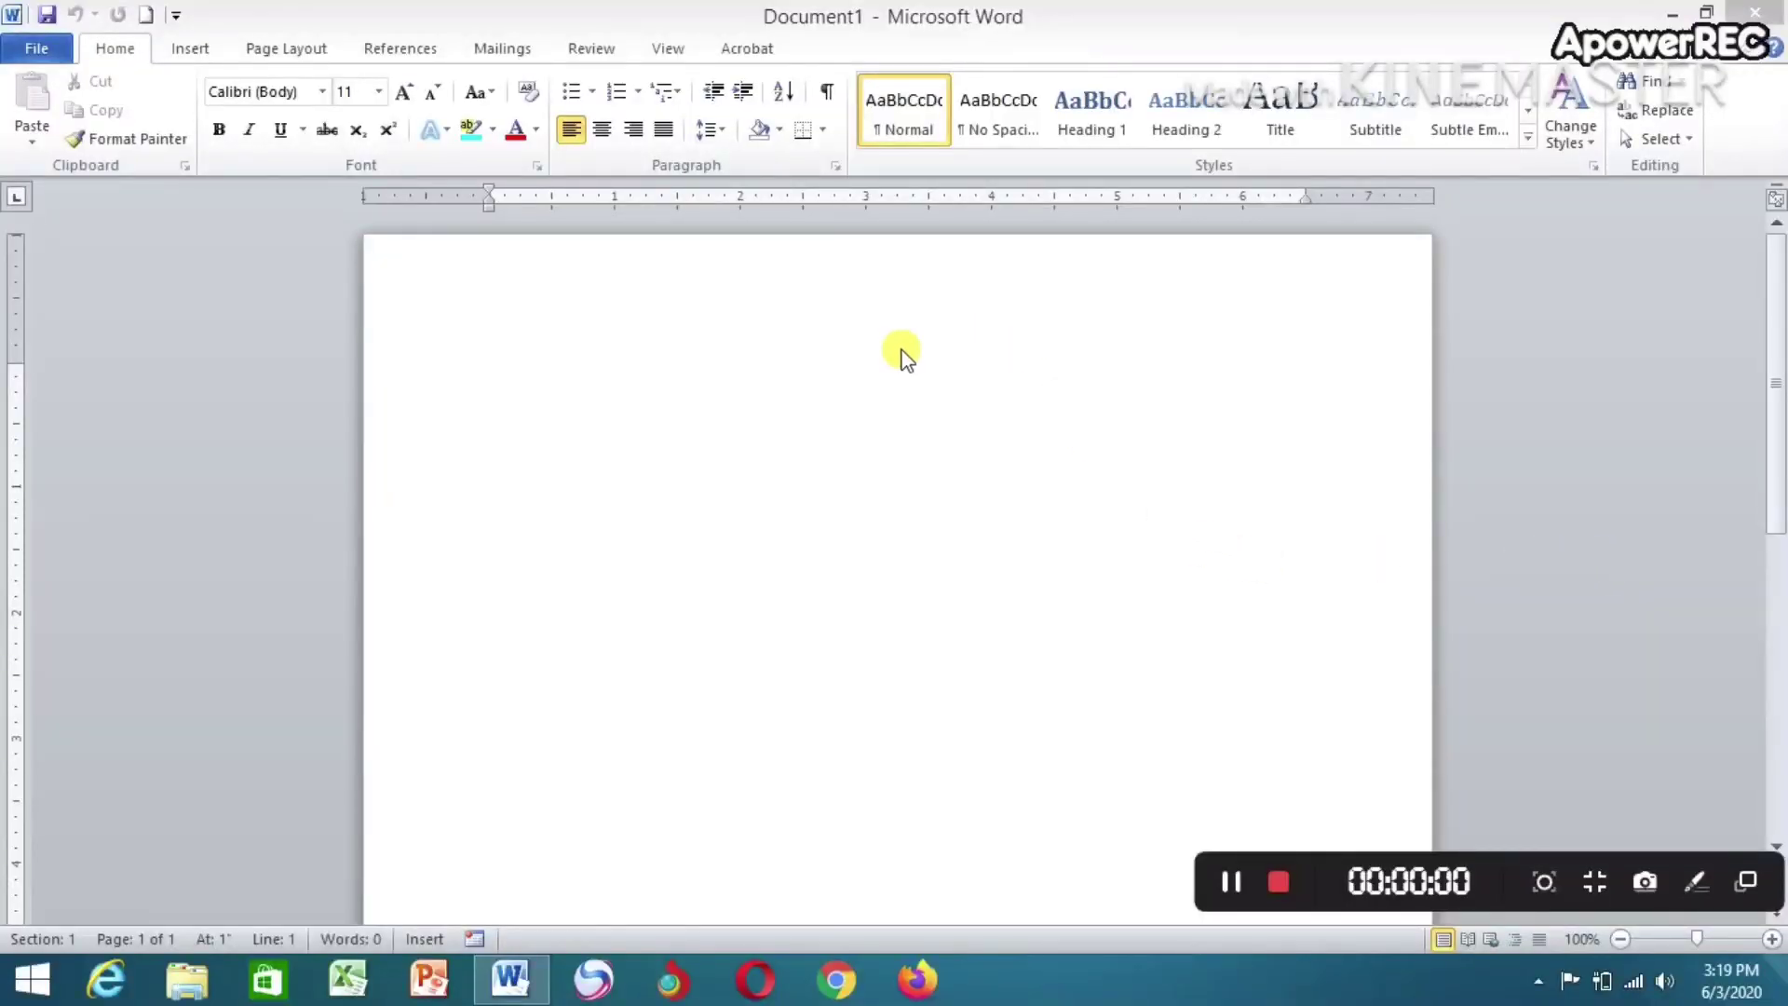
Switch the blank page to landscape orientation and apply Normal 1-inch margins
click(651, 400)
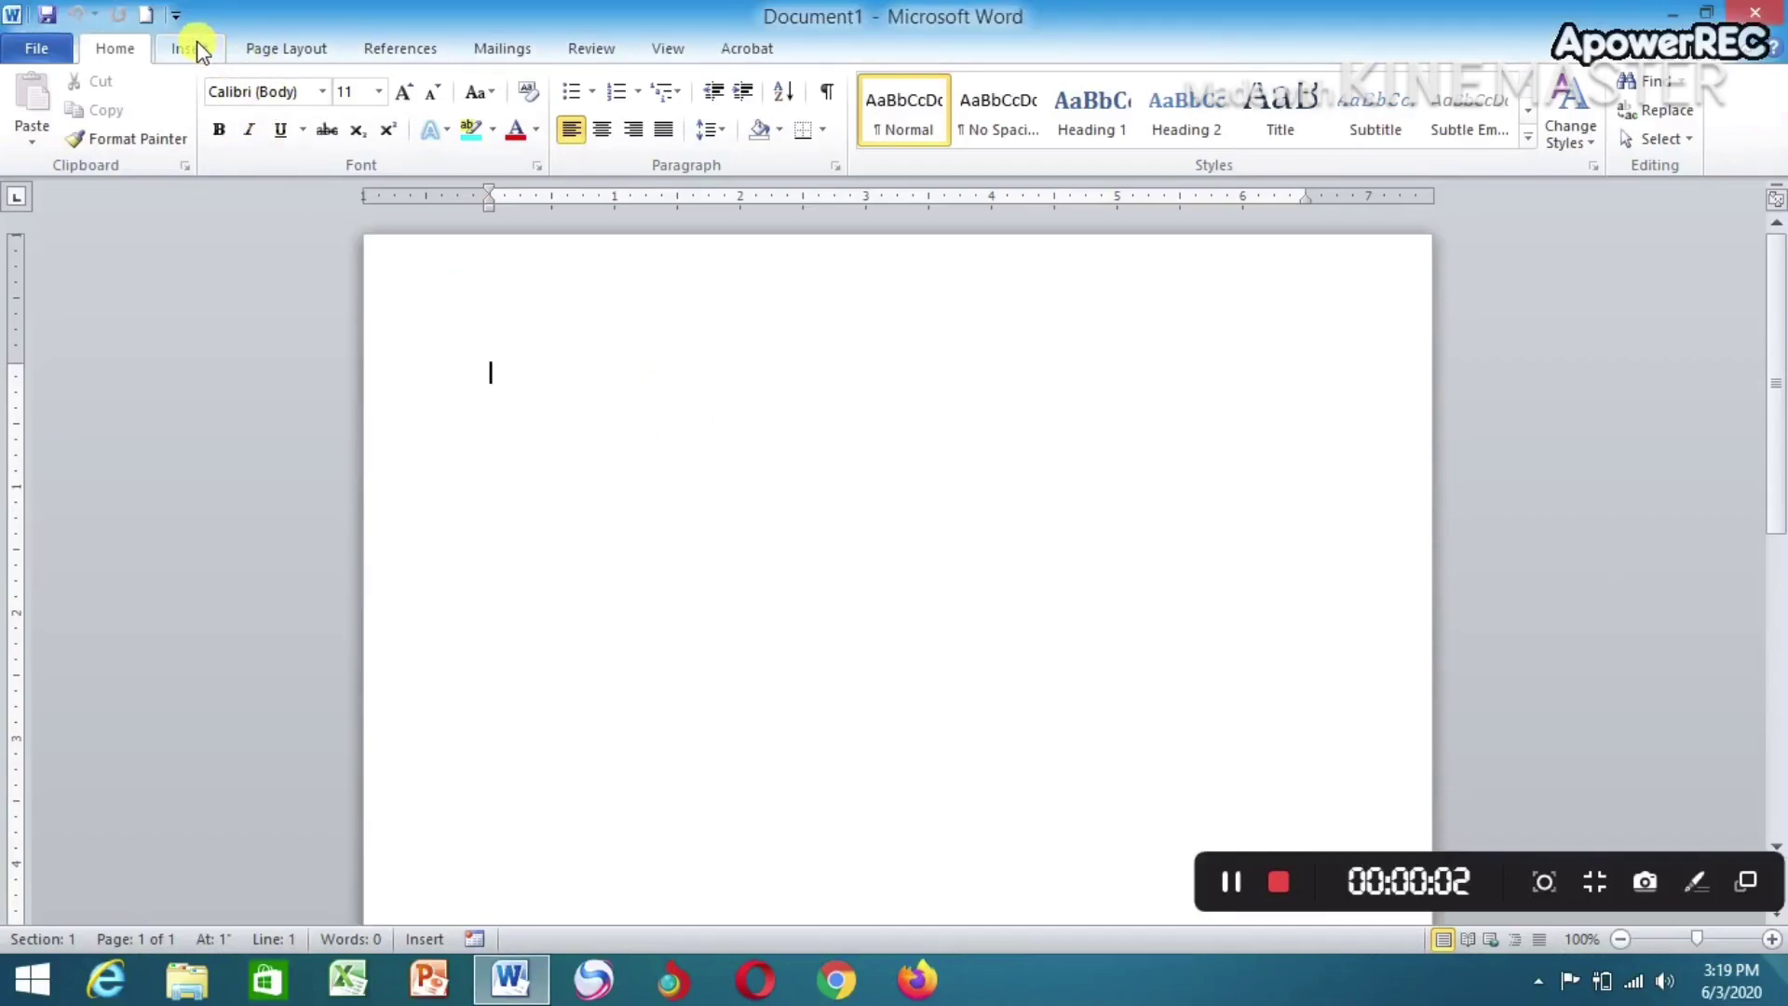
click(291, 49)
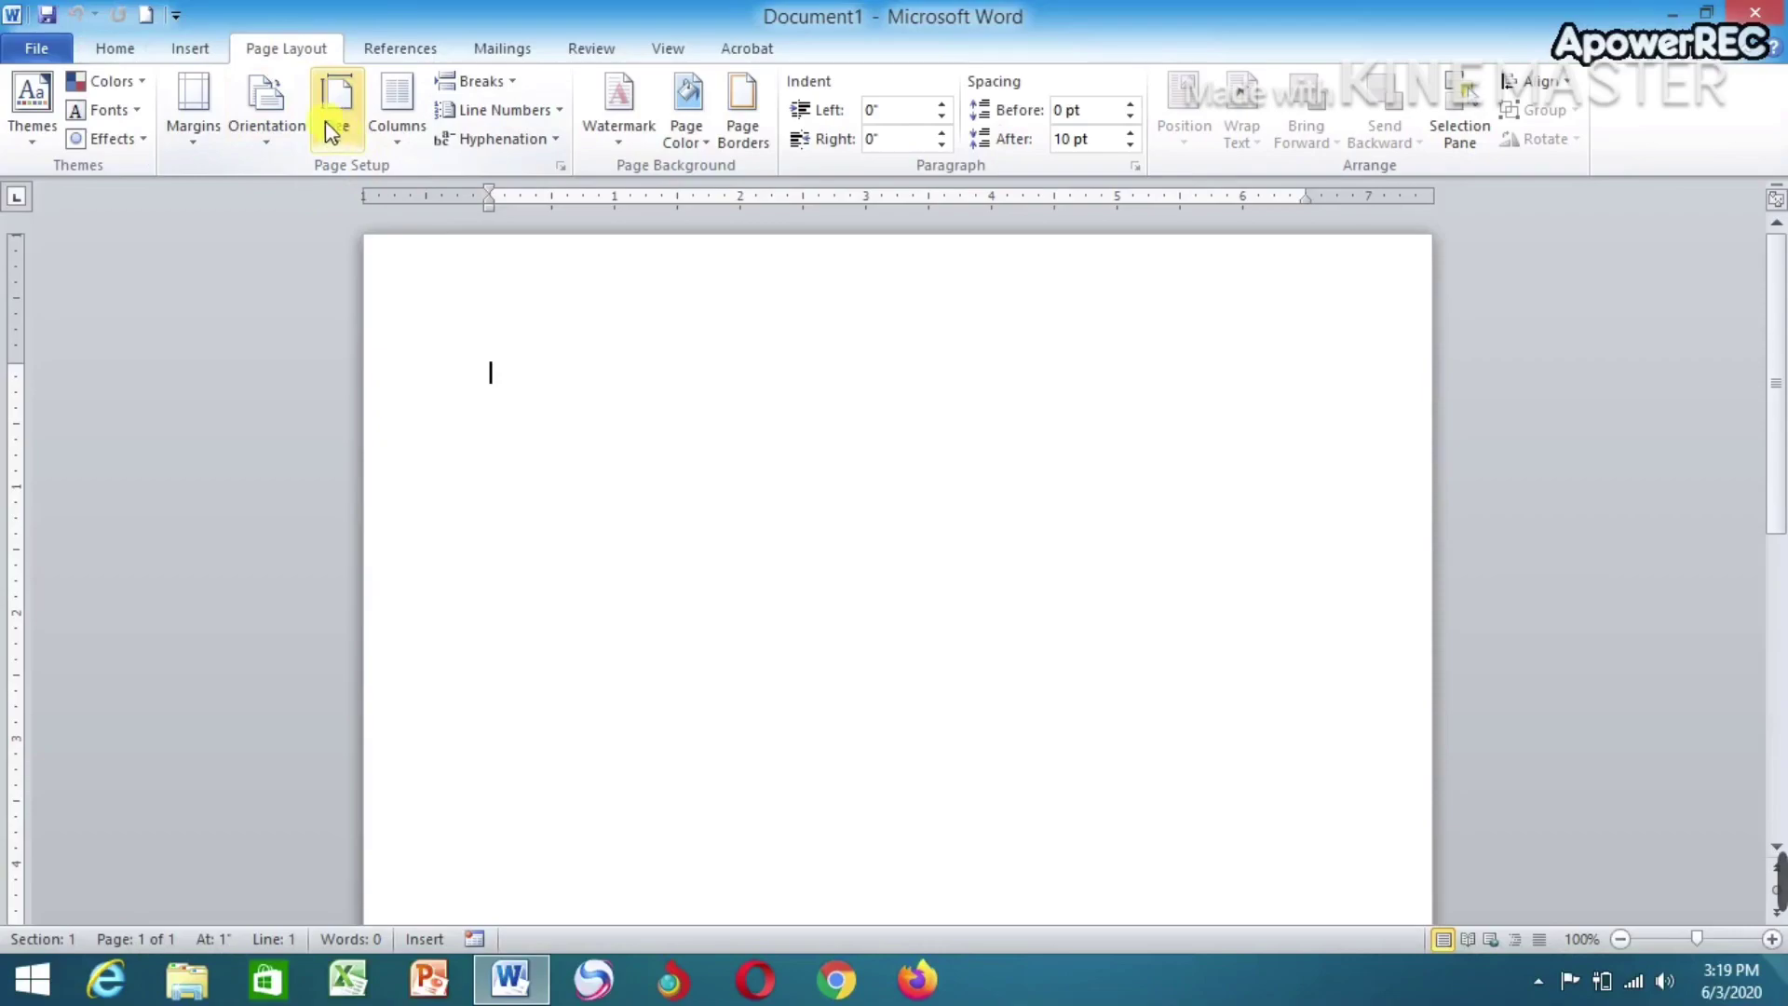
click(270, 140)
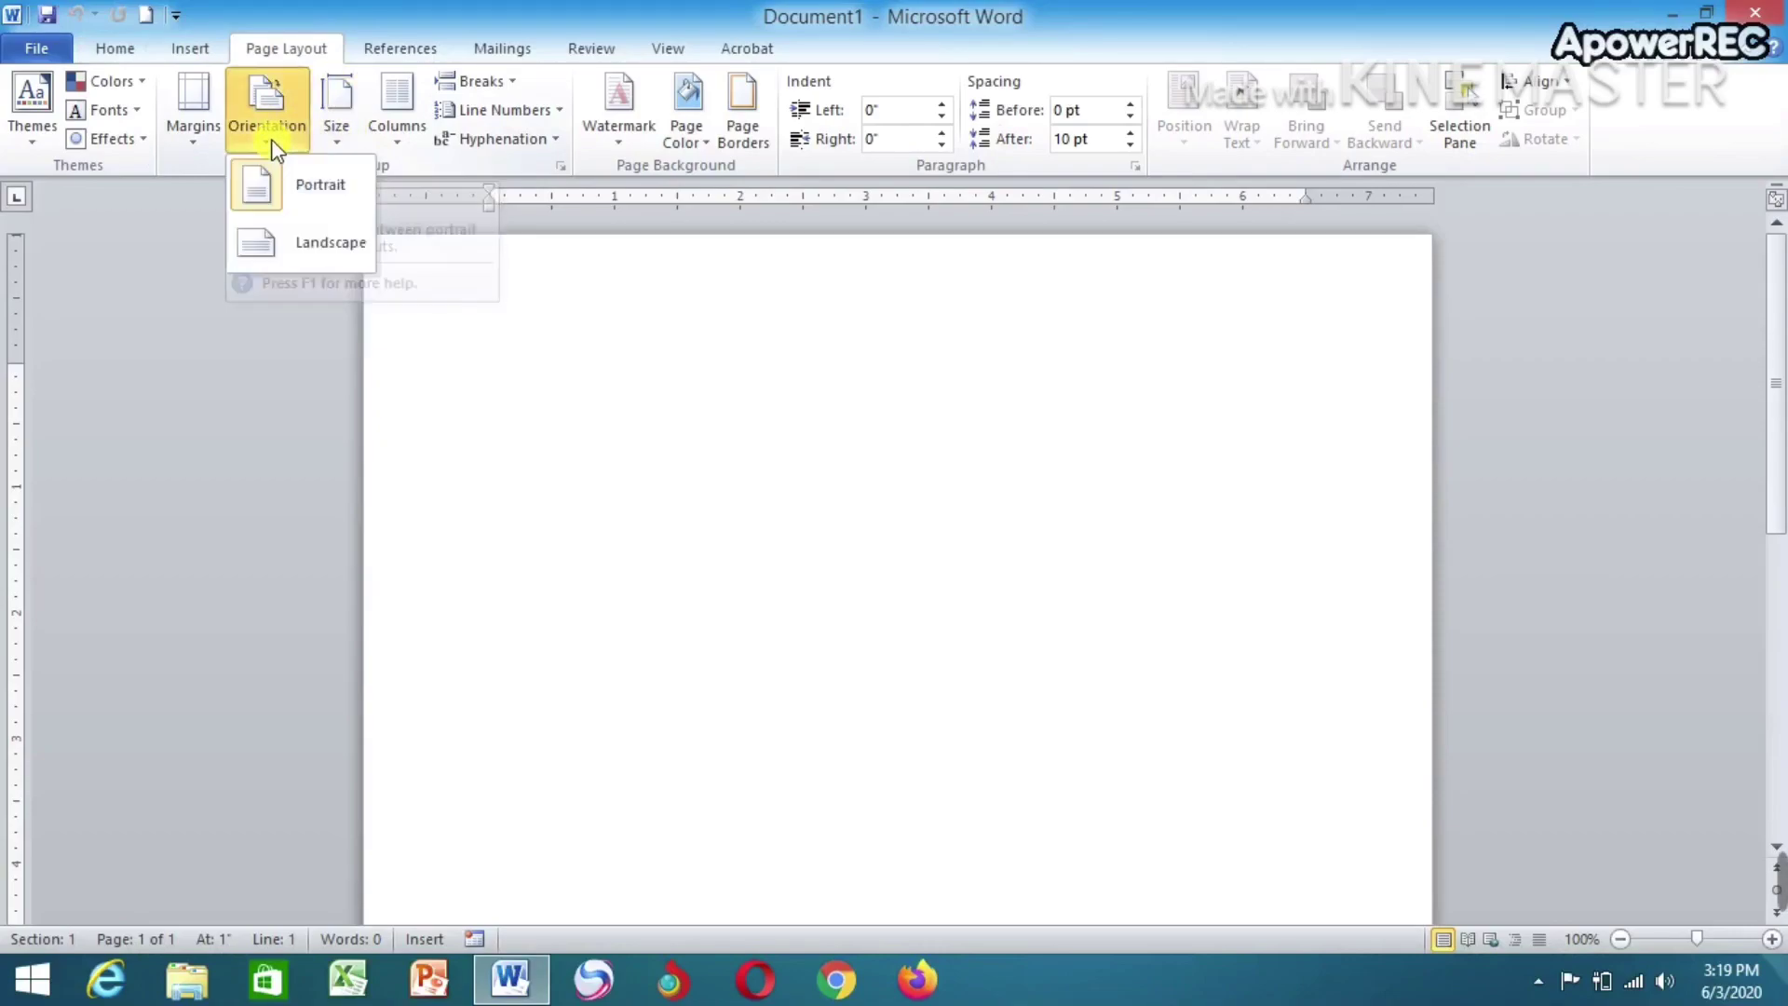
click(287, 244)
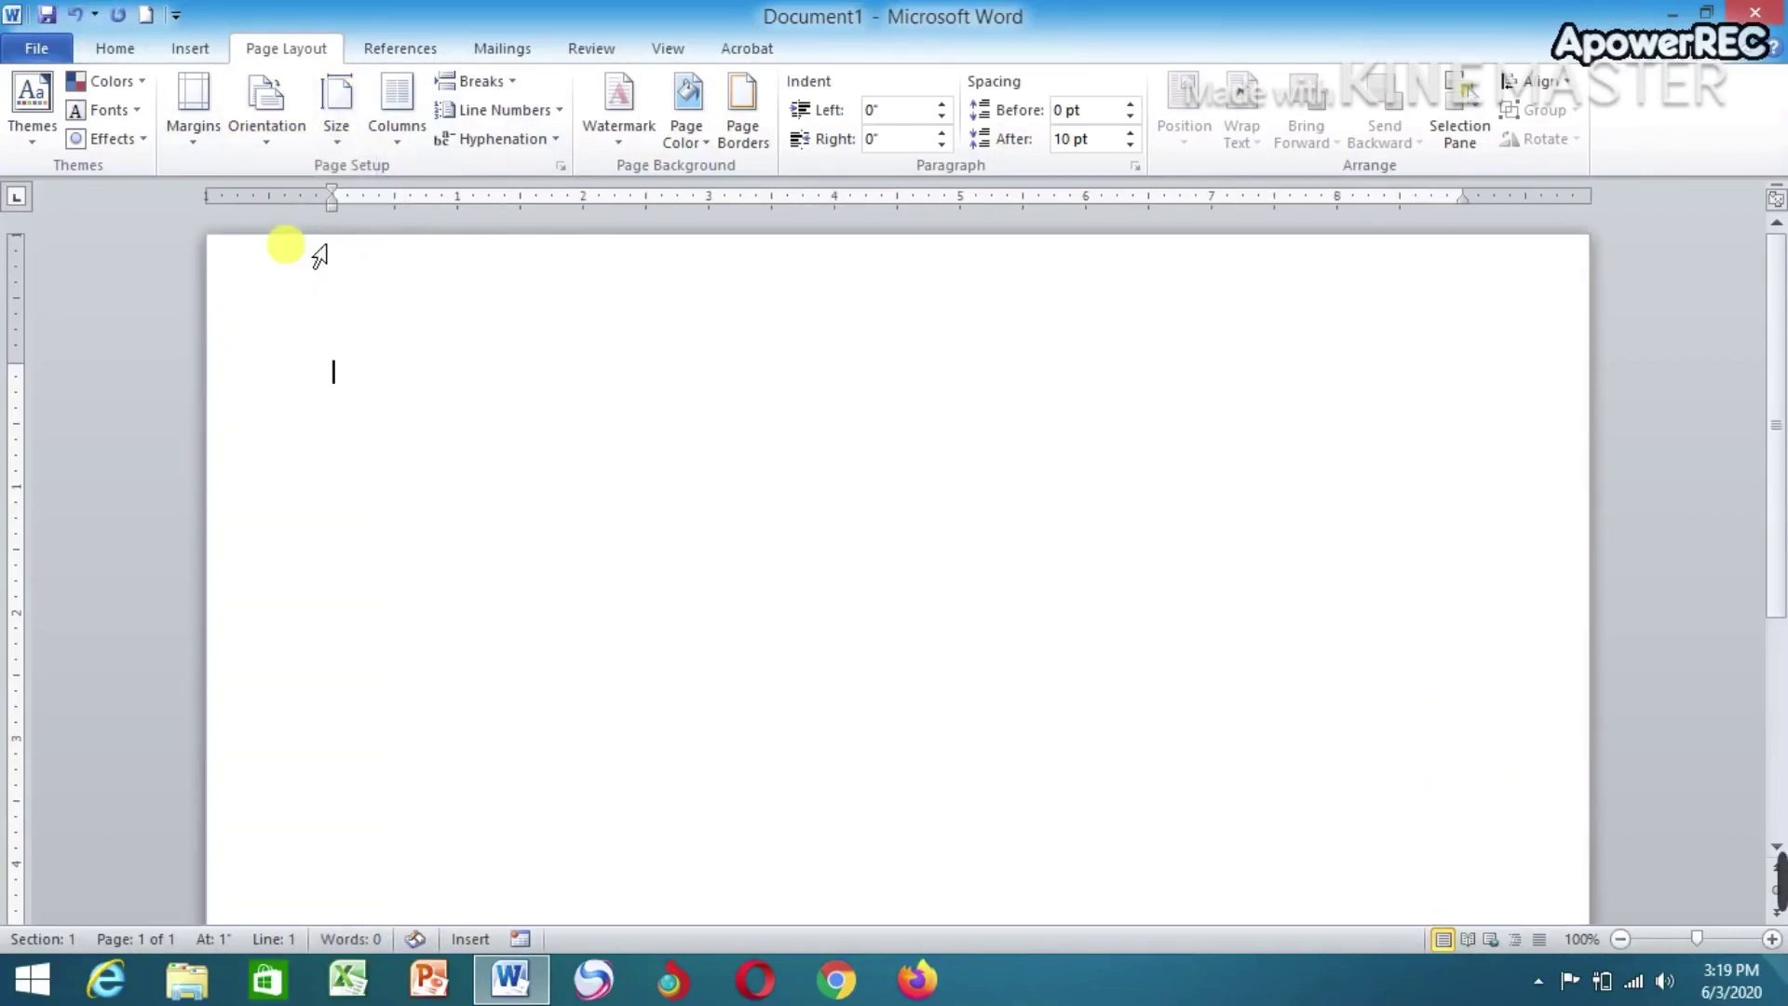
click(193, 140)
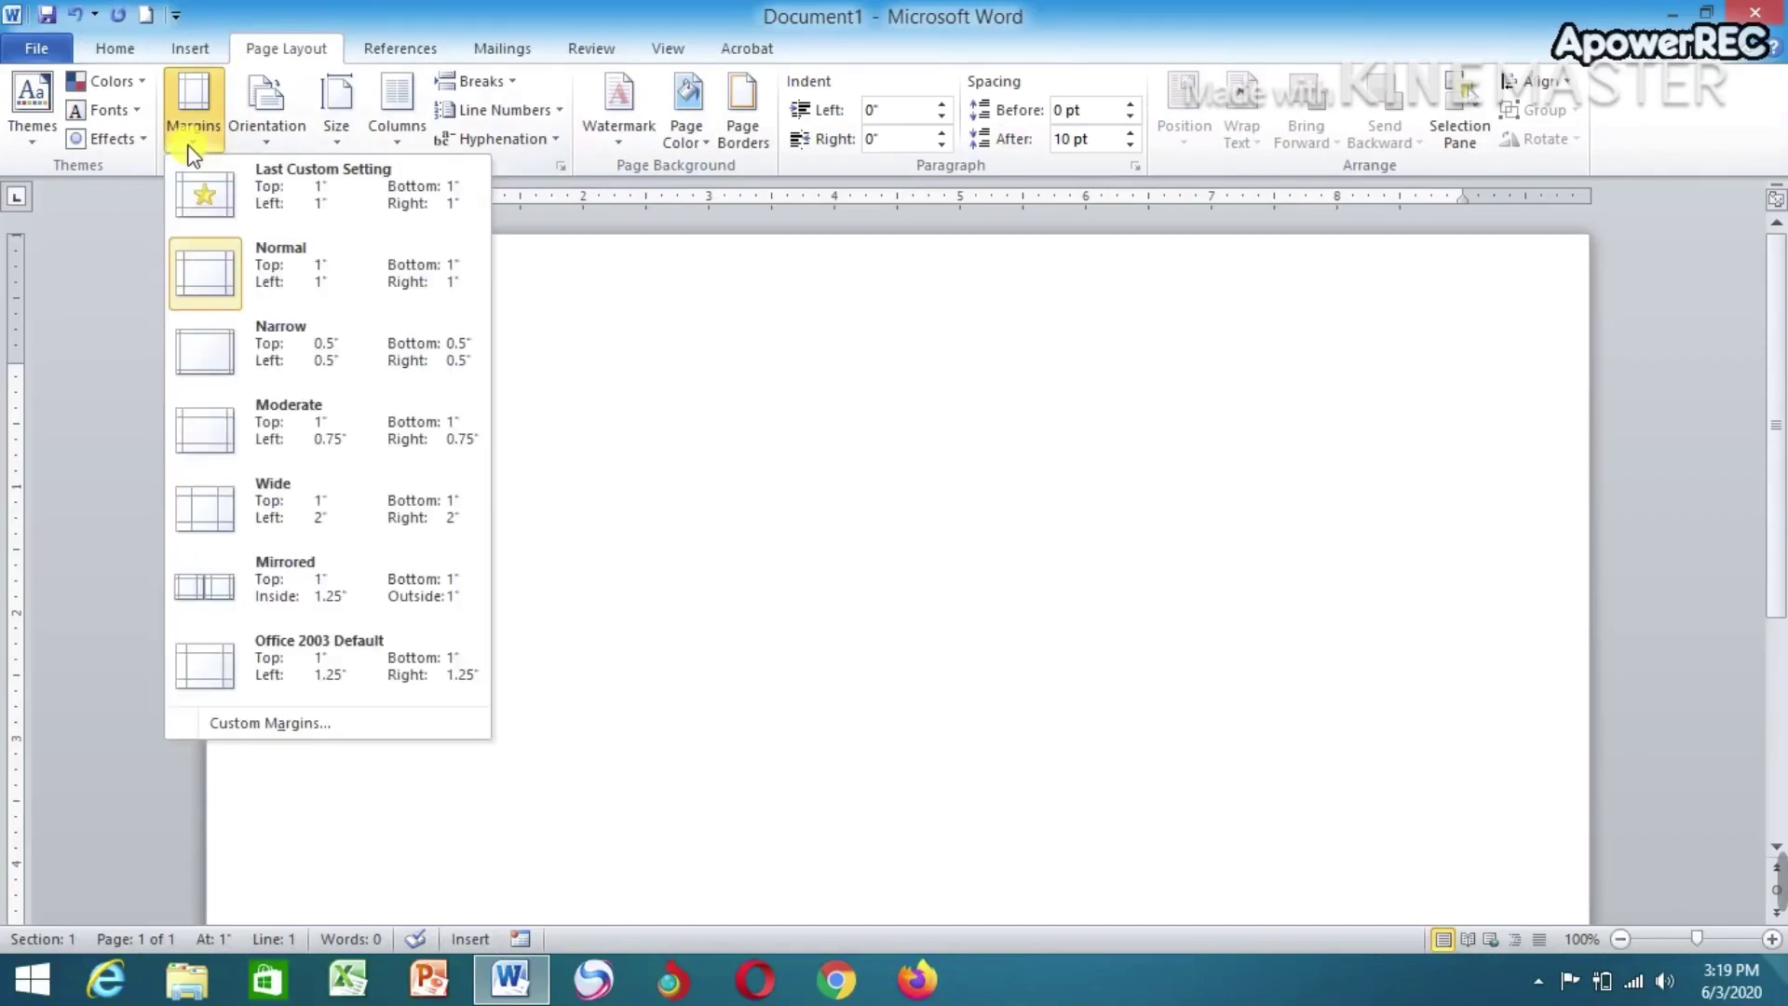
click(227, 289)
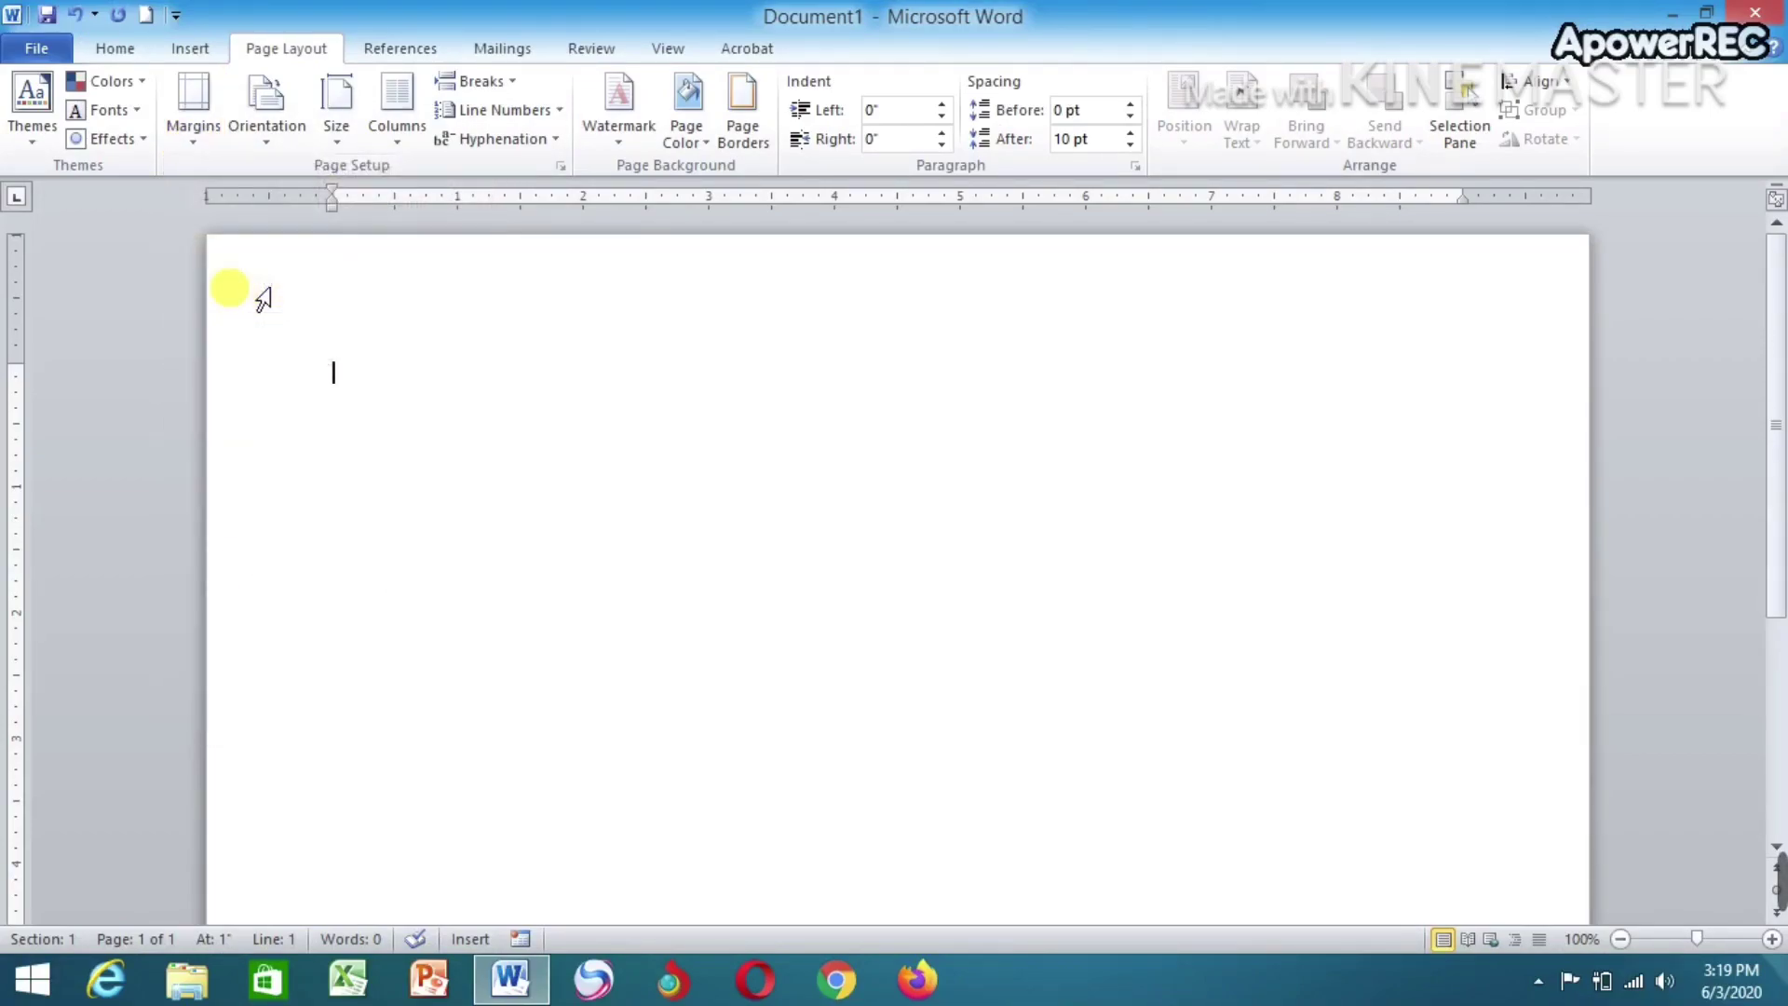
click(196, 140)
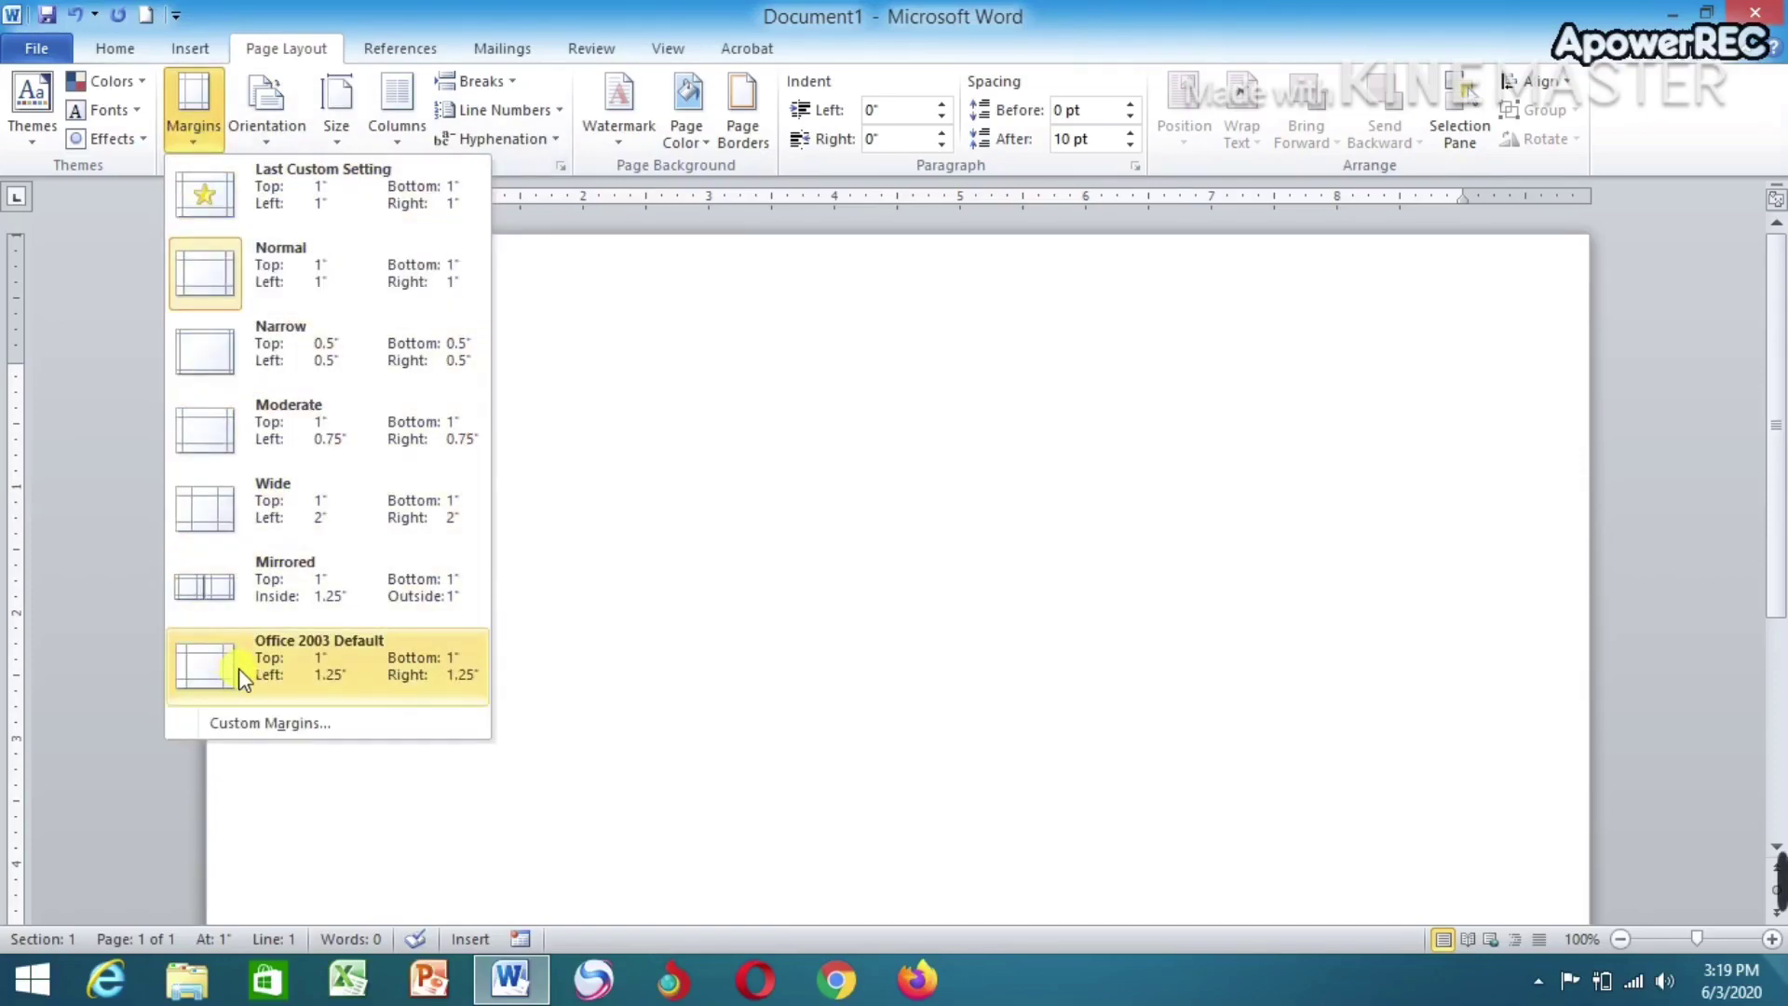
In Page Setup's Layout settings, keep sections starting on a new page
click(252, 727)
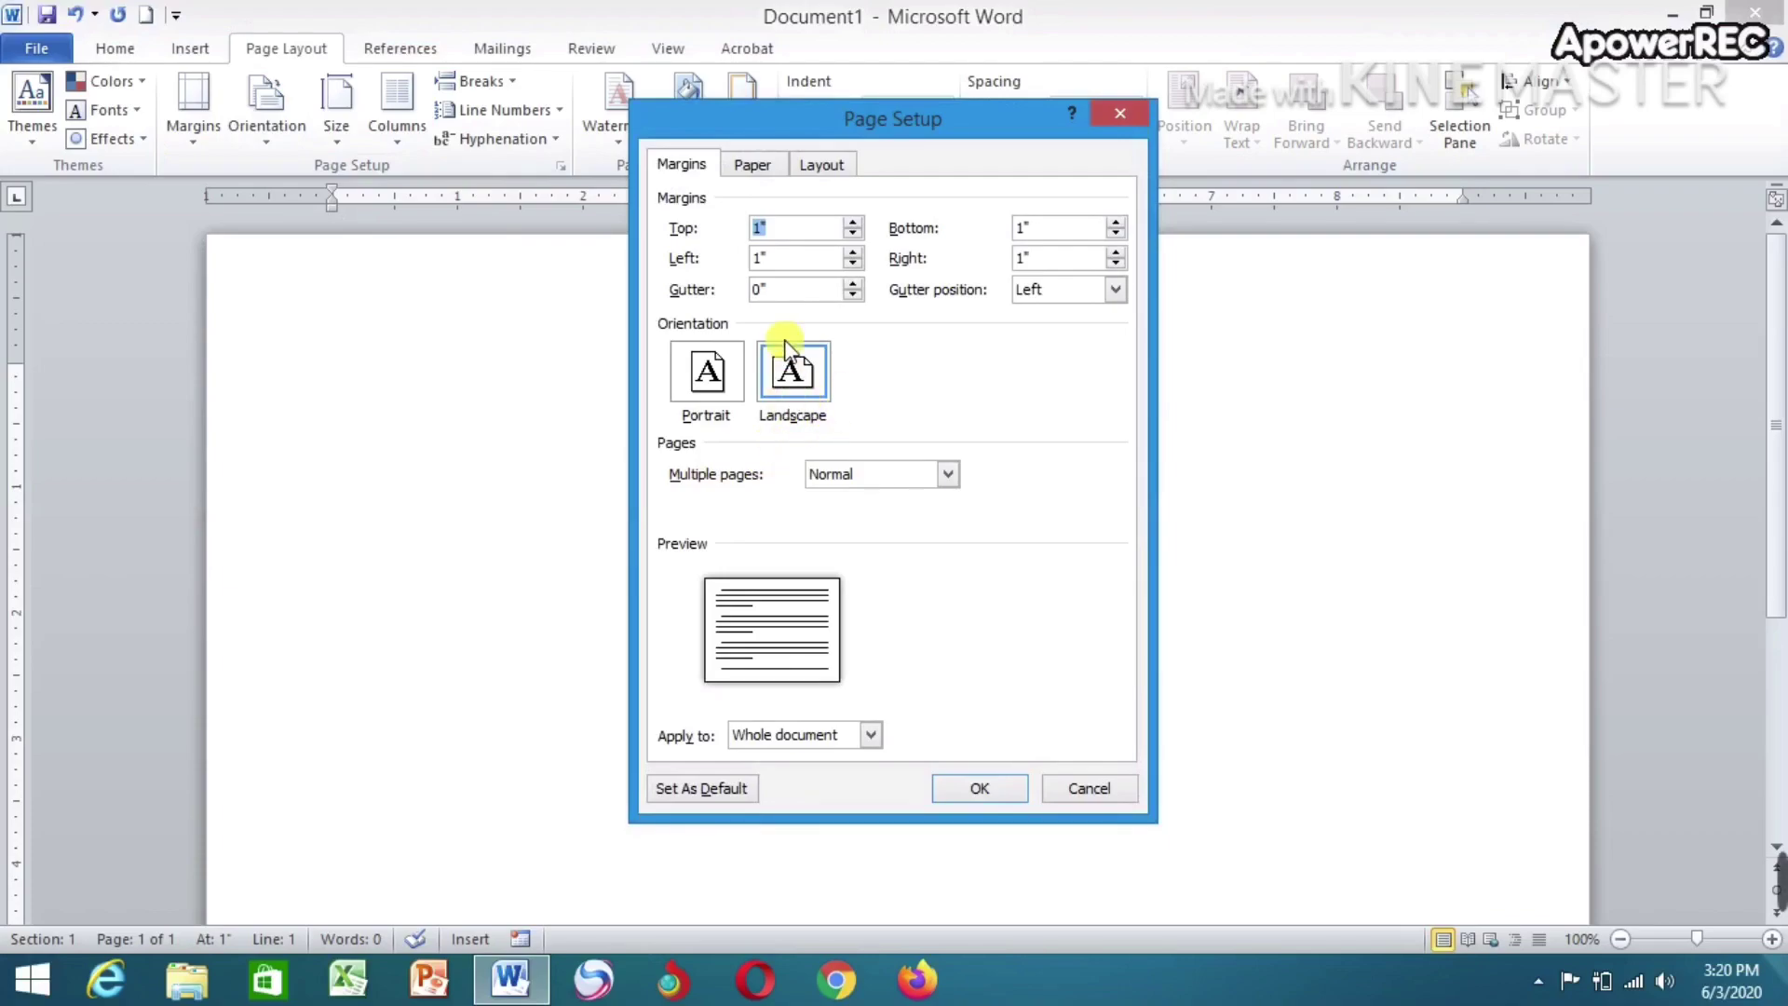
click(824, 164)
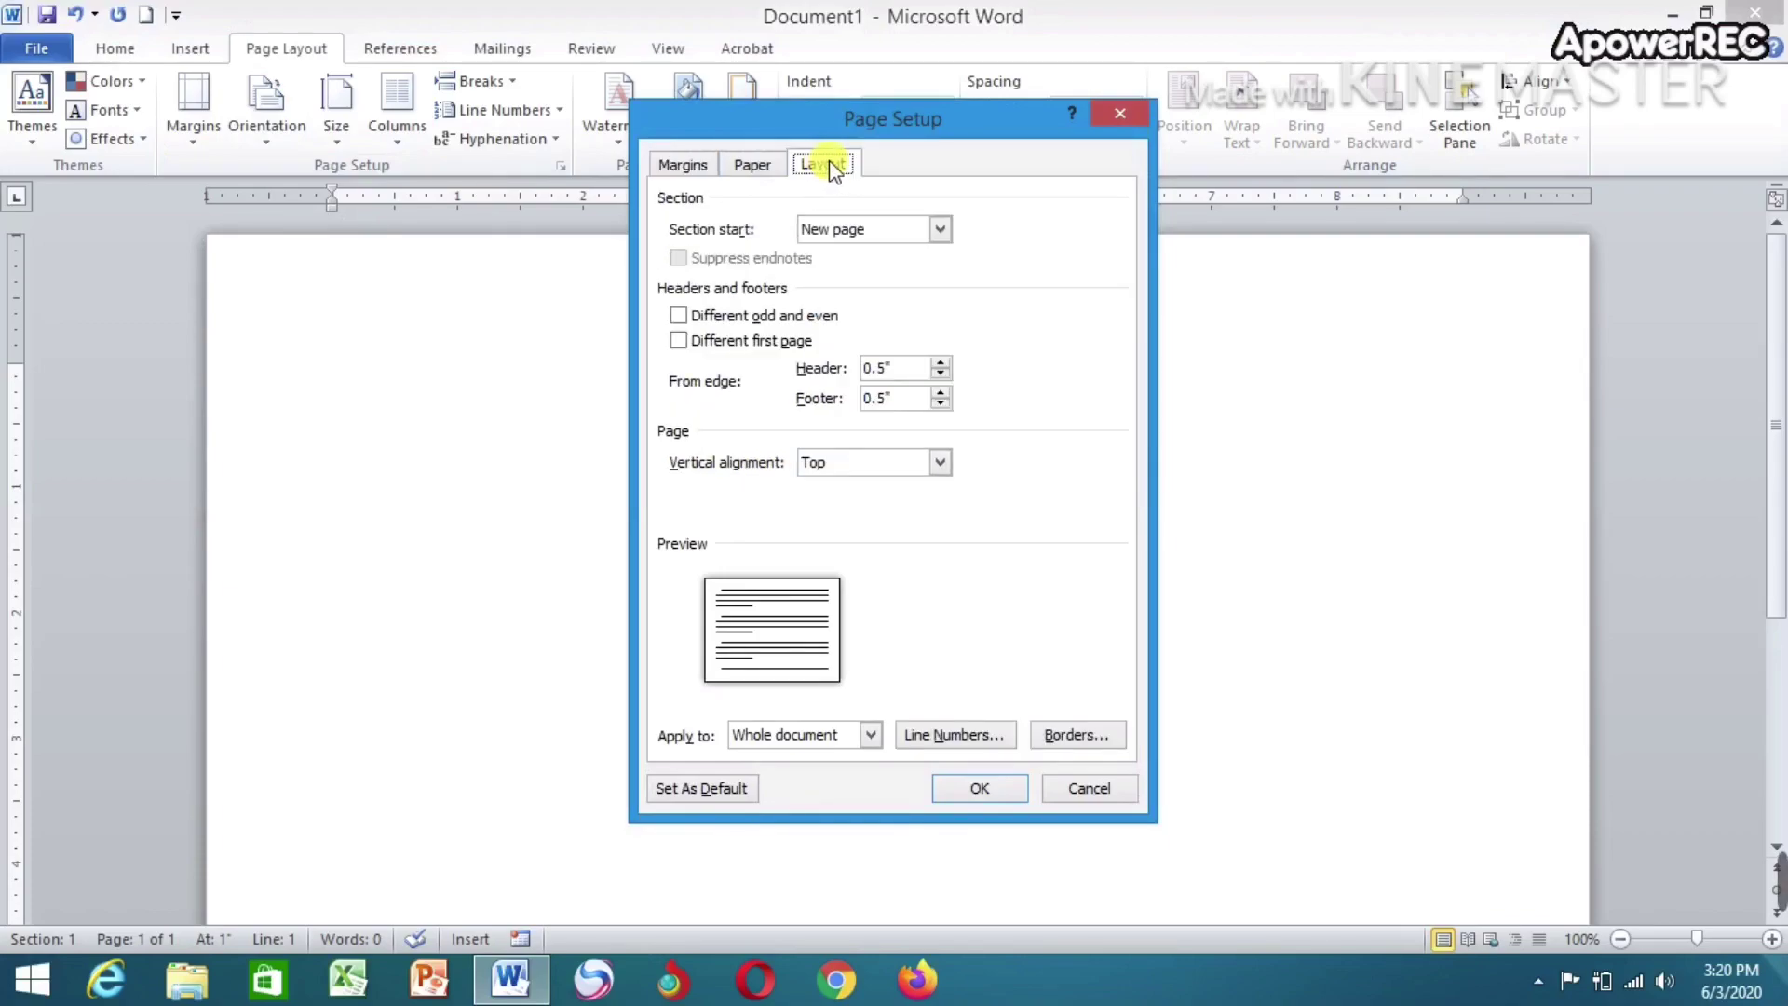
click(940, 229)
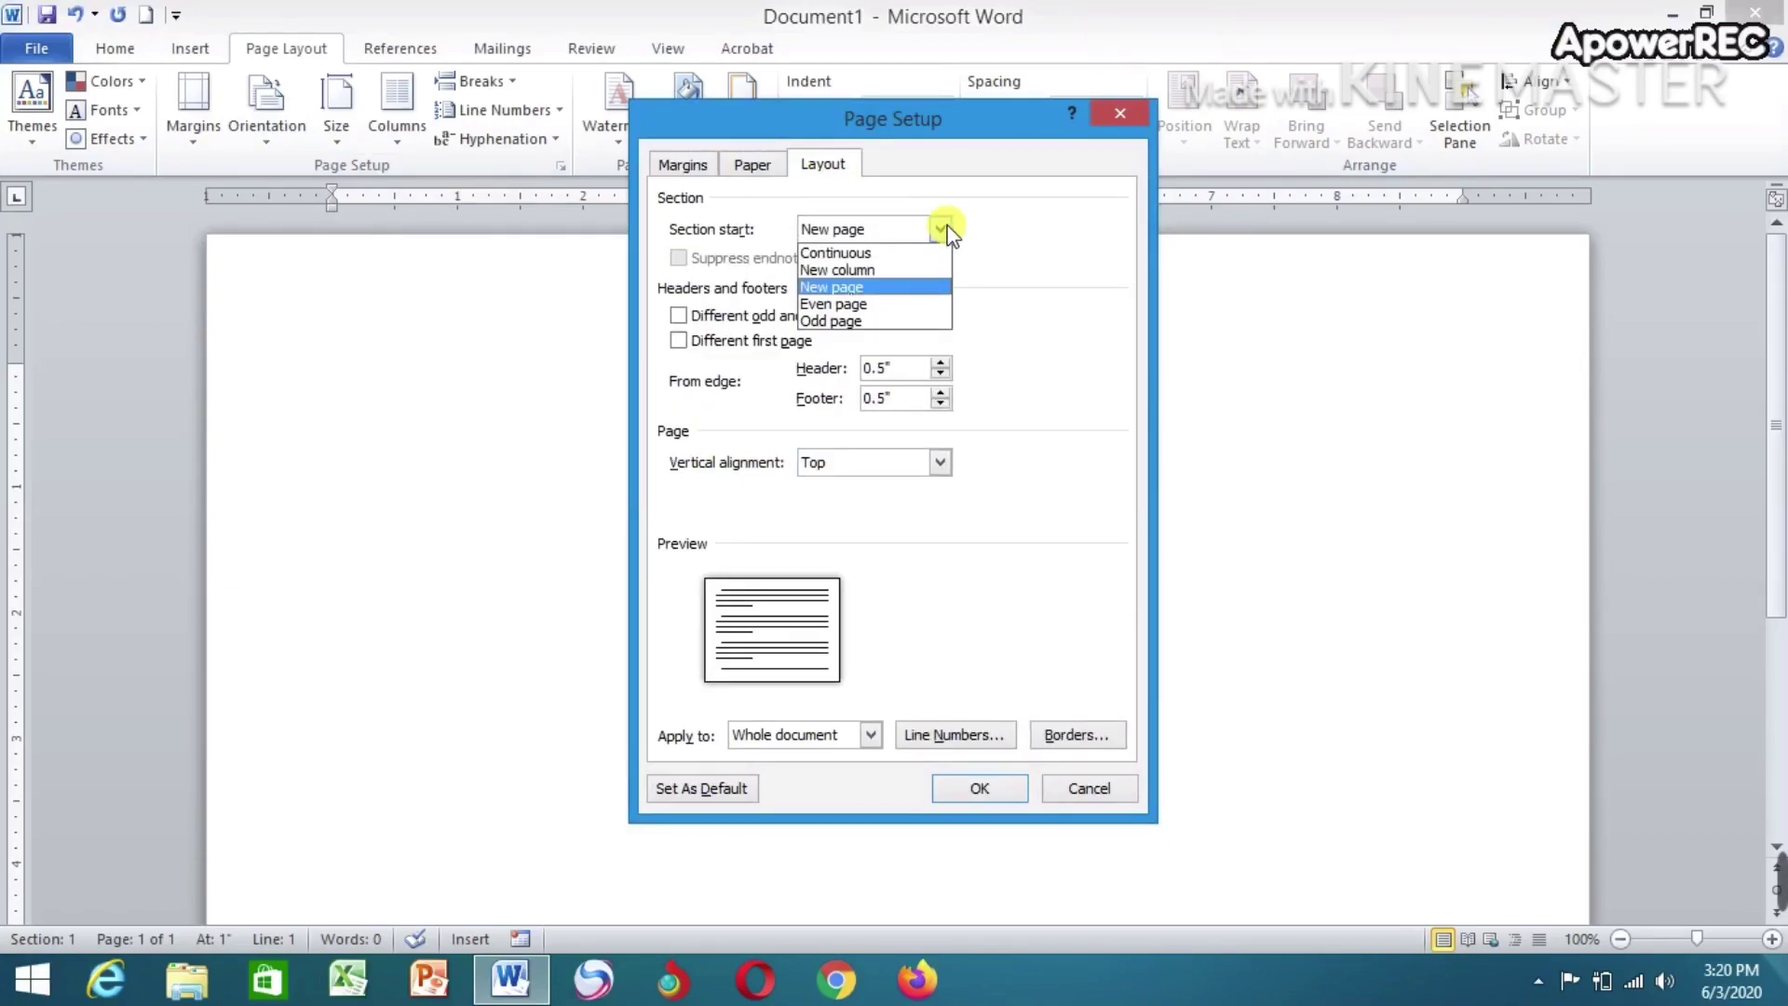
click(990, 223)
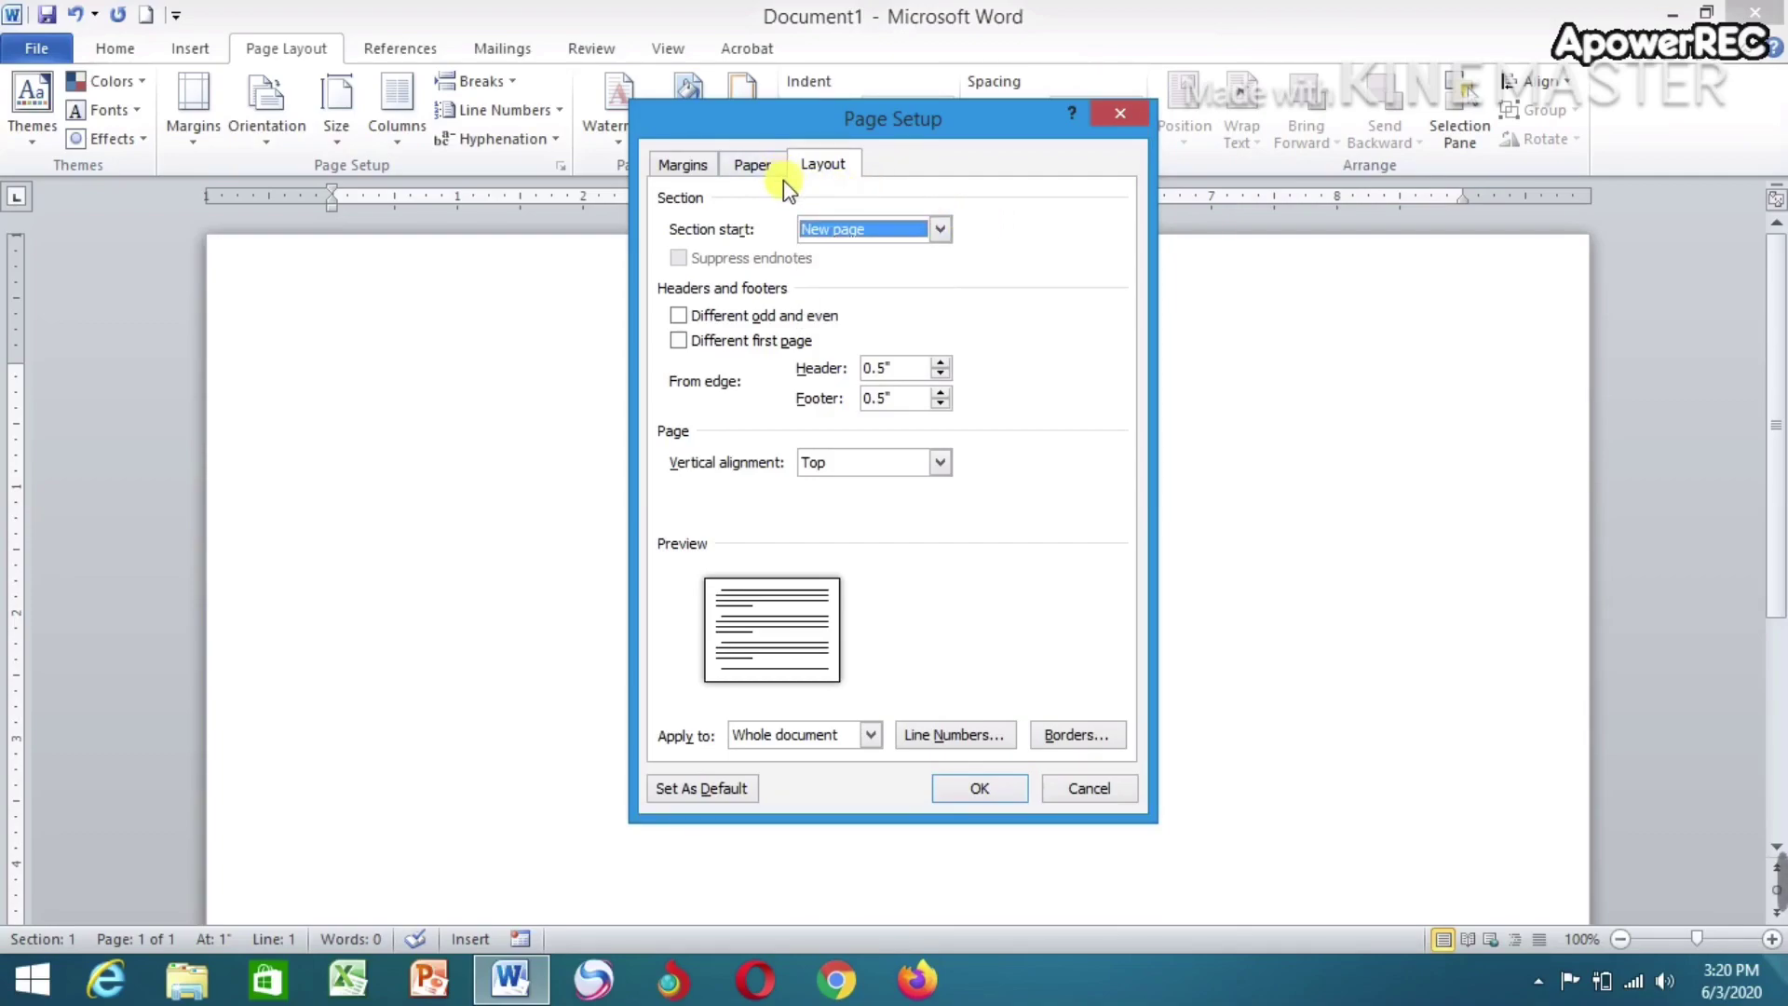
Set header and footer distances from the edge to 8.1, fixing the invalid entry, and apply
click(940, 373)
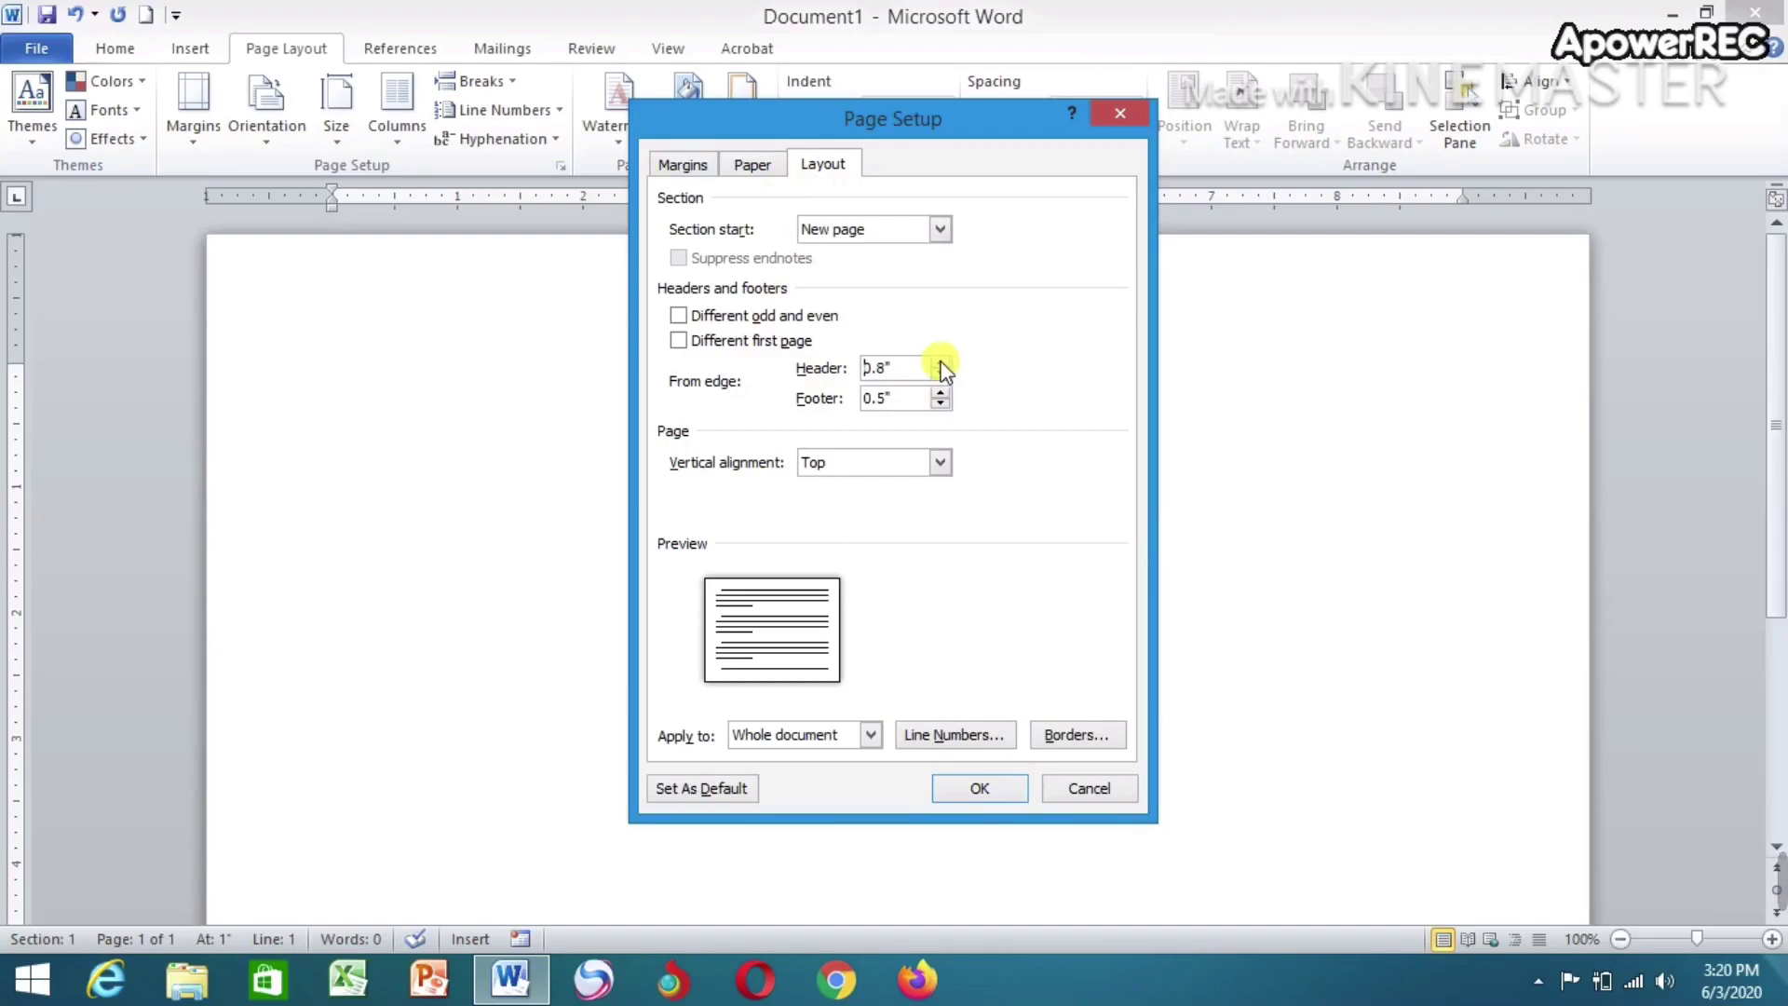
drag(905, 377, 847, 369)
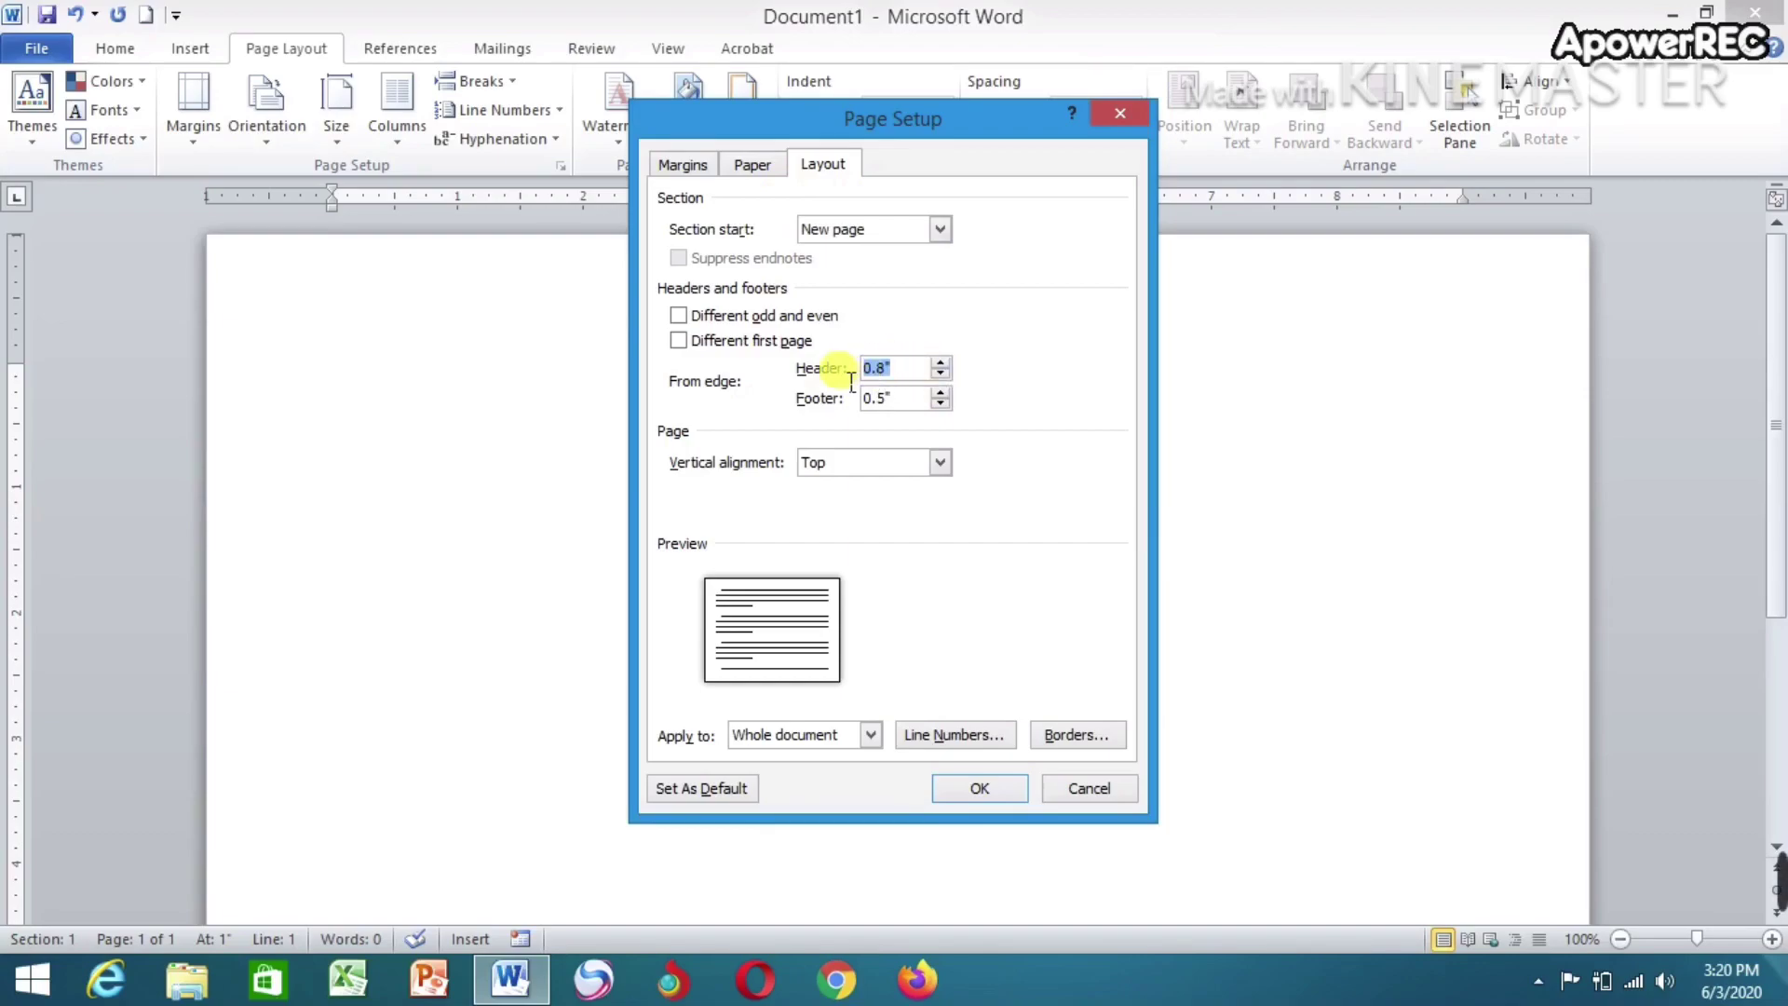
text(8.1)
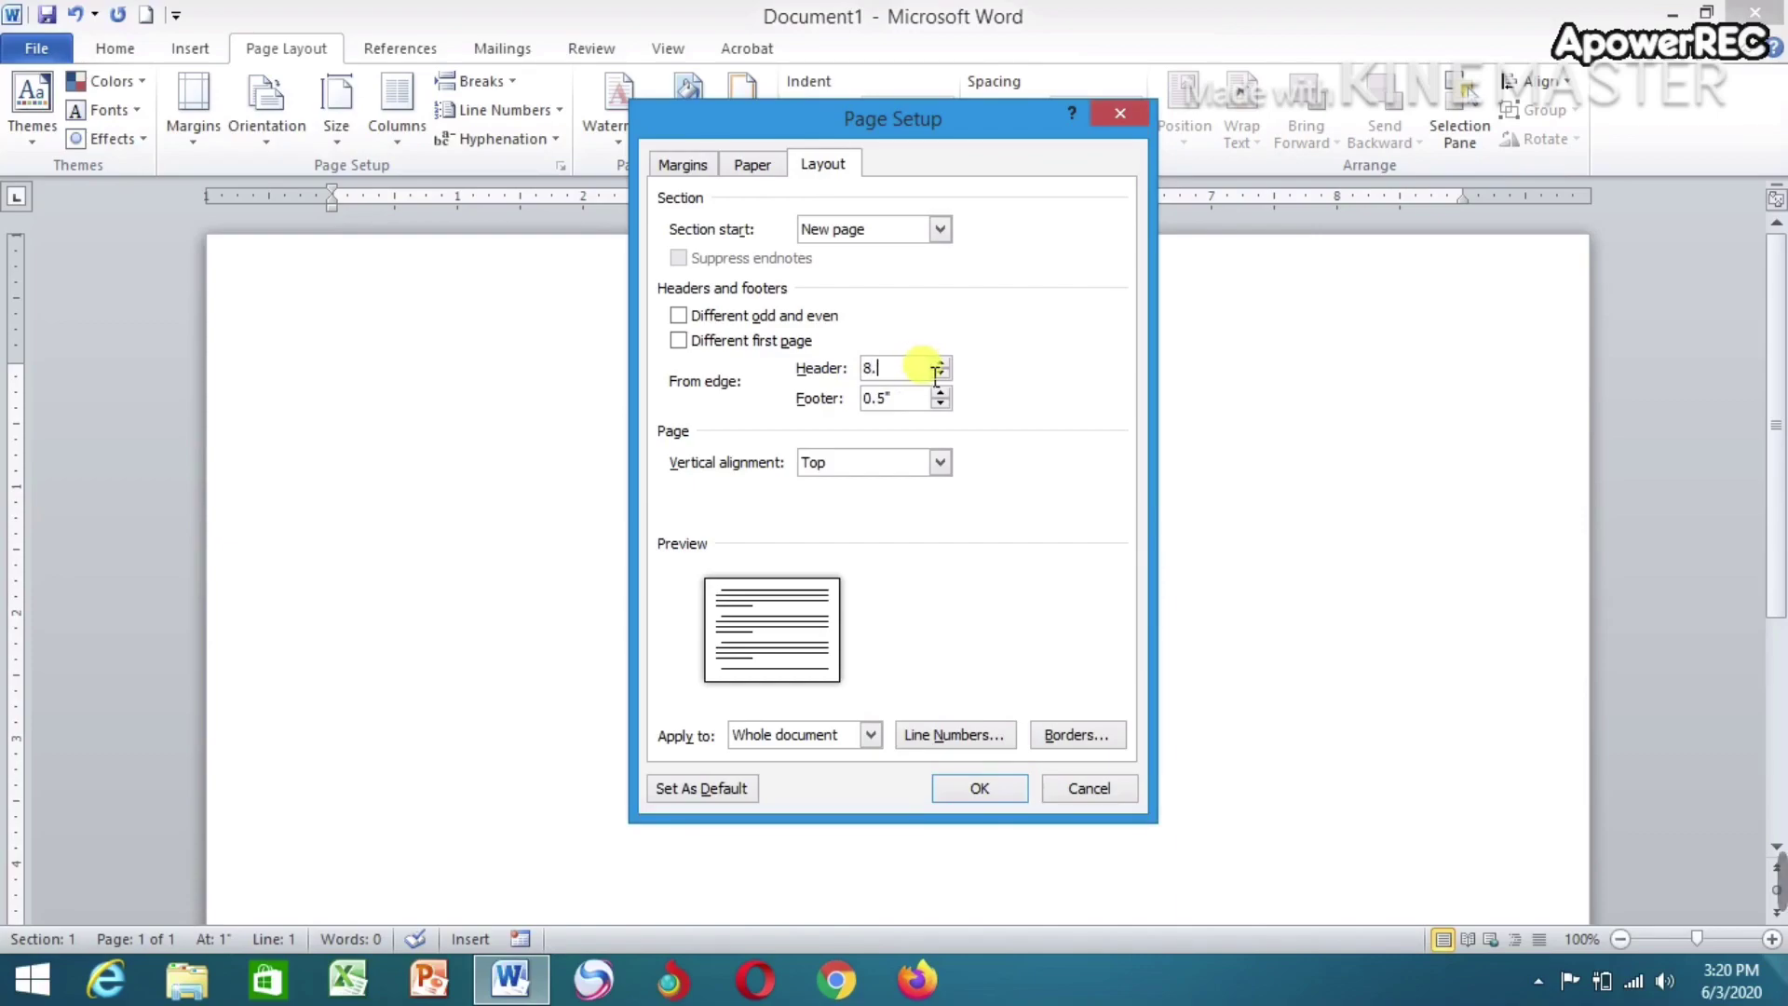
double_click(866, 405)
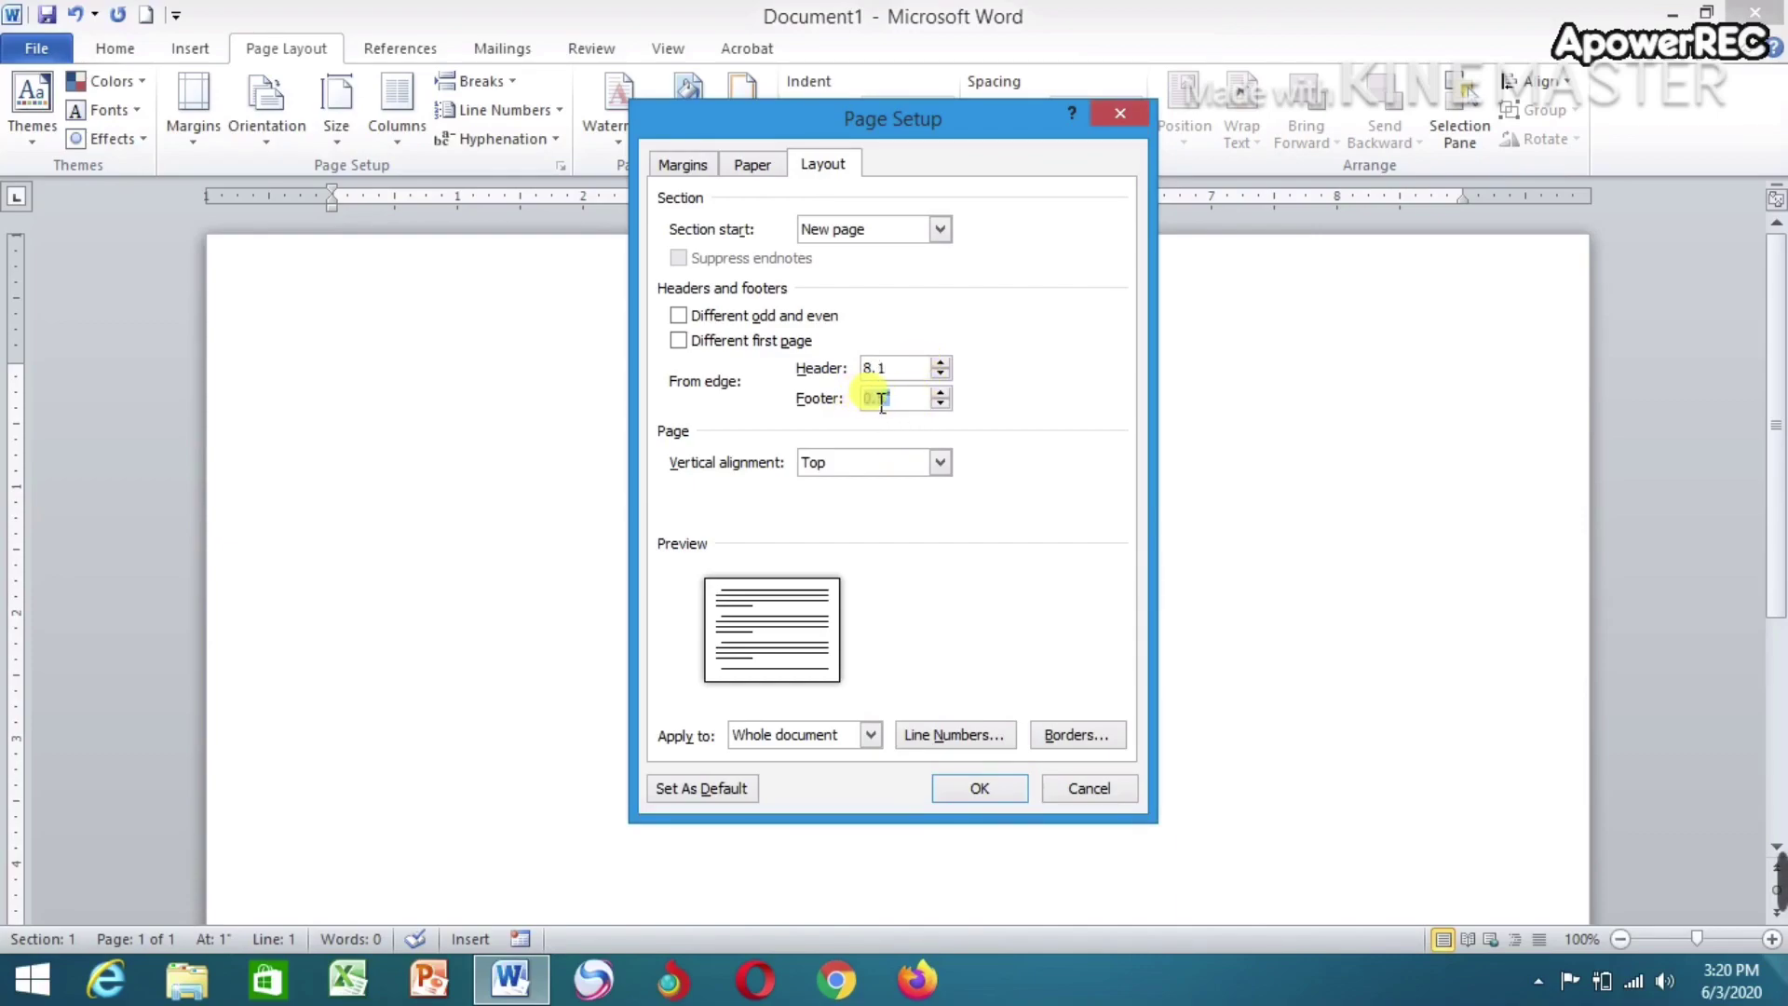
text(8,1)
click(964, 788)
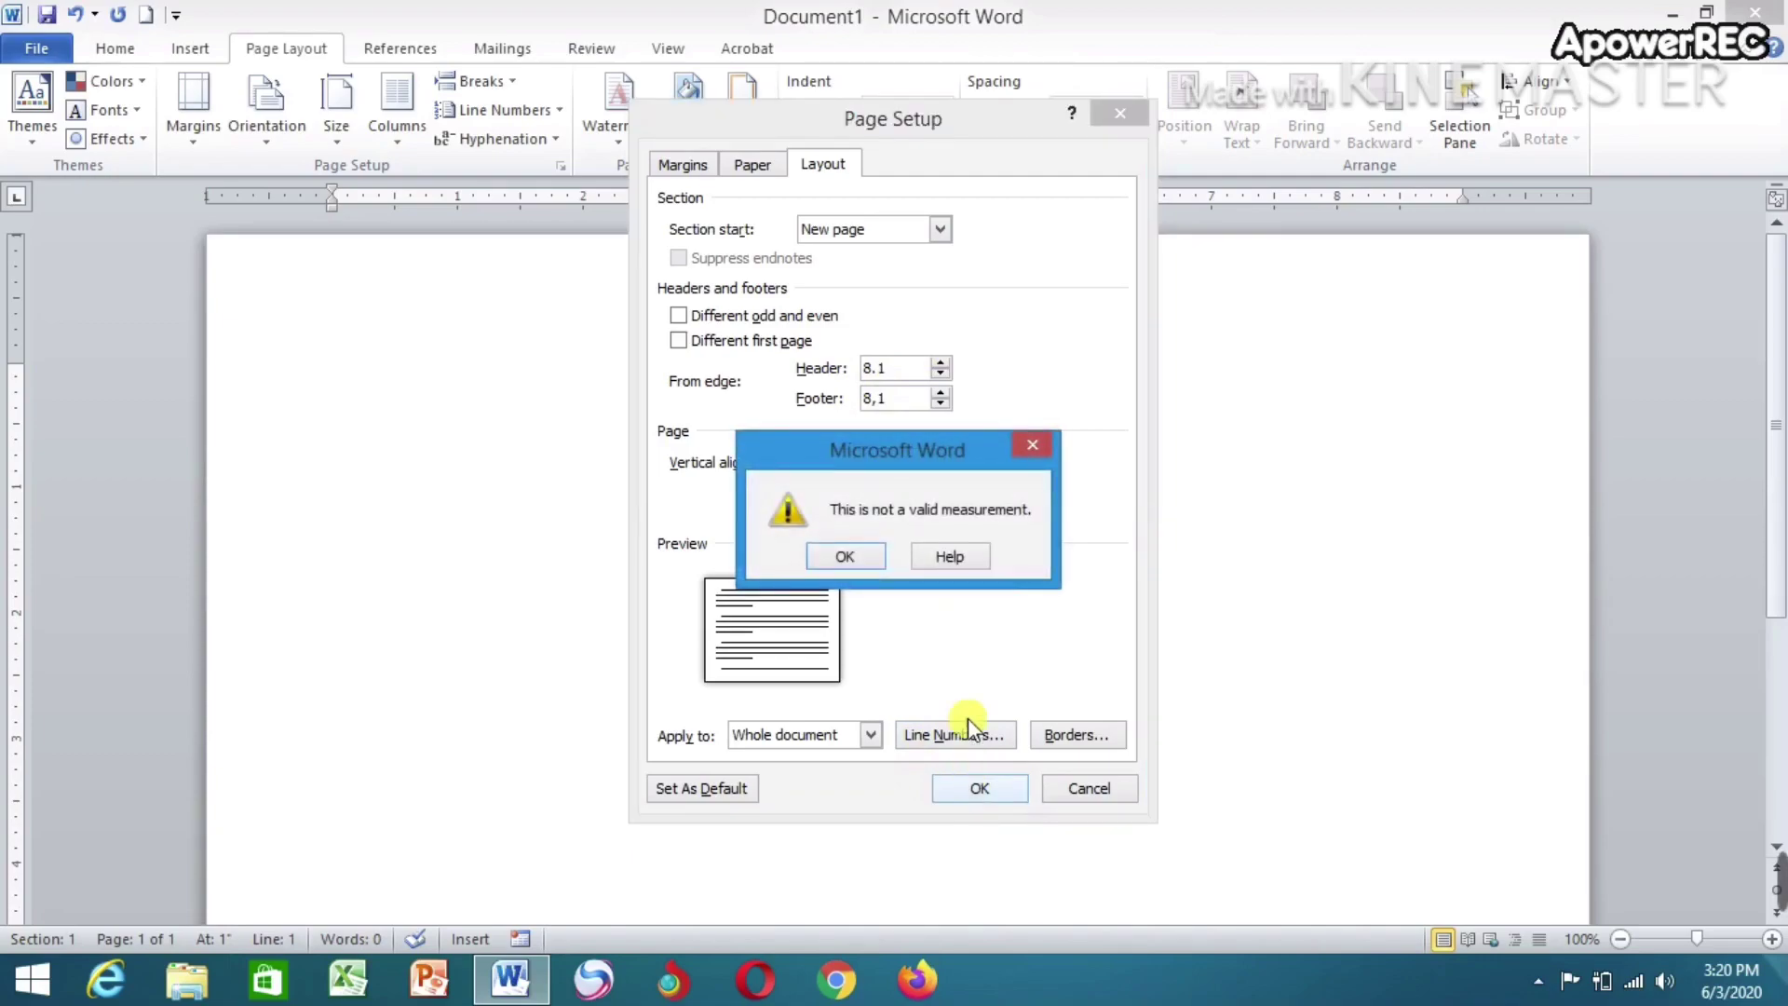
click(846, 557)
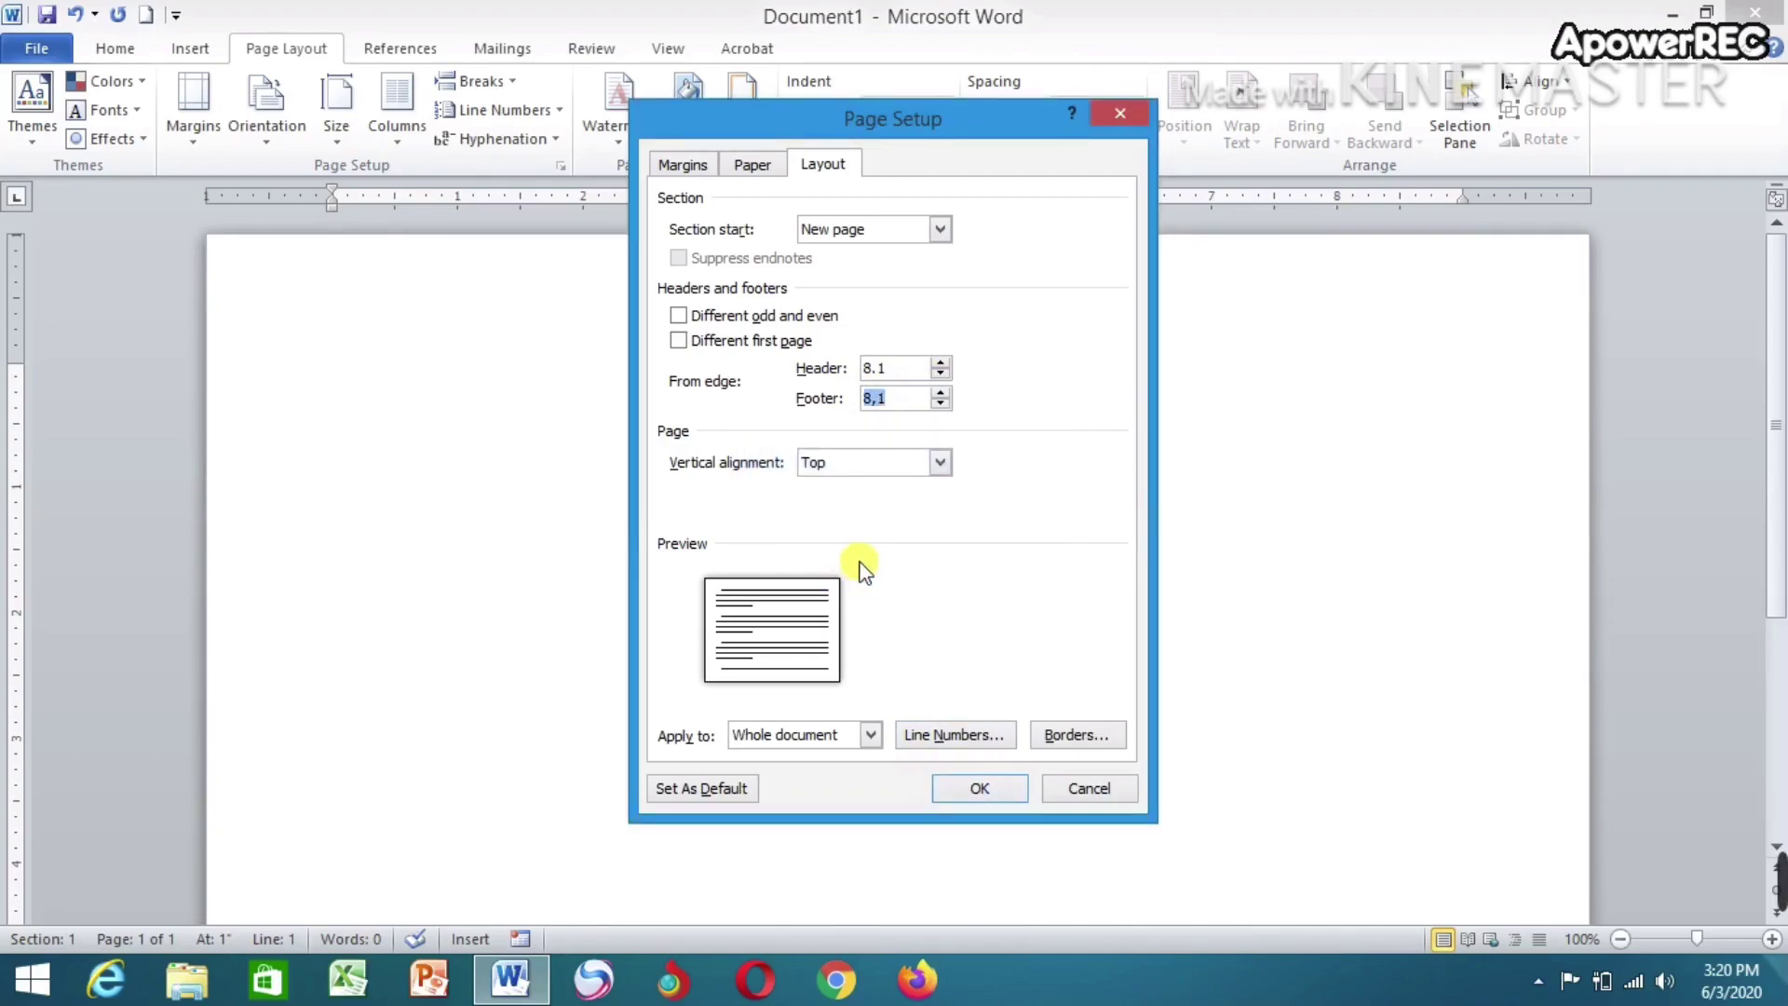
click(949, 392)
text(8.1)
click(969, 790)
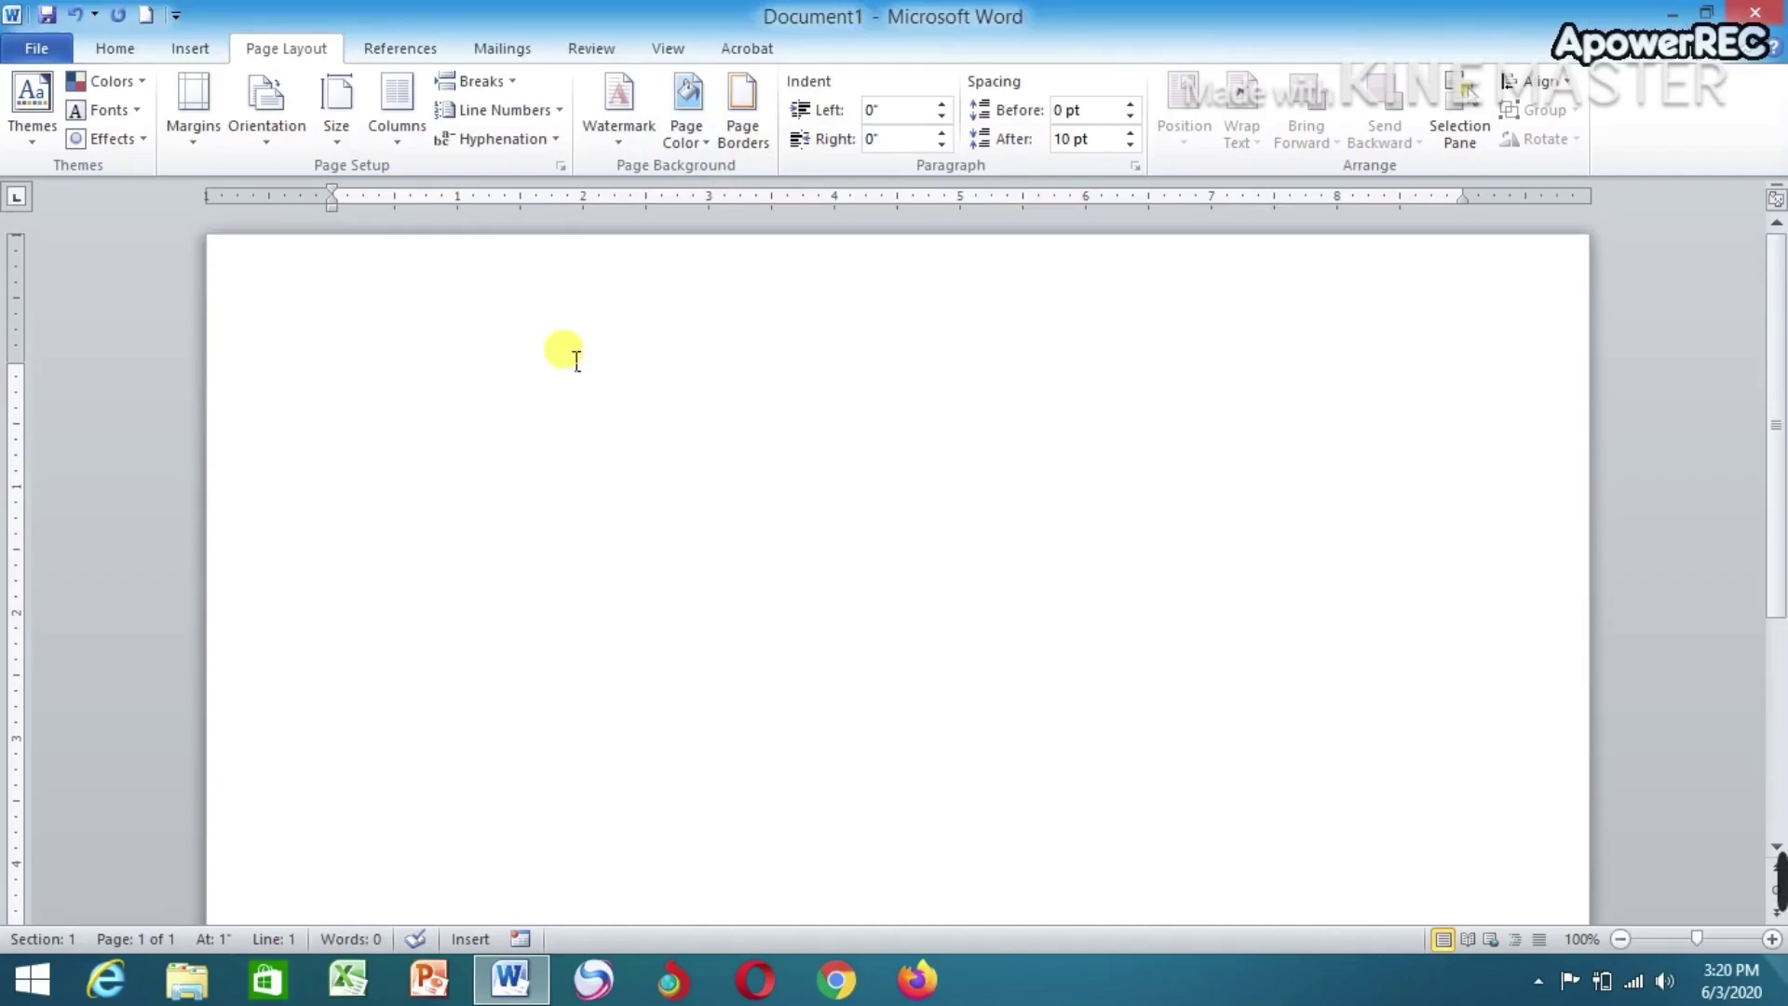
Apply a red apple art page border, 31 pt wide, to the whole document
click(764, 153)
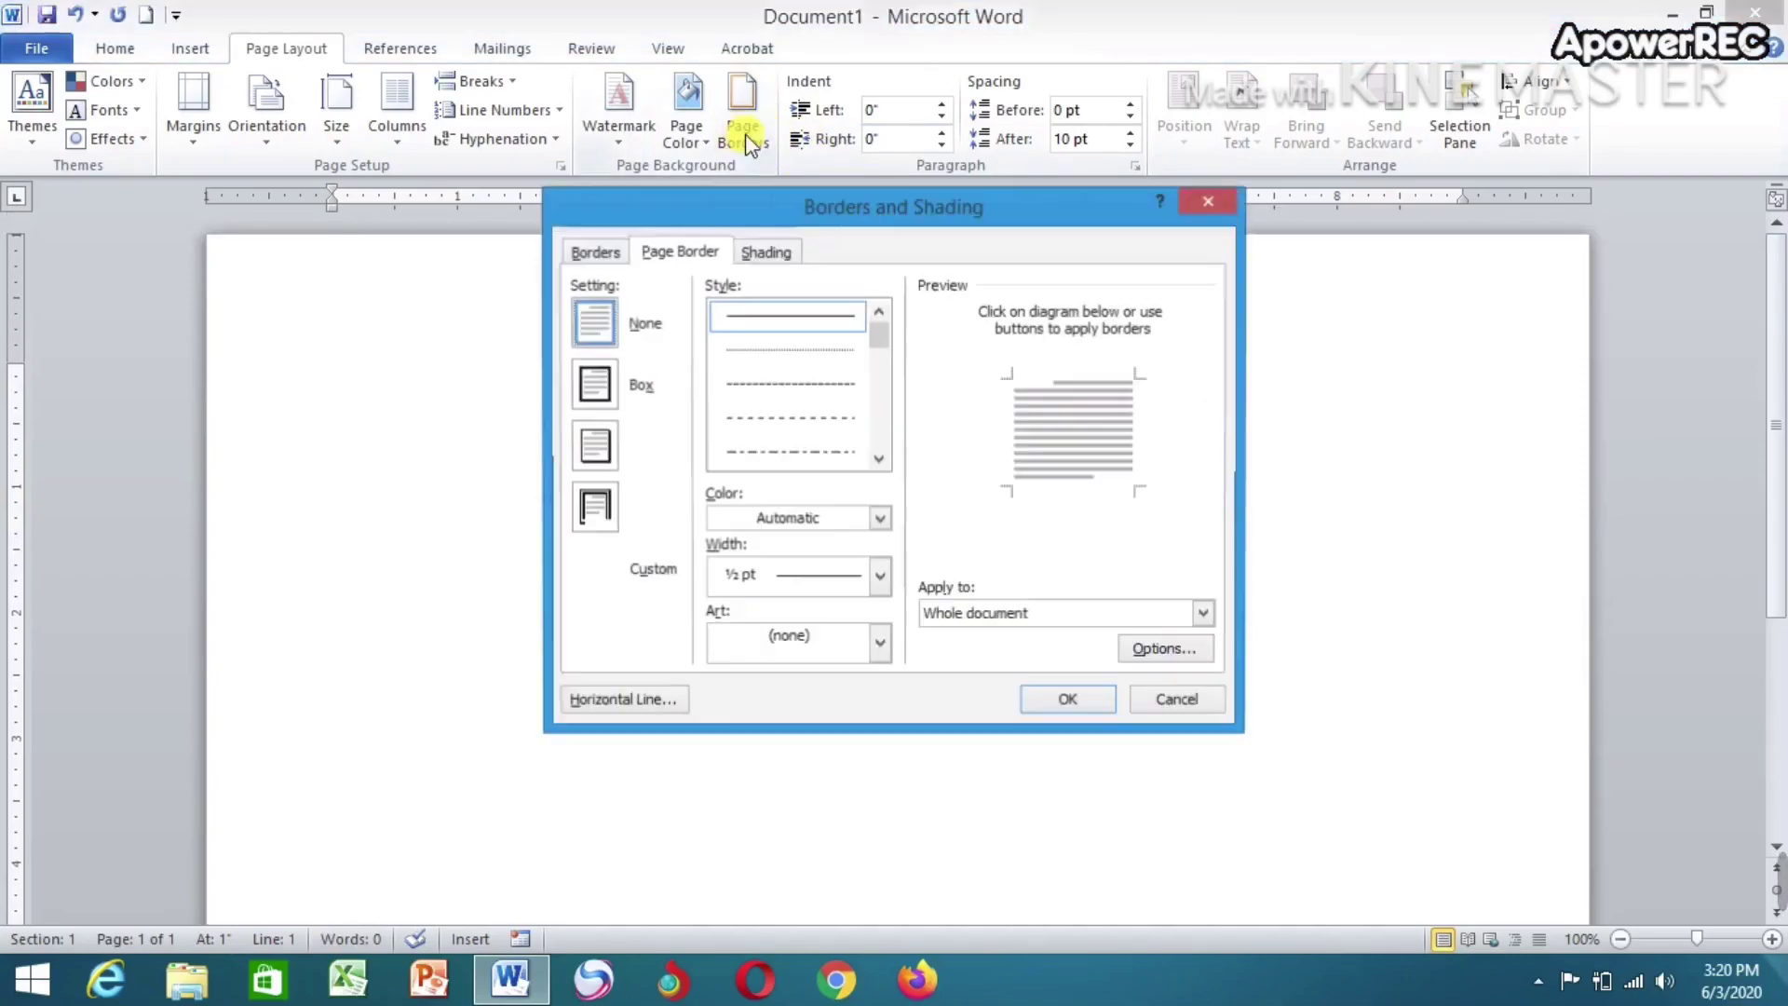
click(880, 643)
click(831, 715)
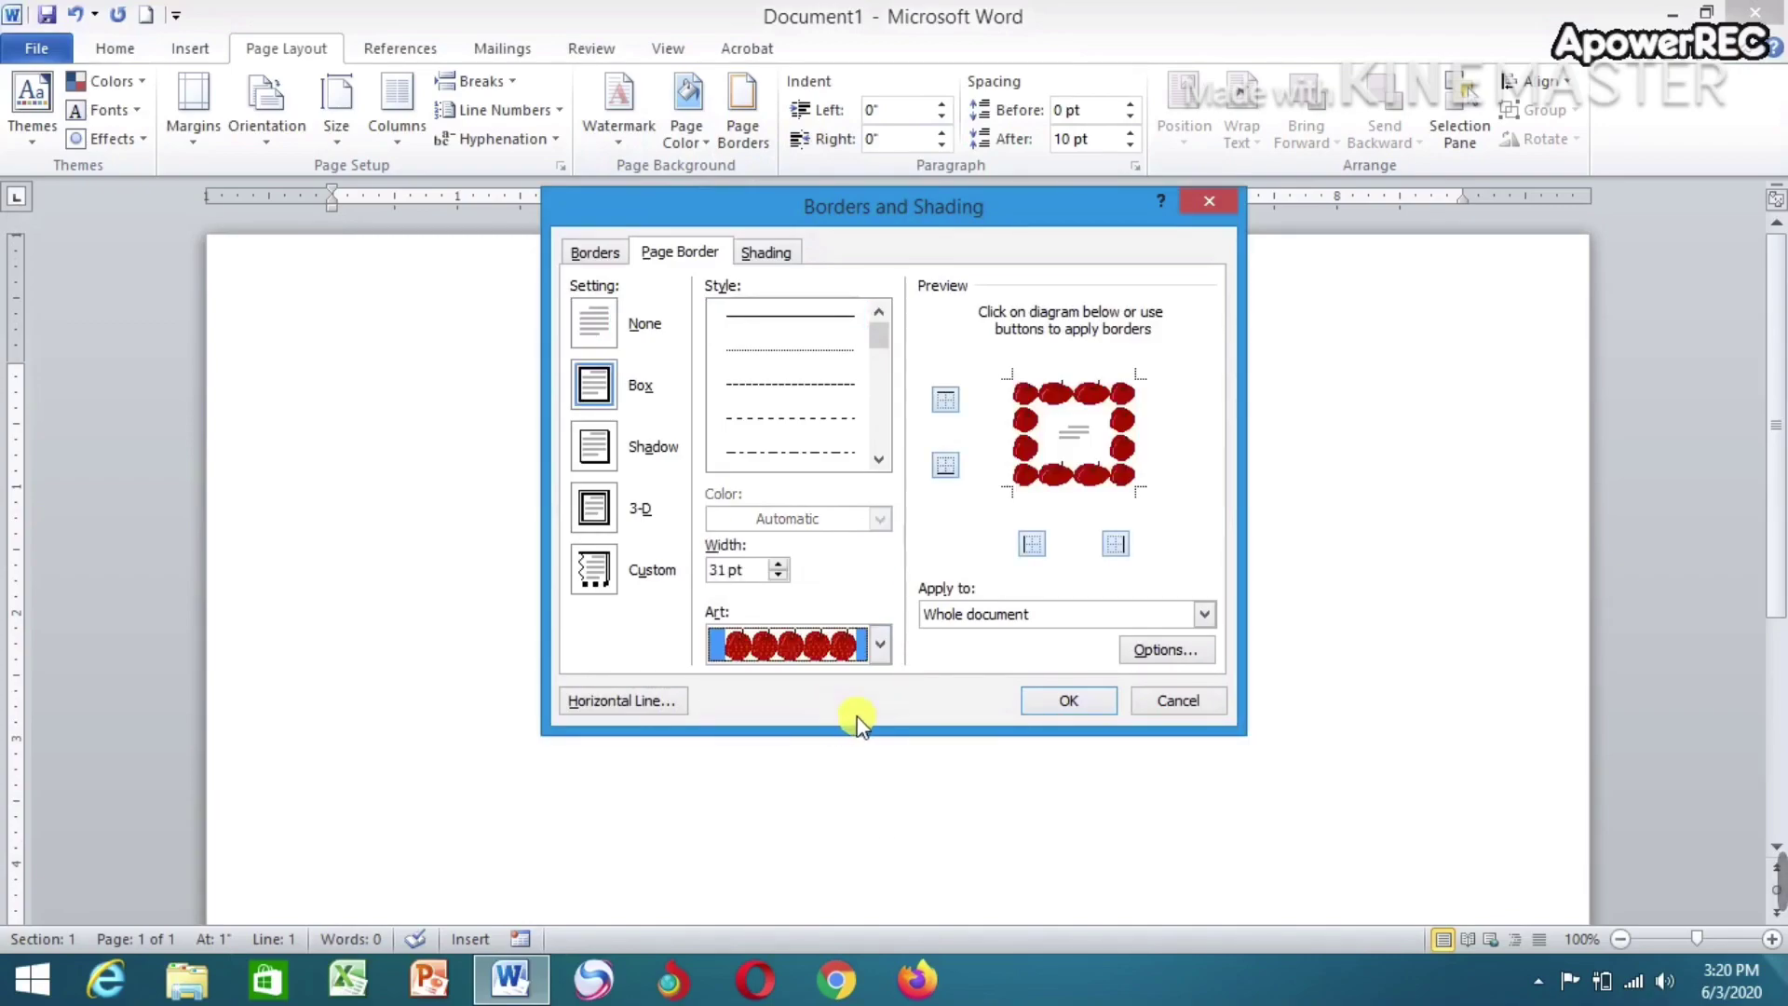
click(1069, 699)
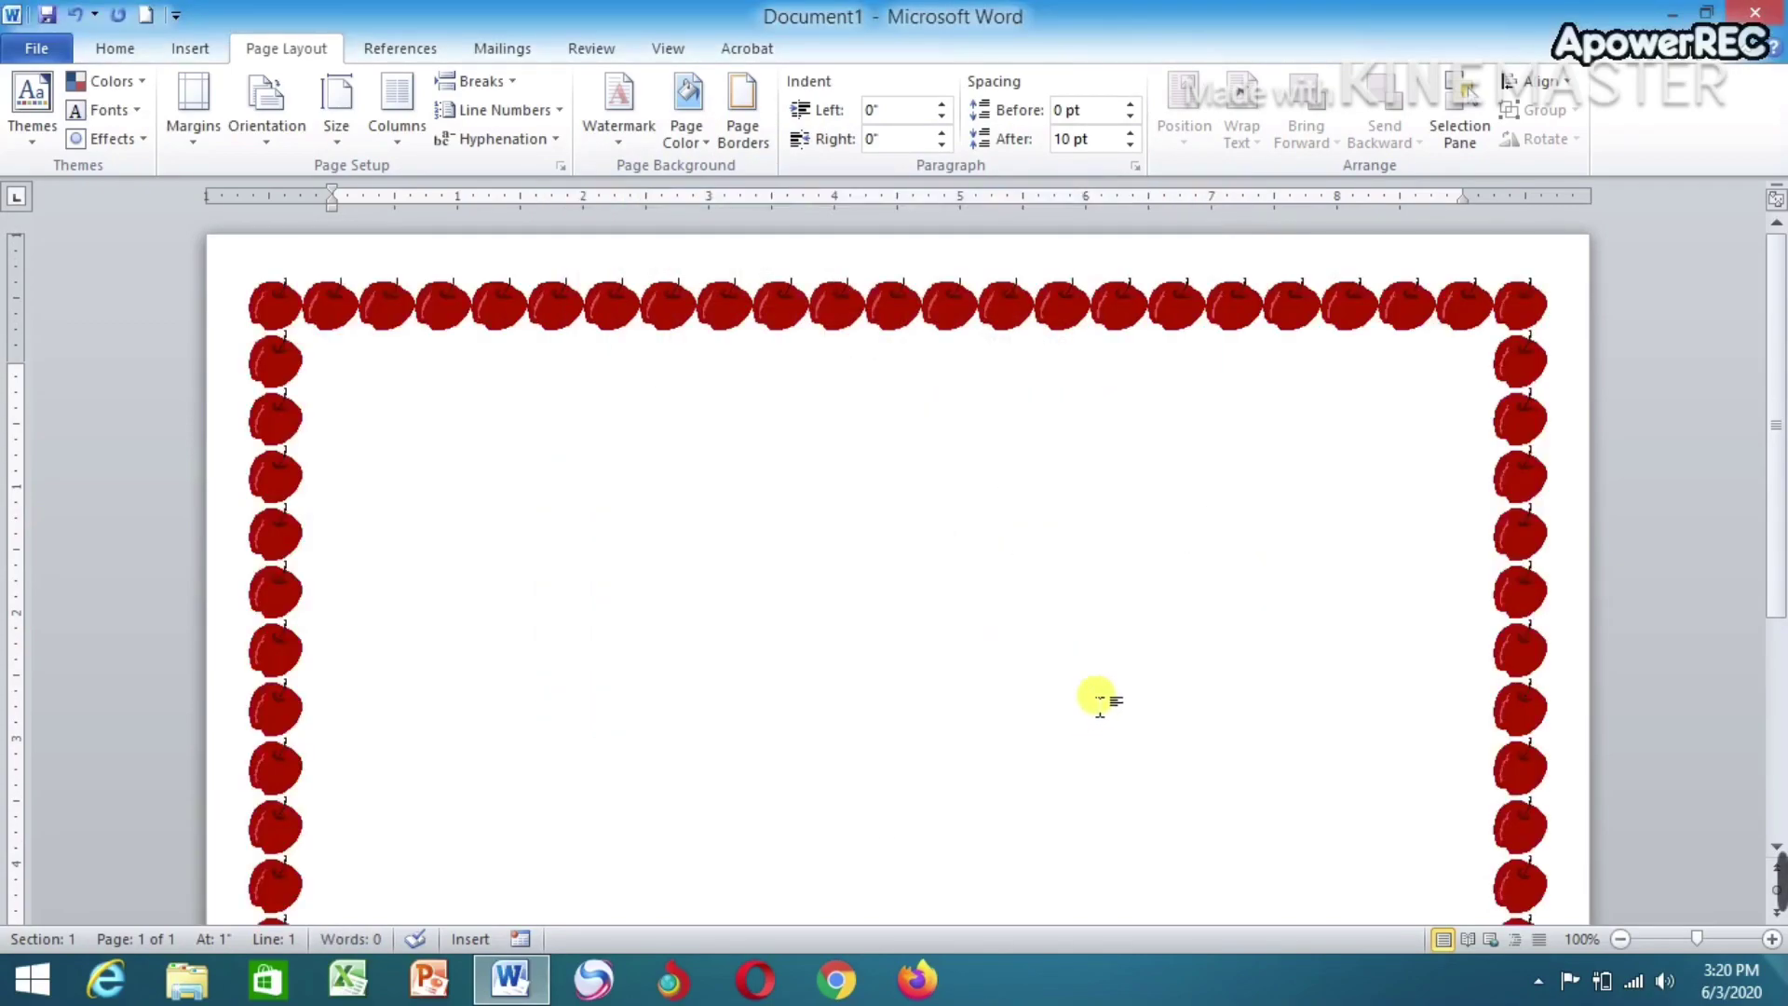
scroll(1099, 698, down, 5)
scroll(1113, 680, up, 3)
scroll(1130, 656, up, 2)
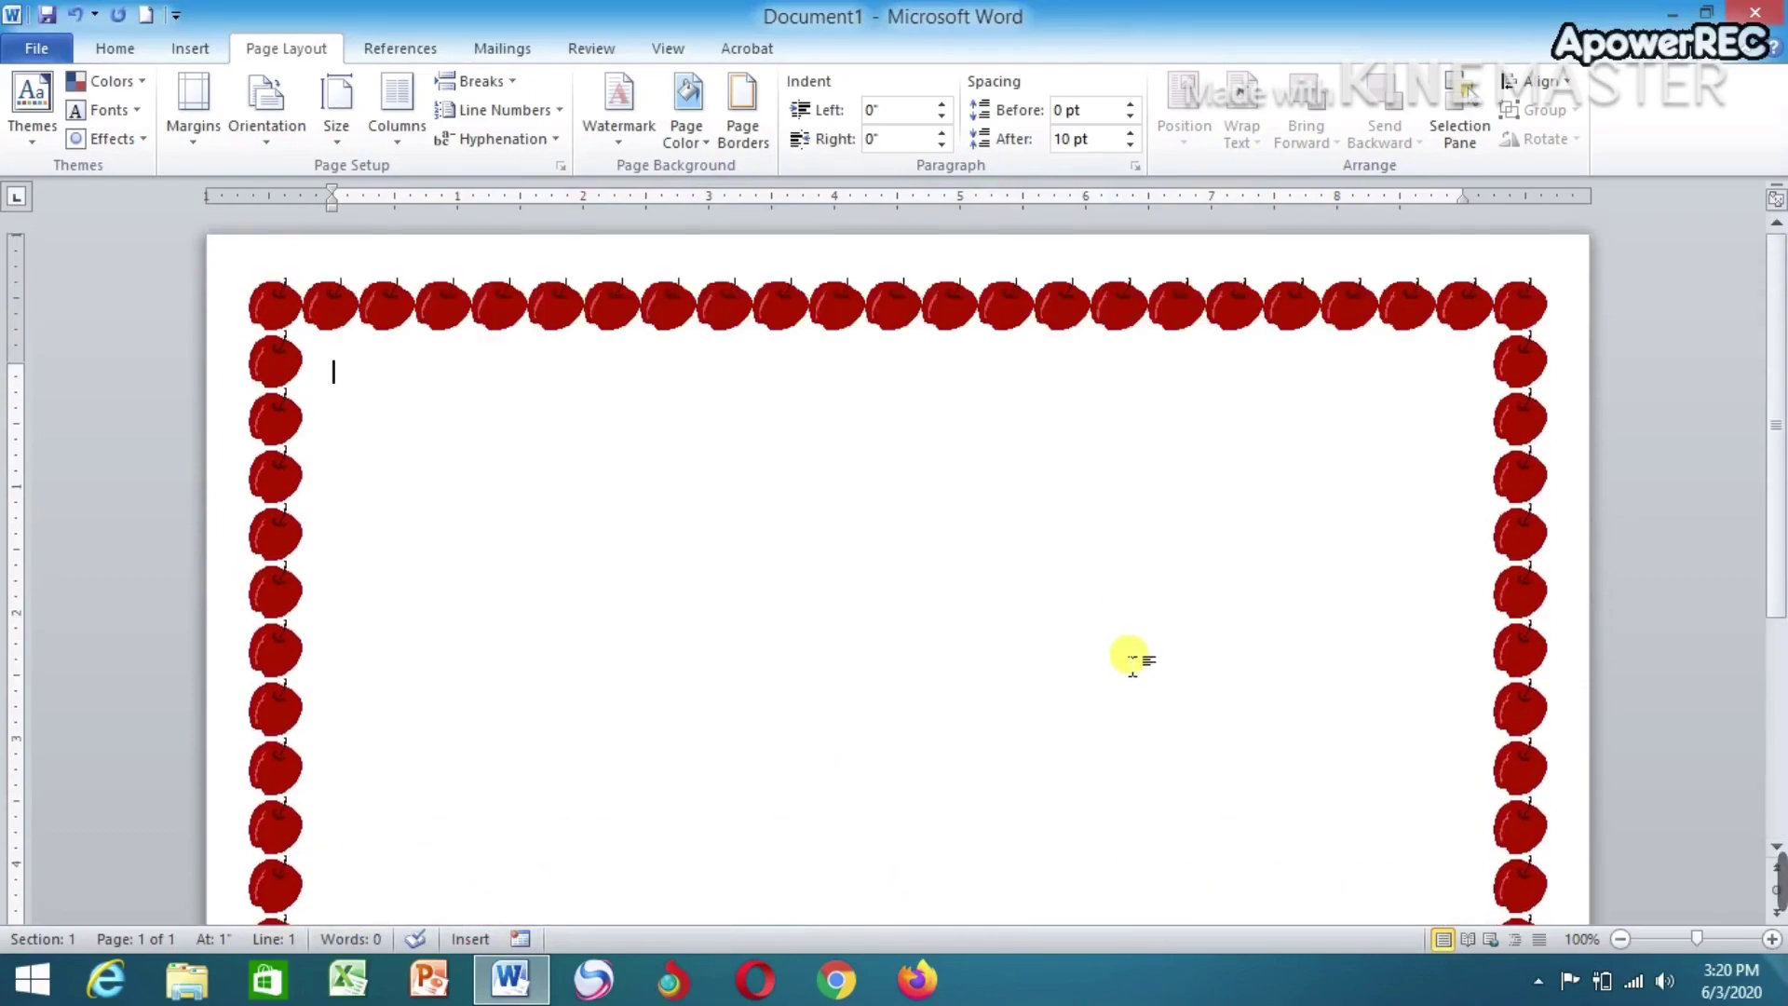
scroll(945, 572, down, 3)
scroll(950, 572, up, 3)
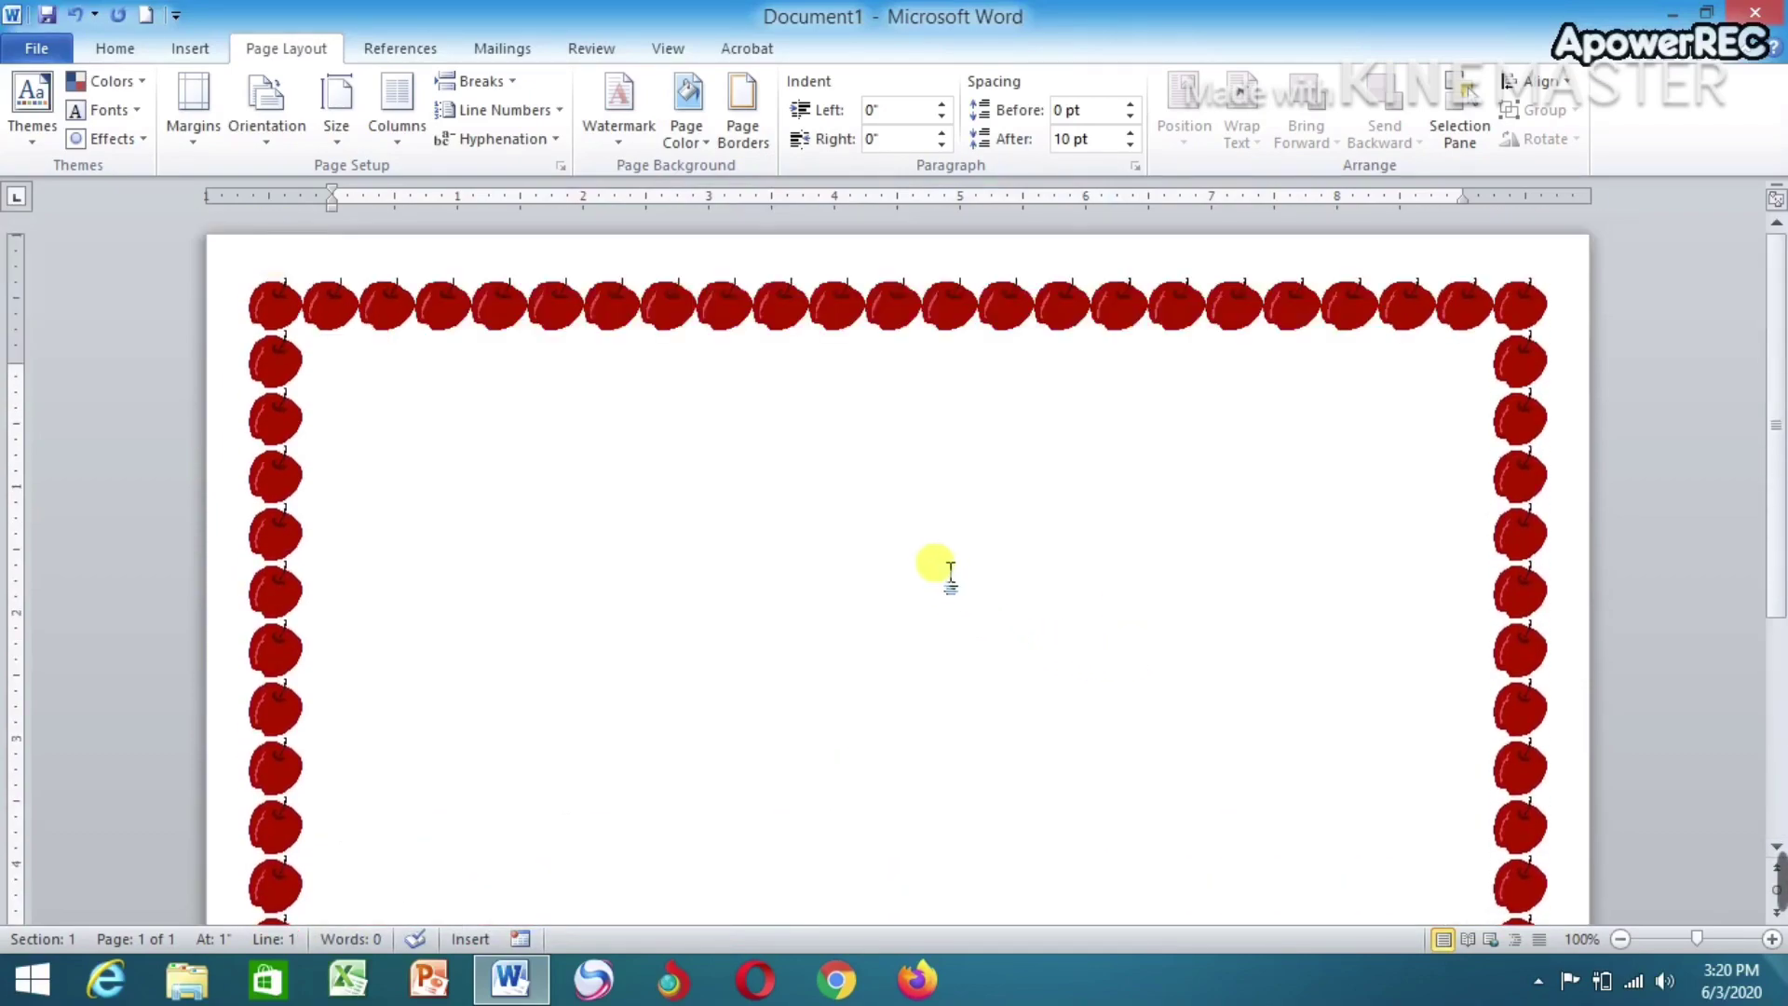
Swap the border for the brown cupcake art design with its width reduced to 20 pt
click(760, 138)
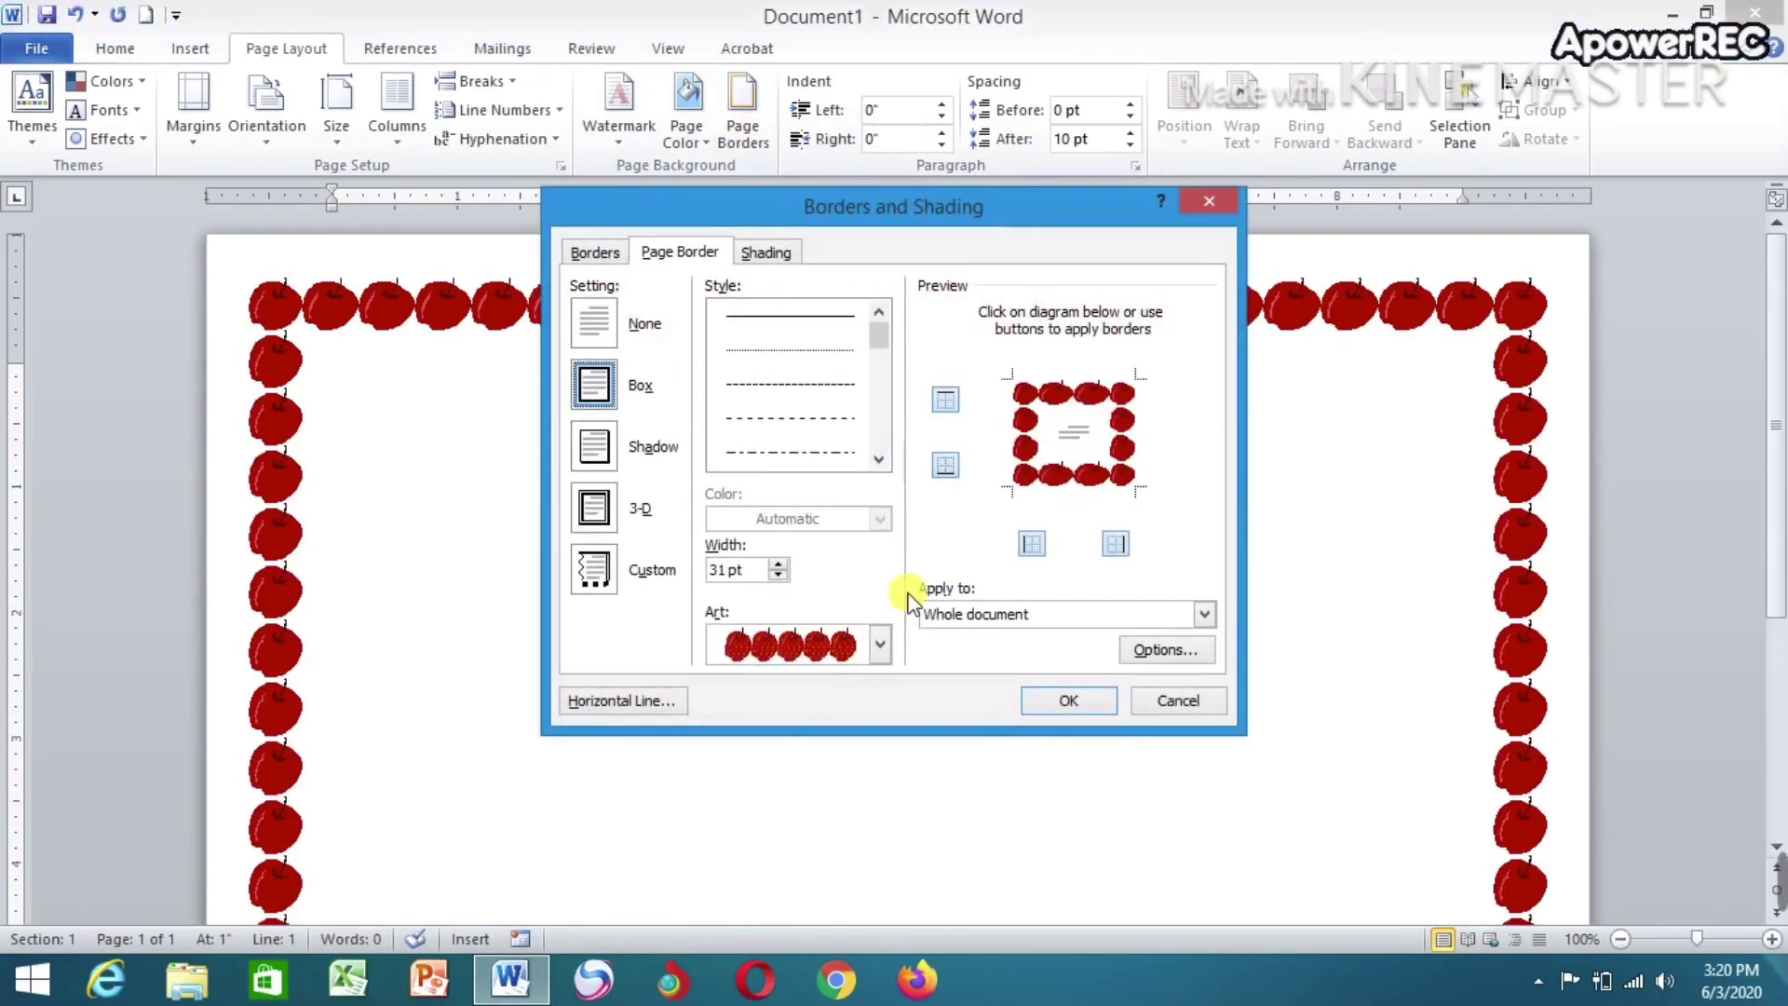
click(881, 644)
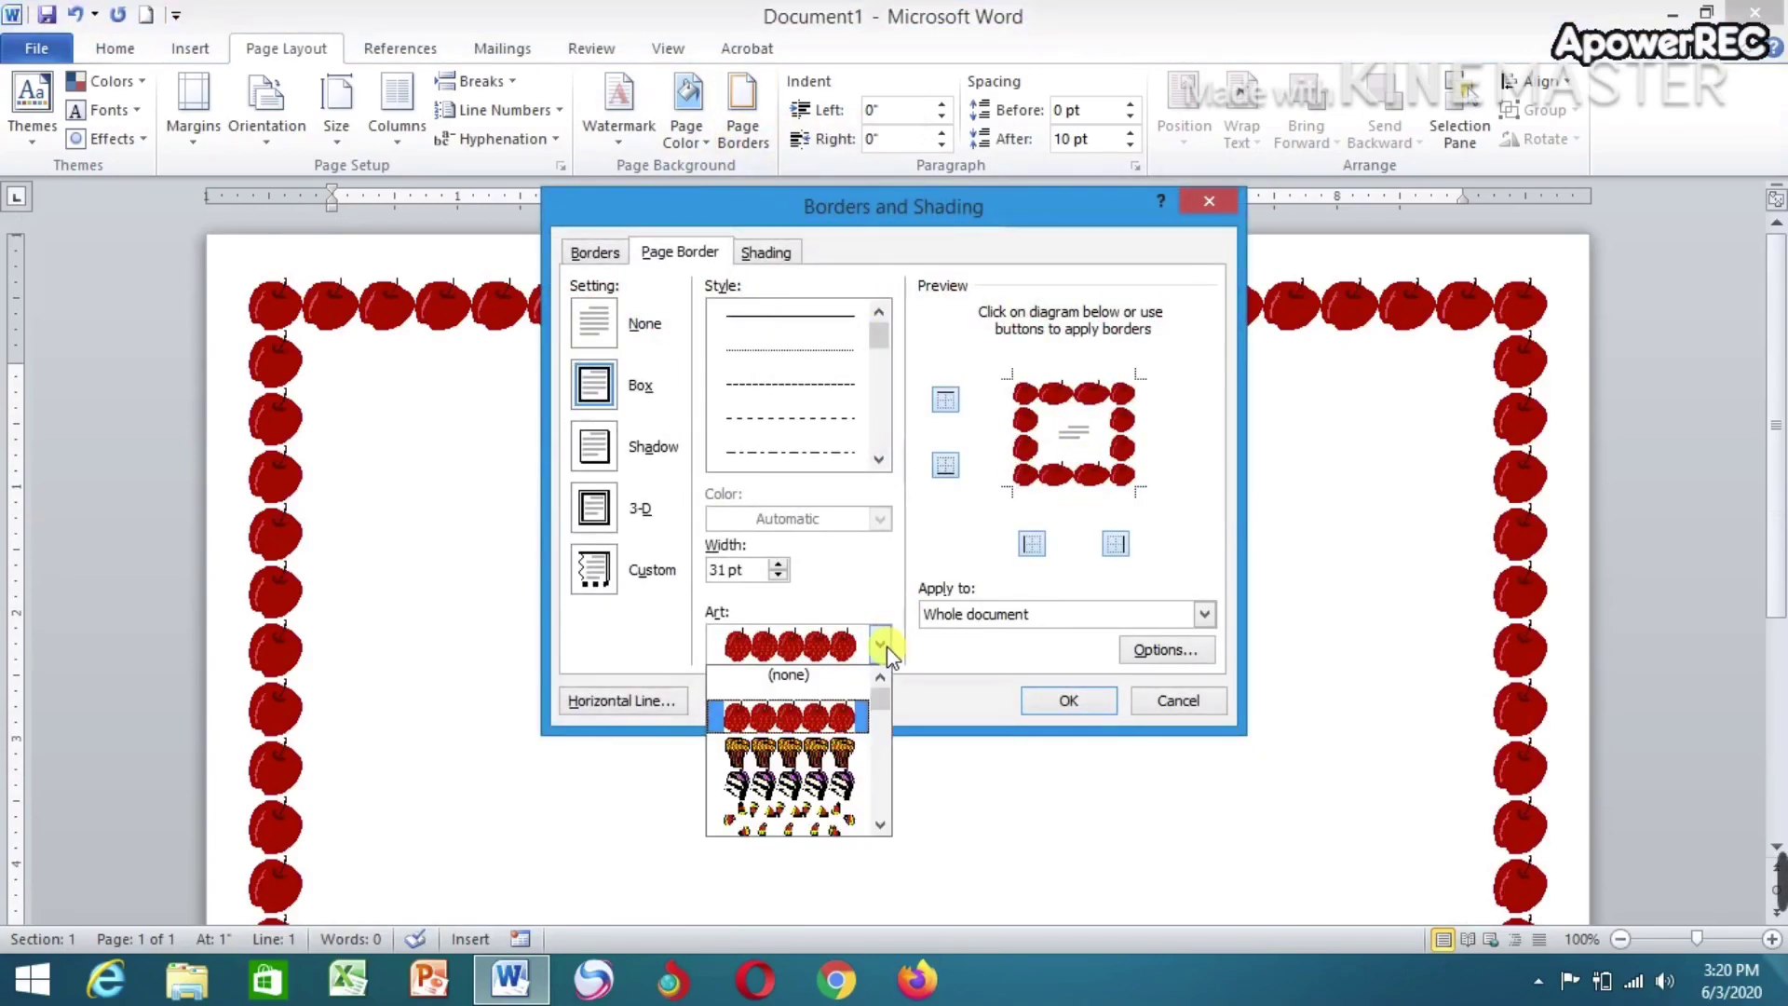
click(838, 760)
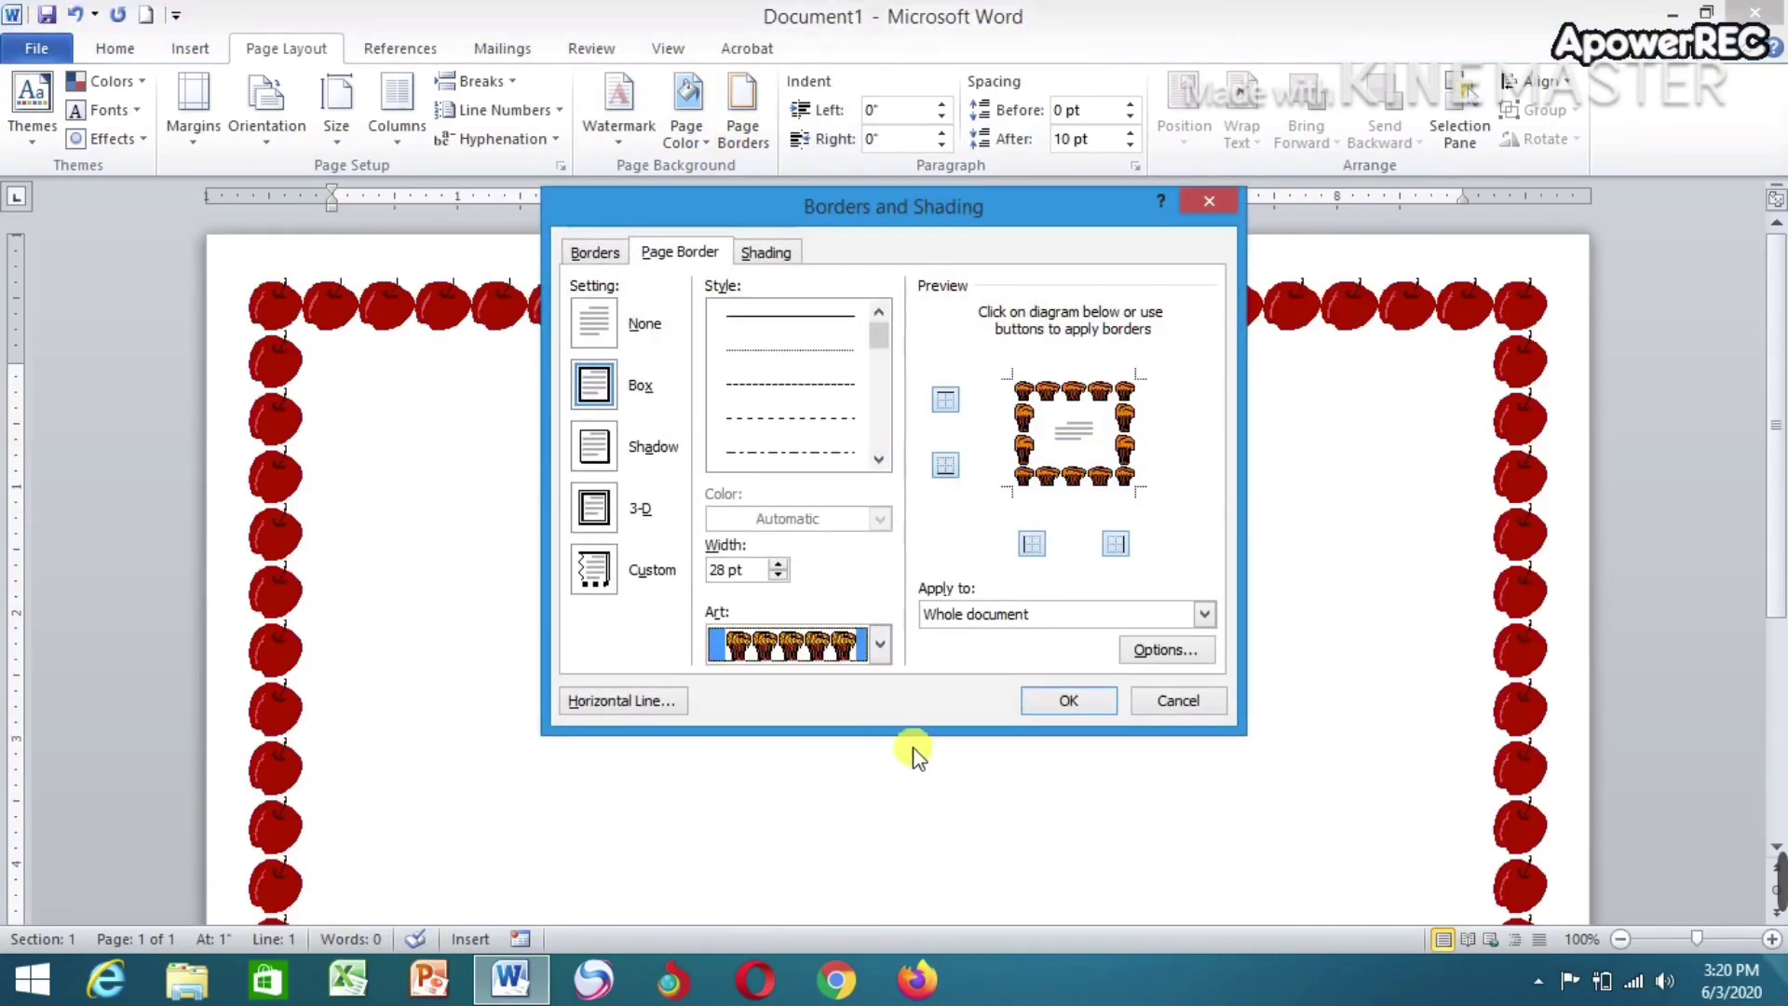
click(780, 576)
click(780, 576)
click(780, 576)
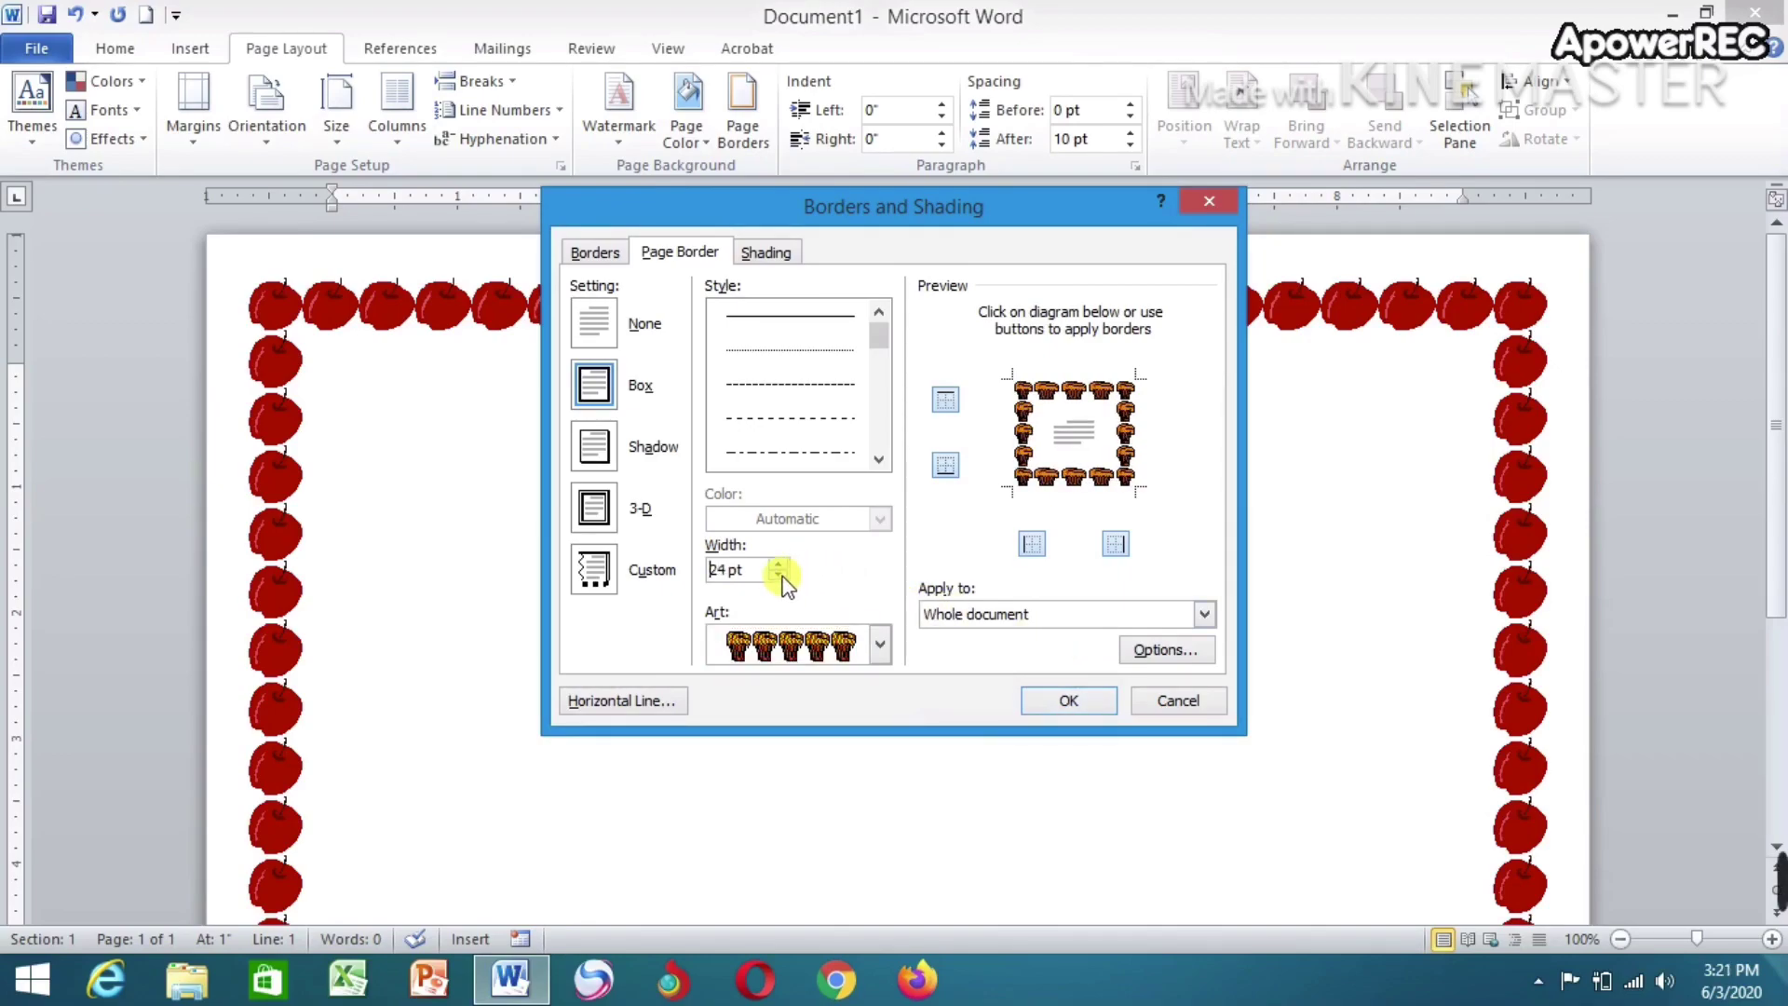
click(780, 576)
click(781, 577)
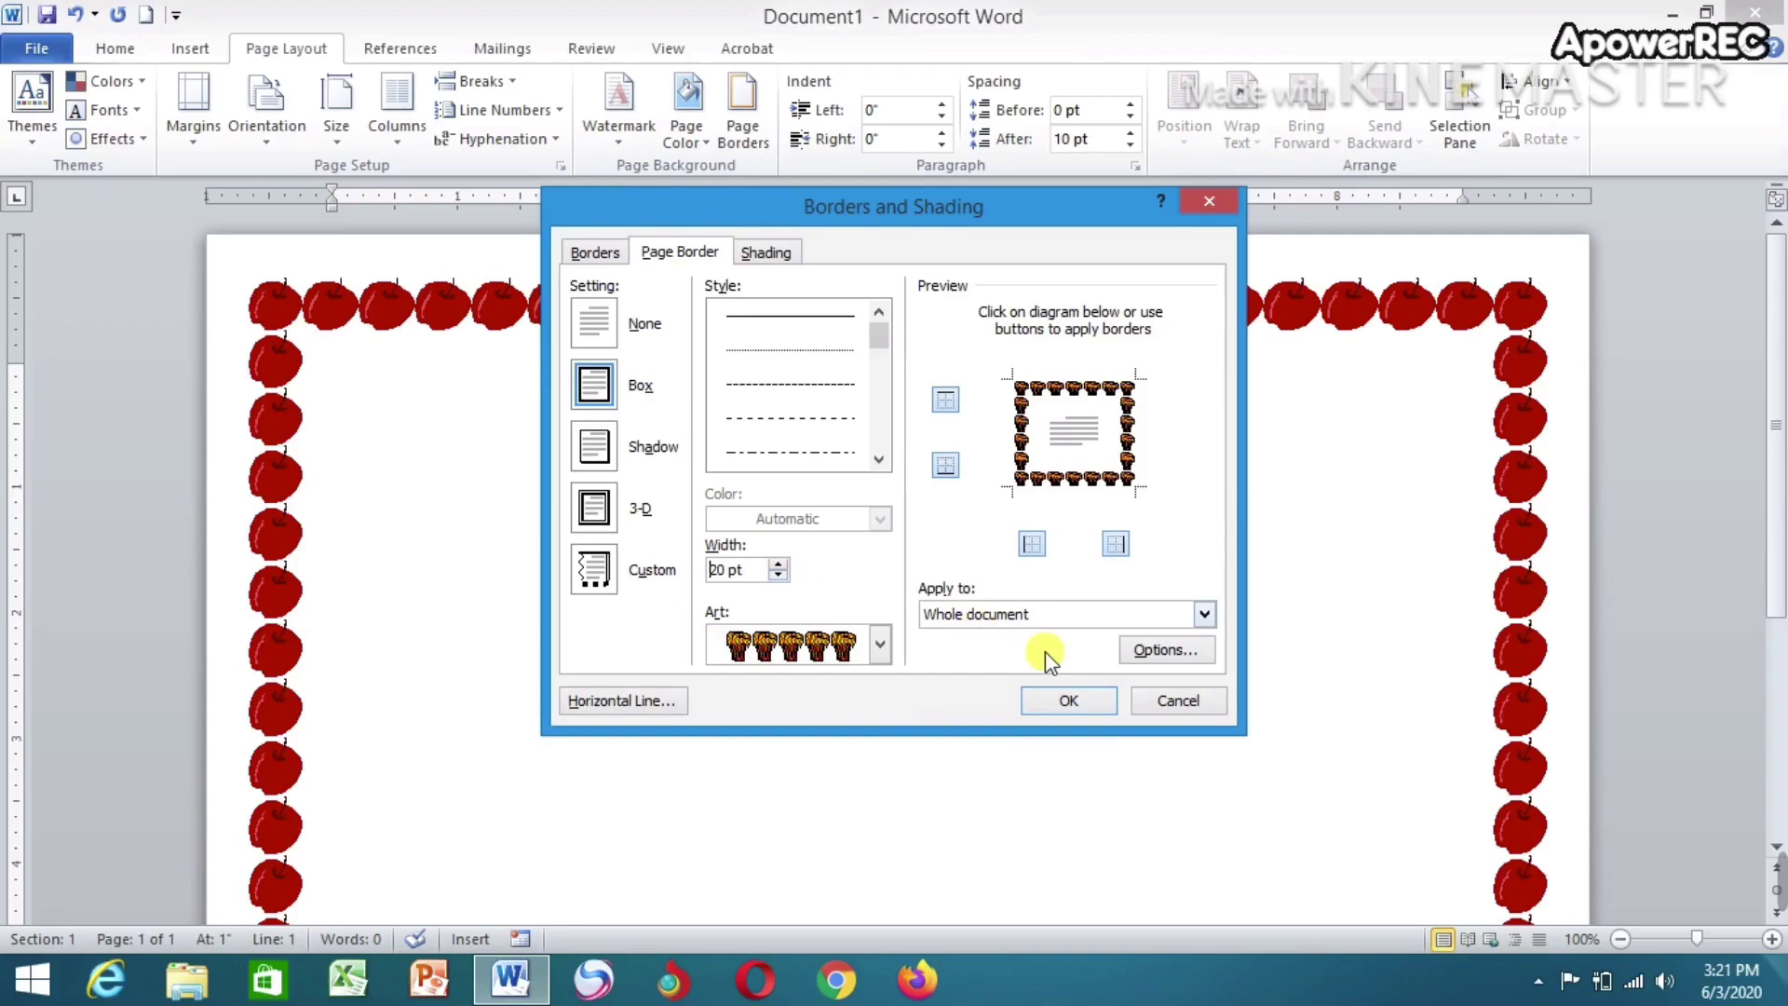
click(1068, 701)
scroll(1056, 685, down, 10)
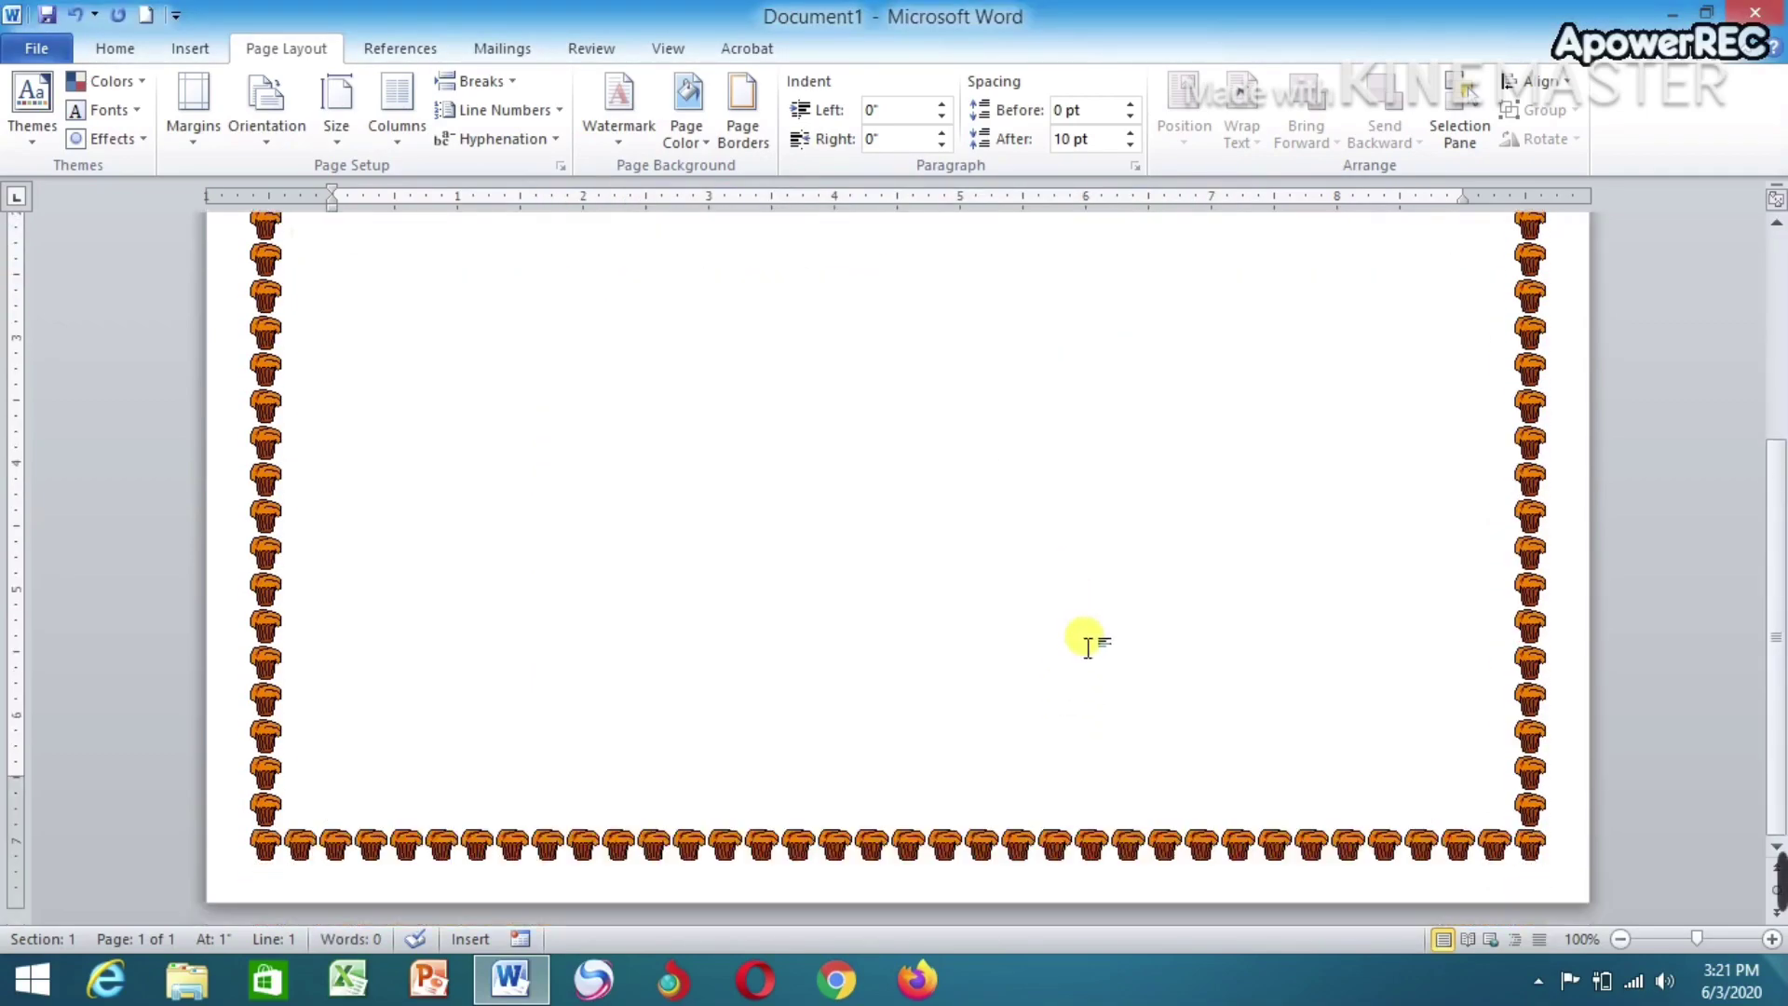
scroll(1084, 638, up, 10)
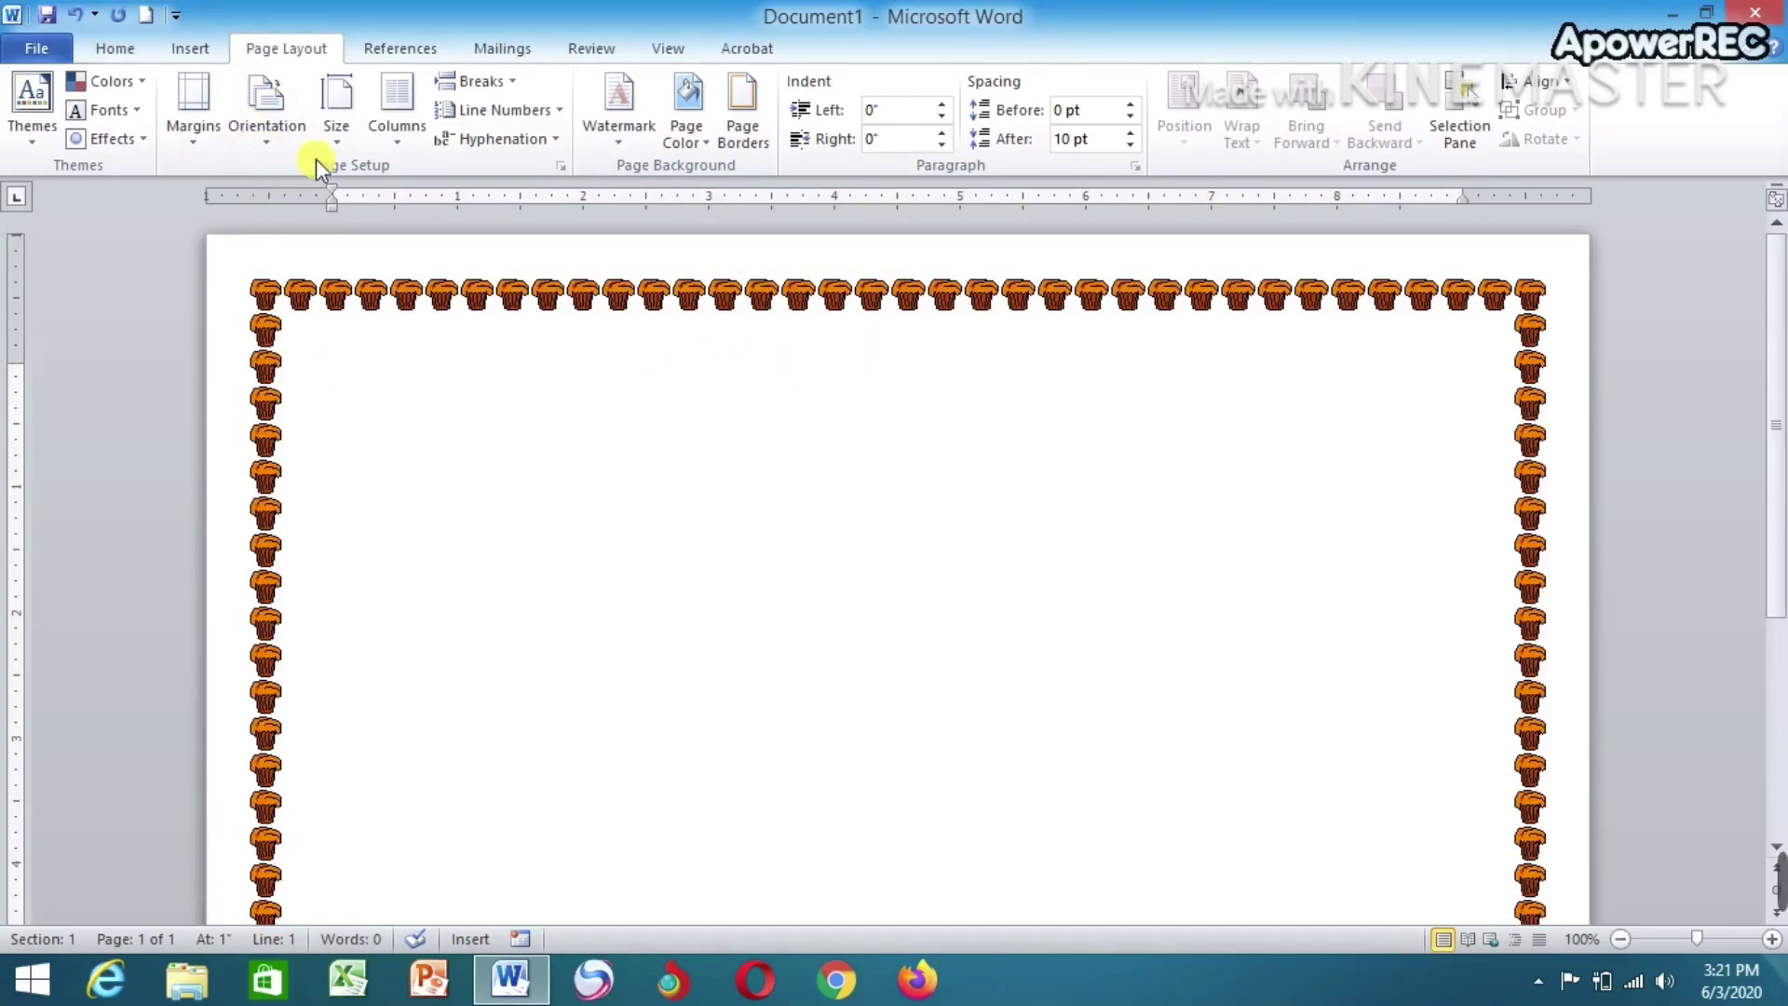
Insert an orange-style WordArt reading 'Your text here' near the top-left of the page
click(180, 49)
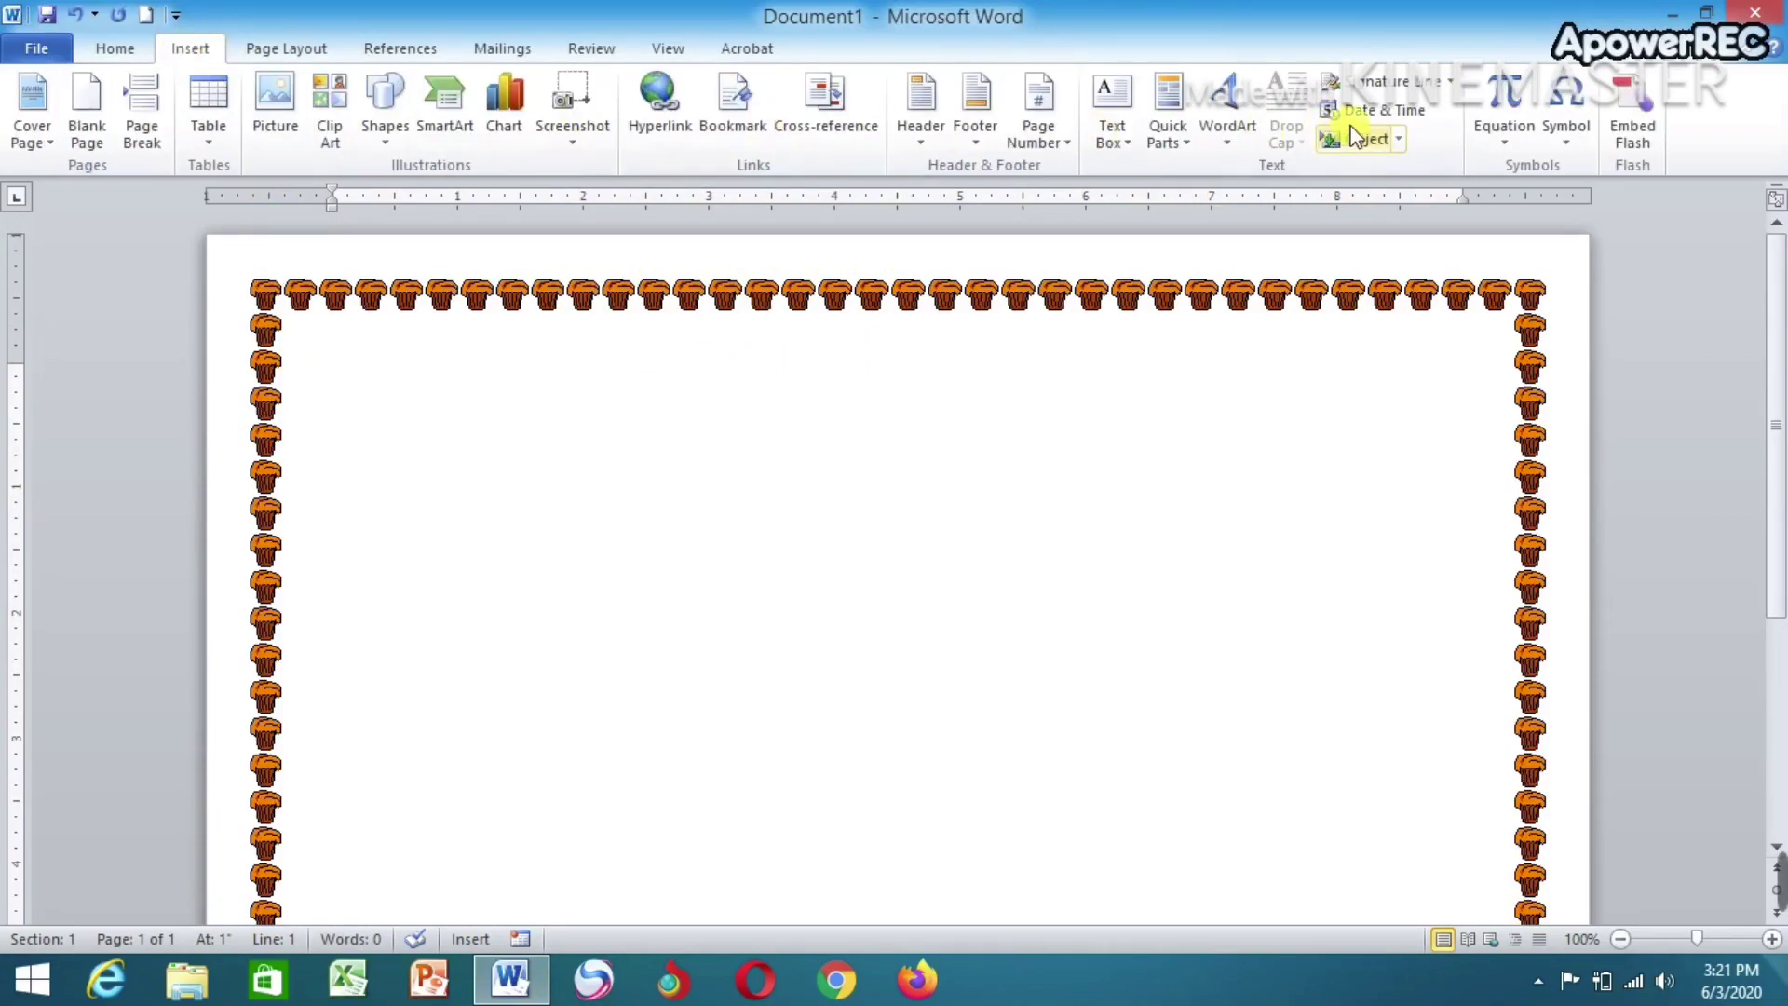
click(1228, 107)
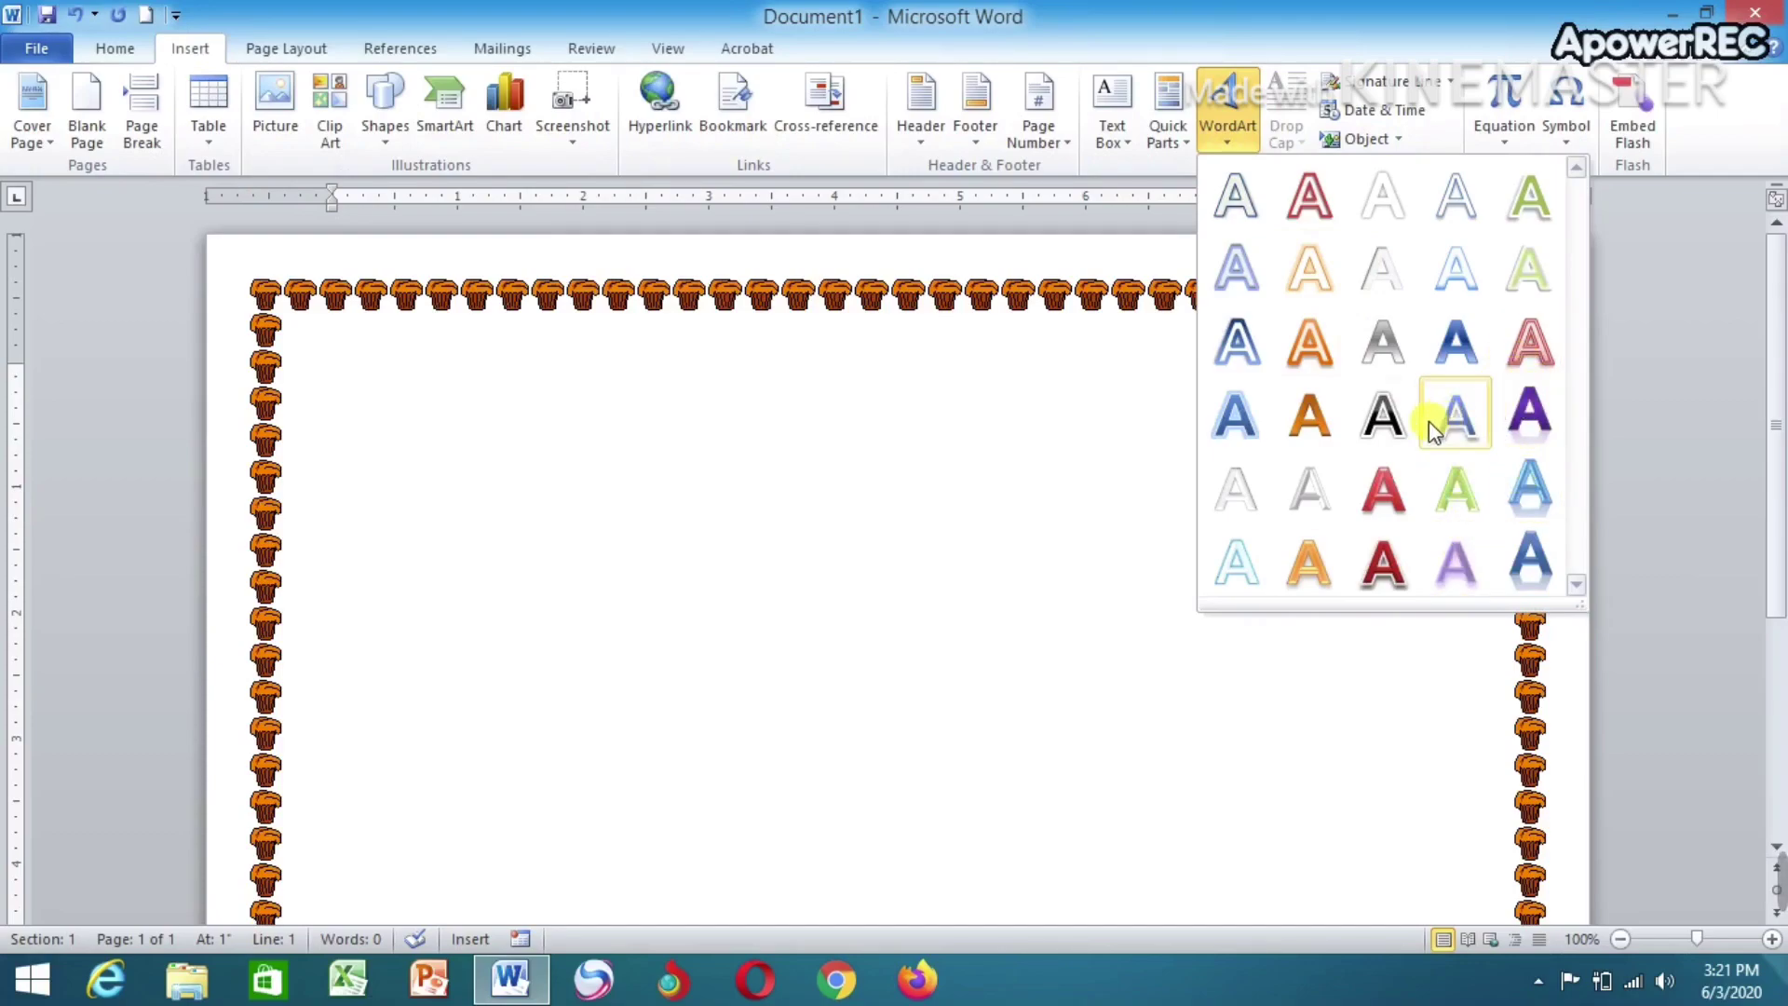
click(1313, 352)
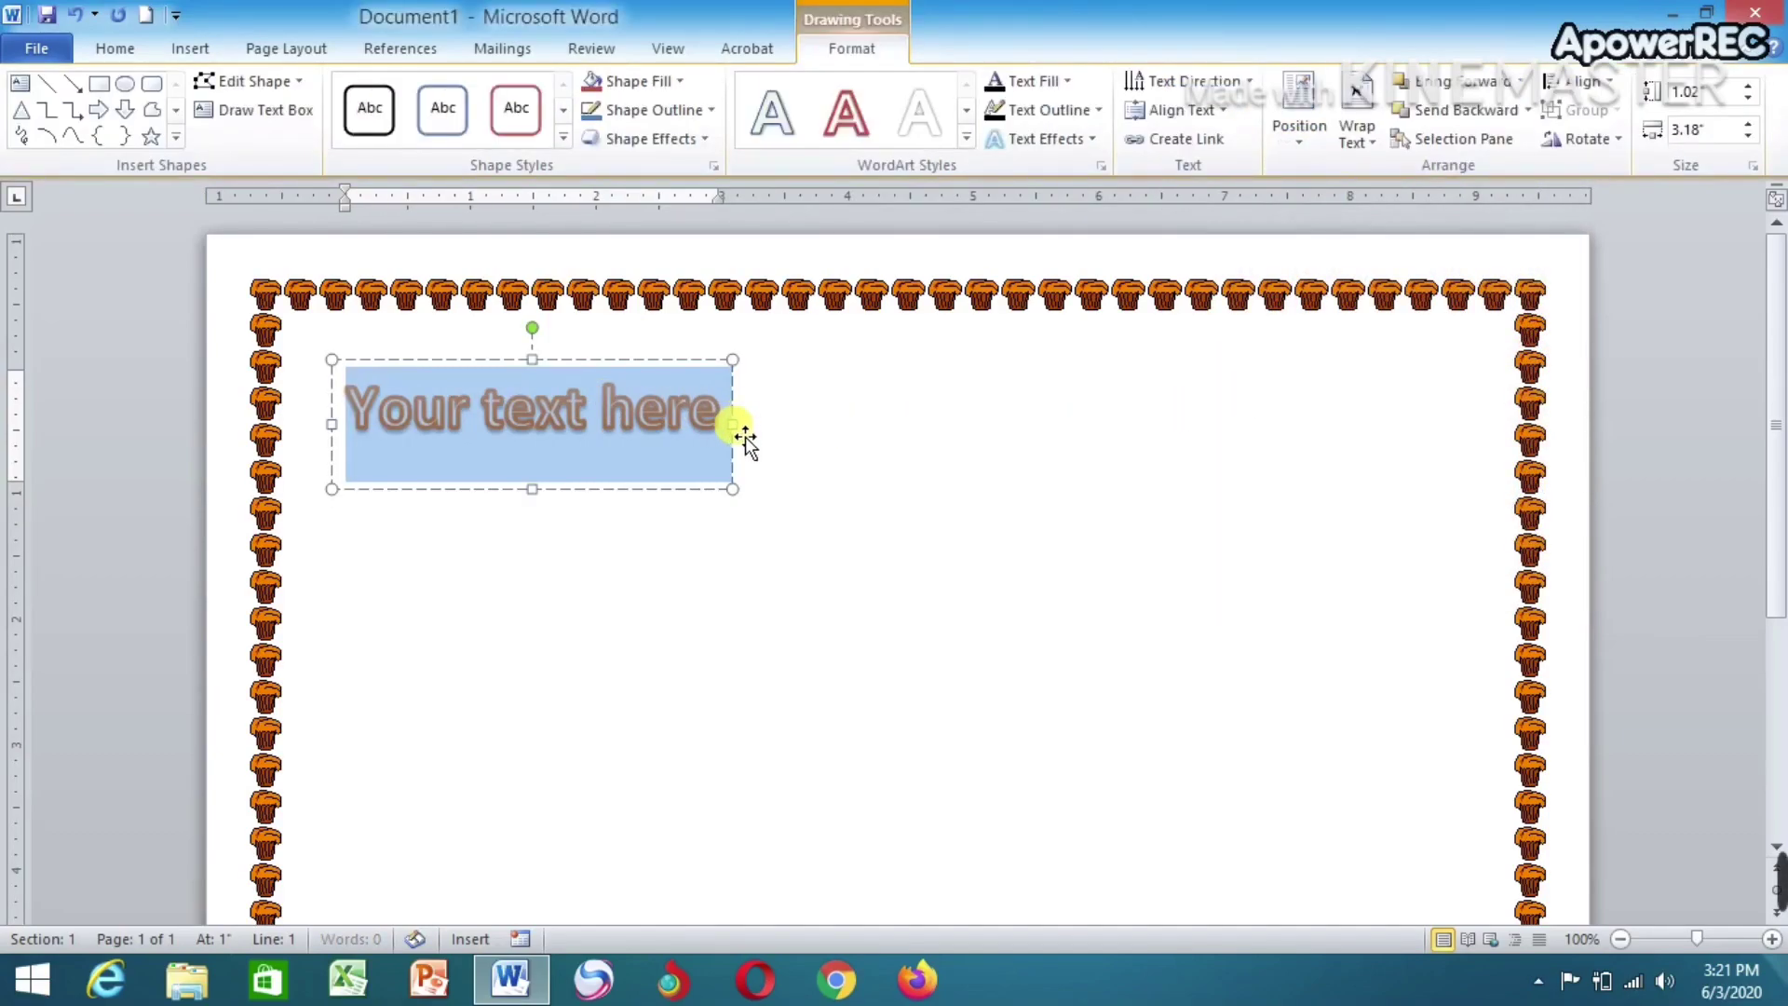
click(754, 431)
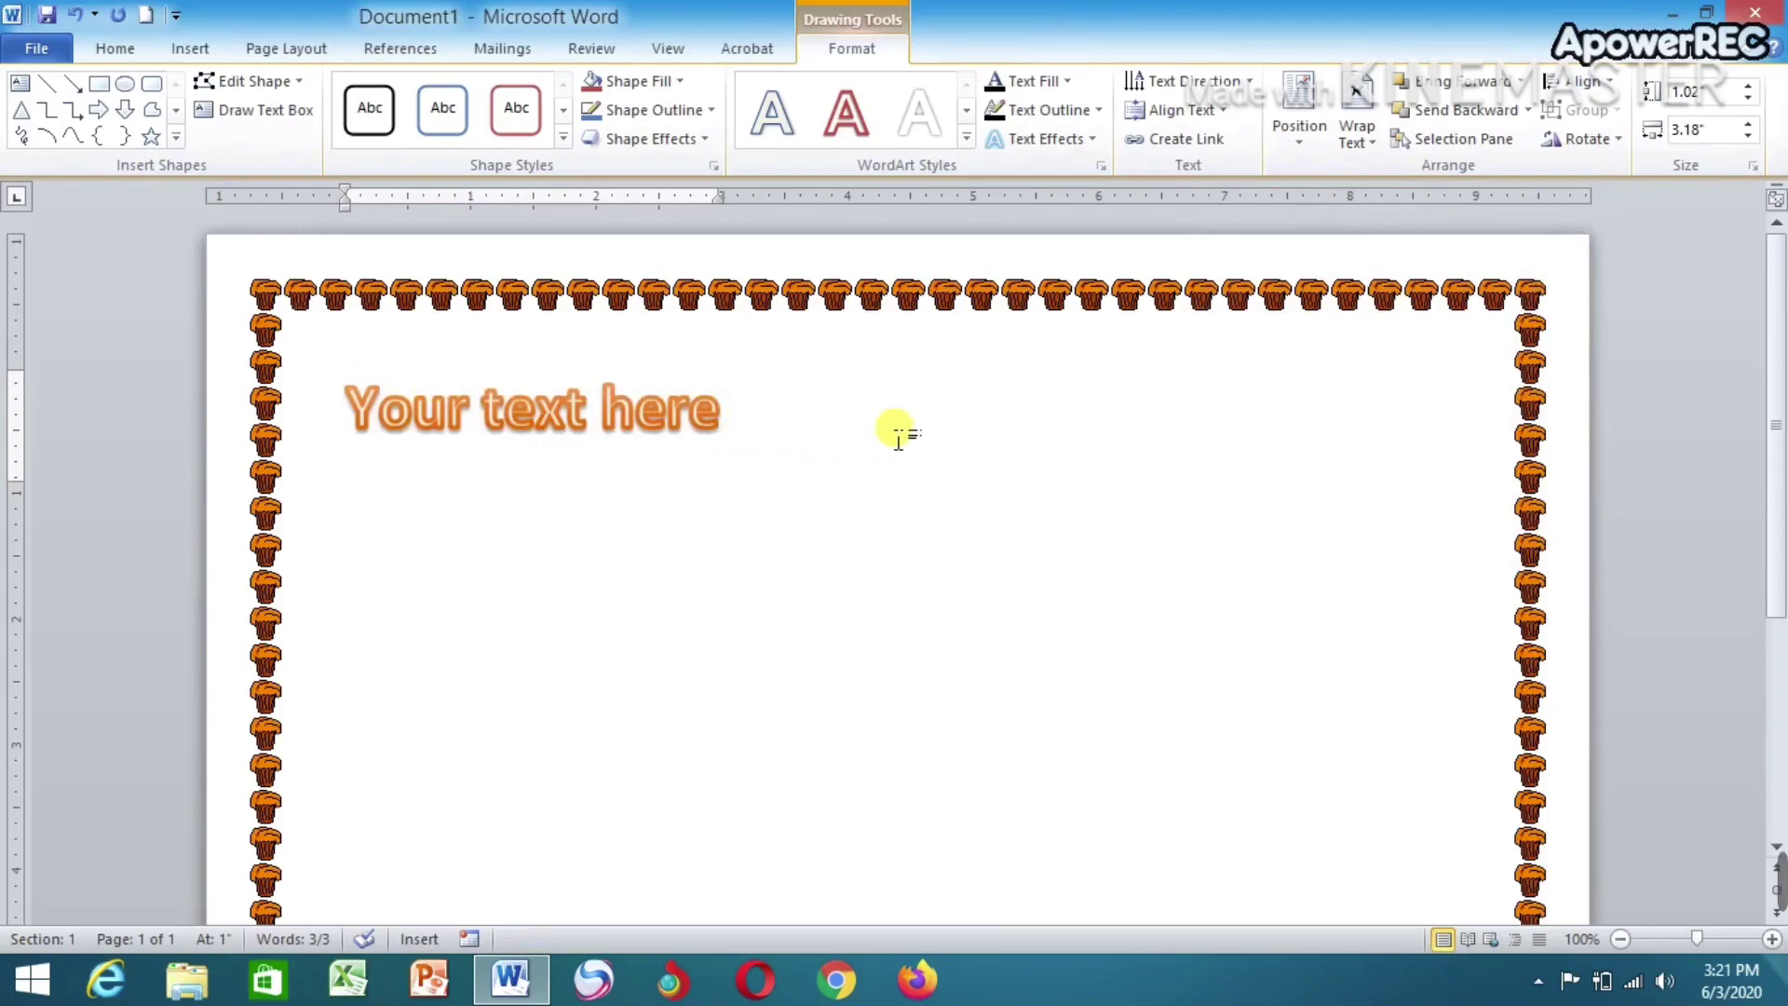
click(652, 428)
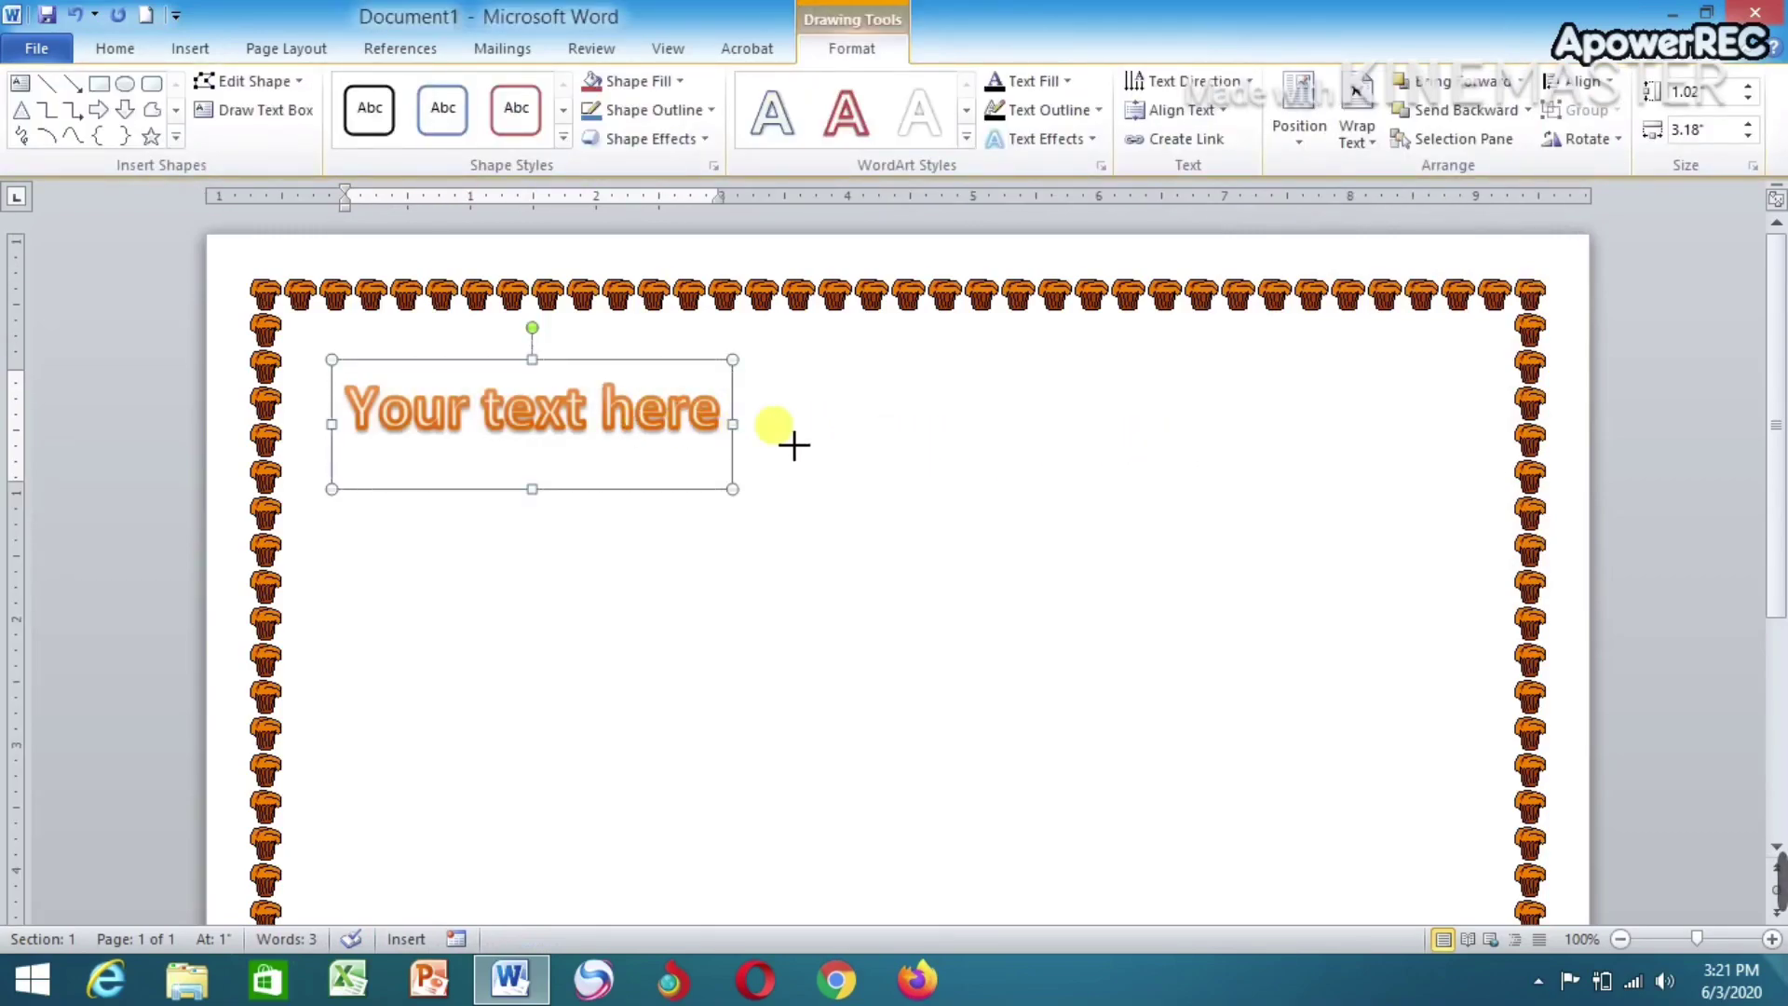
Stretch the WordArt box to about 8.01 inches wide across the top of the page
drag(750, 429, 1351, 438)
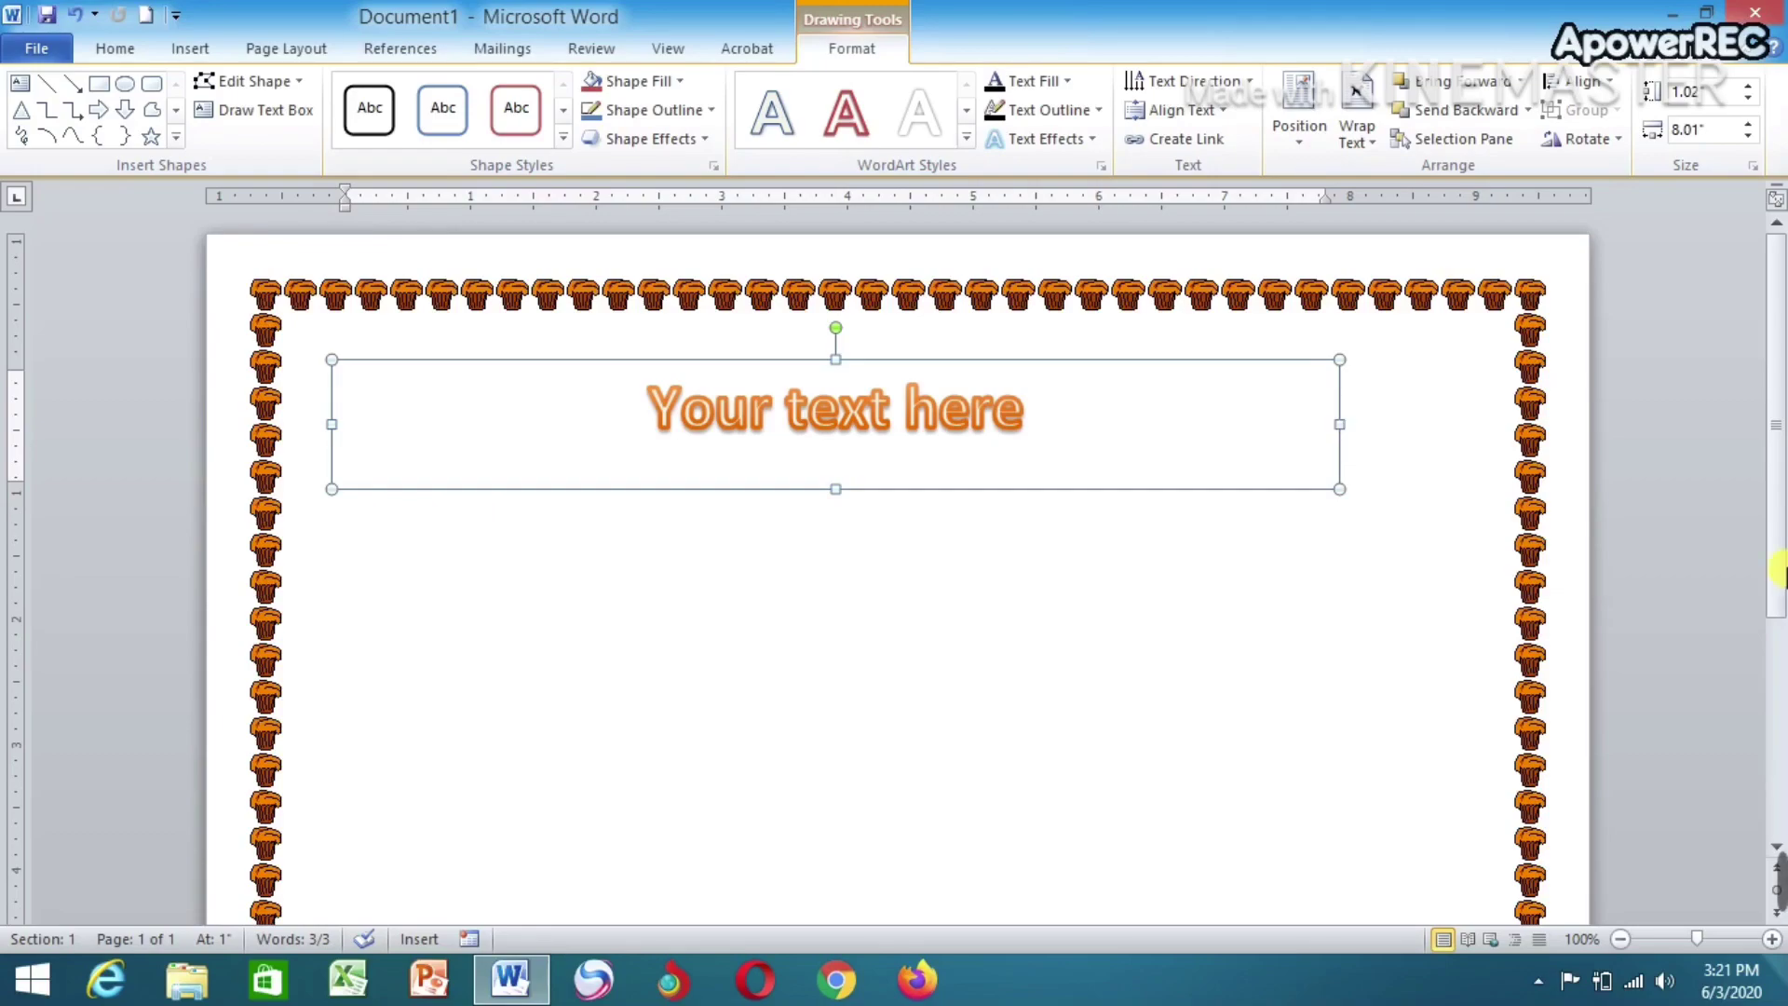
Replace the WordArt placeholder with 'CERTIFICATE OF APPRECIATION', keeping the box in place
click(1036, 414)
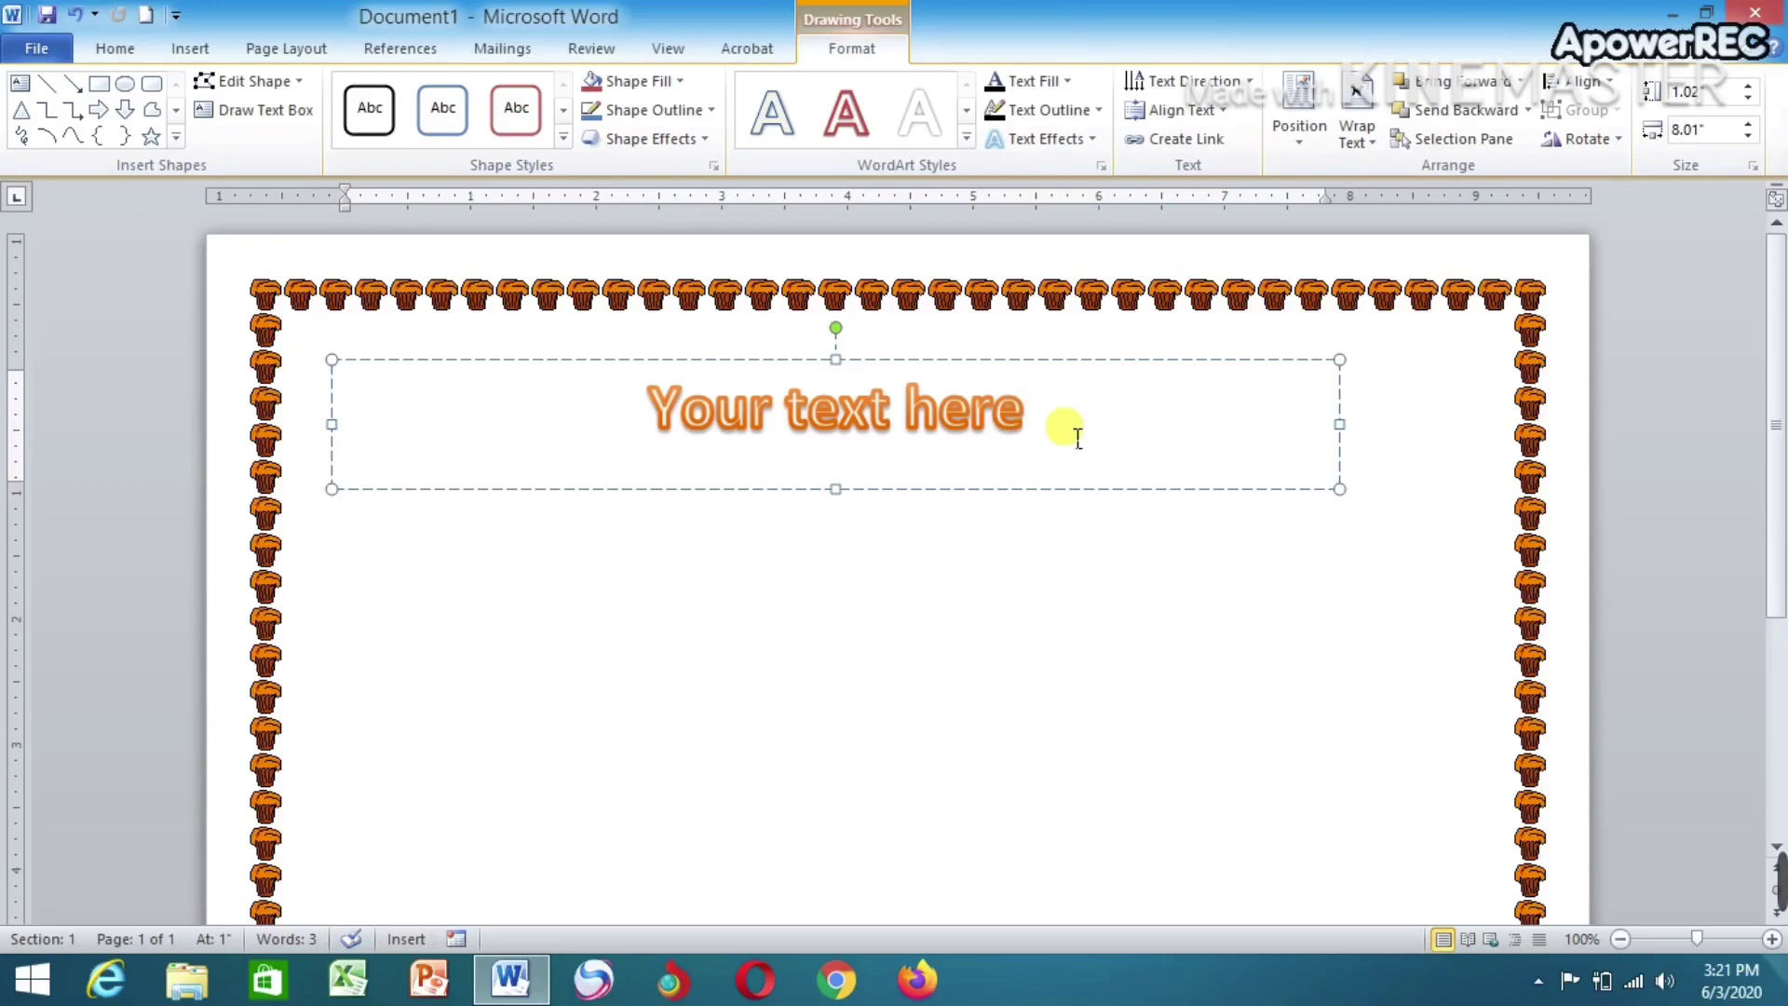
triple_click(1073, 434)
text(C)
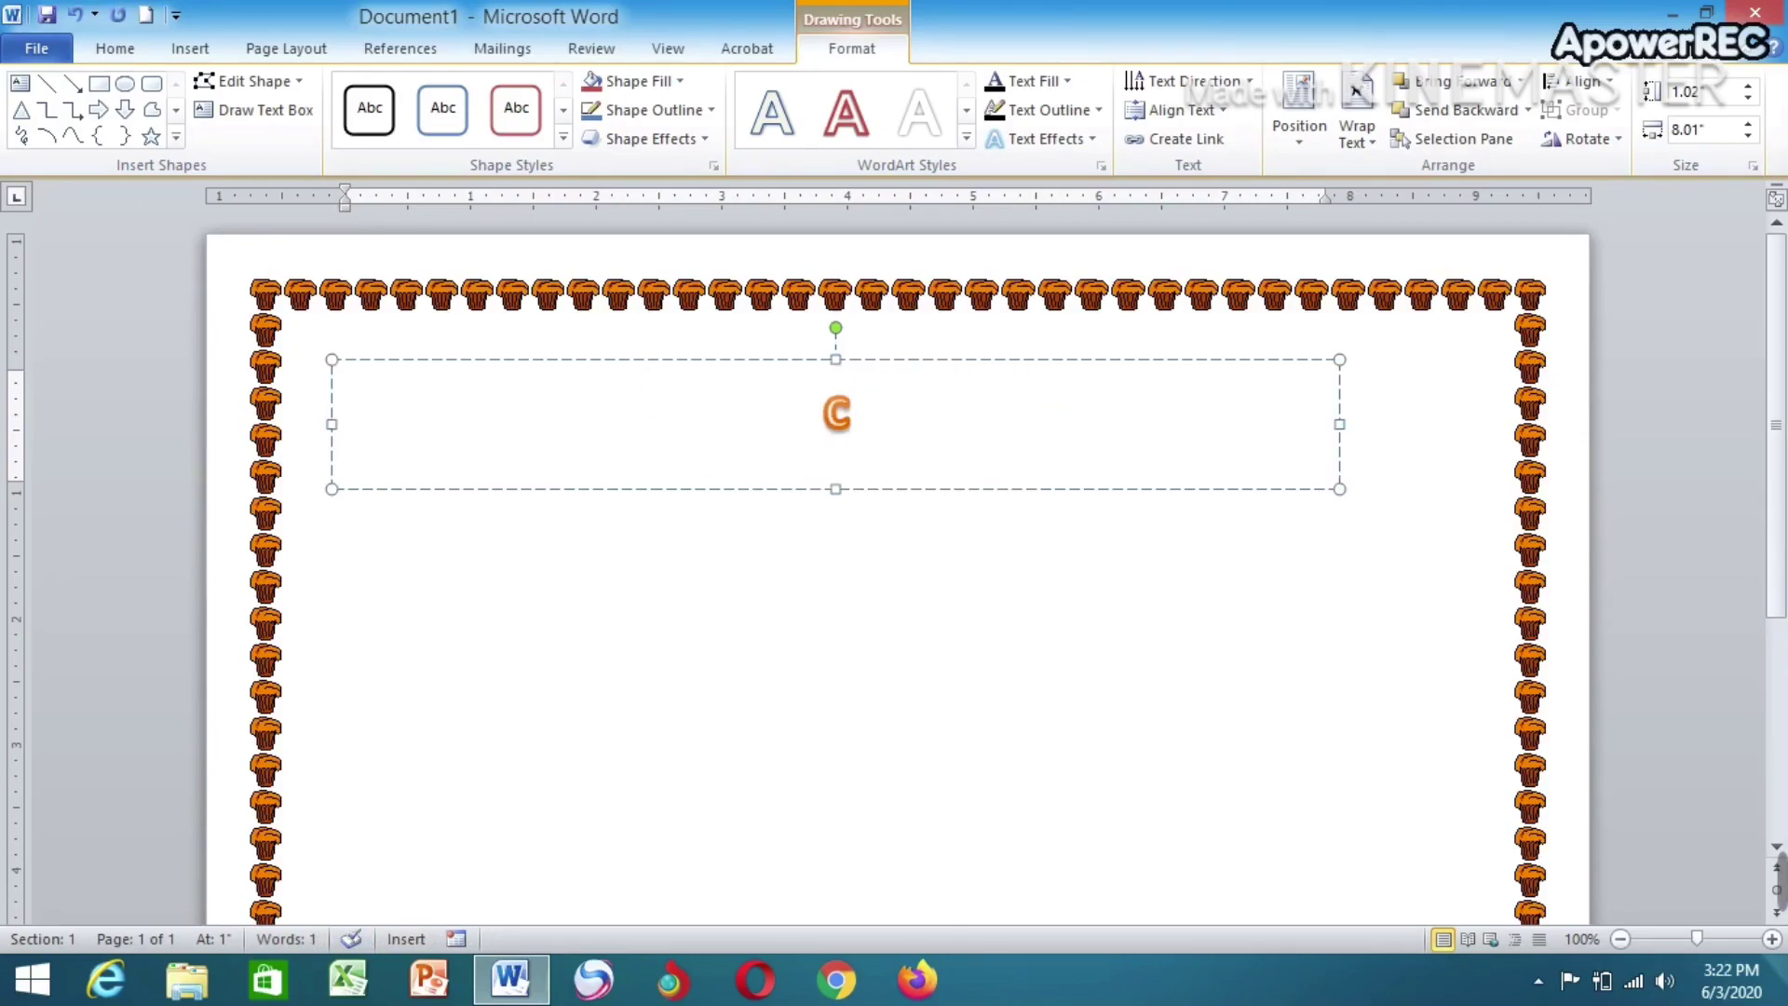
text(e)
text(CER)
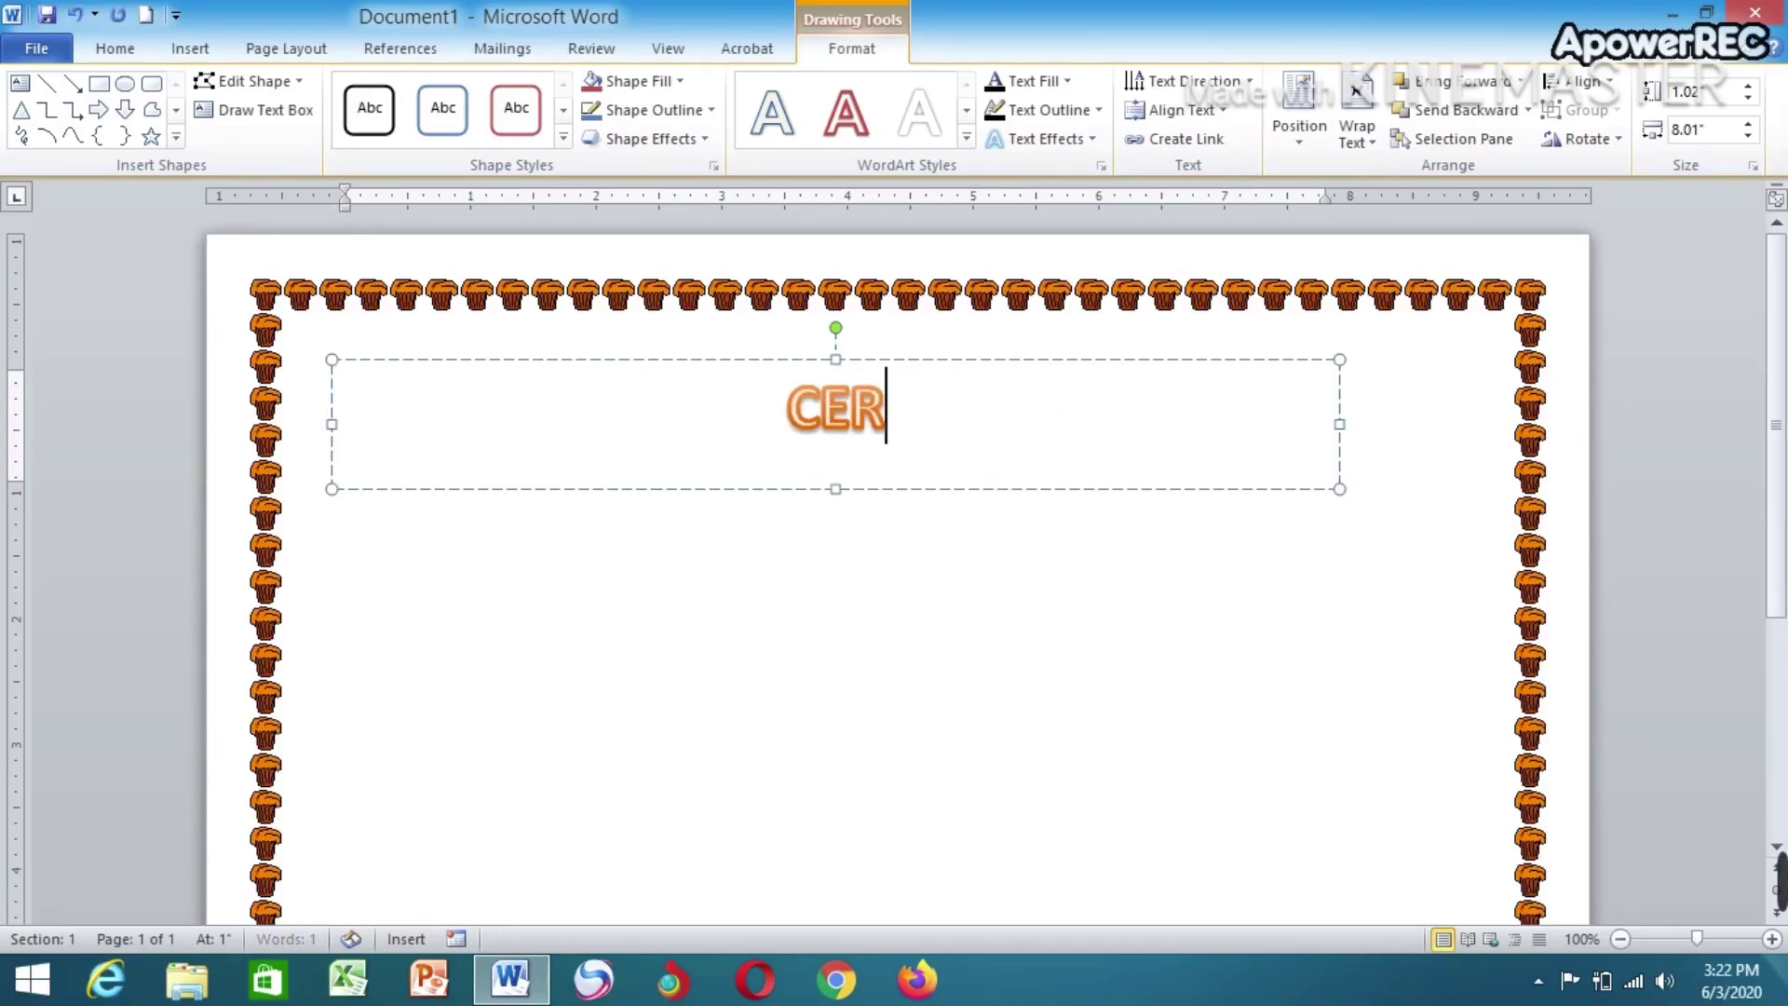
text(TIFICATE)
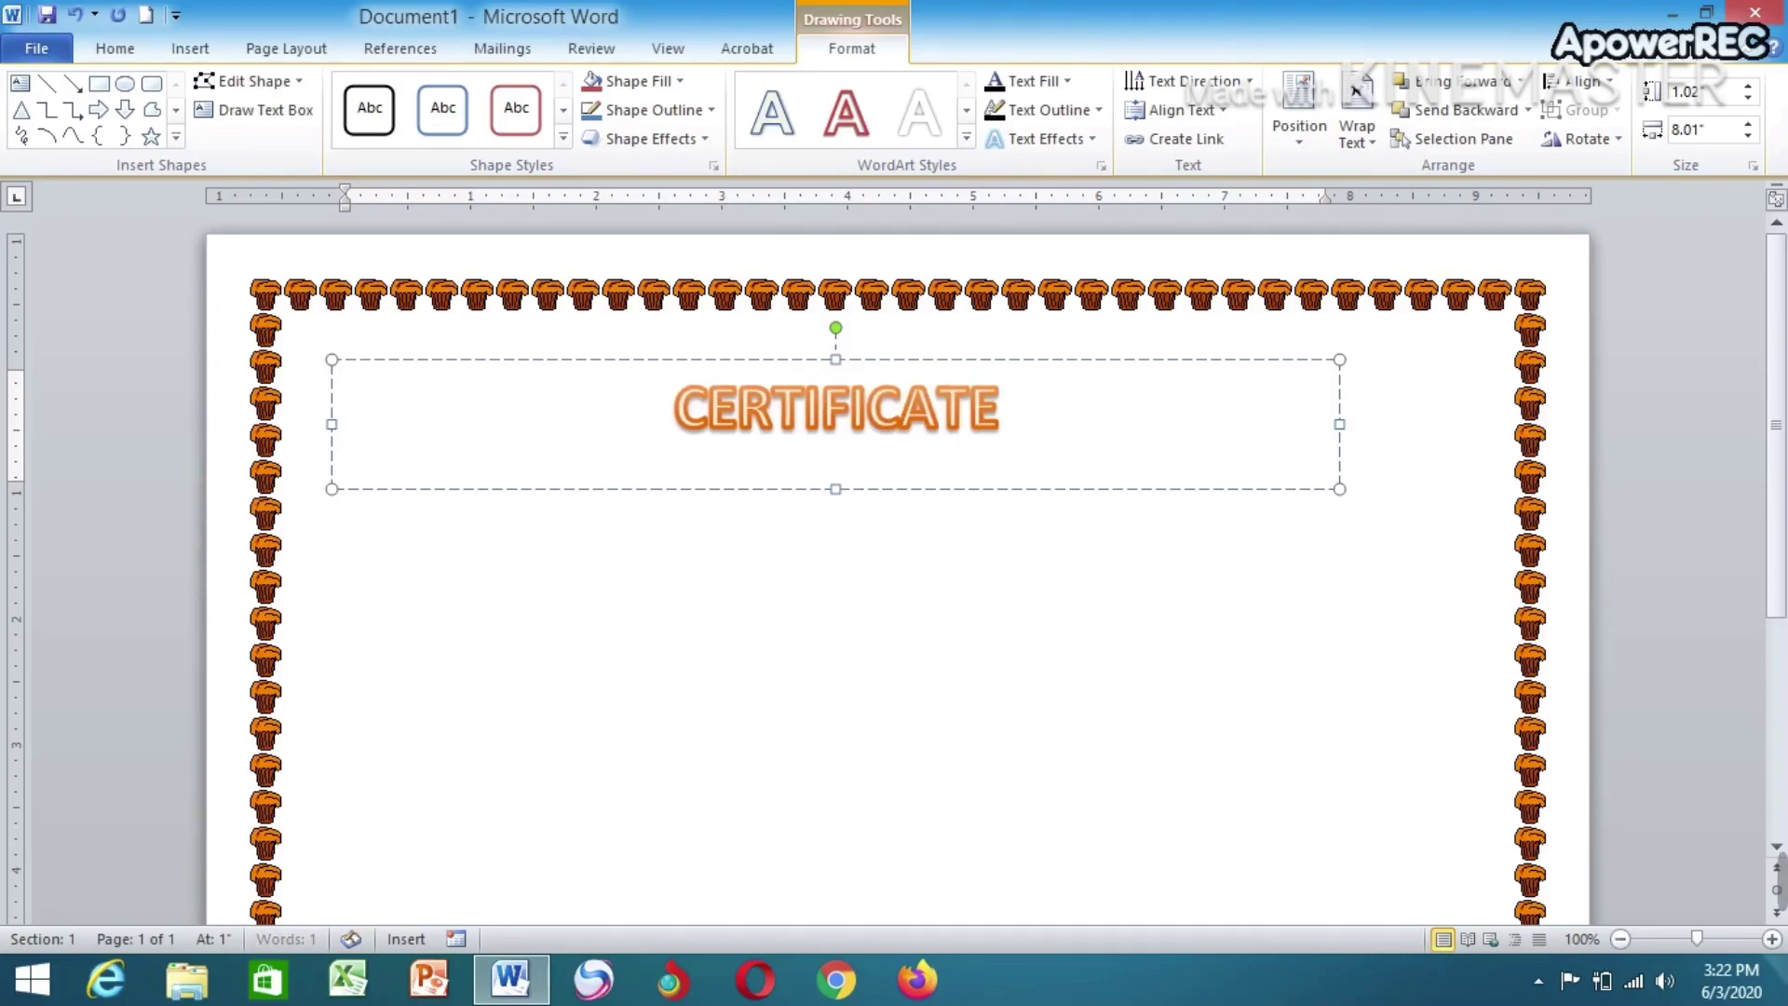
text( OF APPR)
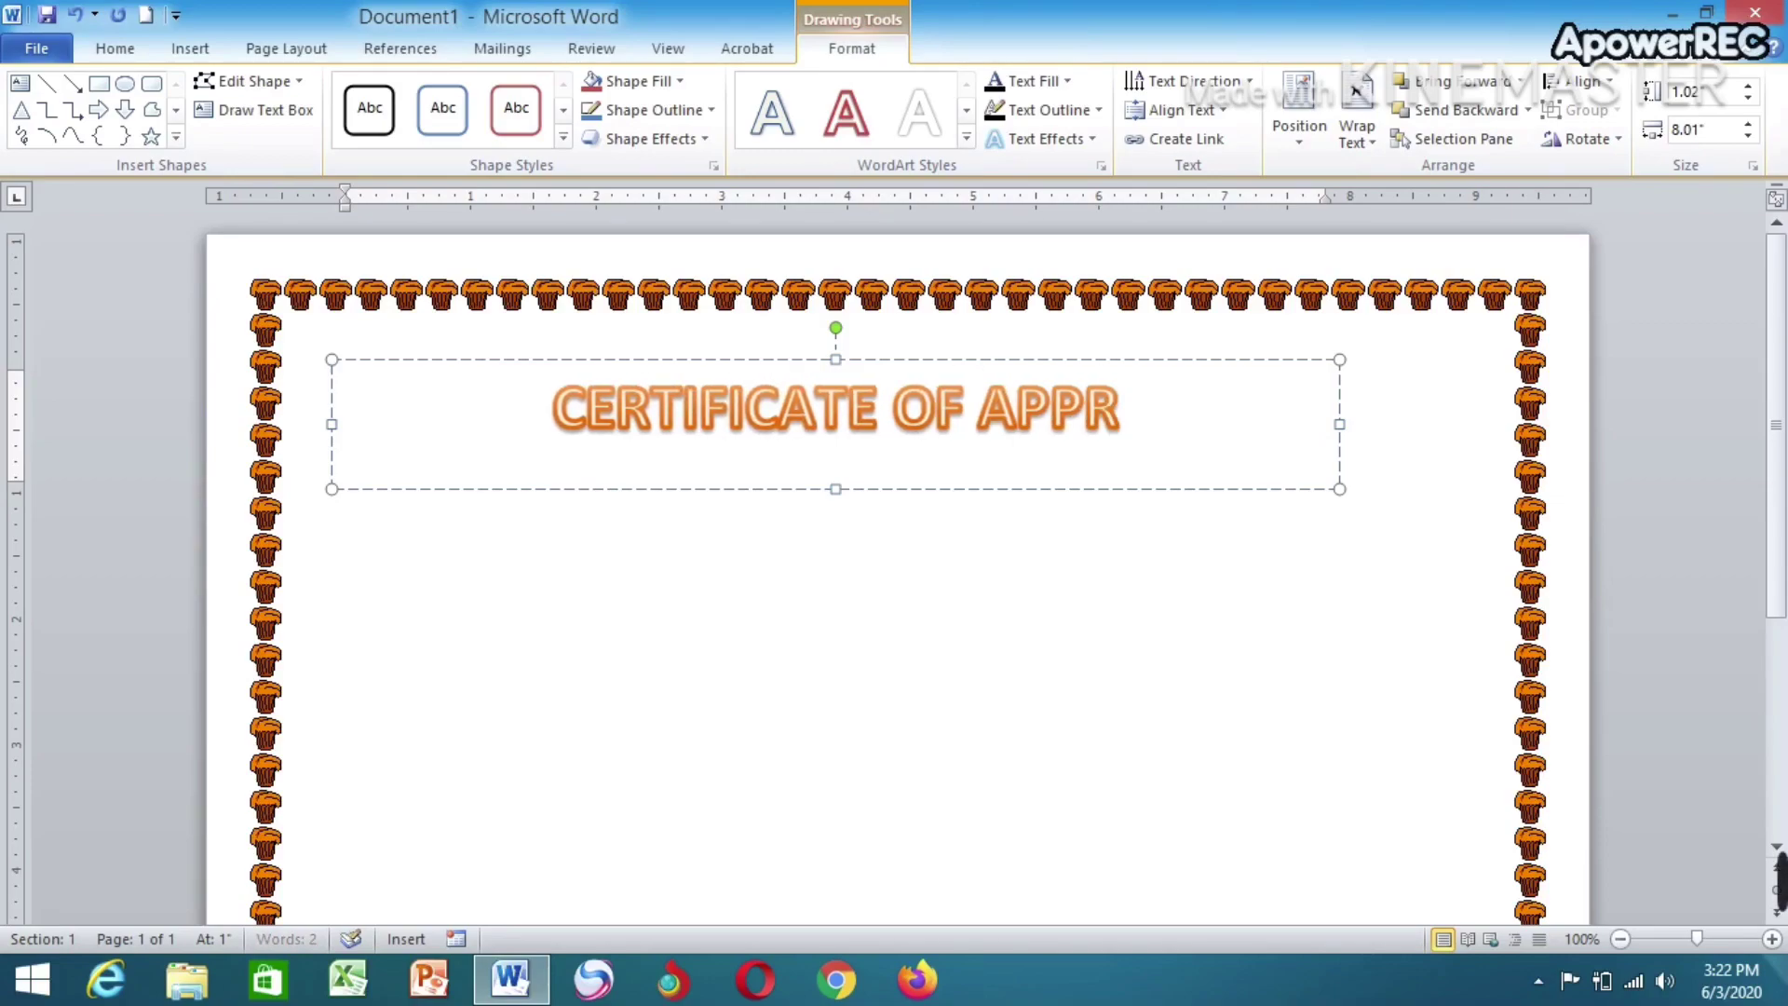
text(ECIATION)
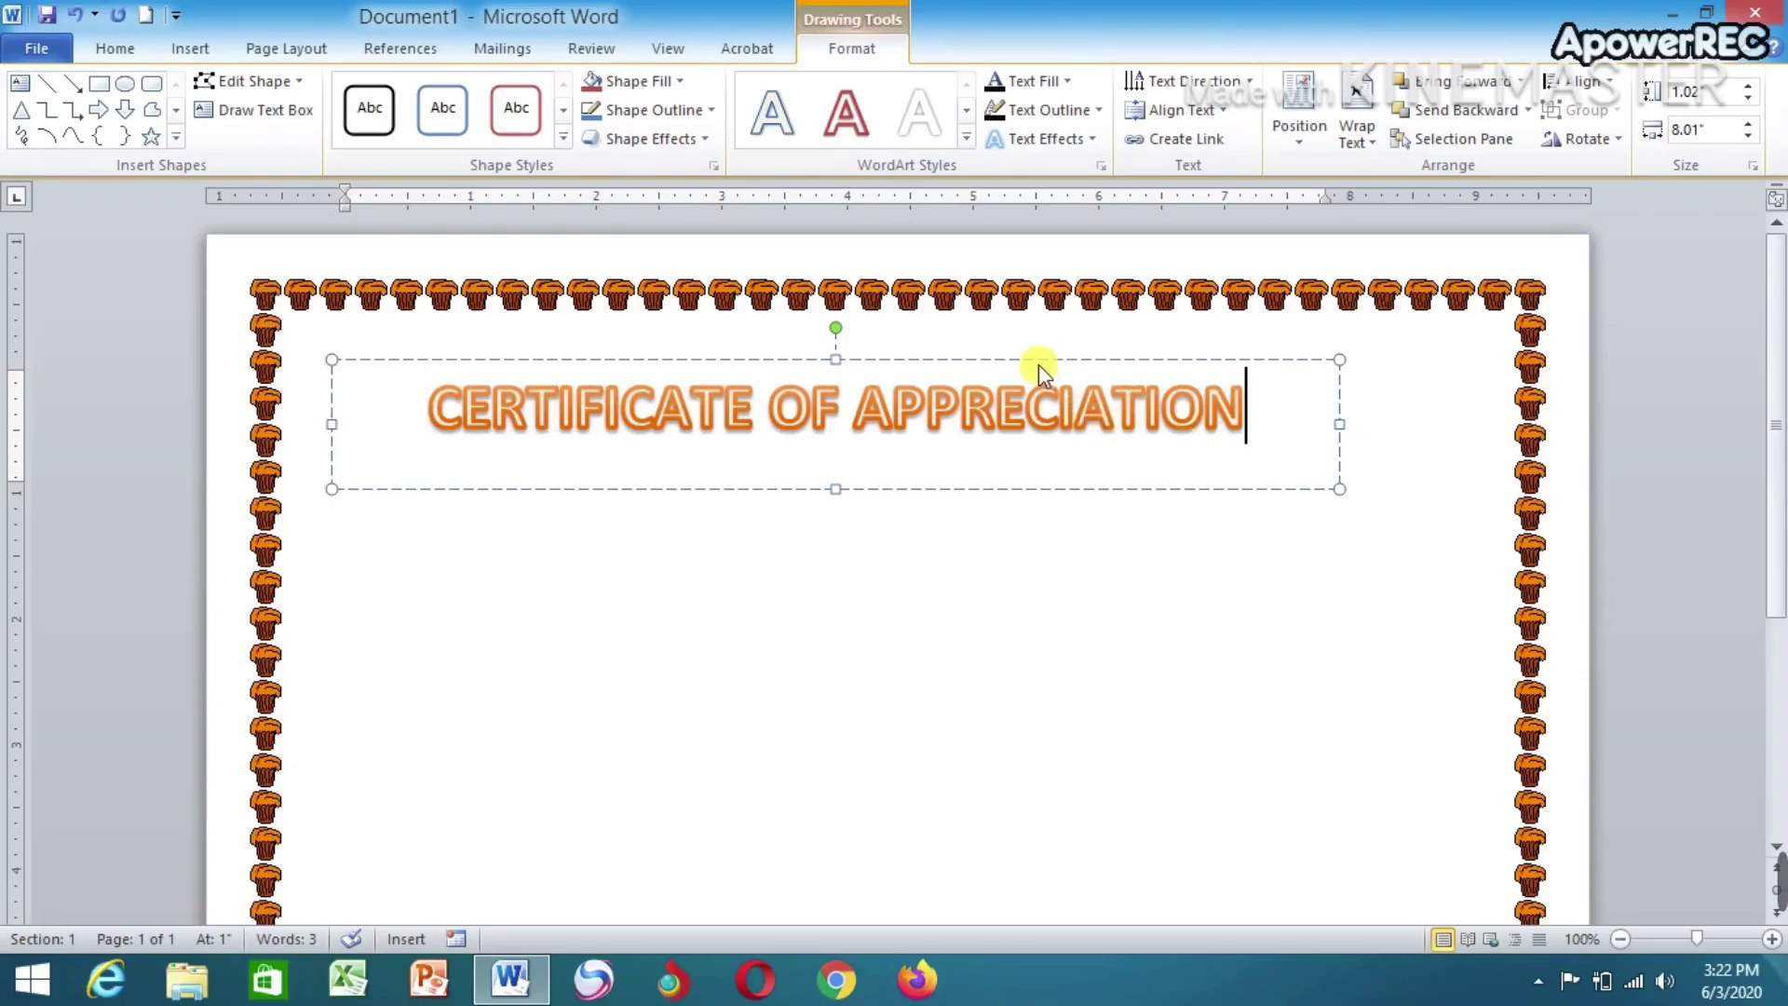
drag(1040, 370, 1060, 376)
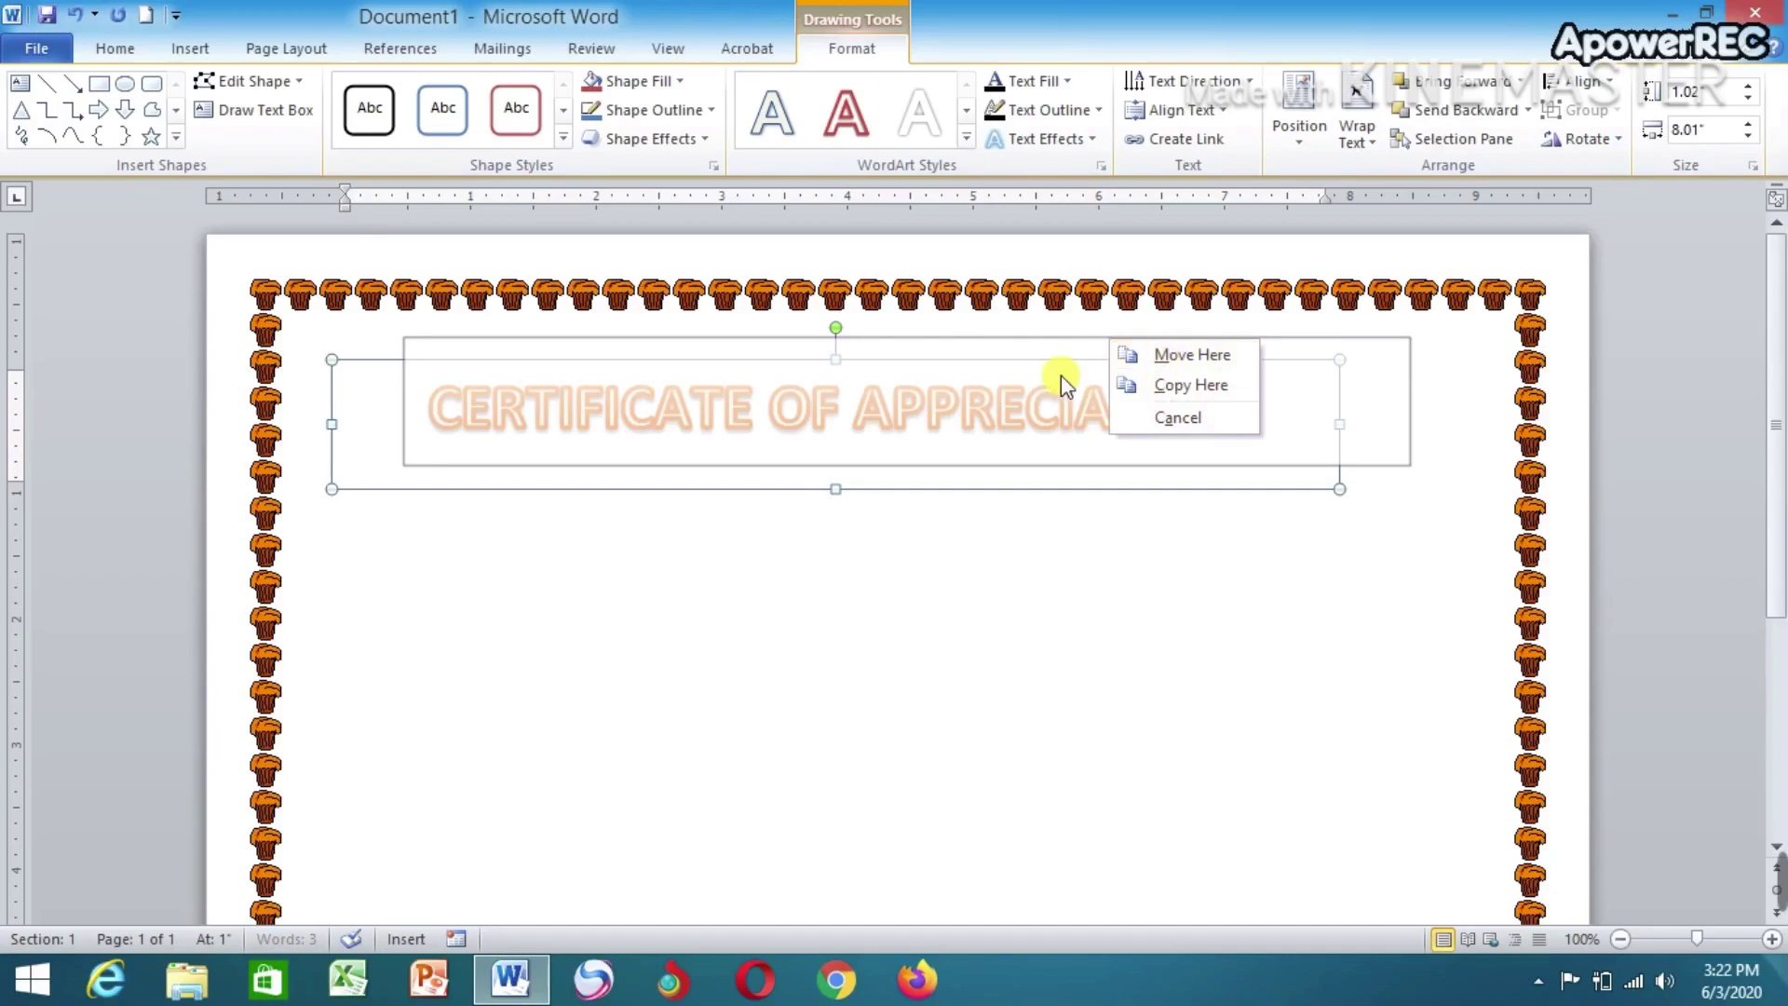
click(919, 399)
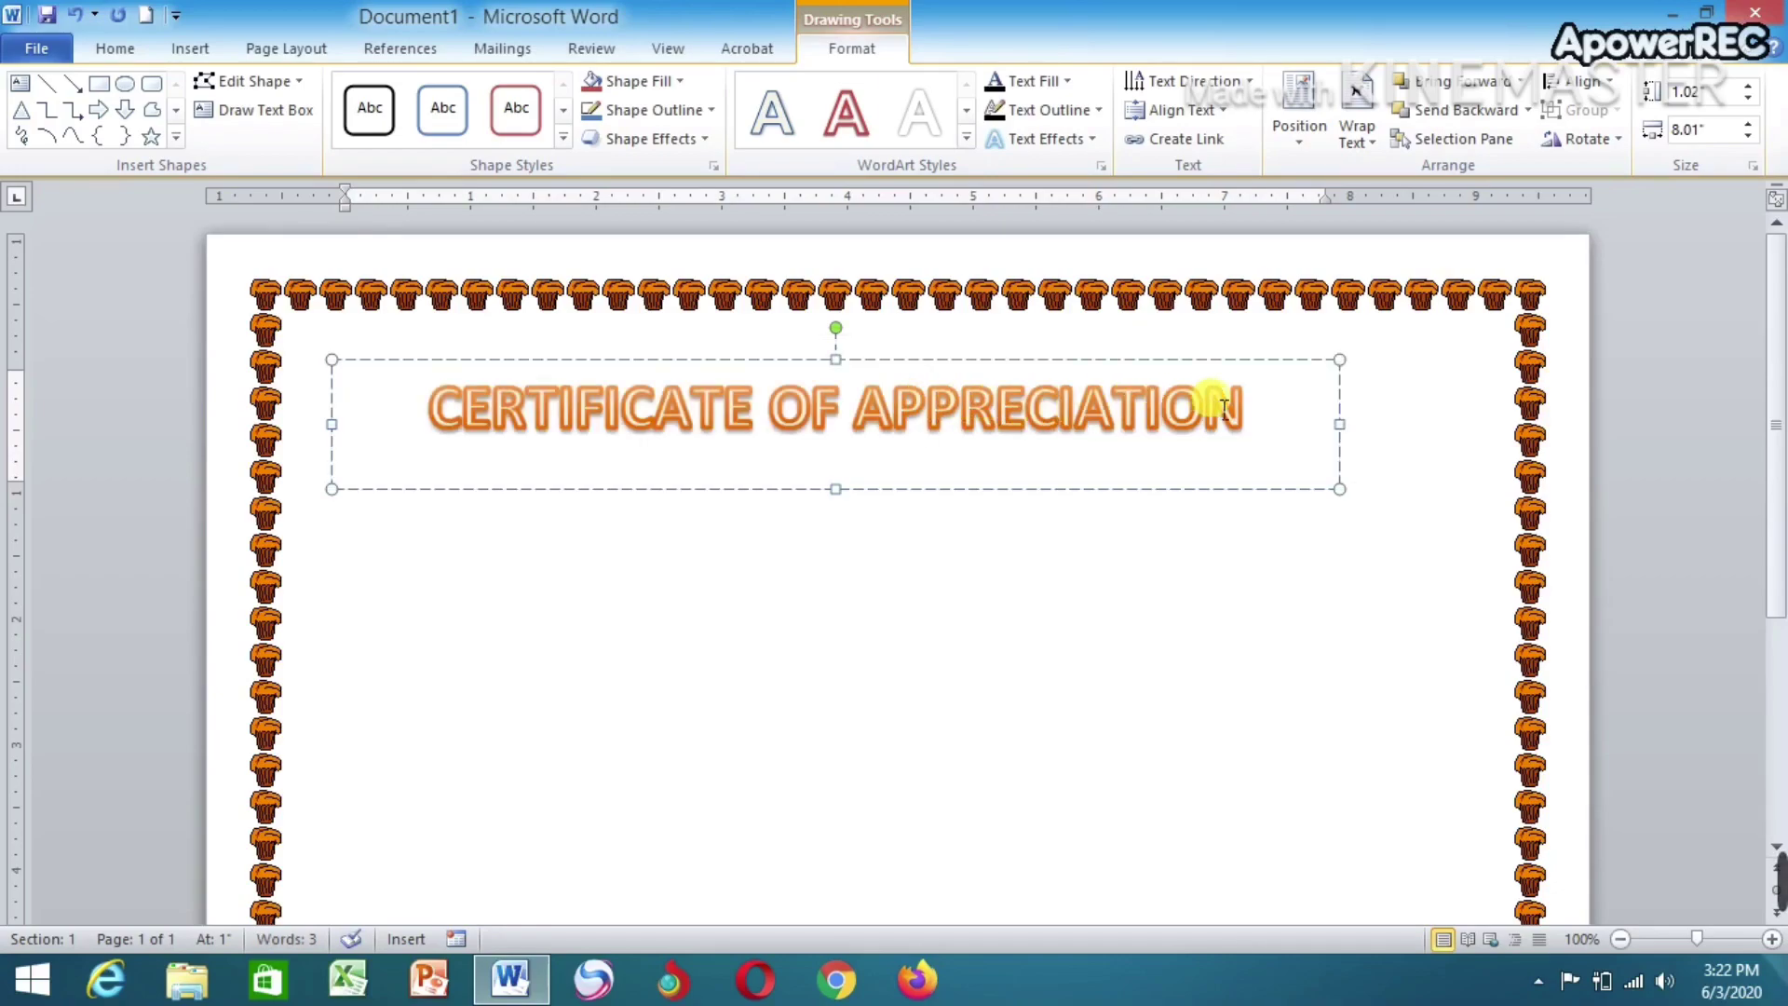
Try removing the title's outline and fill, then undo both changes
triple_click(1275, 418)
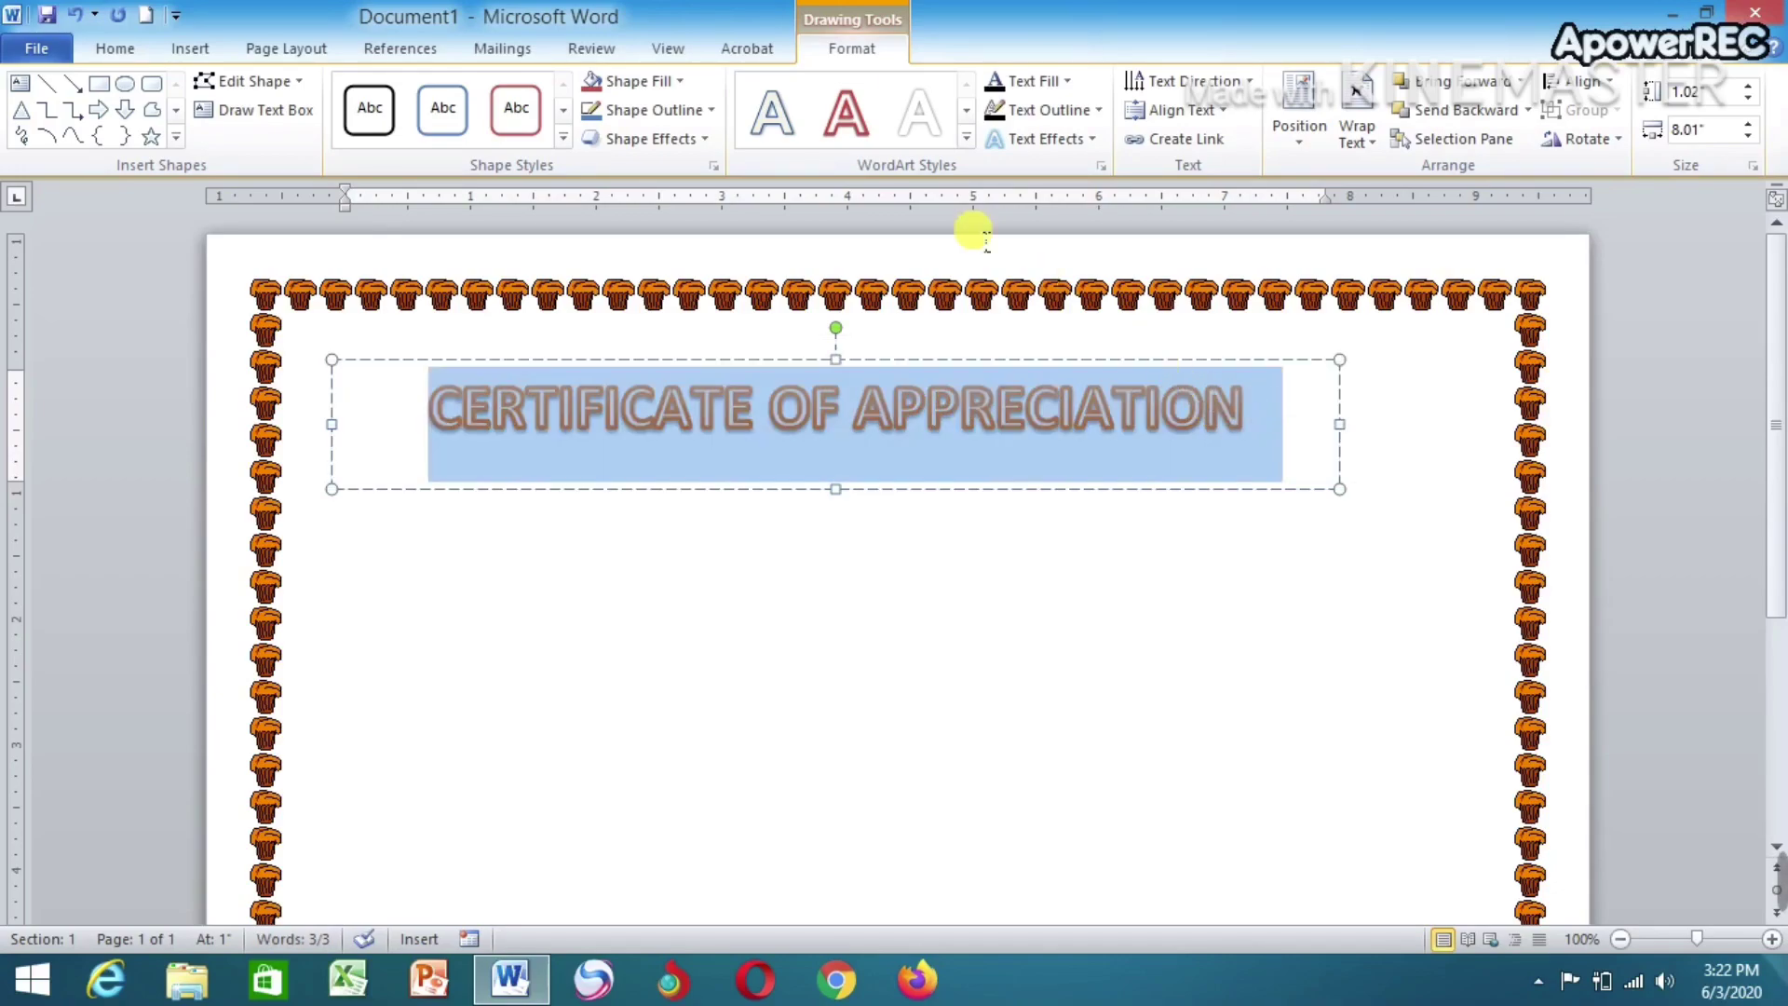
click(1099, 111)
click(1085, 363)
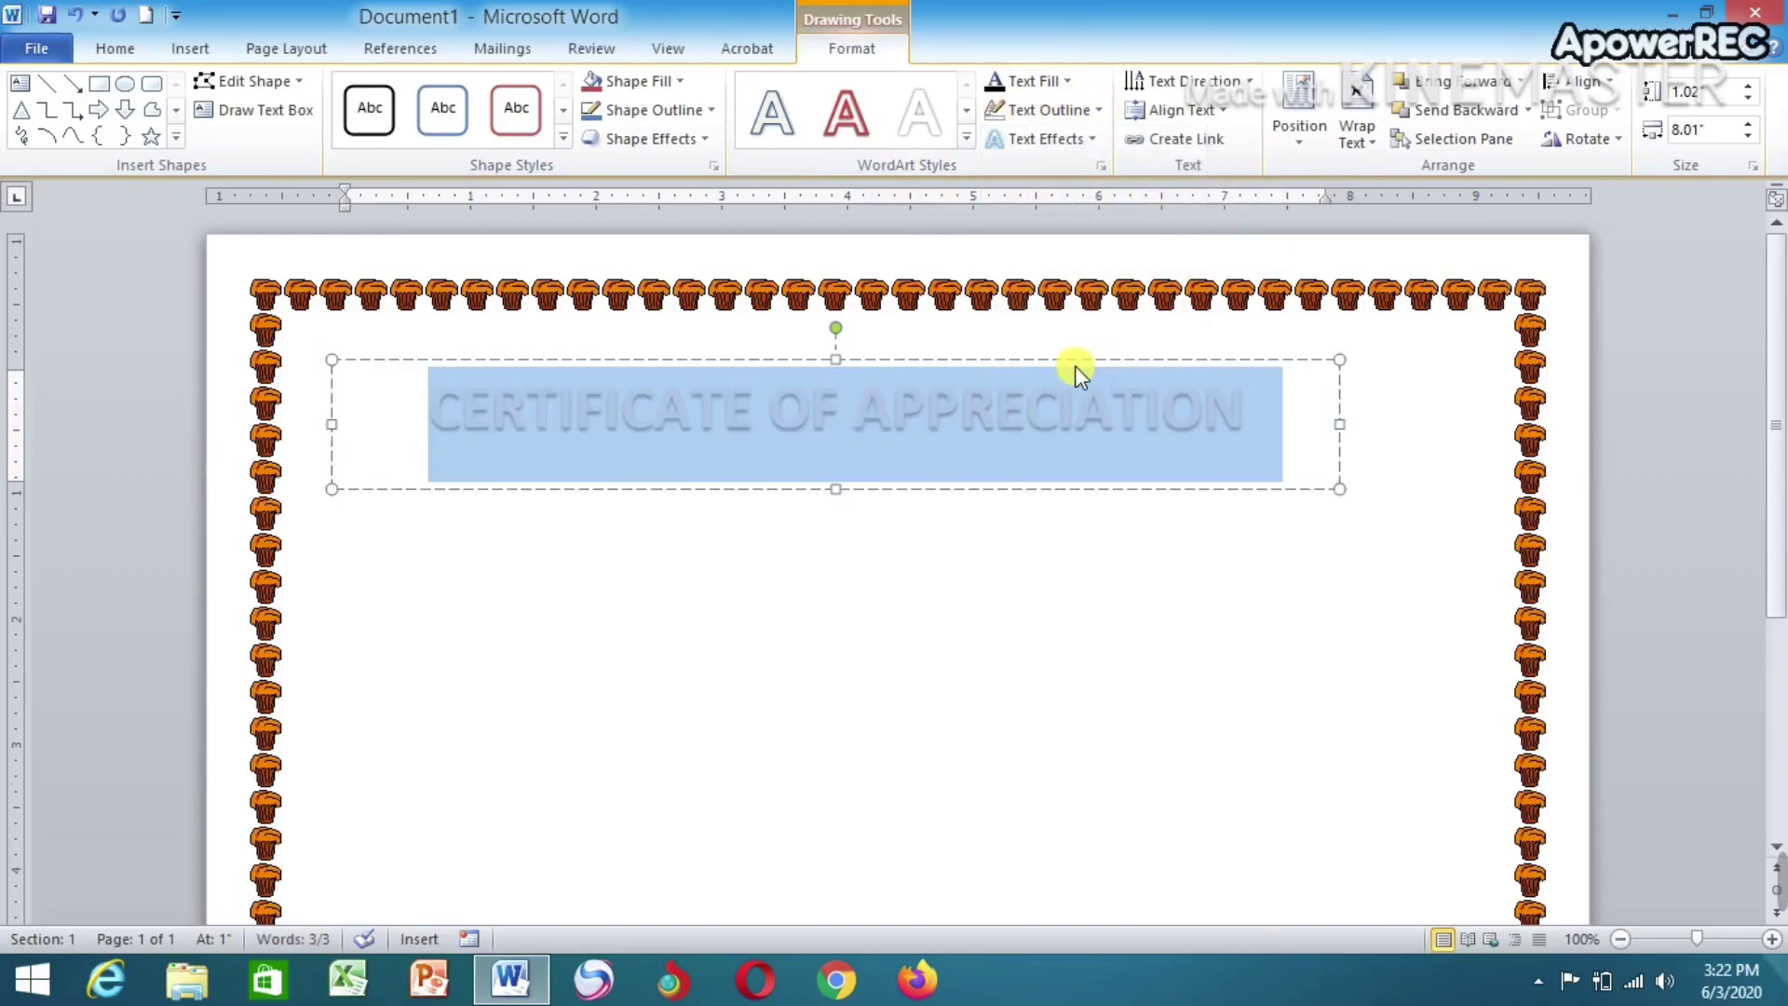
click(1067, 82)
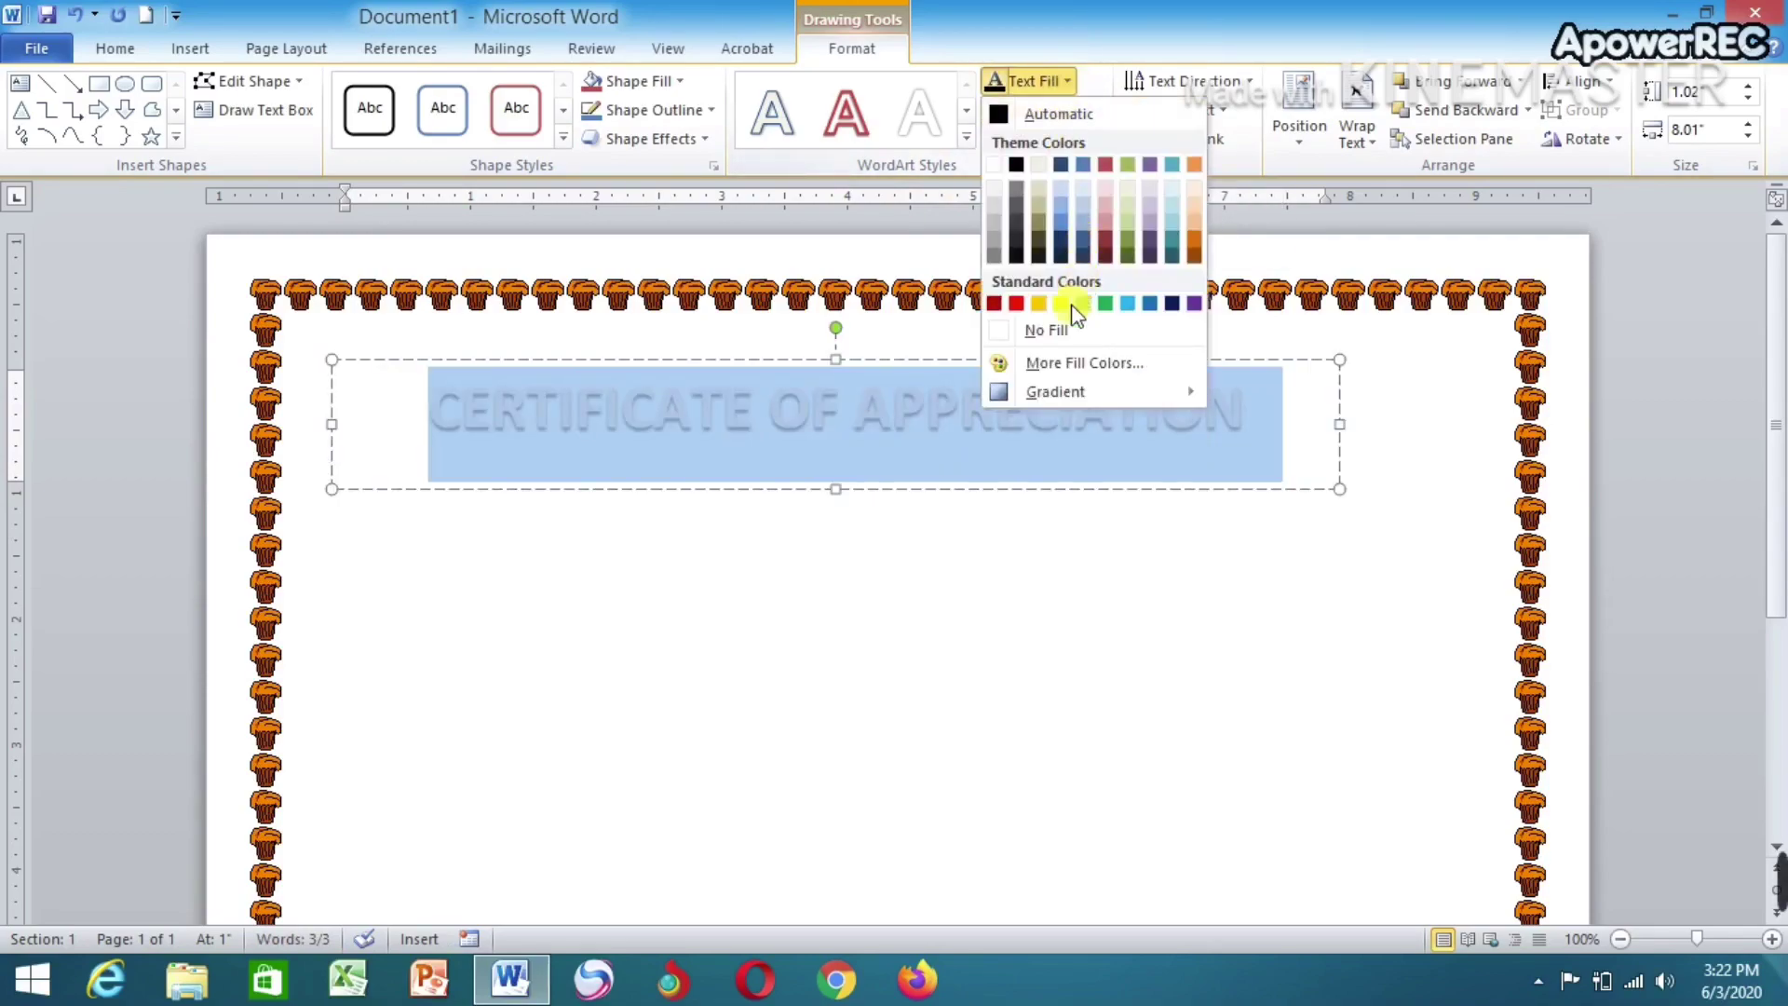
click(1039, 333)
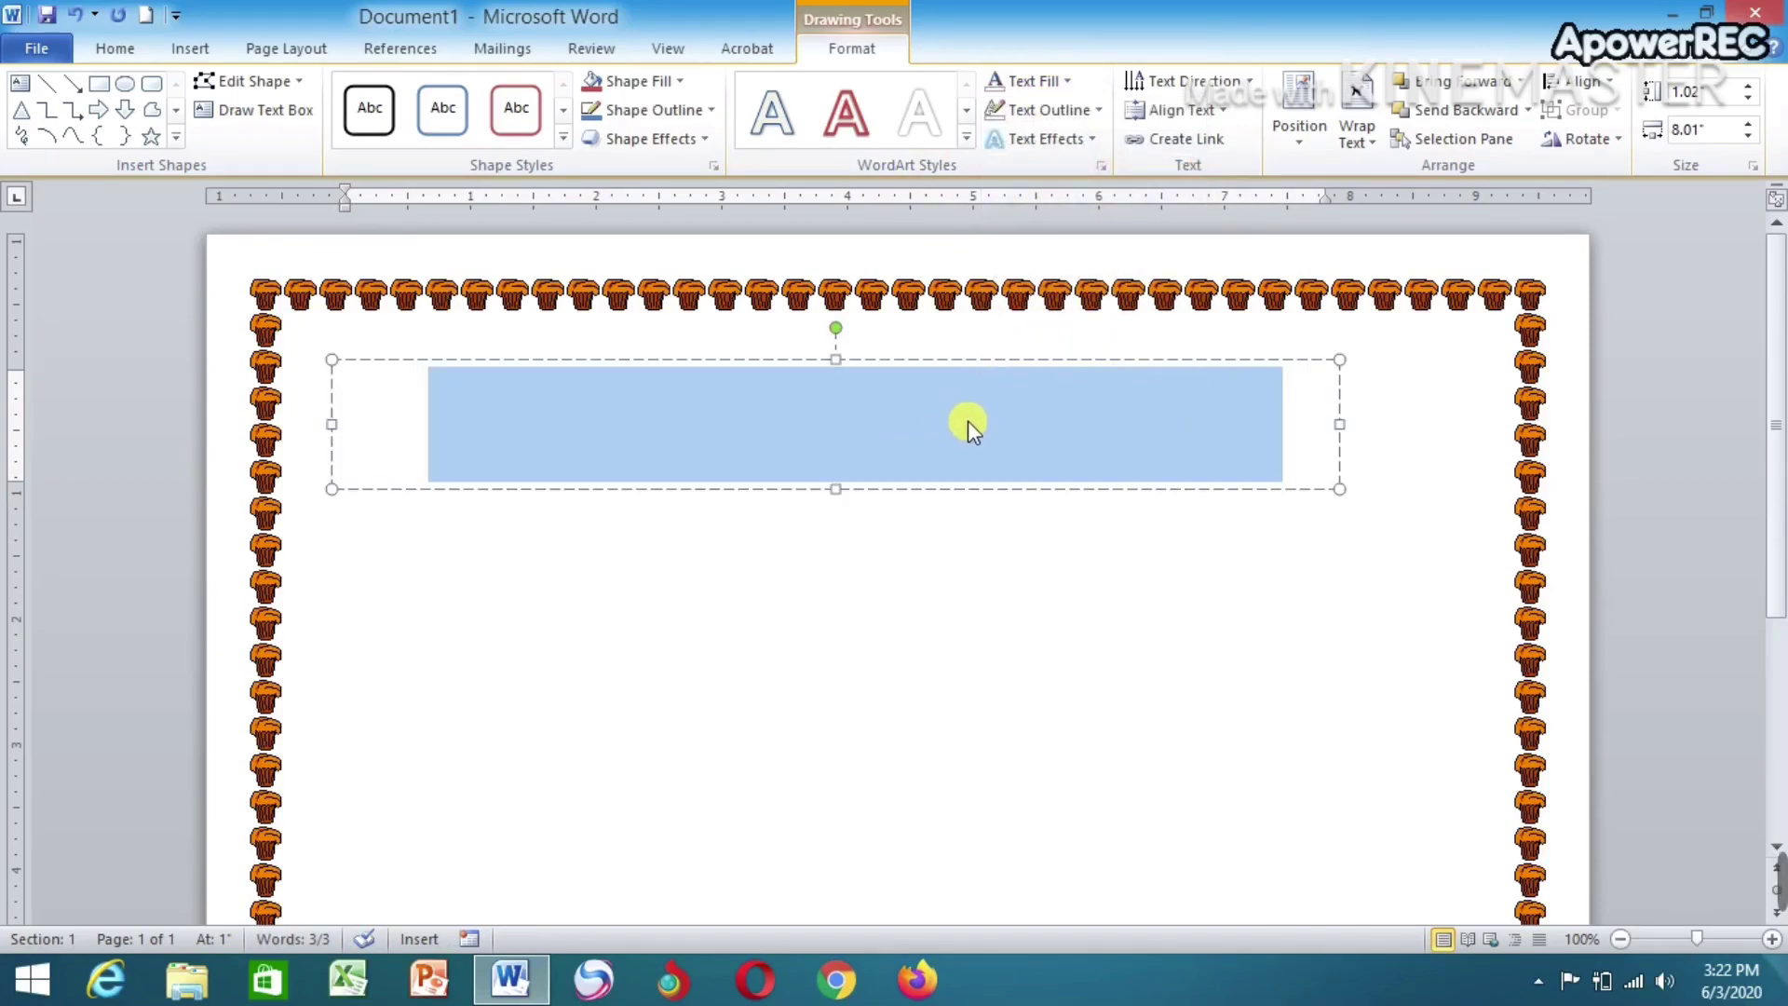
key(ctrl+z)
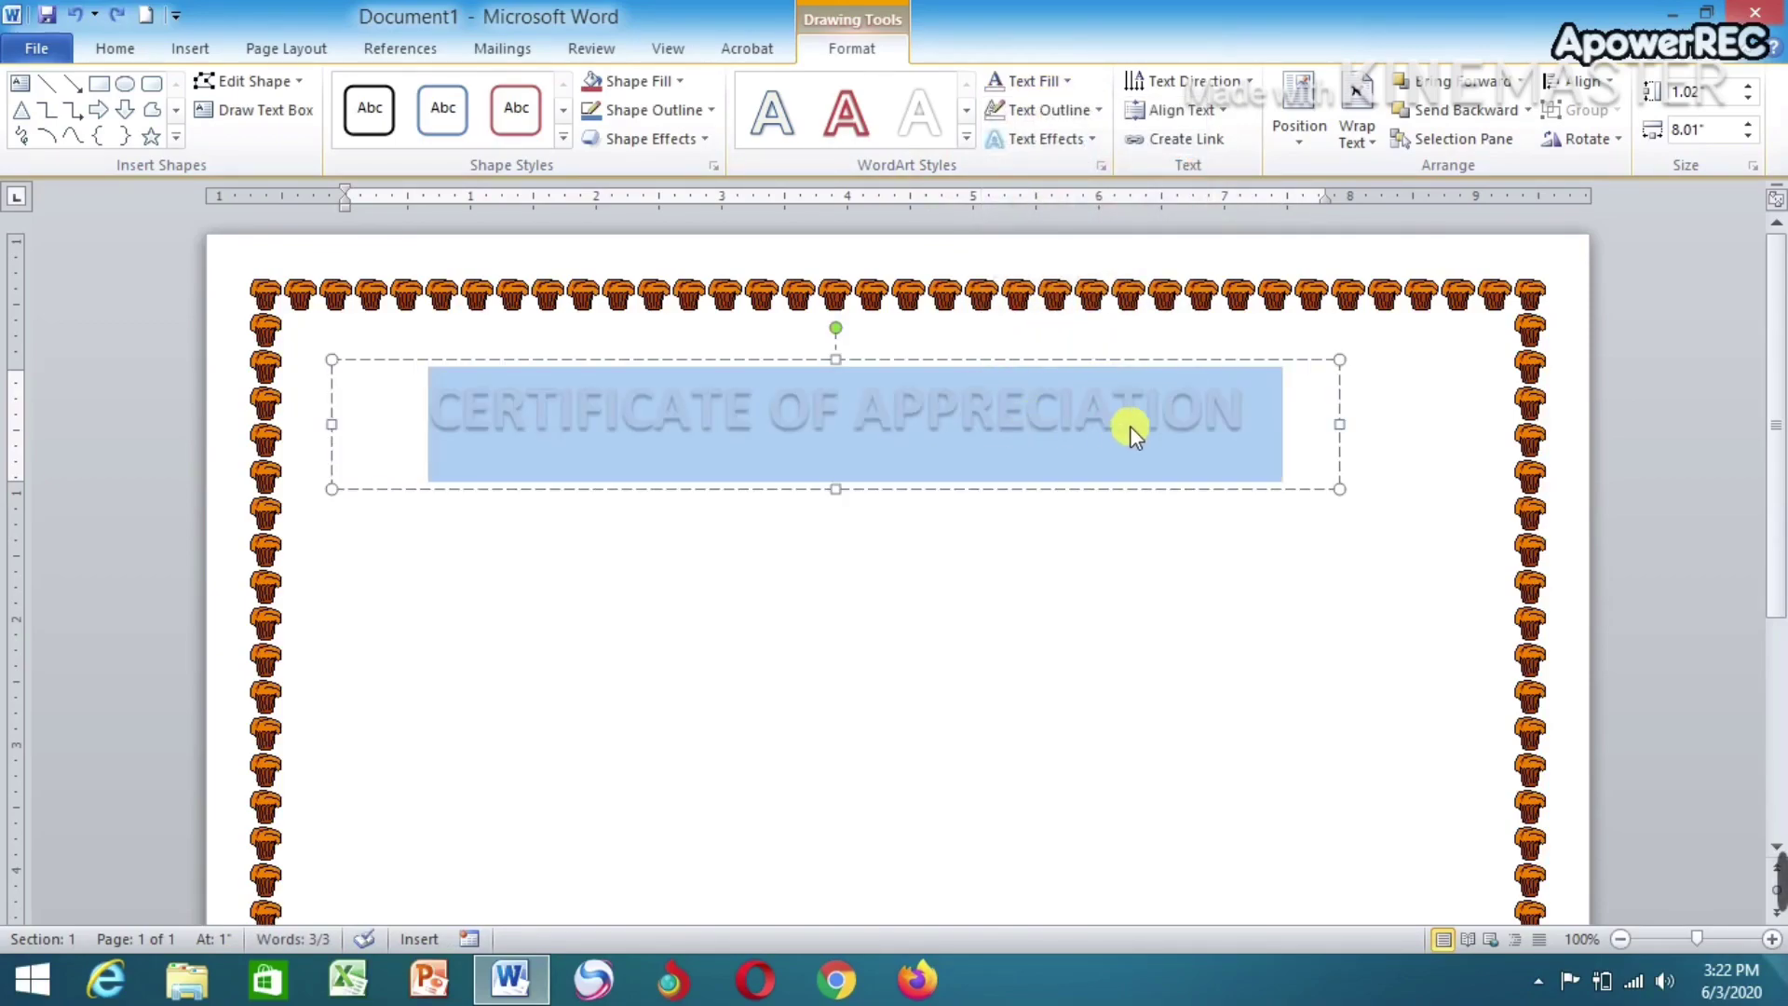
key(ctrl+z)
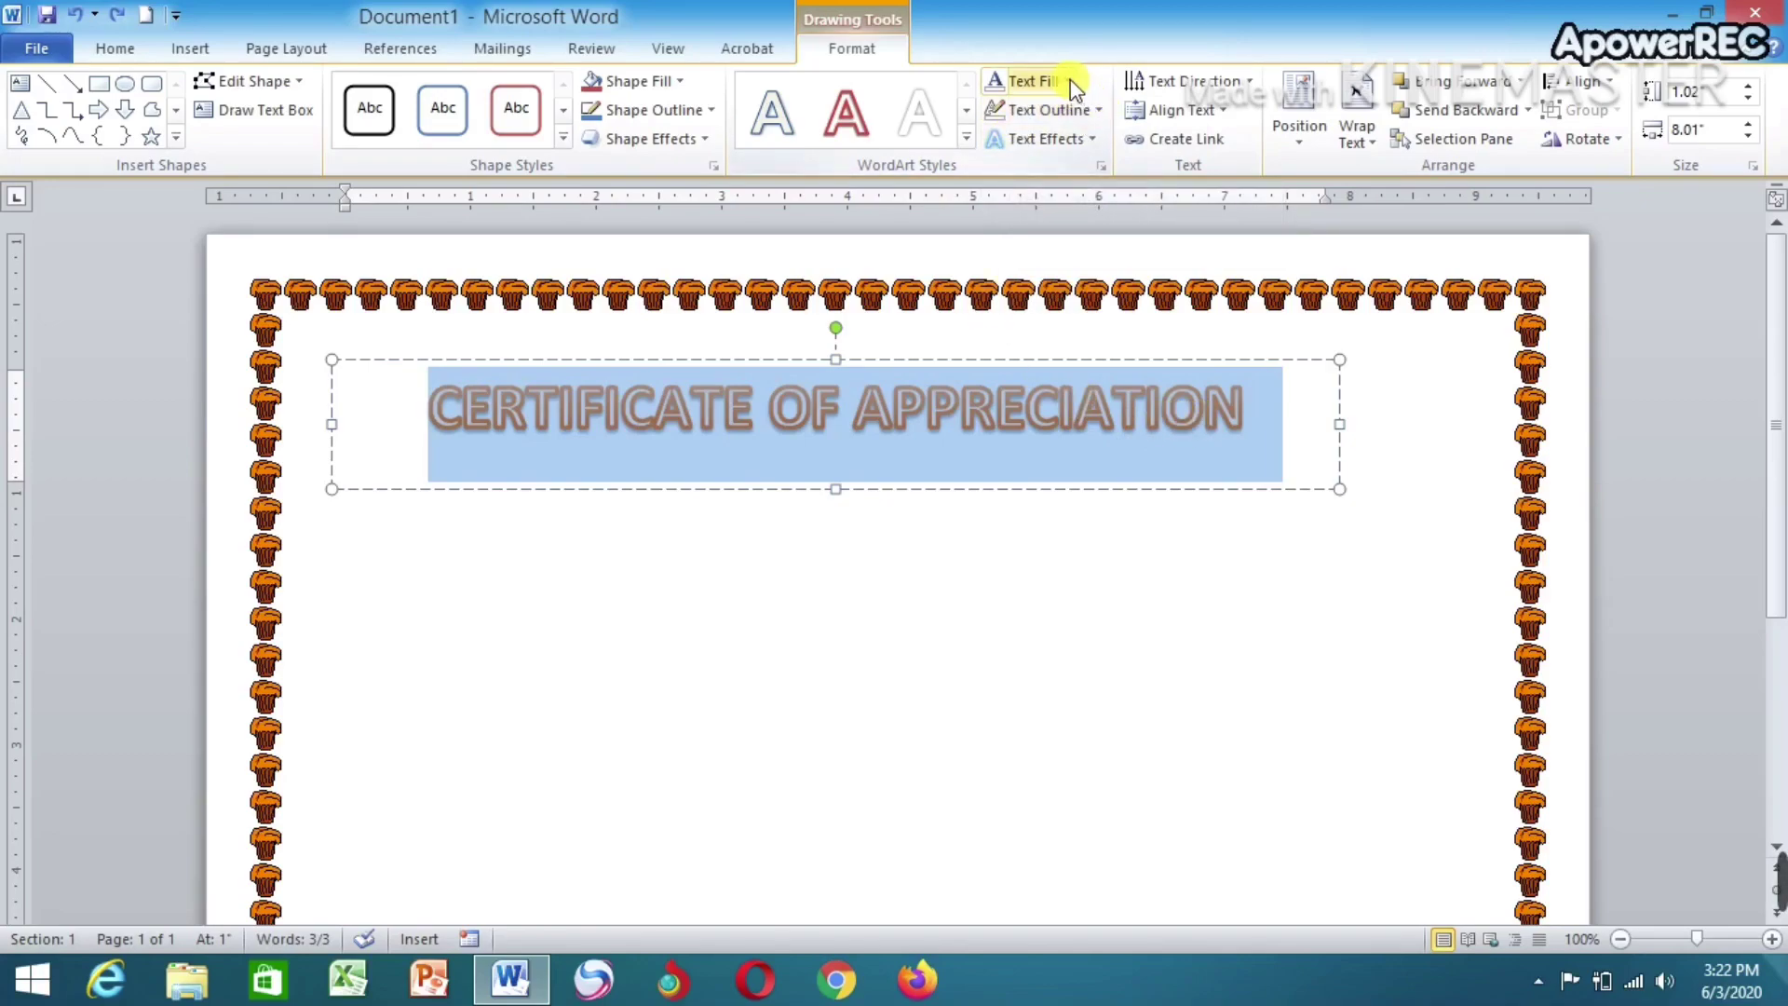
click(1067, 81)
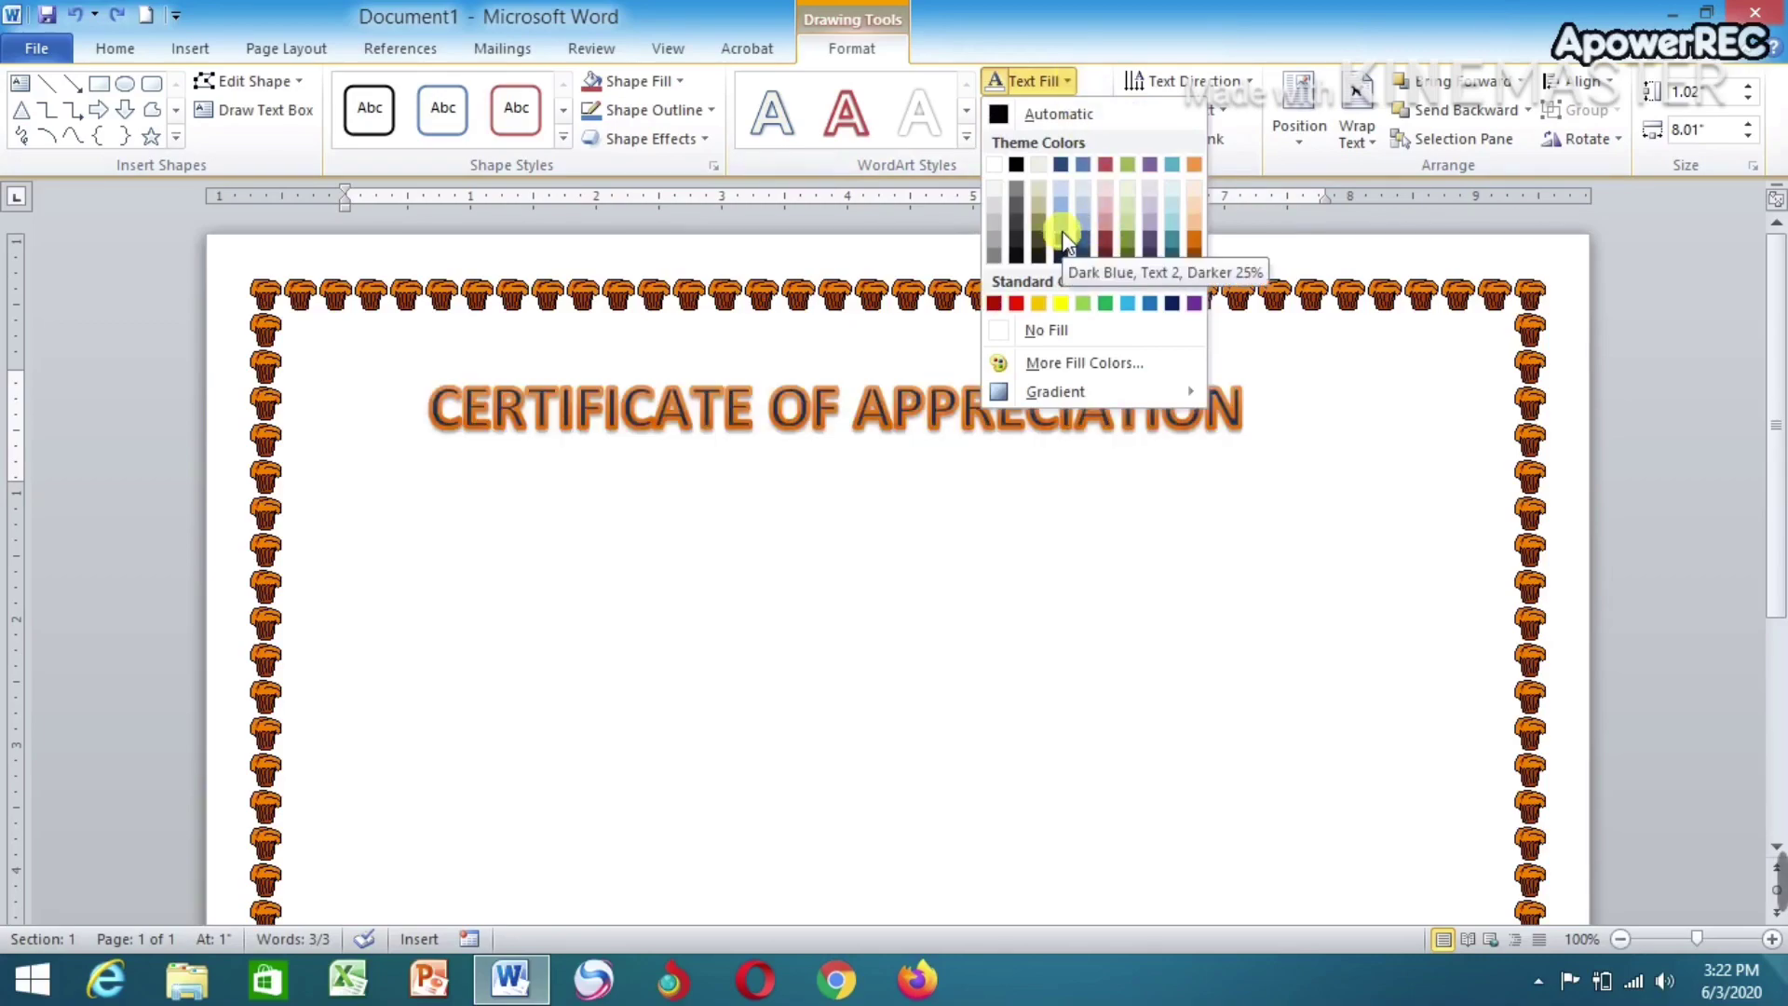
click(1079, 330)
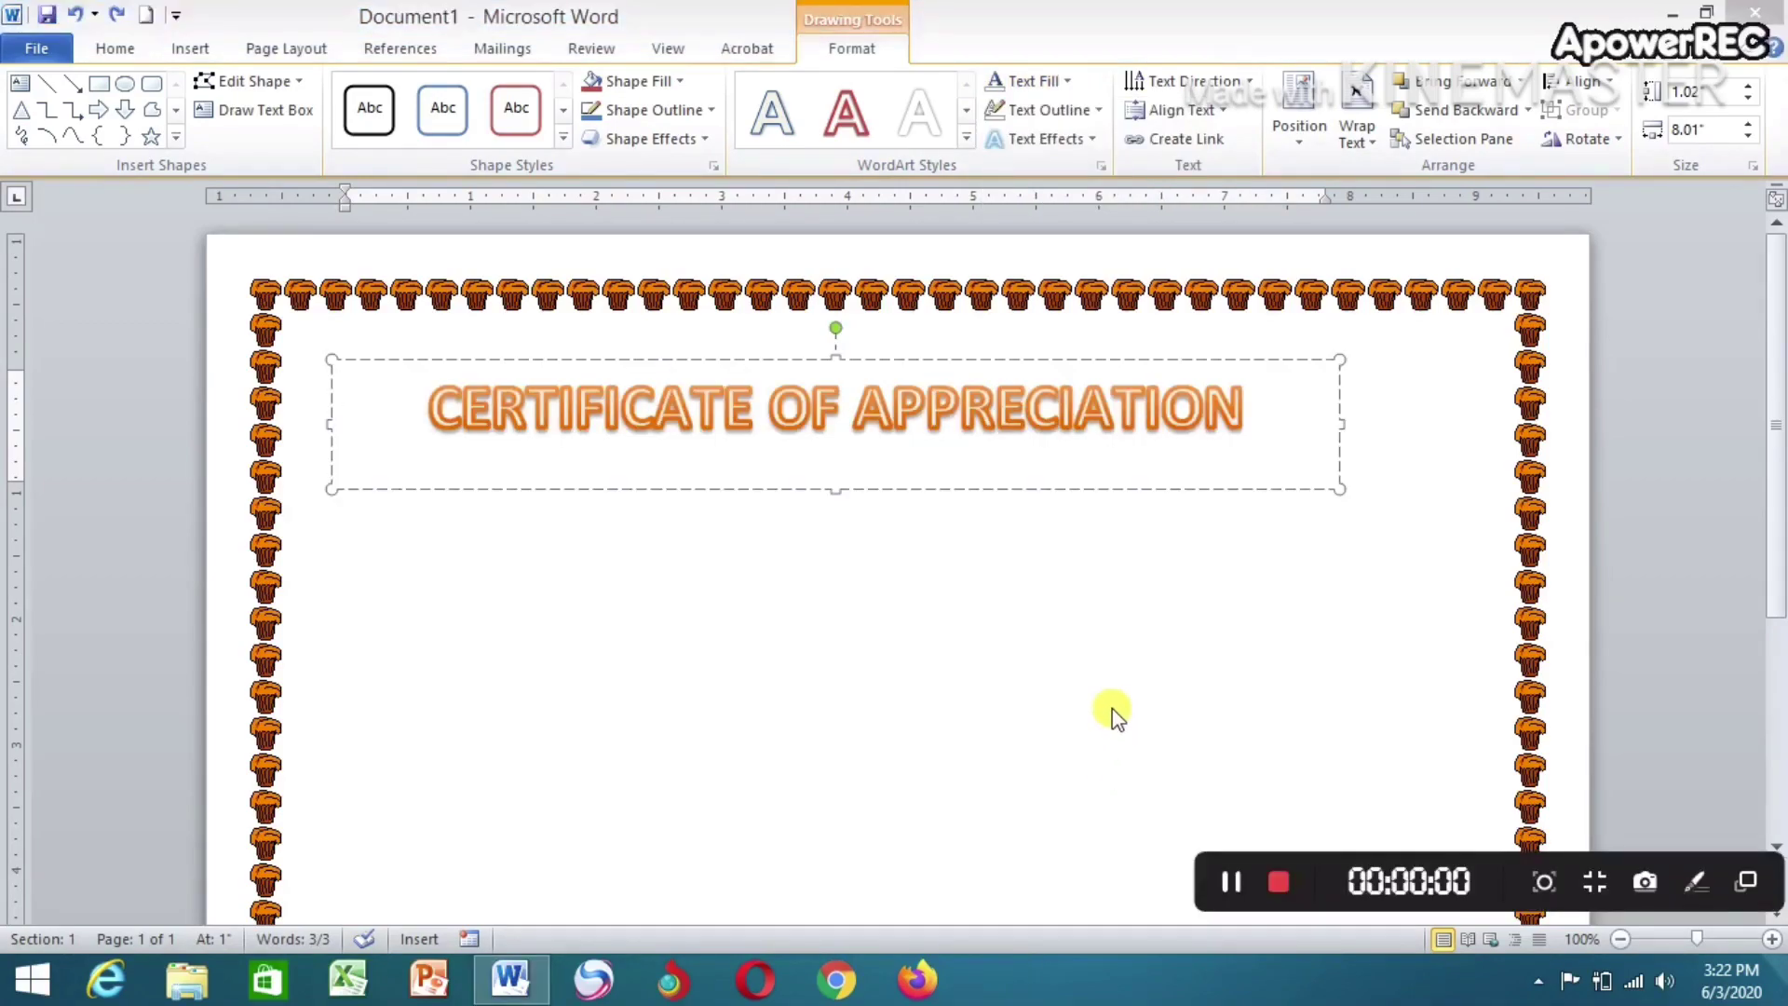
Give the title text a dark blue fill and a Dark Blue outline
triple_click(996, 421)
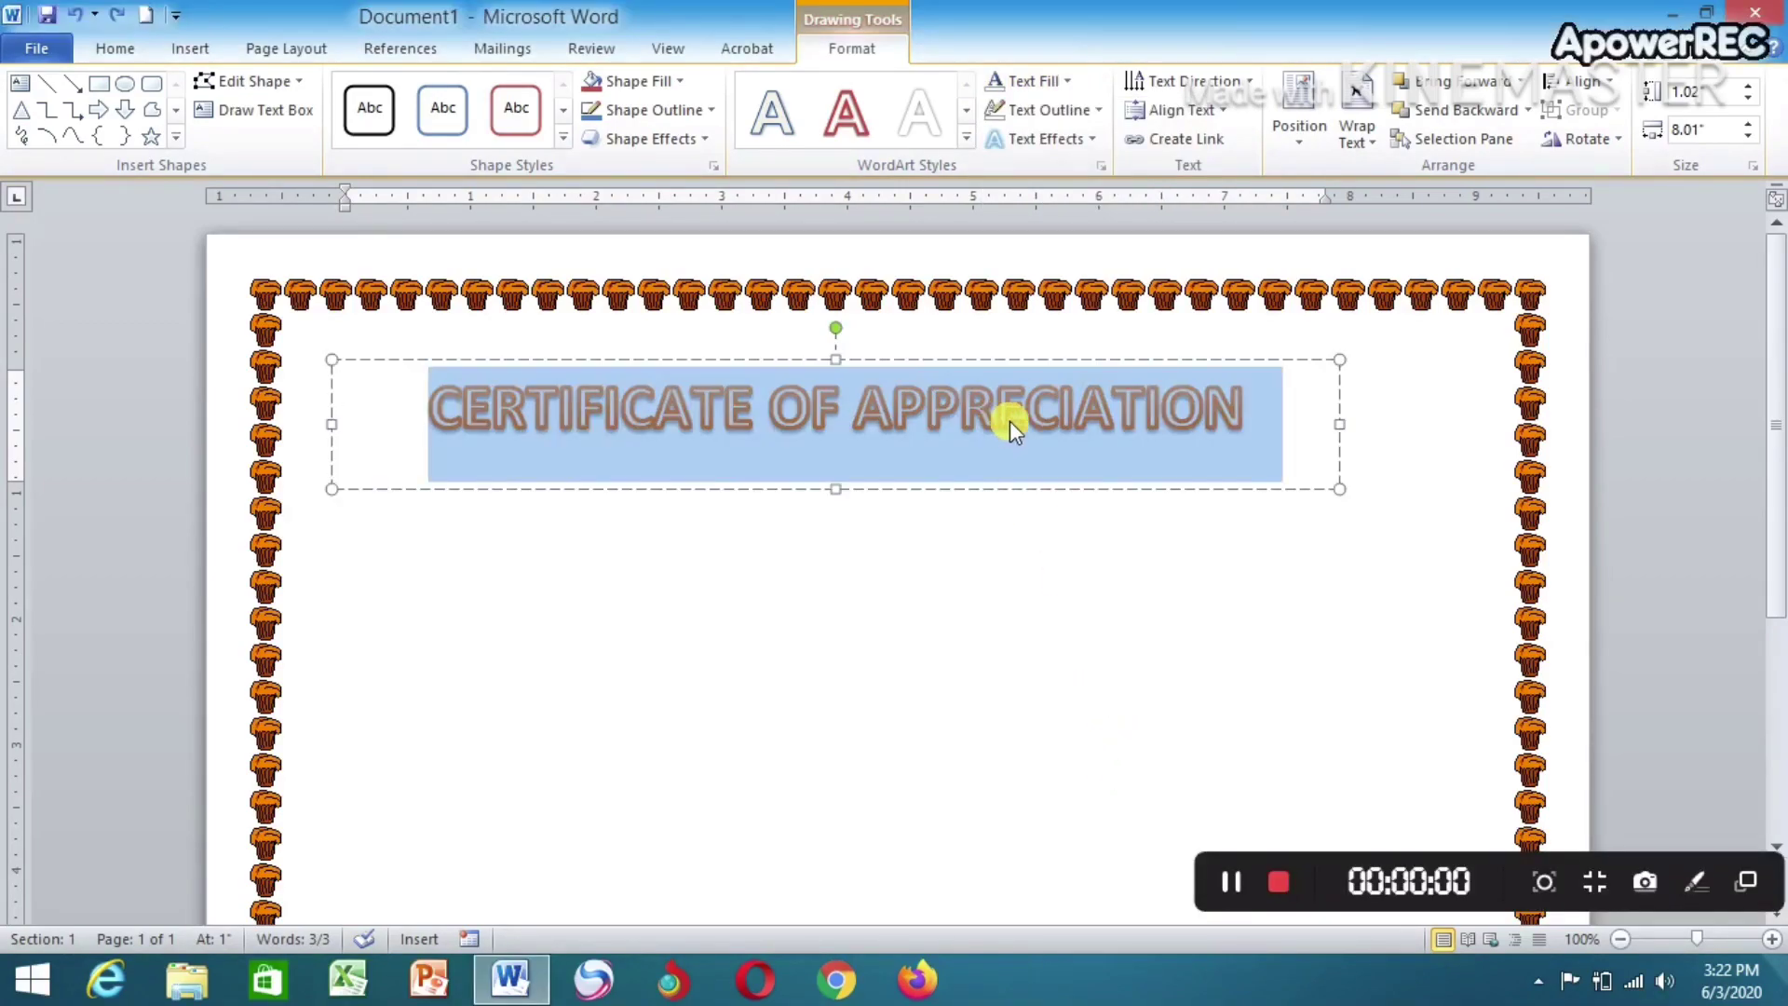
click(1066, 81)
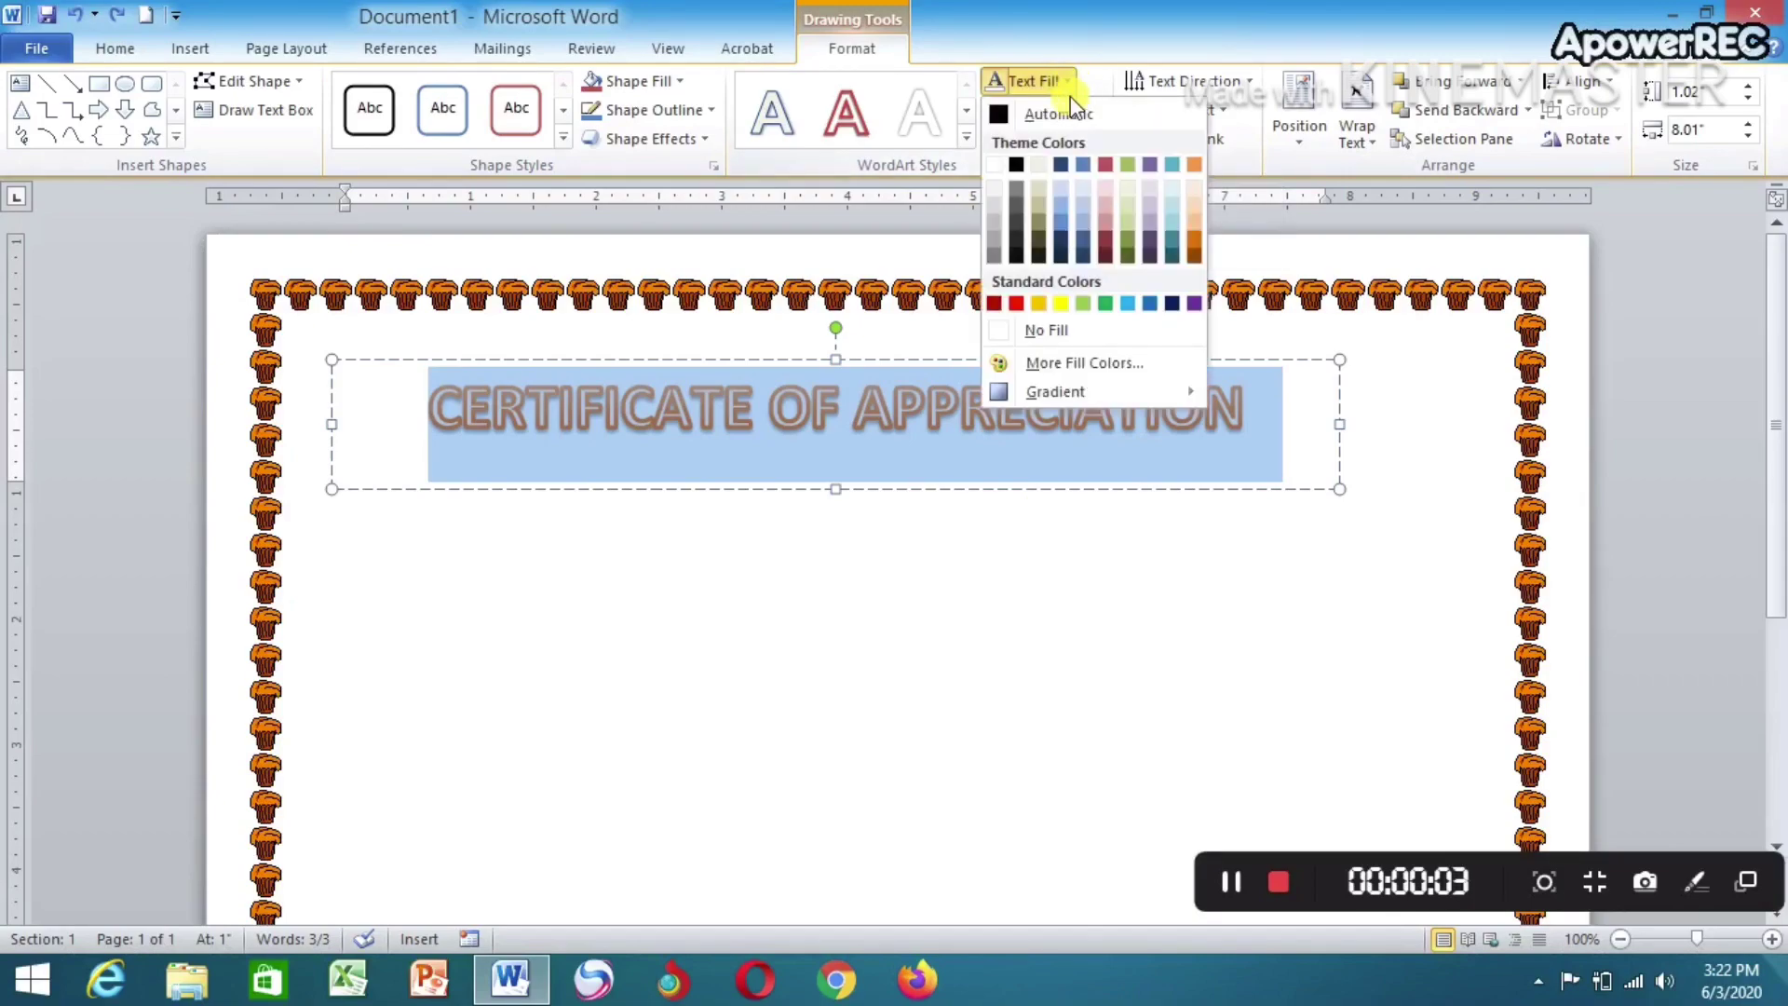
click(1171, 302)
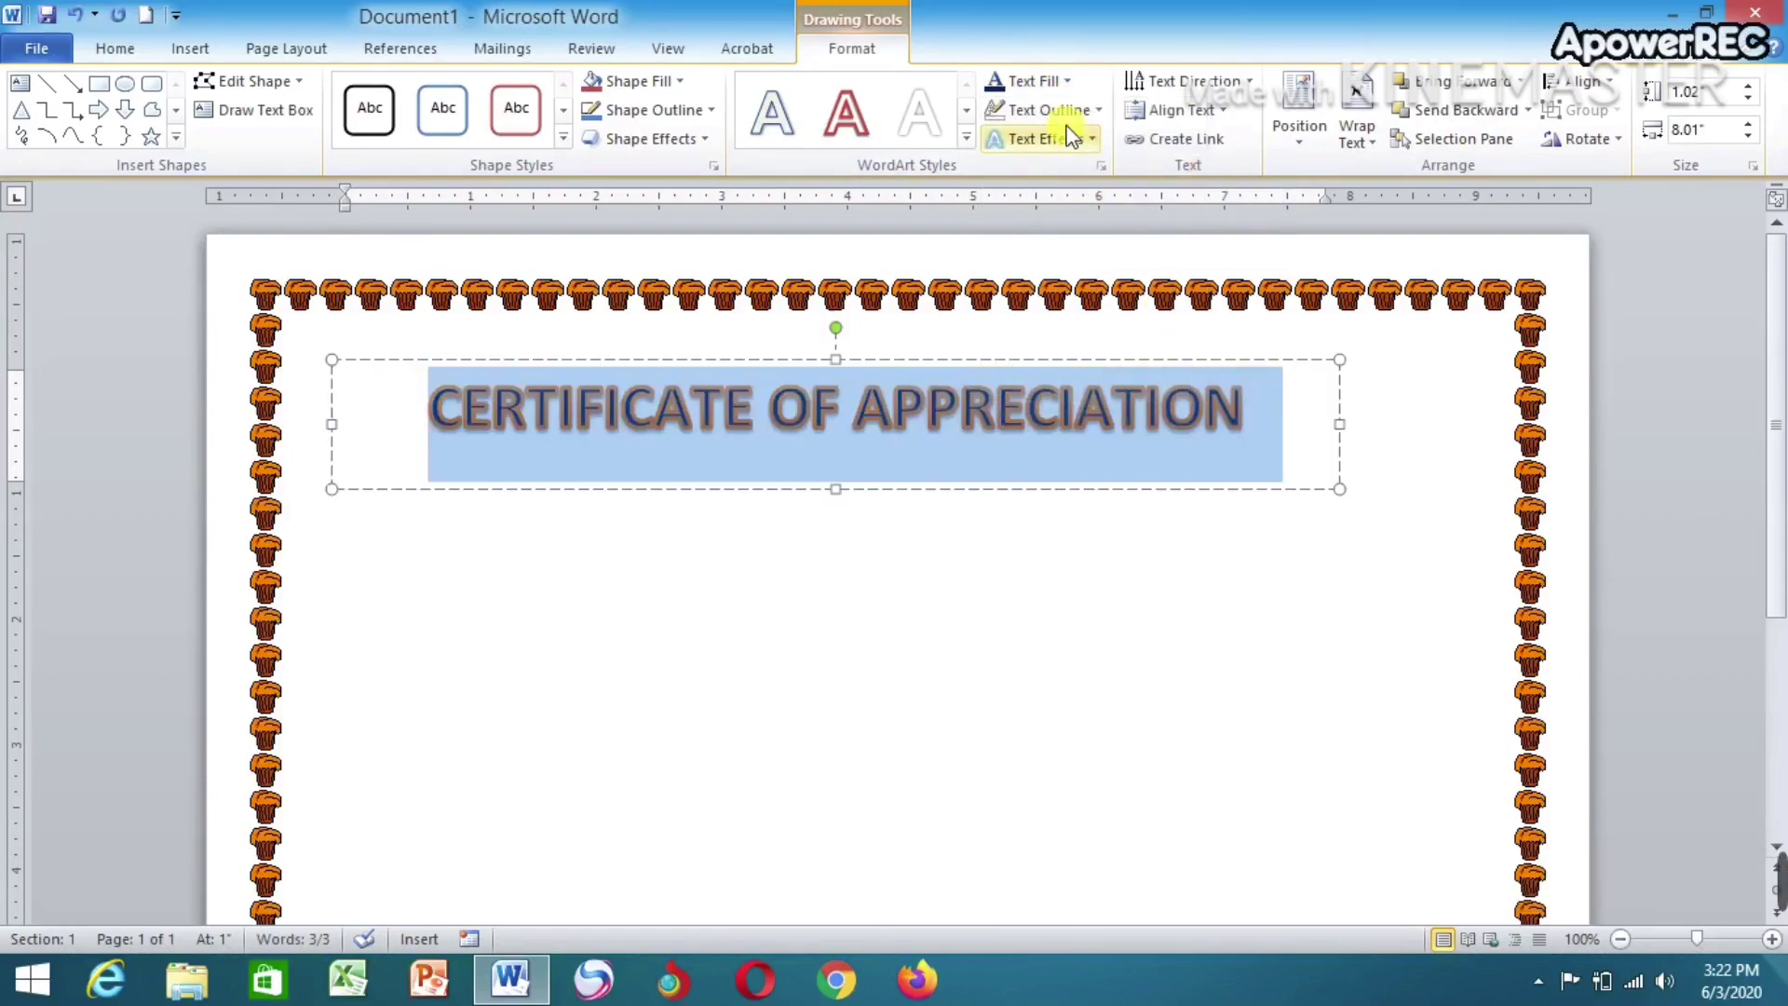
click(1094, 112)
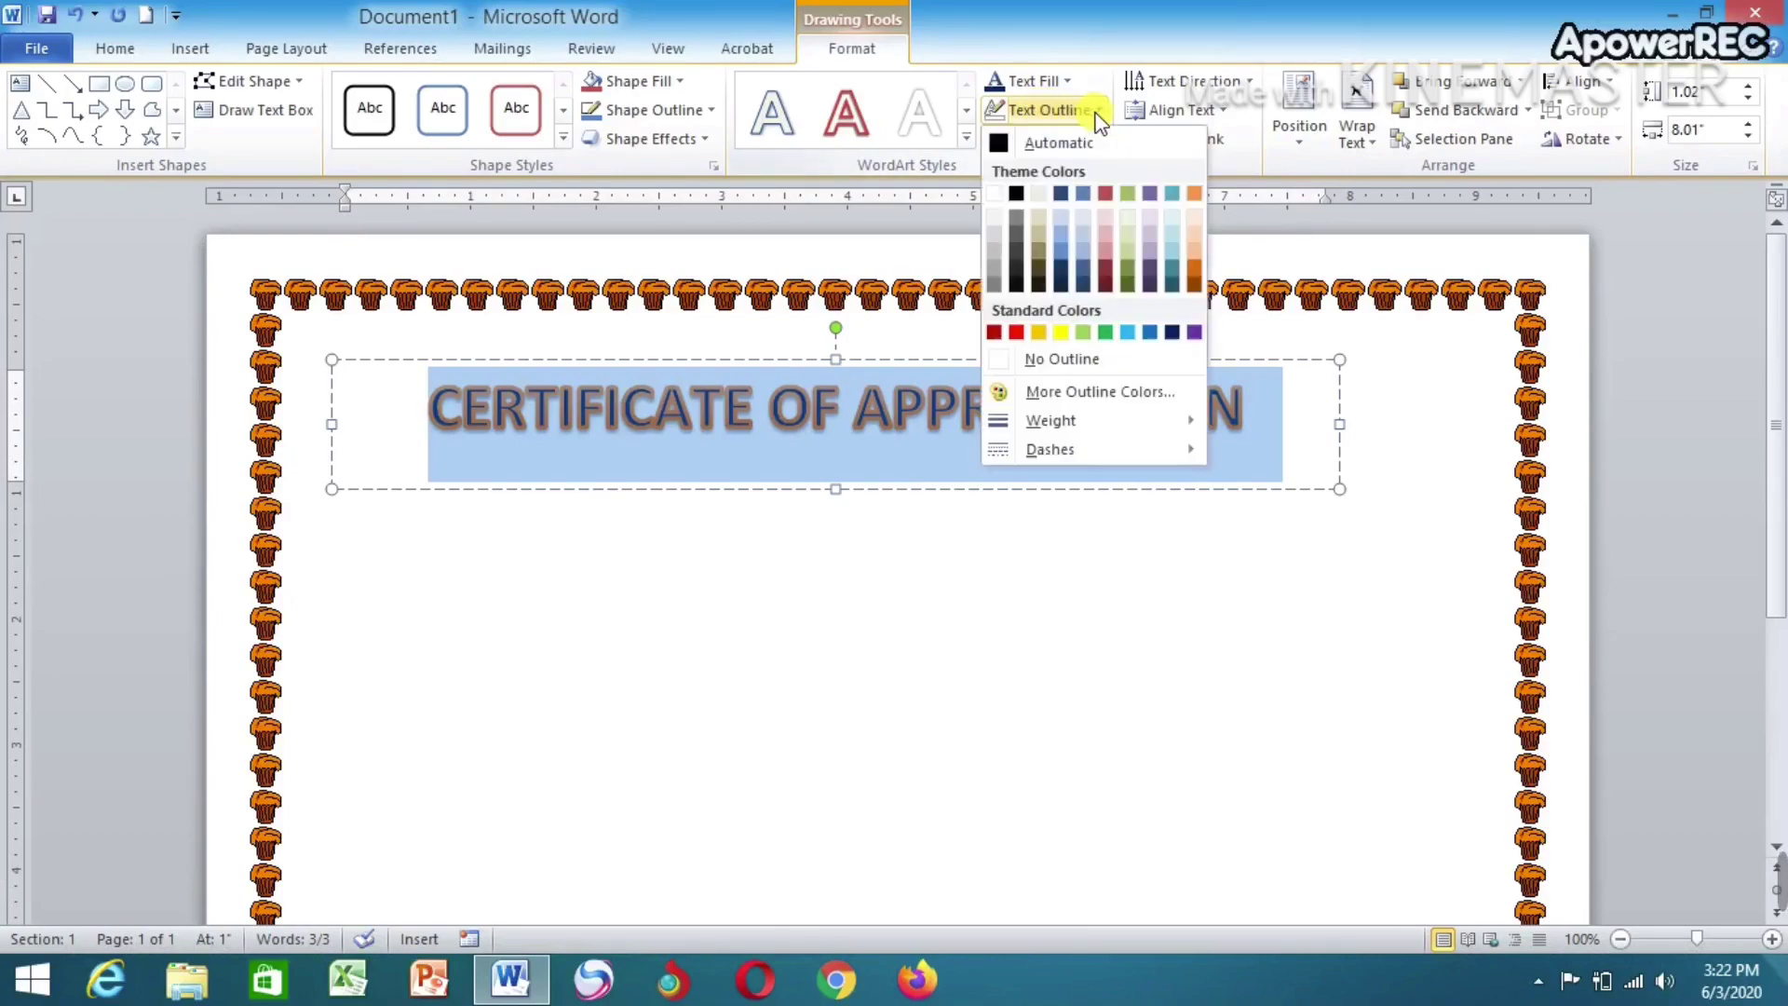
click(1173, 334)
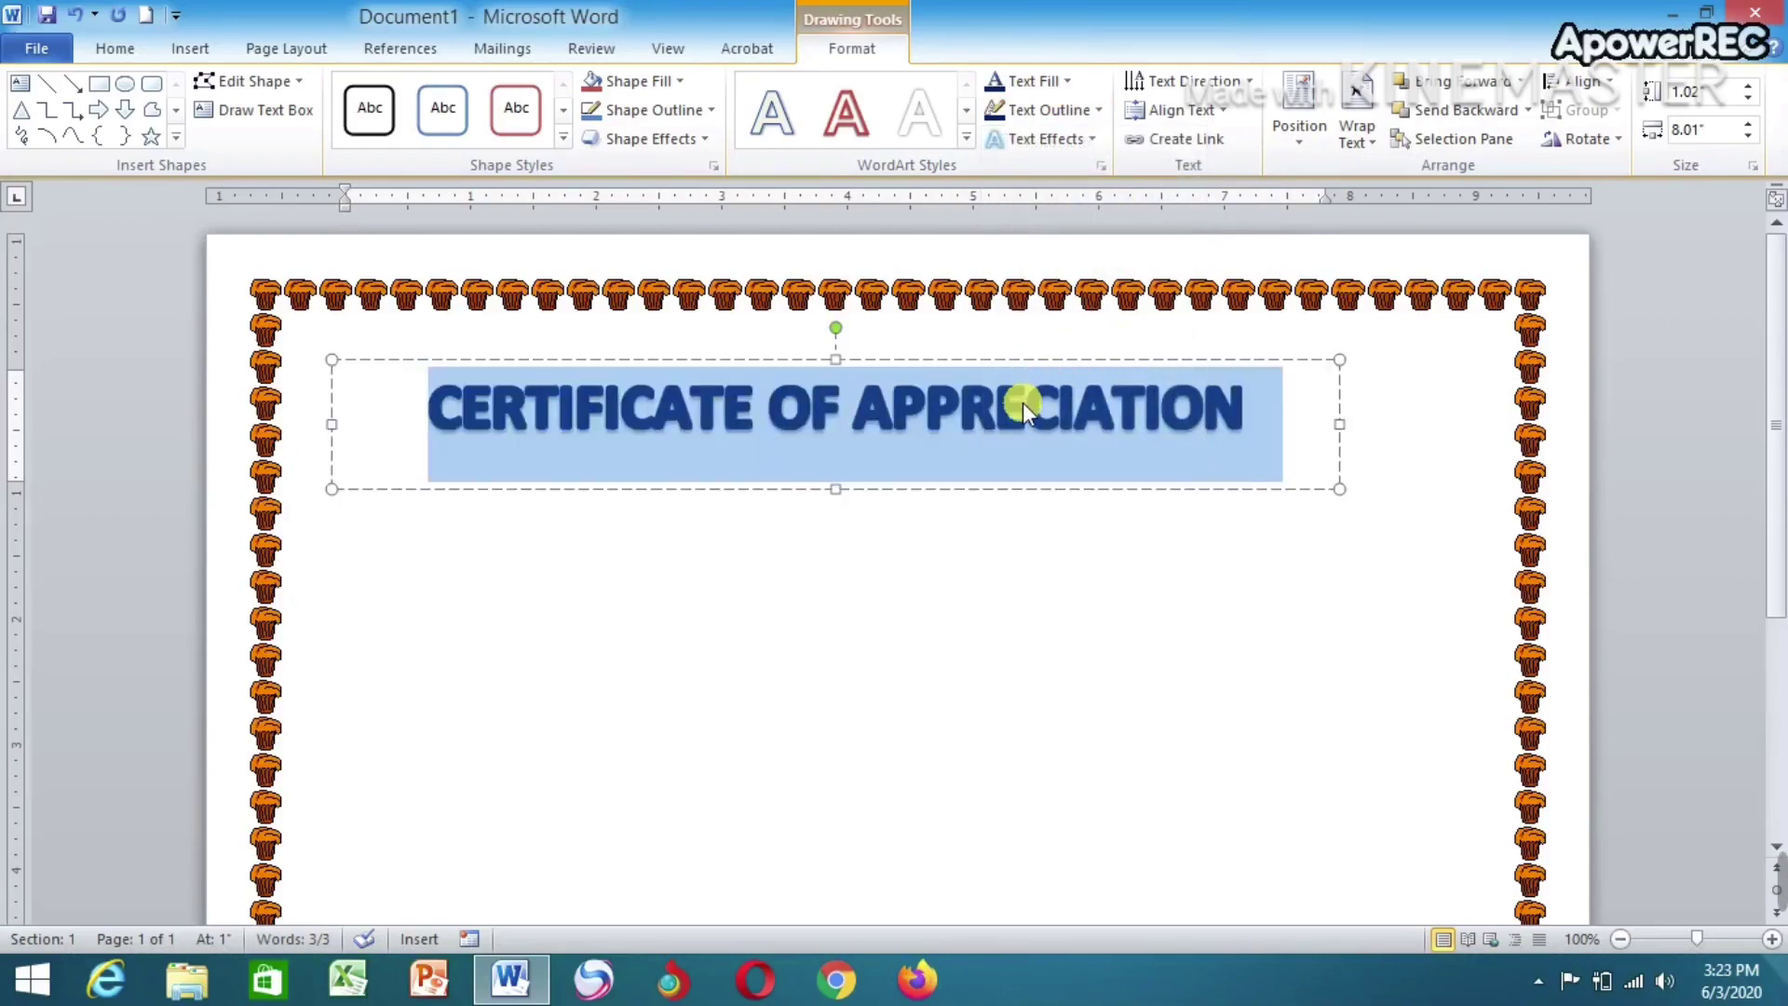
click(1146, 362)
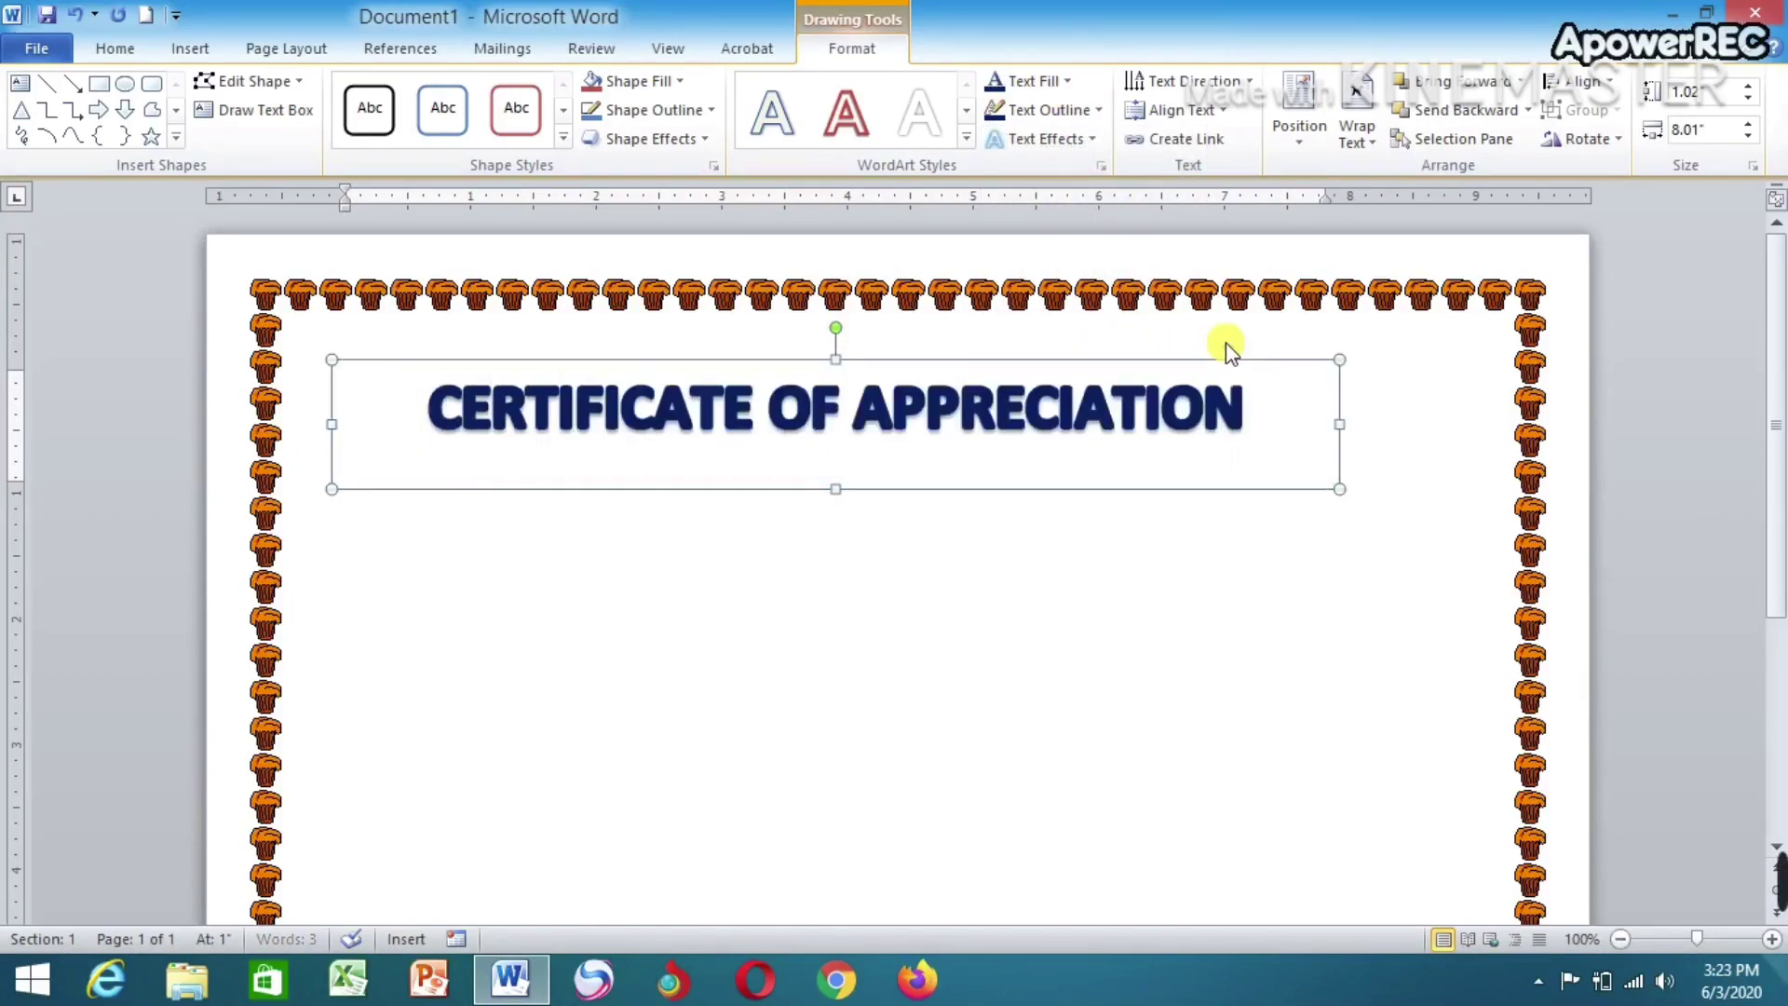
Nudge the title box right to centre it, then bring up the Text Box gallery
drag(1169, 351, 1103, 361)
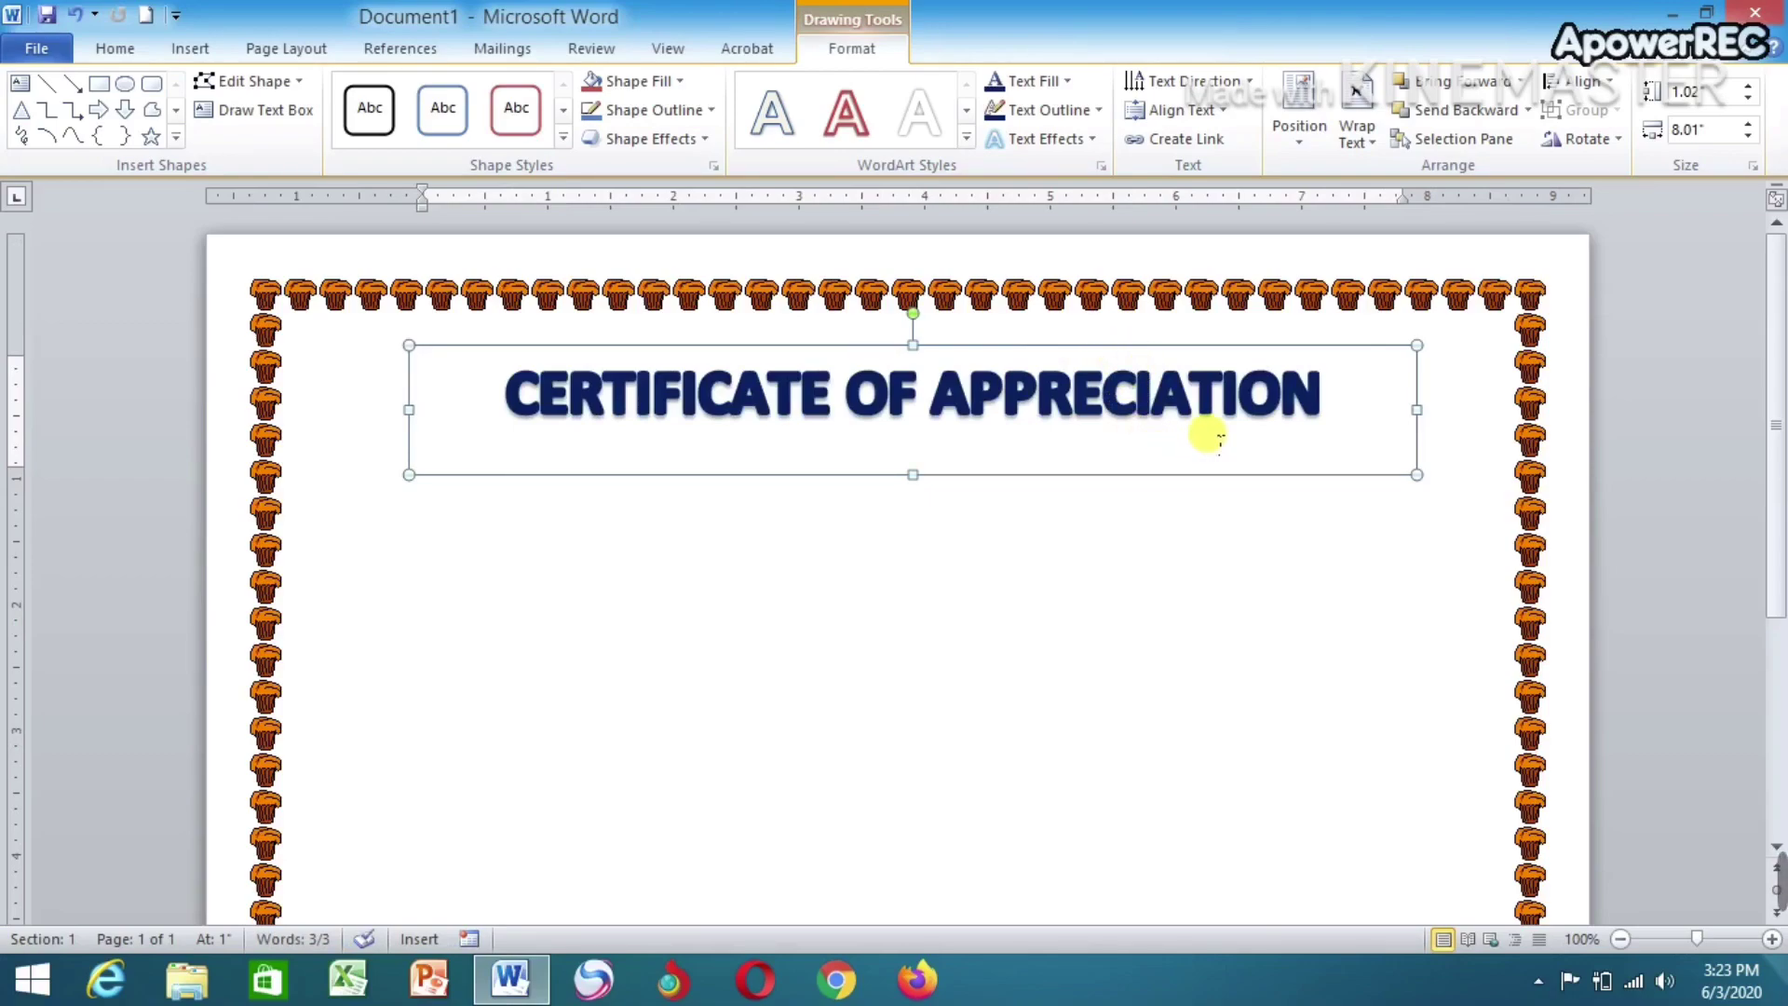
click(936, 545)
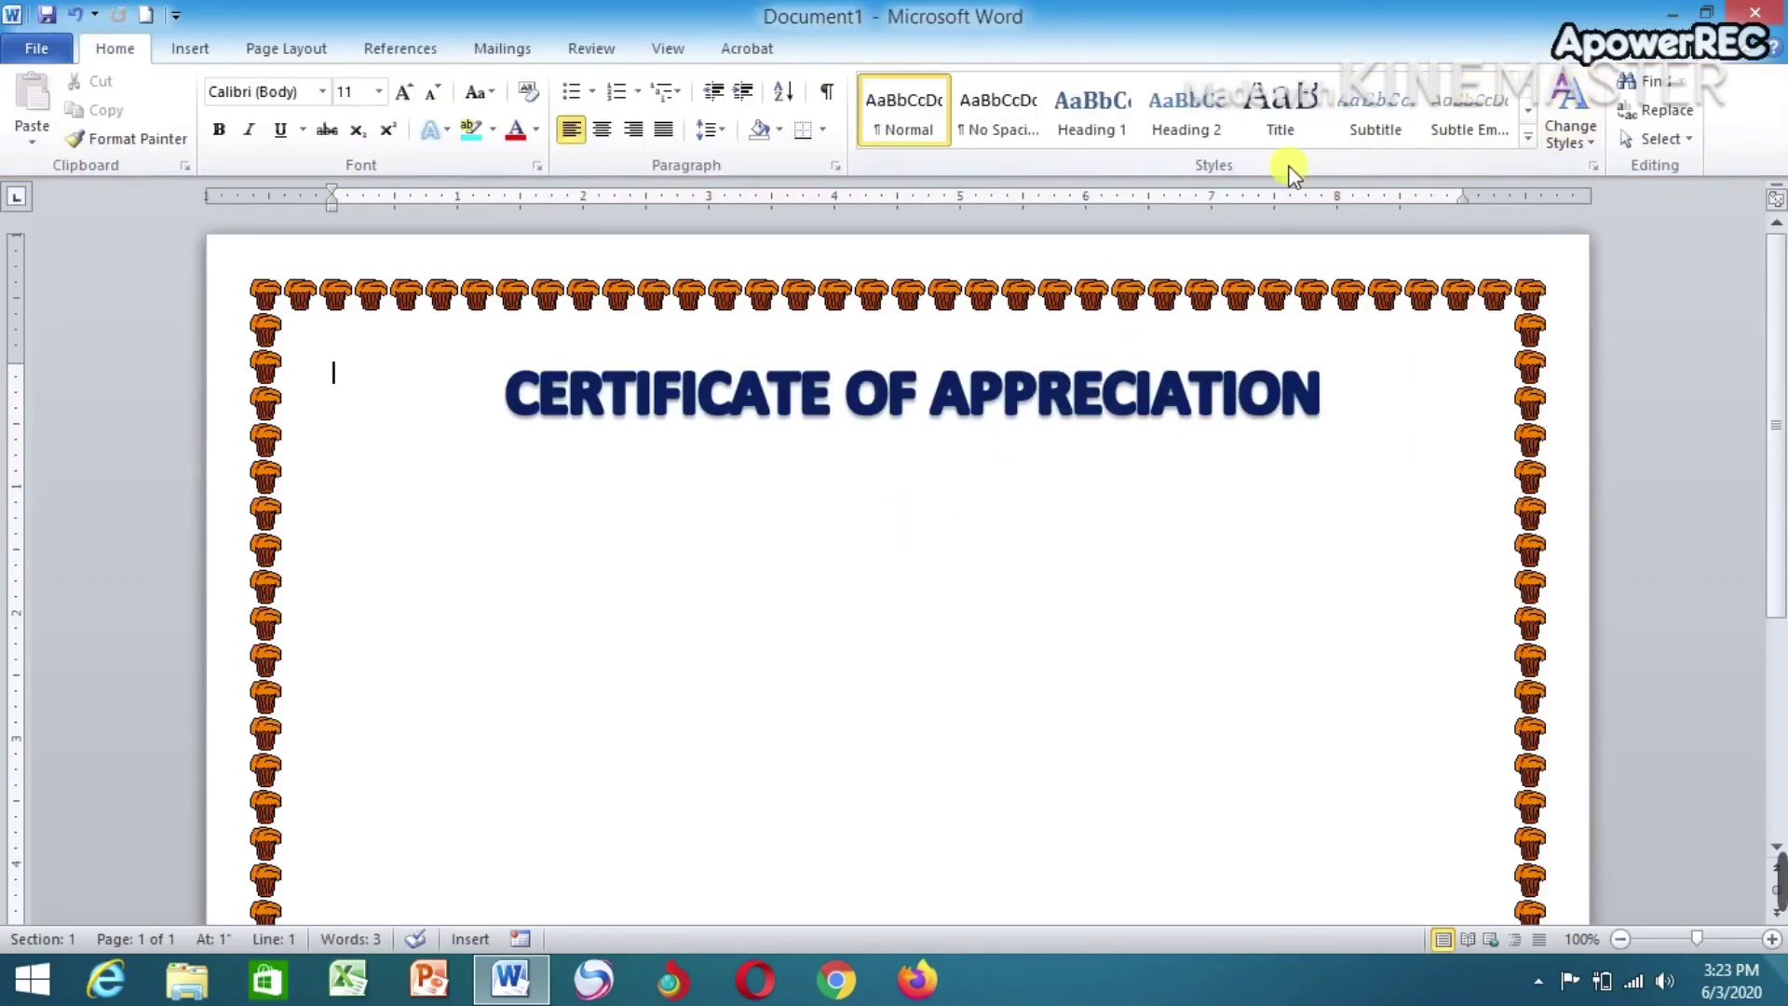
click(190, 48)
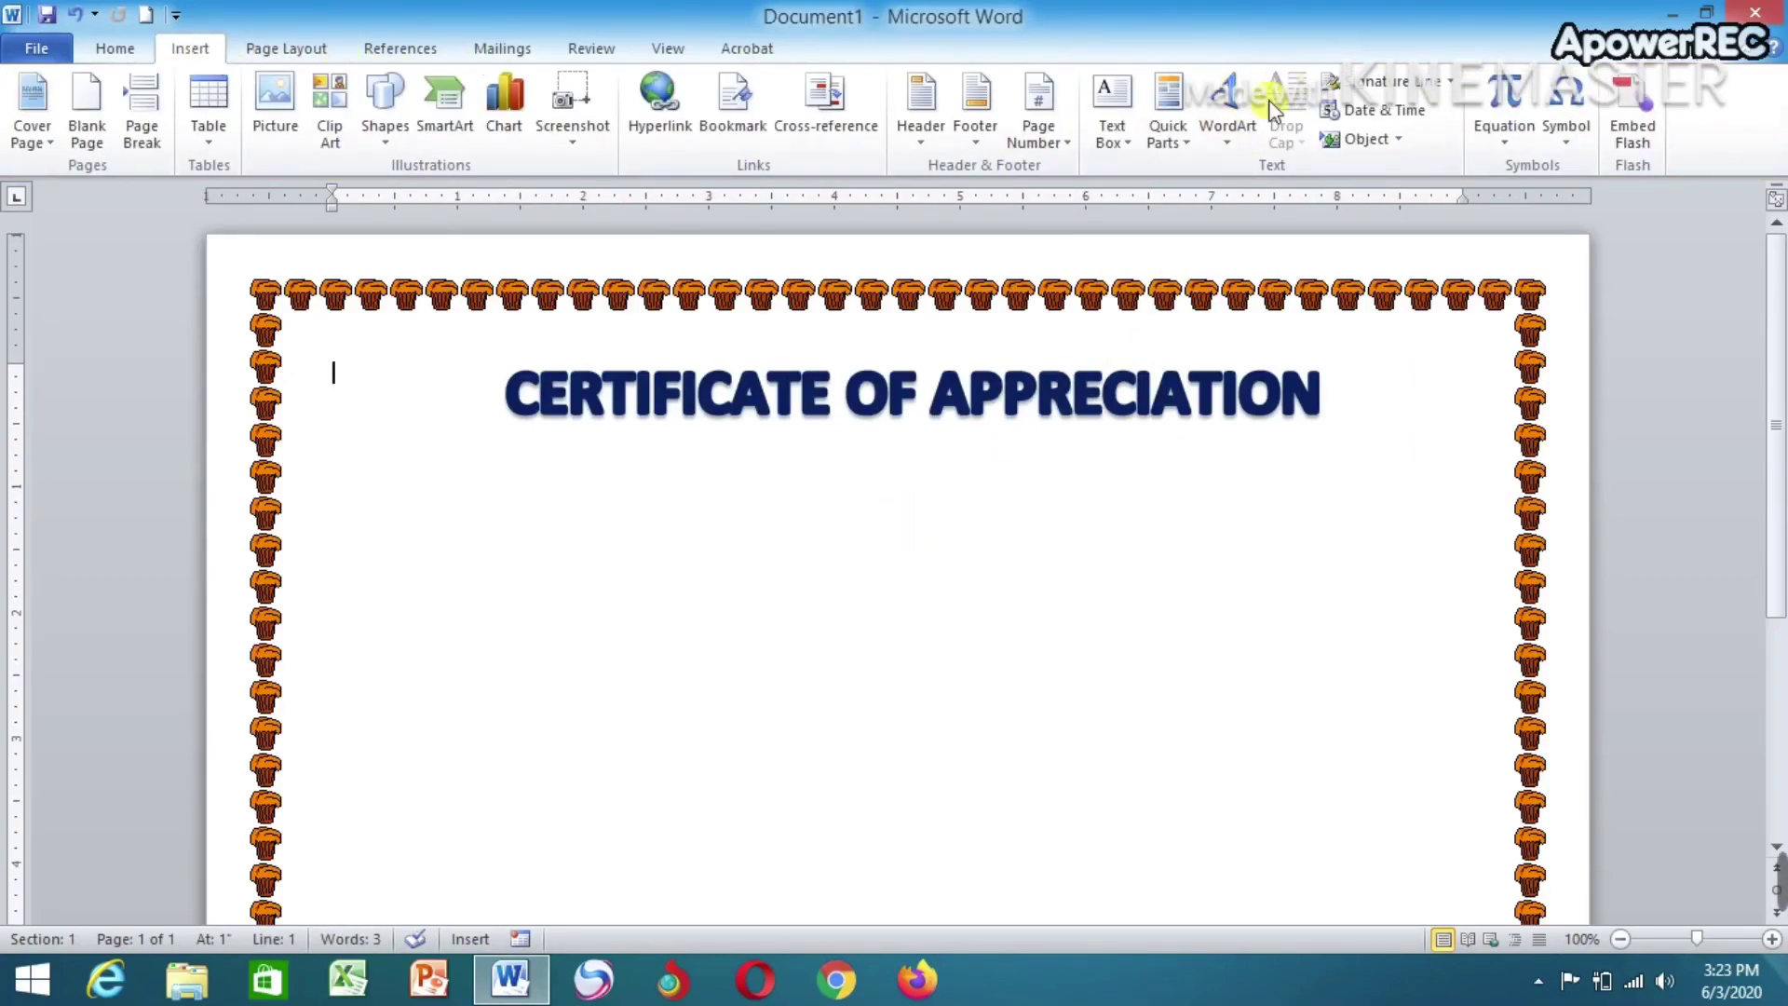
click(1238, 115)
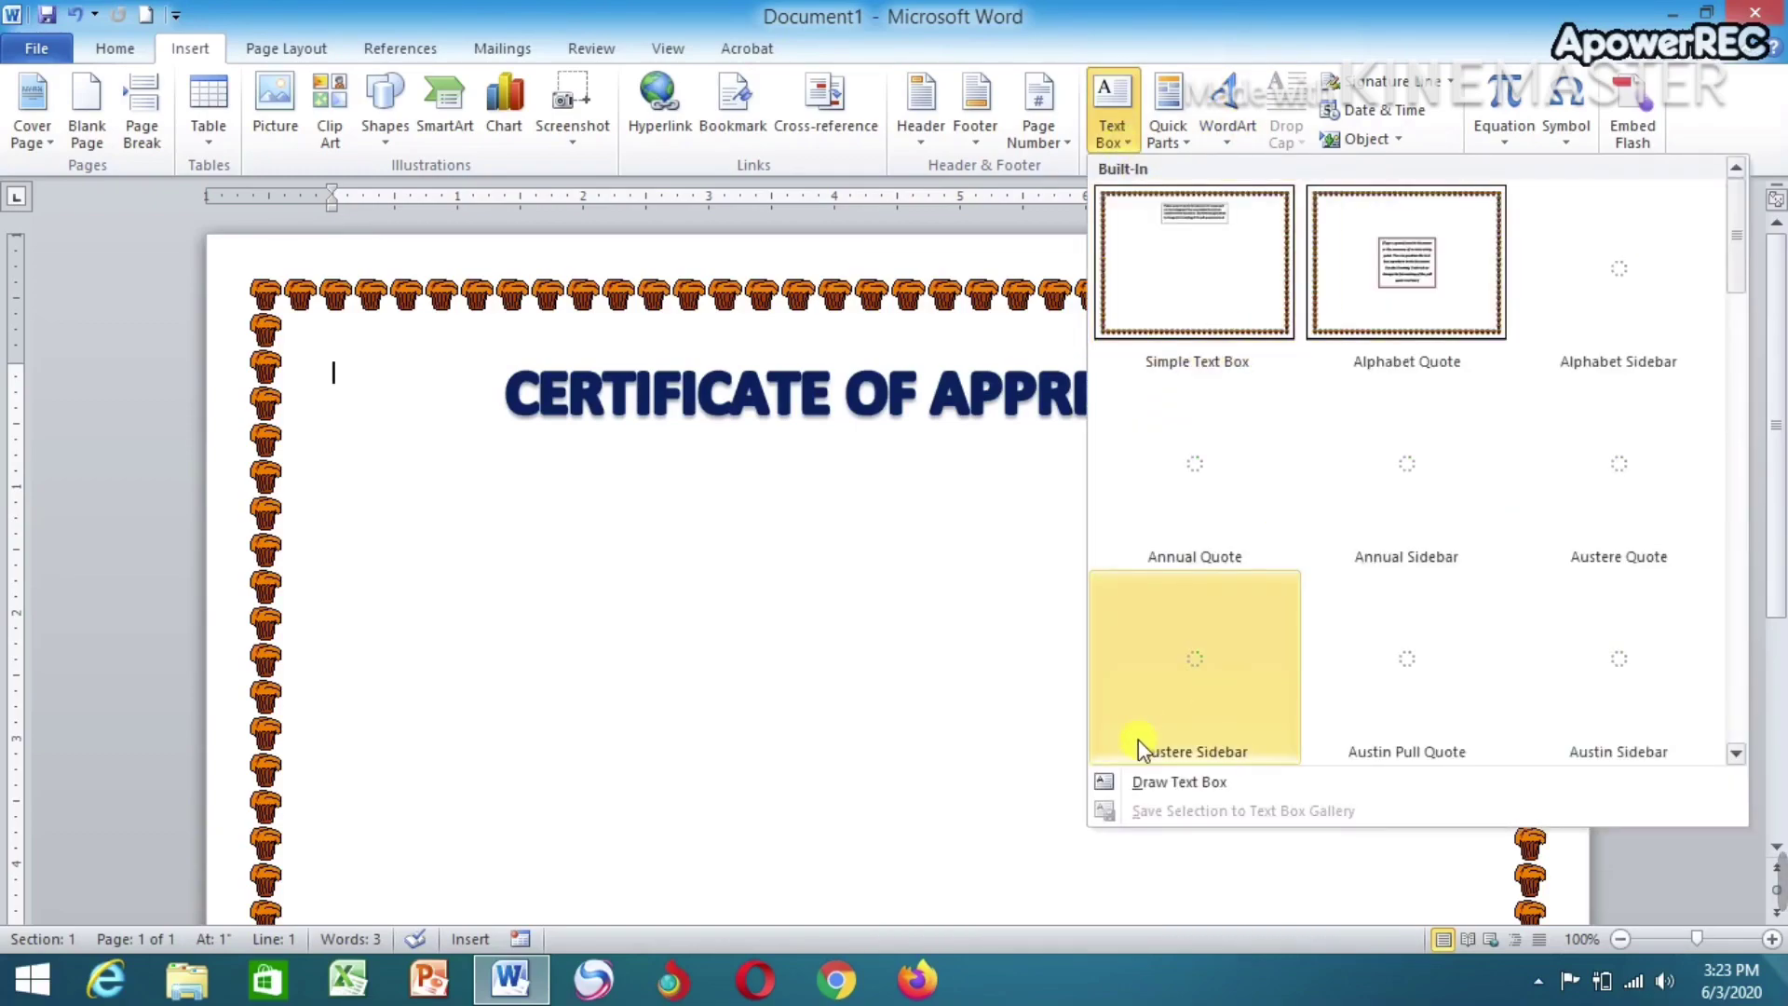
Draw a text box under the title and type 'THIS CERTIFICATE IS PROUDLY PRESENTED TO'
click(1146, 781)
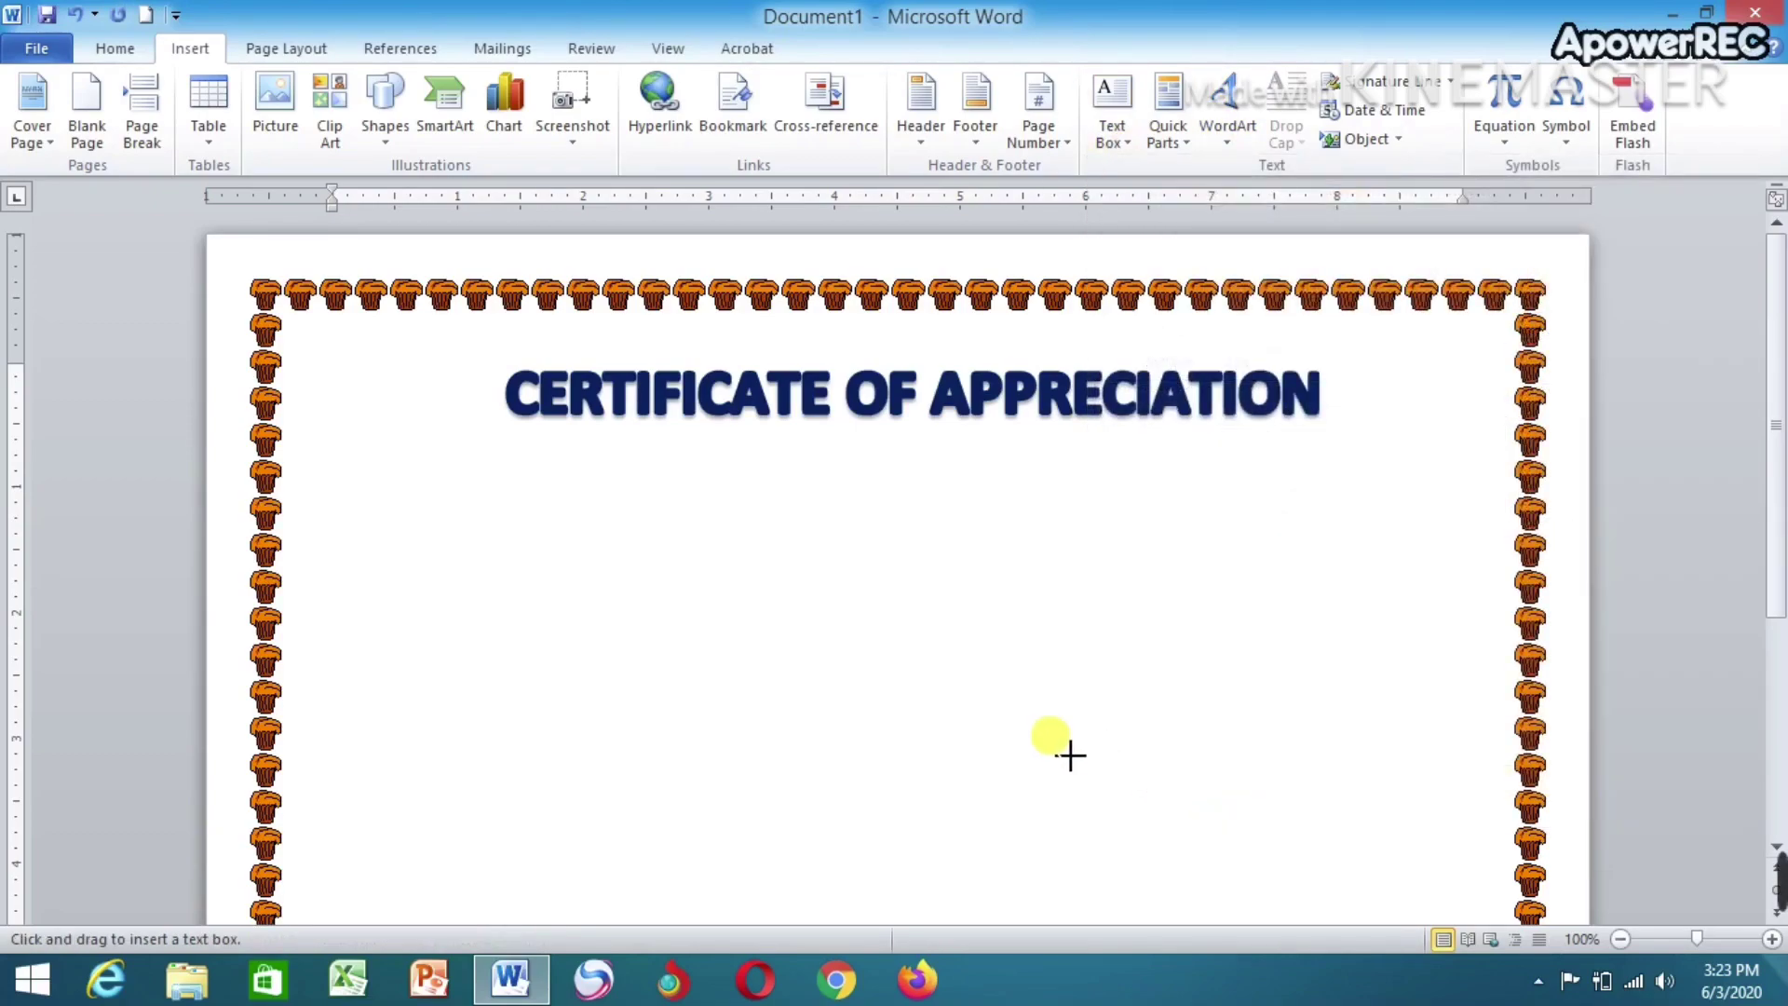
drag(361, 475, 1350, 618)
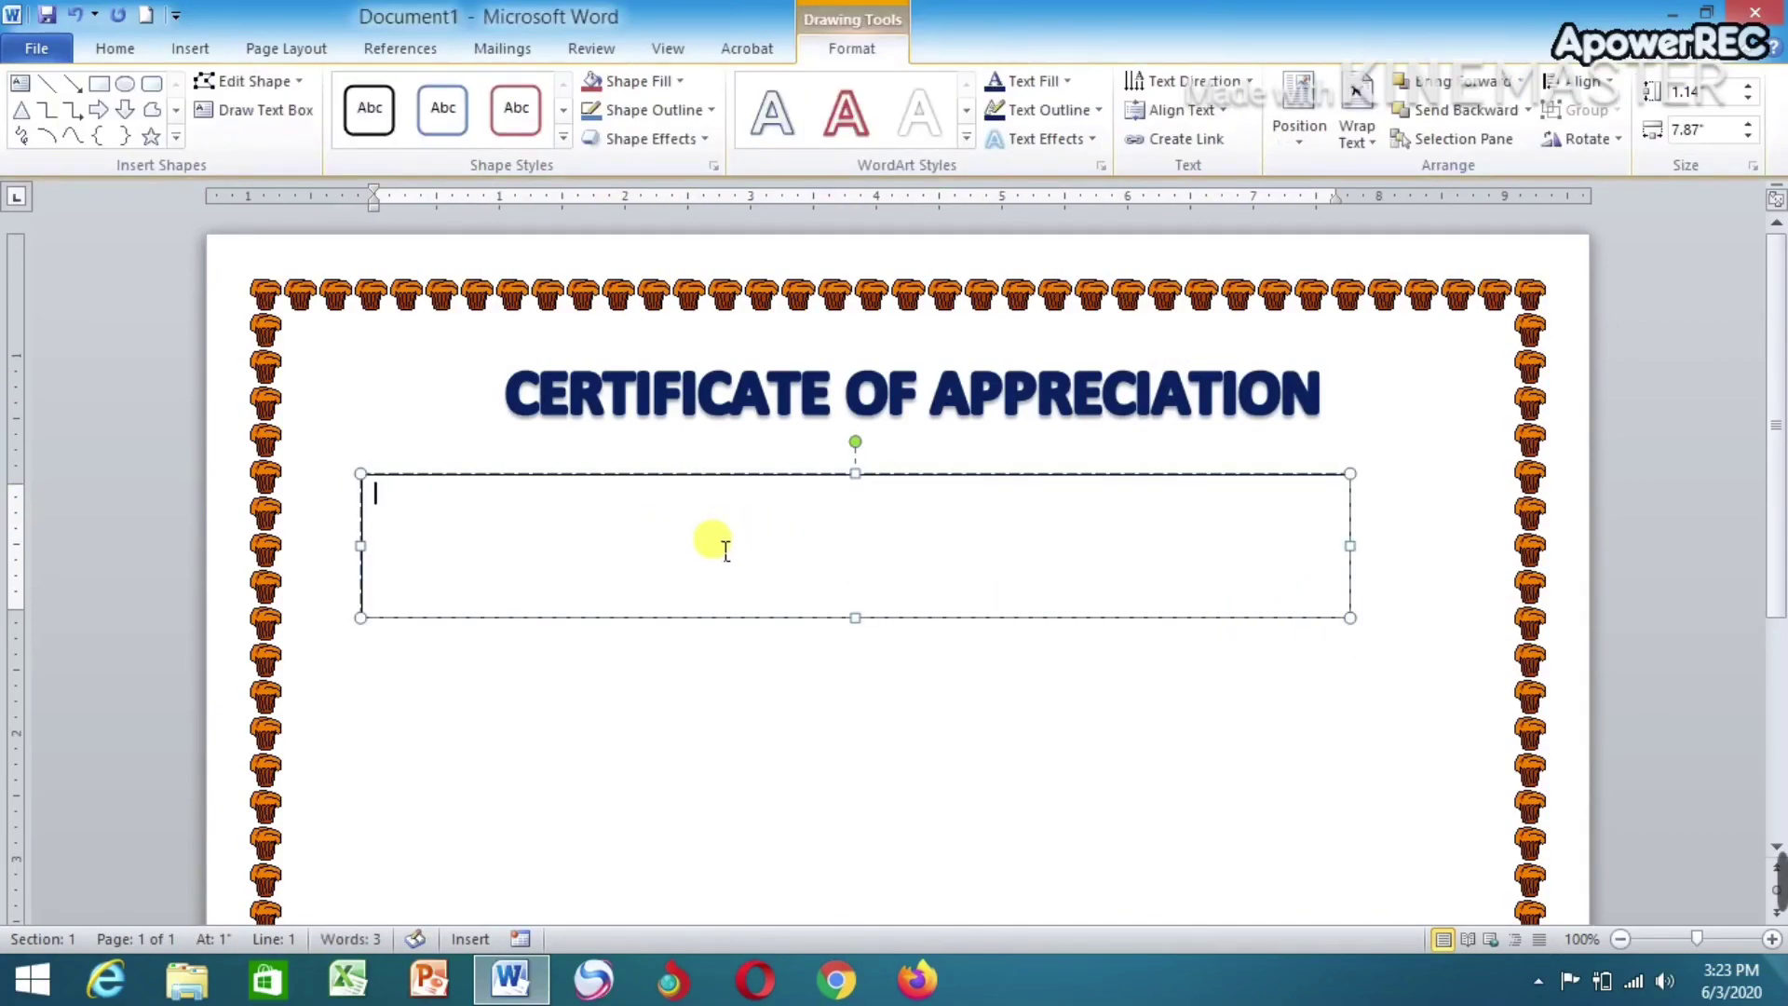
text(t)
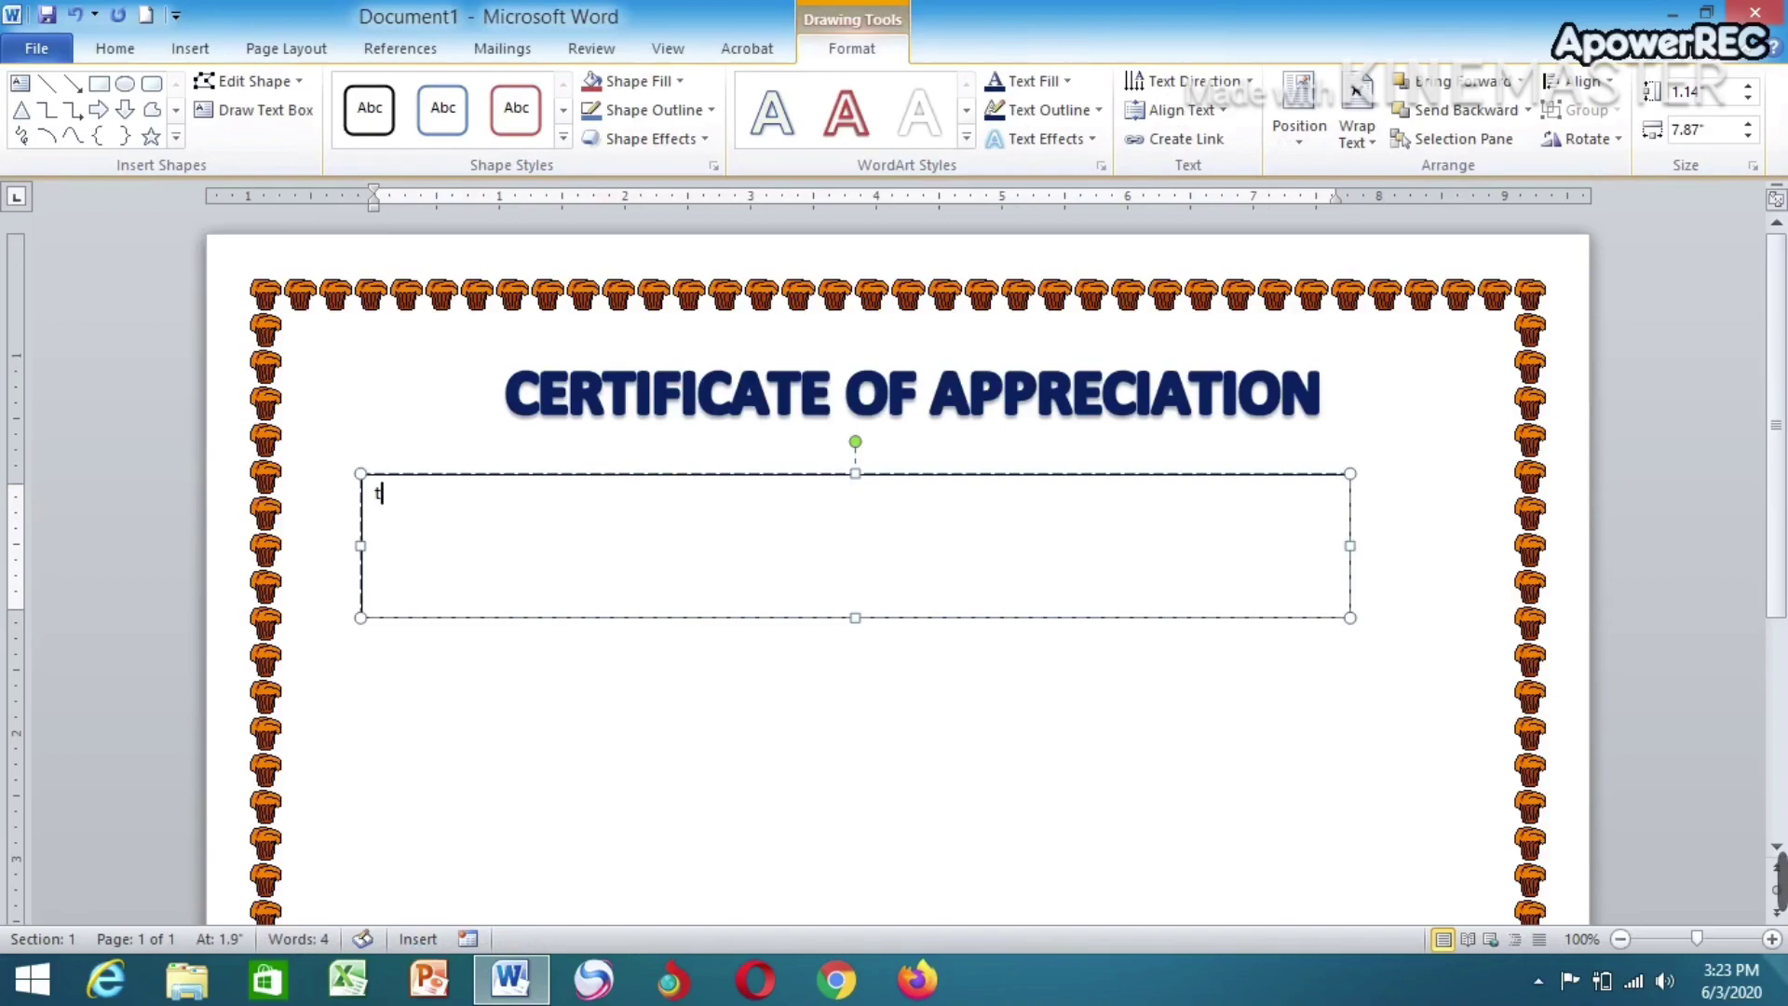
key(BackSpace)
text(Th)
key(BackSpace)
key(BackSpace)
key(BackSpace)
text(HIS )
text(CERTIFIA)
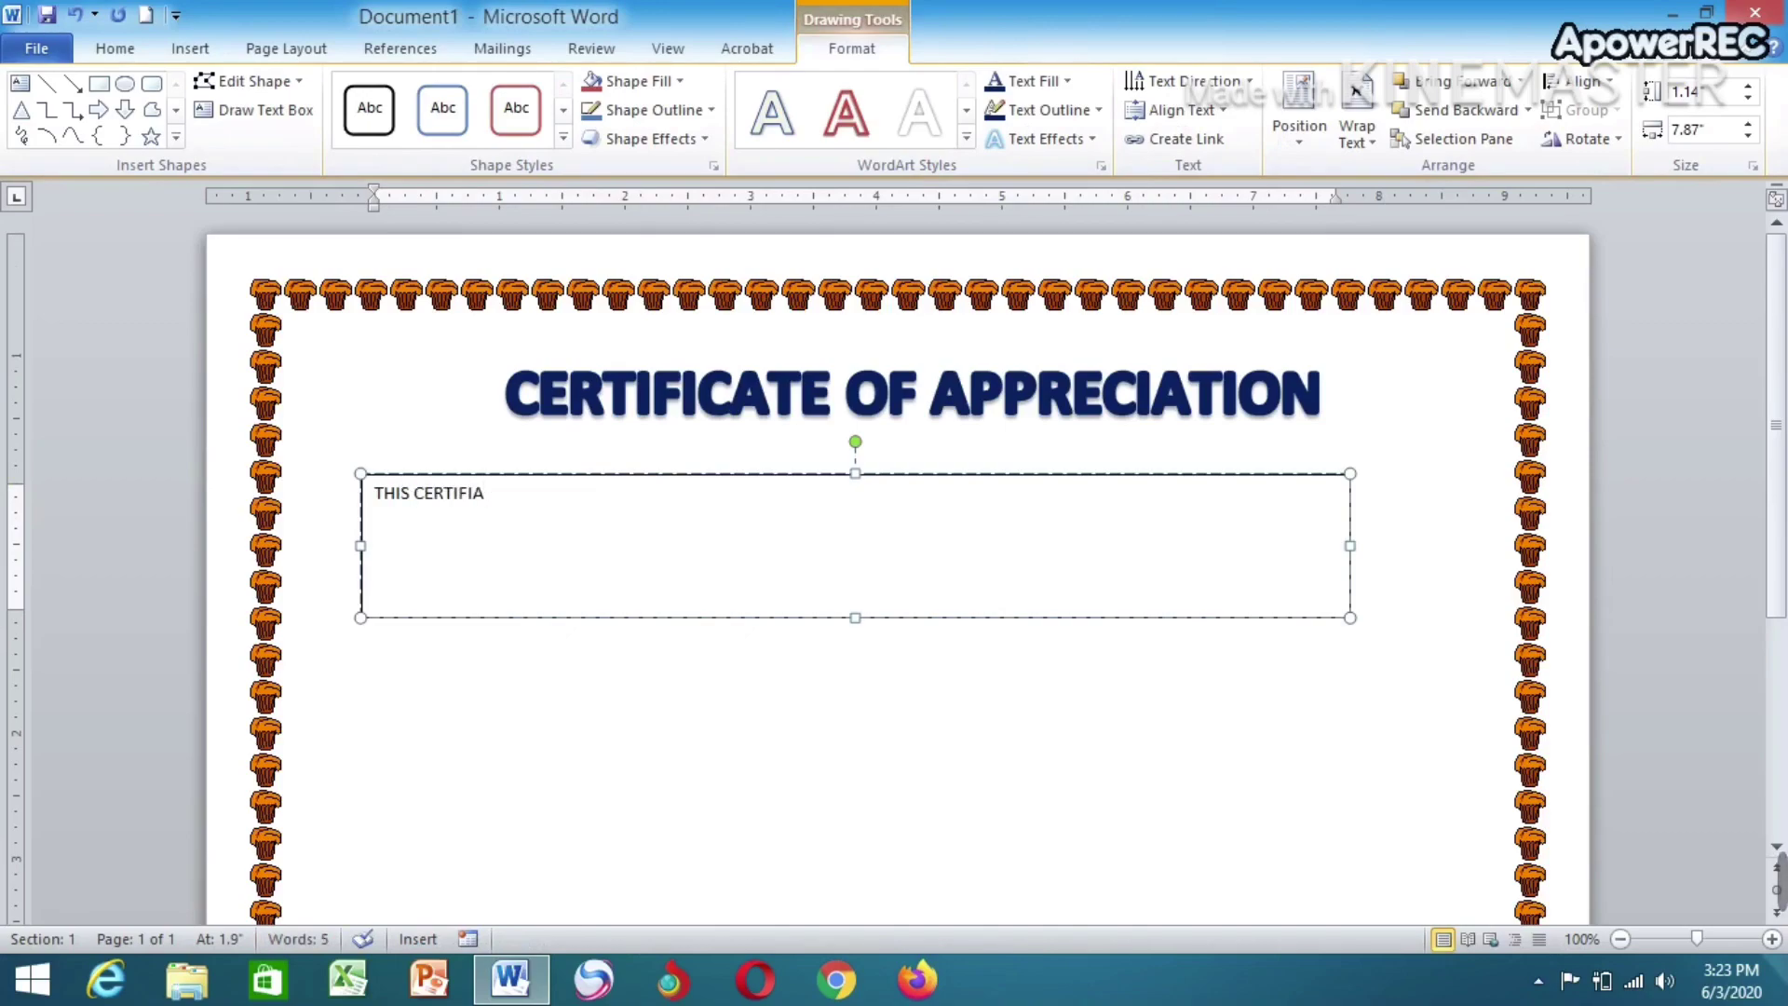
key(BackSpace)
text(TE )
text(IS PROUDL)
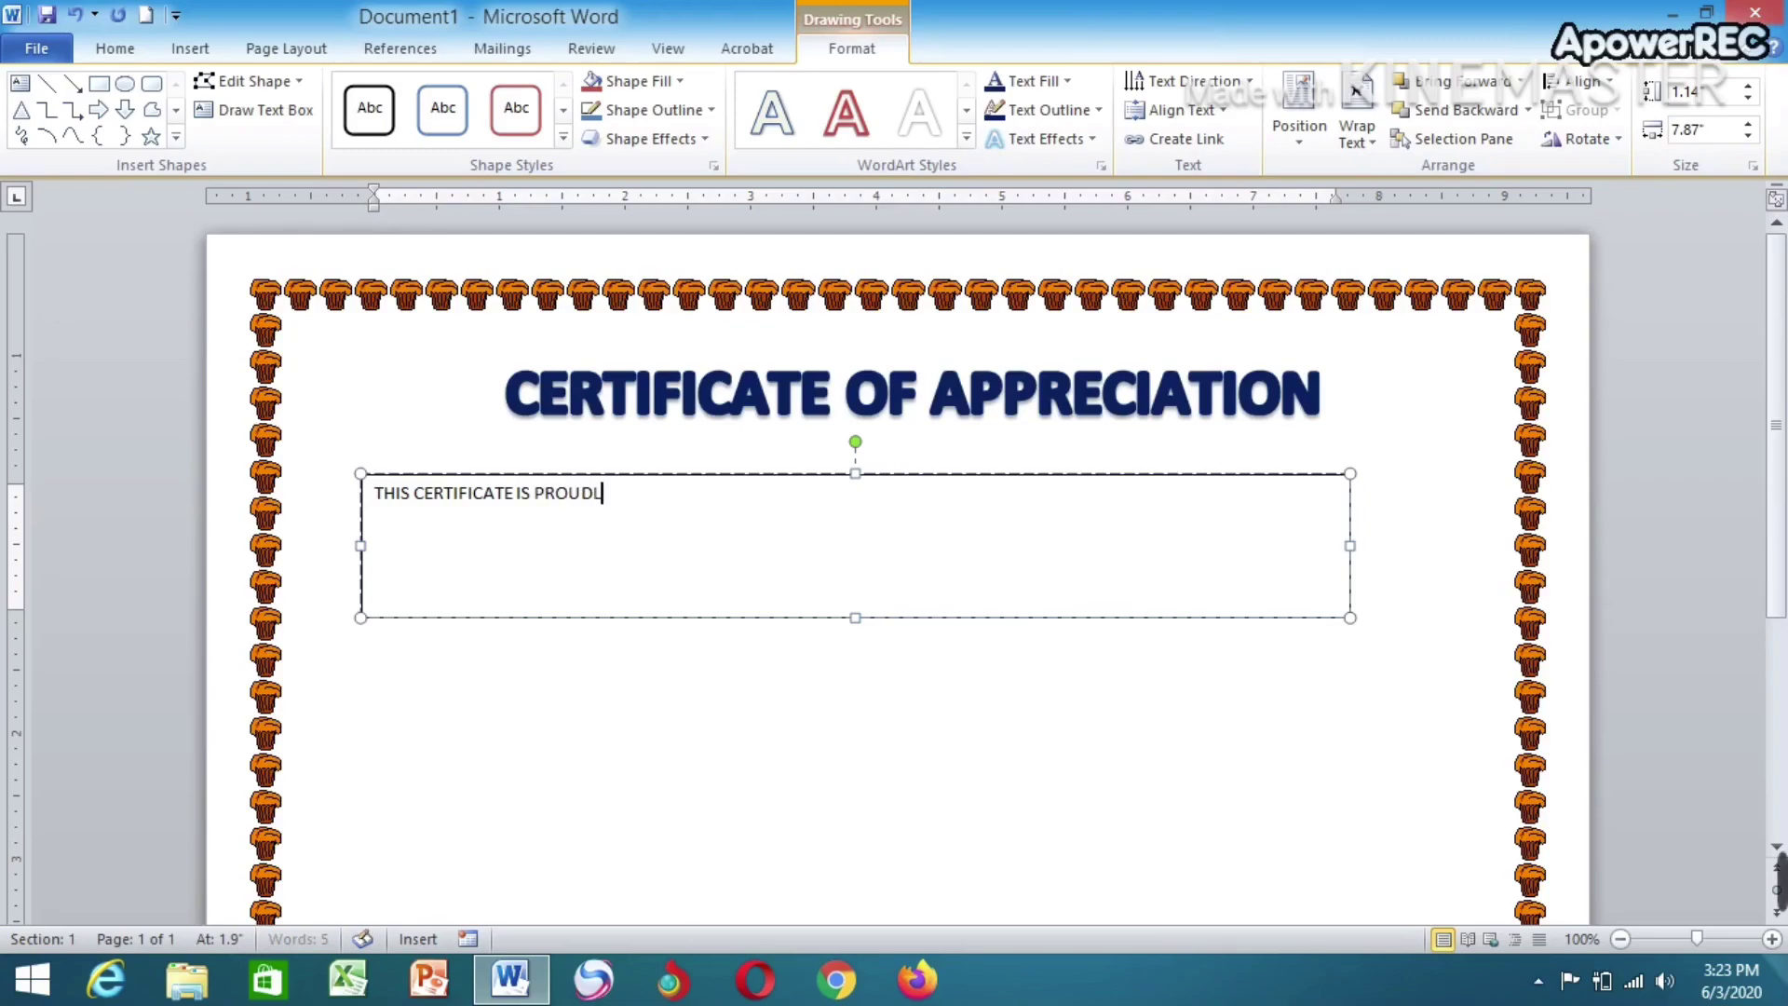
text(Y)
text( PRESENTED T)
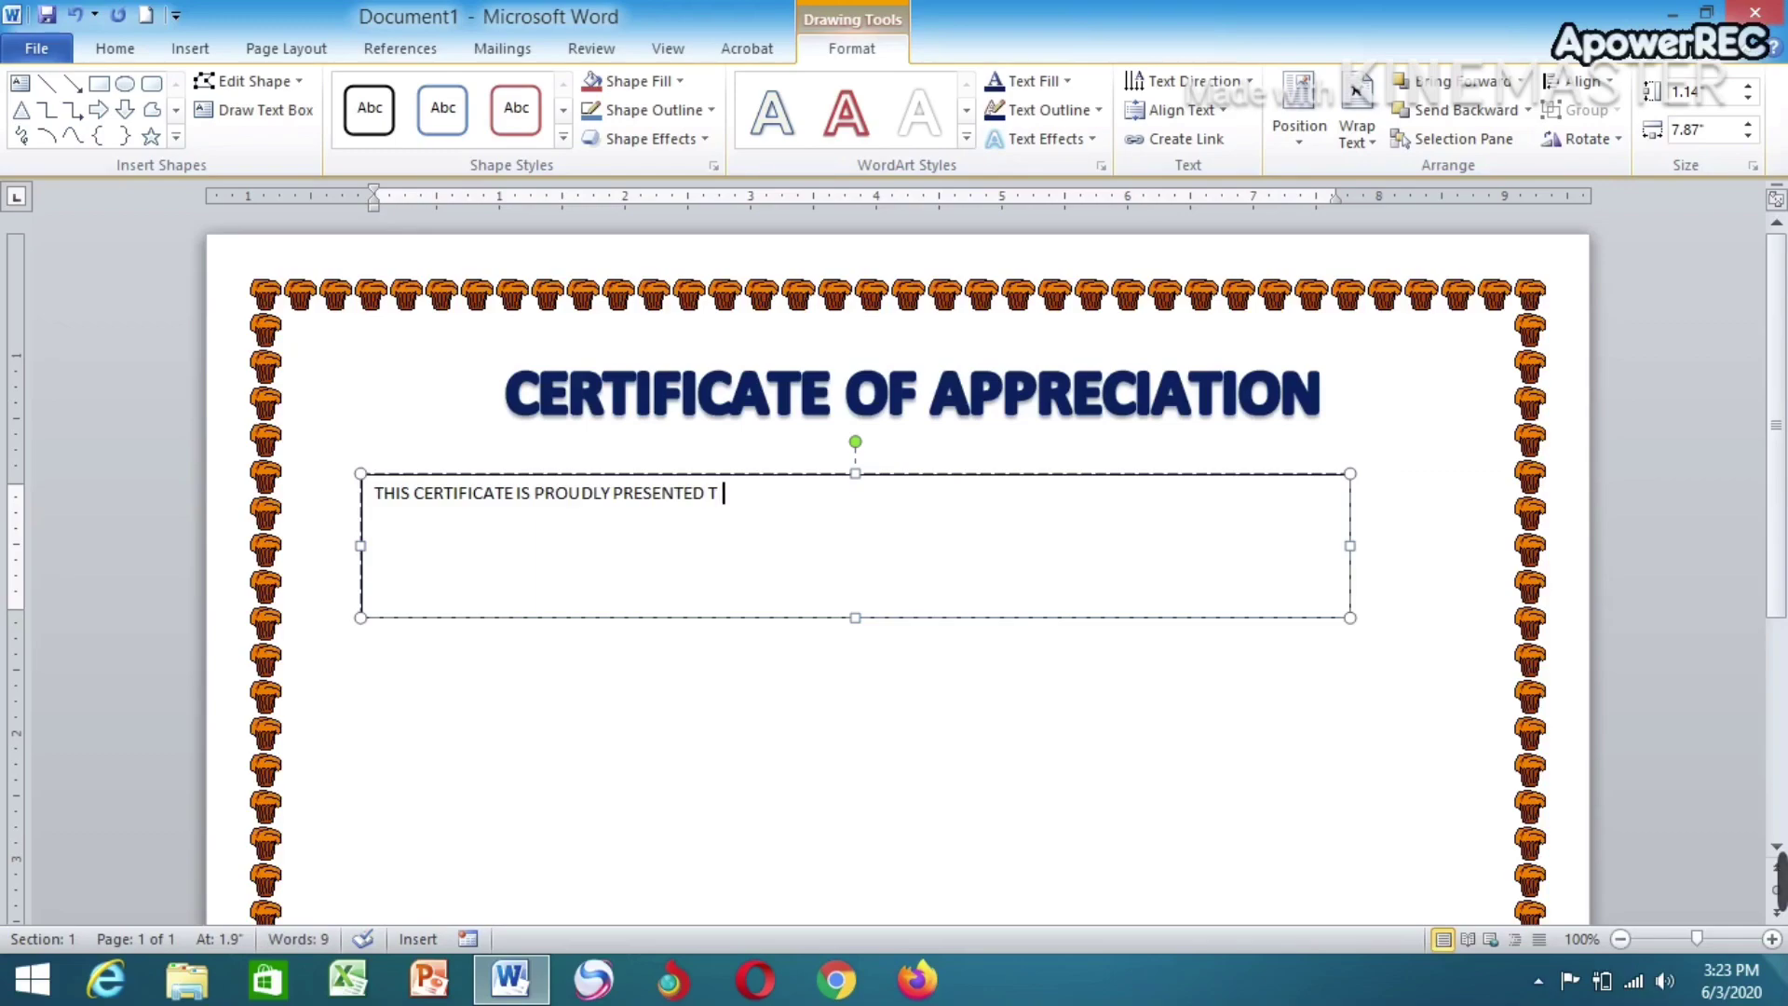
text(O)
Set the presentation line to 18 pt and move its text box to the right
drag(749, 503, 399, 479)
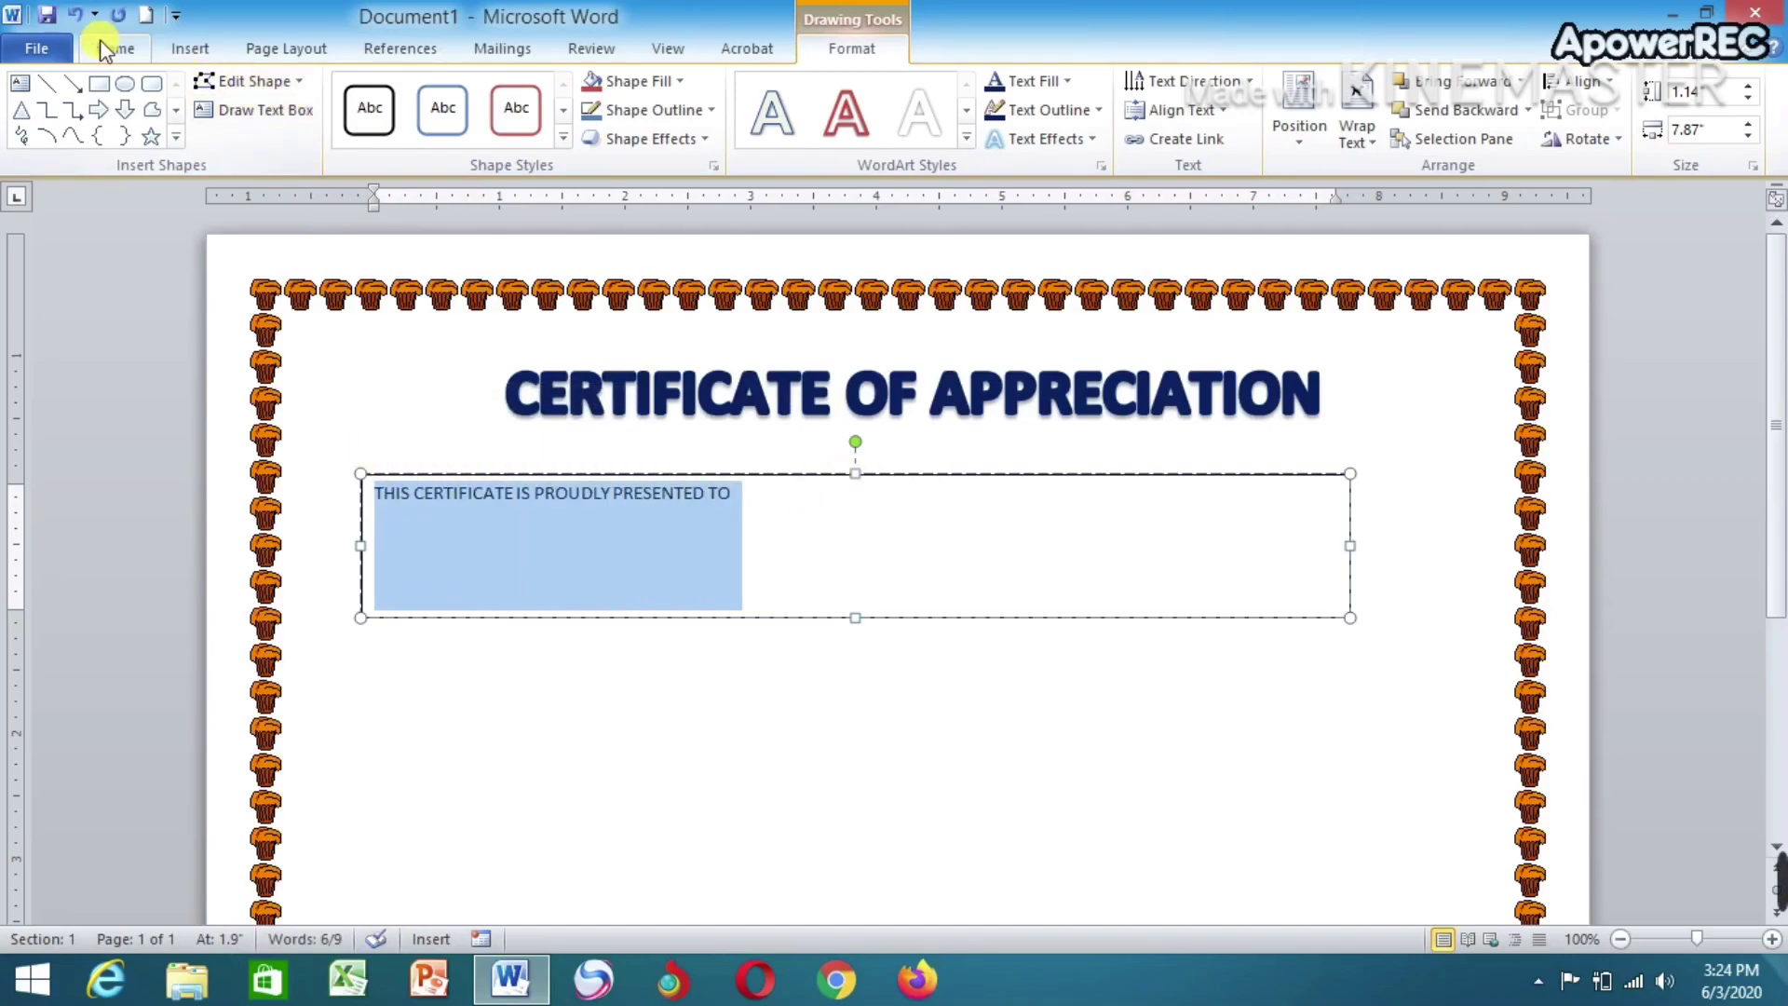
click(131, 54)
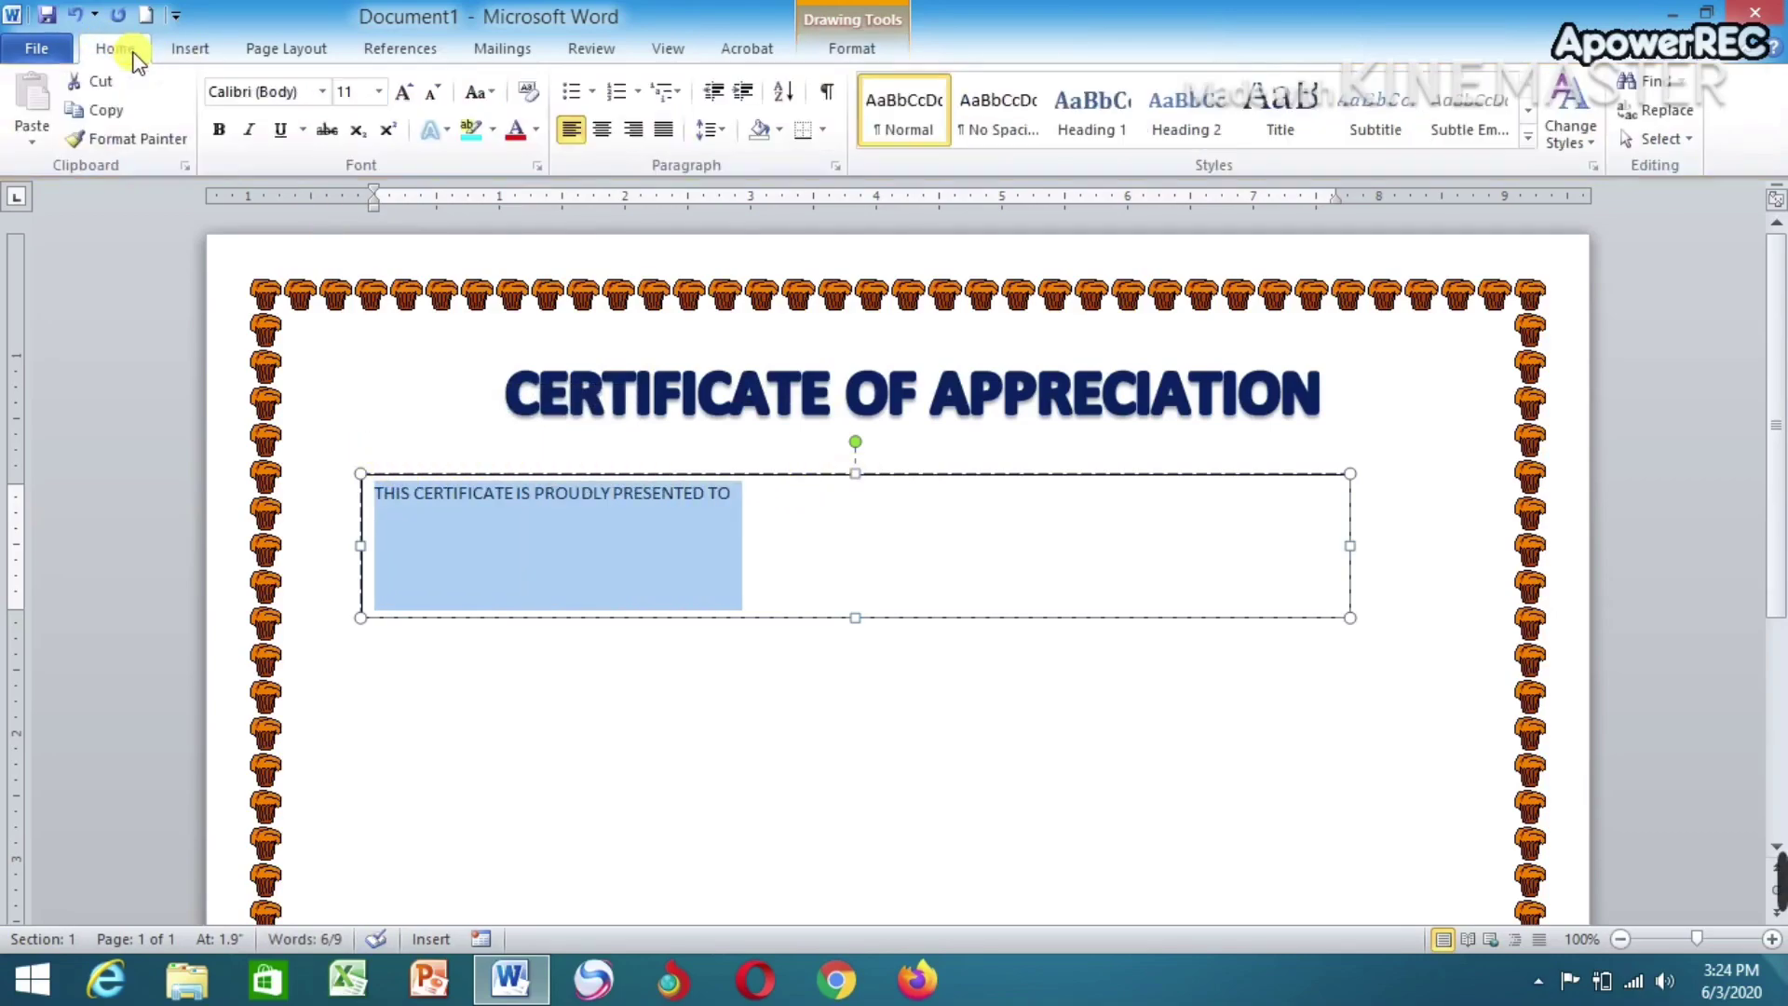
click(378, 91)
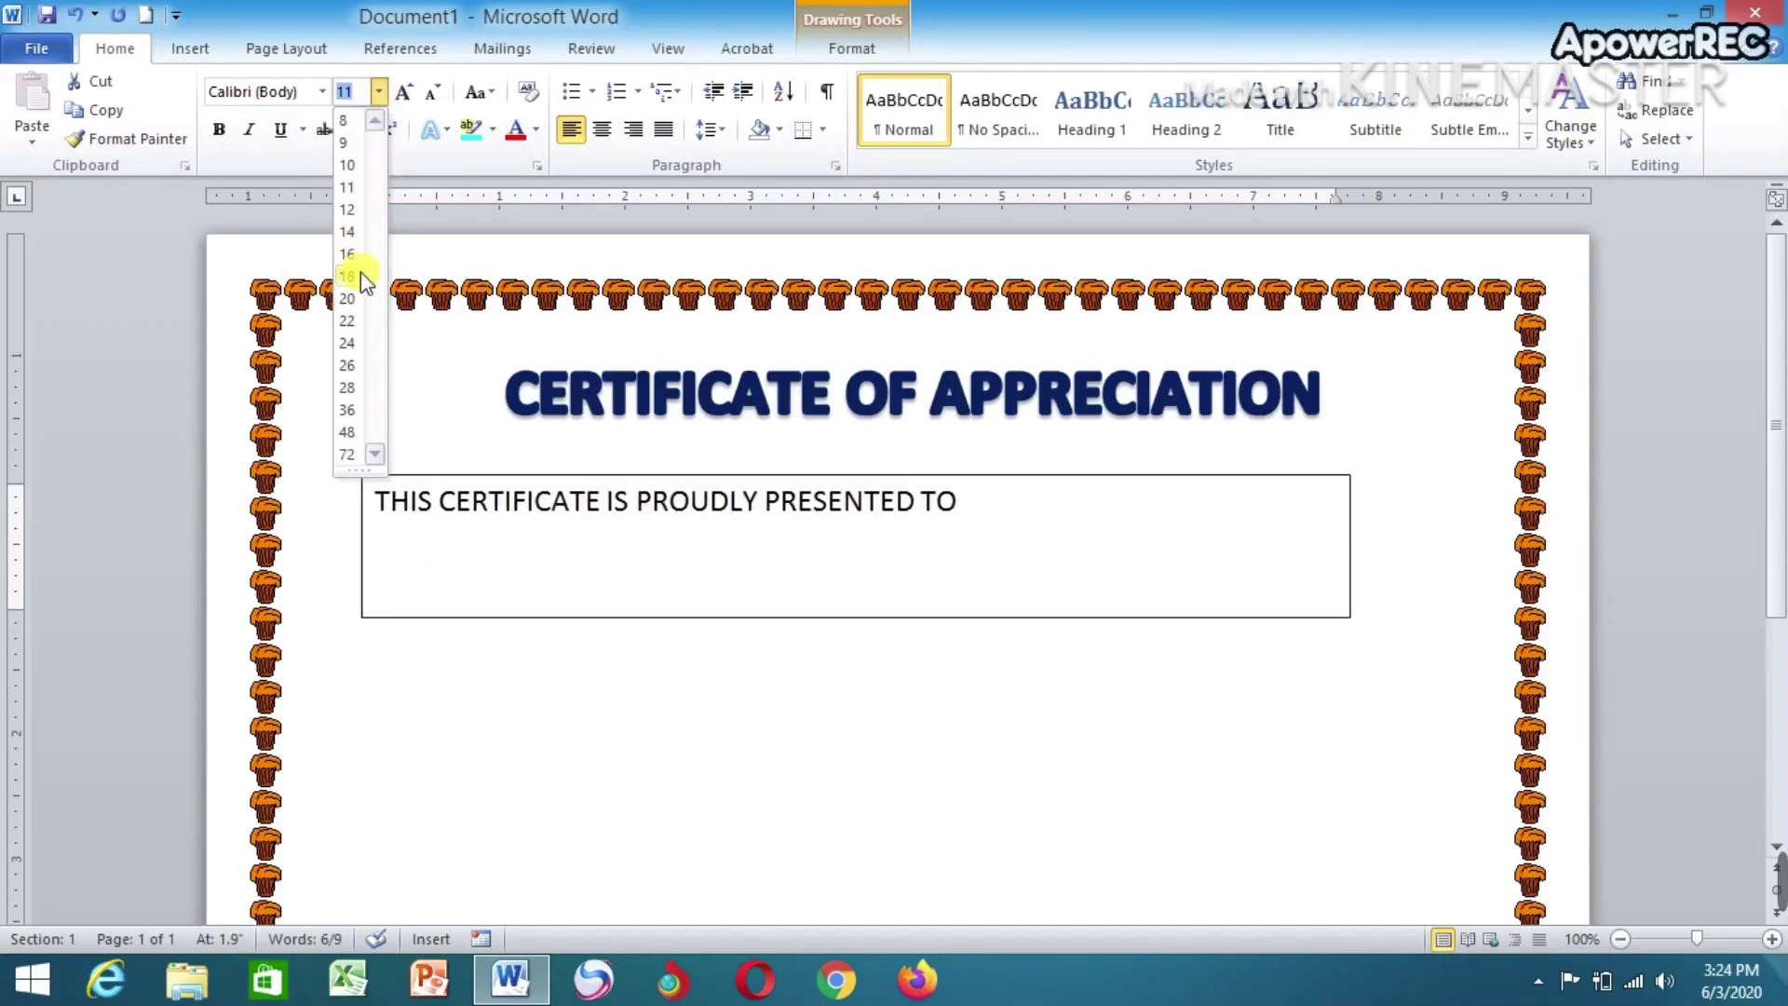
click(361, 274)
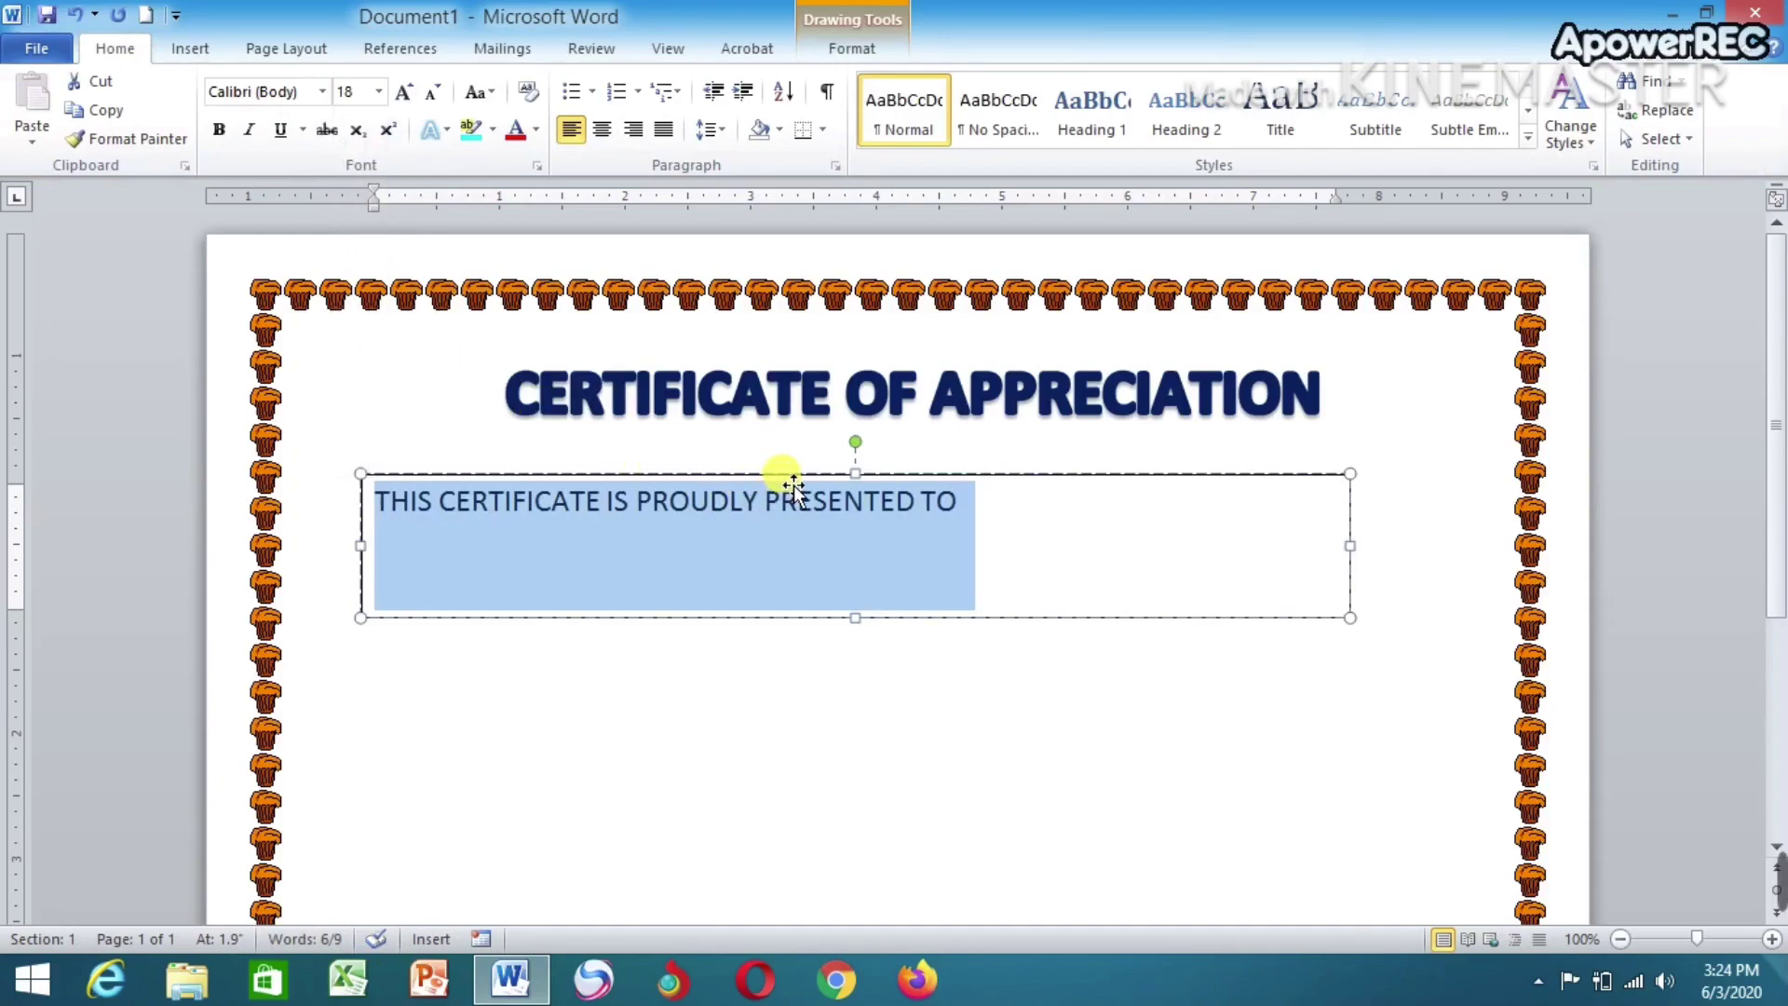
drag(792, 480, 883, 491)
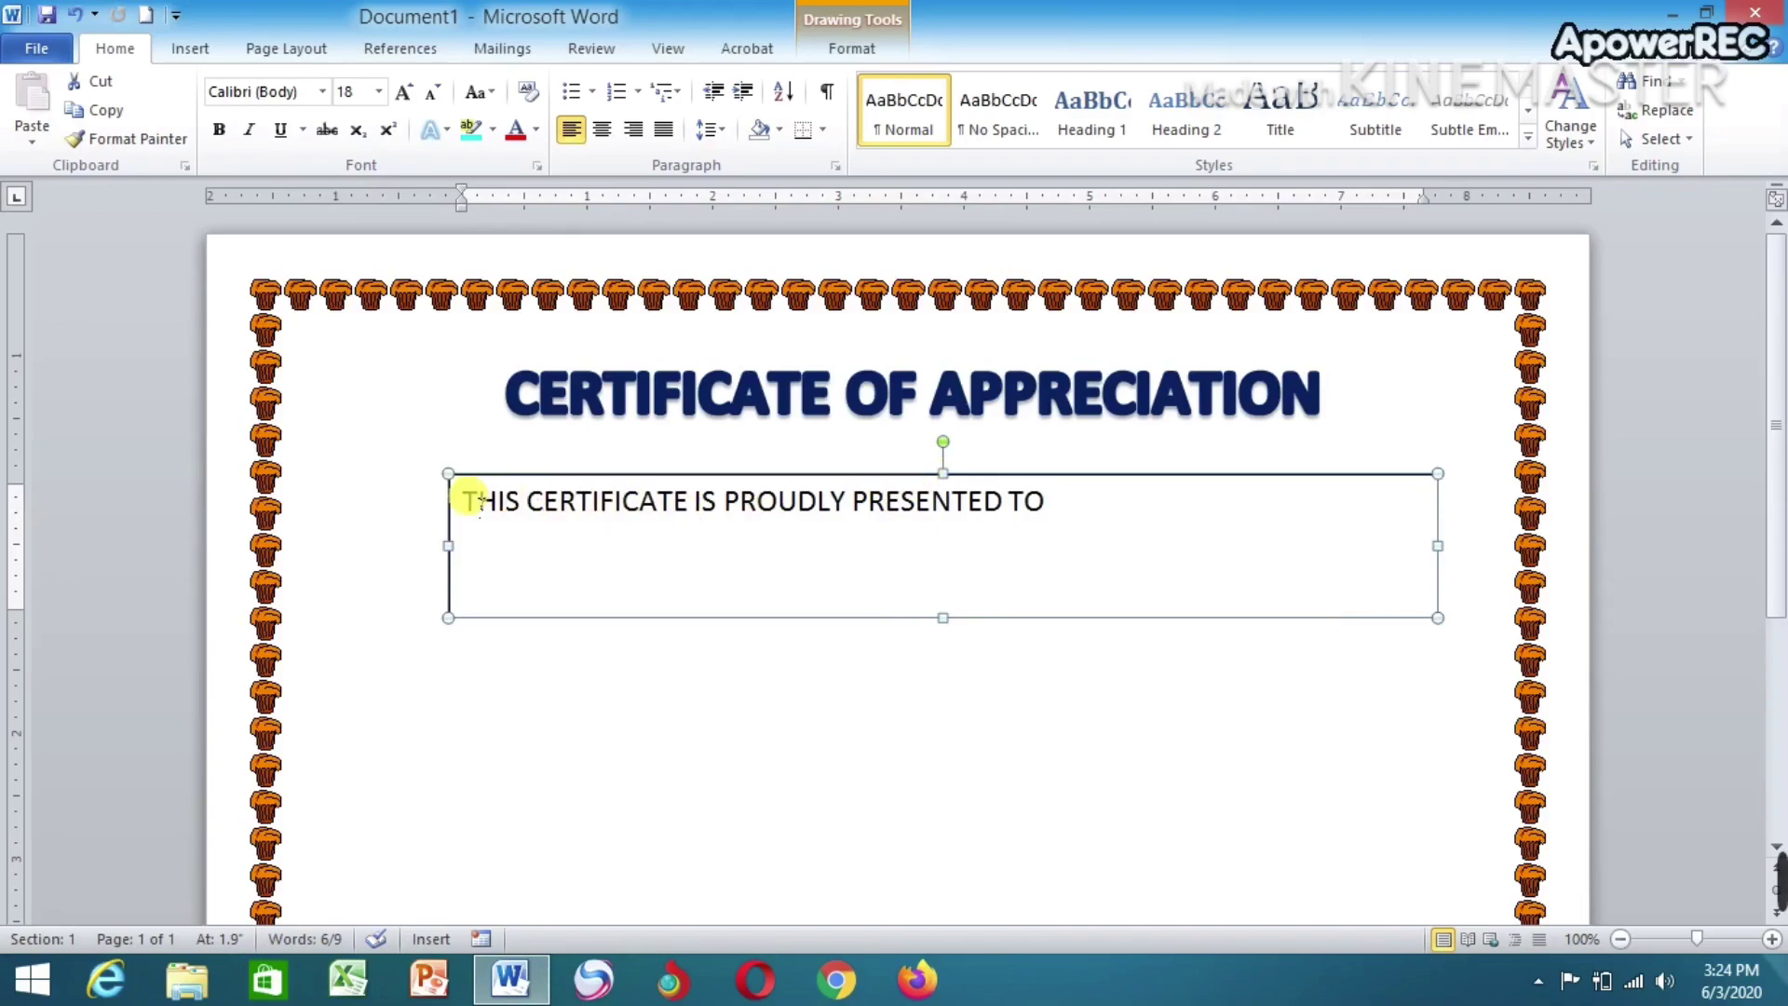
Bold the presentation line, nudge the box up, and start a new line below it
click(471, 500)
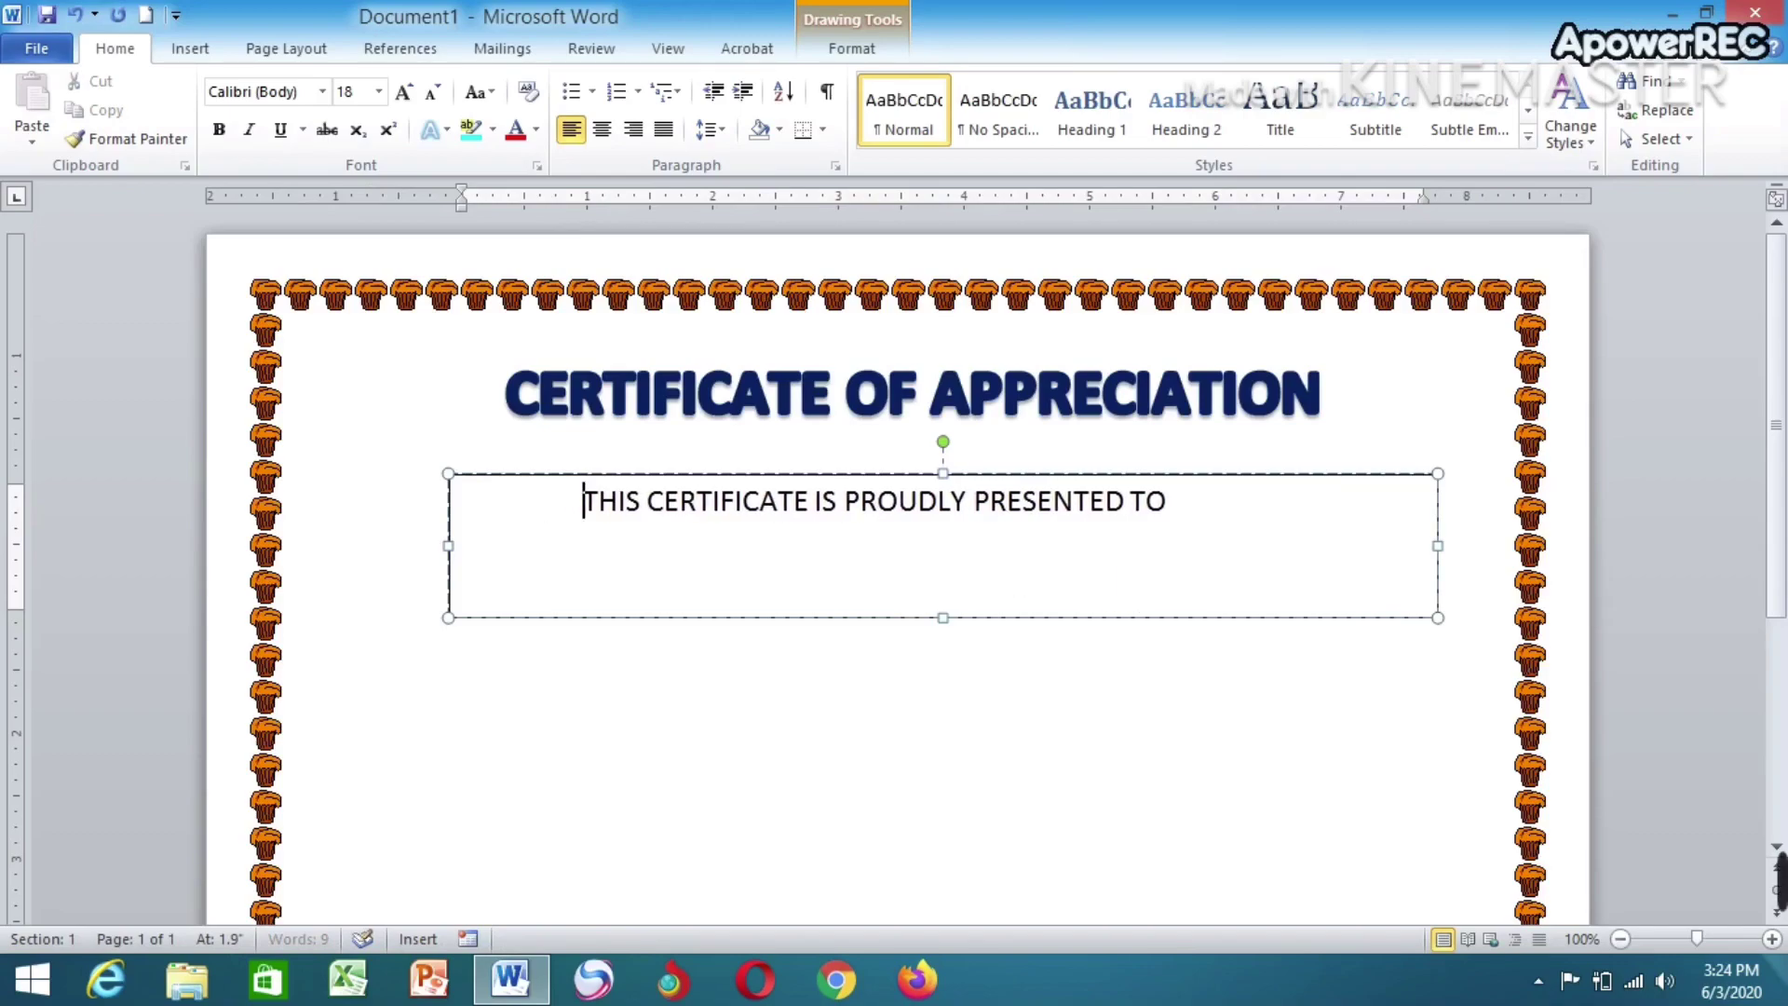
drag(1248, 524, 615, 479)
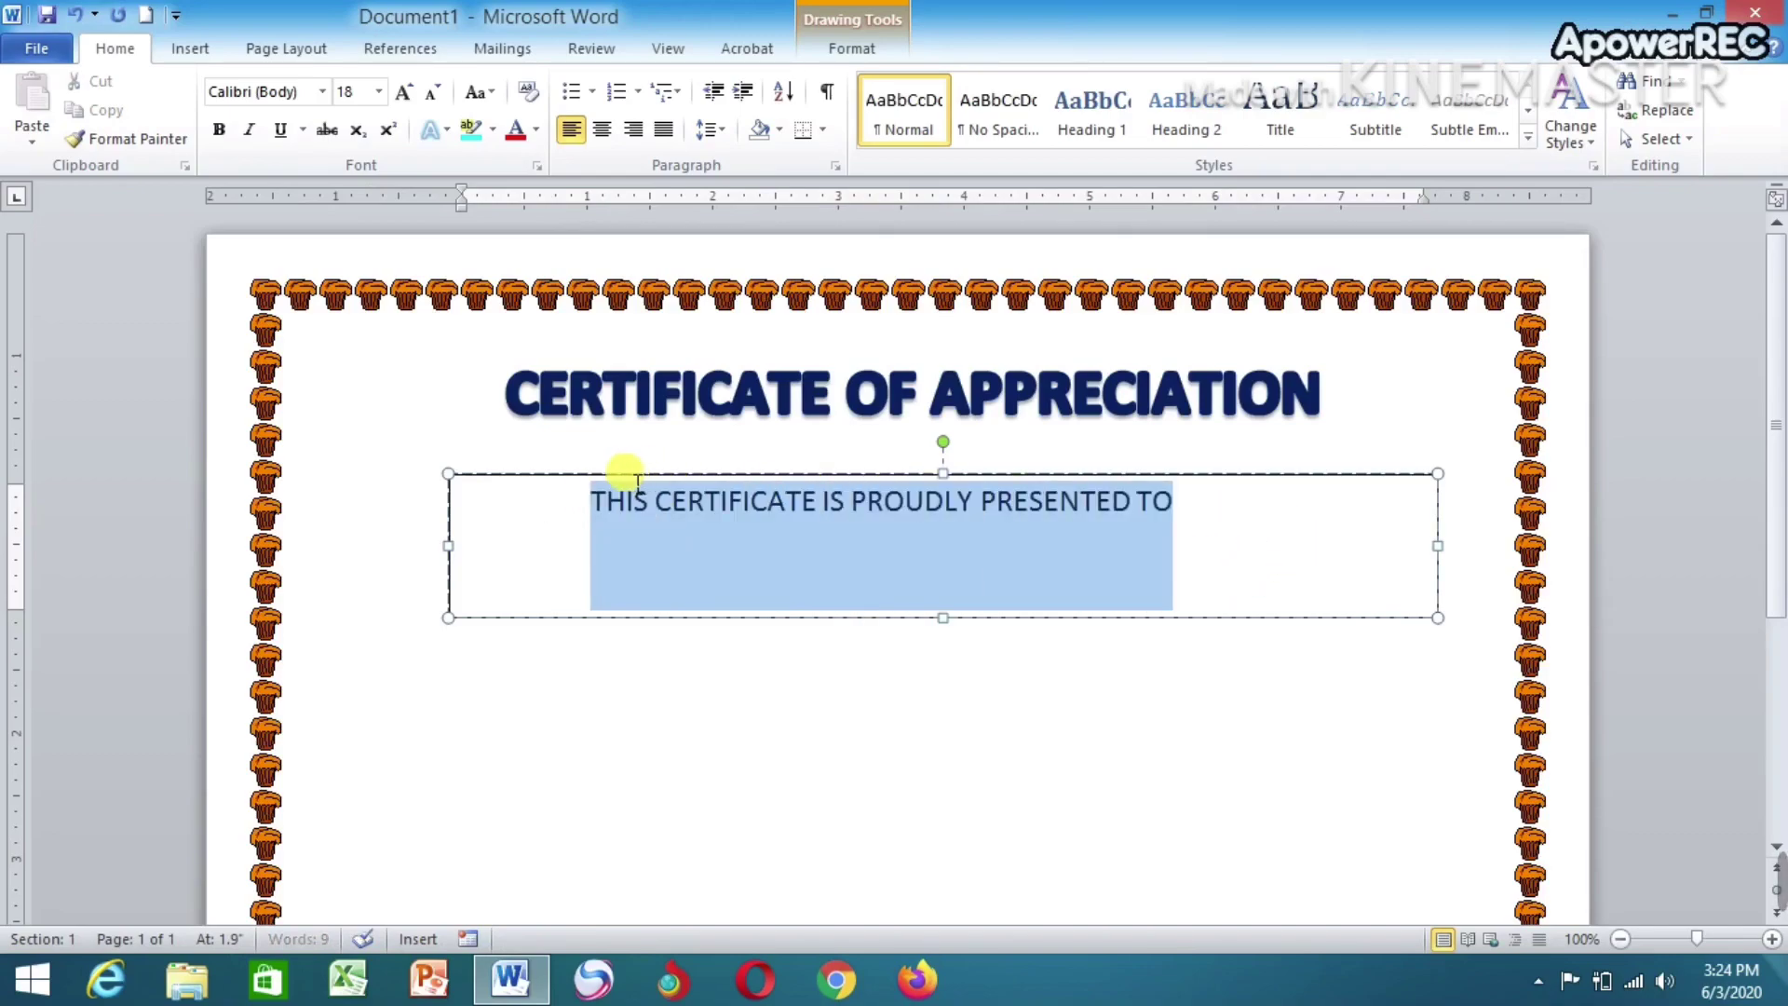
click(217, 135)
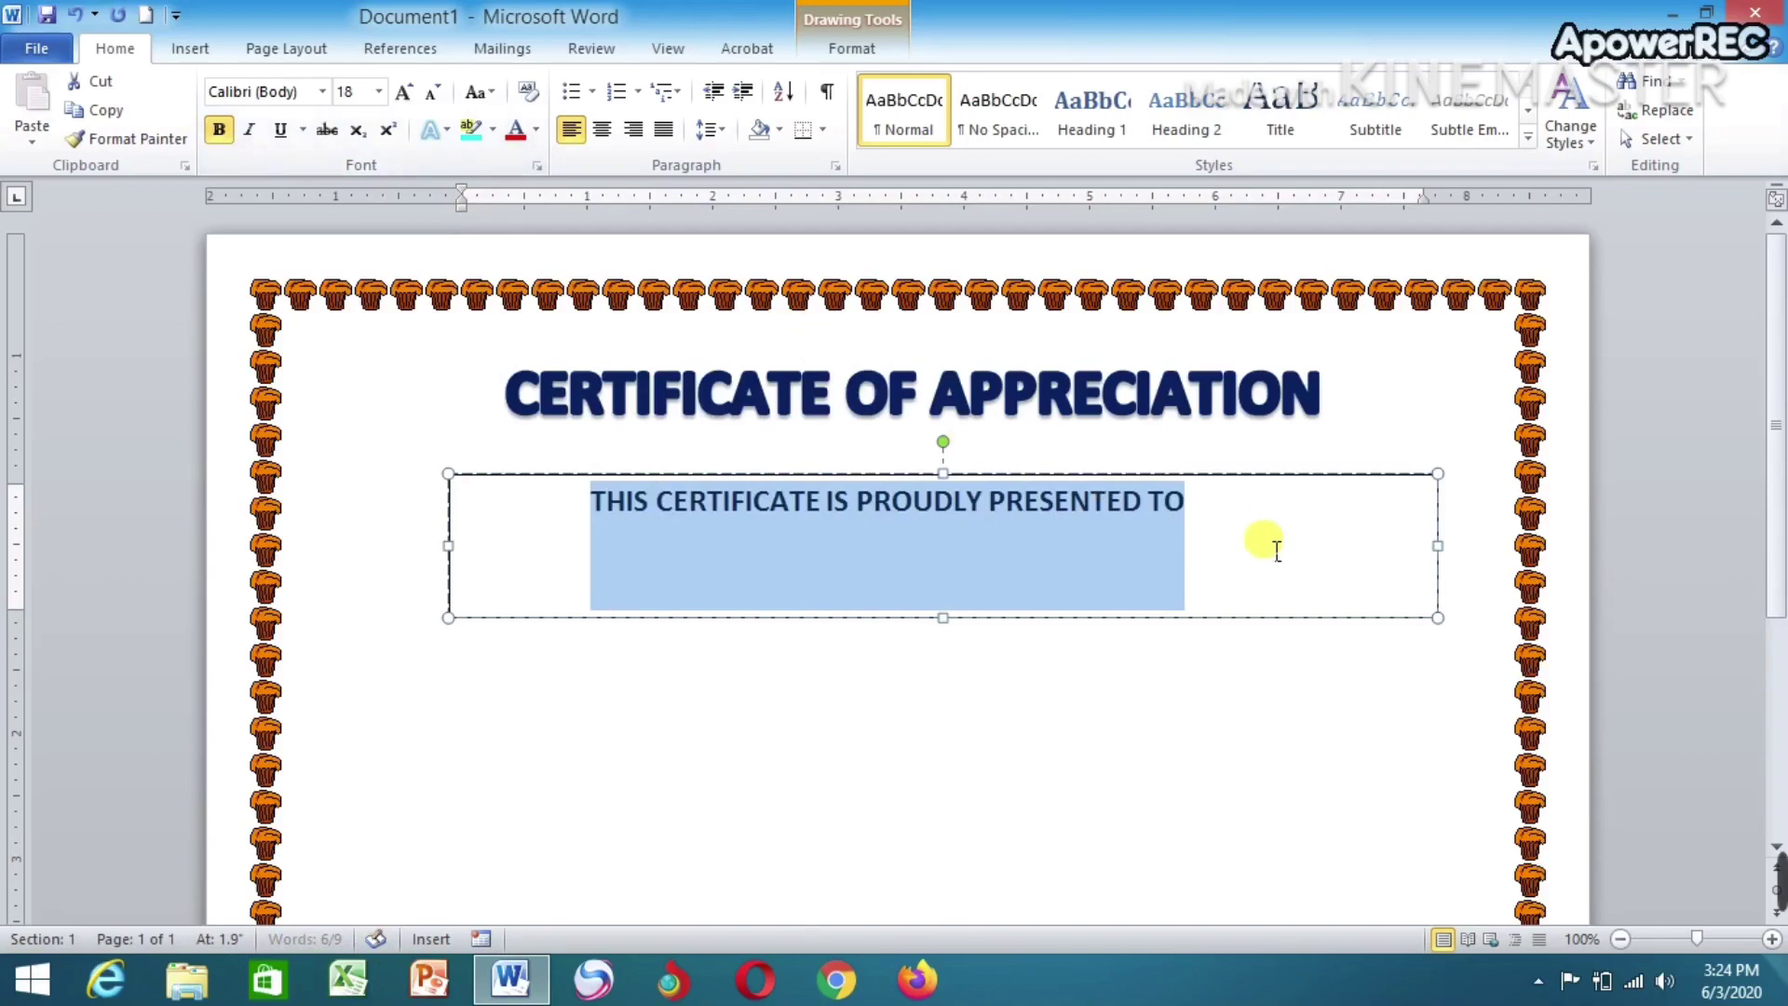
click(1257, 531)
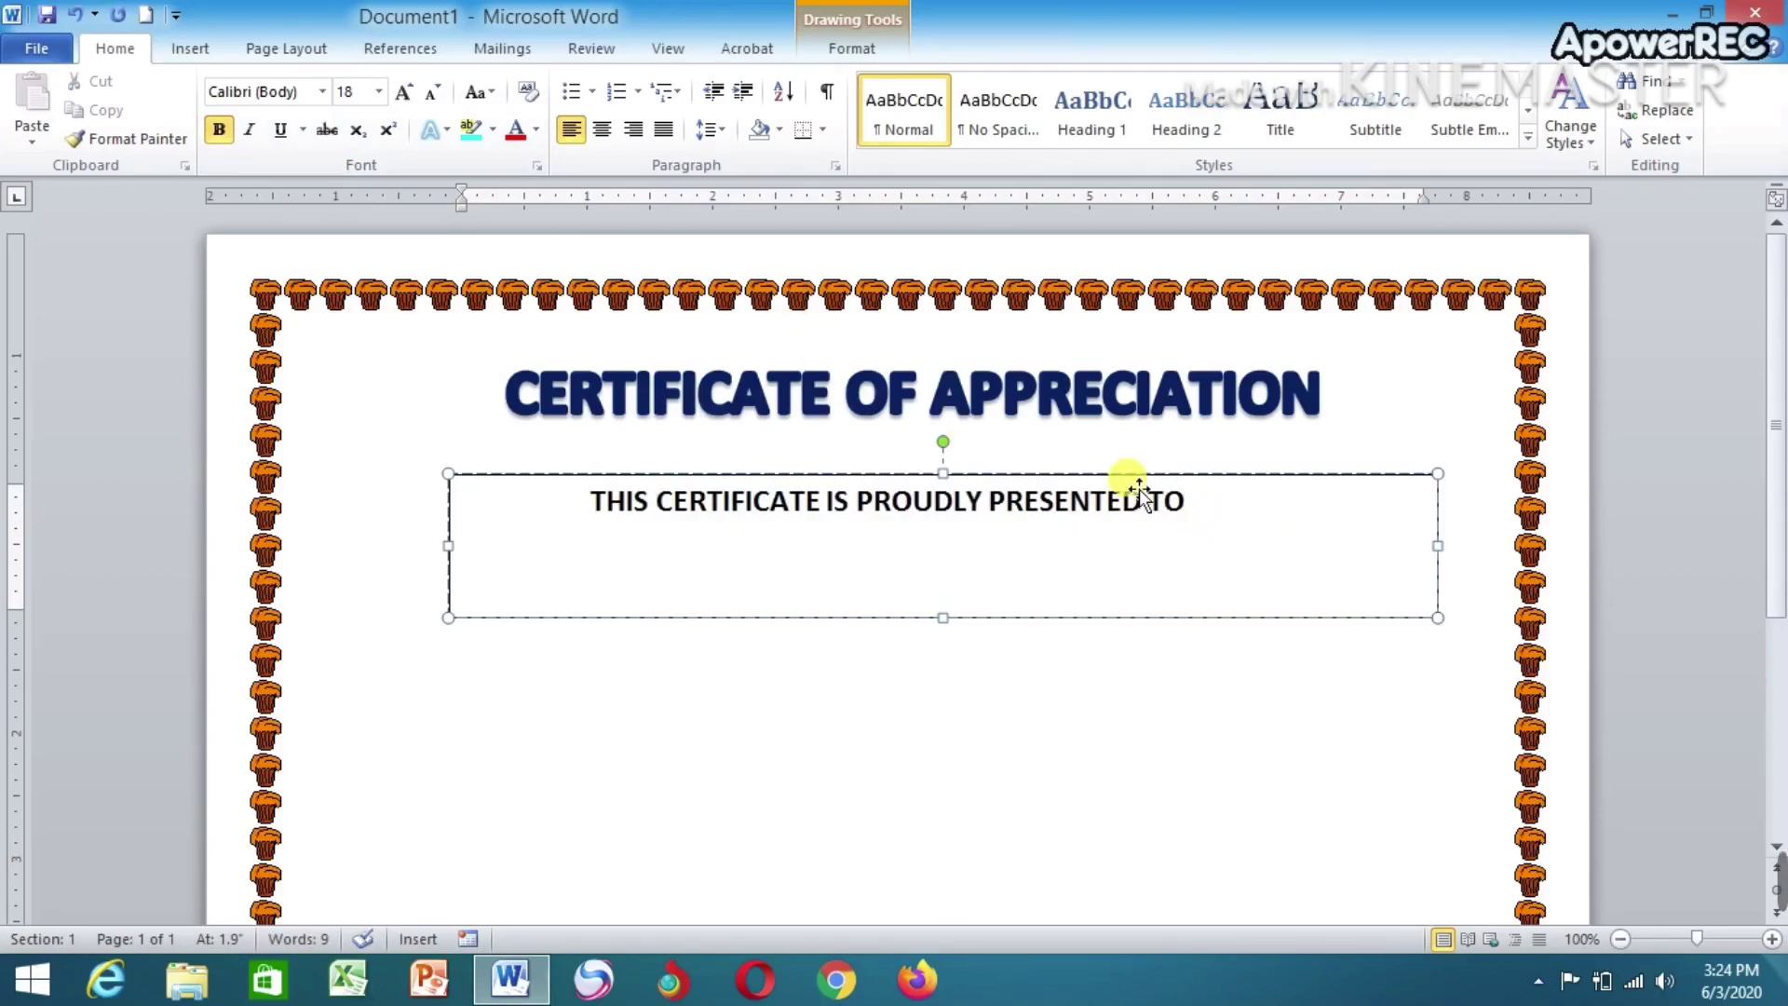
drag(1138, 489, 1145, 473)
click(1247, 507)
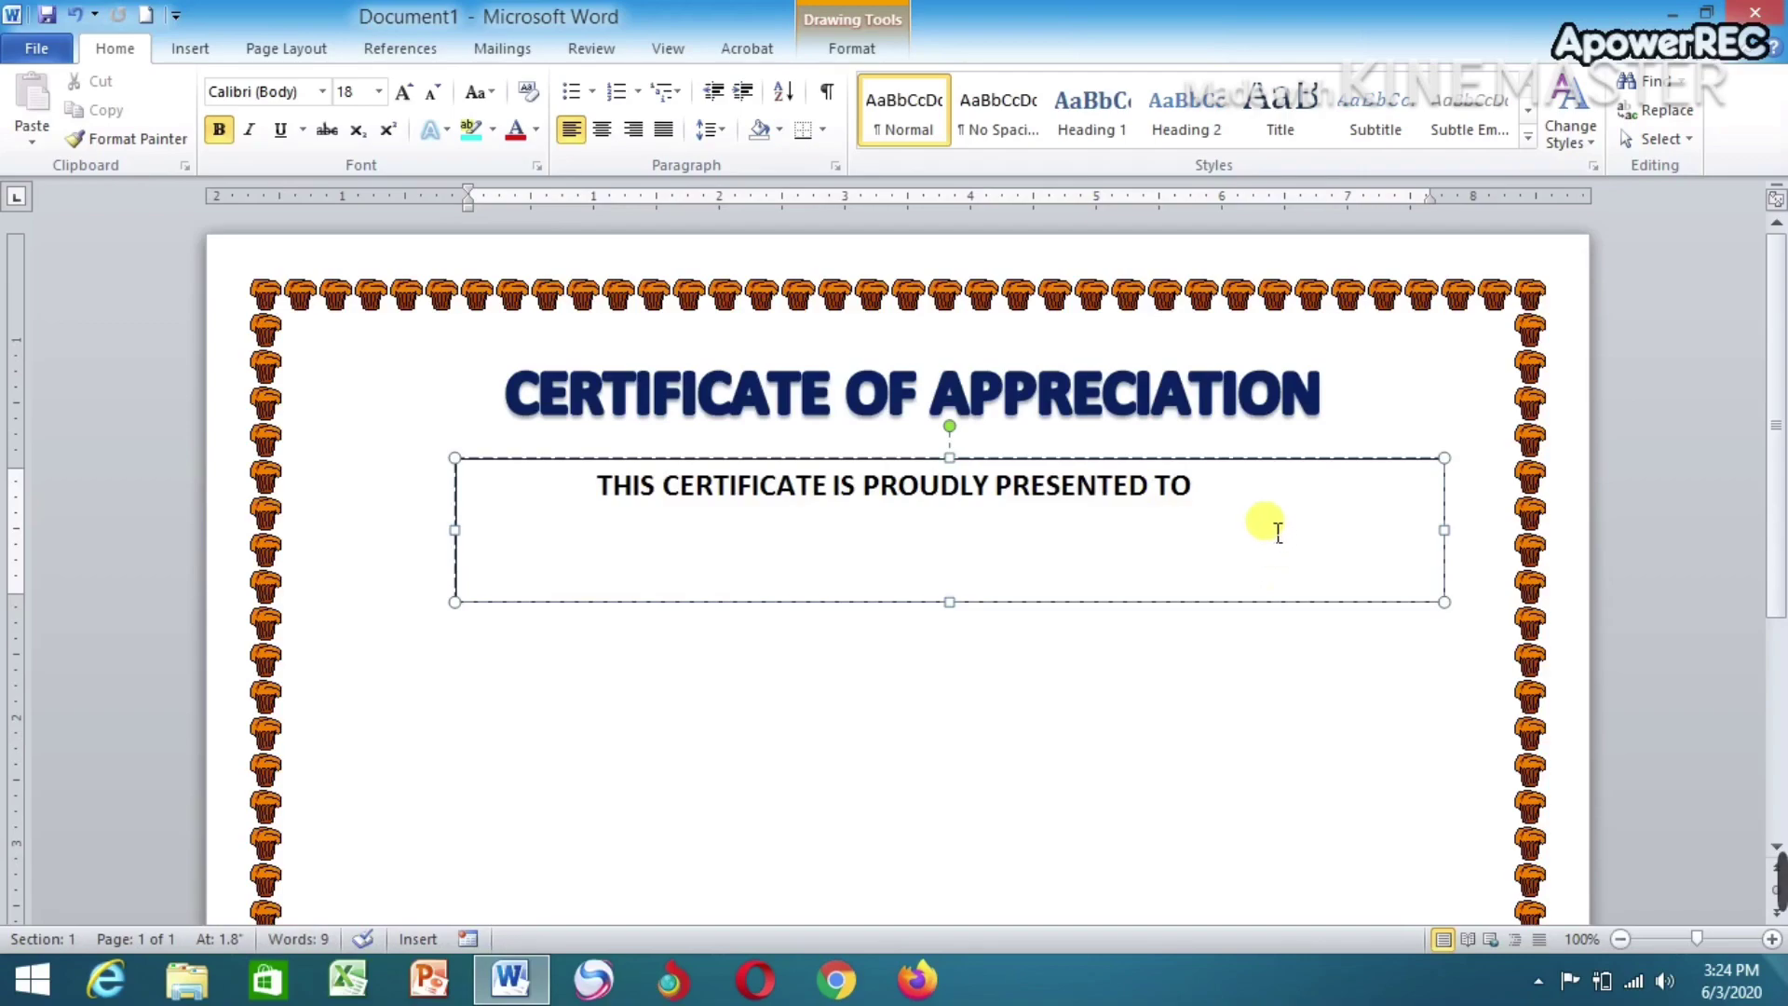
key(Return)
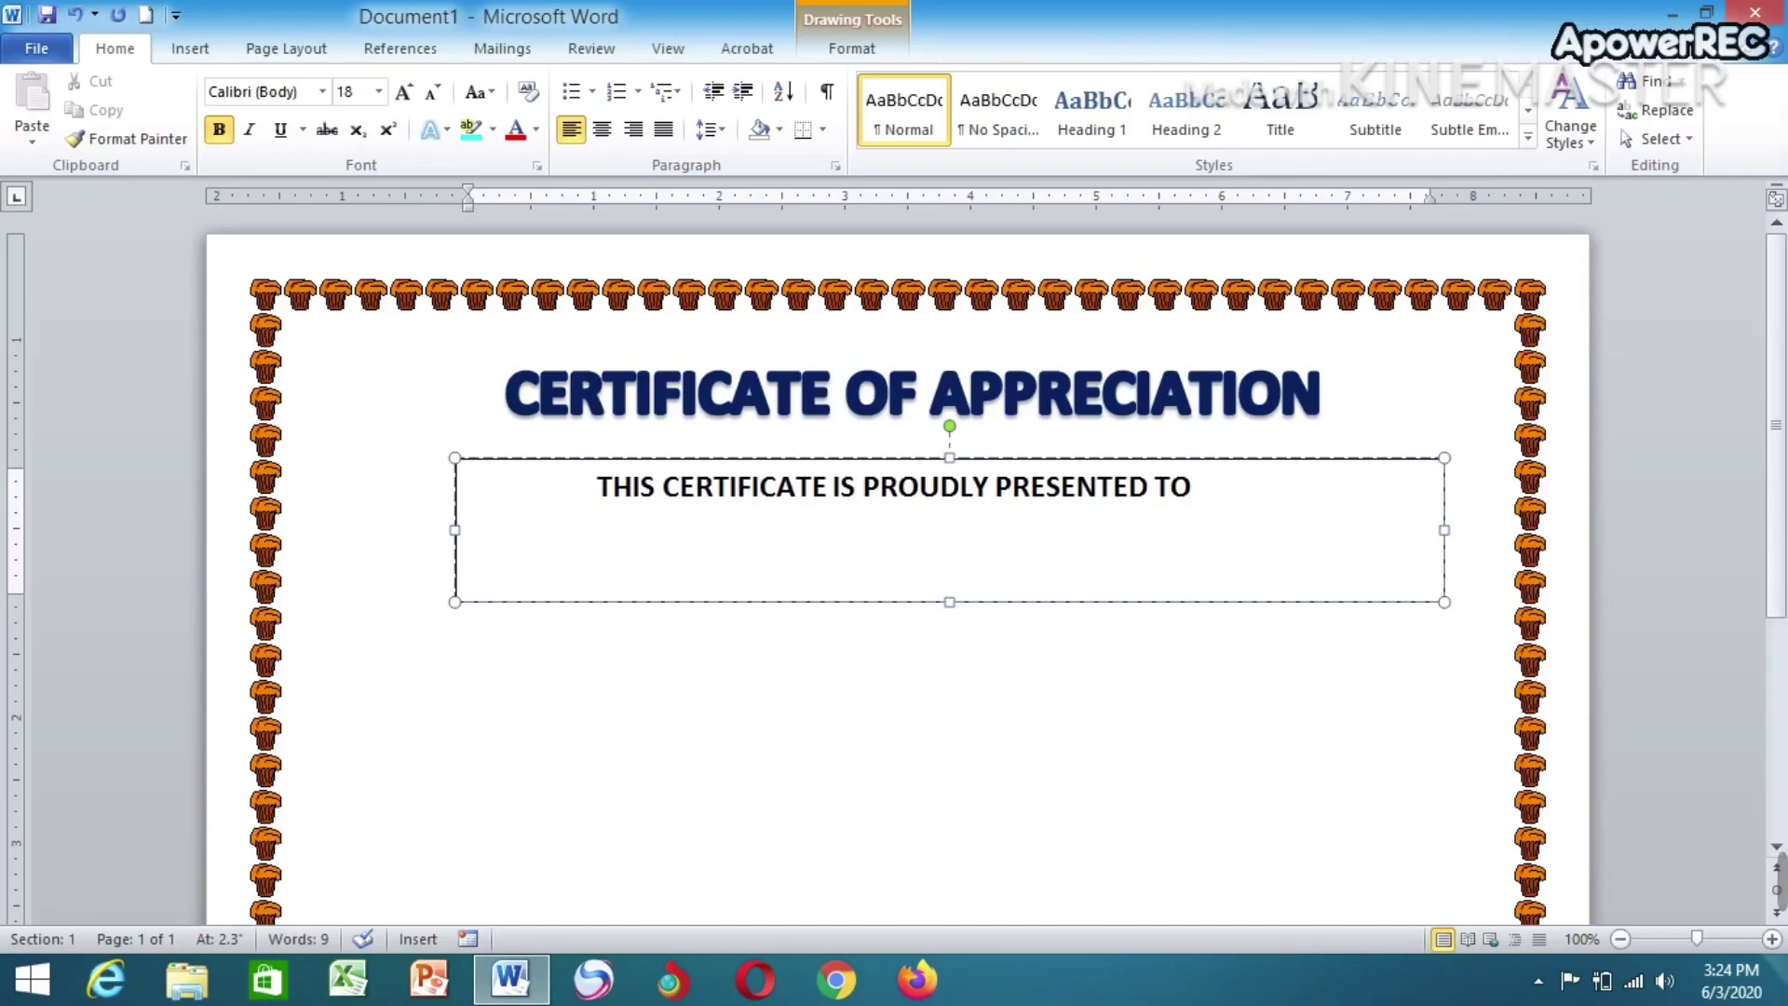
Type the recipient's full name in capitals on the new line
text(u)
key(BackSpace)
text(U)
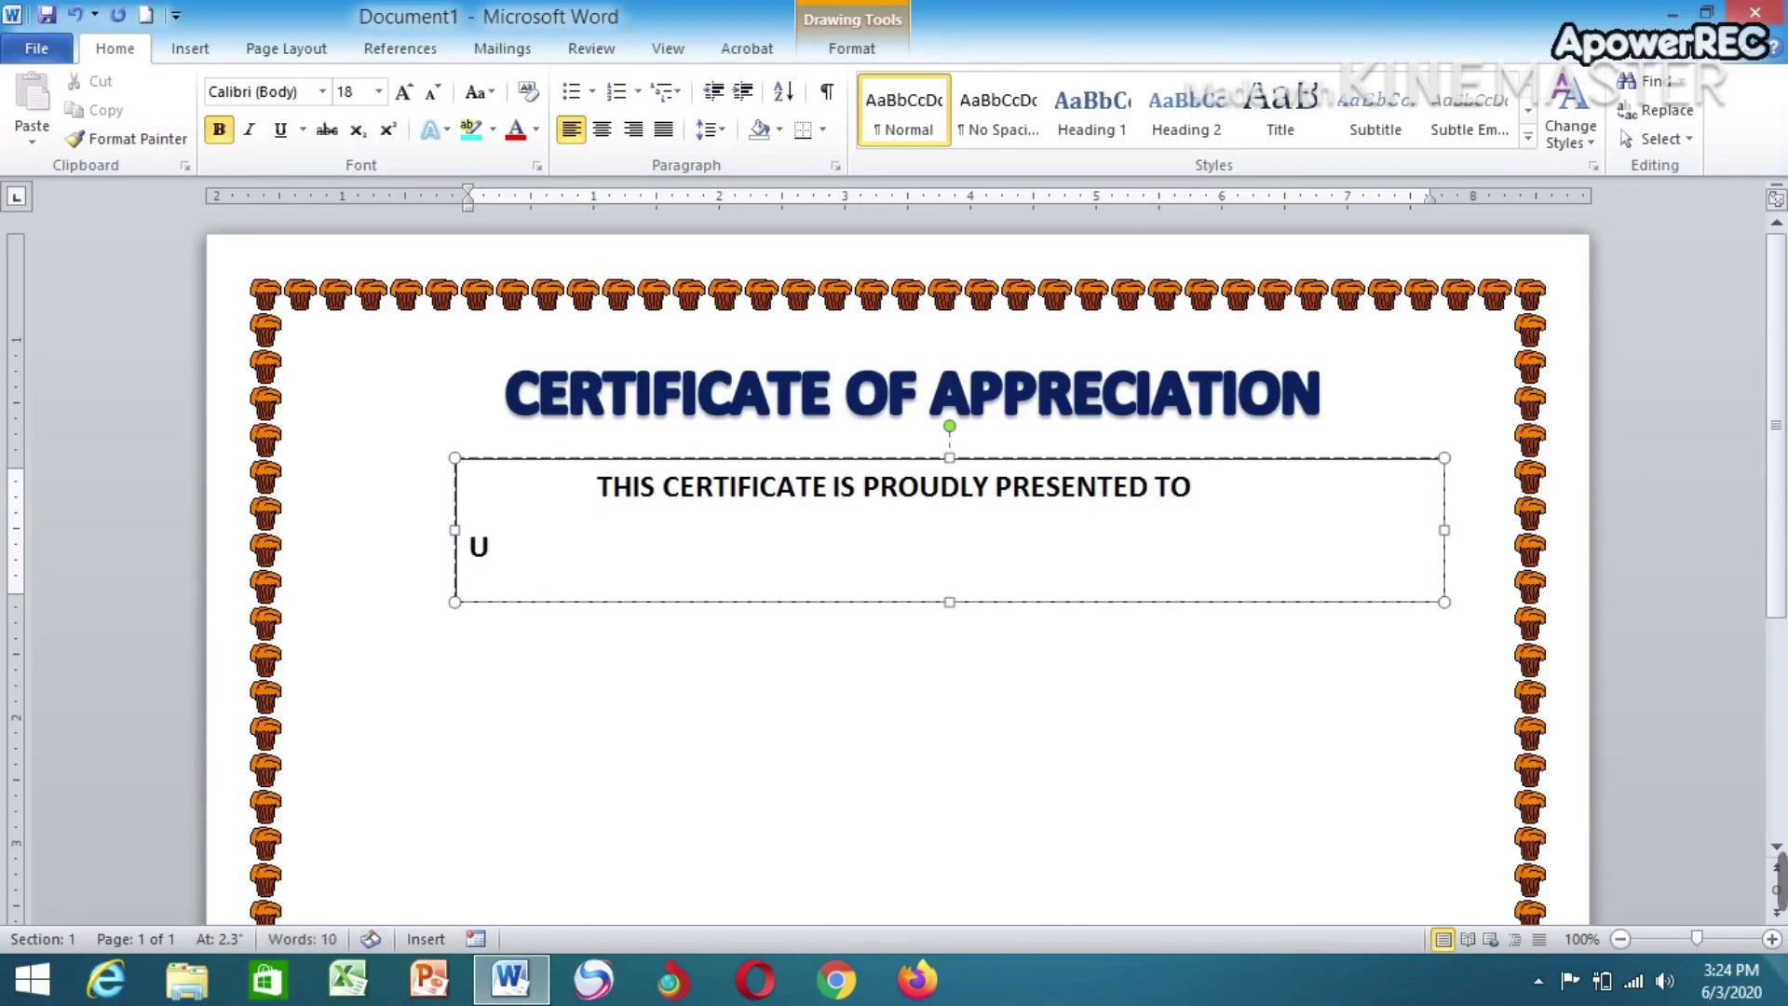
text(GOCHUK)
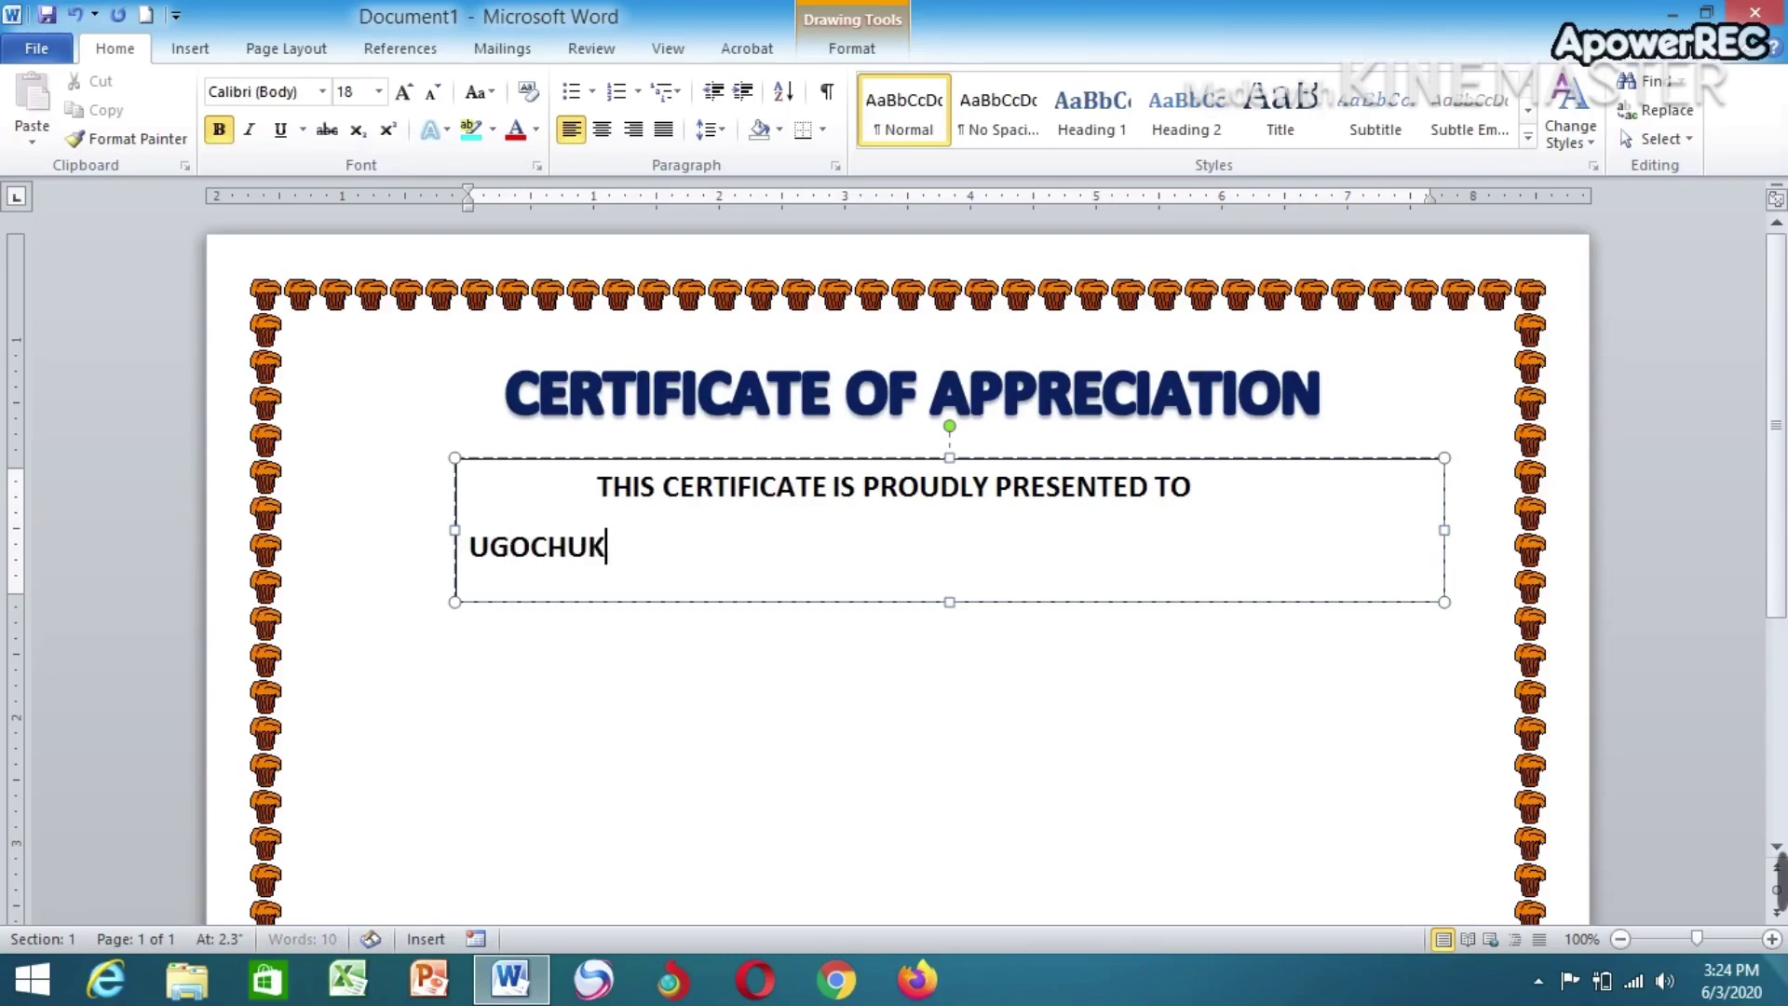
text(WU DA)
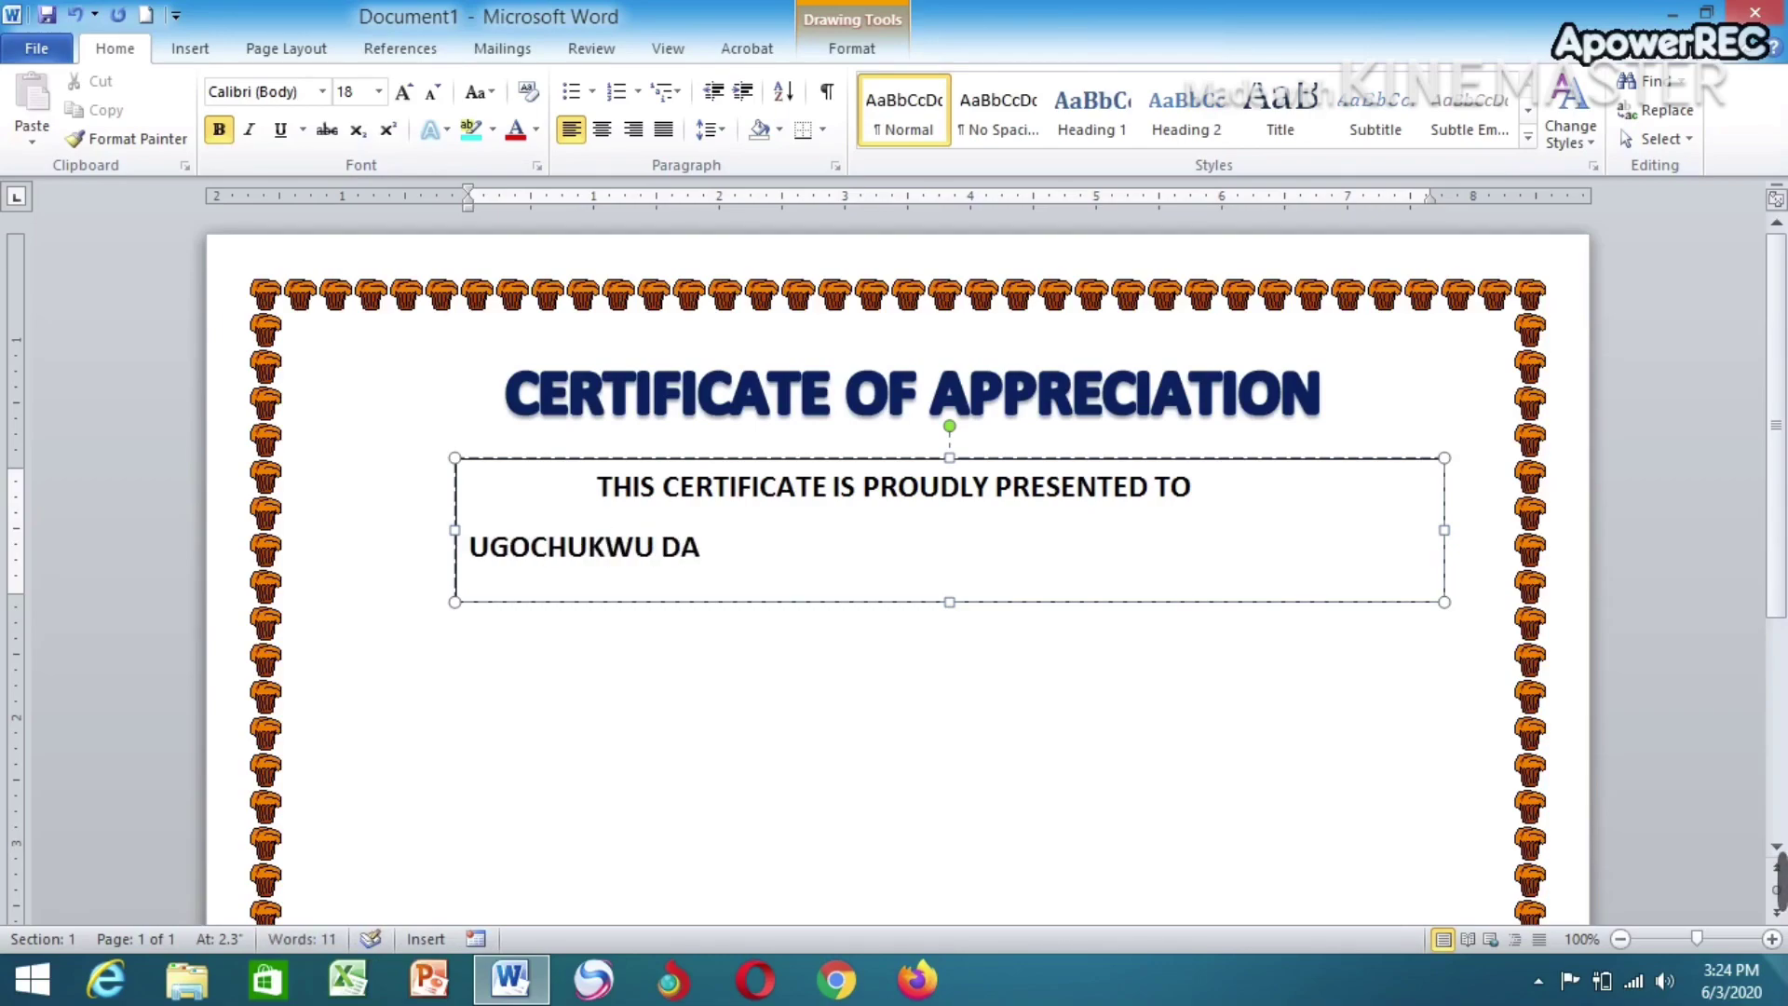
text(NIEL)
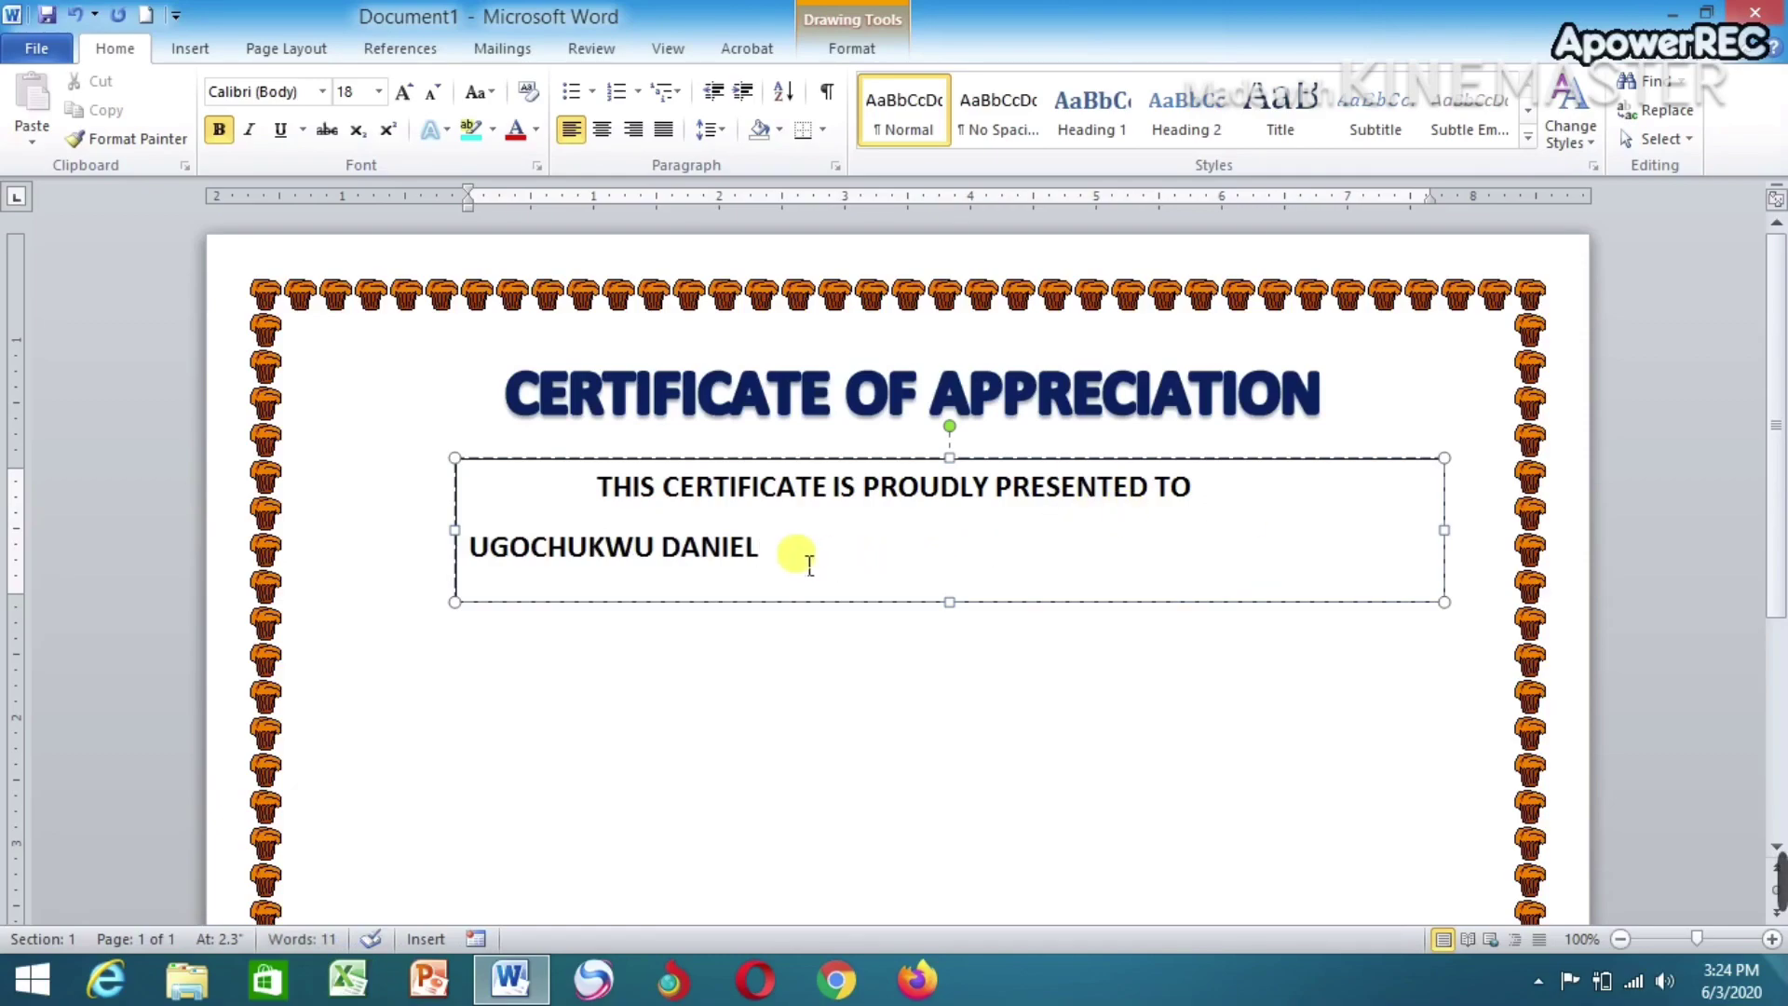
Centre the name line and shift the text box slightly left
drag(785, 551, 435, 555)
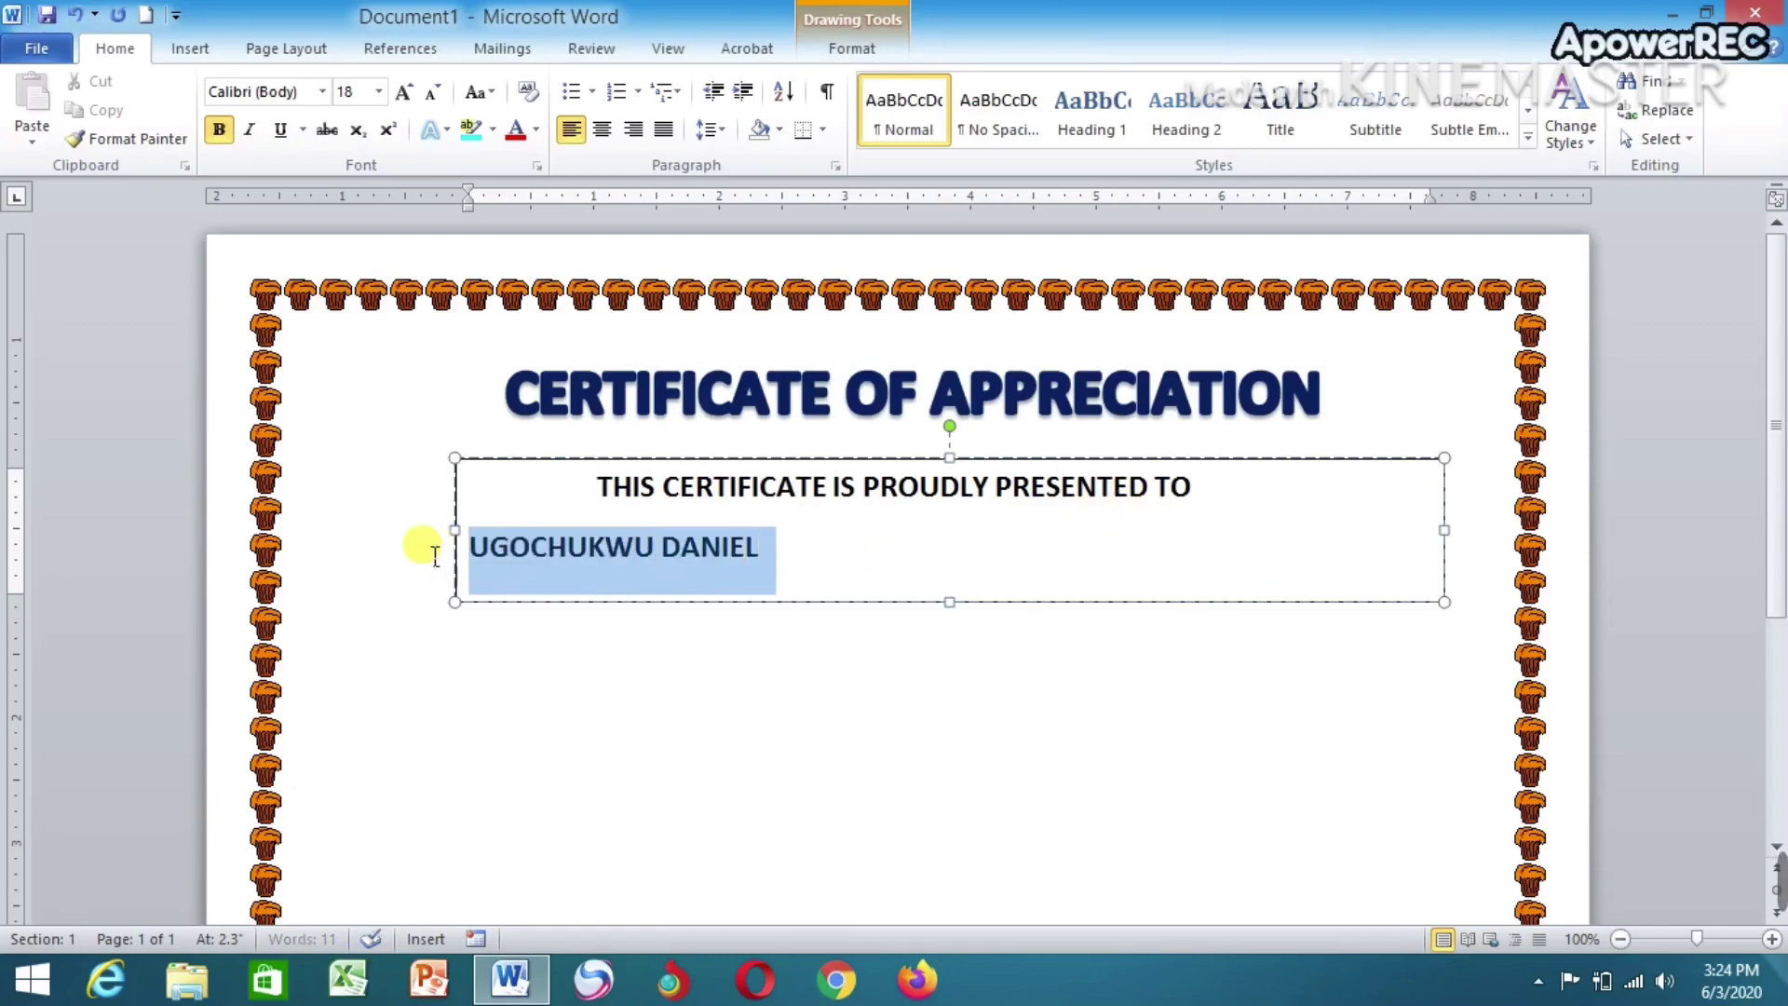
click(604, 130)
click(1171, 564)
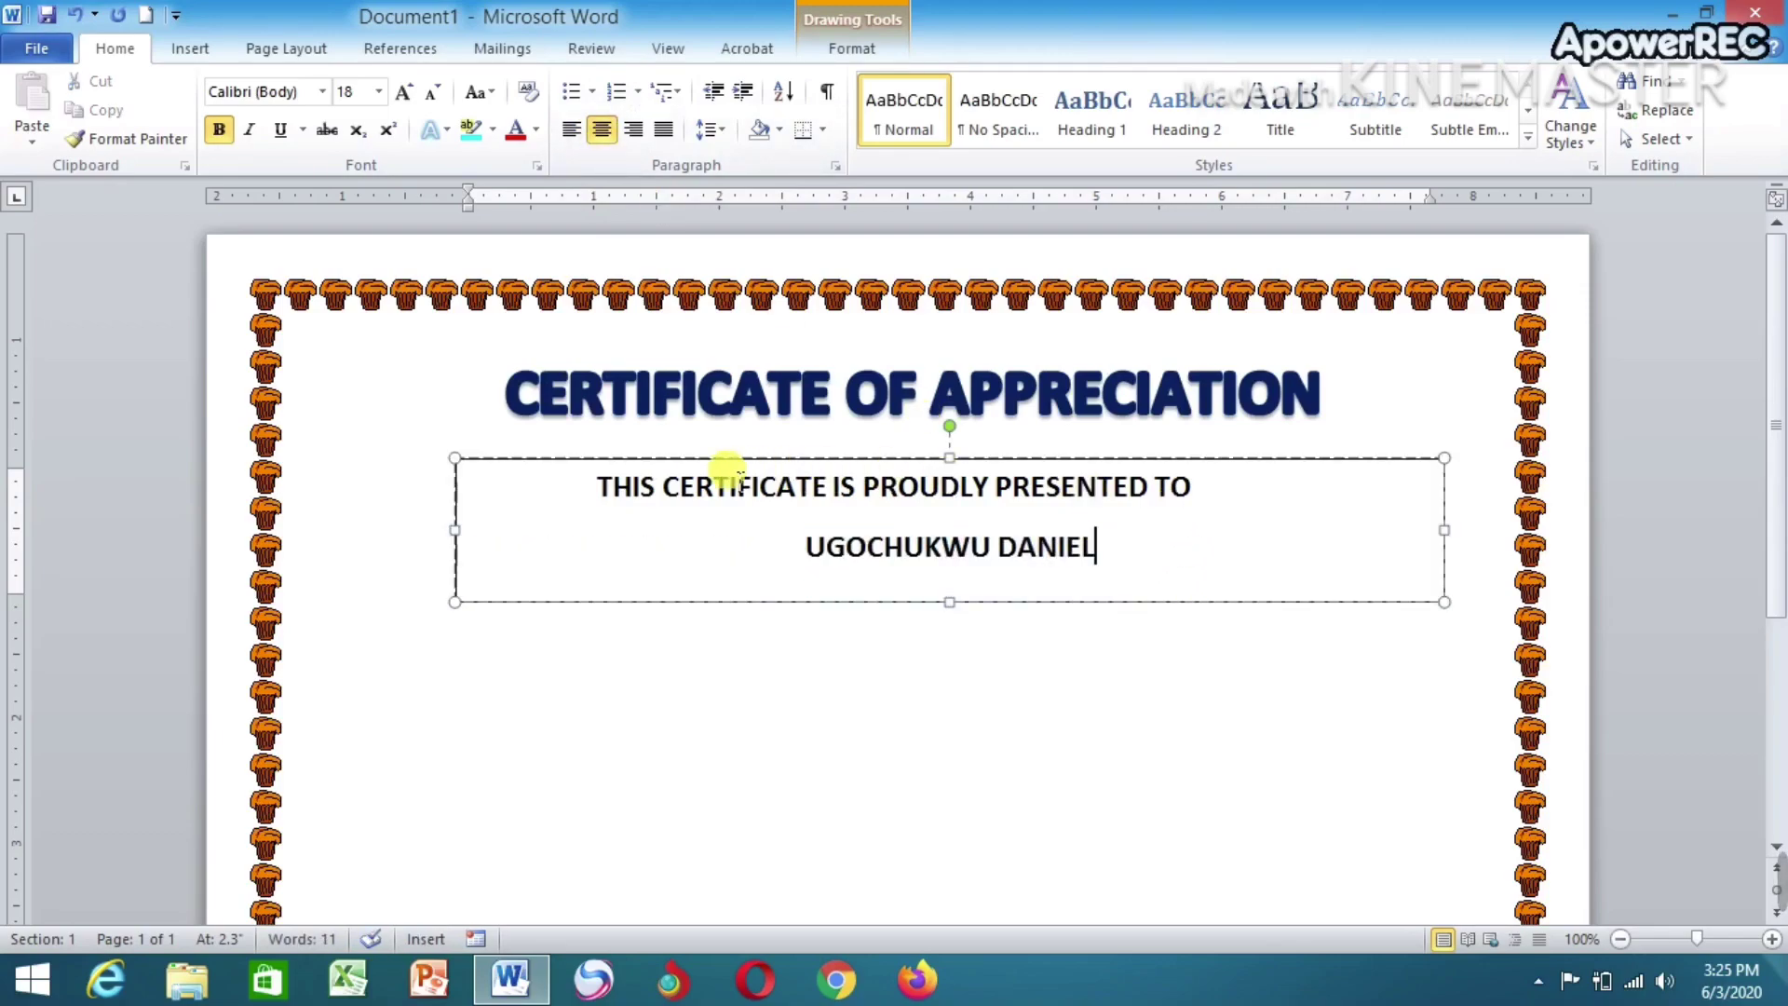
click(588, 486)
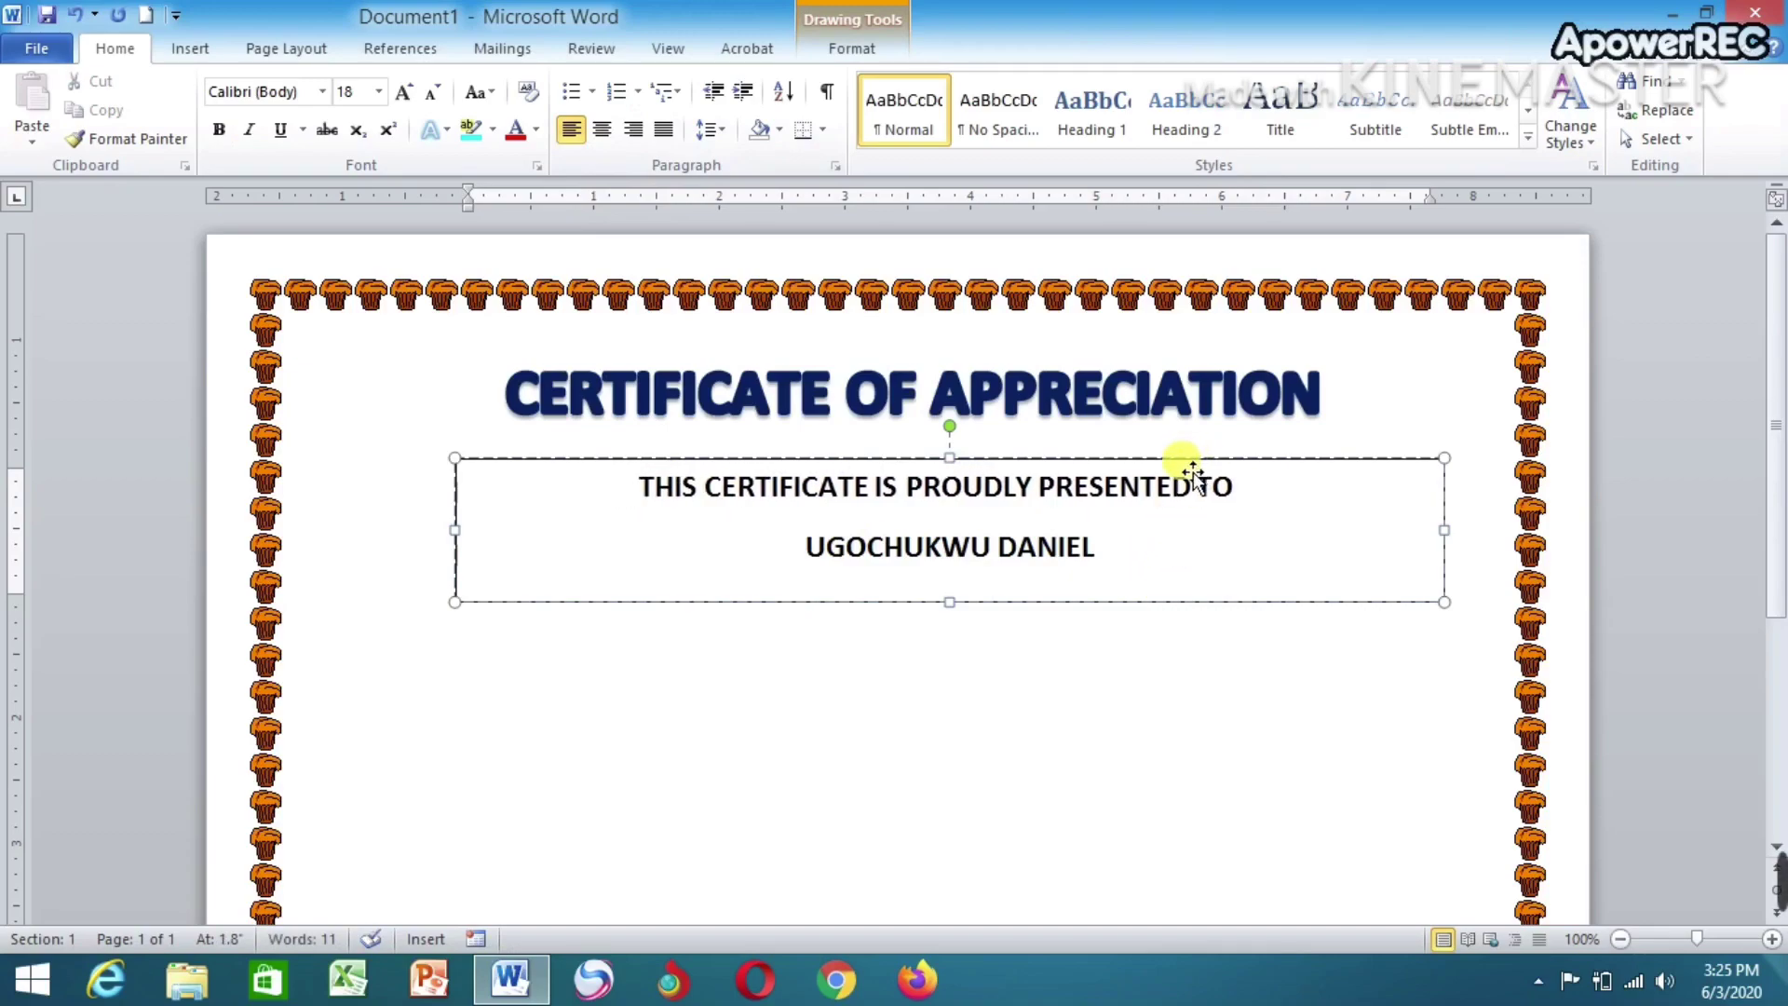
drag(1193, 475, 1172, 475)
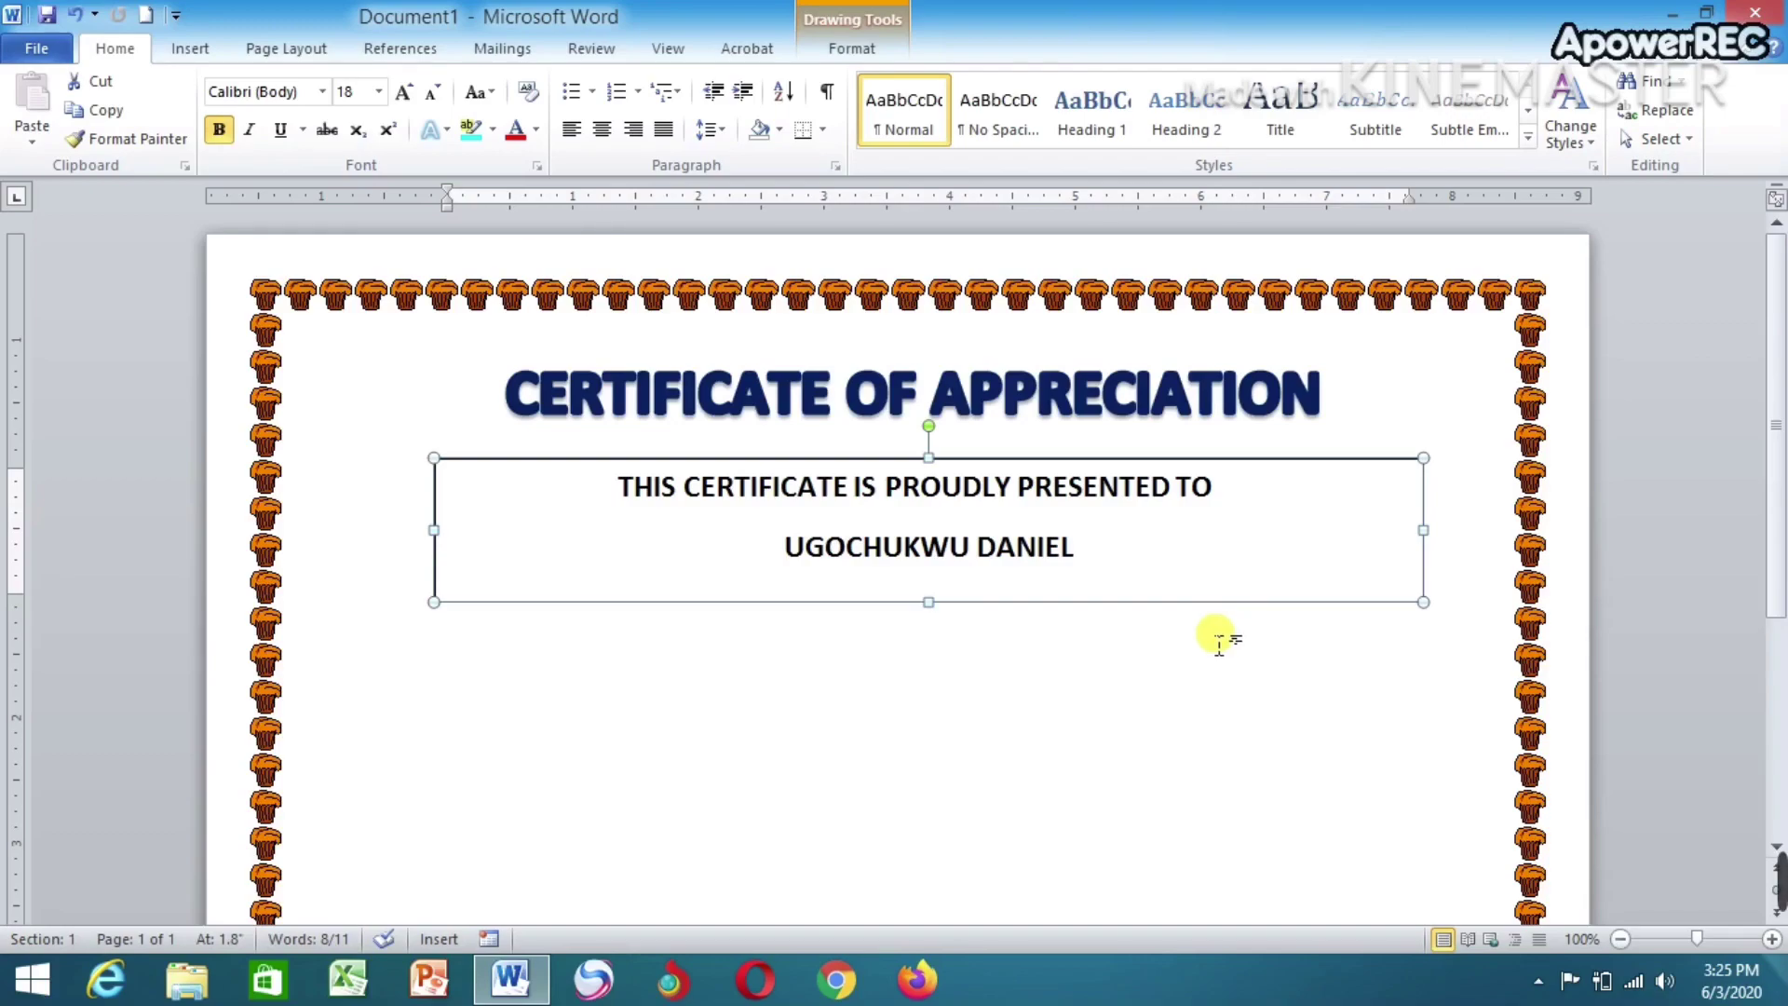
Enlarge the text box and type 'Lorem Ipsum dolor sit amet, consectetur adipiscing elit,' then a new line
click(1214, 562)
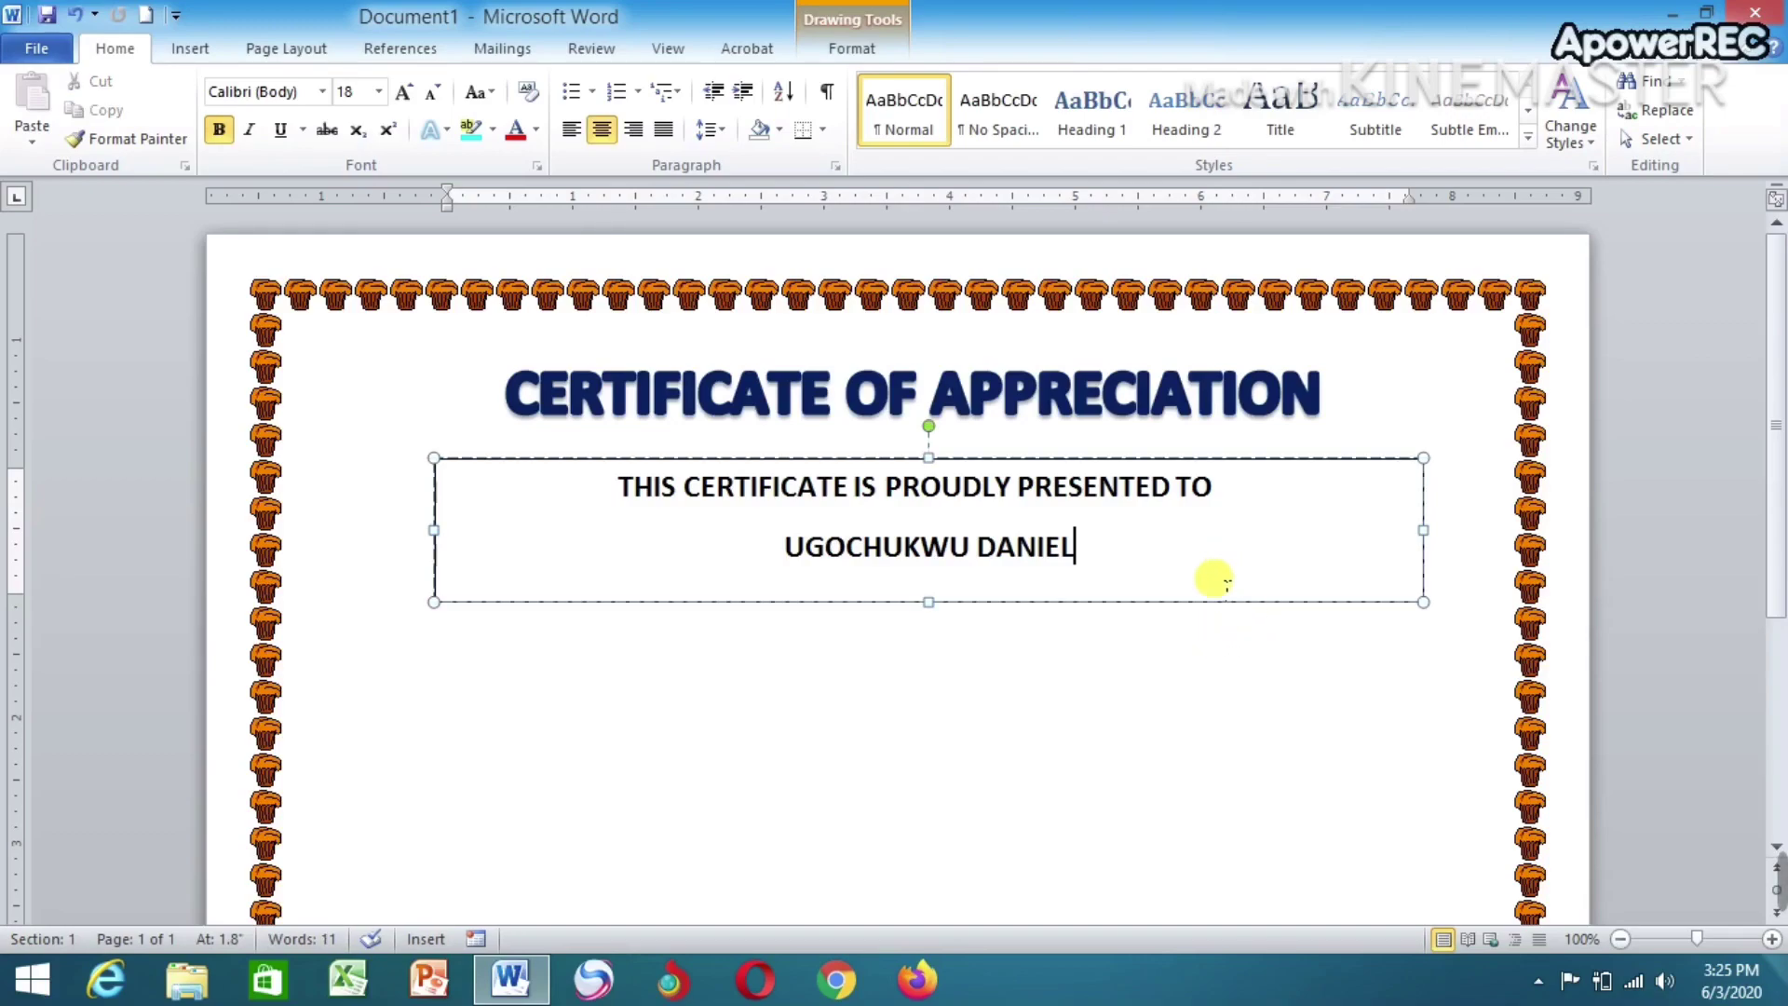
drag(929, 603, 969, 760)
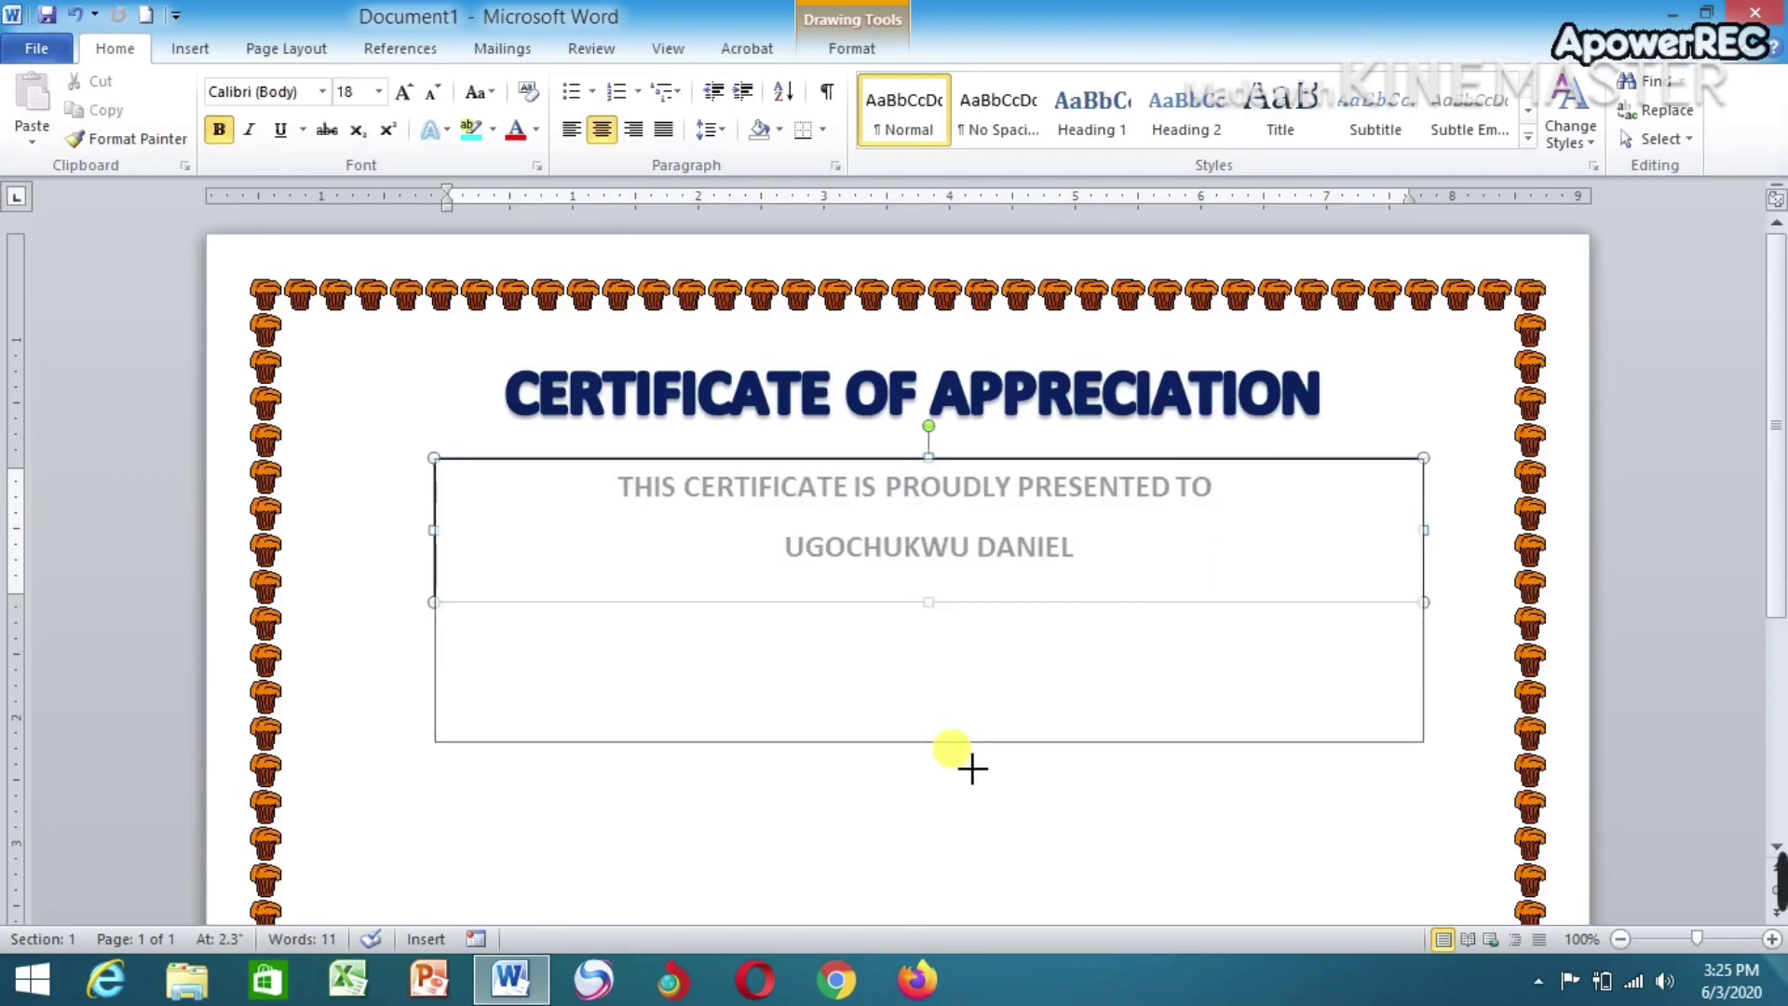
click(1105, 556)
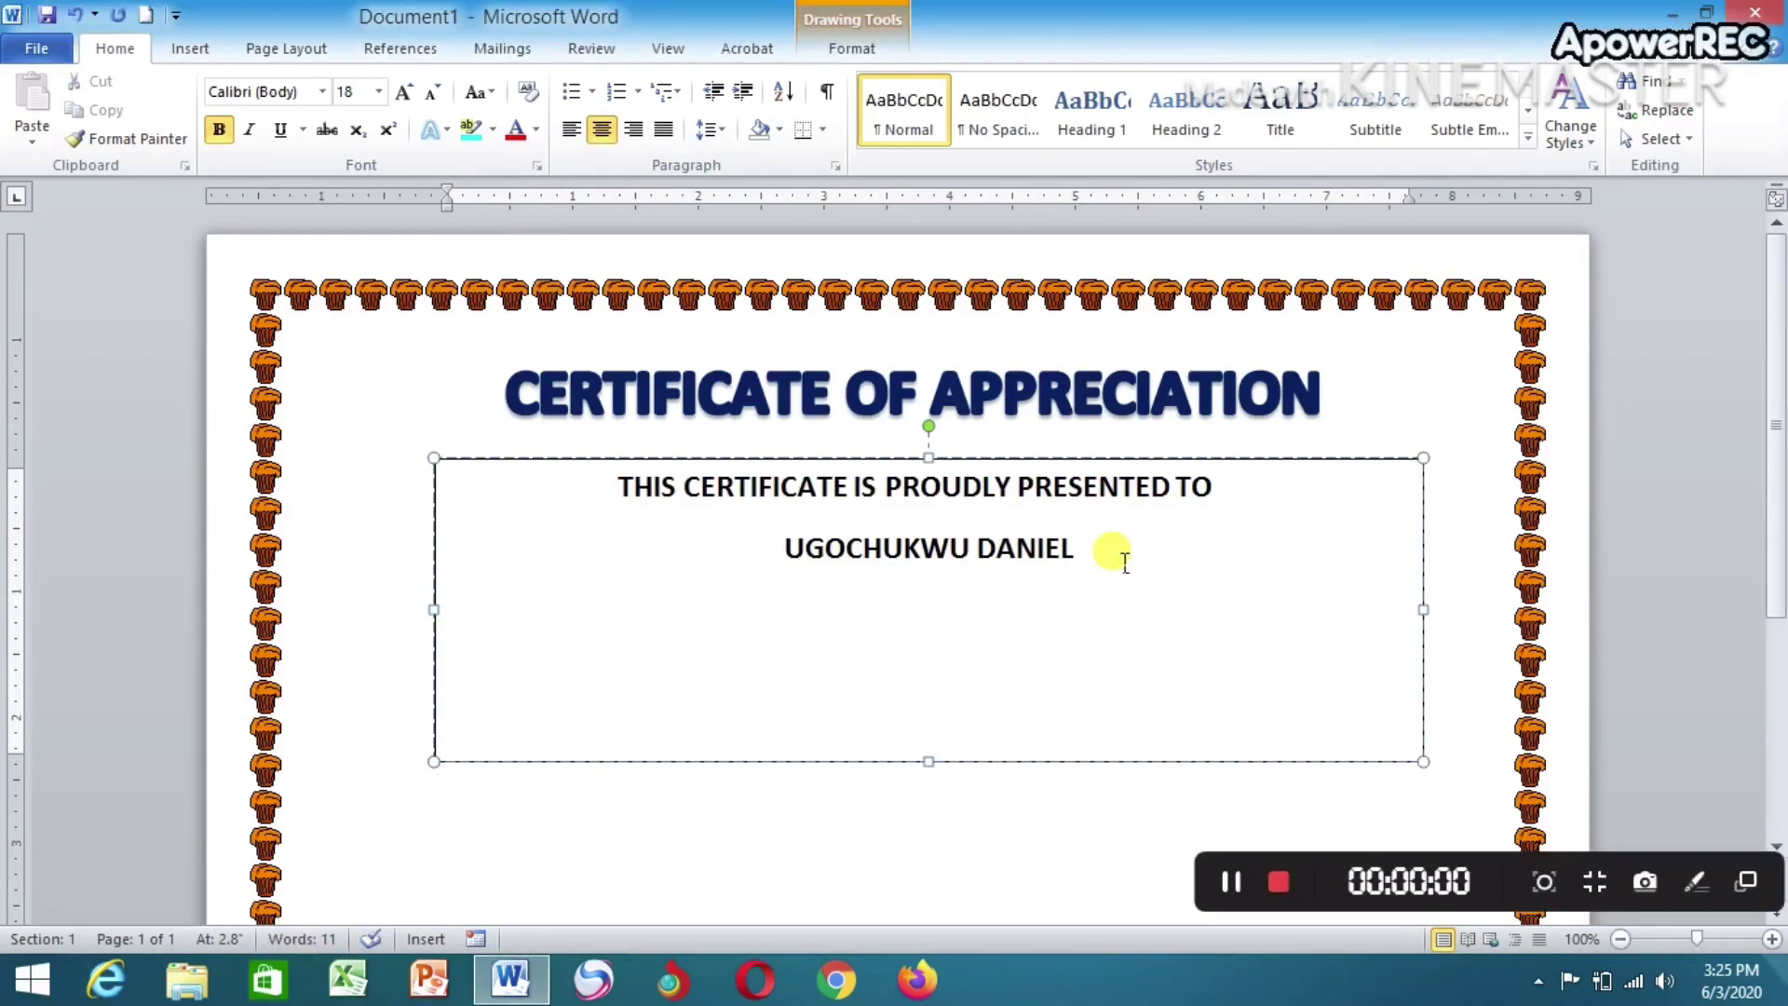
text(L)
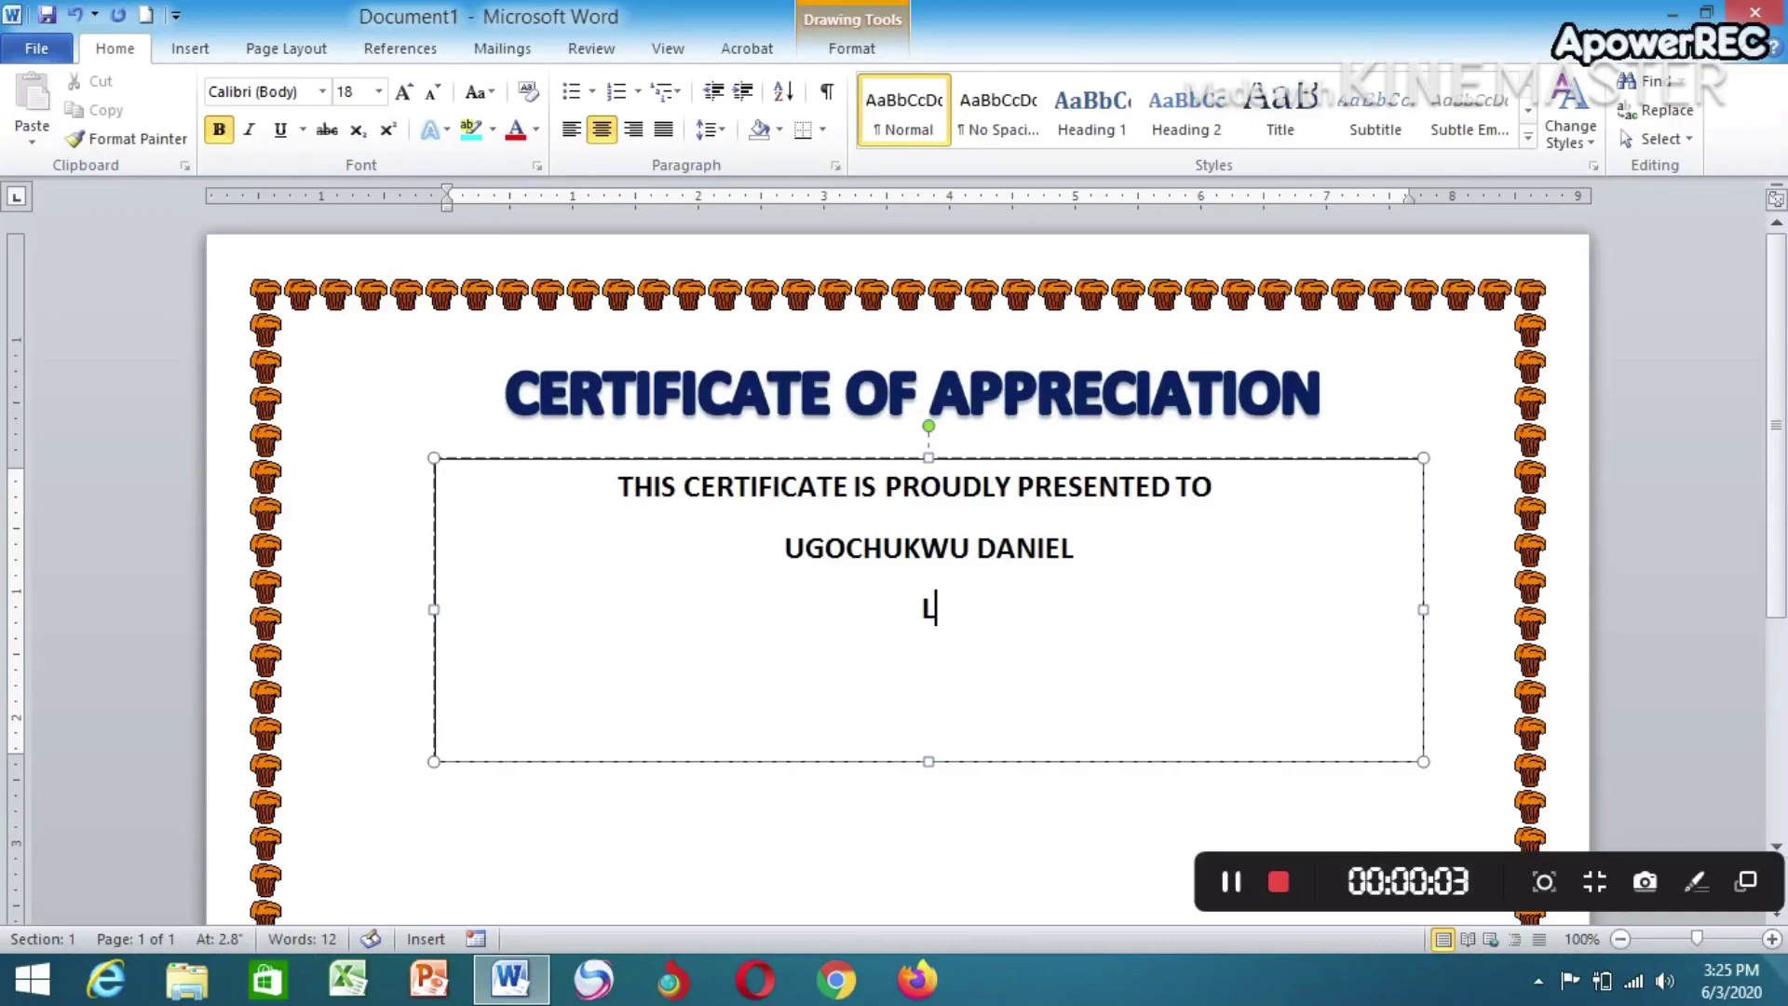
text(o)
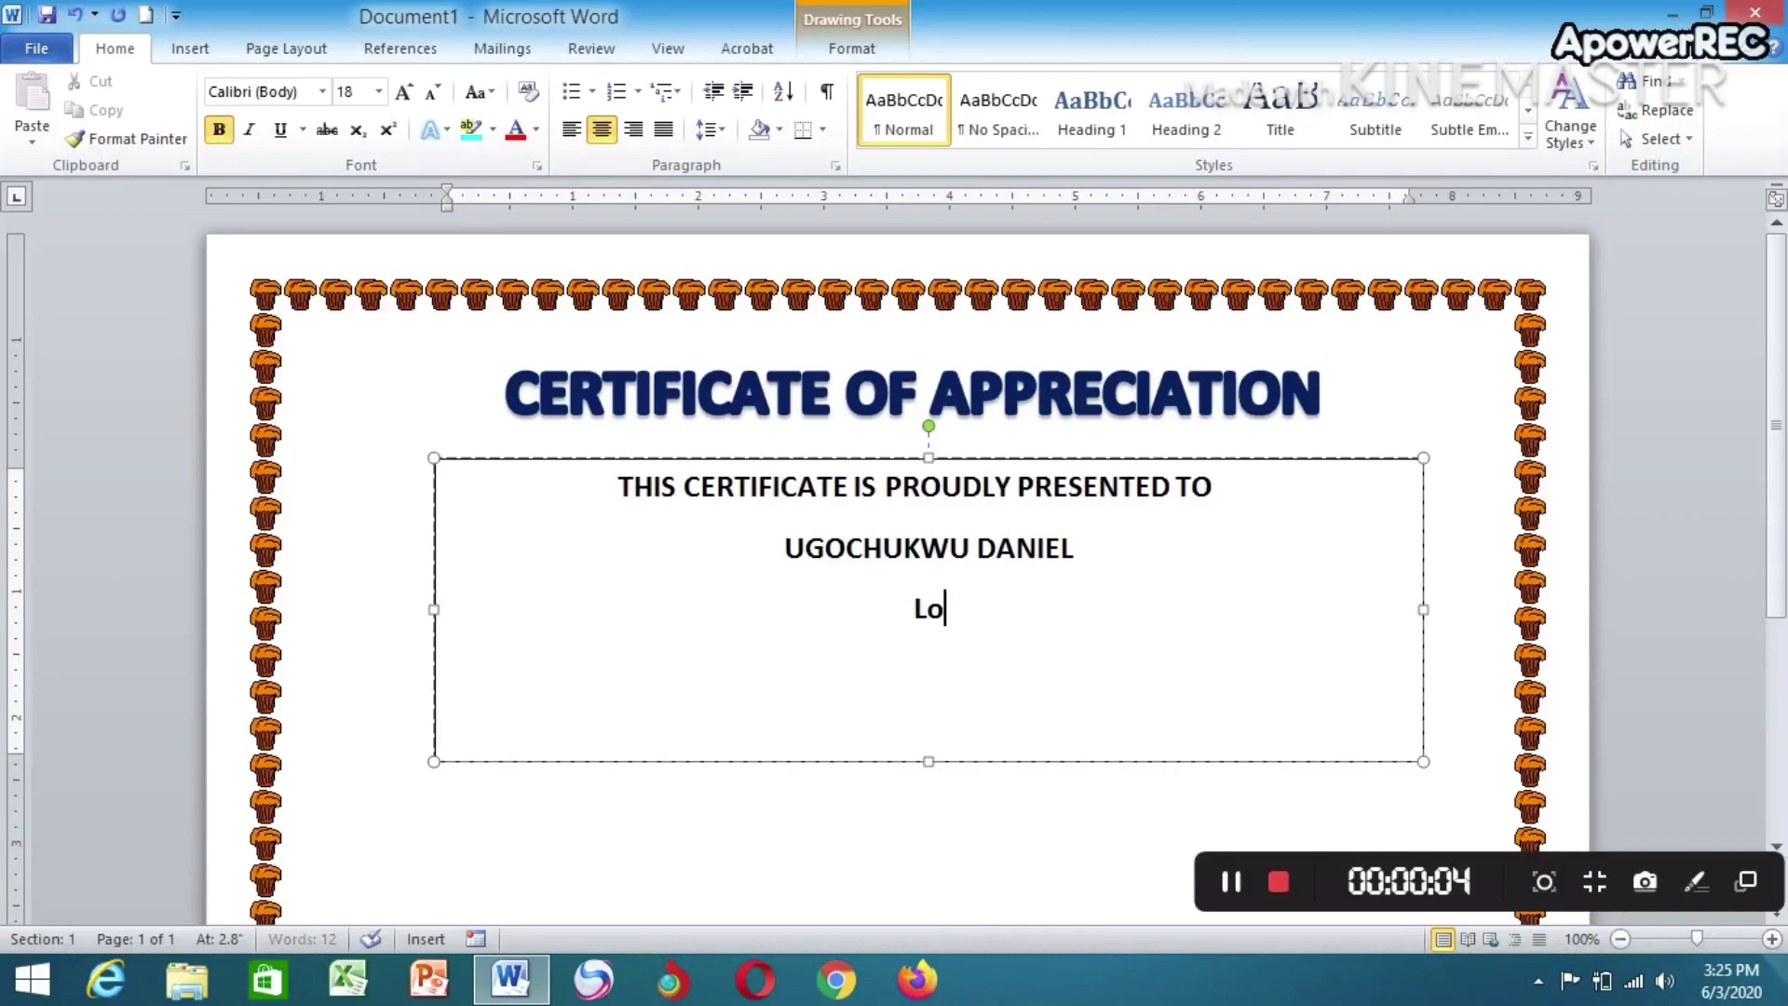
text(rem)
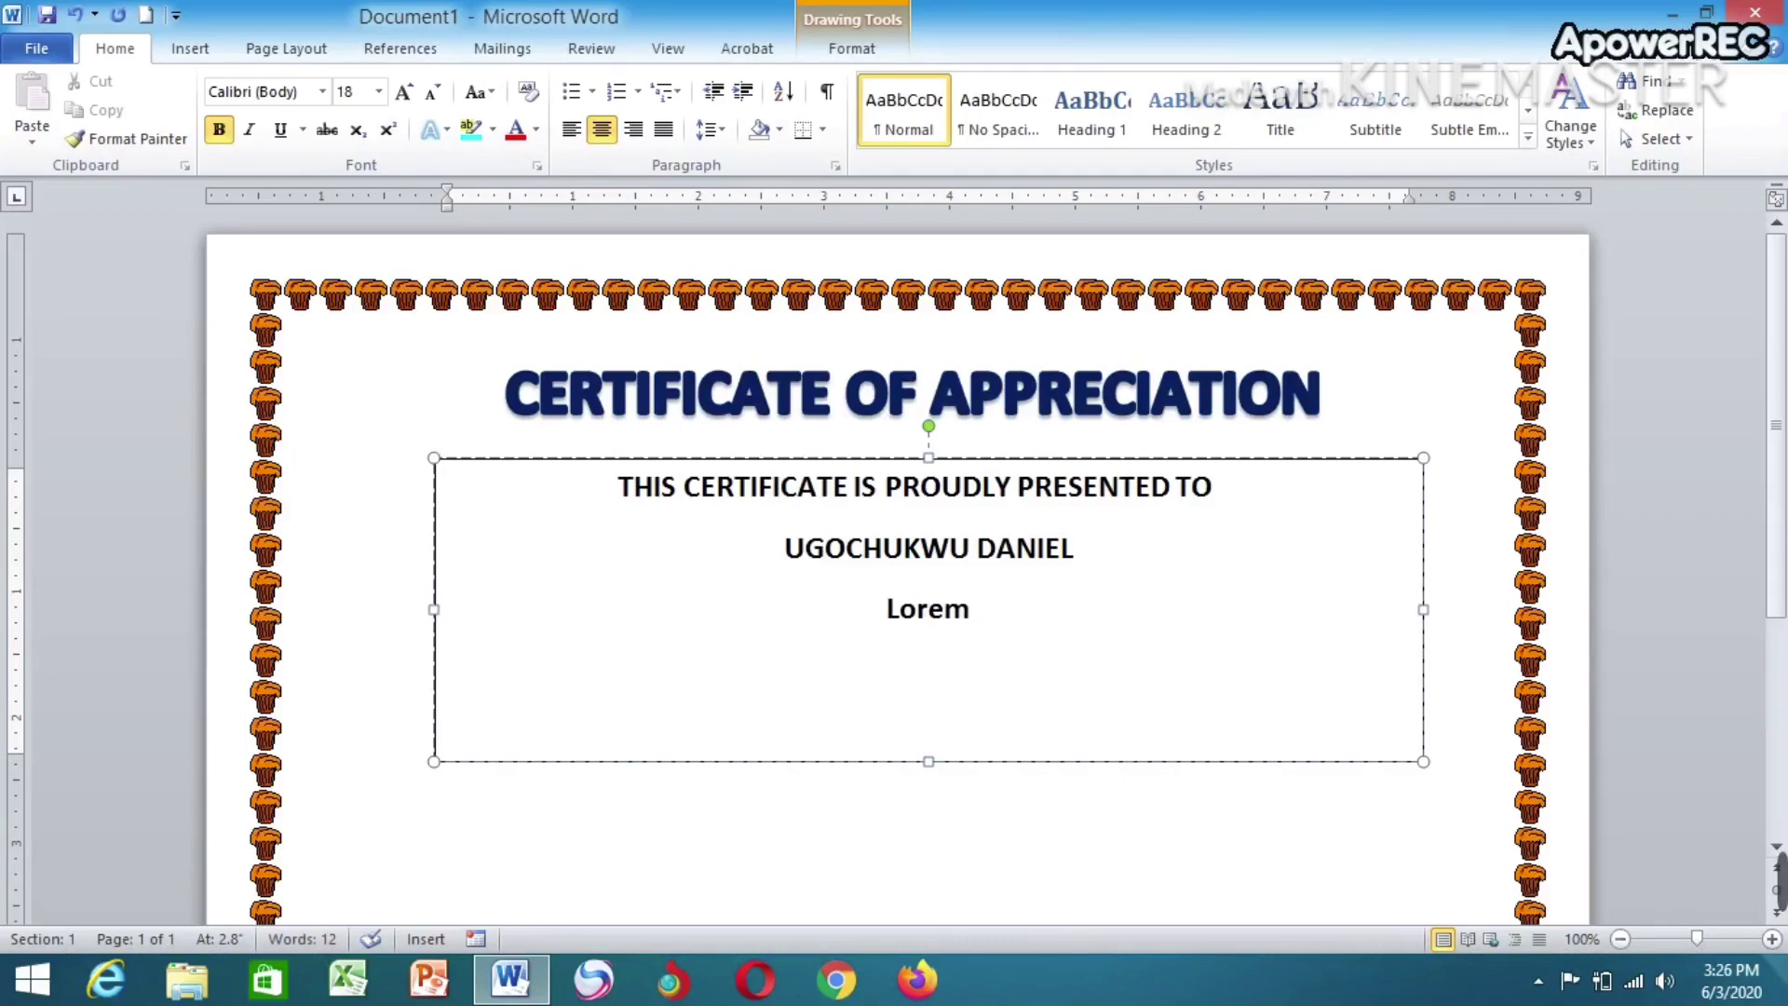
text( Ip)
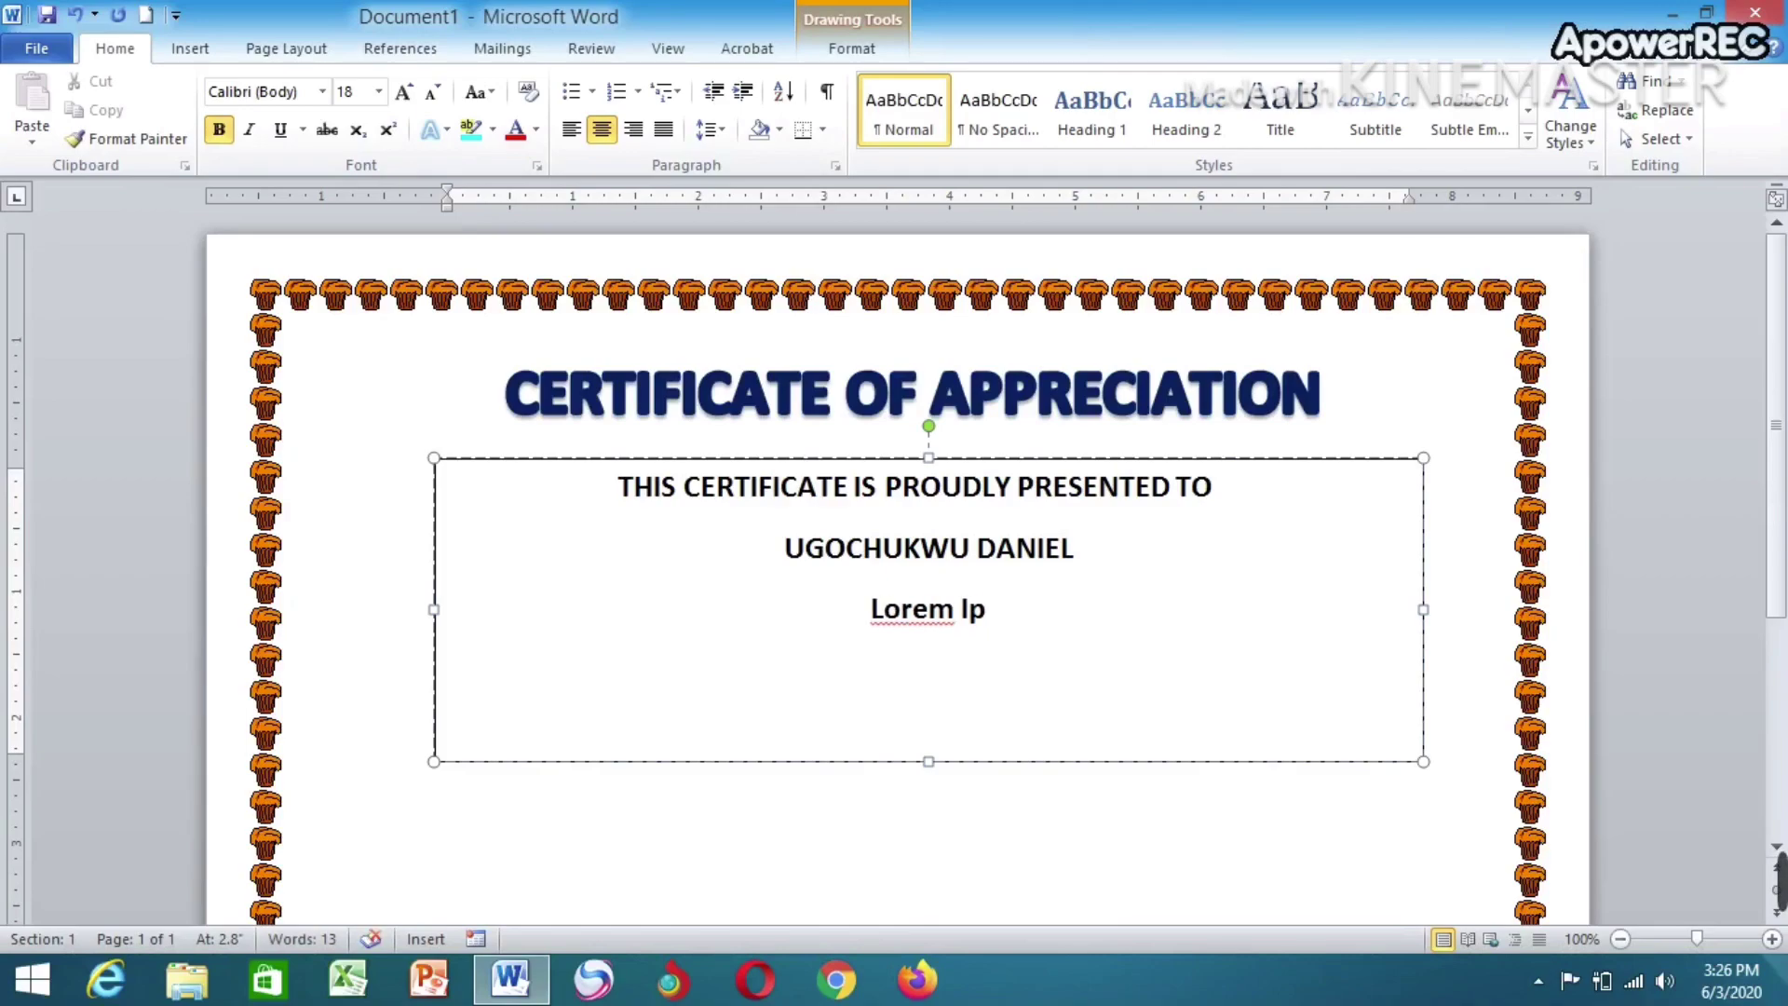
text(su)
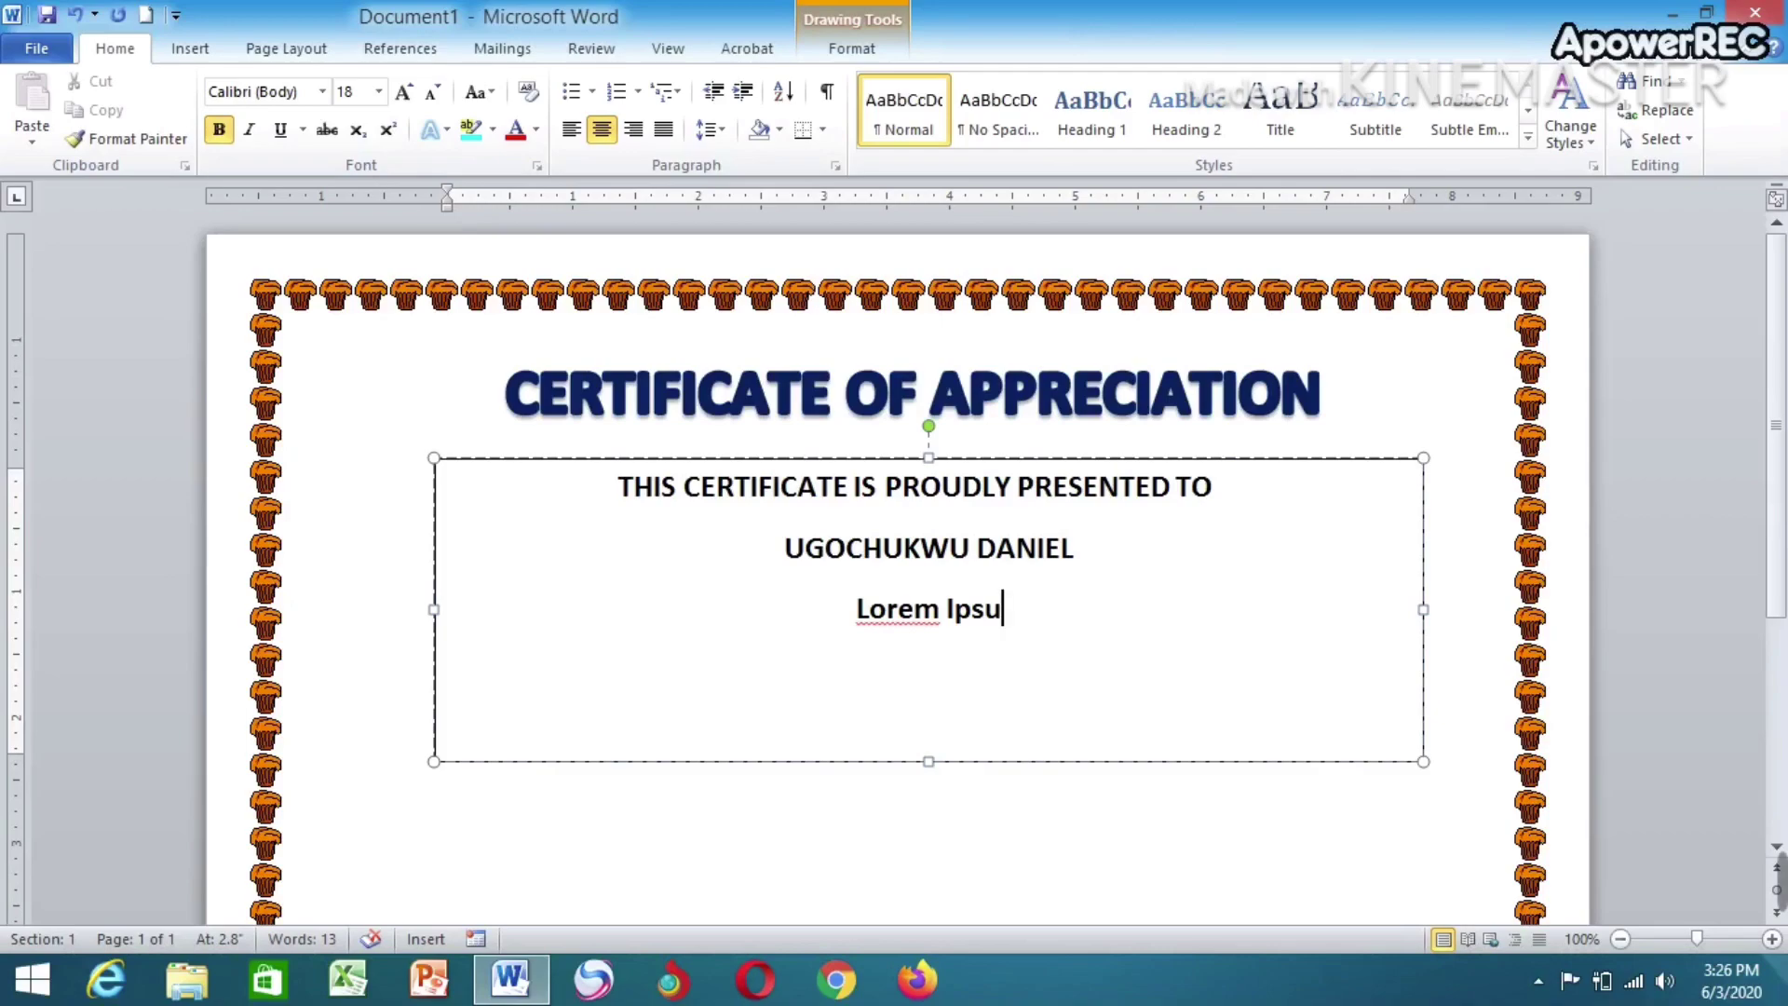
text(m do)
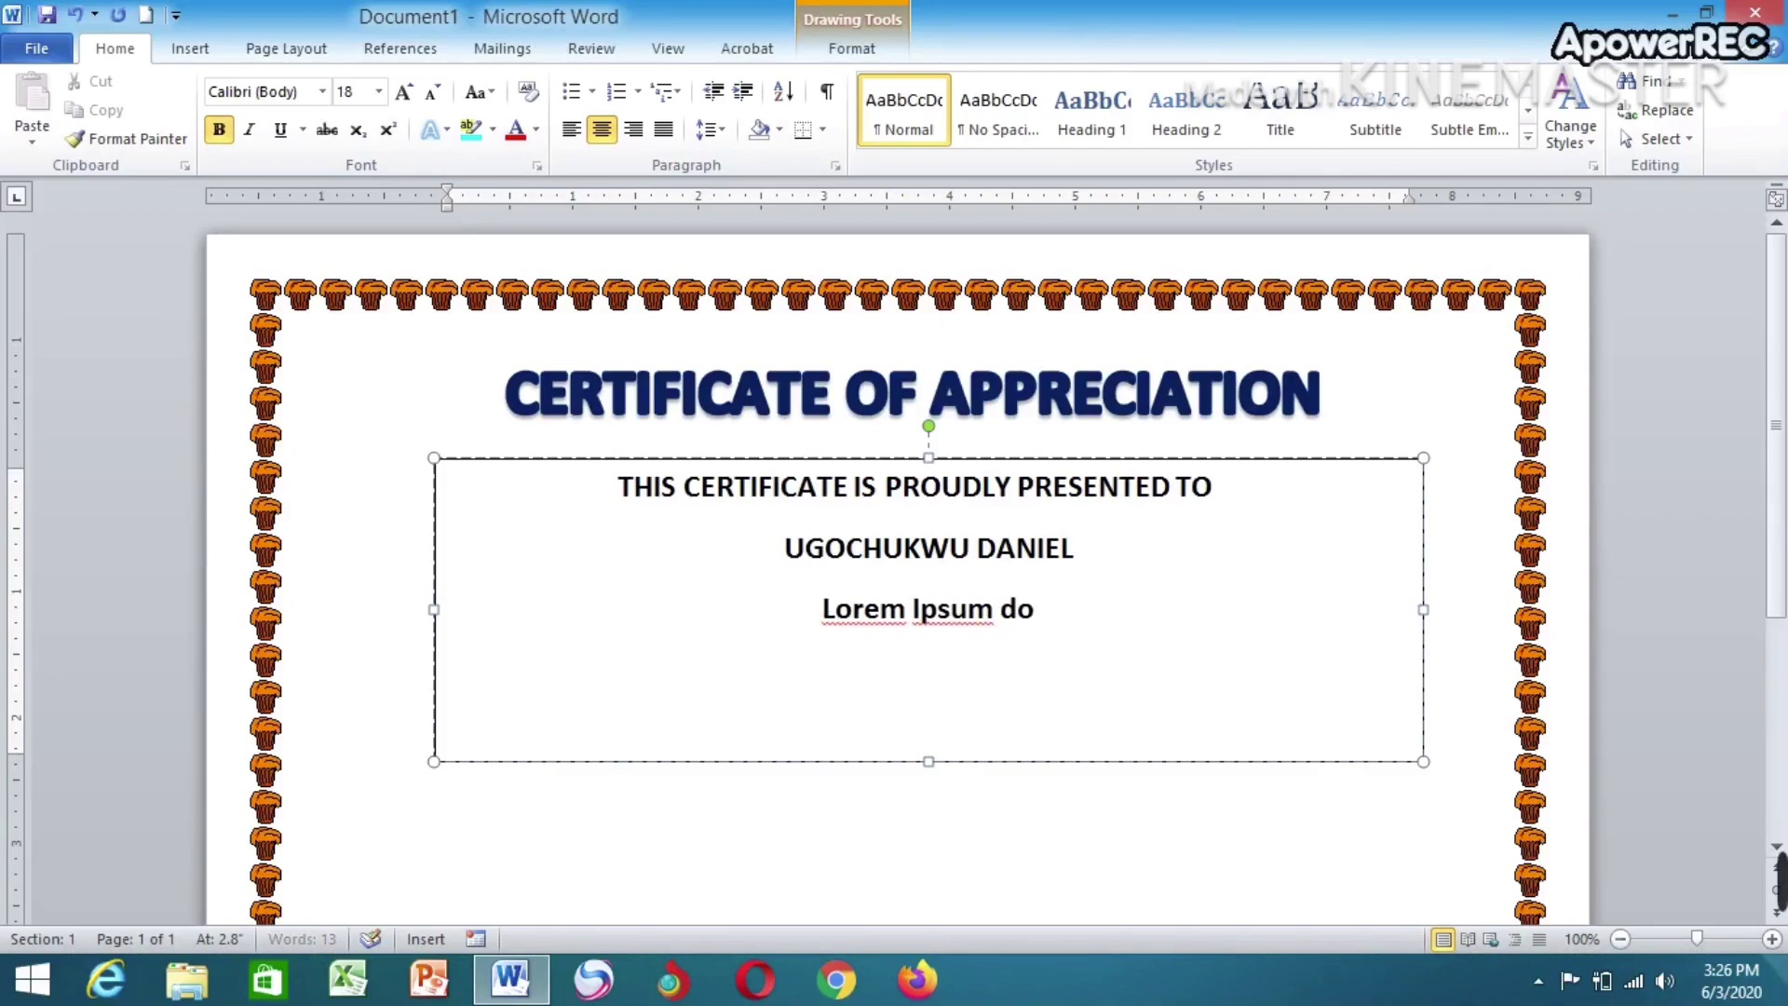
text(lo)
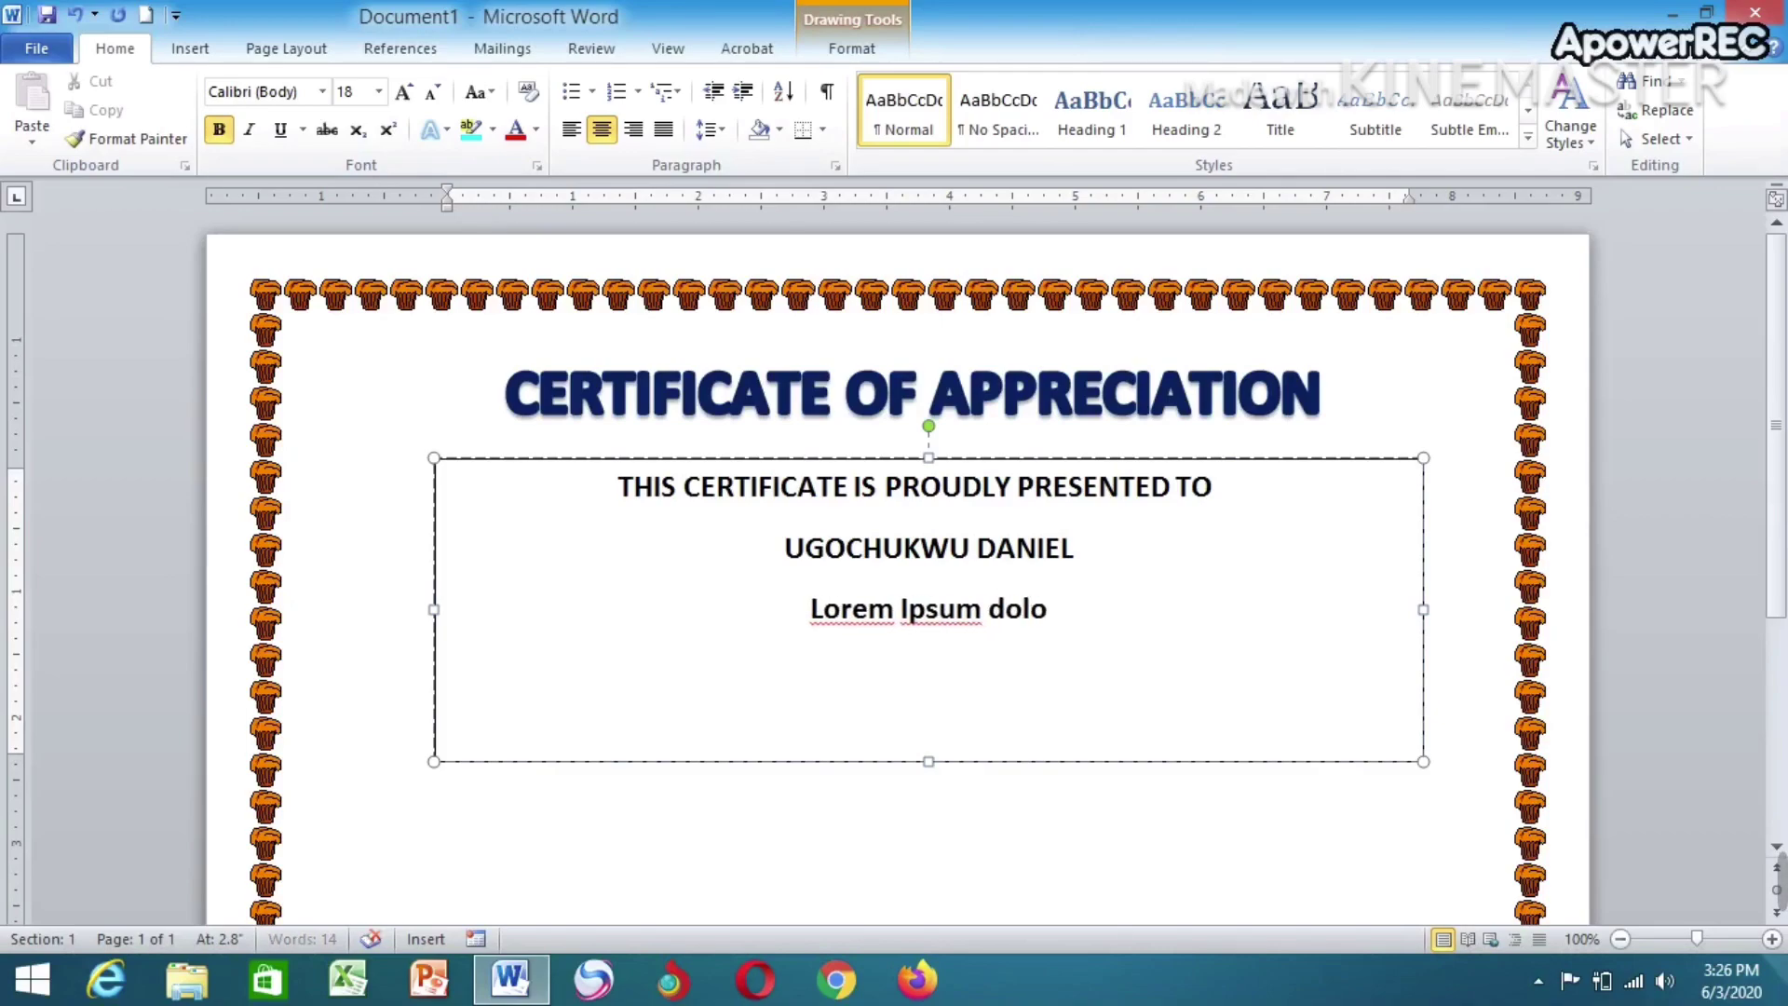
text(r s)
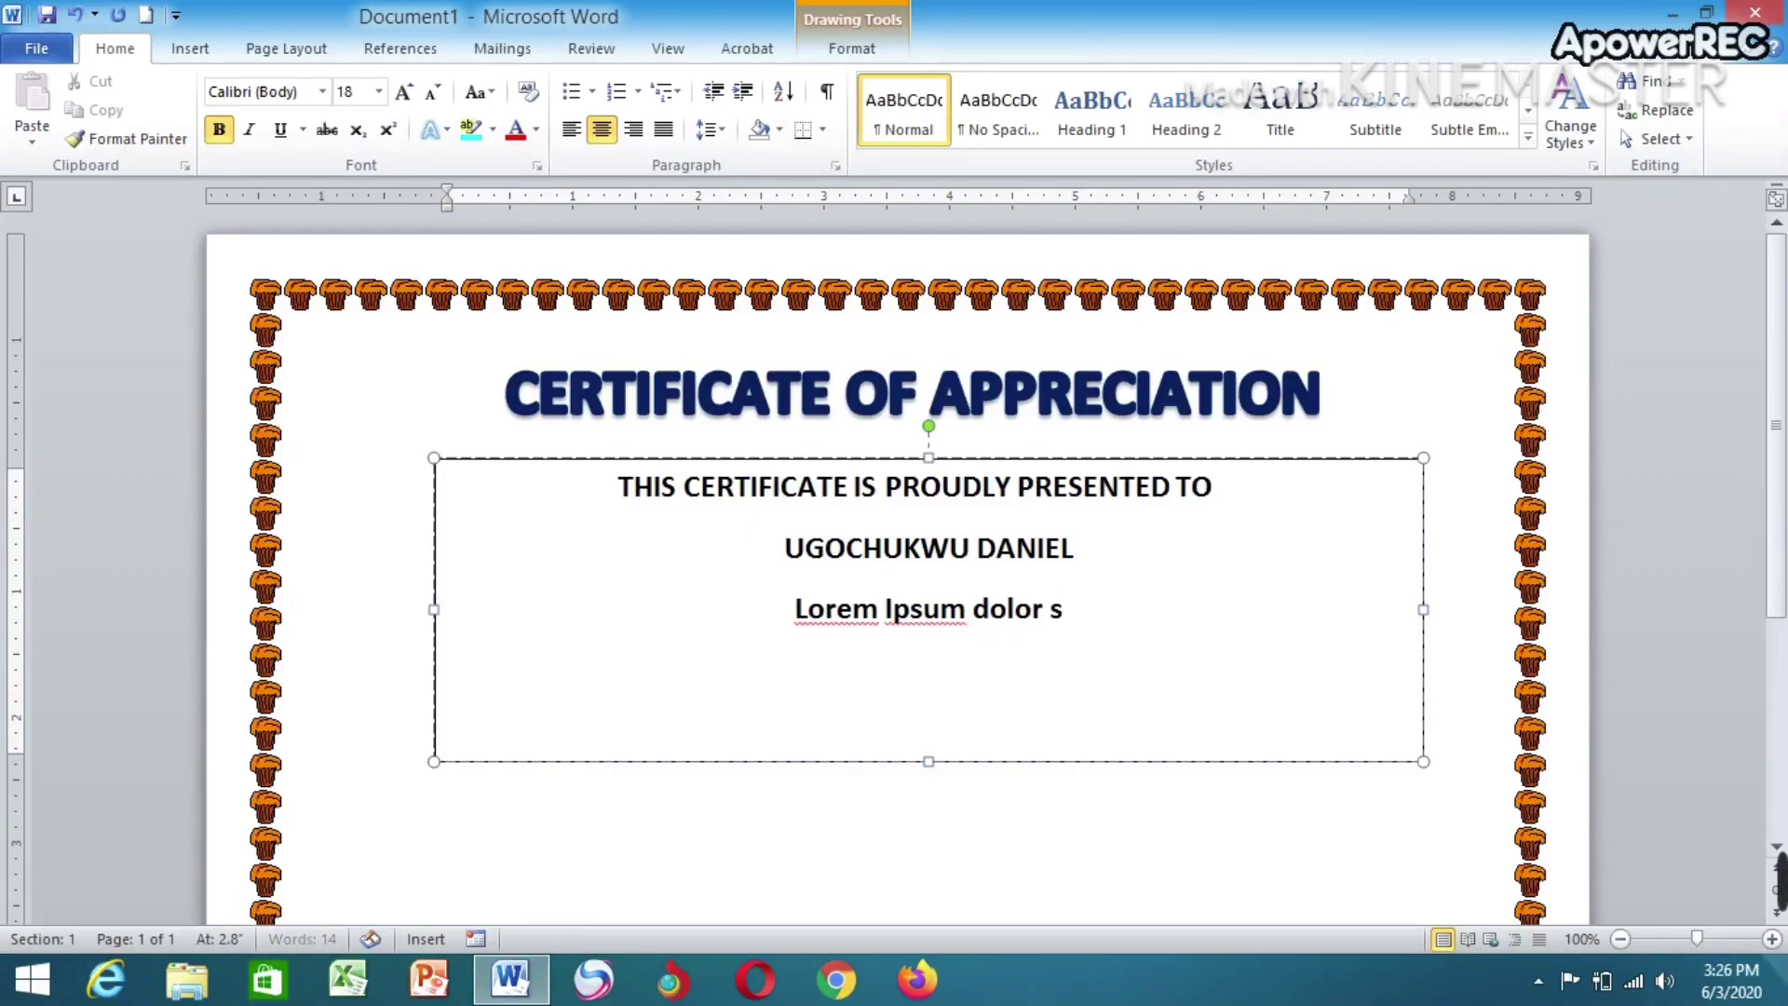
text(it)
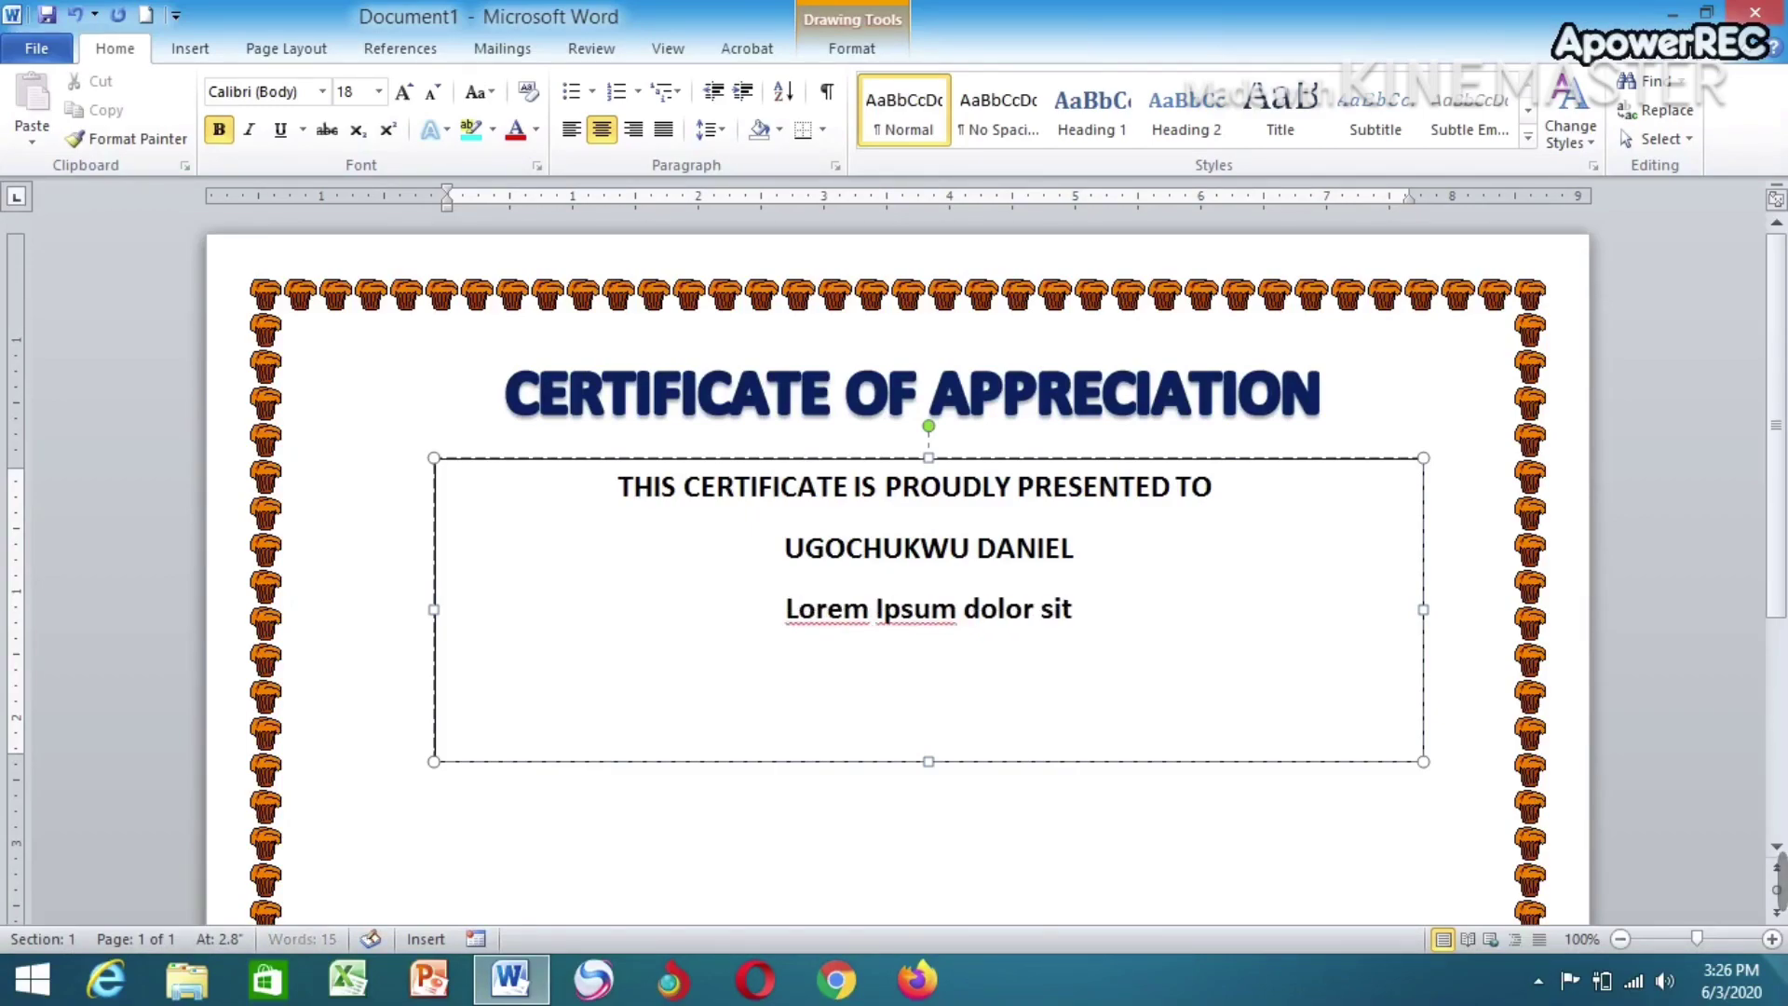
text( amet)
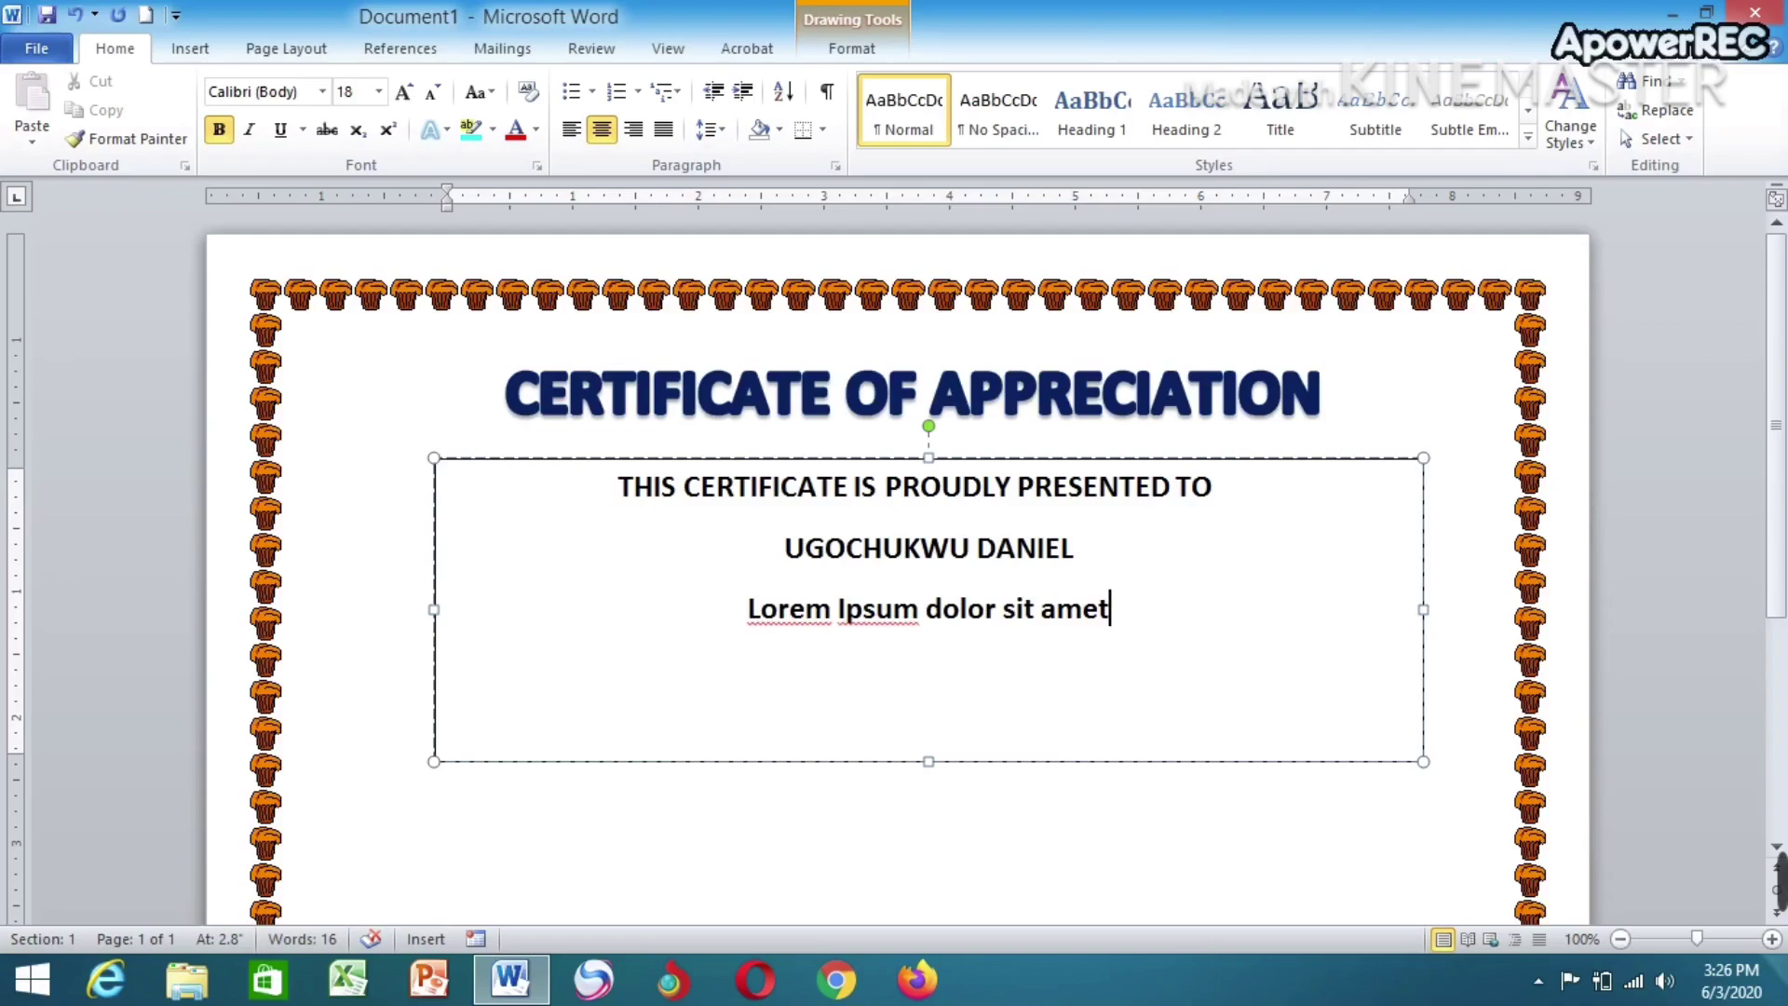
text(, con)
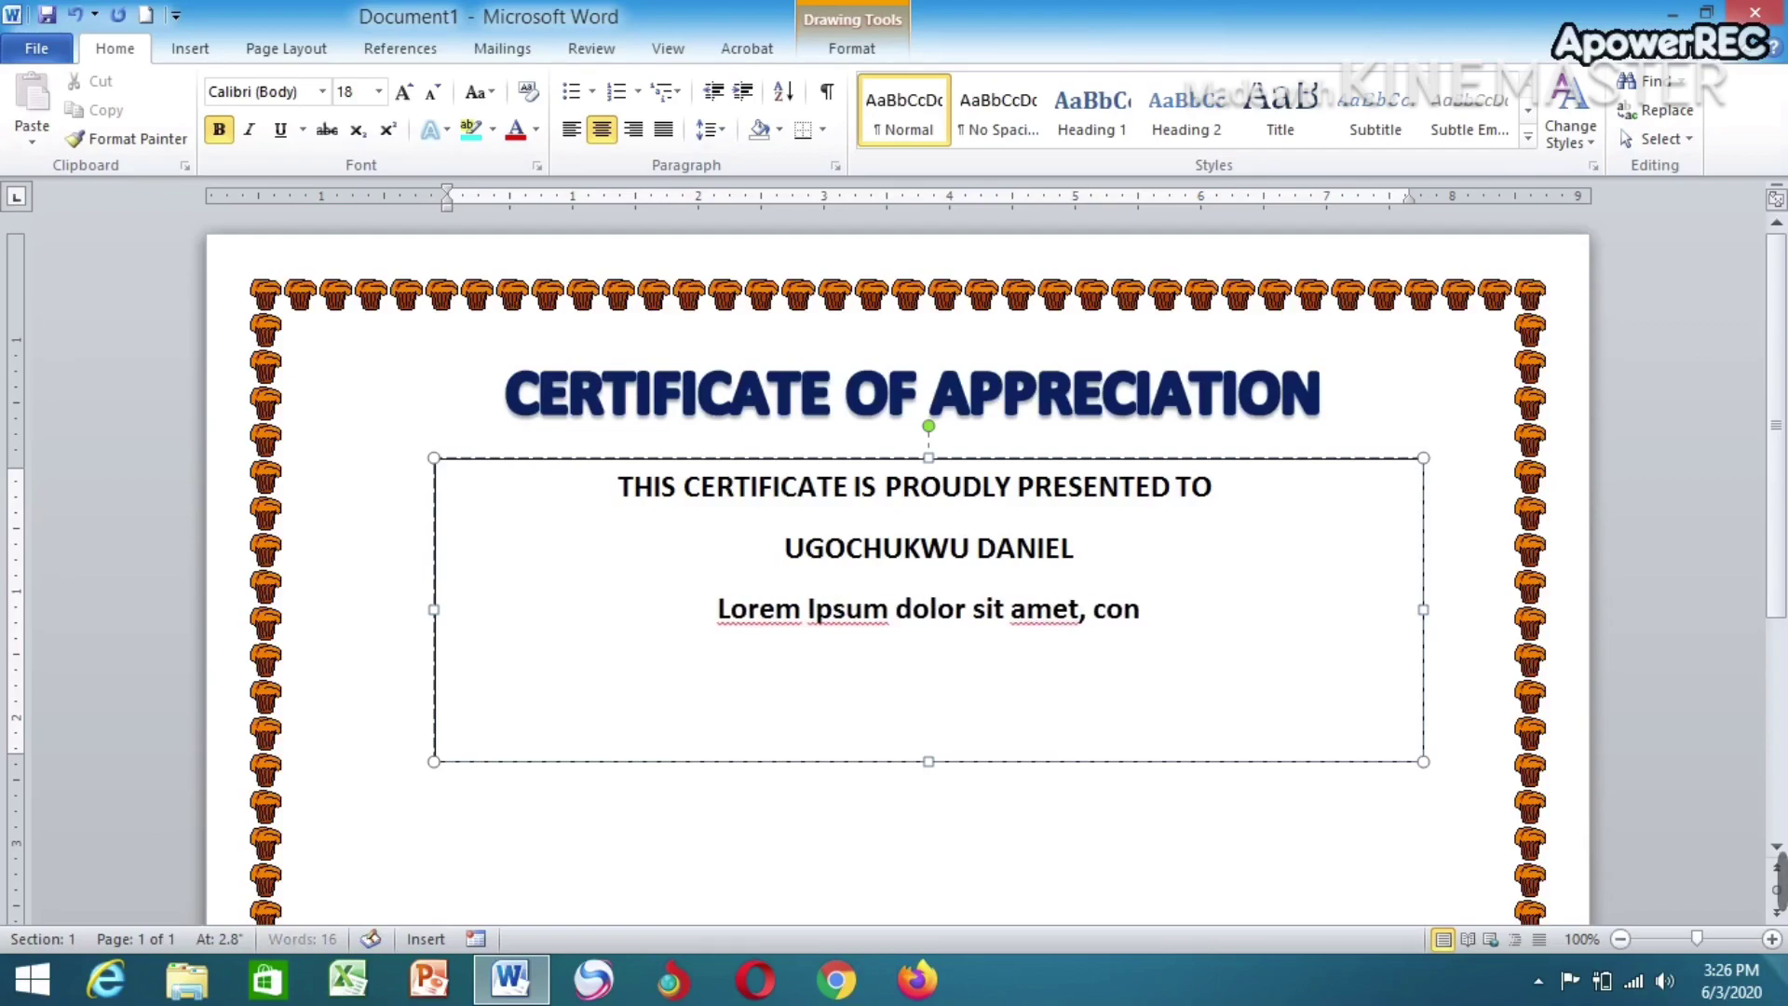
text(se)
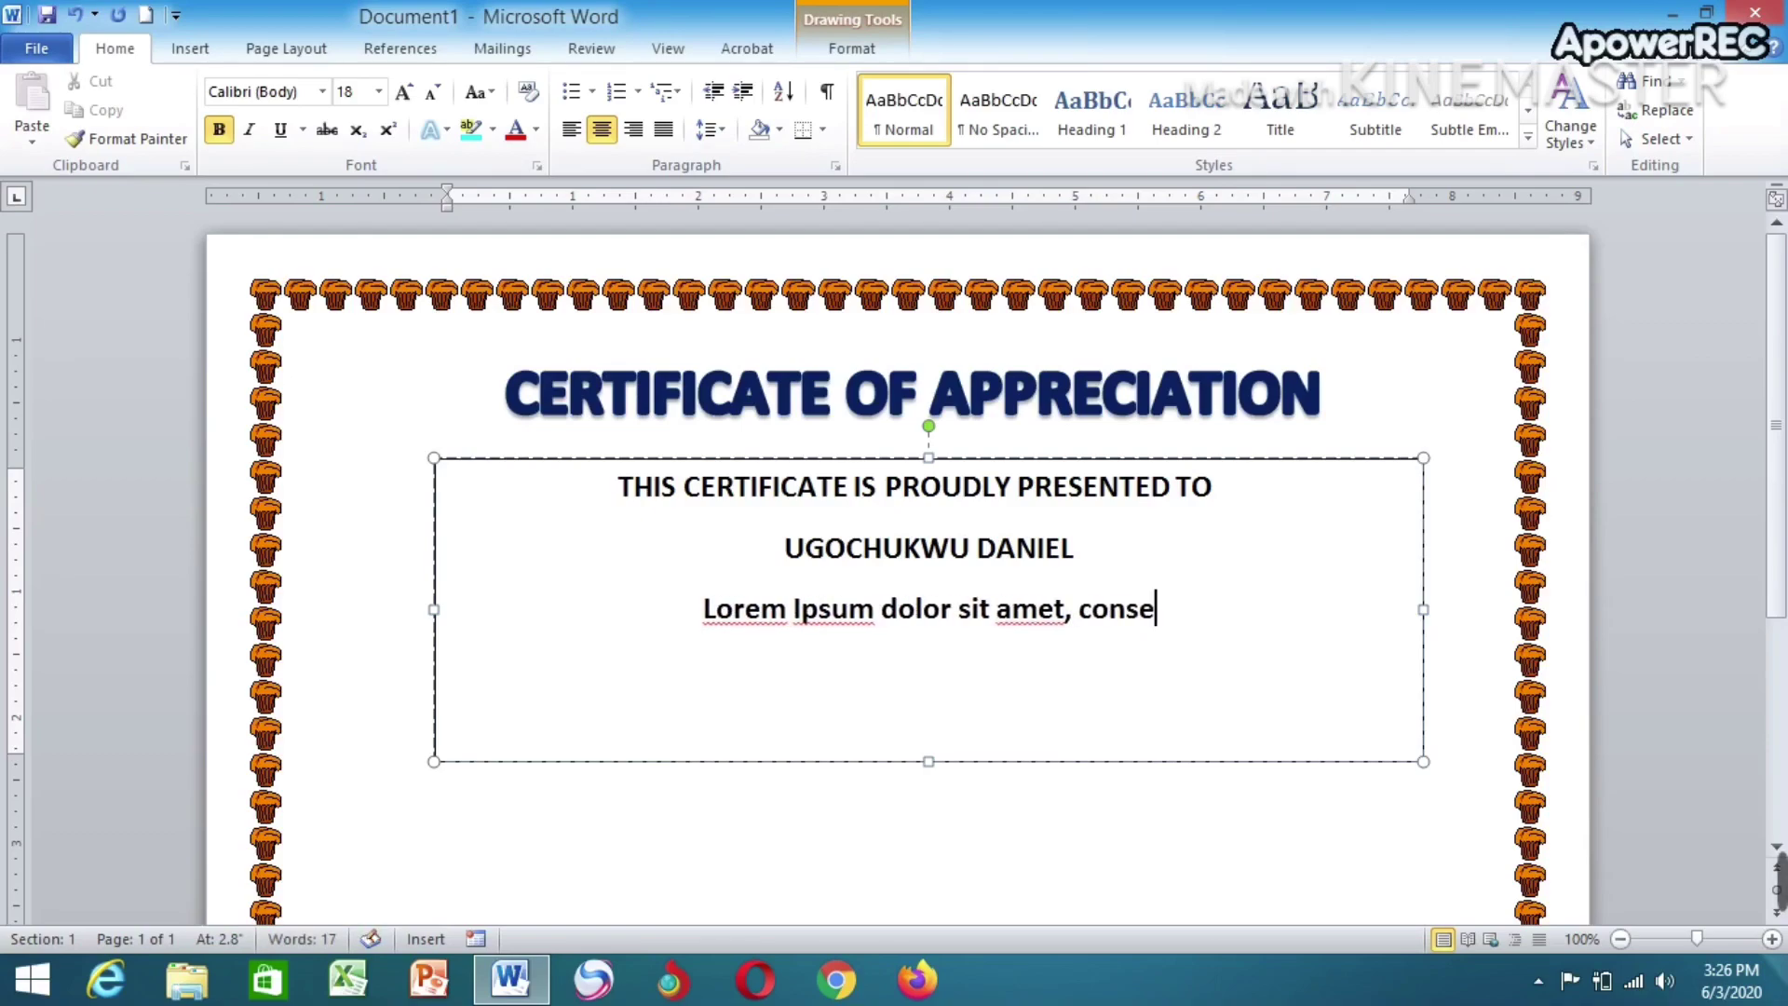
text(ct)
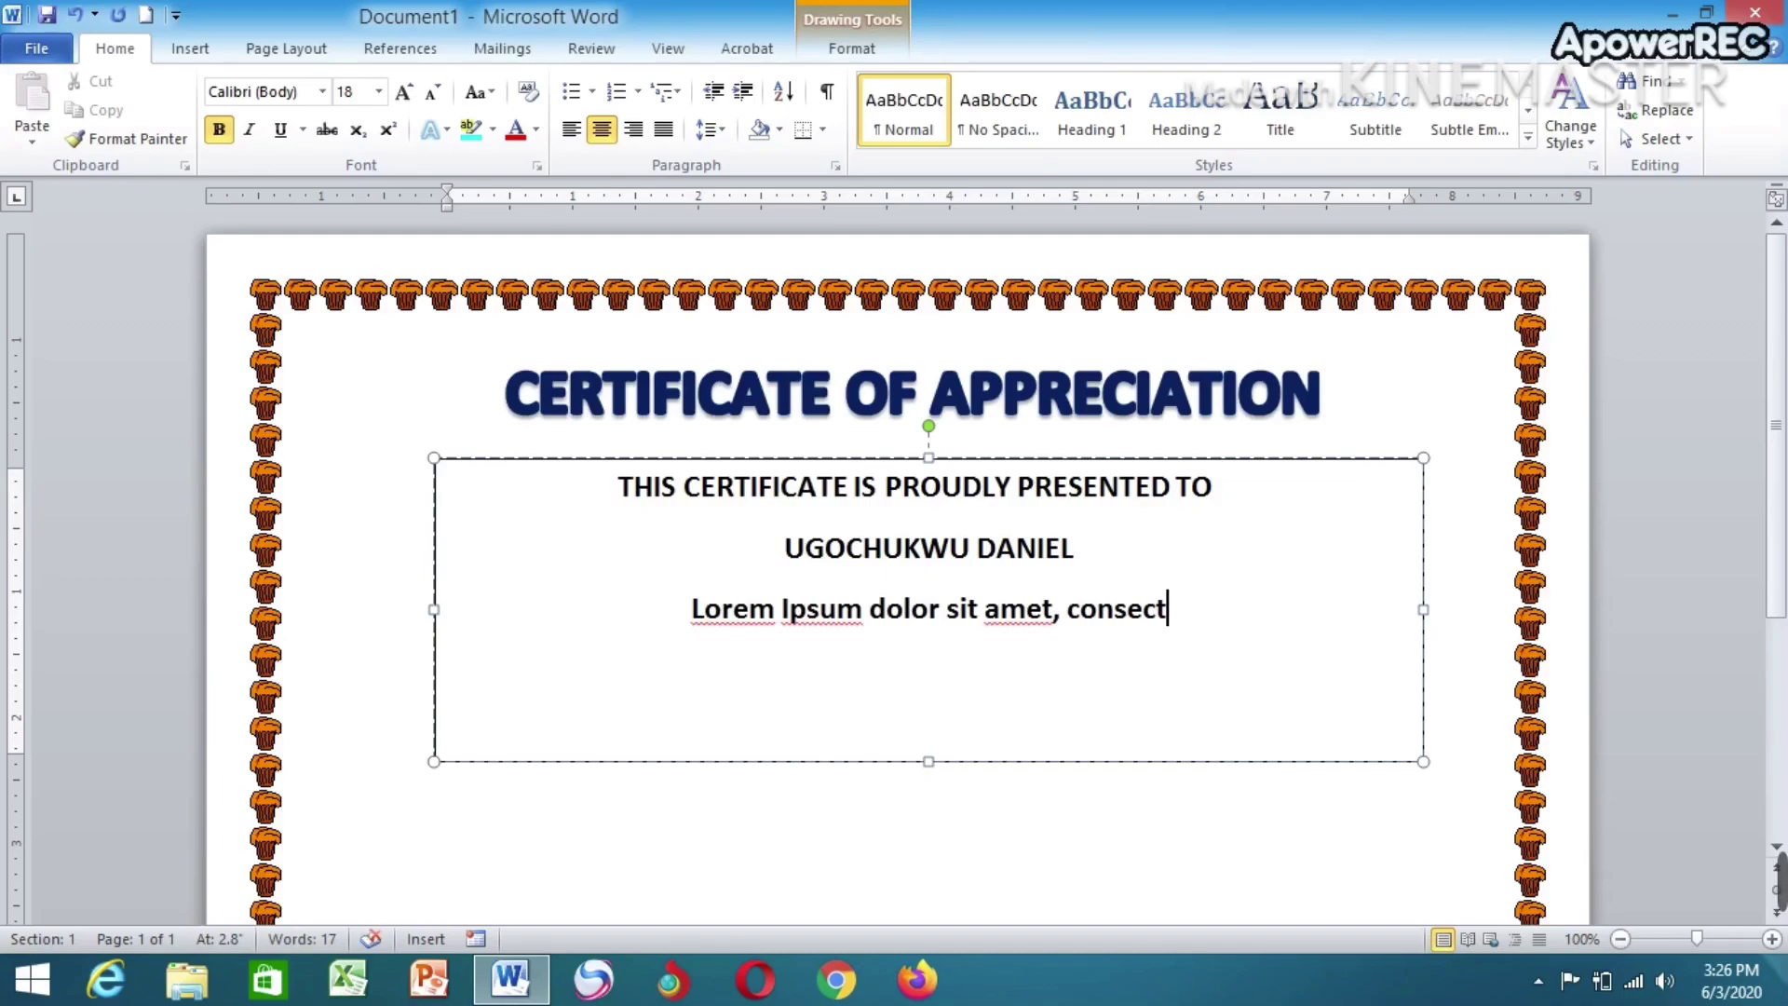
text(e)
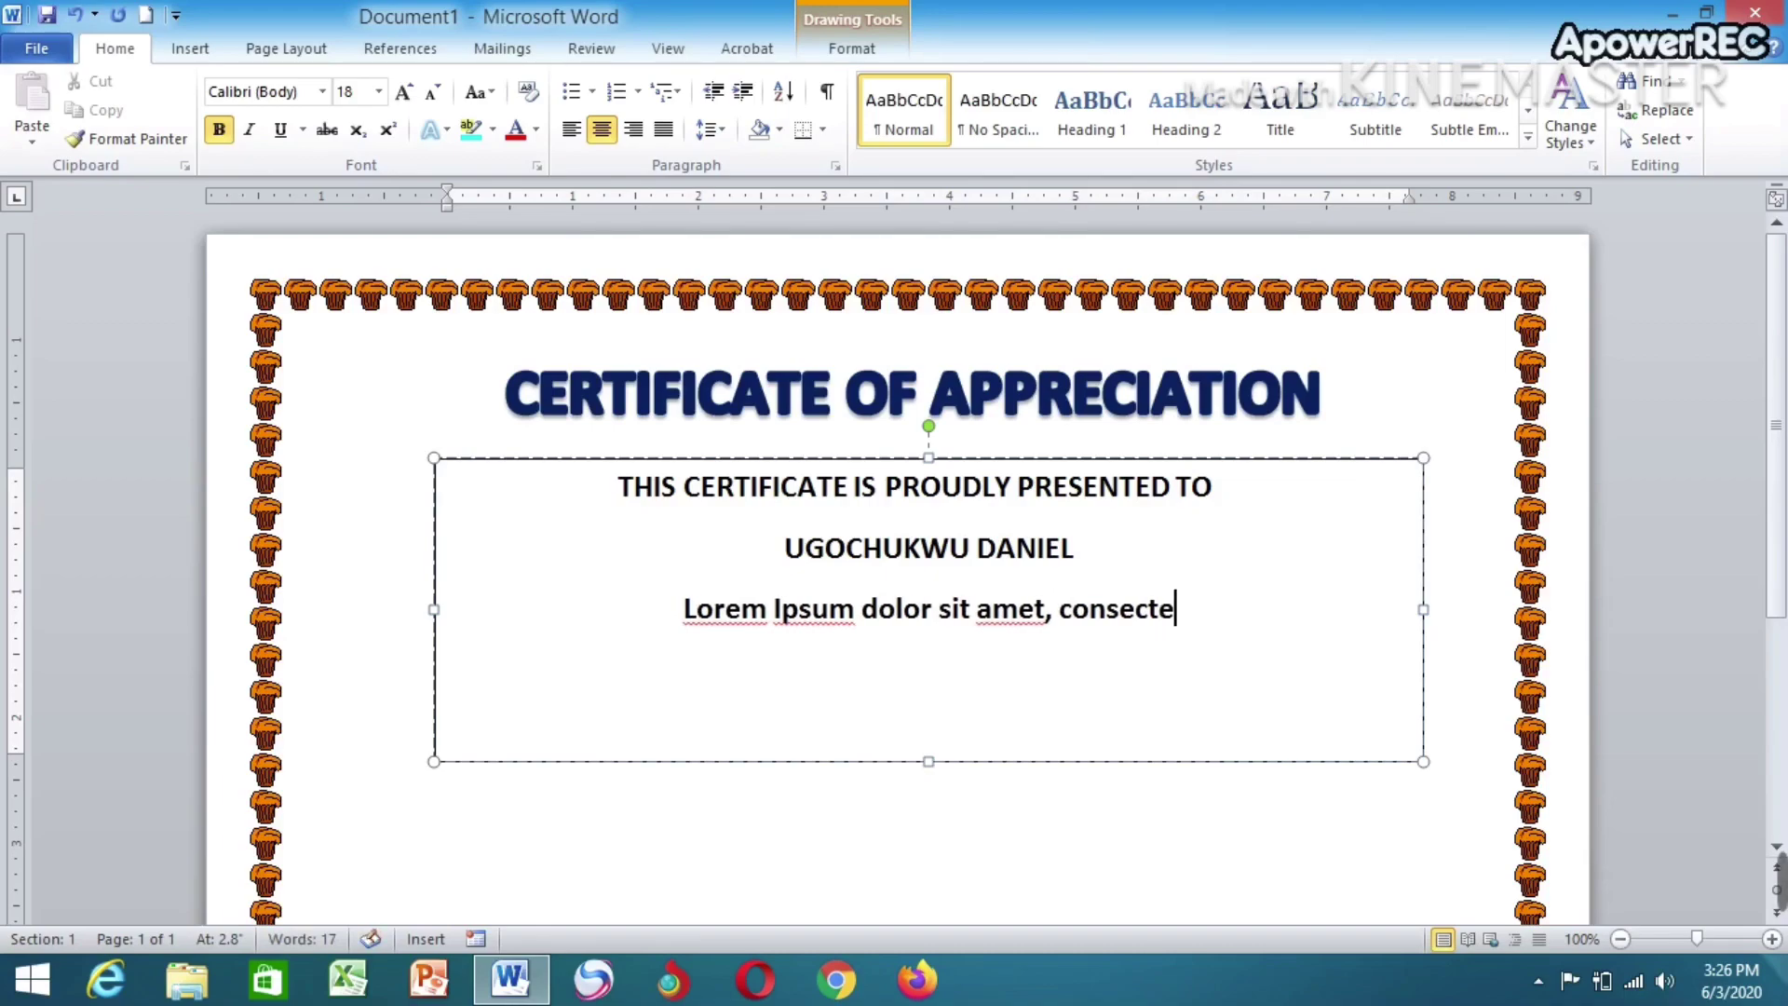
text(tur)
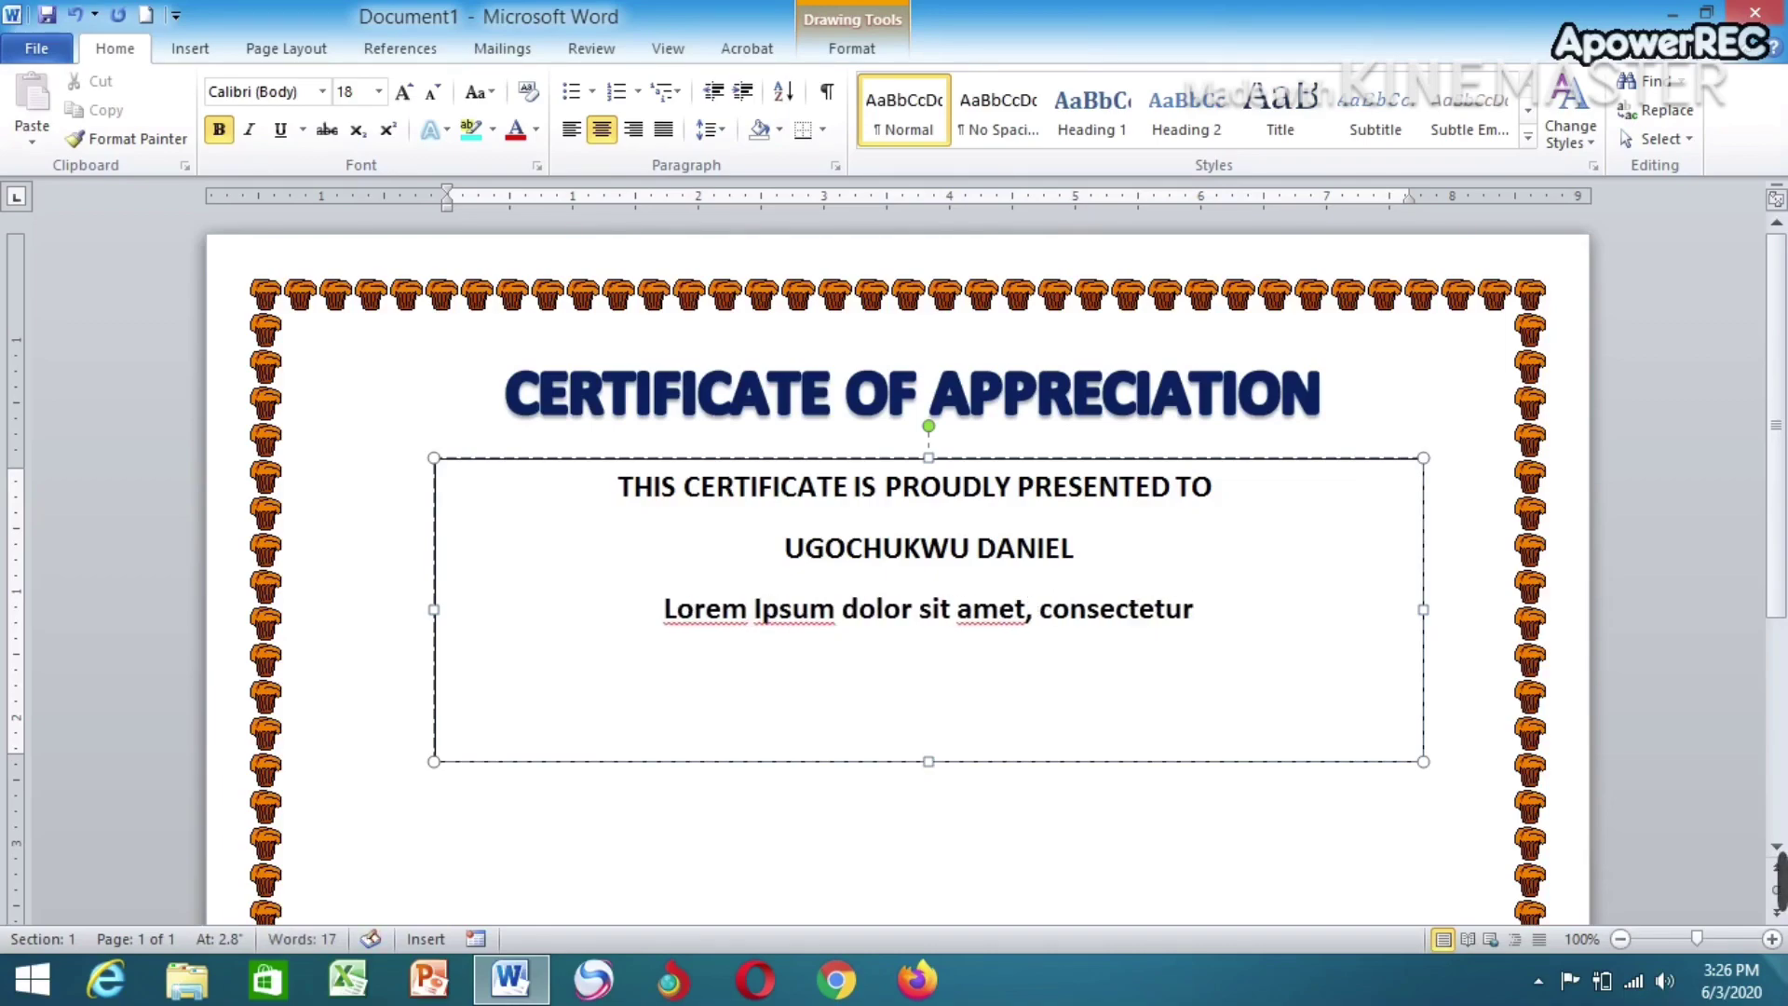
text( ad)
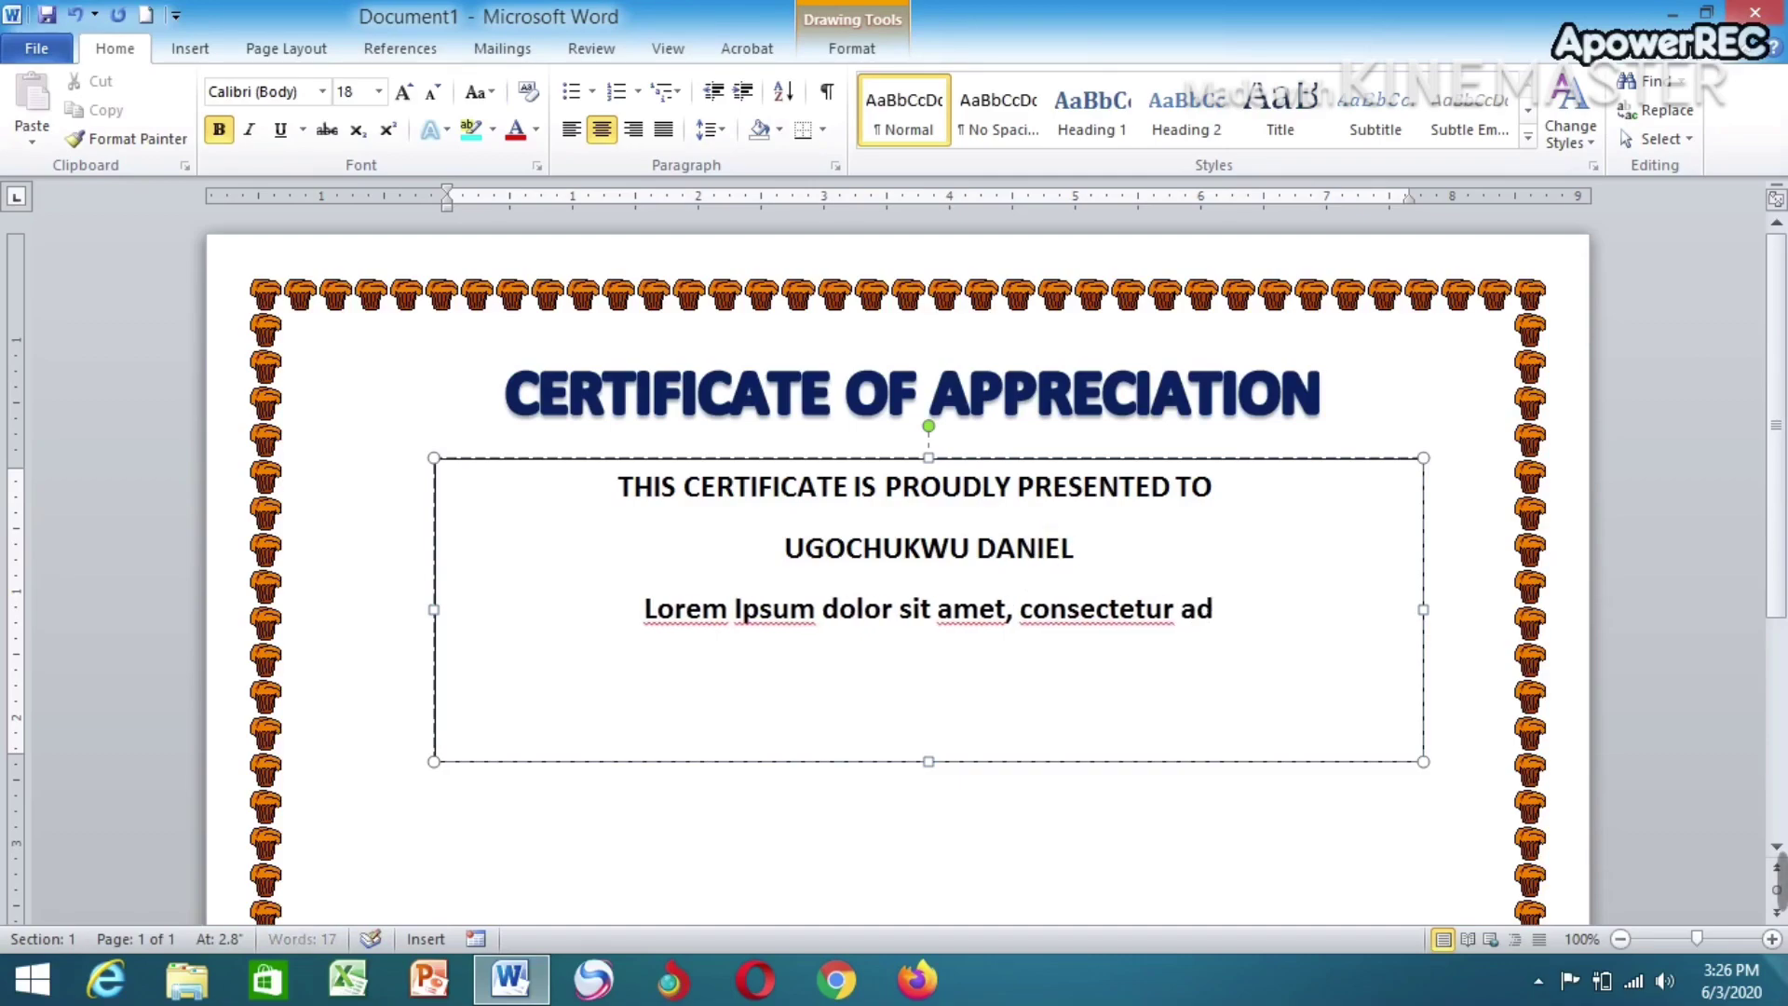
text(i)
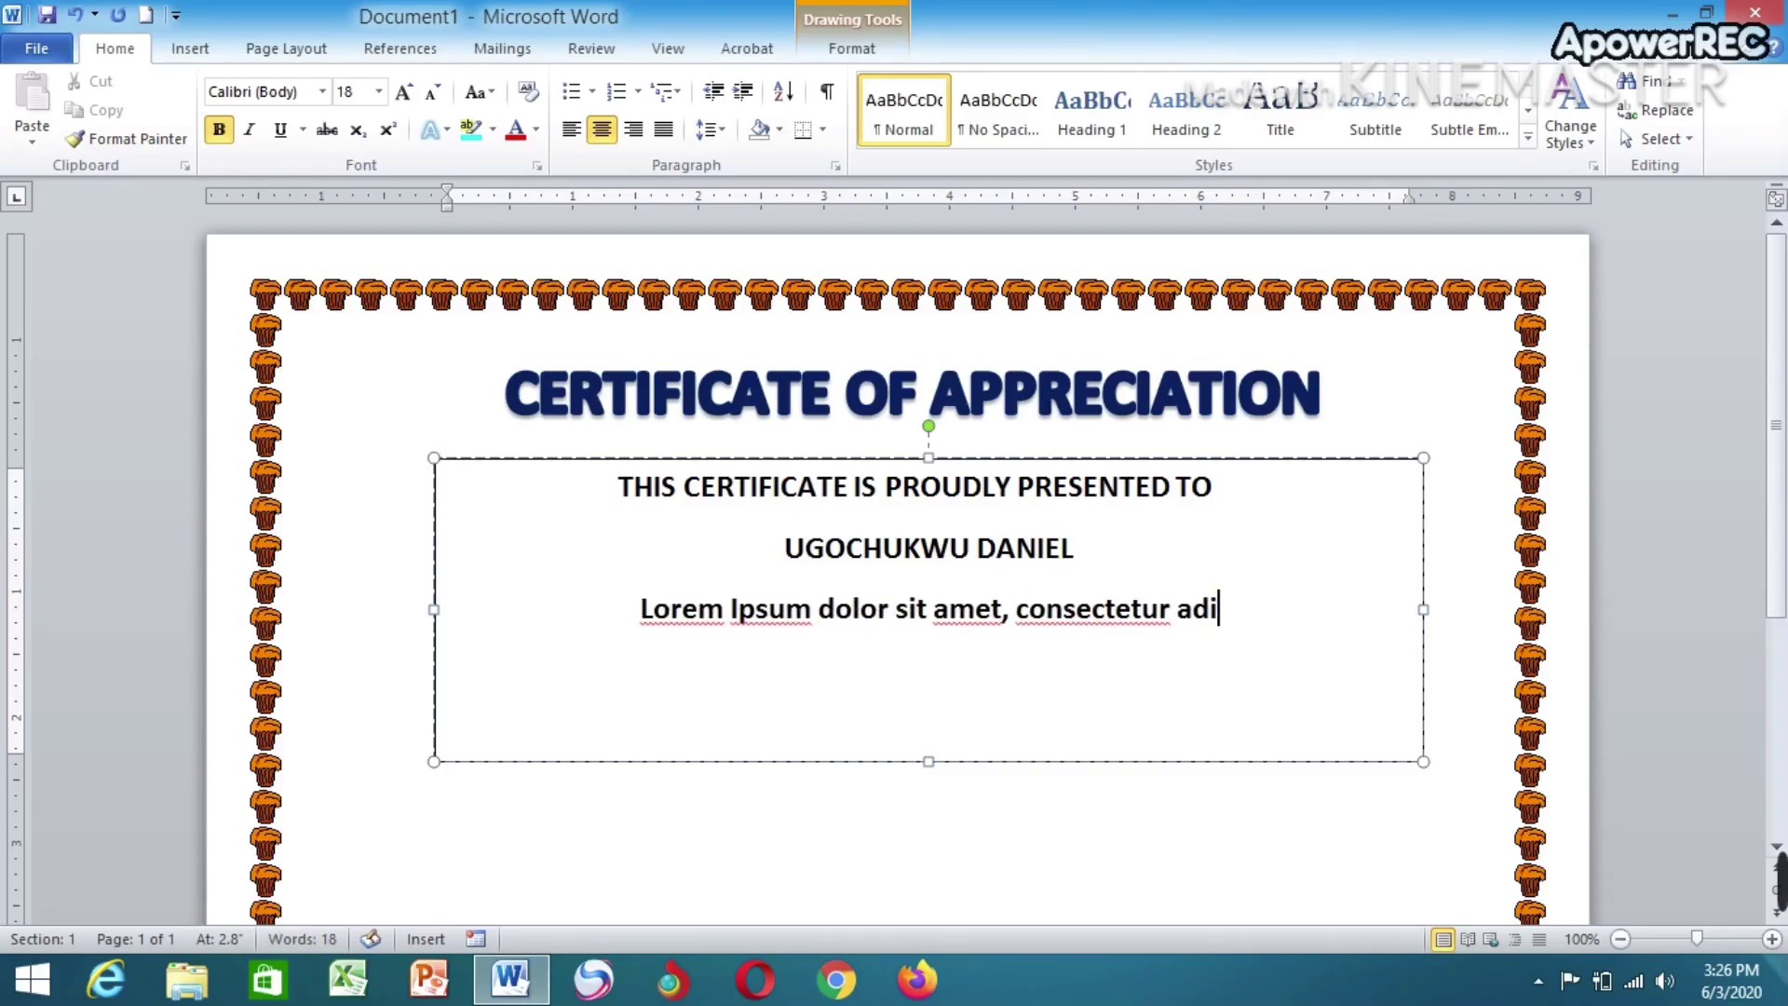
text(pis)
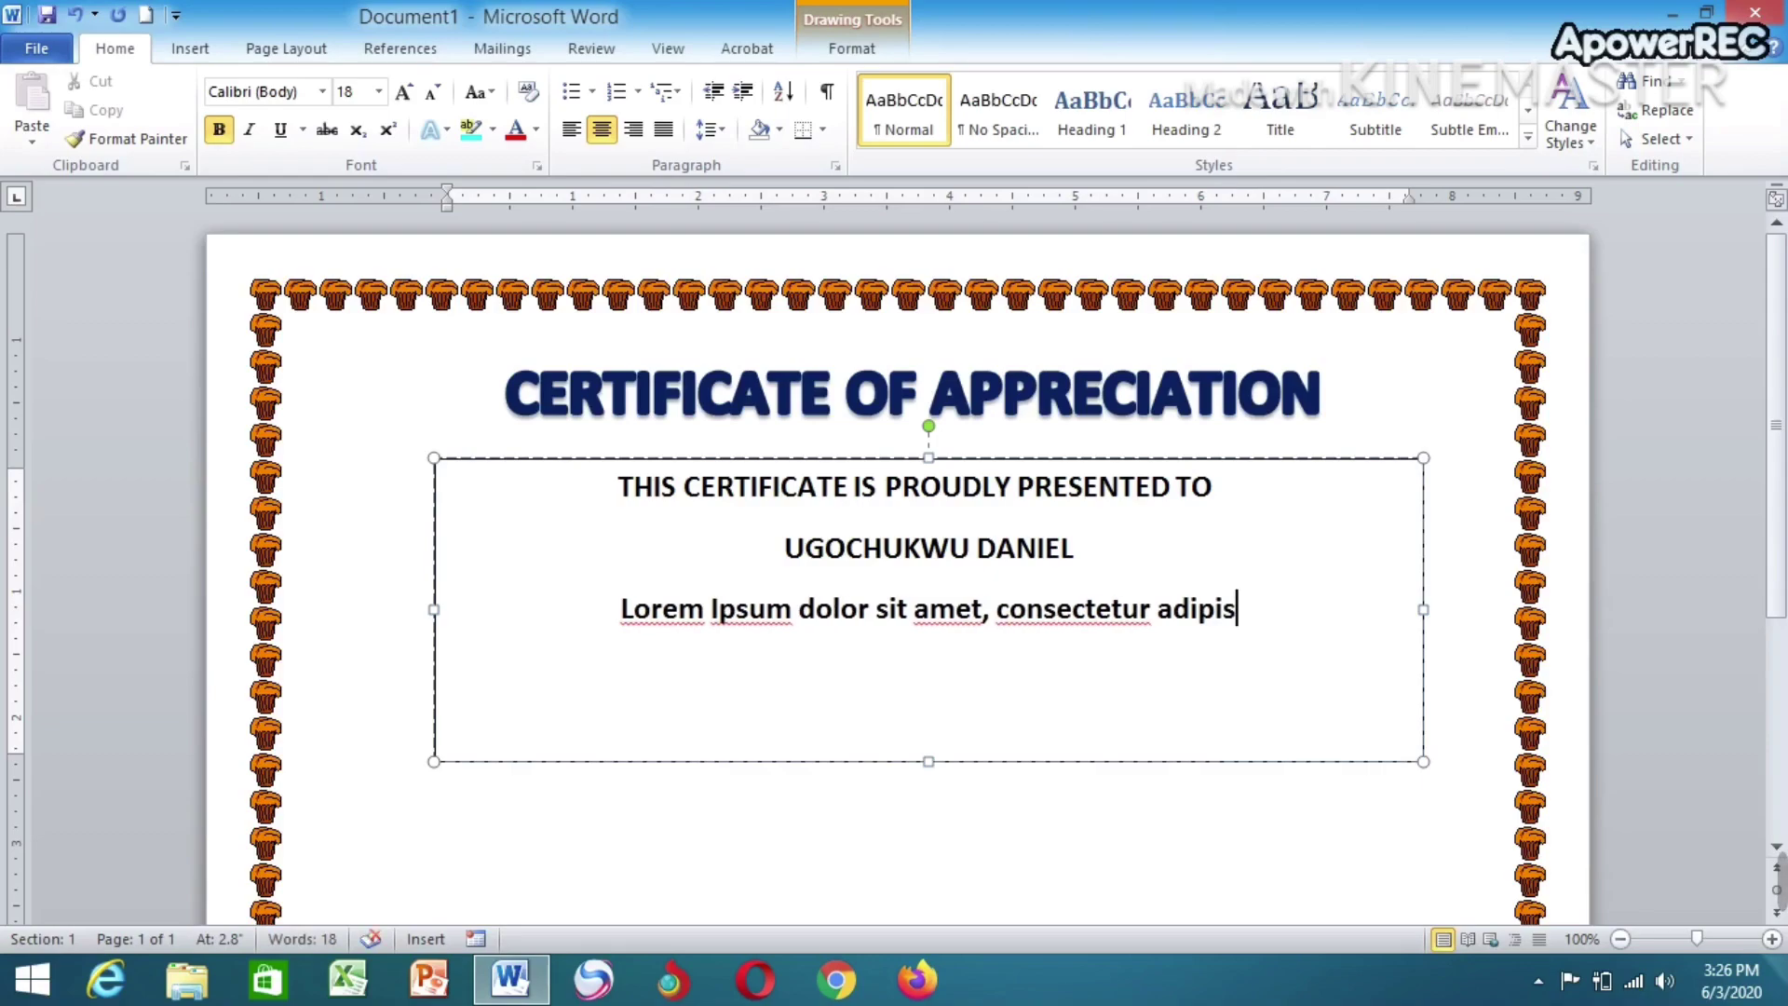
text(cin)
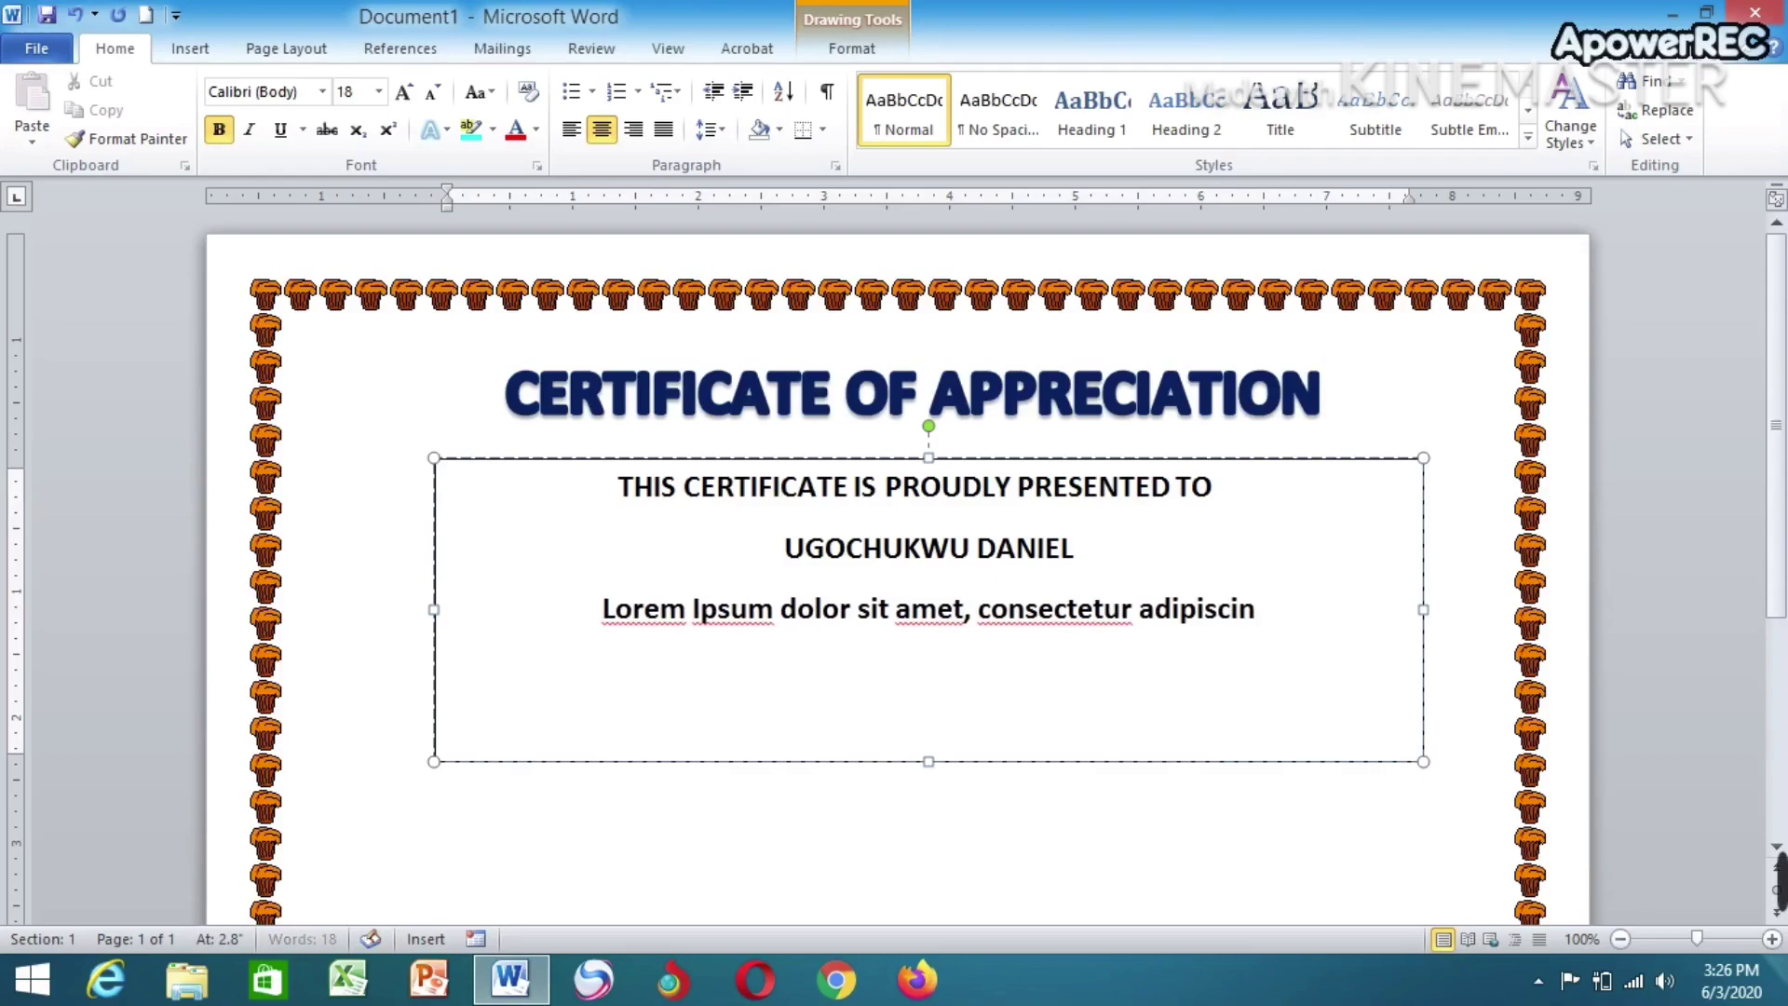
text(g el)
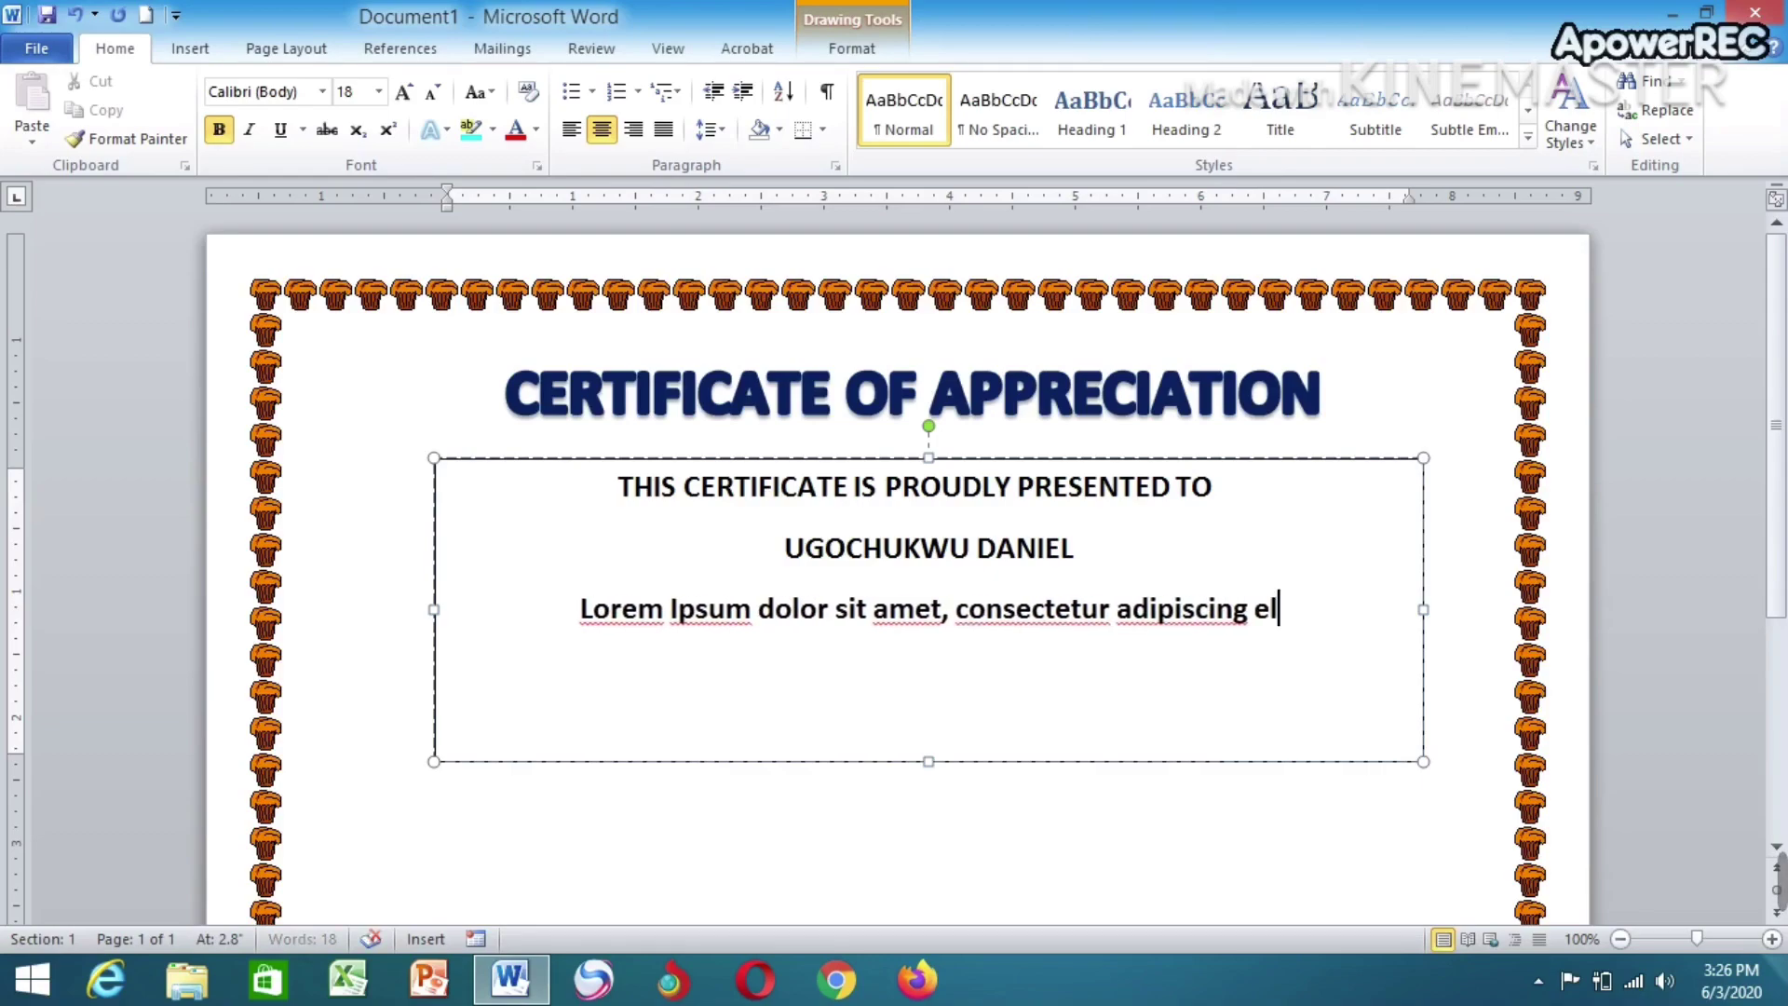
text(it)
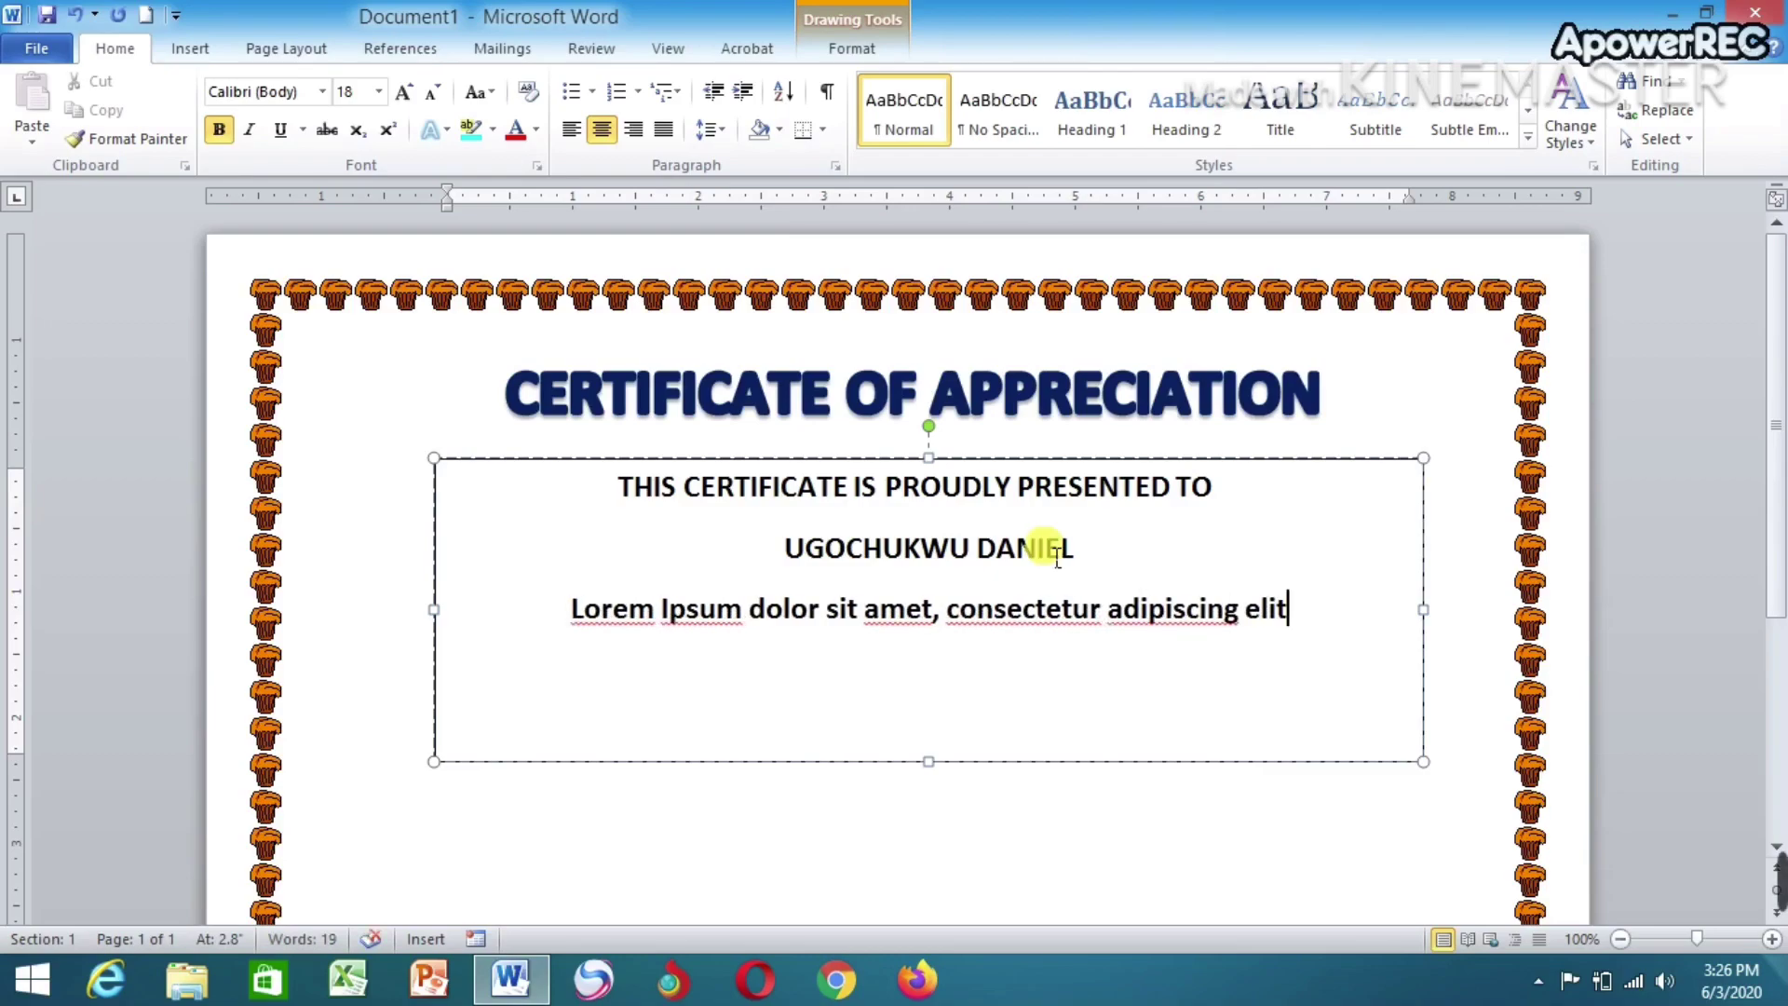
text(,)
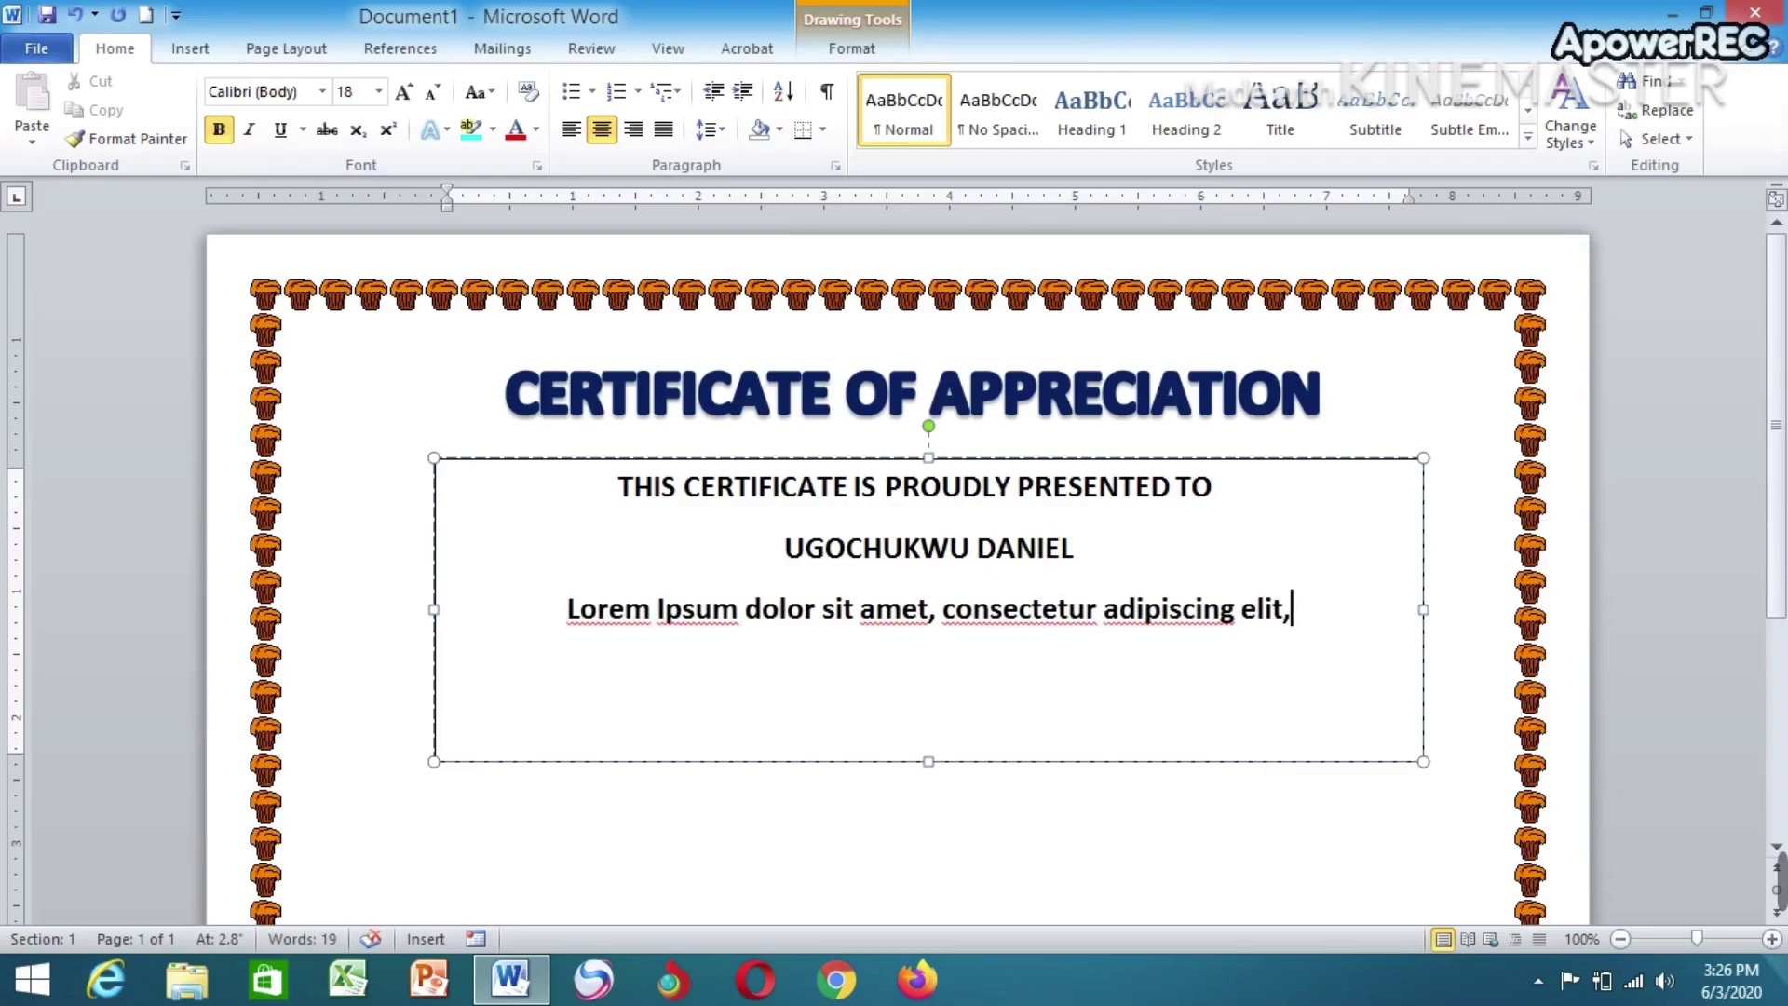
key(Return)
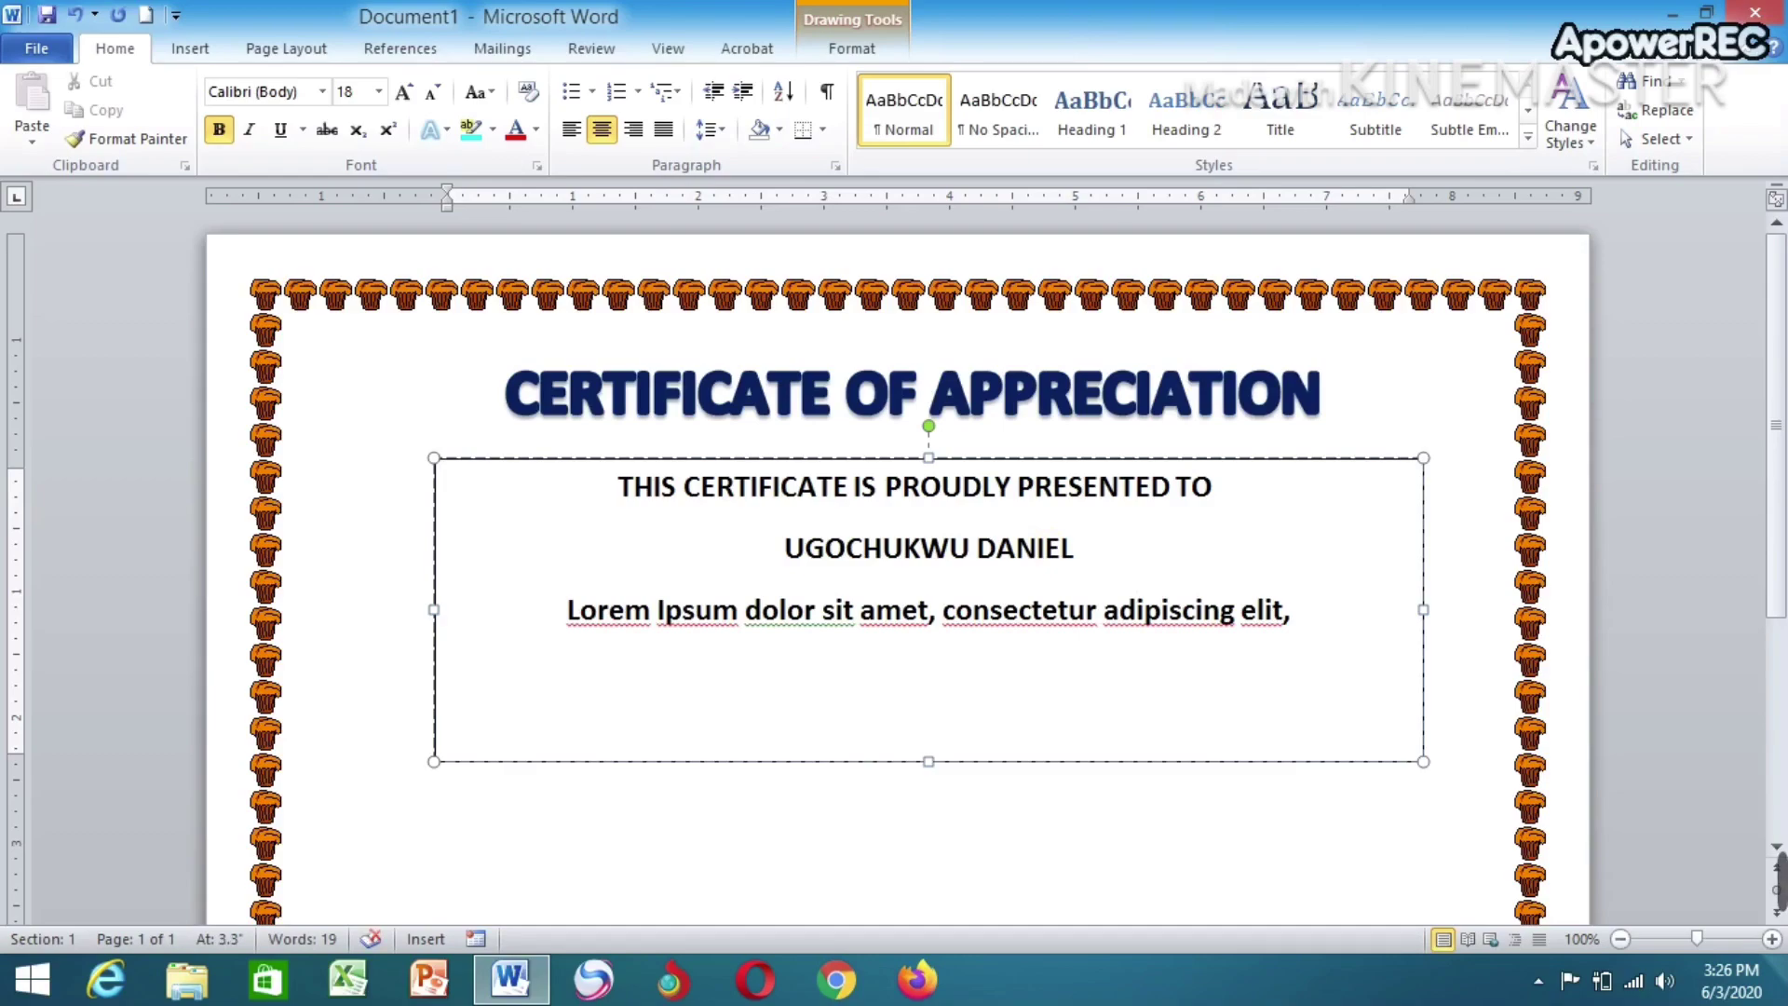
Type 'sed doeiusmod temper' and correct a typo in the recipient's surname
text(sed)
text( do)
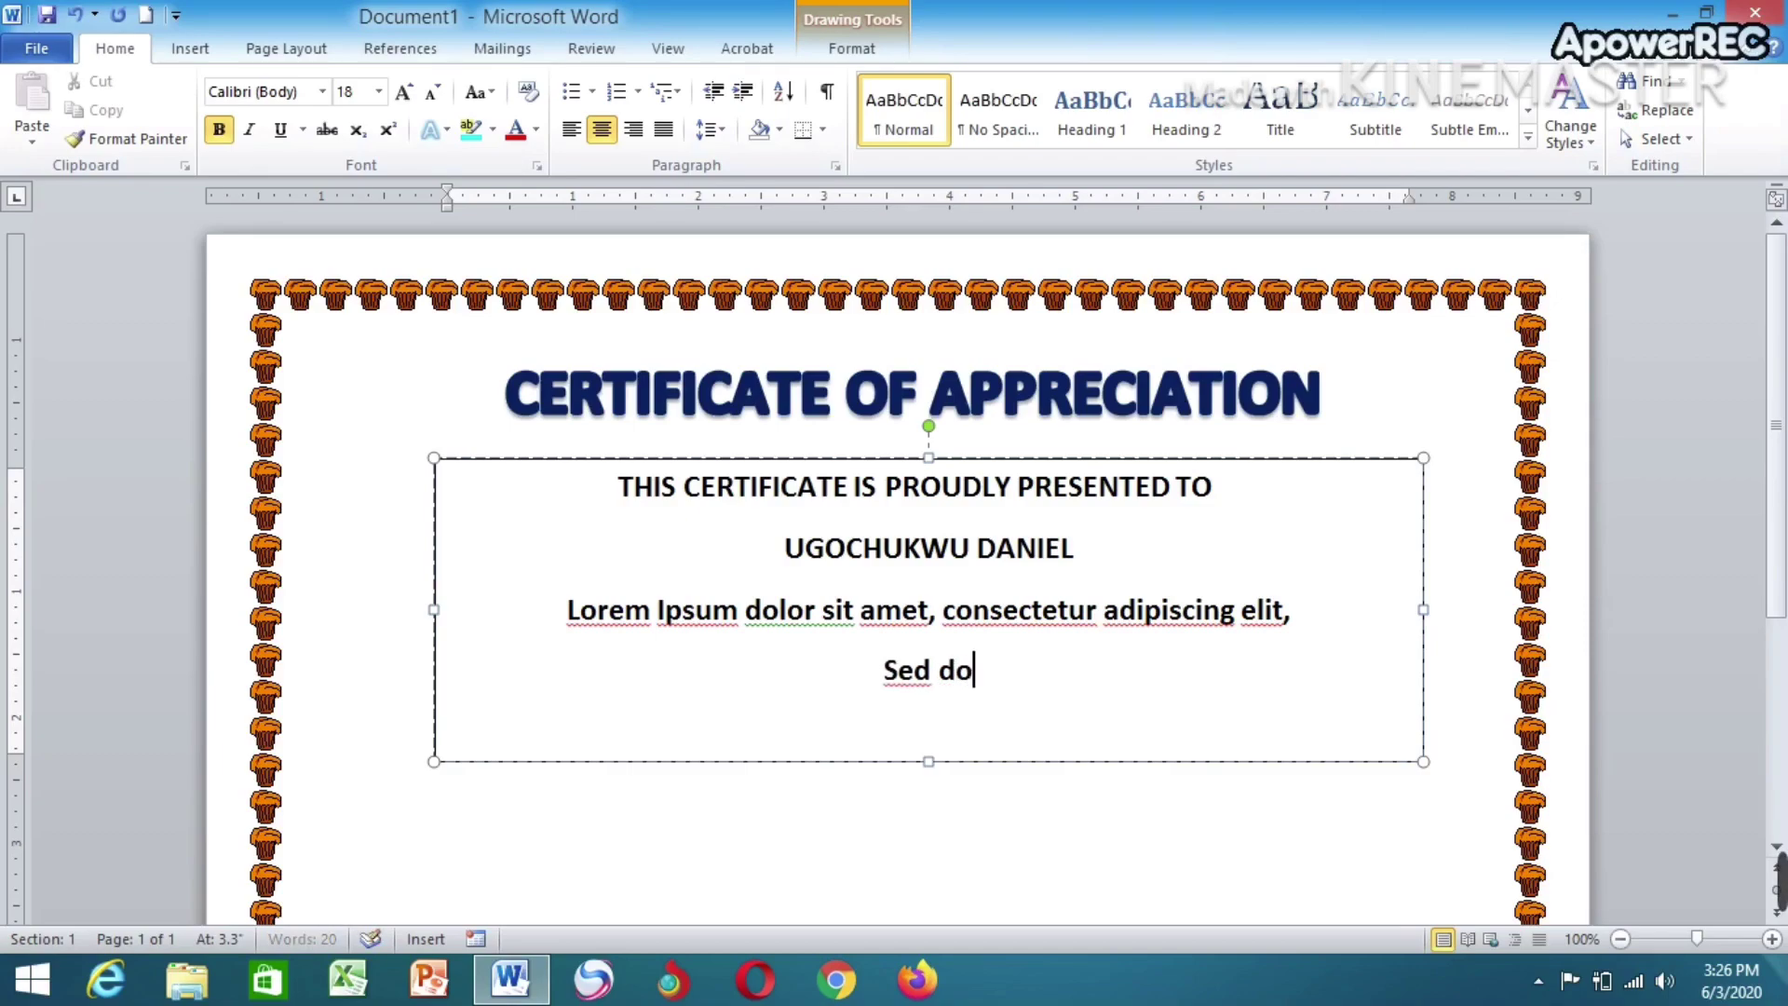
text( eiu)
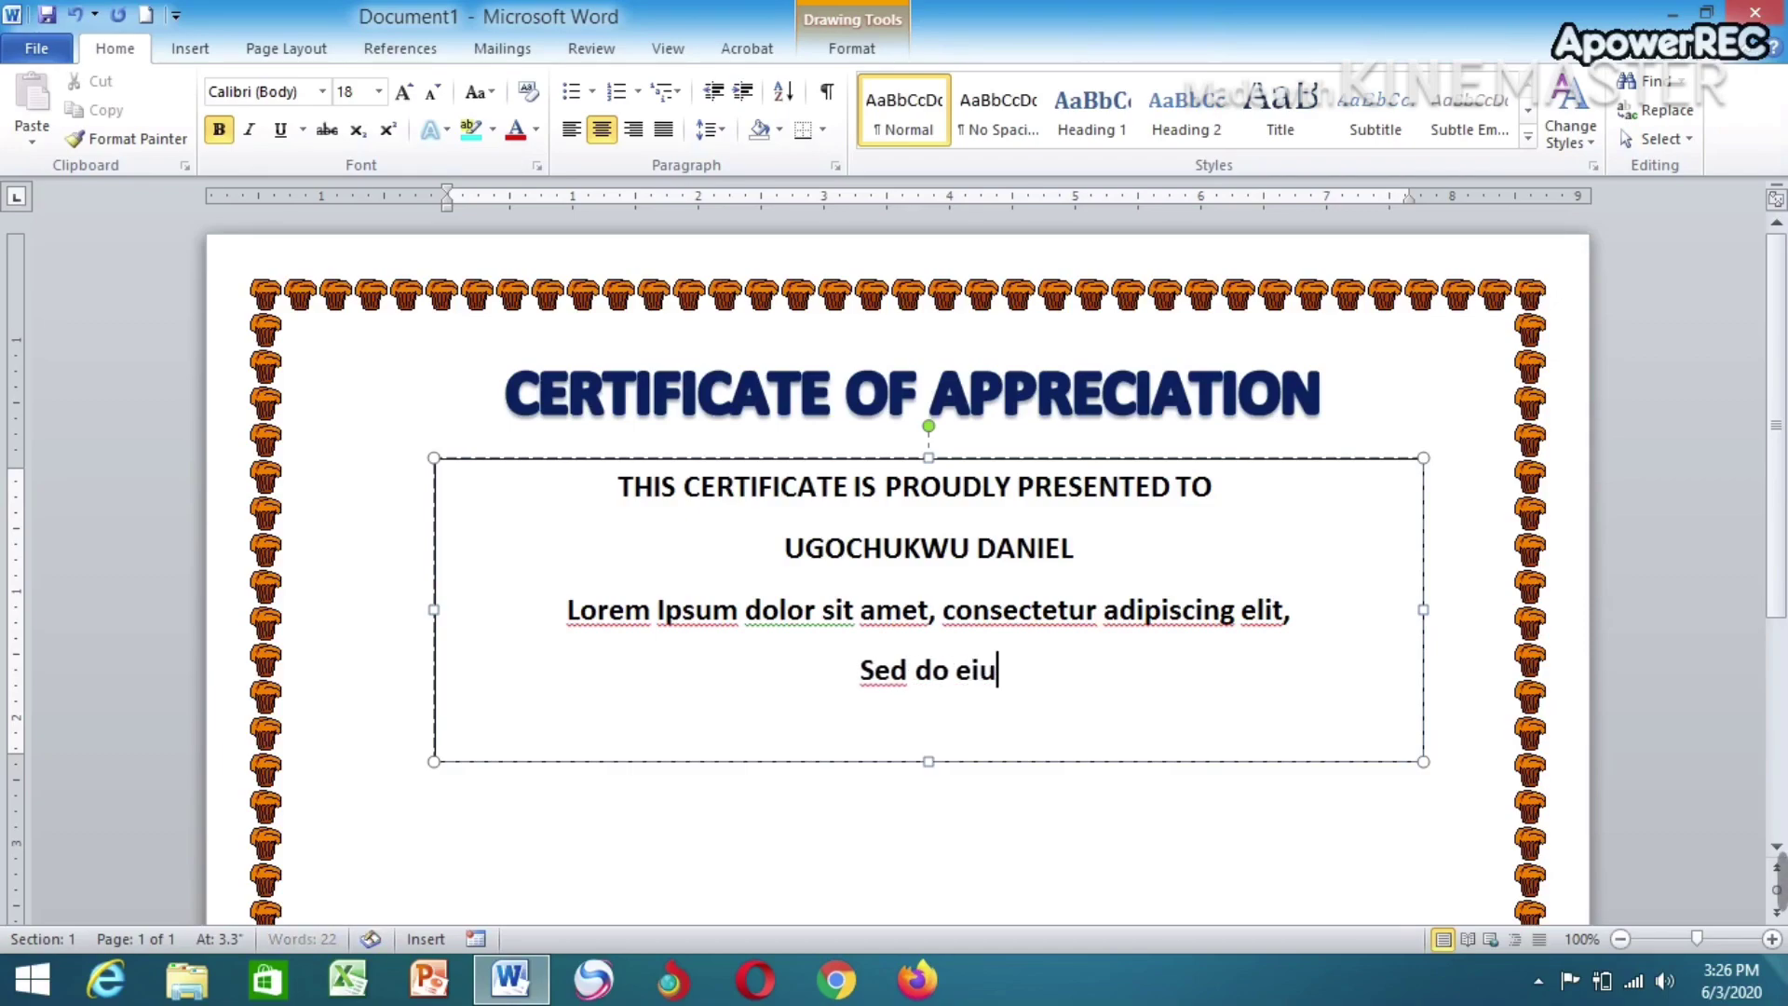
text(s)
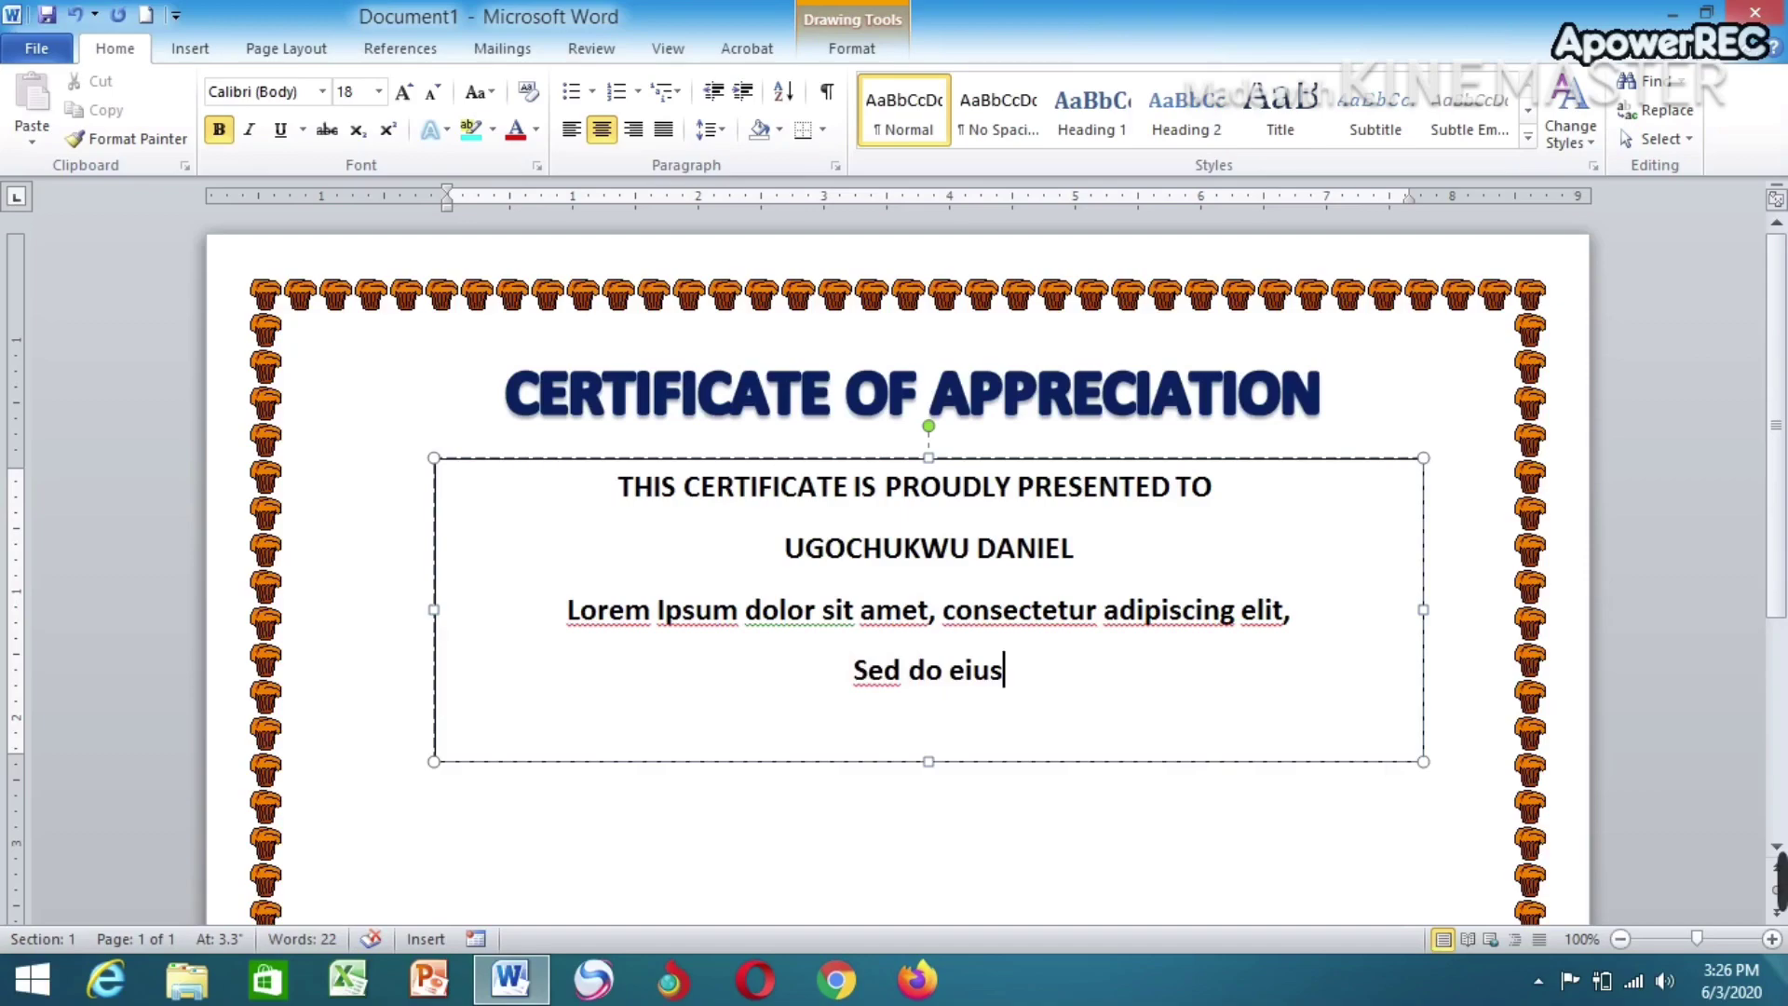
text(mod)
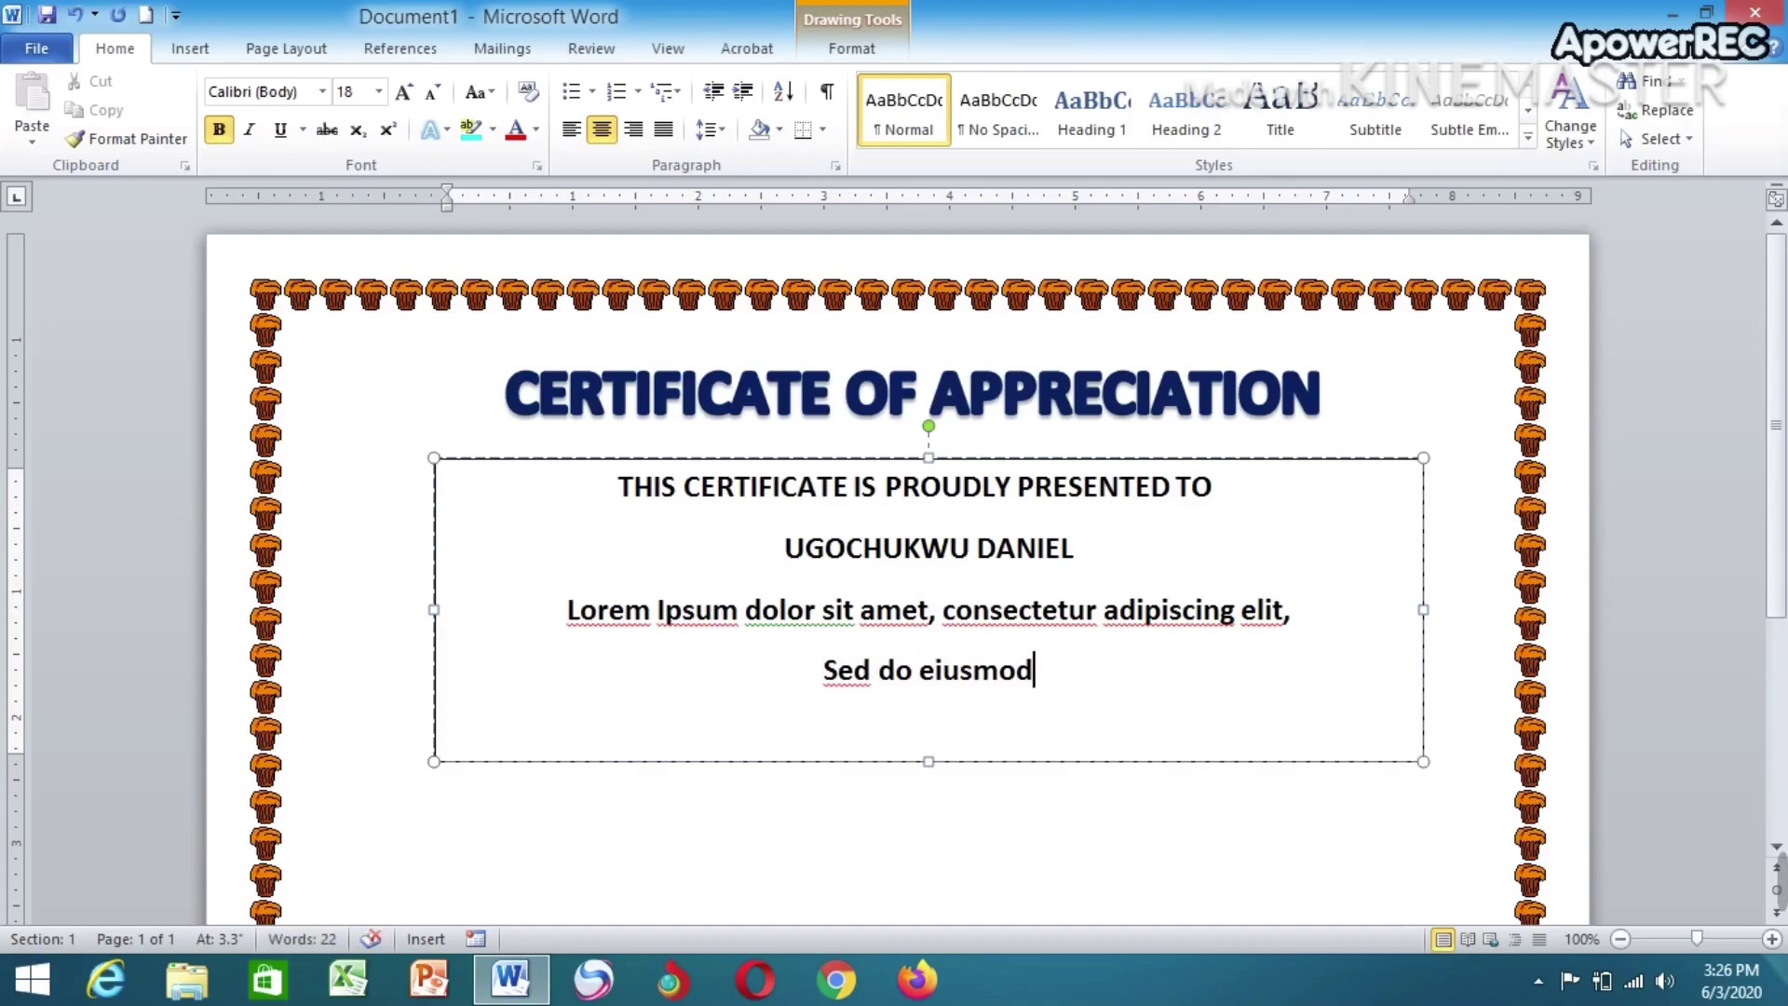
text( te)
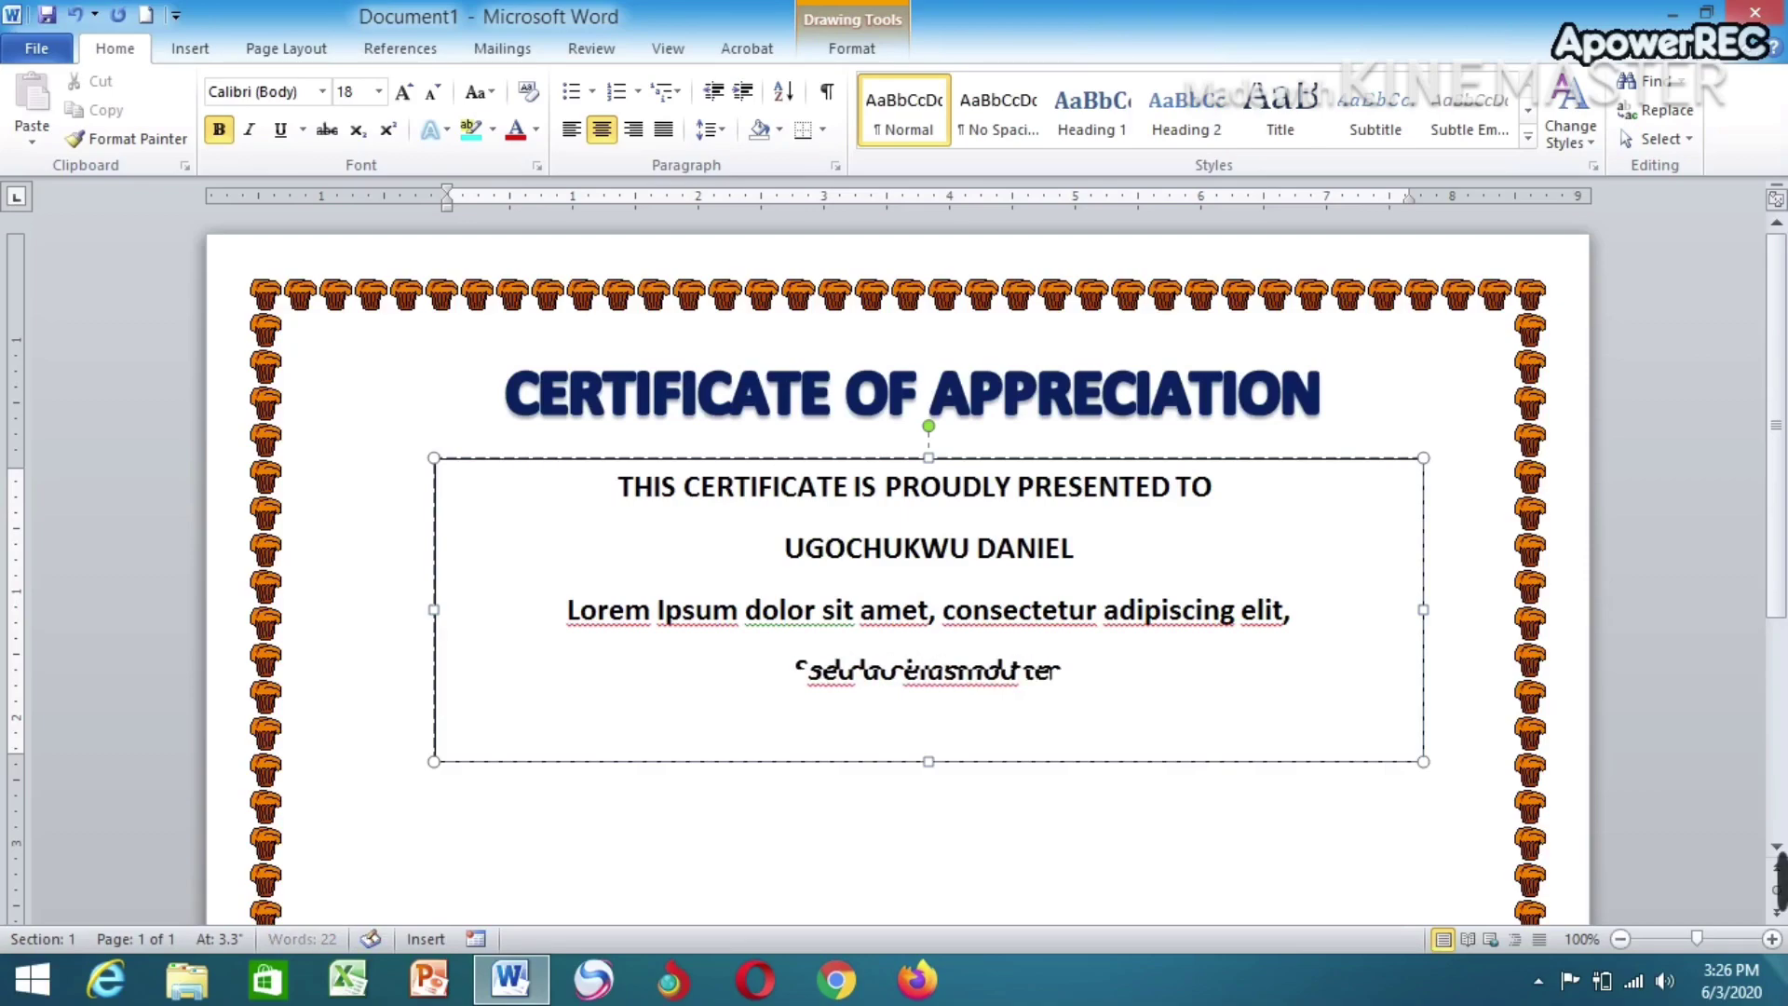
text(mper)
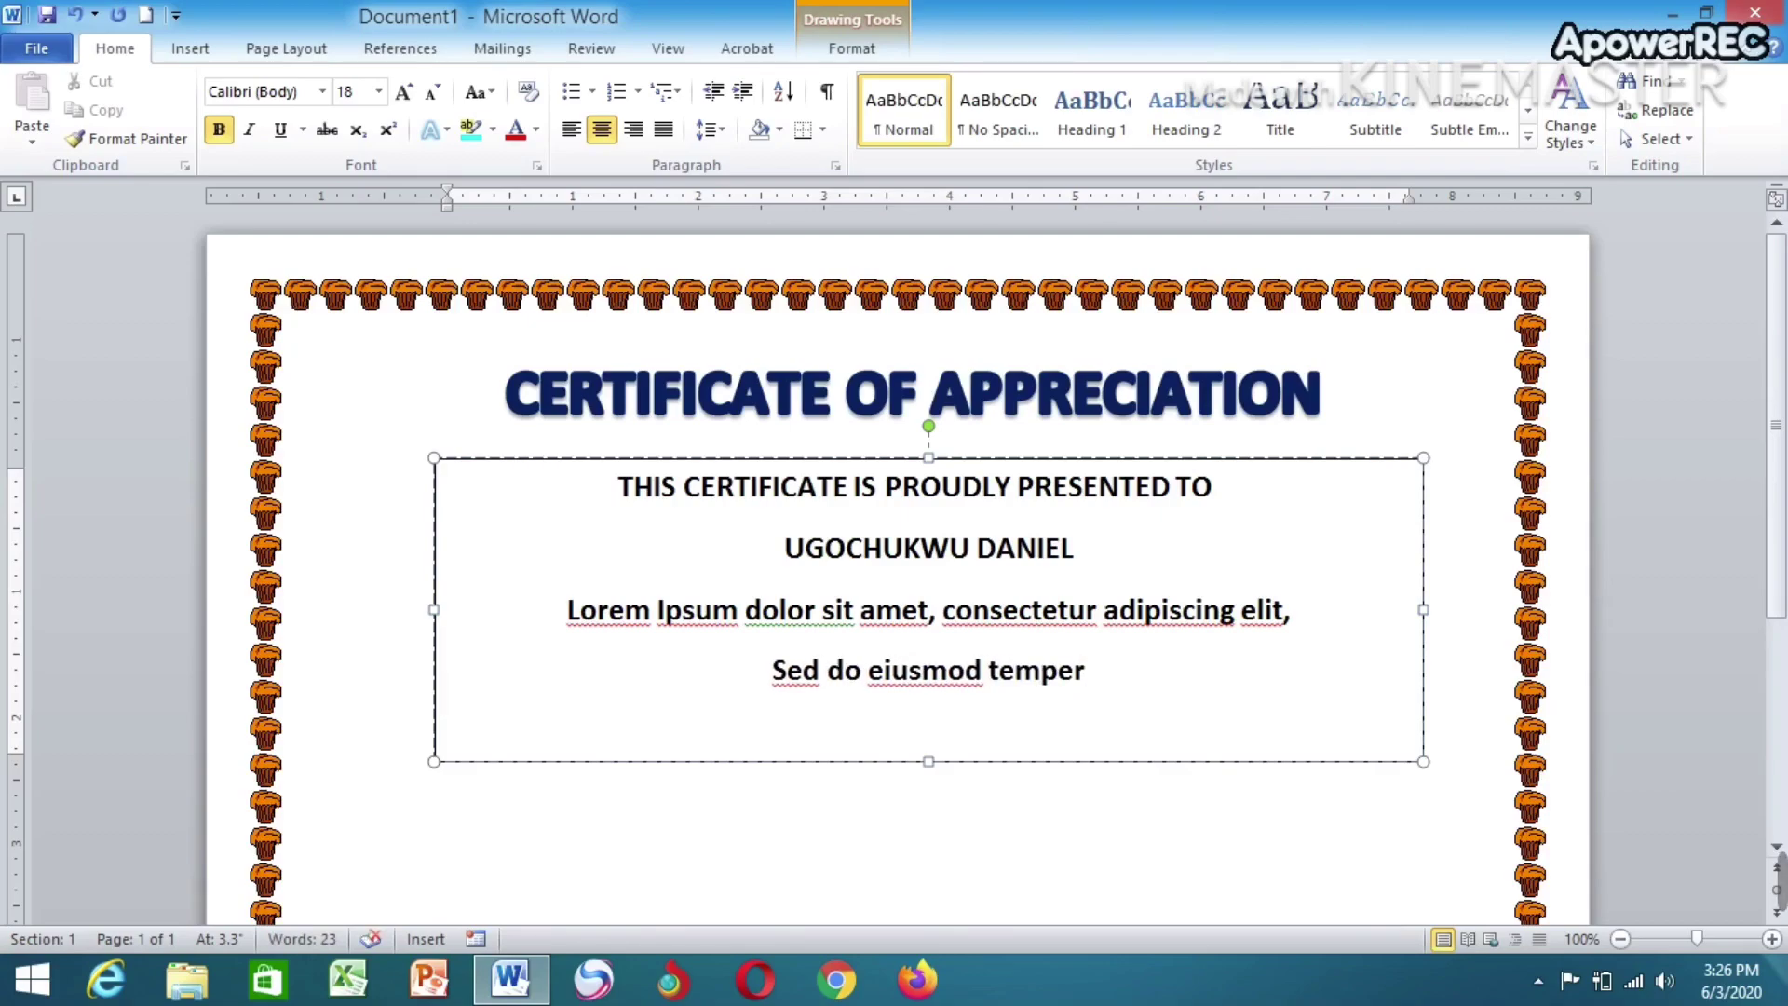
click(1045, 549)
key(BackSpace)
key(BackSpace)
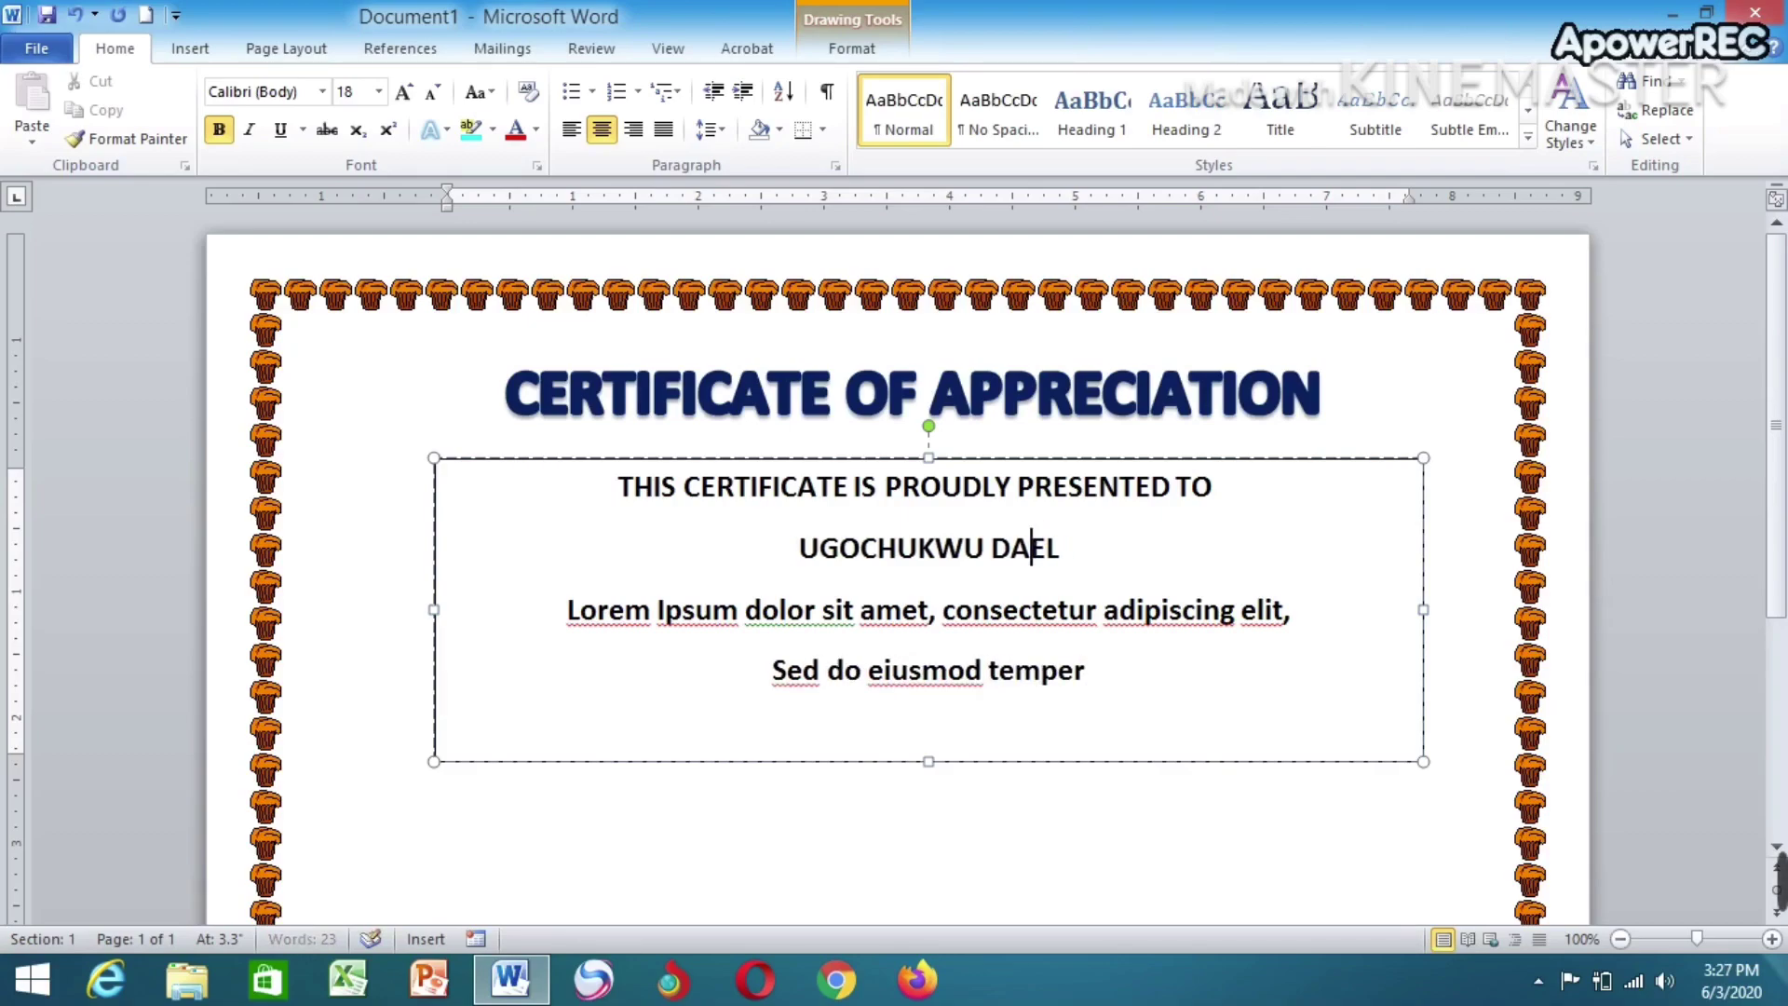
text(NI)
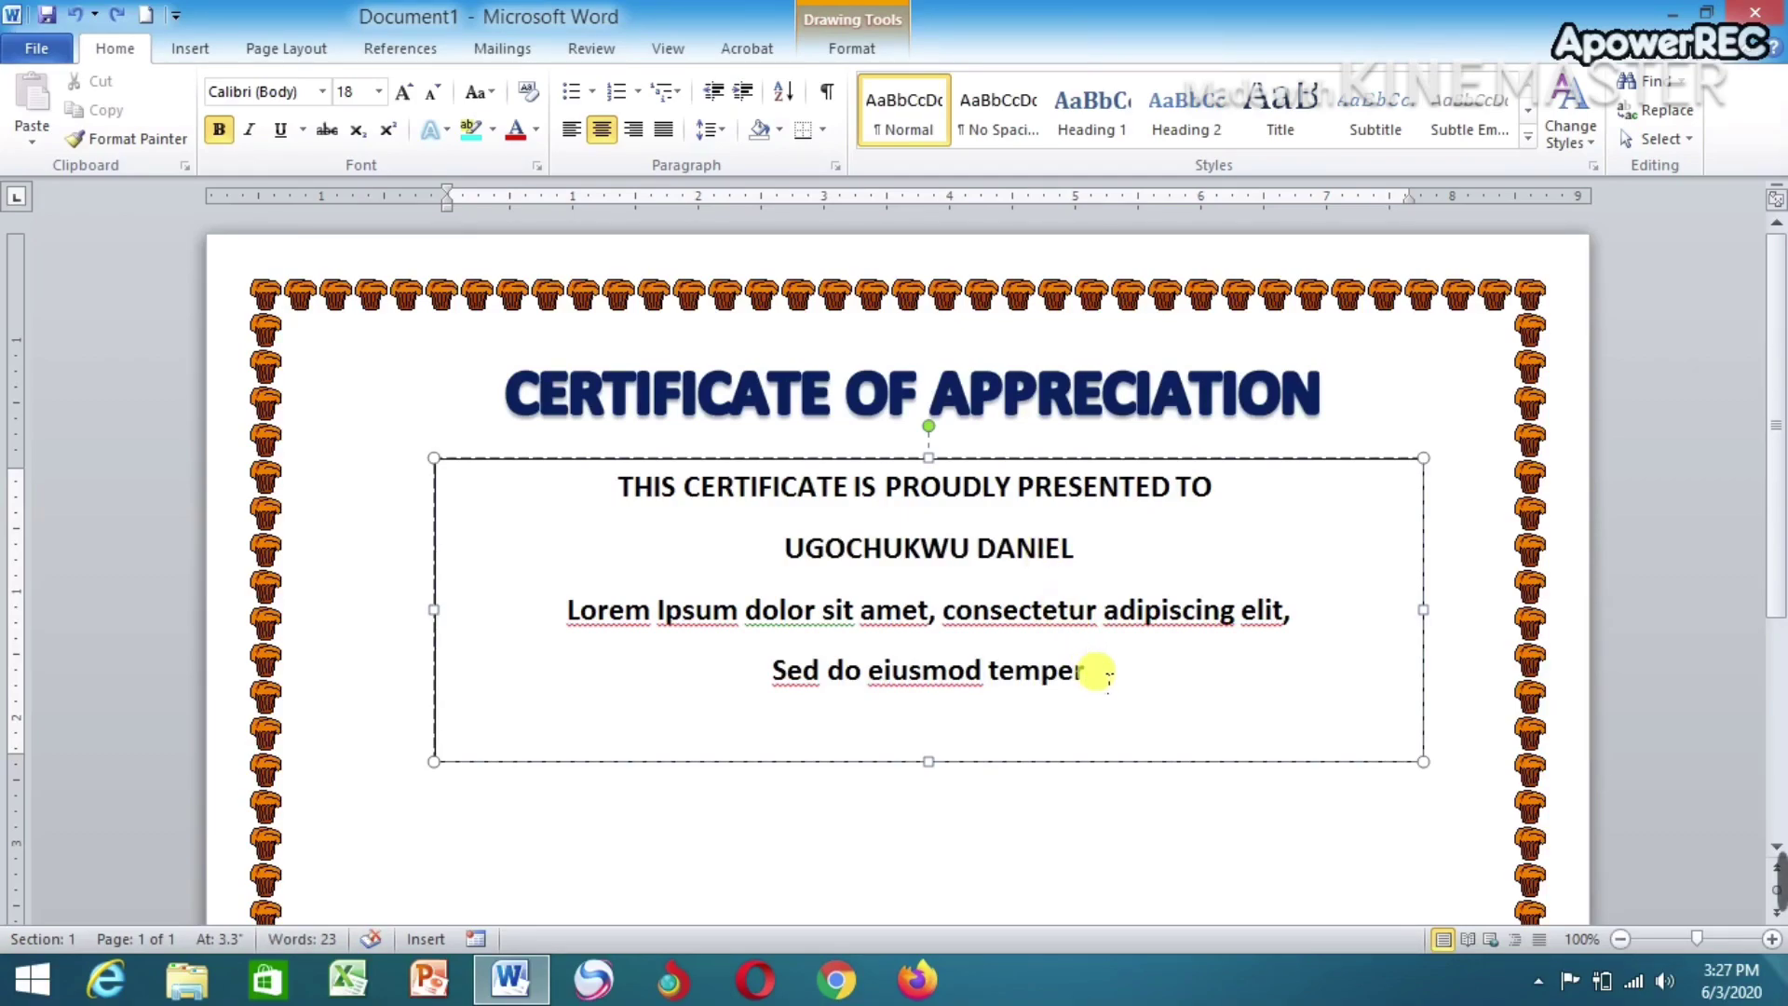
Finish the line as '…tempor incididunt ut labore' and add 'Et dolore magna aliqua.' below
click(1096, 670)
key(BackSpace)
key(BackSpace)
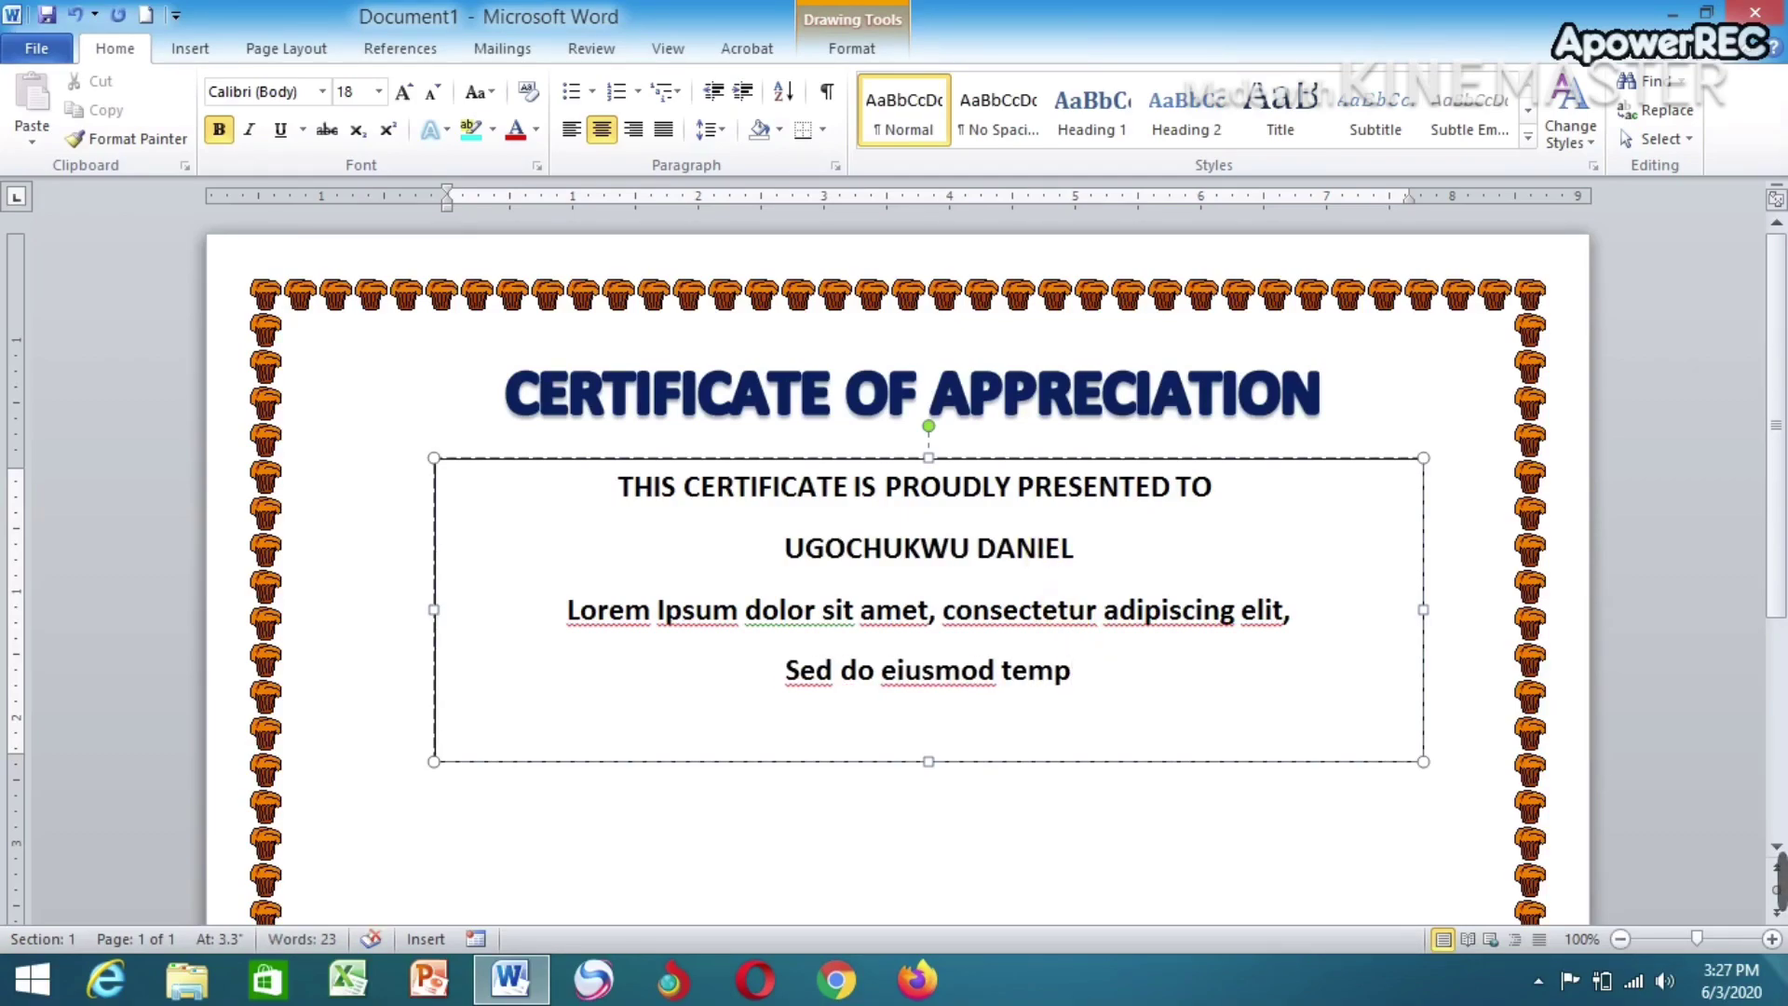
text(o)
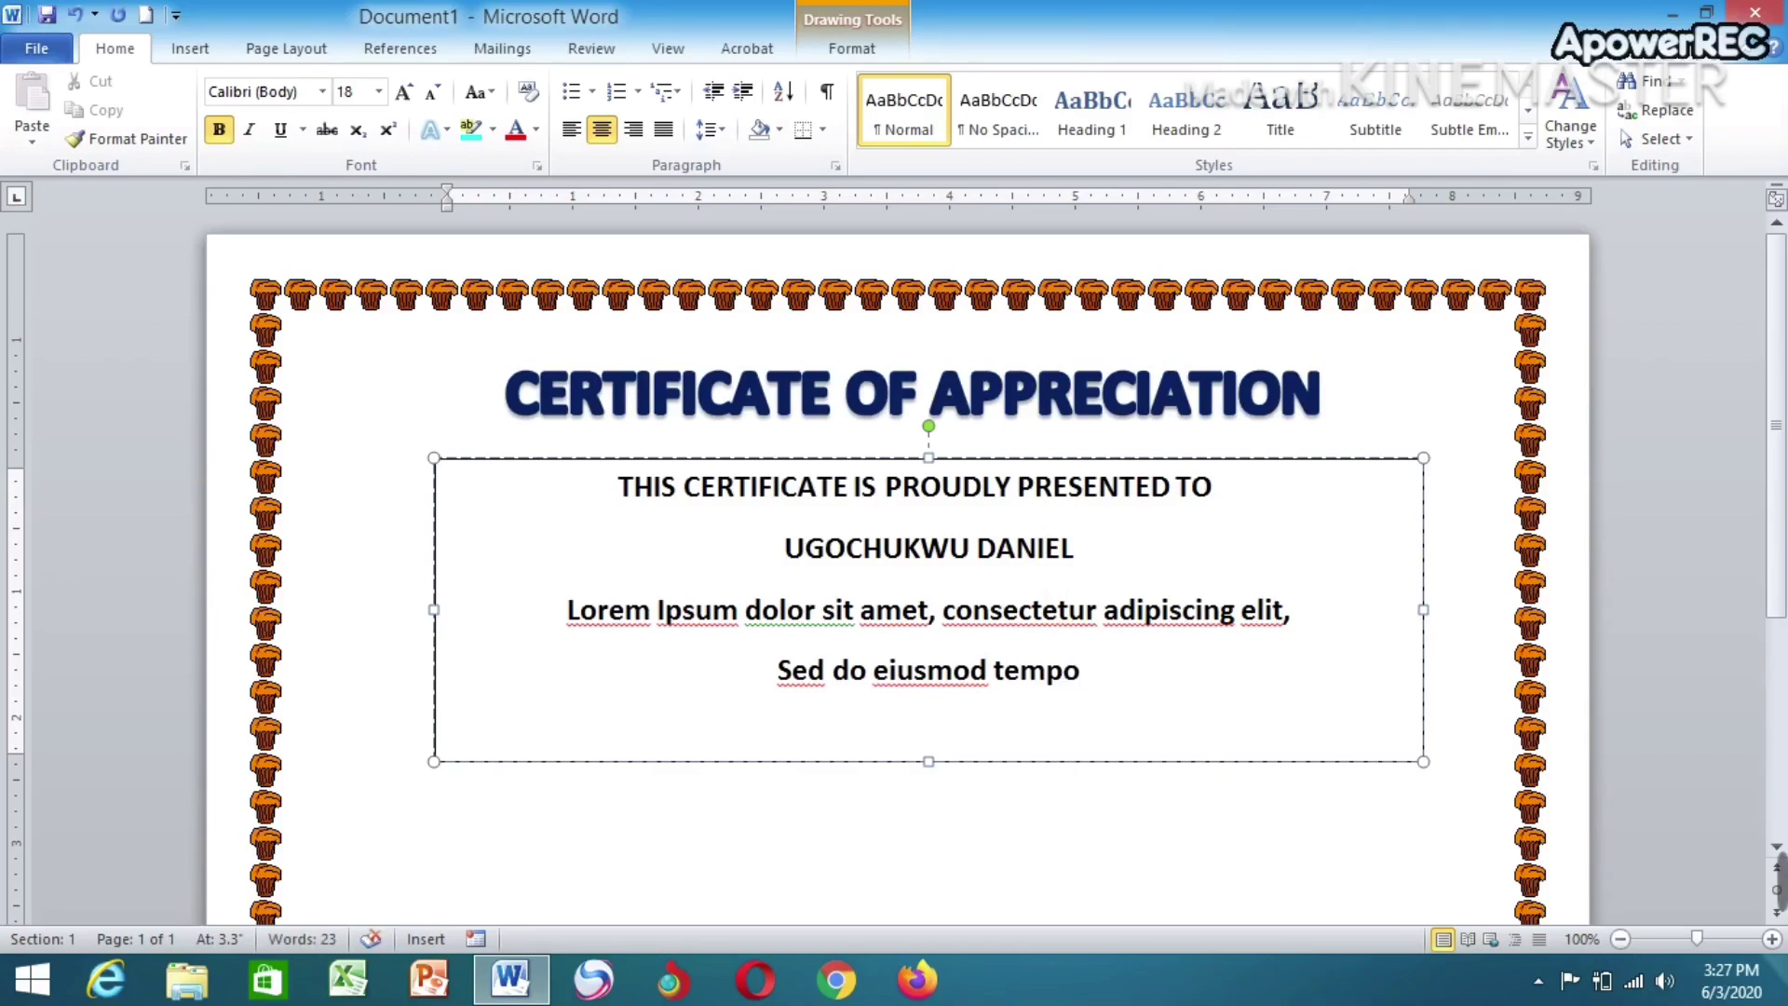
text(r in)
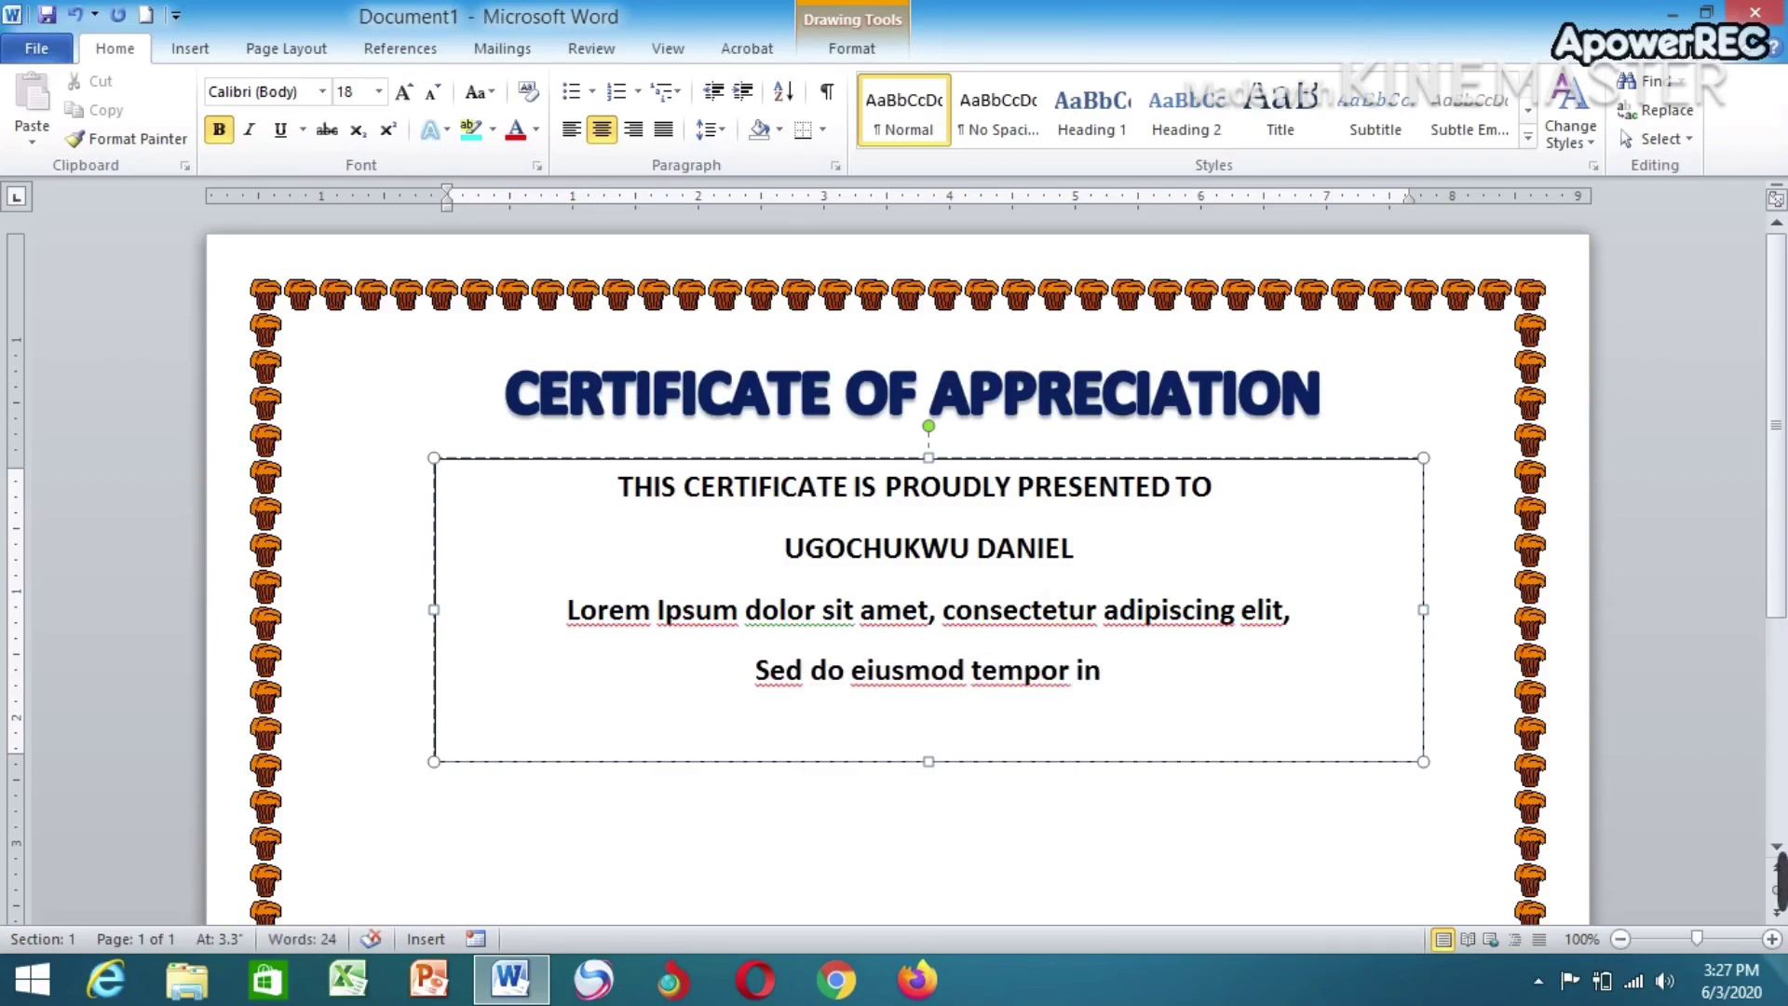
text(ci)
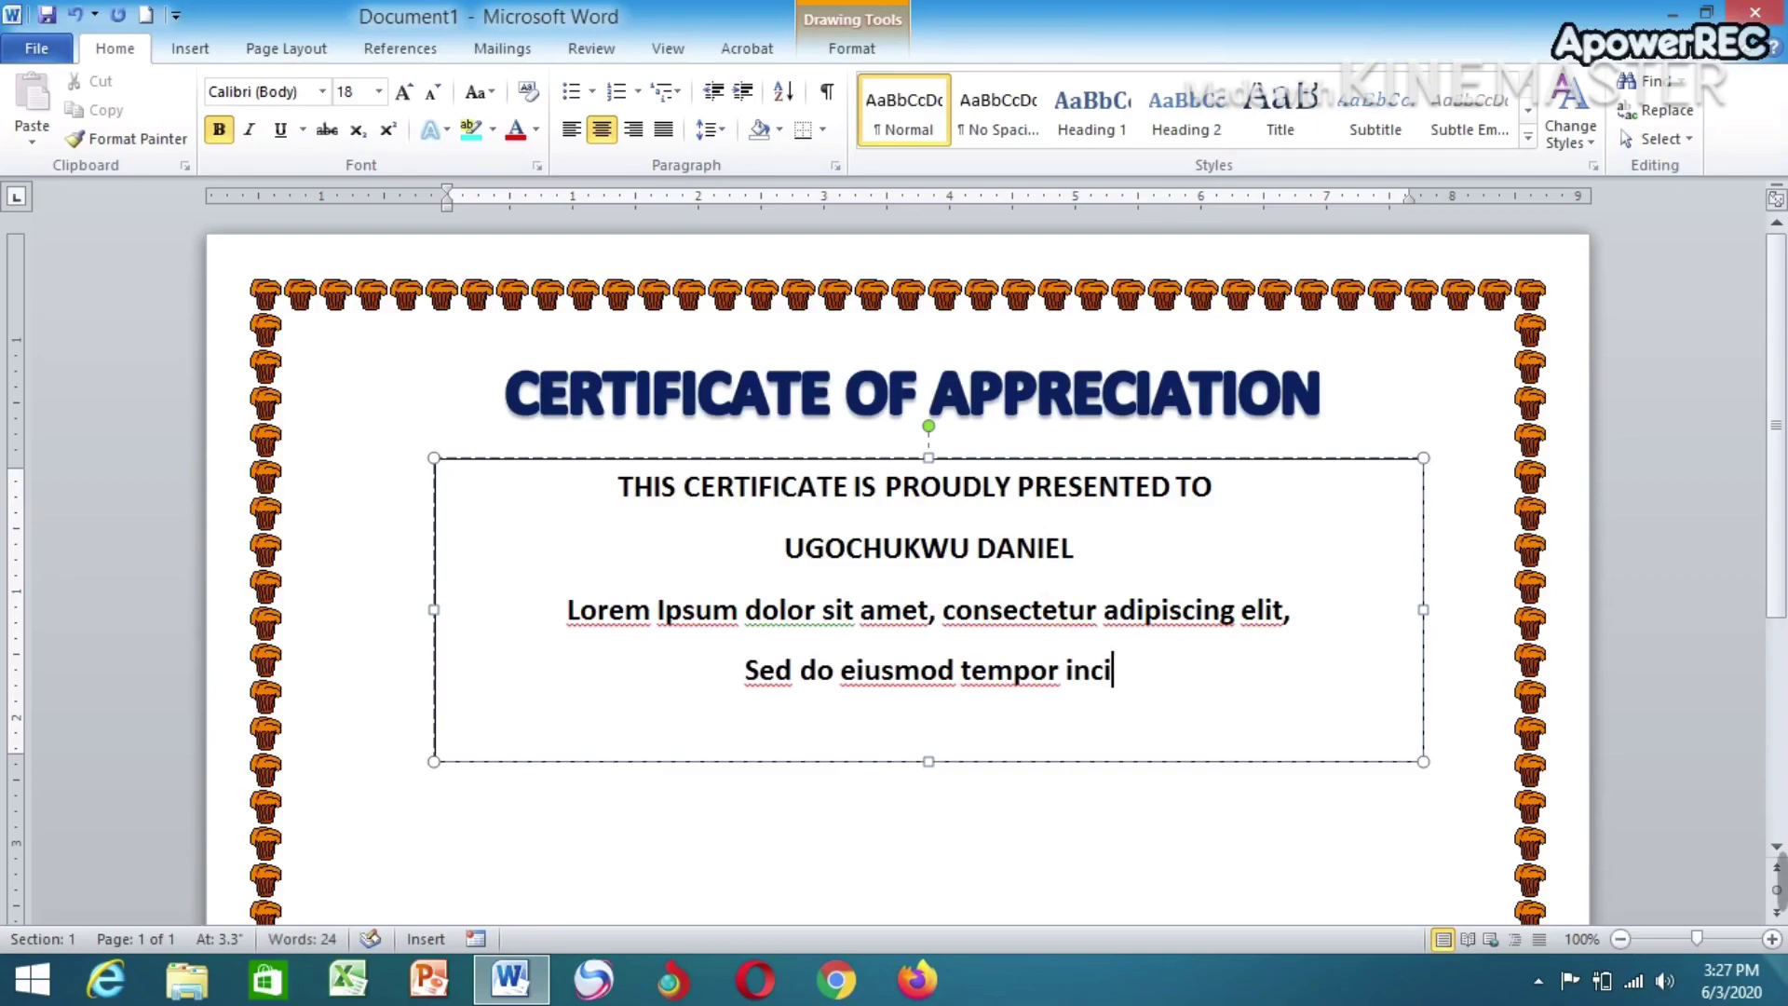
text(di)
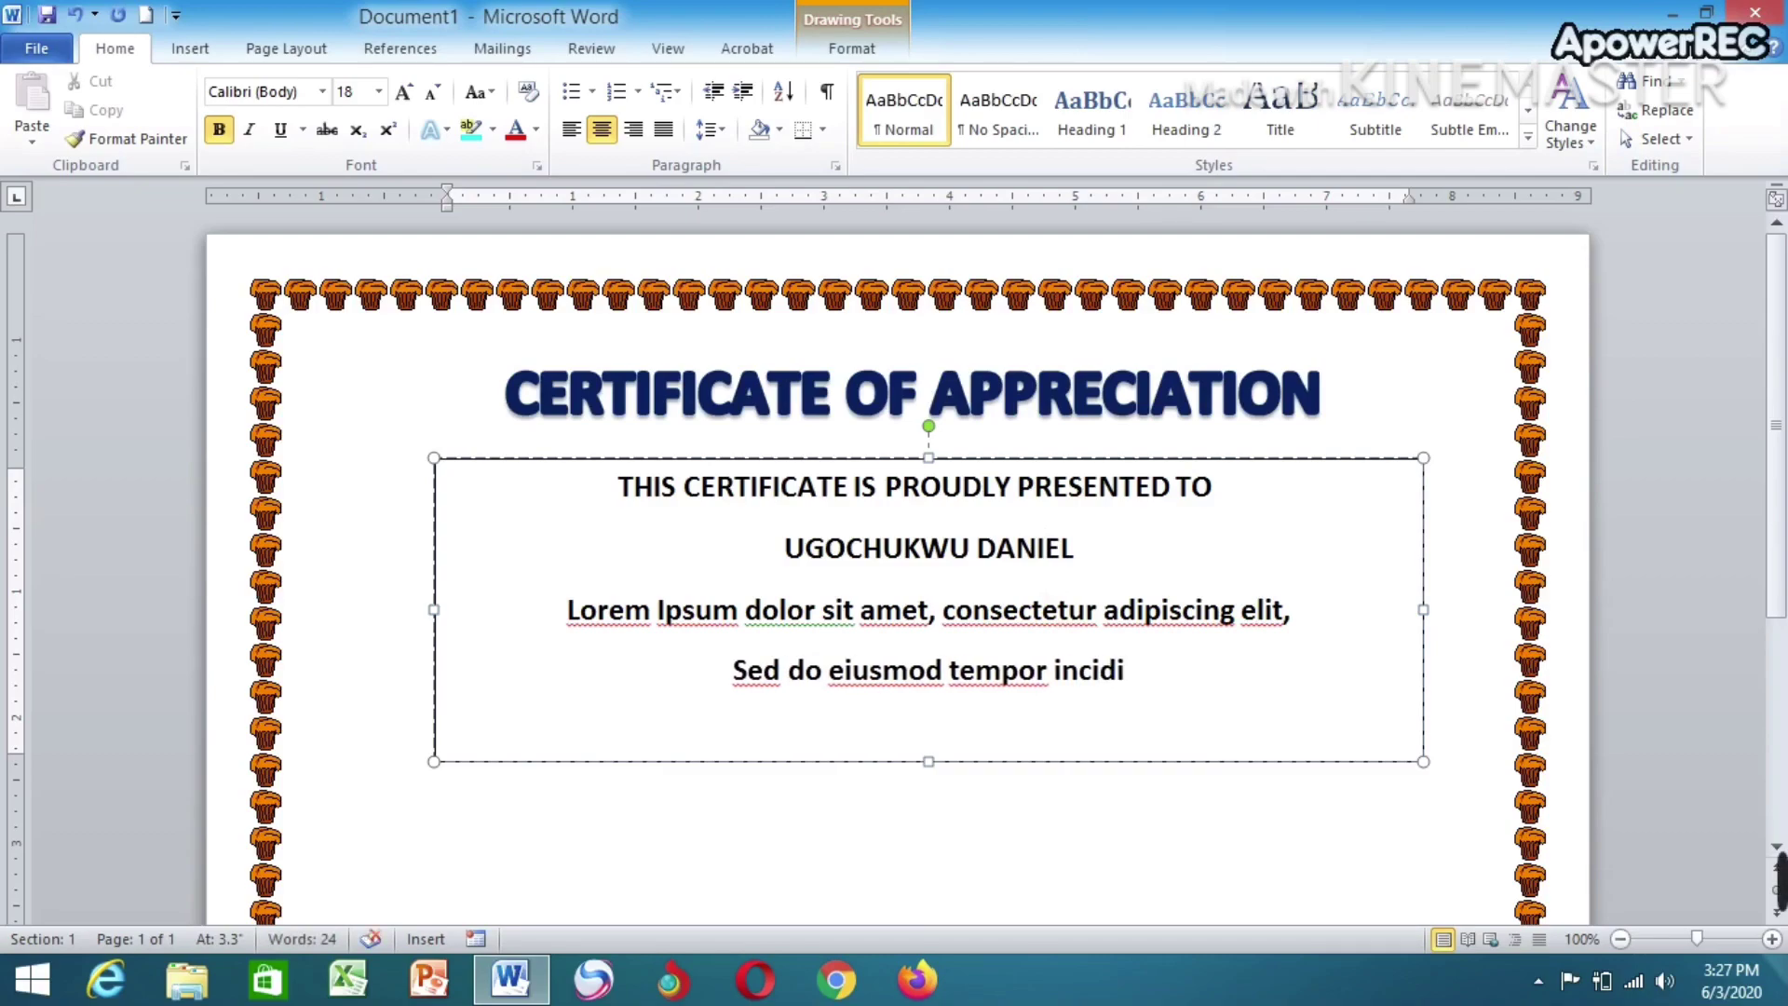
text(dunt)
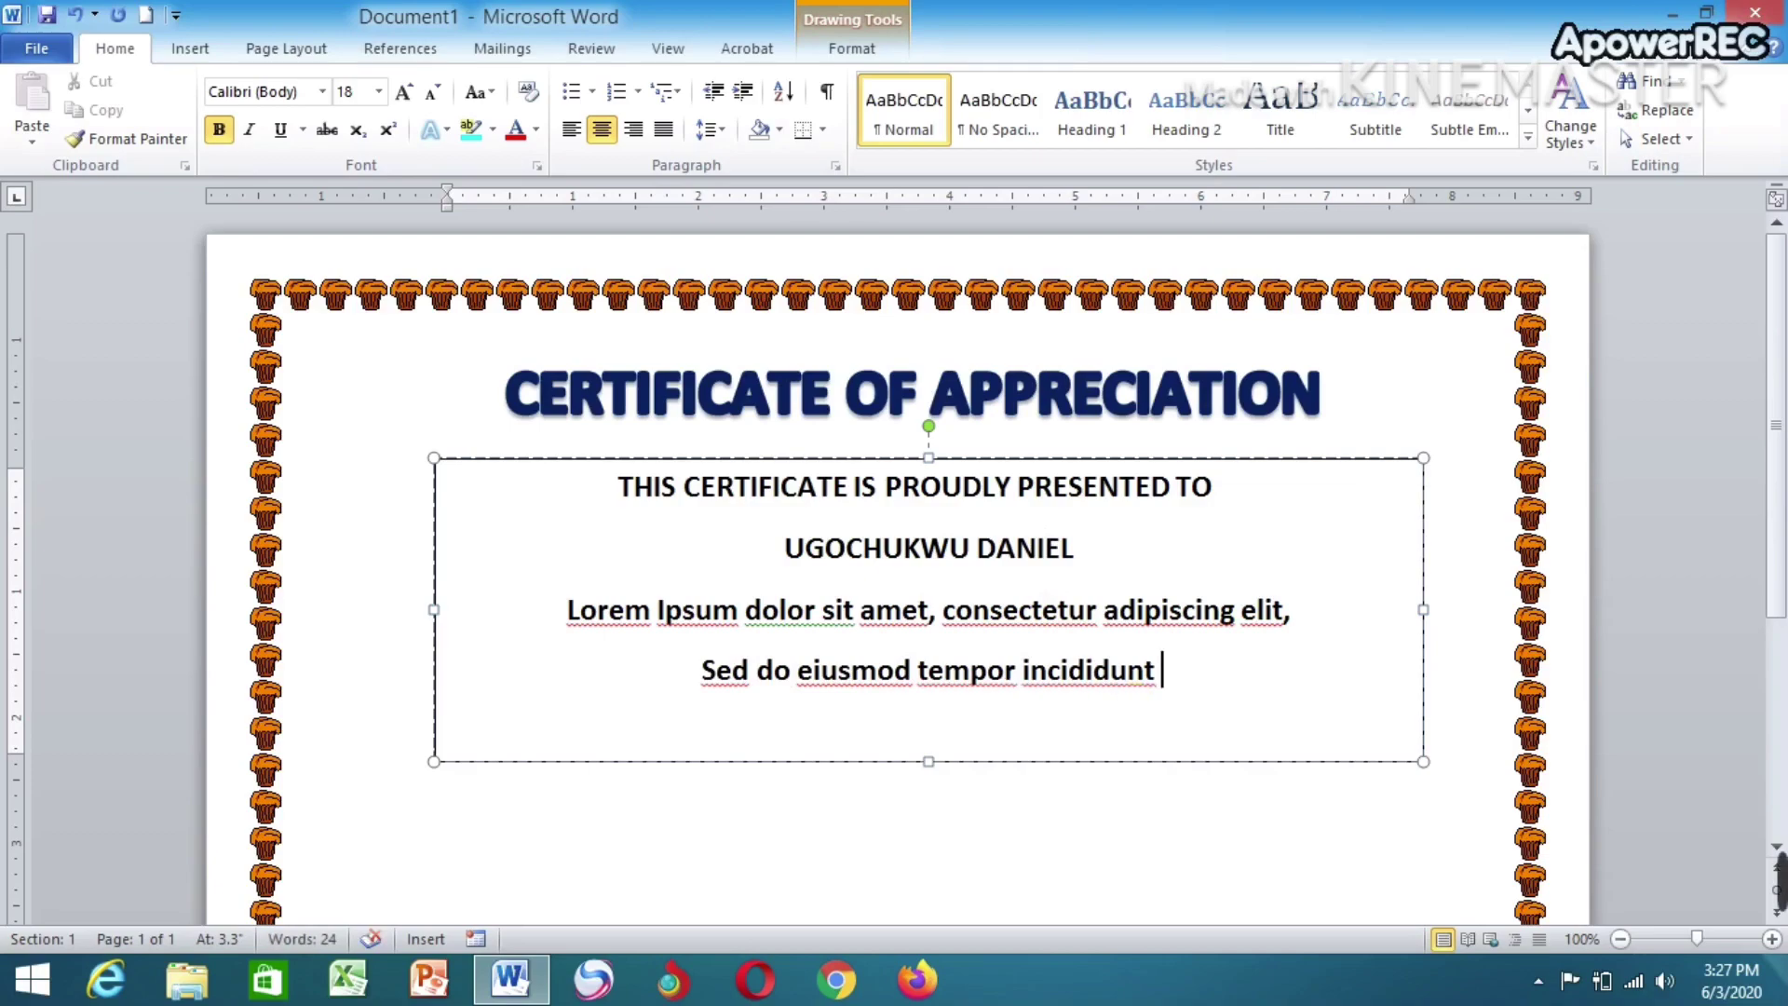
text( ut)
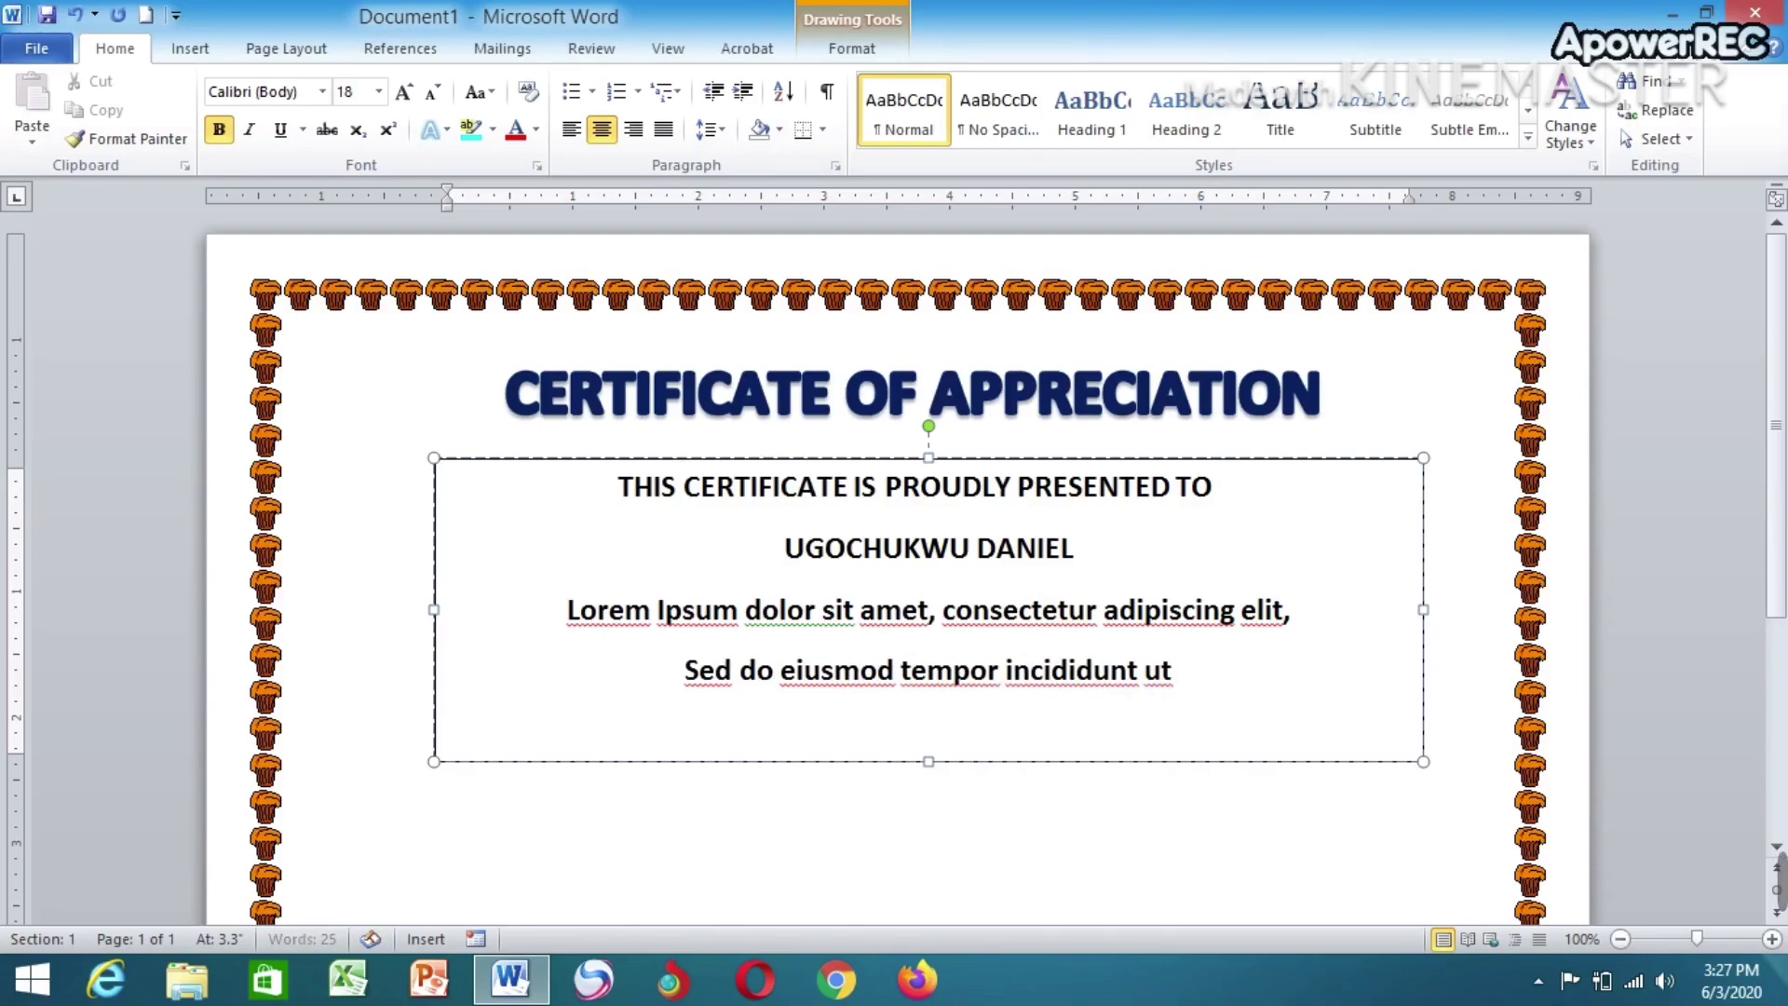
text( labore)
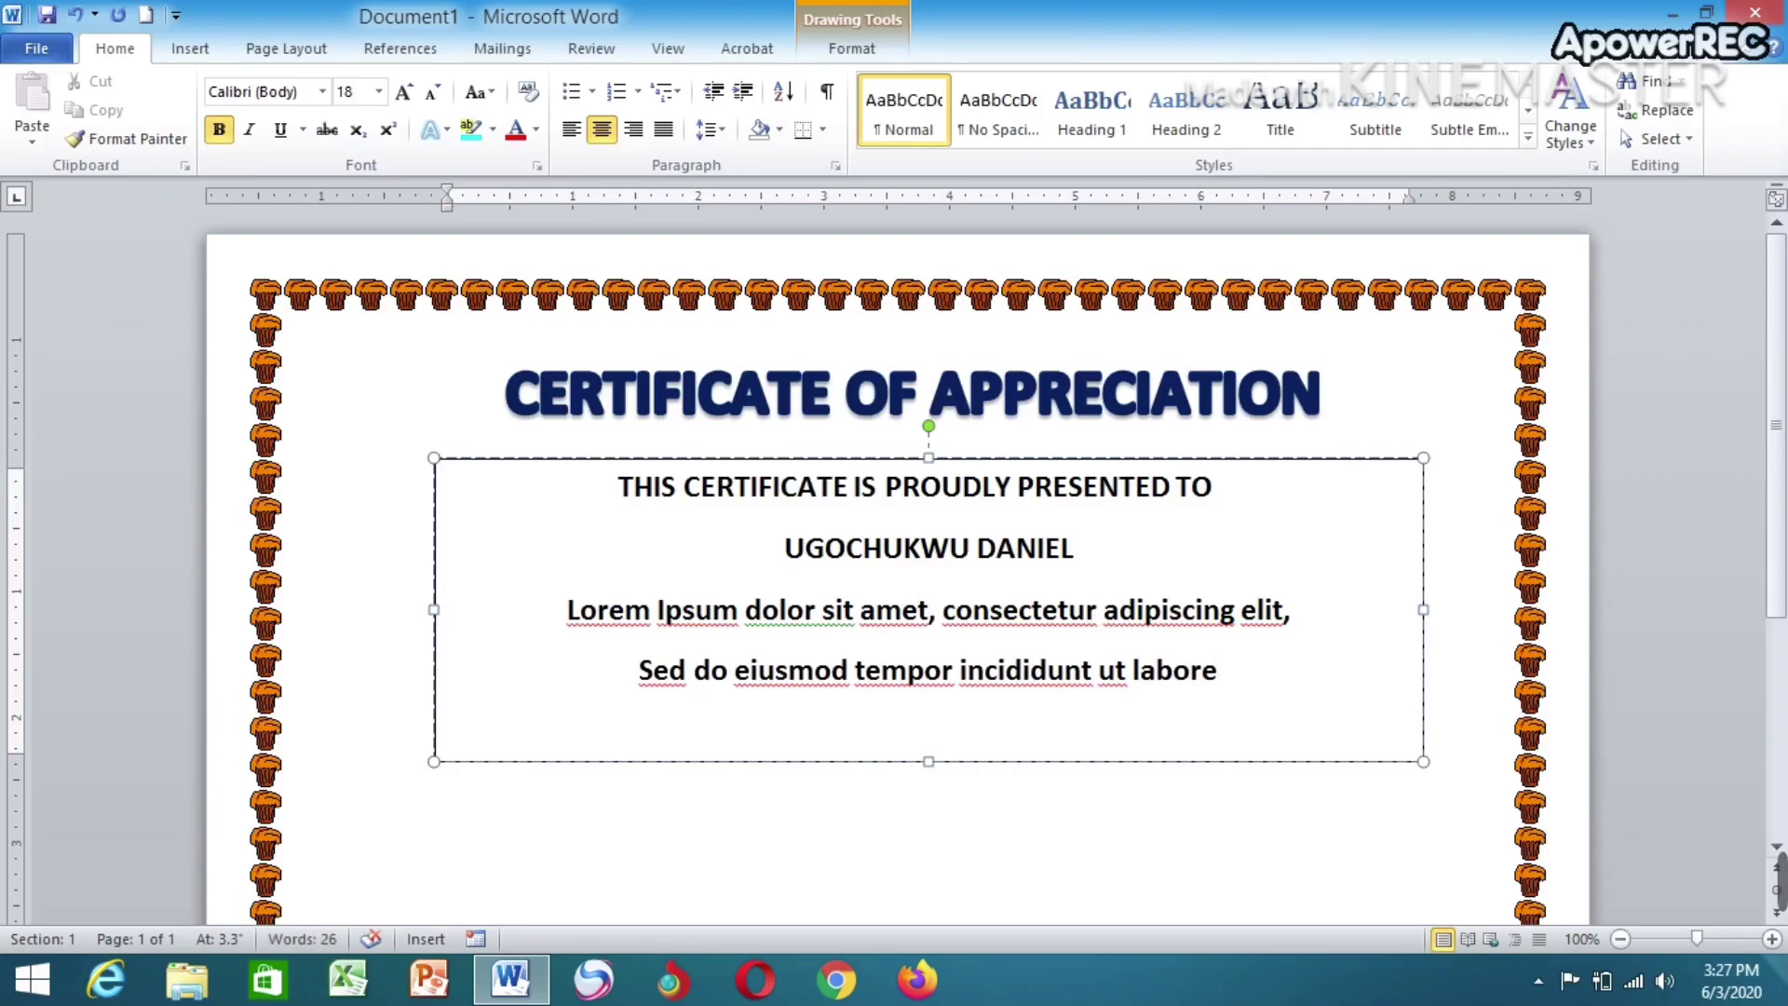
key(Return)
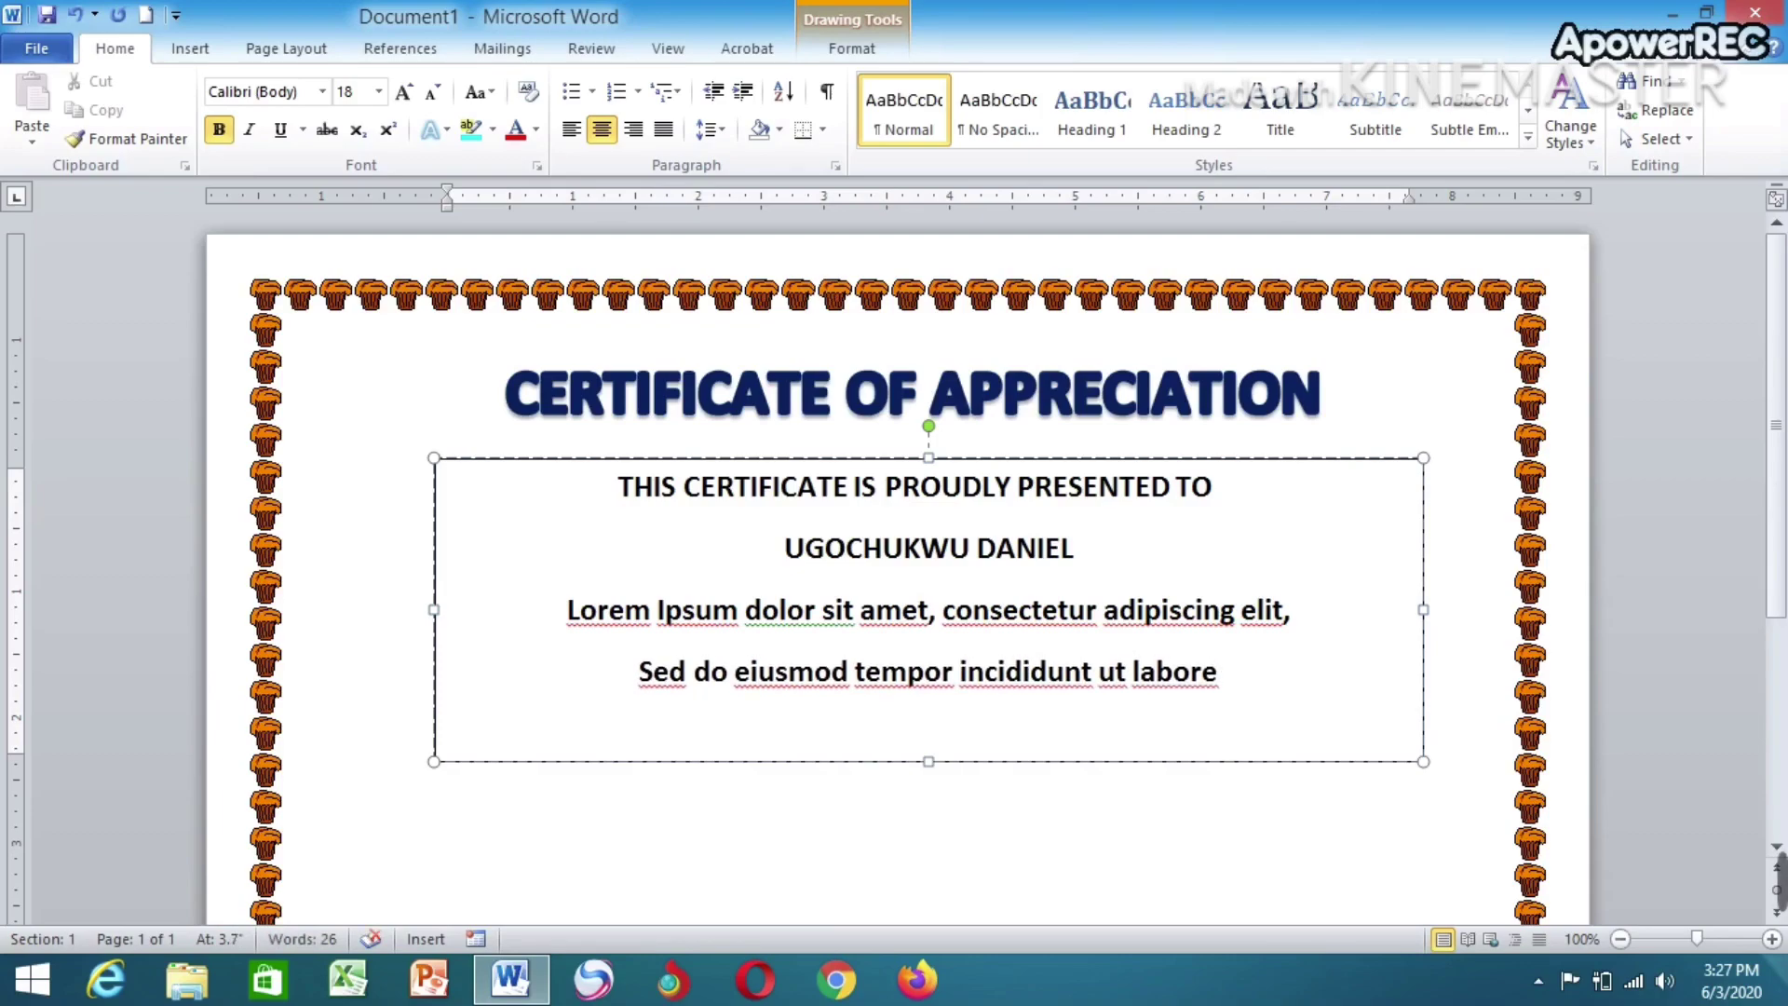
text(e)
text(t)
text(doloe)
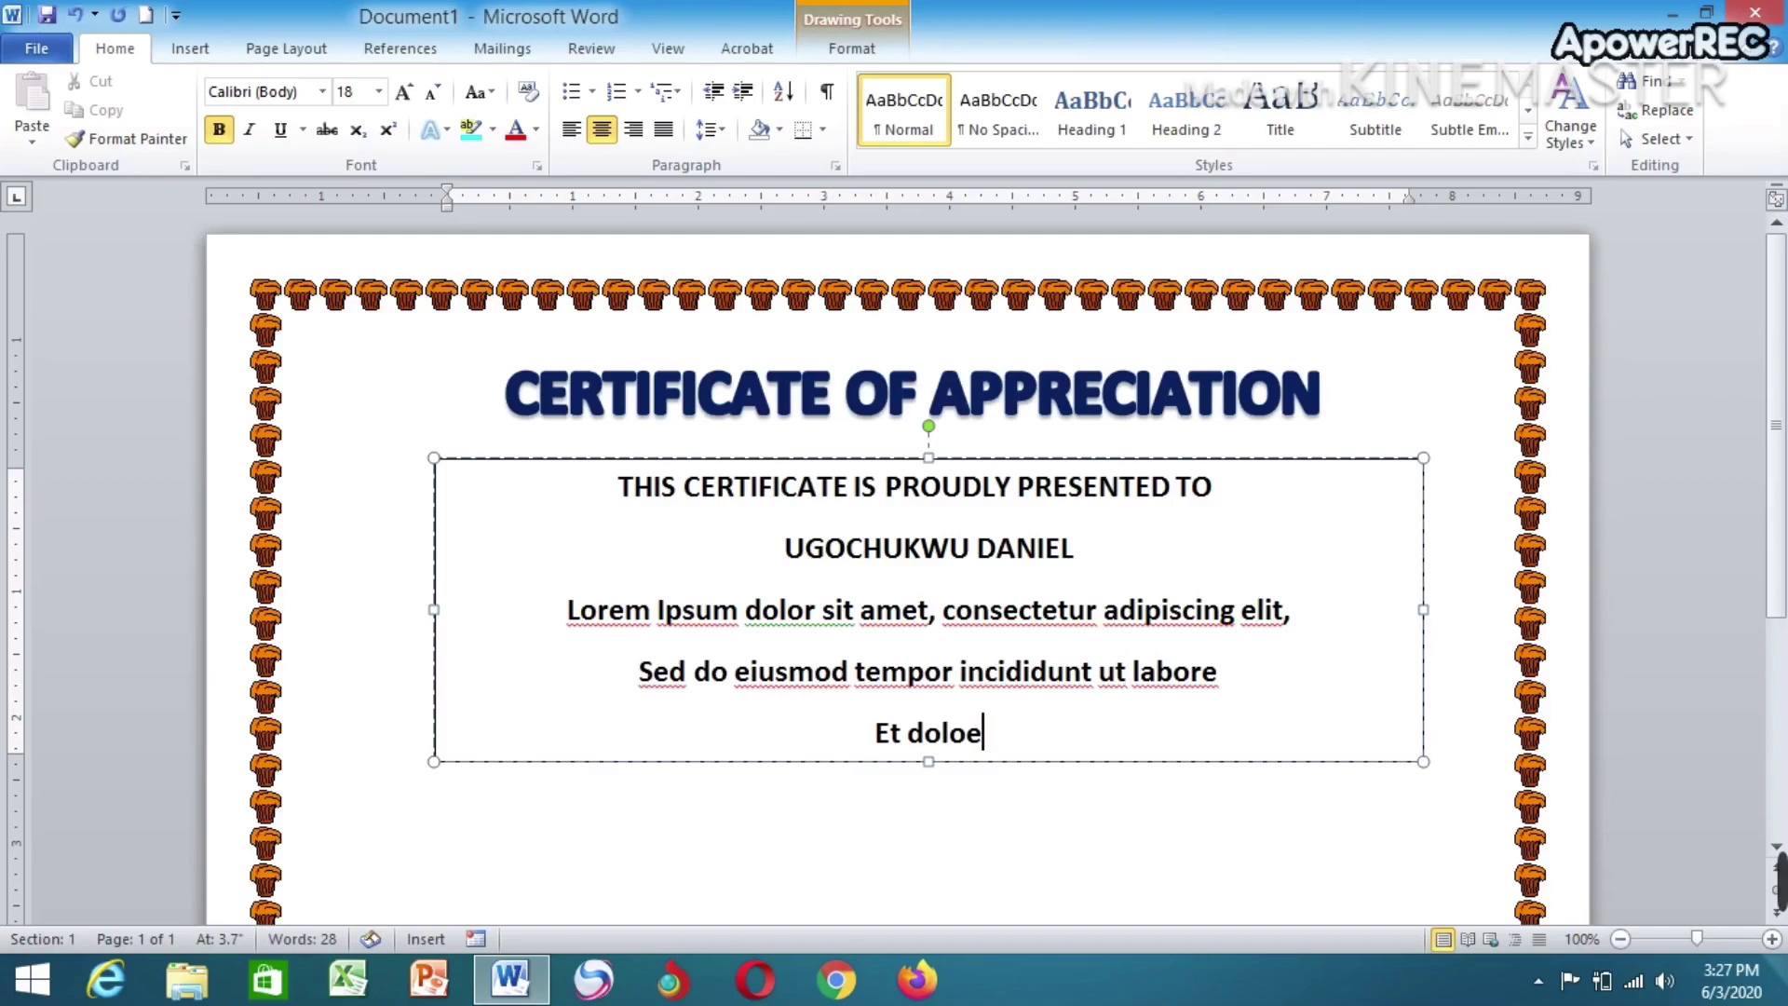
key(BackSpace)
text(r)
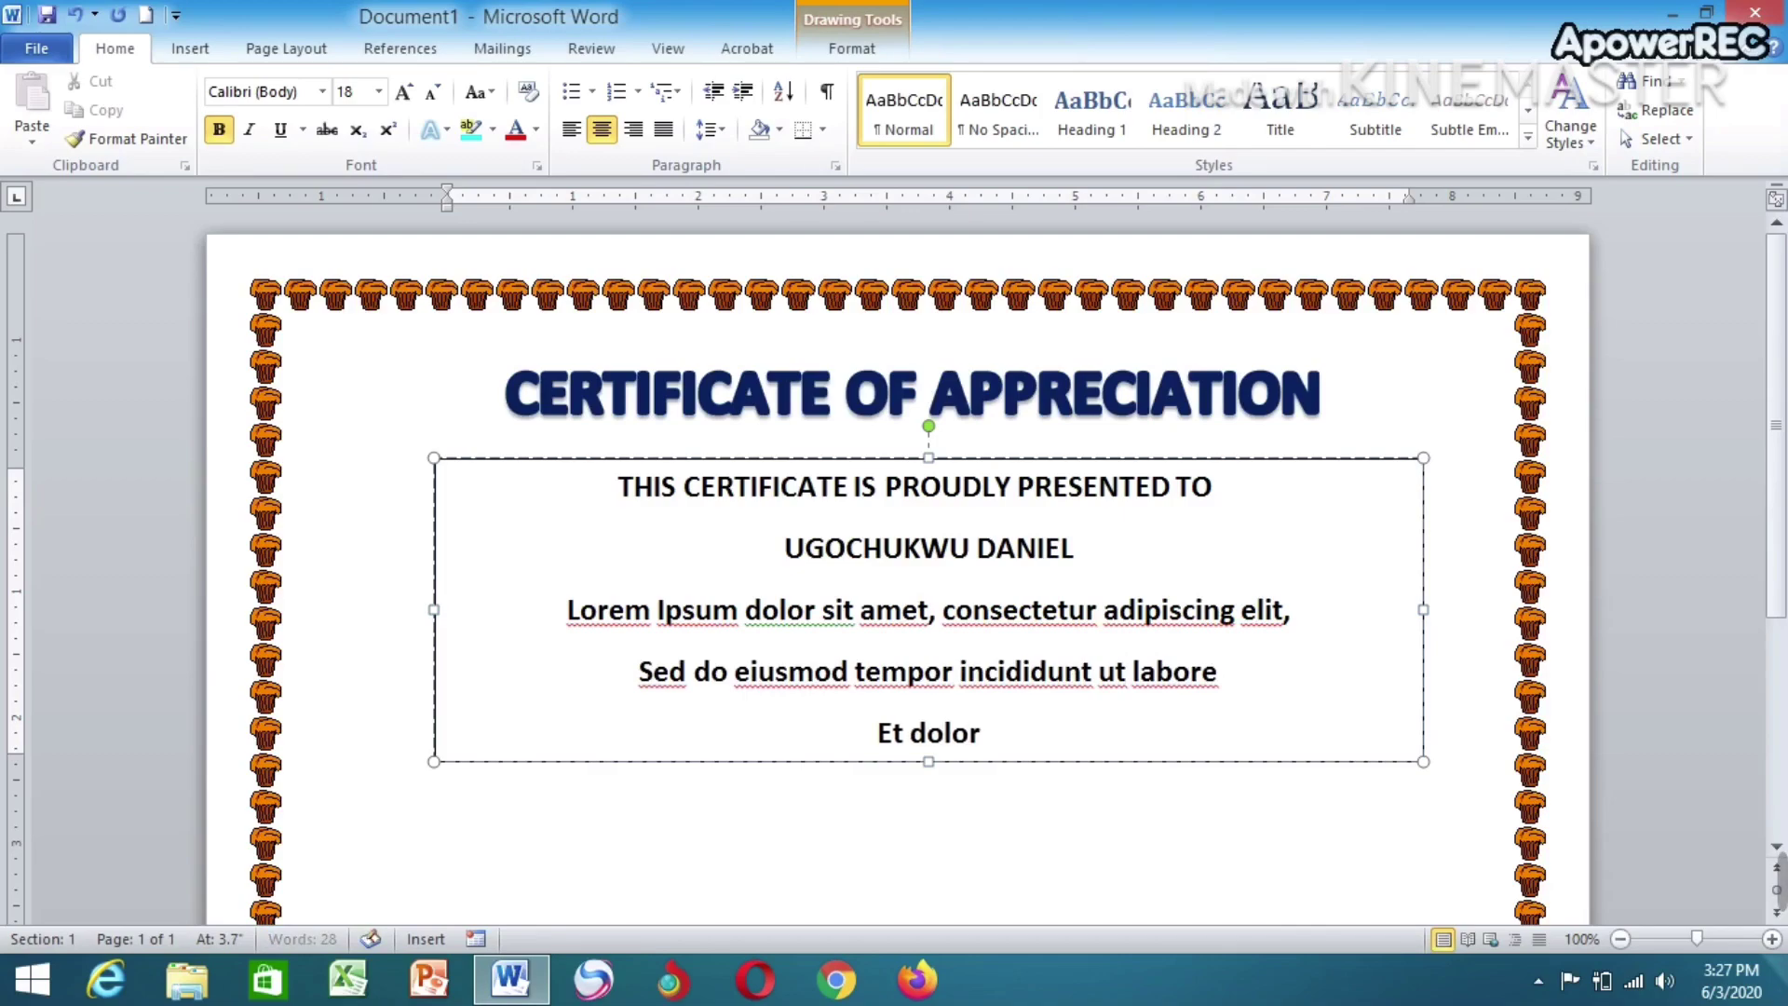
text(e)
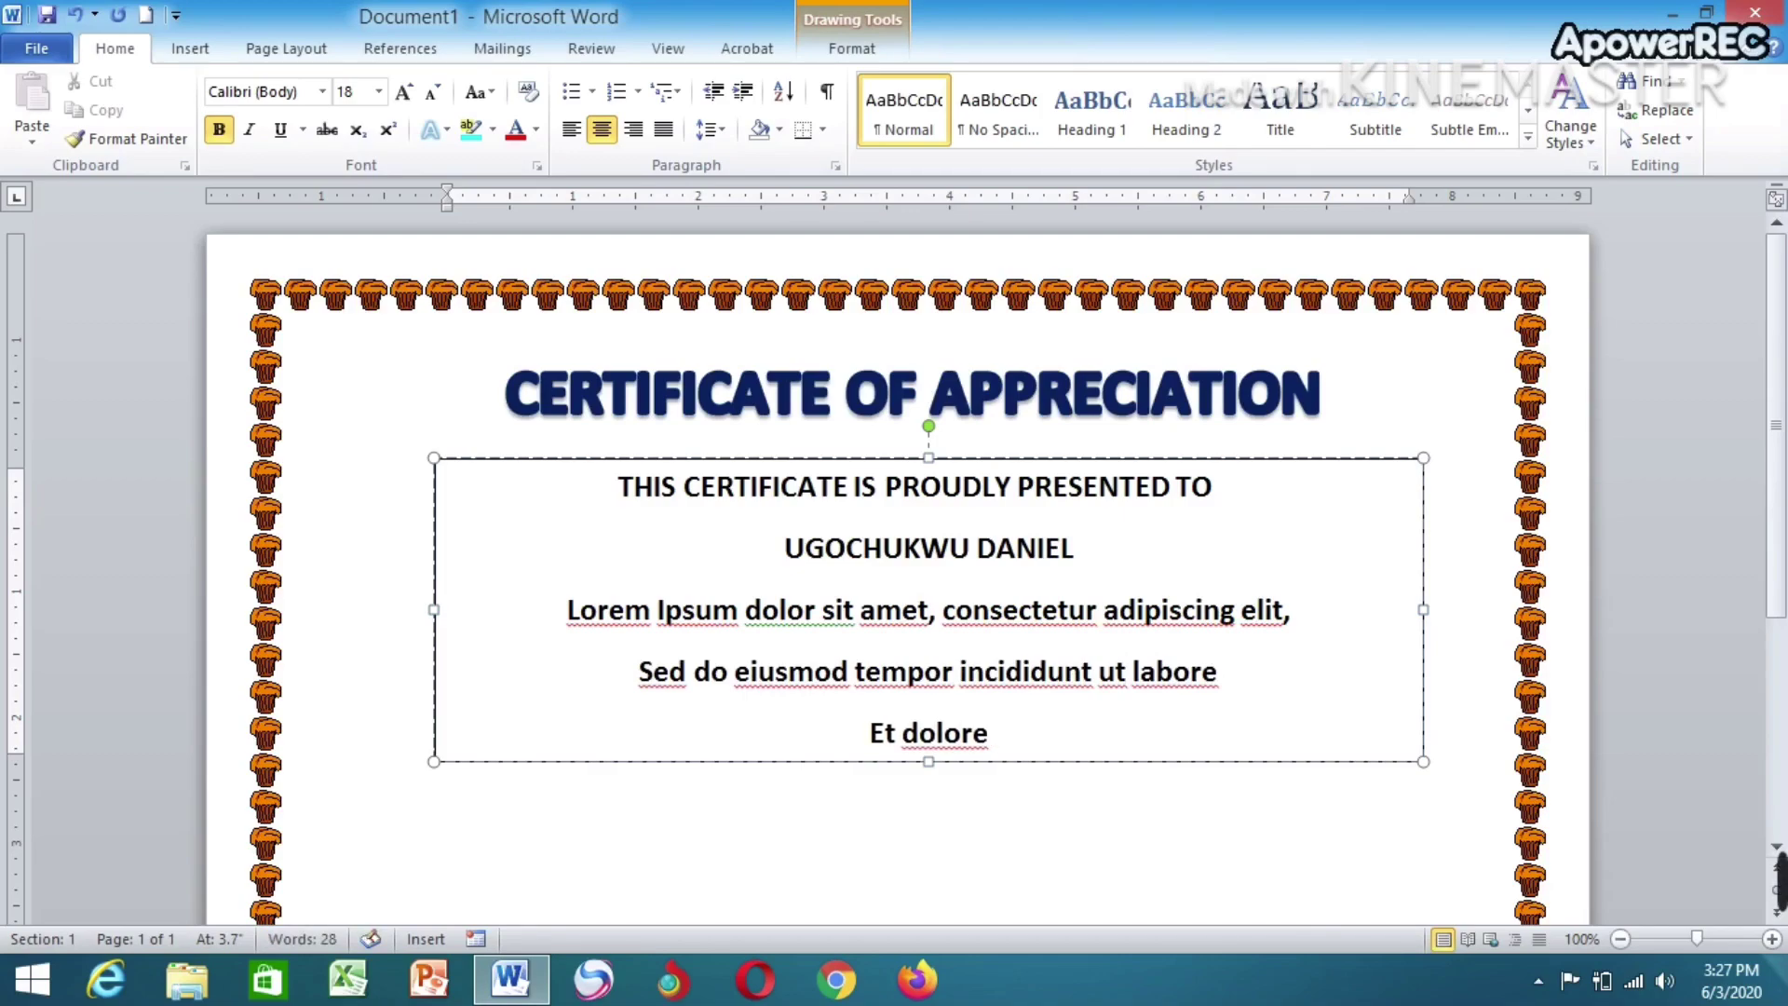
text( magna)
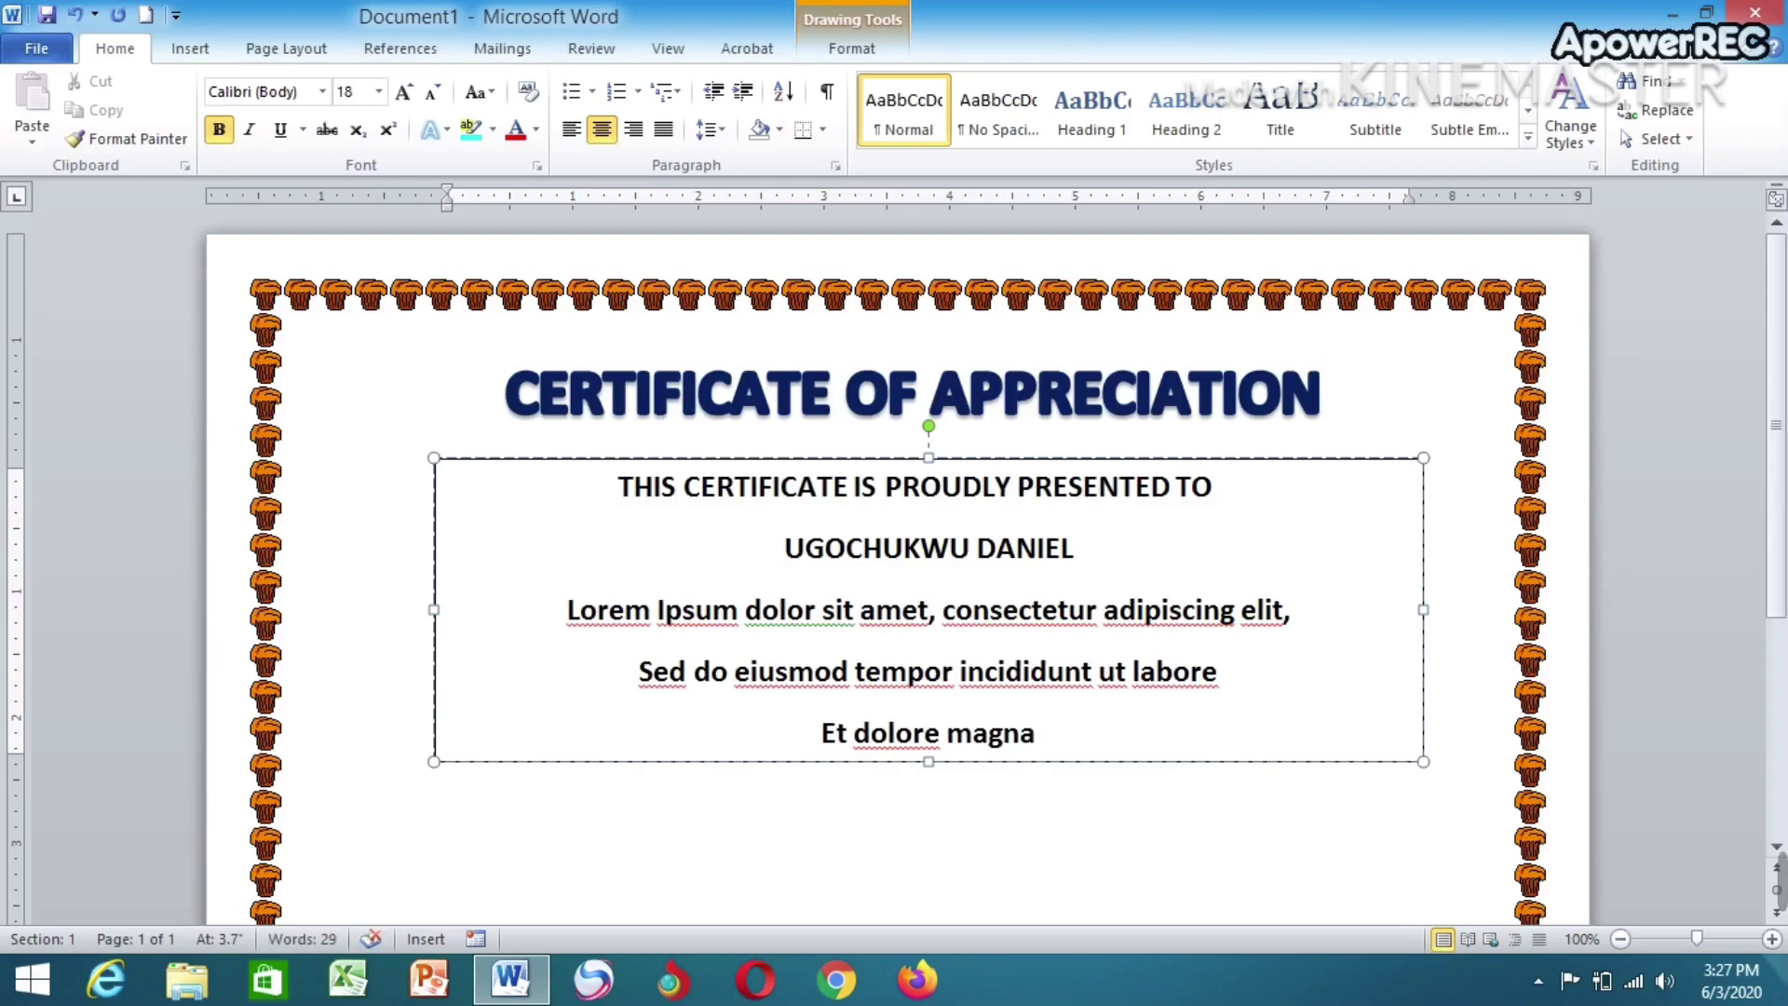
text( aliq)
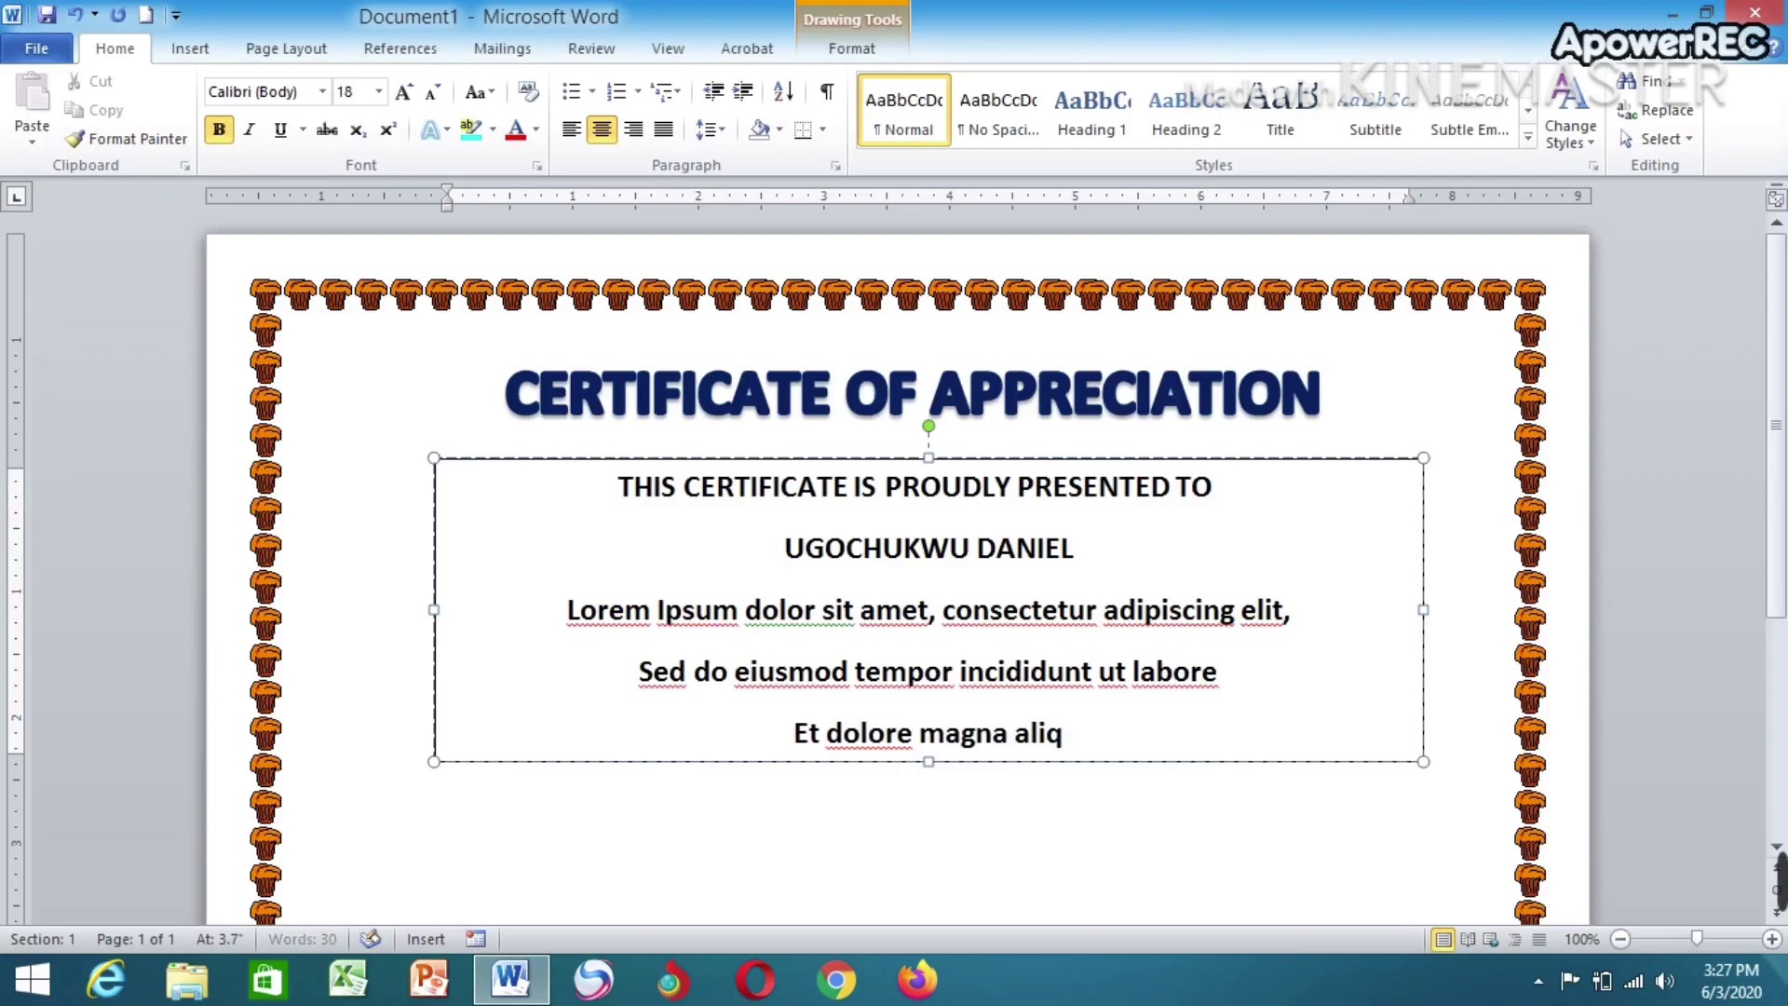
text(ua)
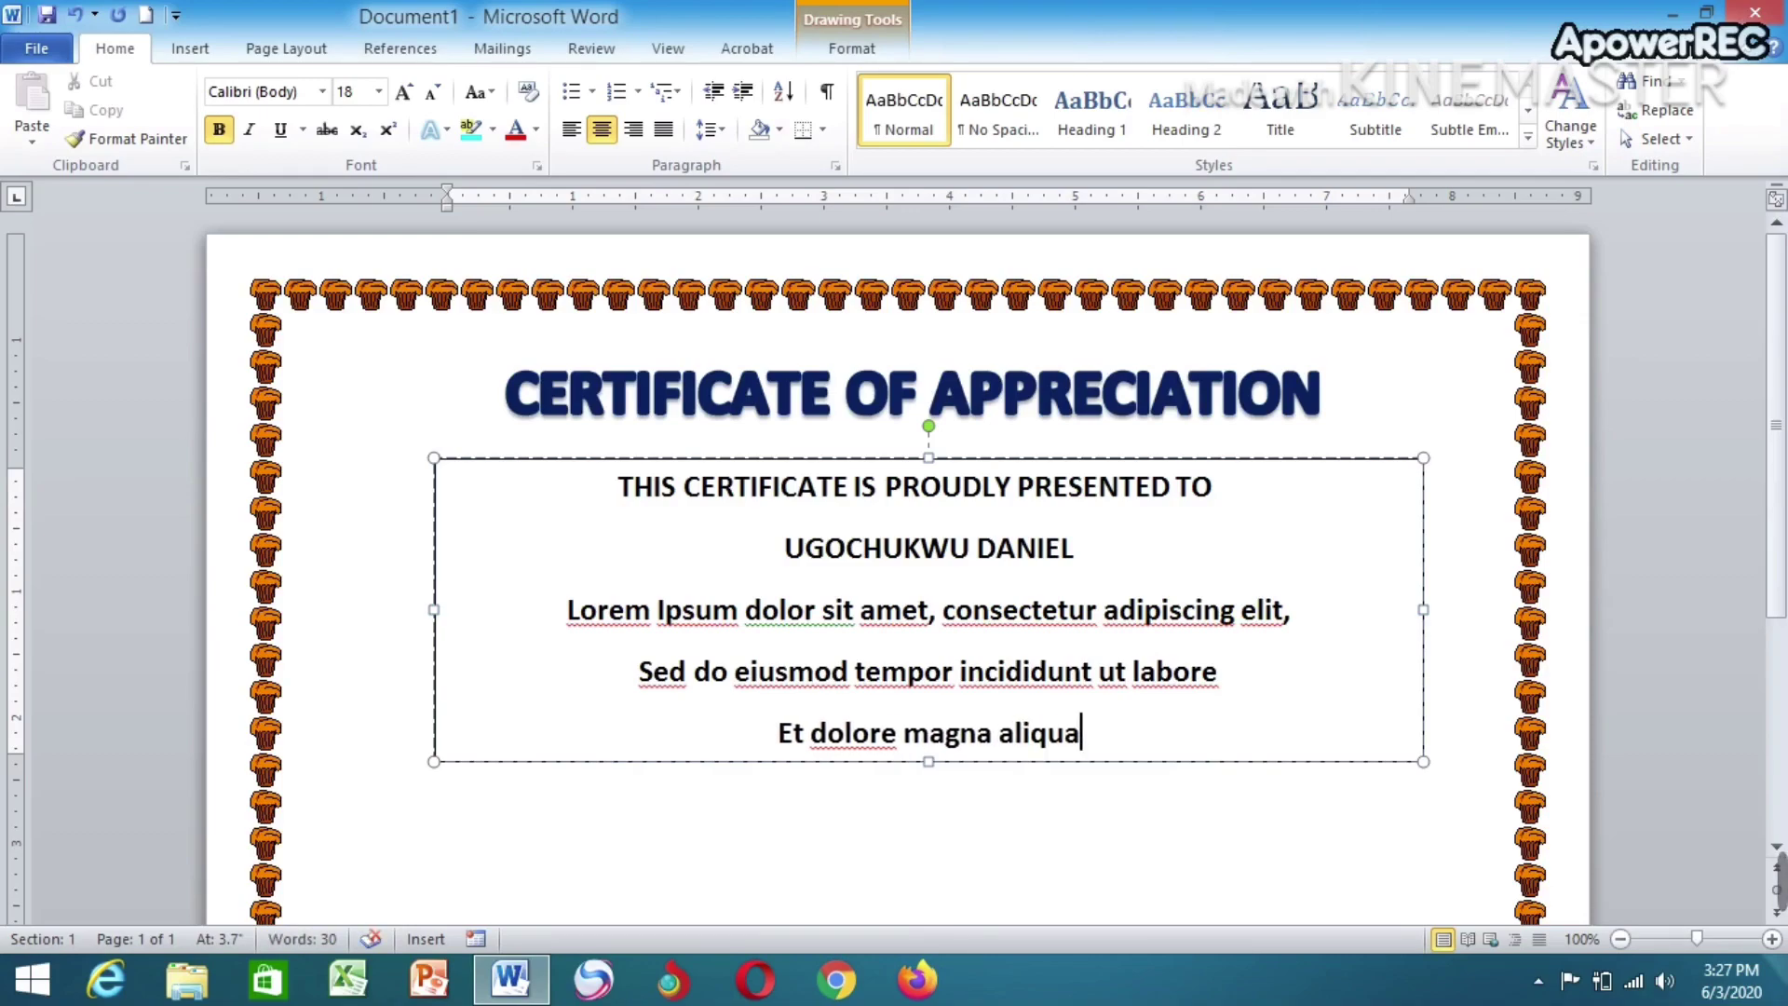
text(.)
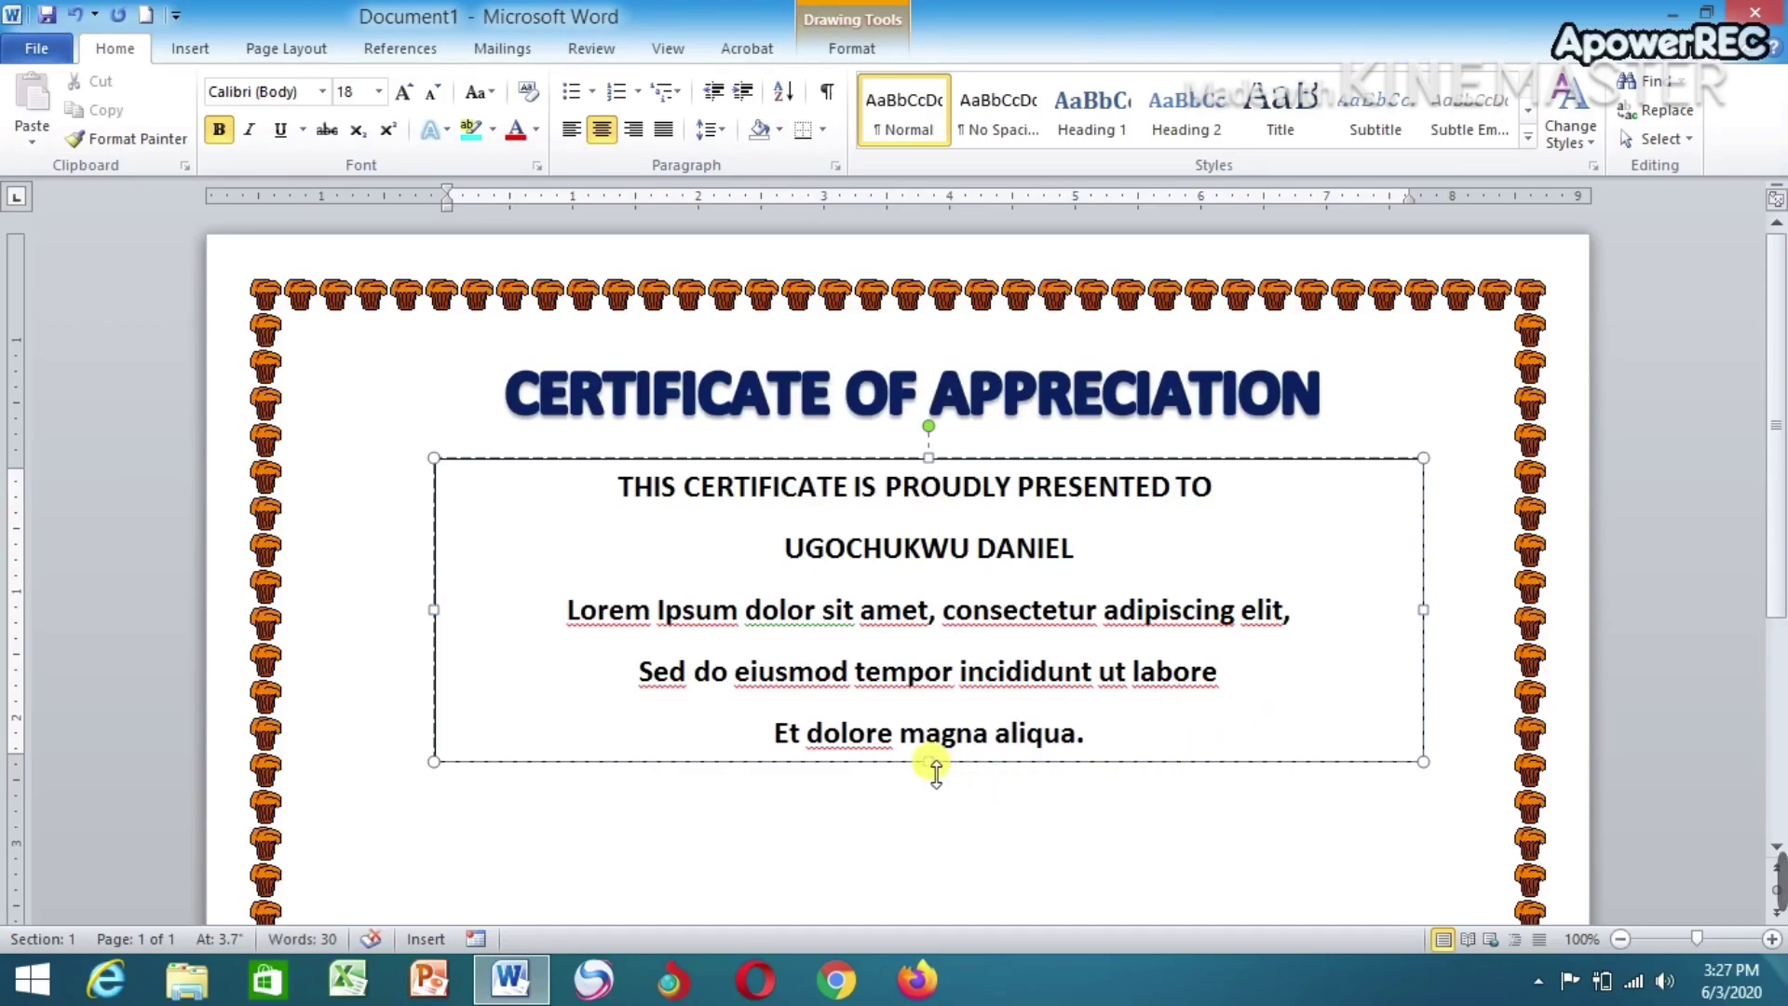
Stretch the box down and type 'On December 31, 2021' on a new line after 'aliqua.'
drag(929, 762, 970, 911)
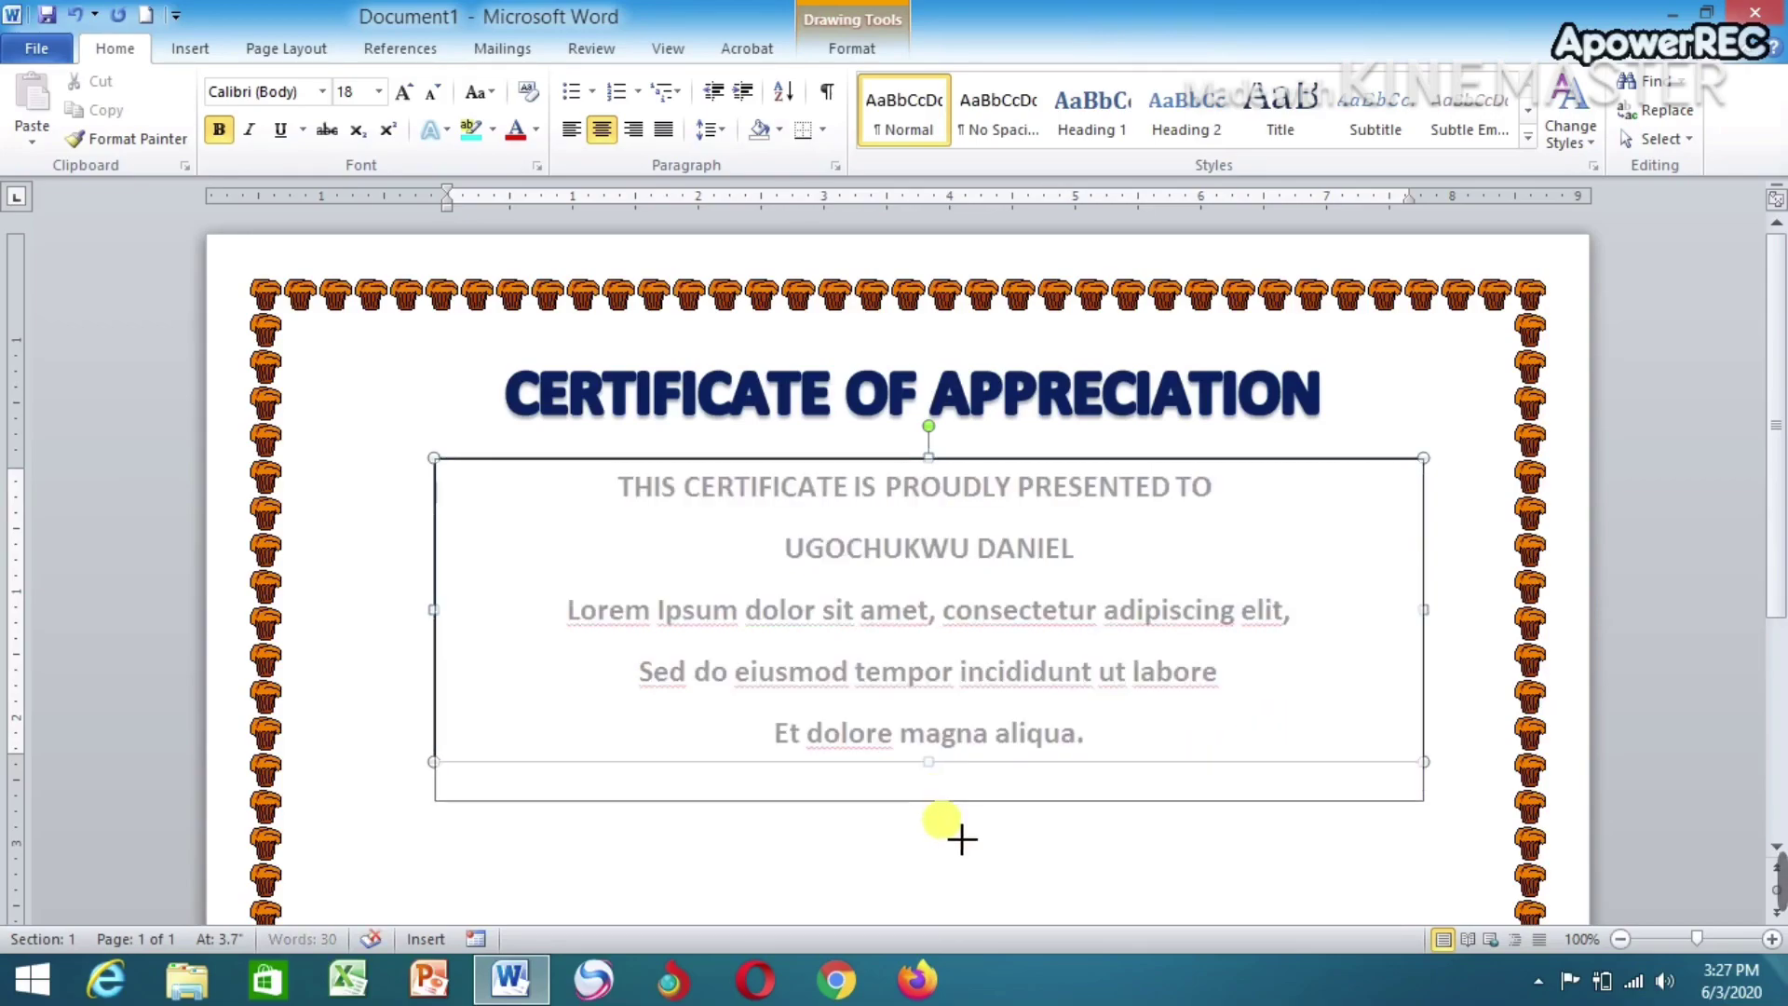
click(1145, 764)
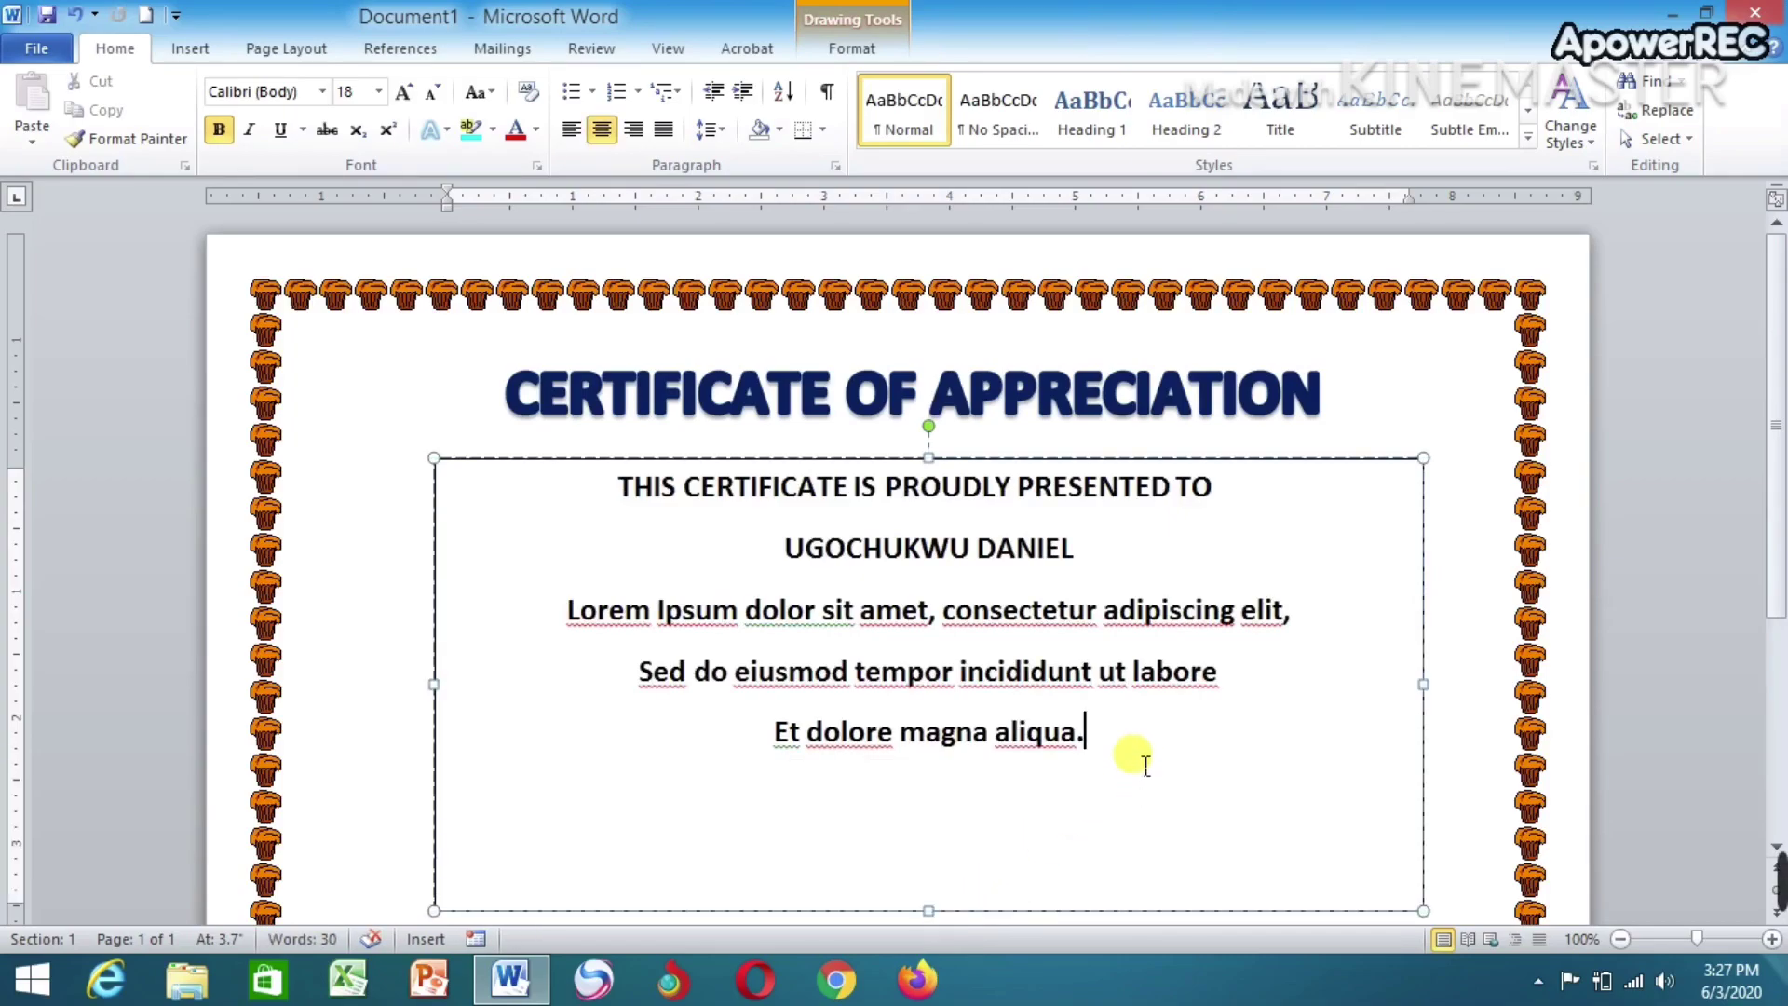
key(Return)
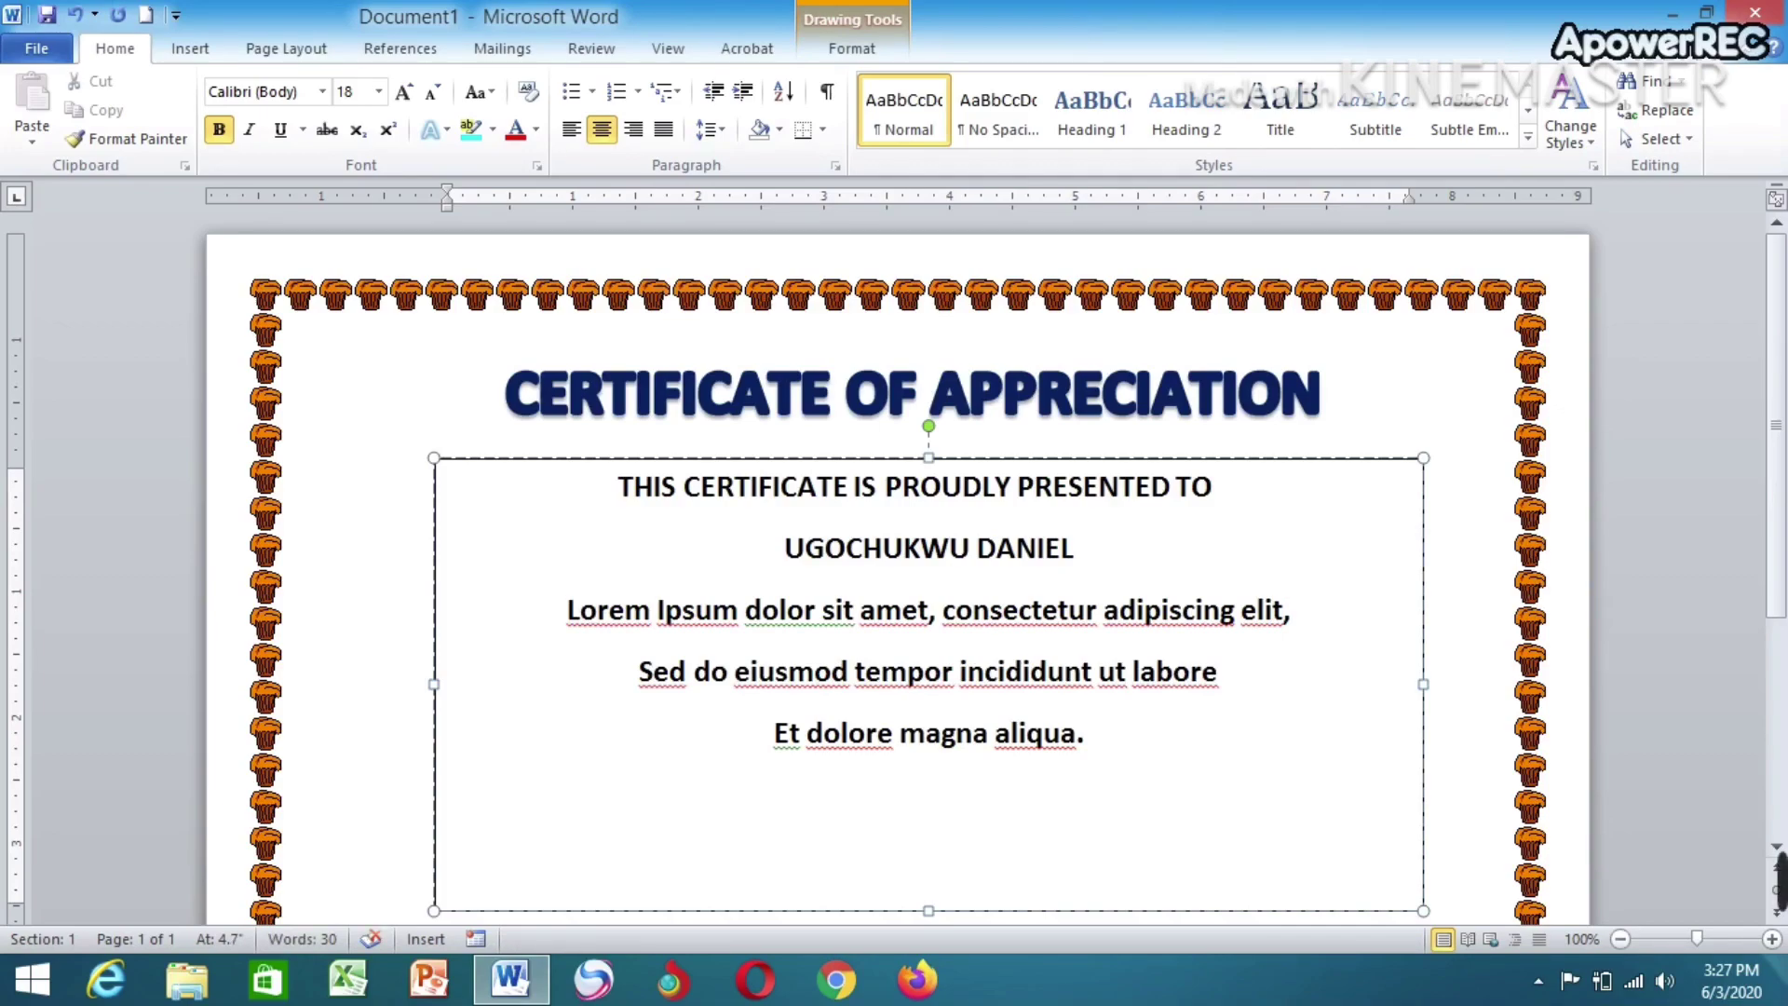
text(O)
key(BackSpace)
text(On)
text( Dec)
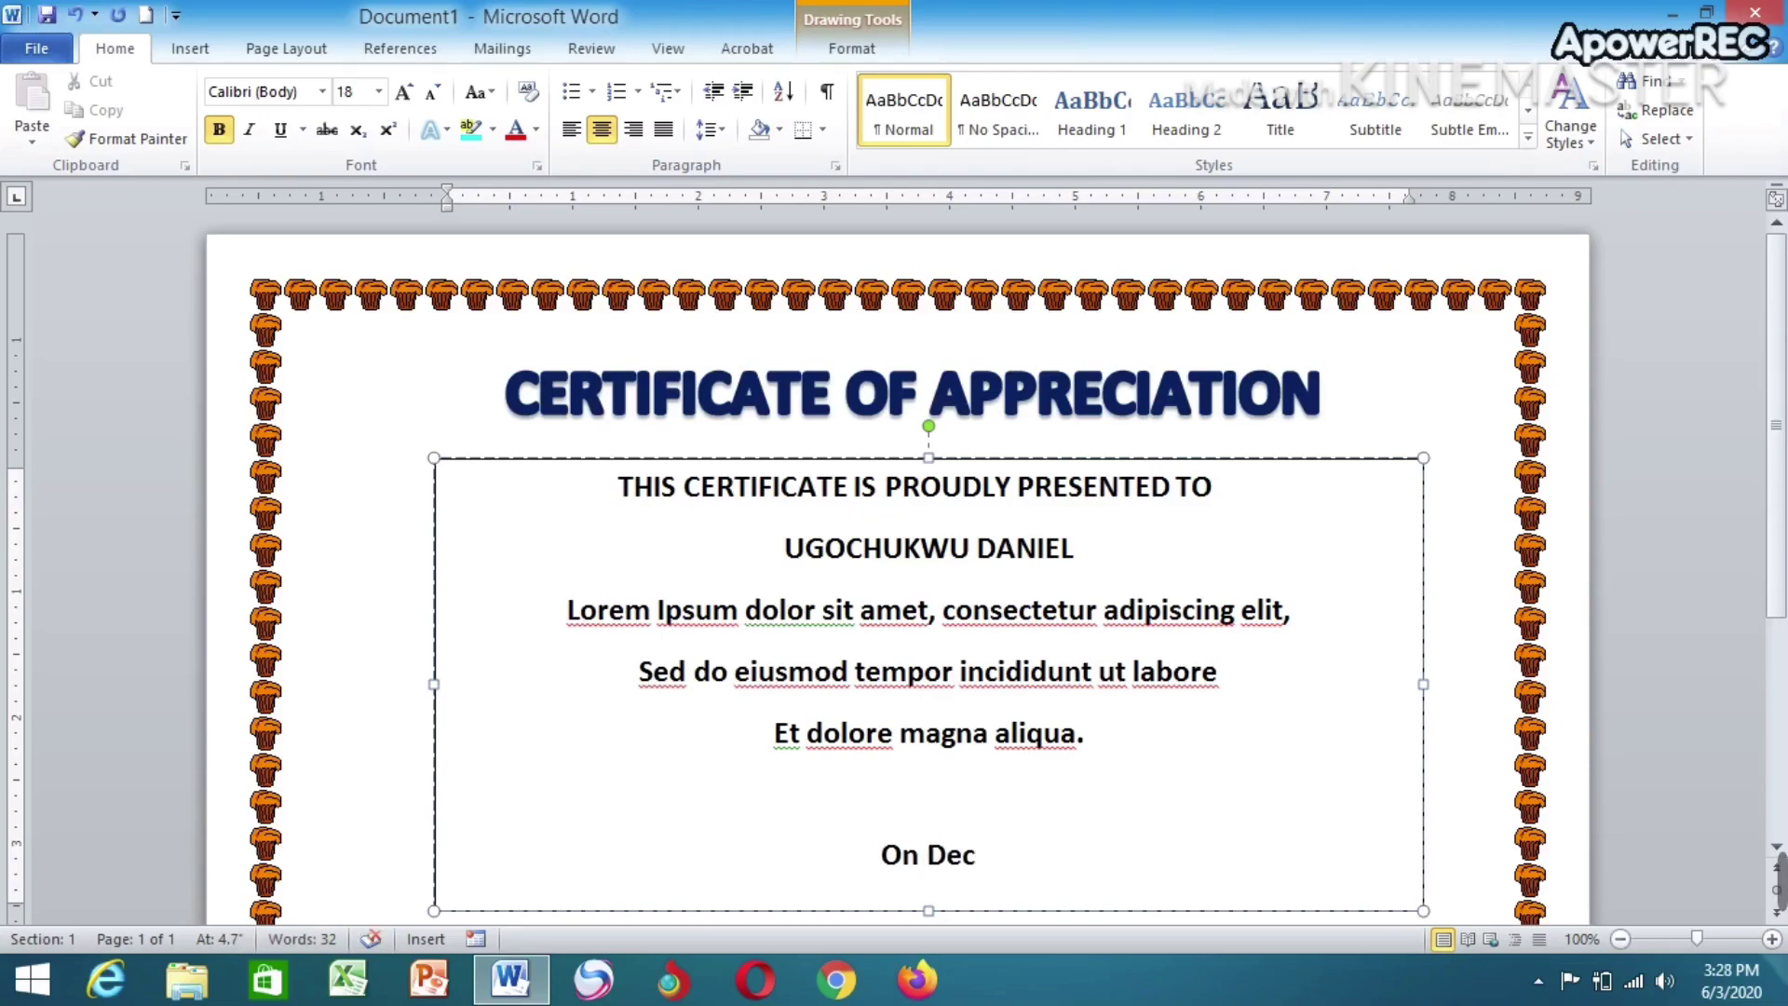
text(ember)
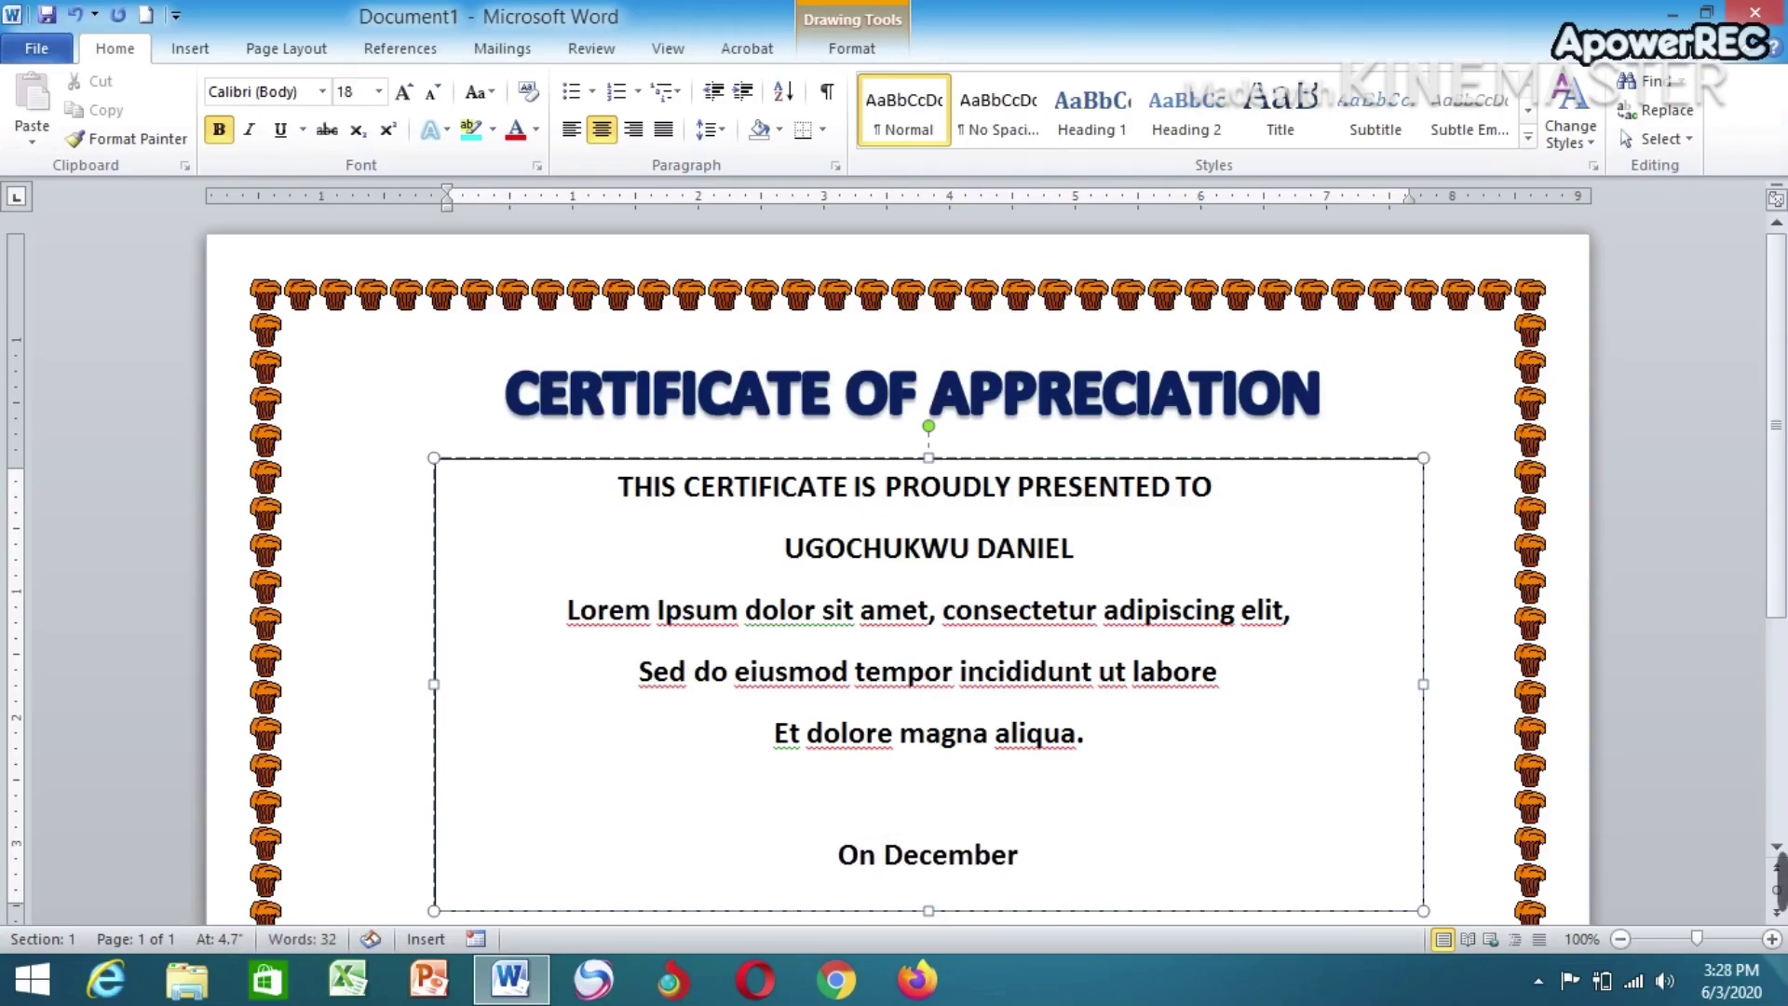
text( 3)
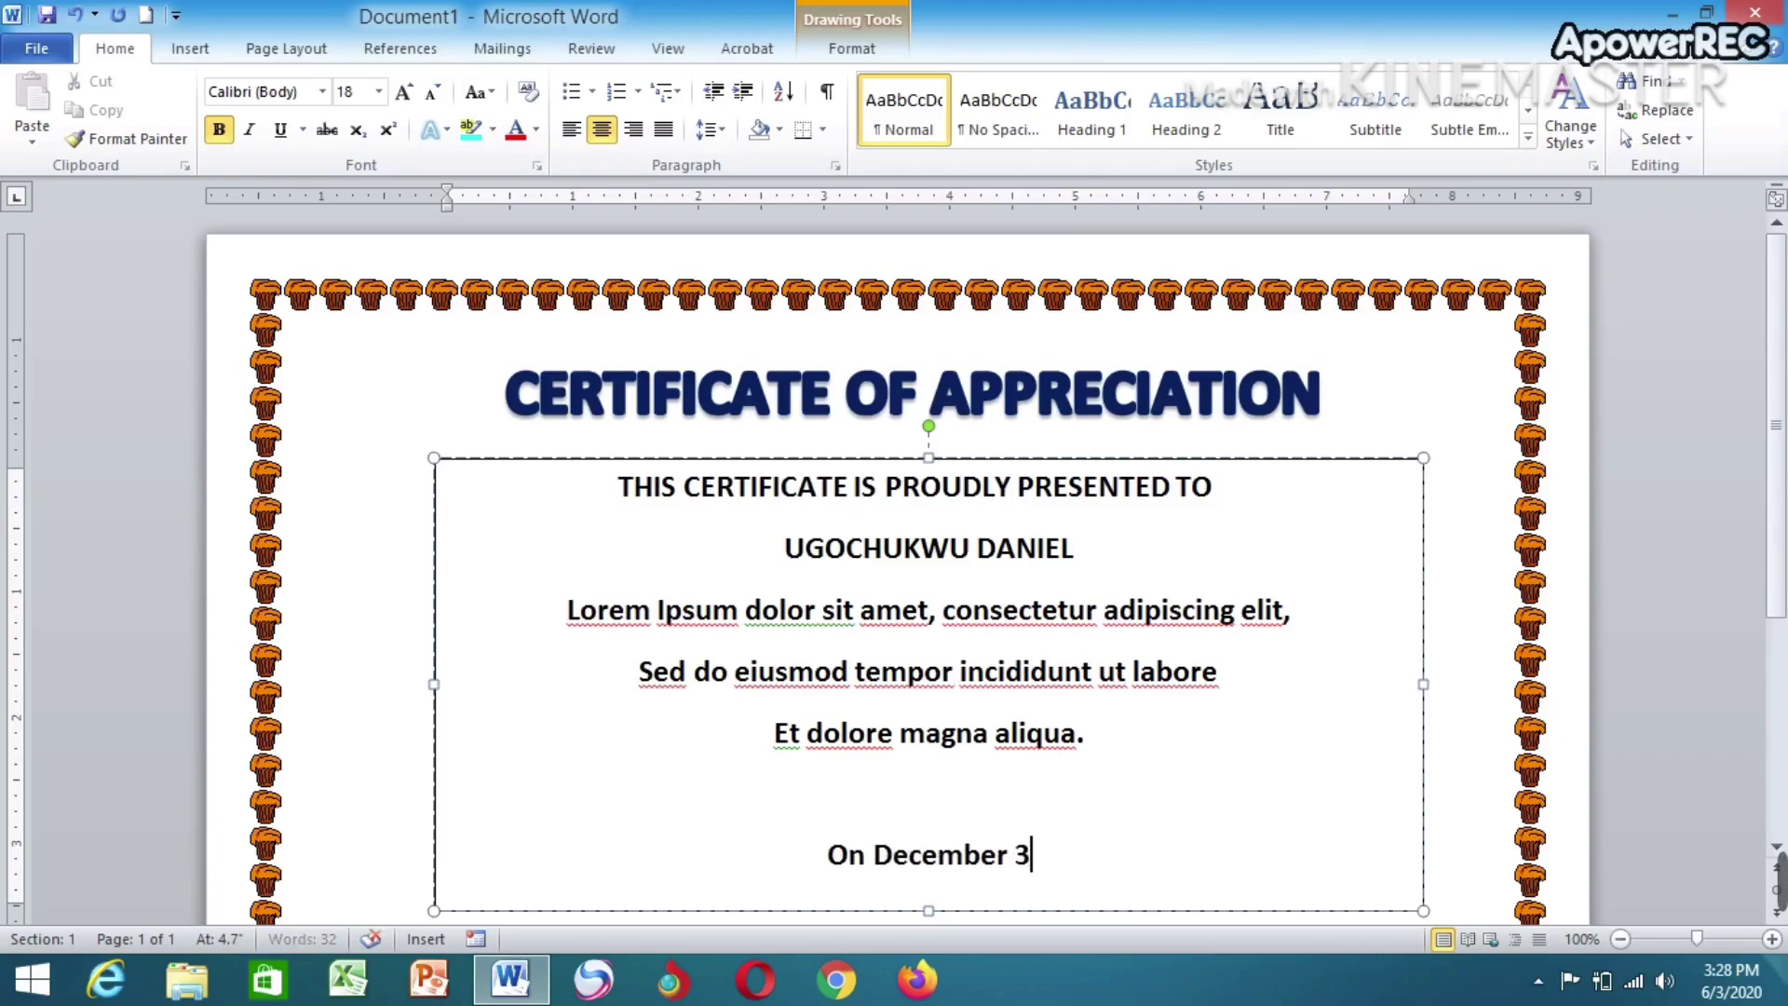
text(2)
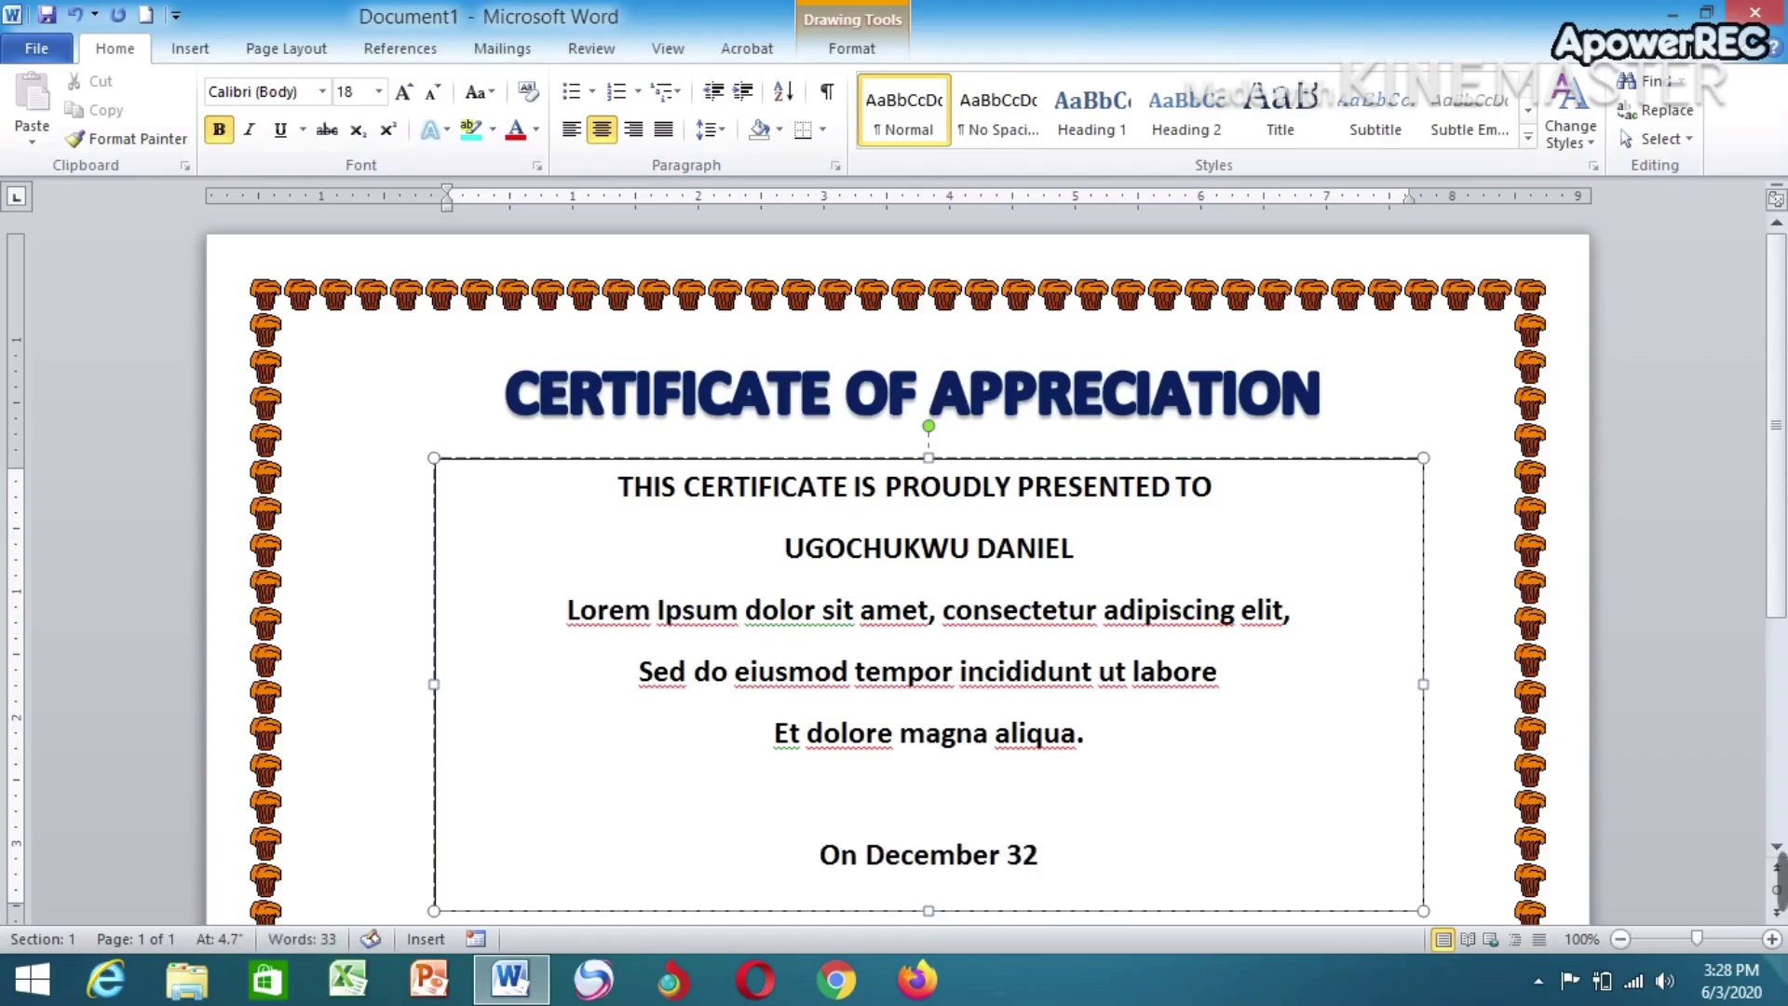
text(,)
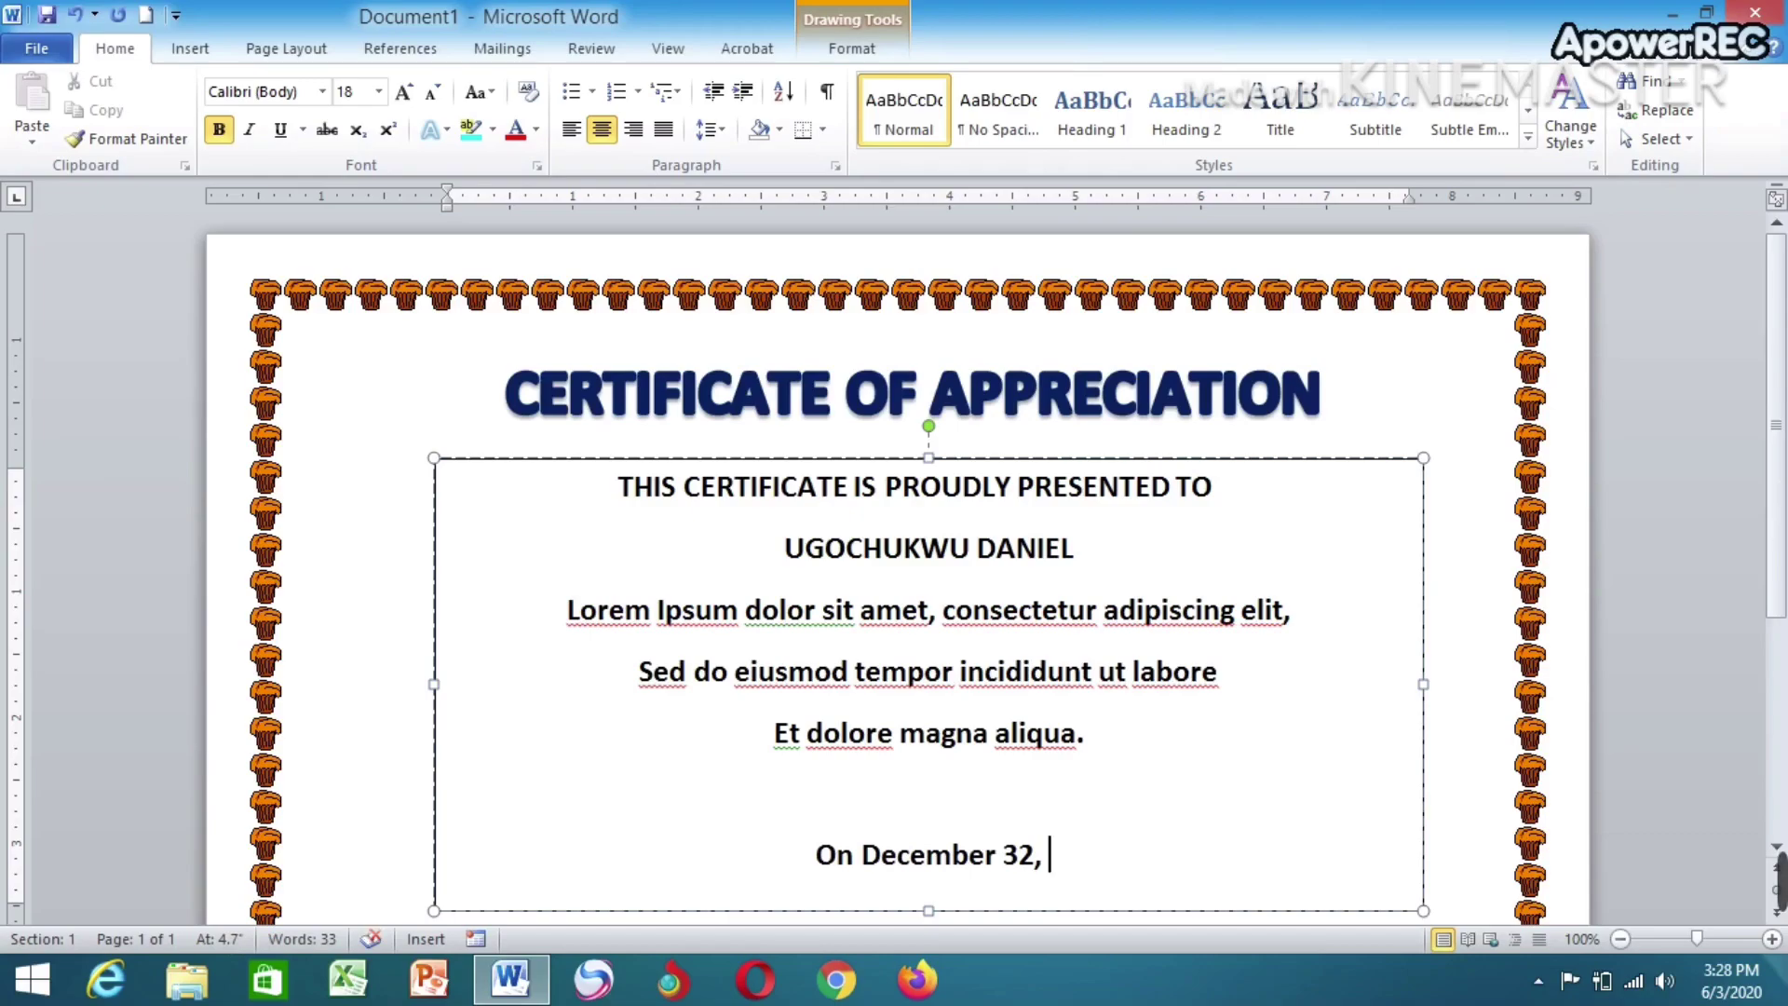
key(BackSpace)
key(BackSpace)
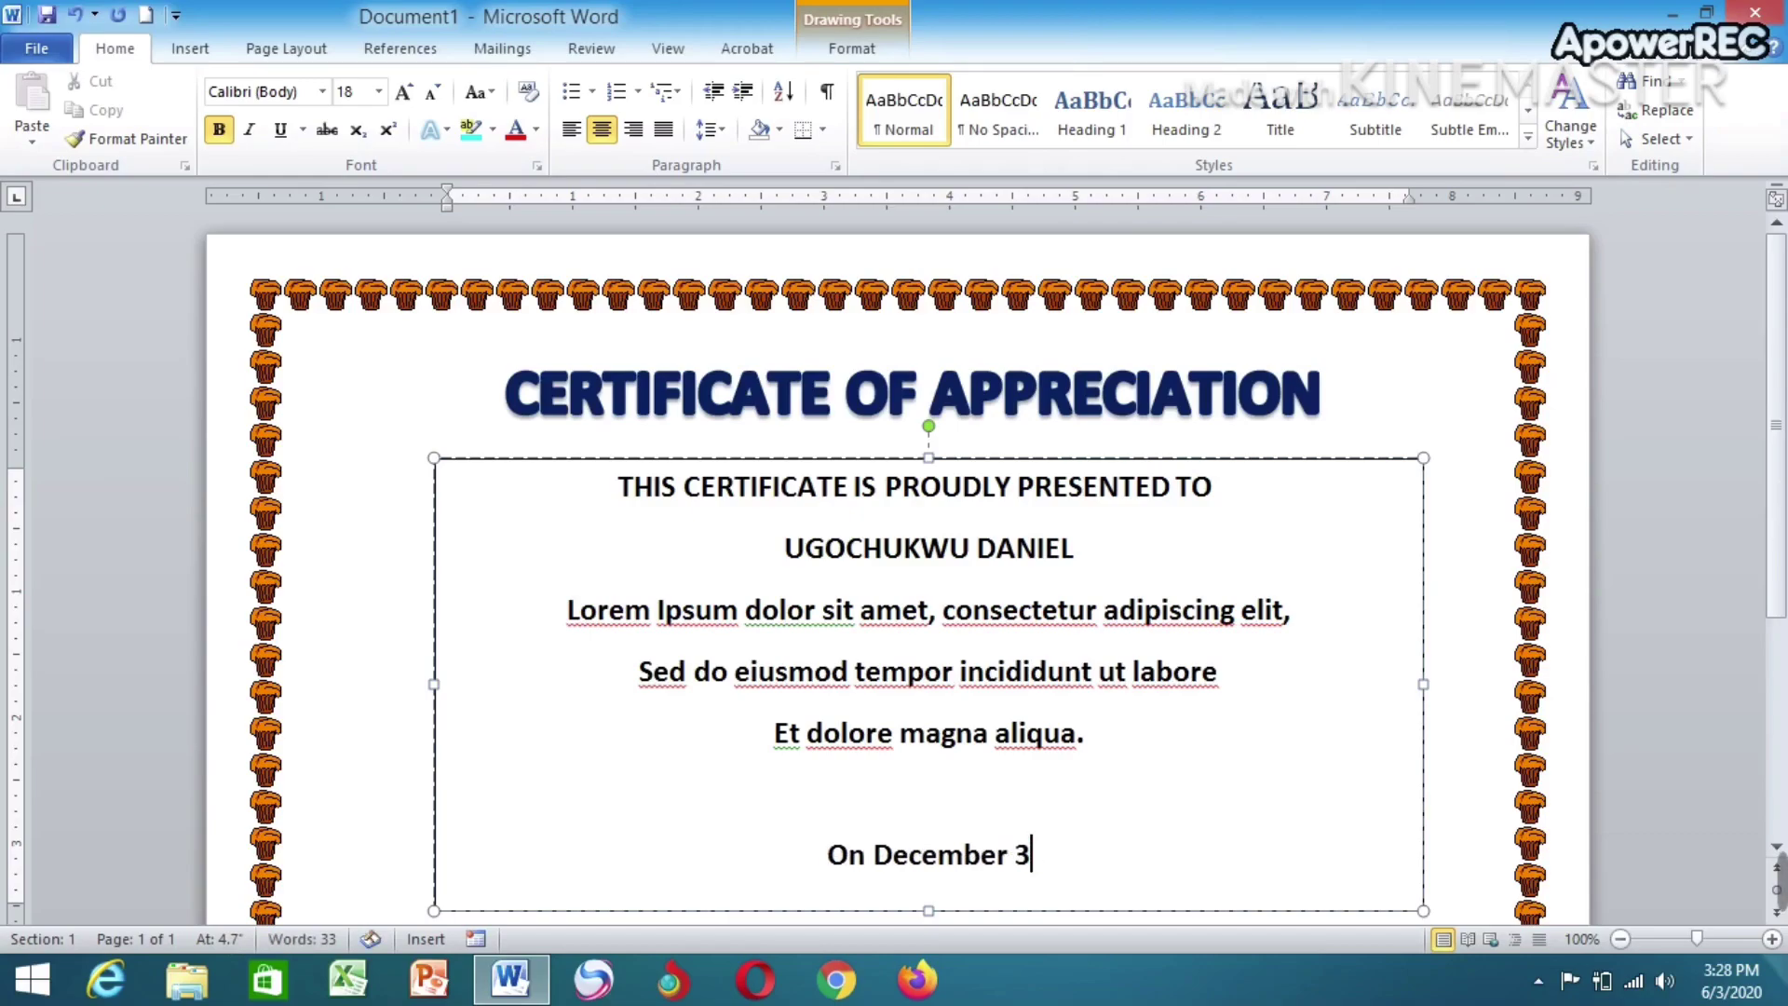
text(3)
key(BackSpace)
text(1, 20)
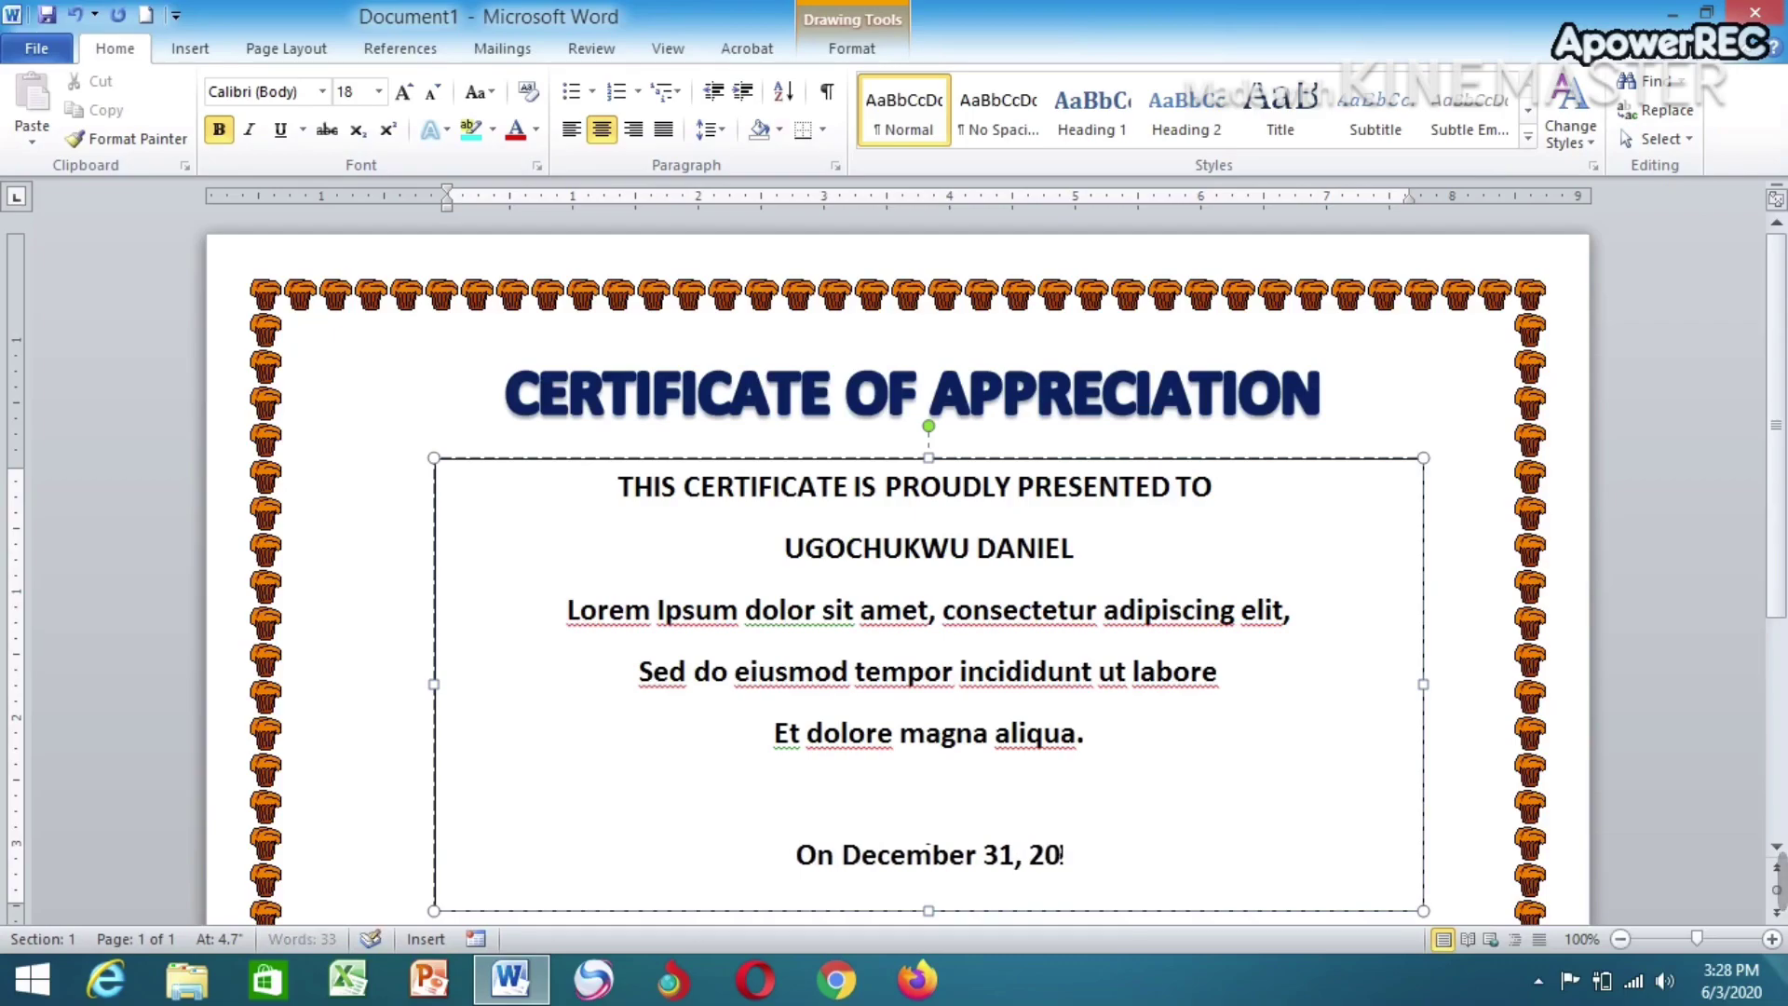
text(21)
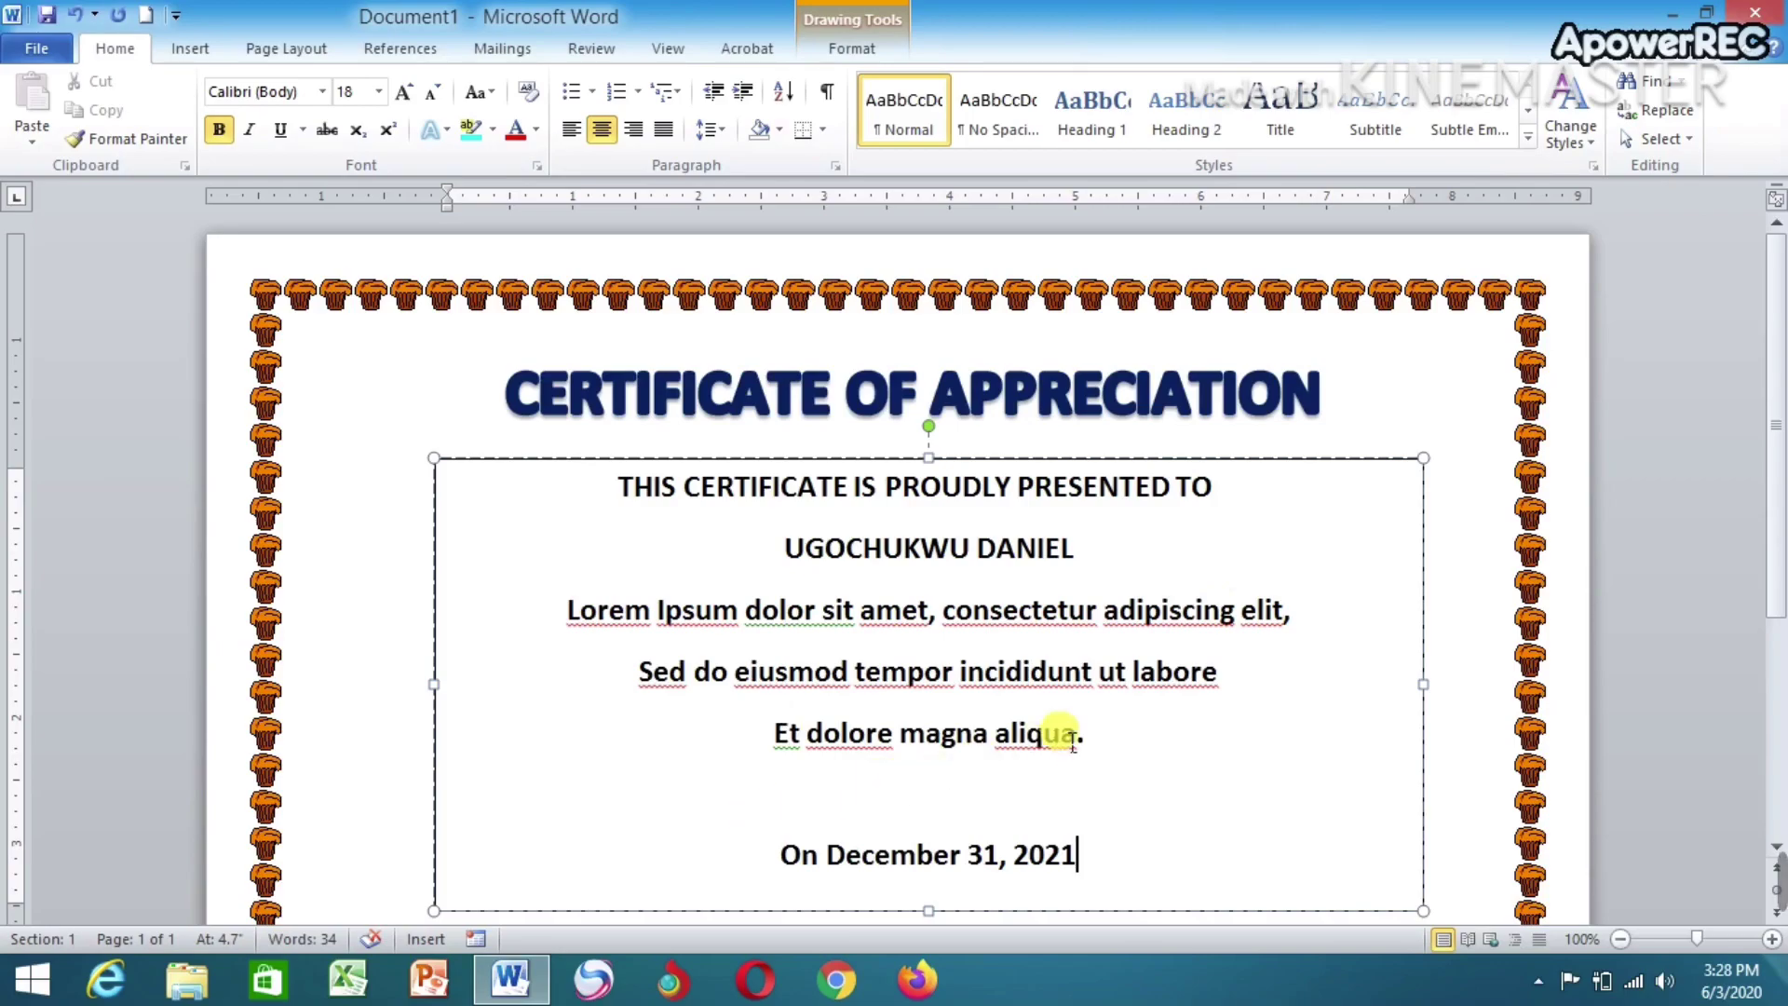
Set the three Lorem Ipsum body lines to 16 pt
drag(1097, 733, 574, 603)
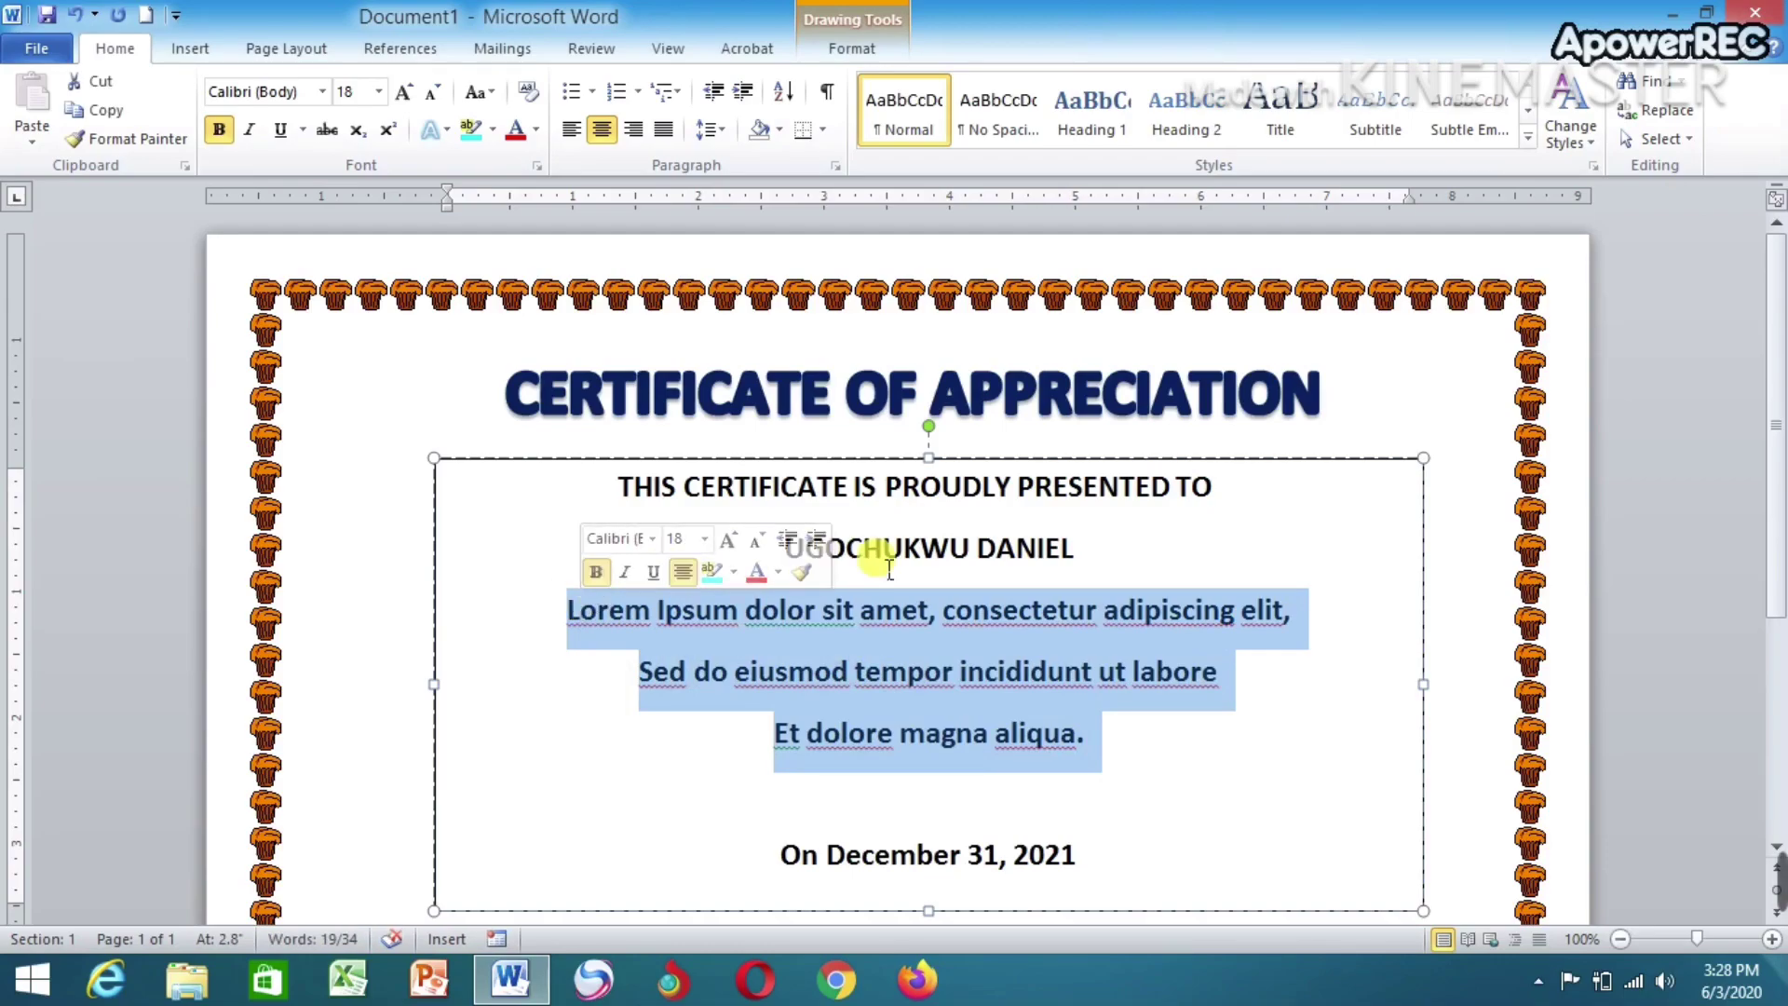
click(378, 91)
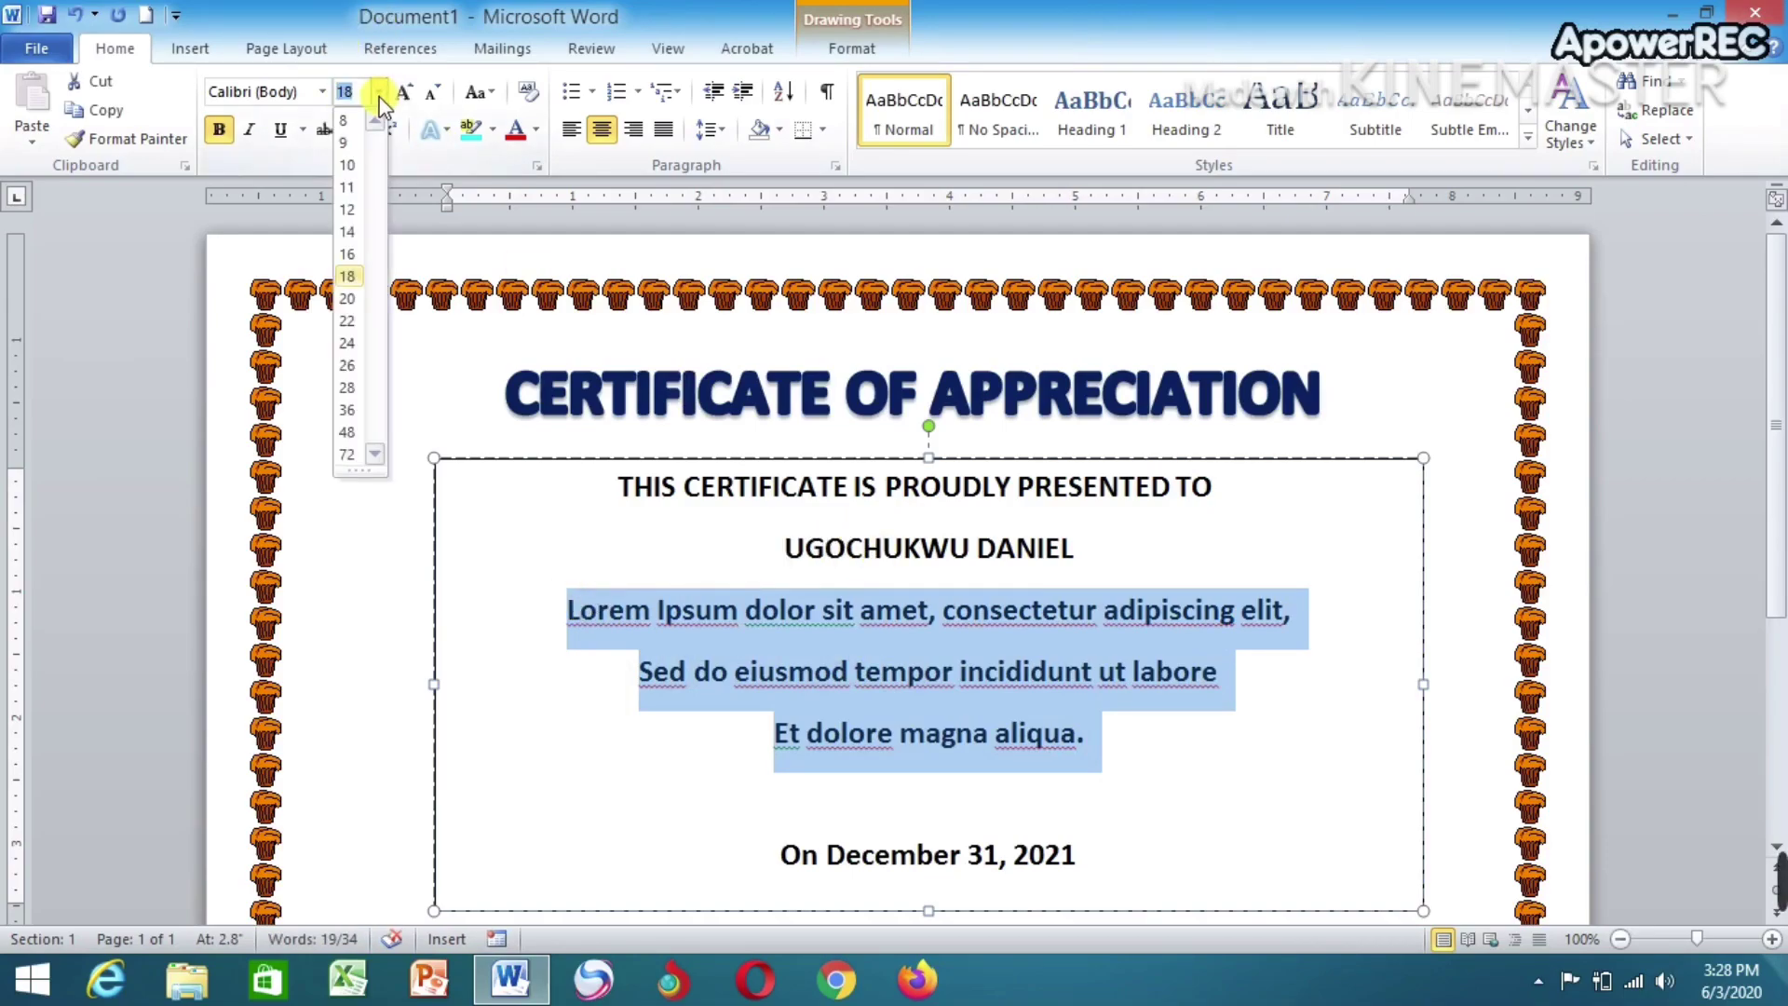
click(347, 254)
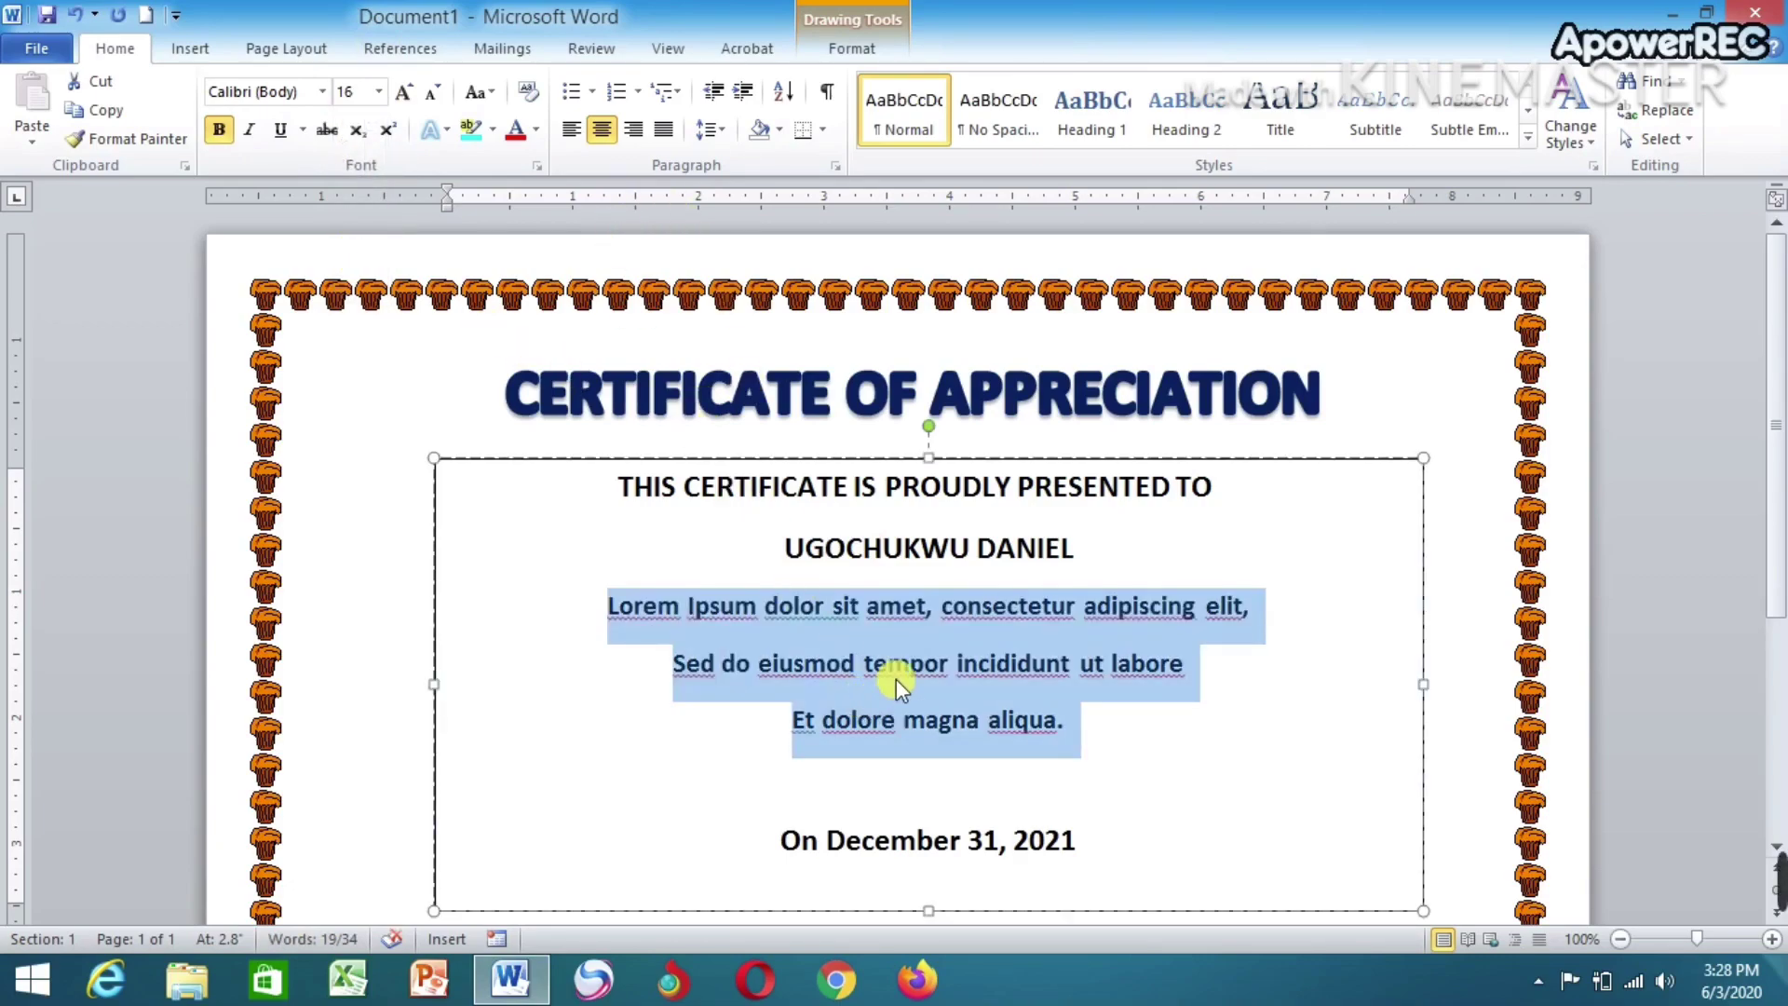
Give the body paragraph Single line spacing and 0 pt spacing after
right_click(926, 633)
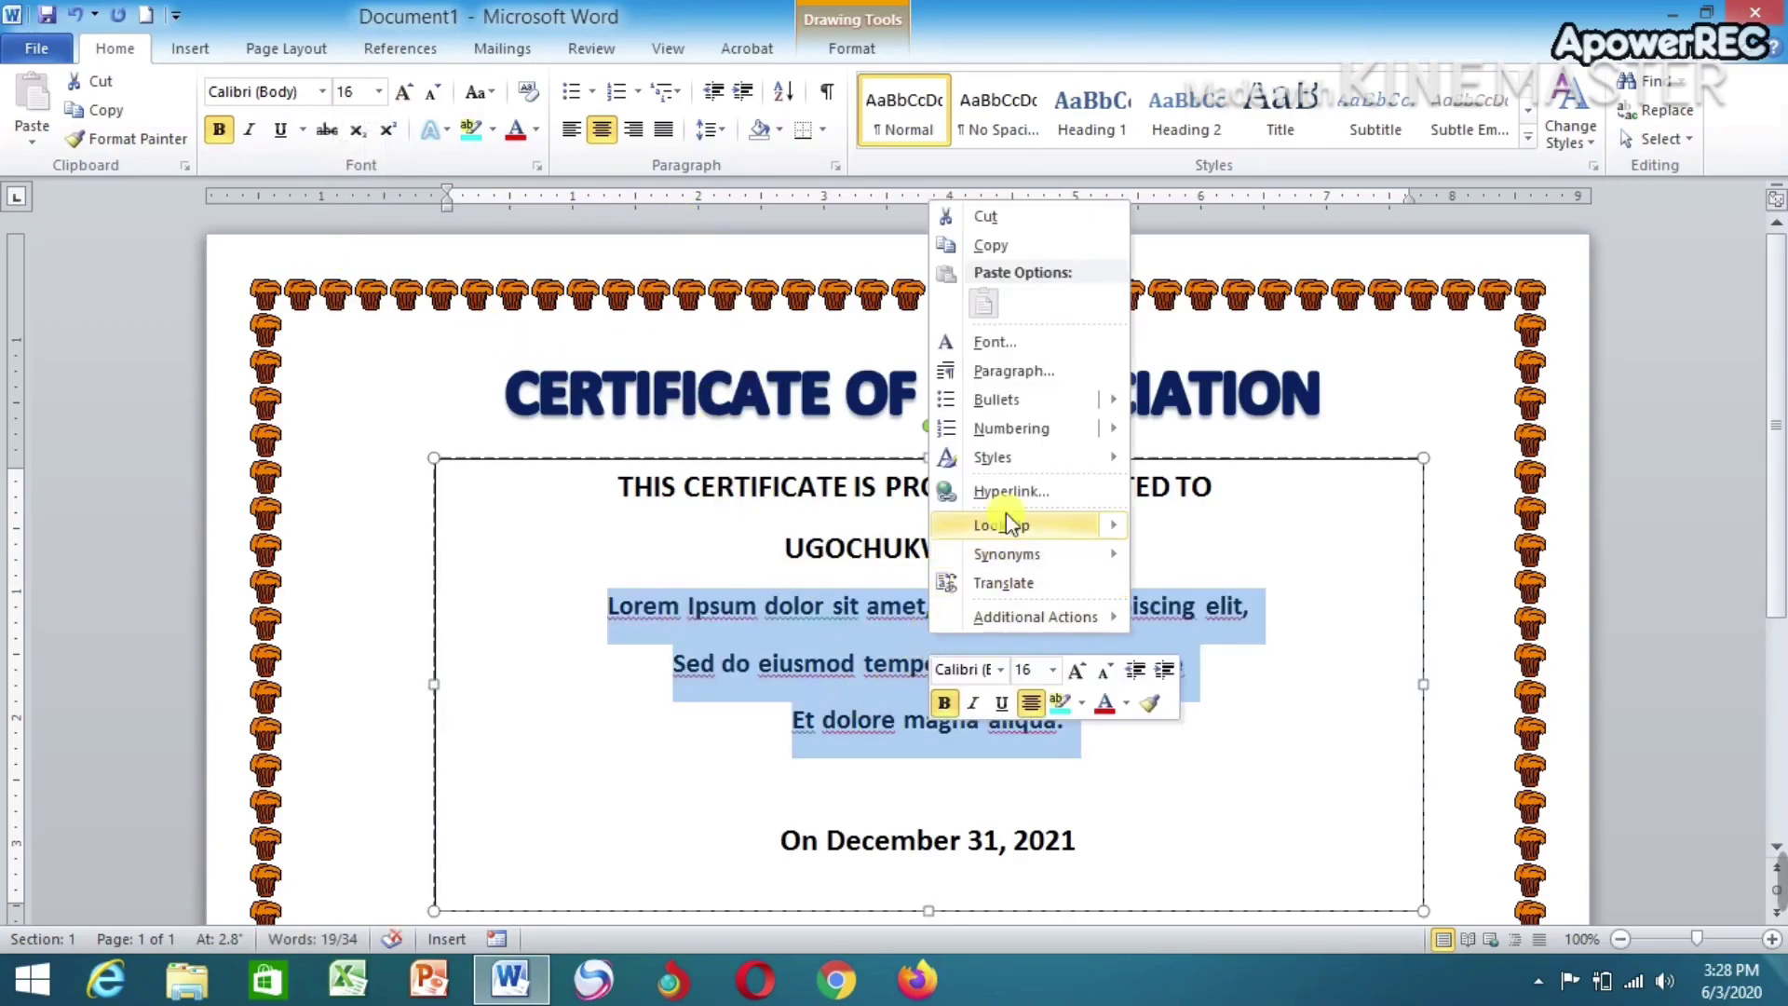
click(1050, 383)
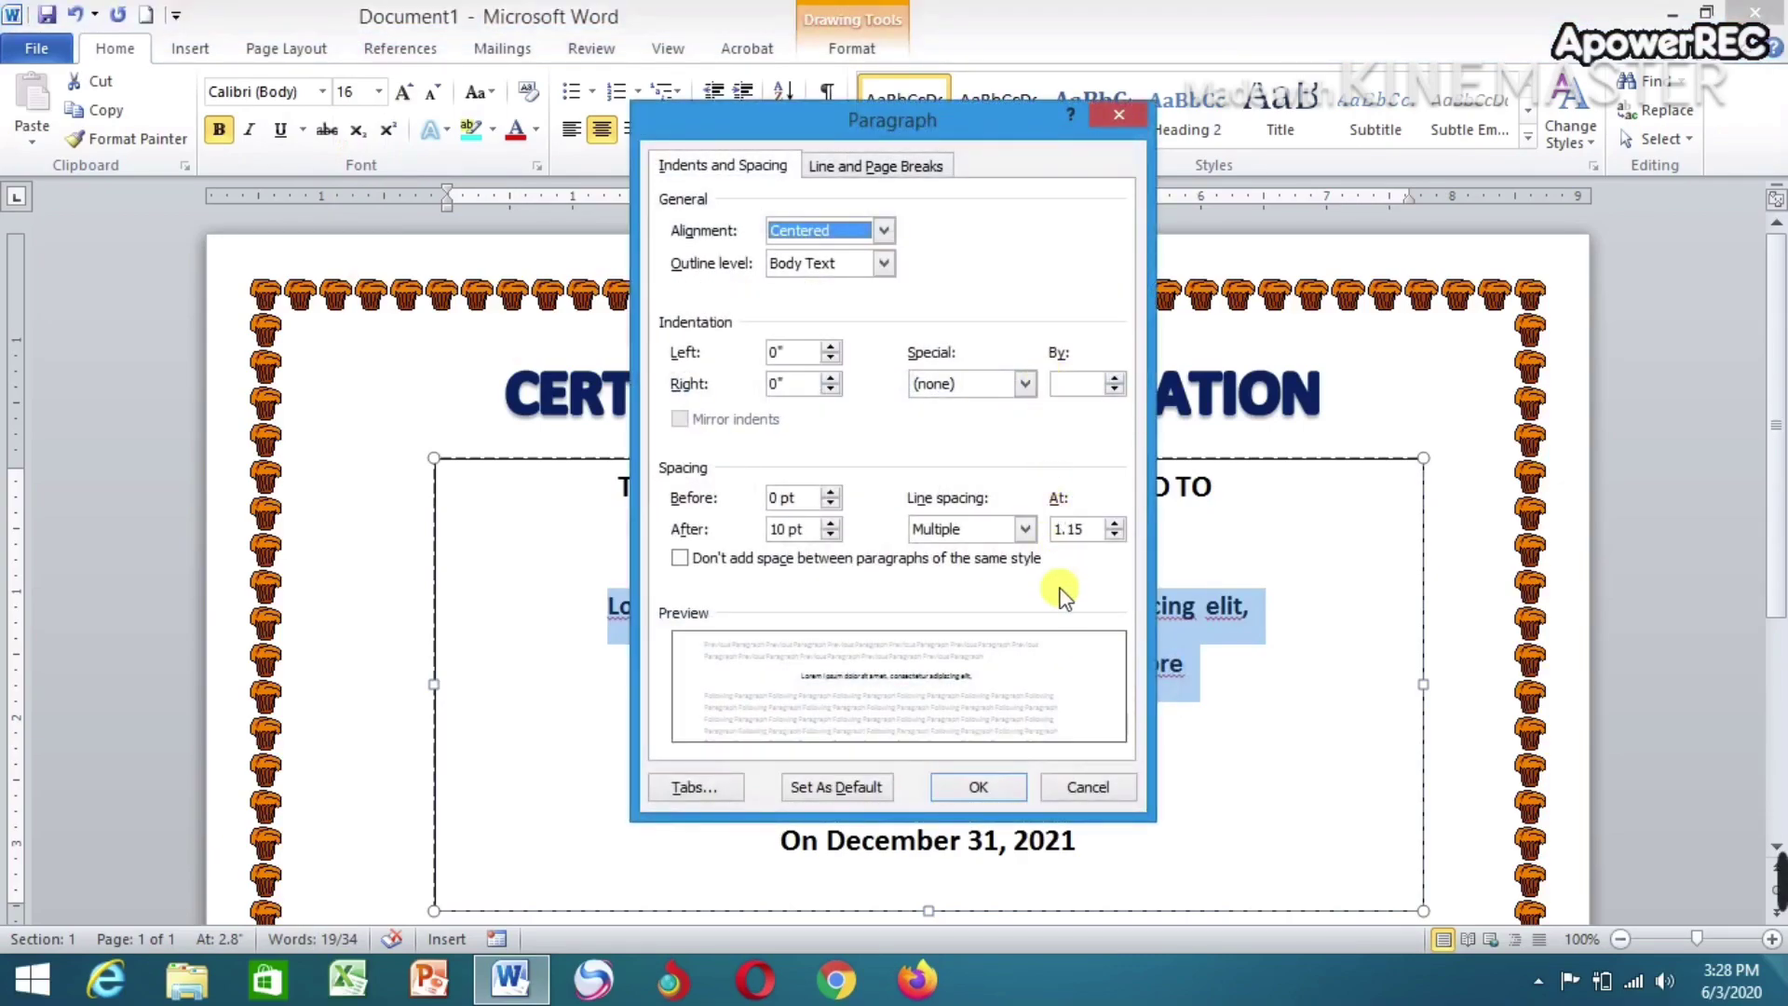
click(1023, 529)
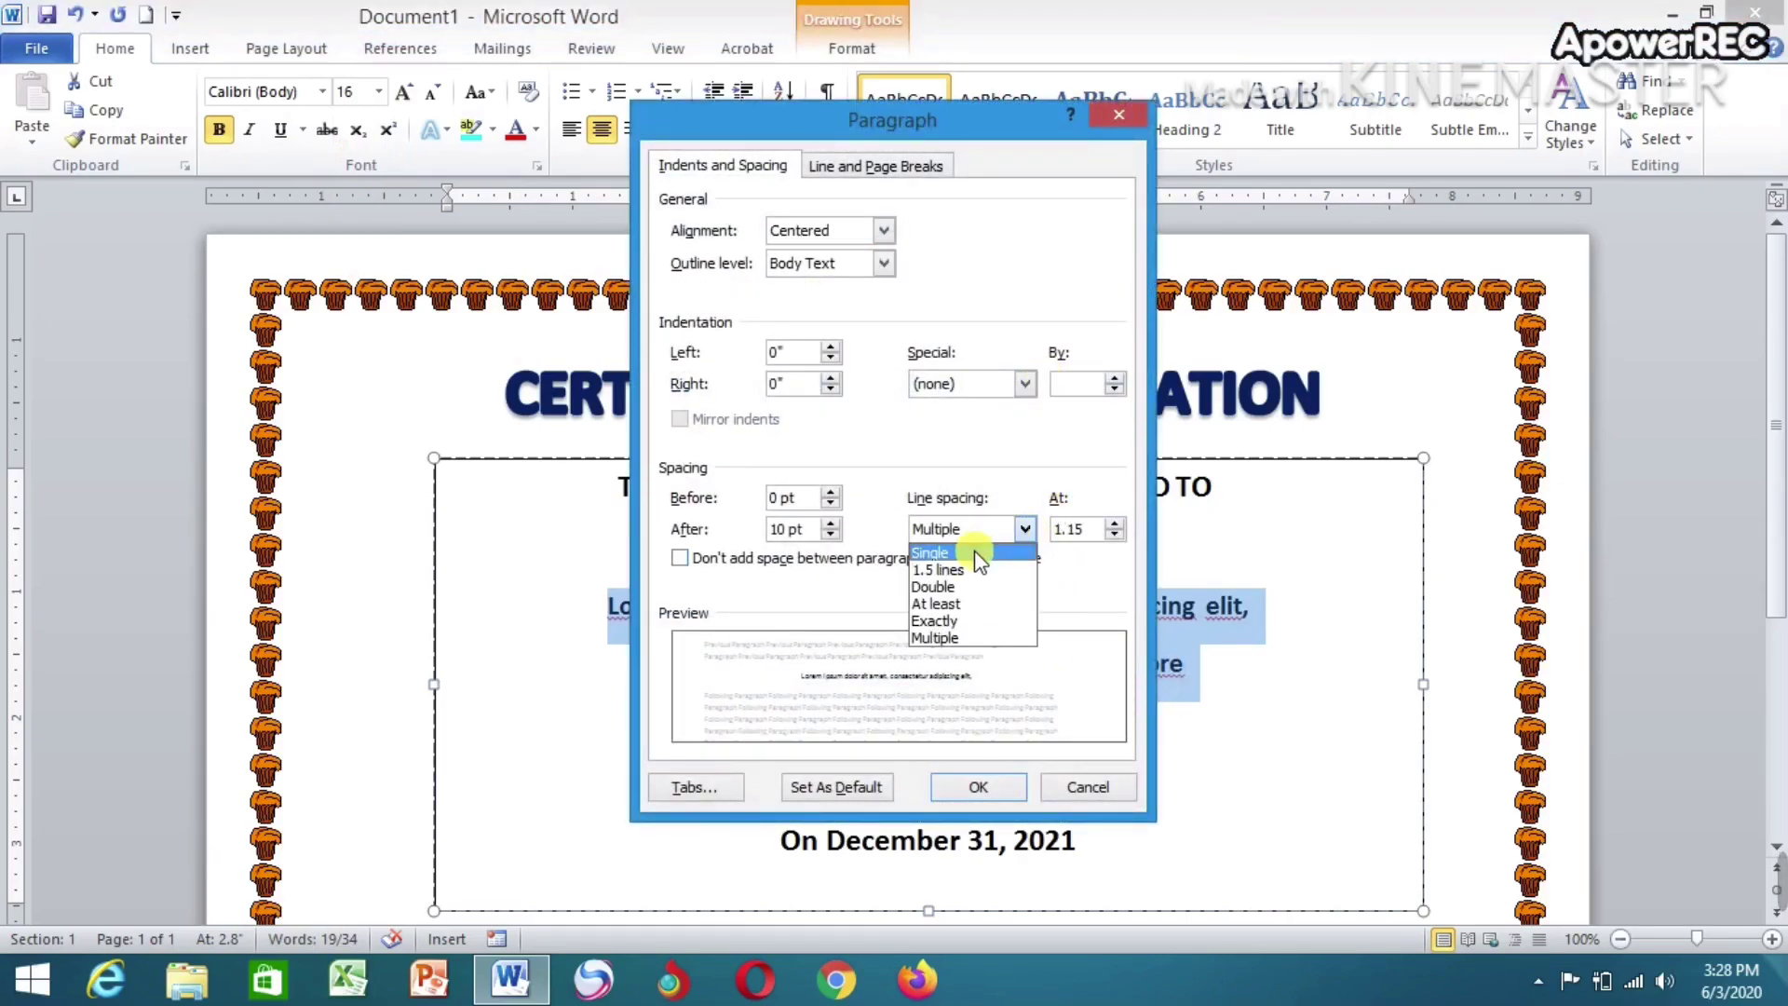
click(974, 551)
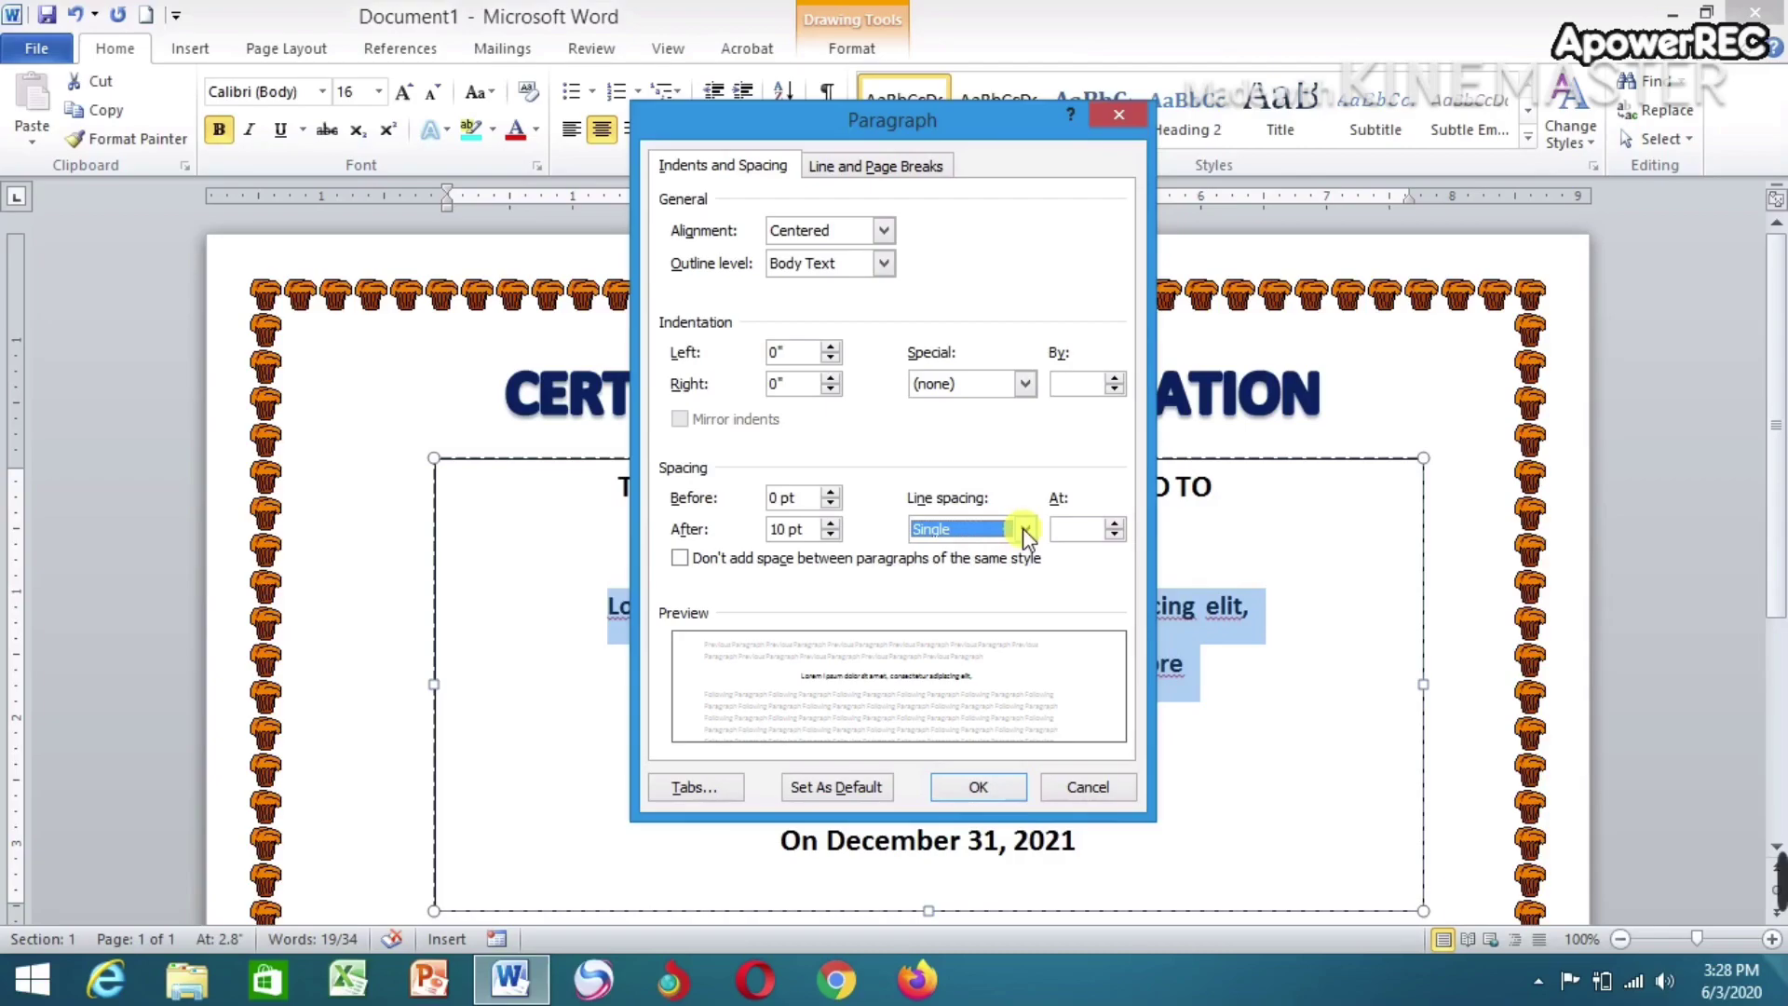
double_click(825, 528)
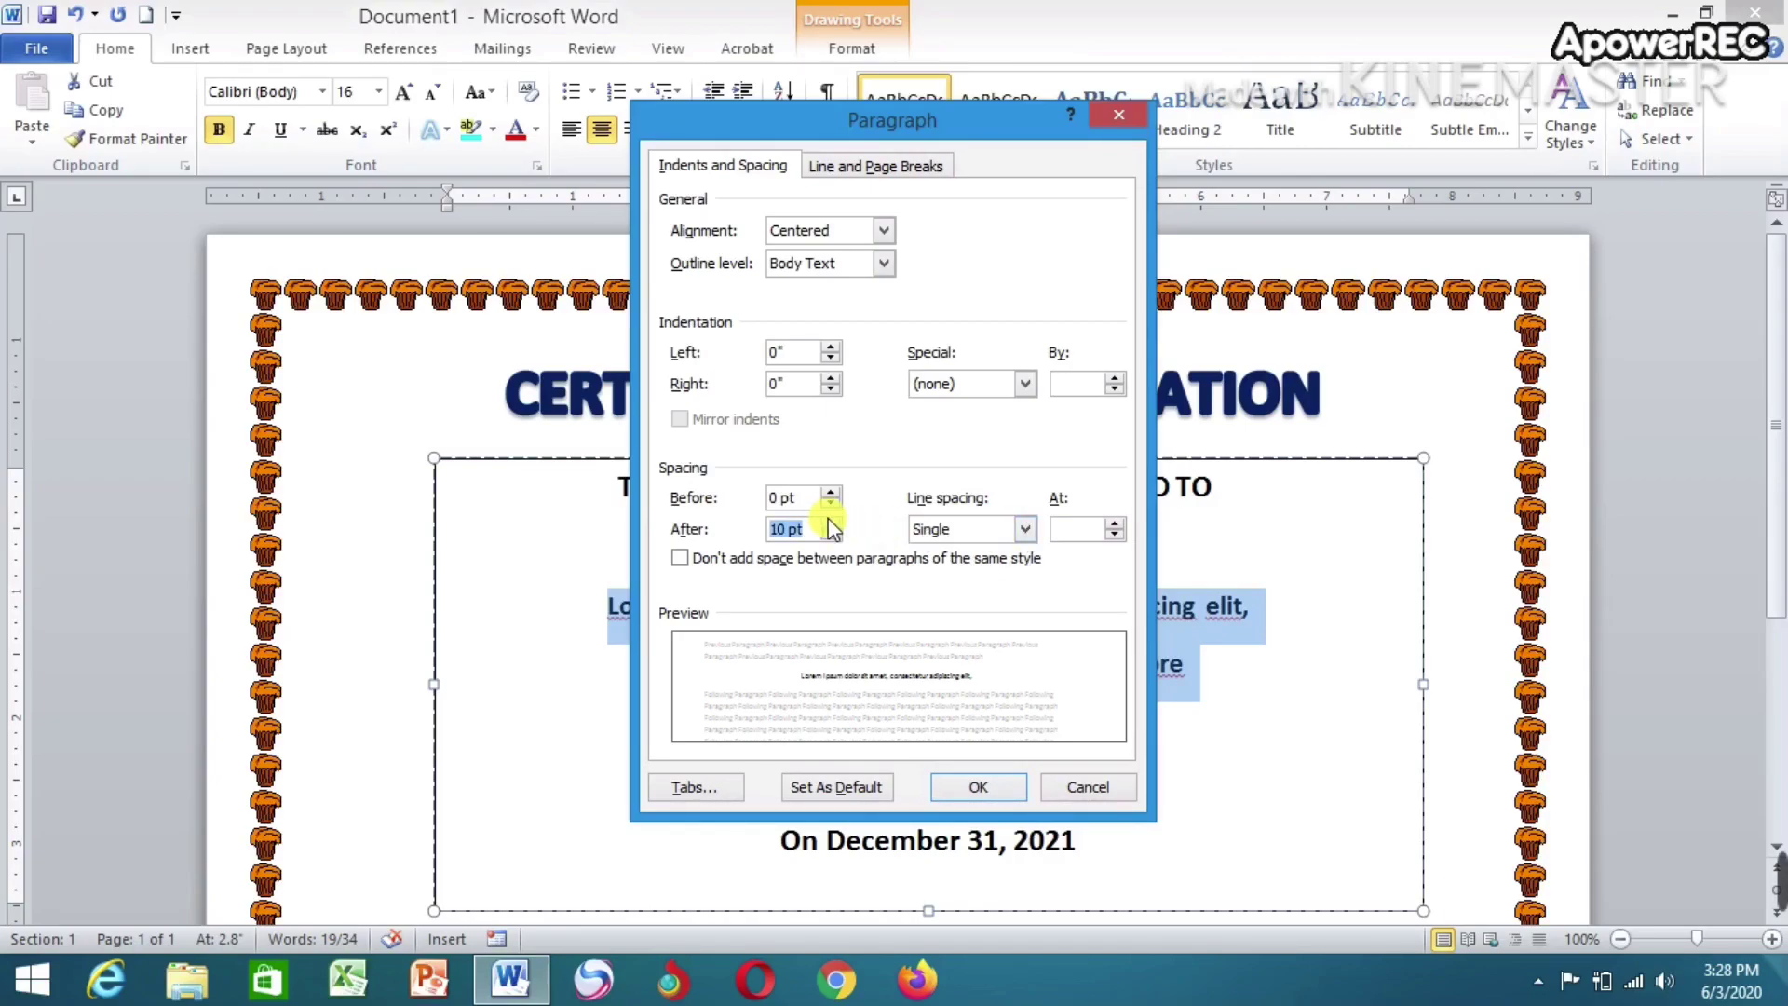
click(829, 522)
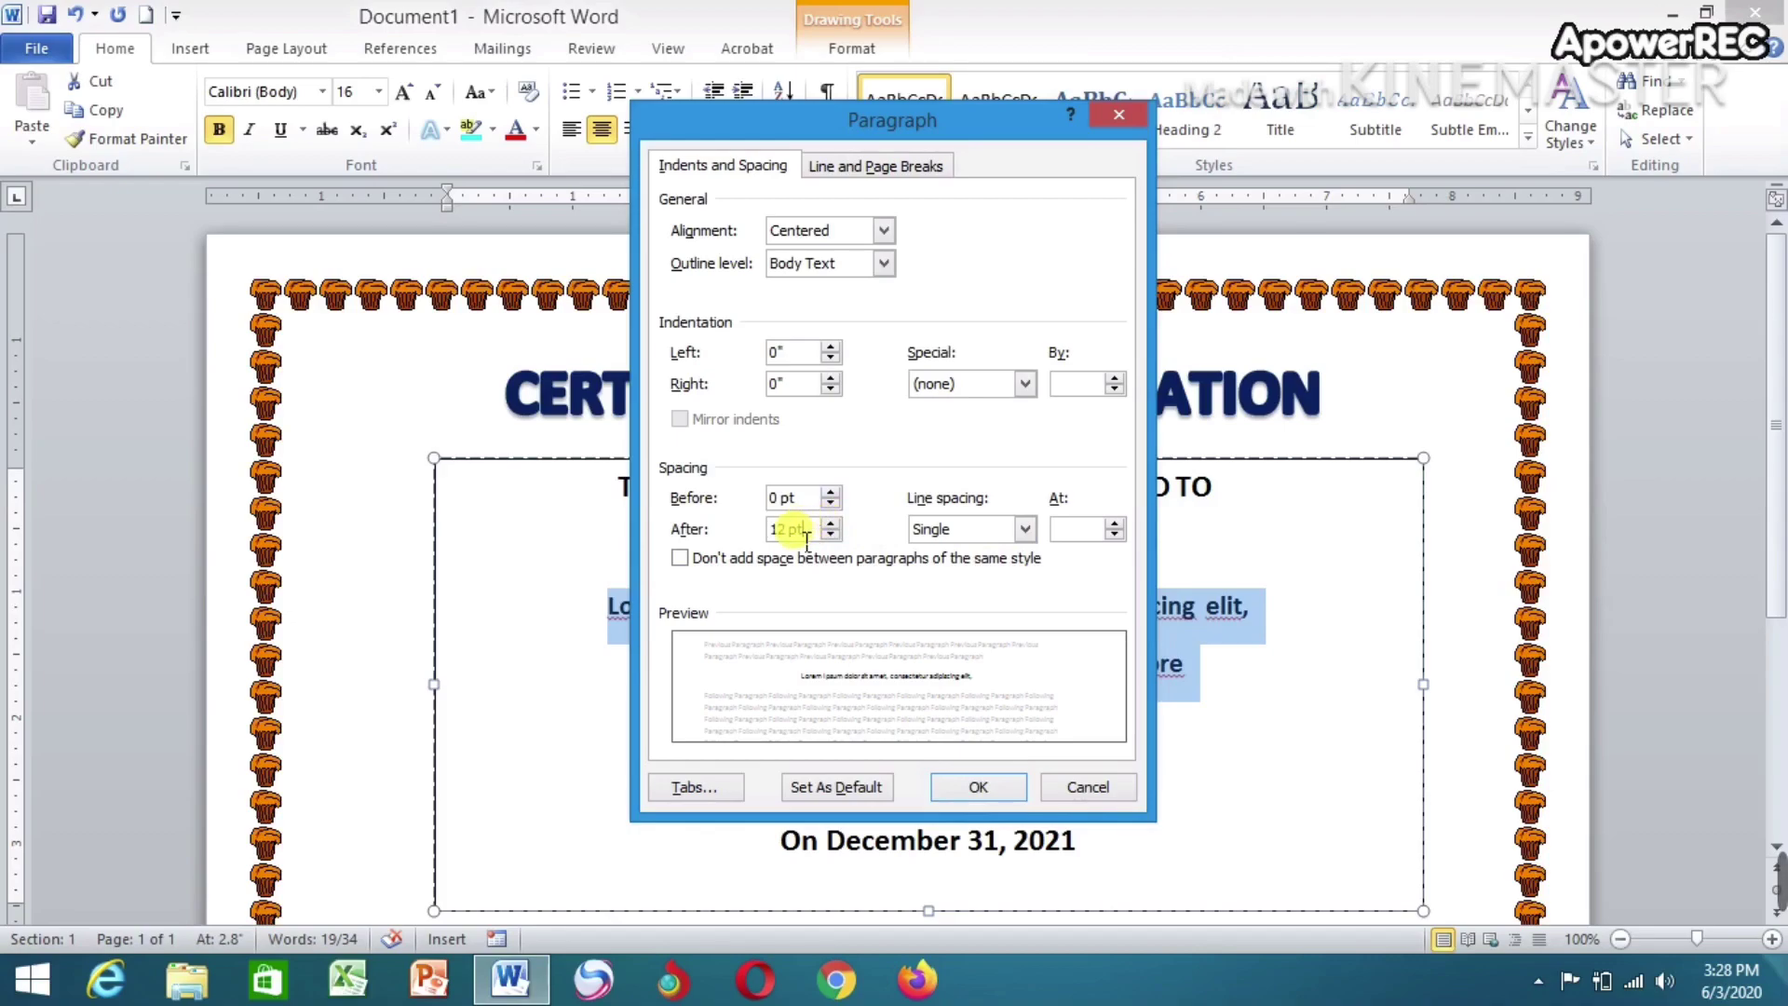
drag(816, 532, 763, 538)
text(0)
click(978, 787)
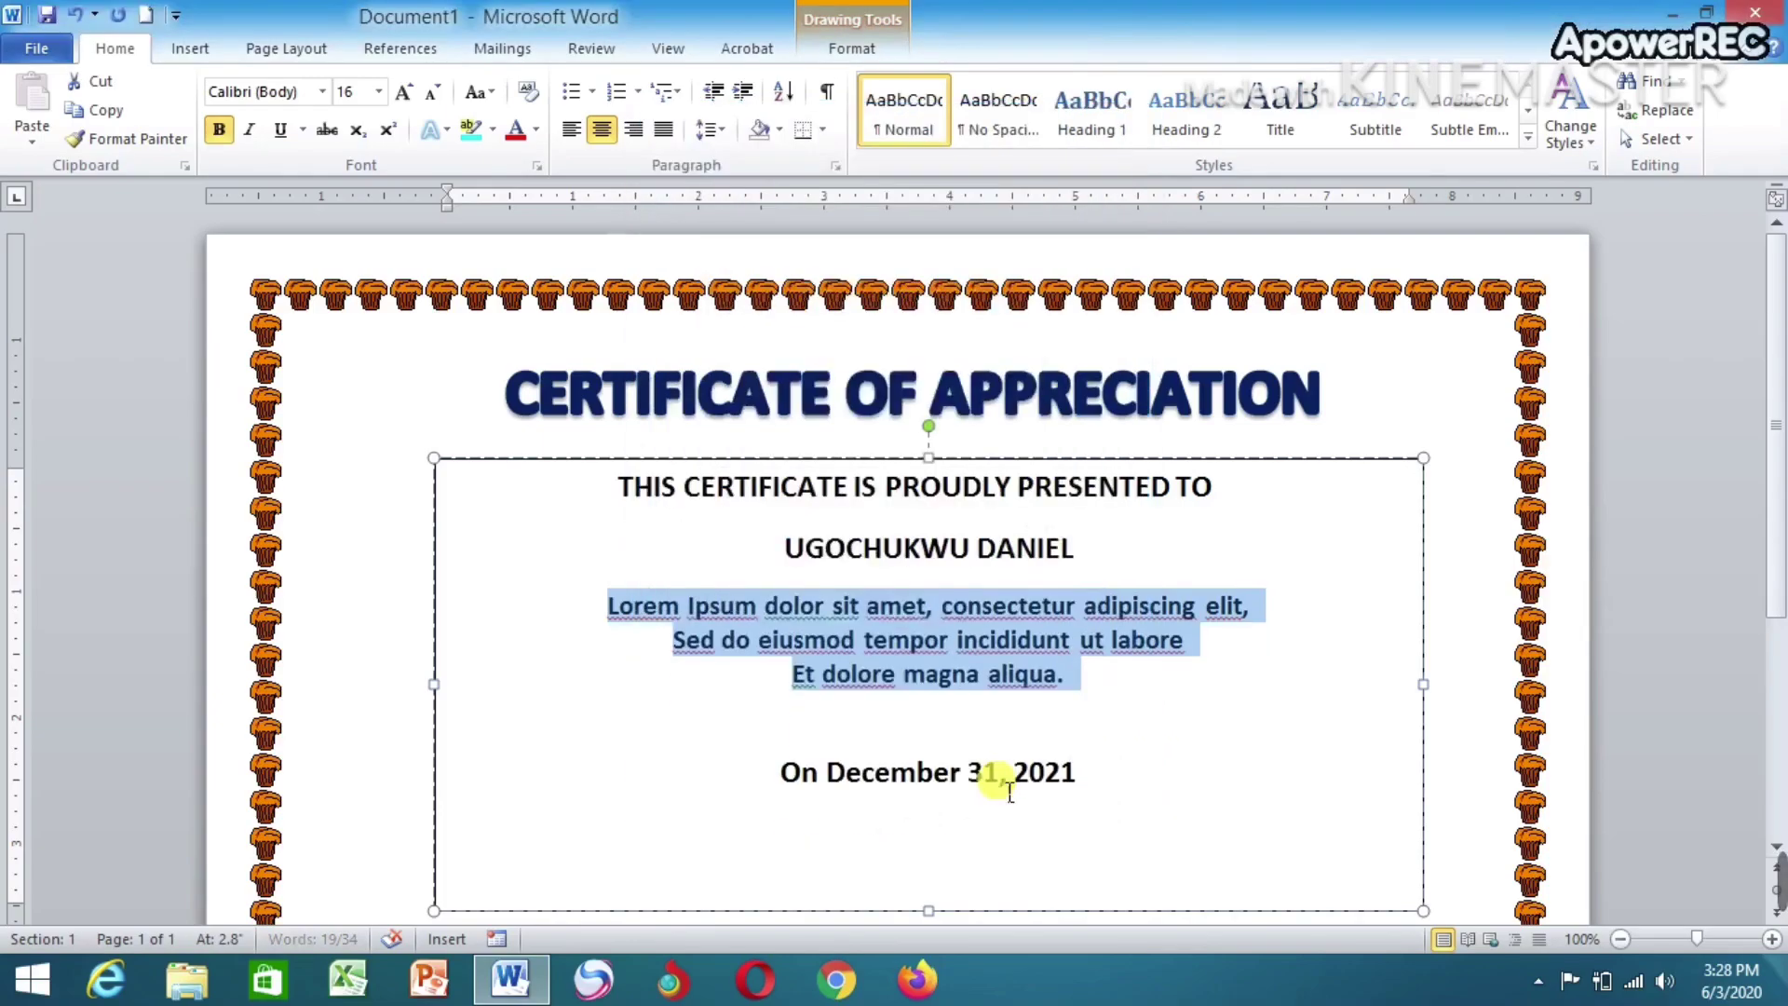
Remove bold from the three Lorem Ipsum lines and set them in Times New Roman
click(1041, 728)
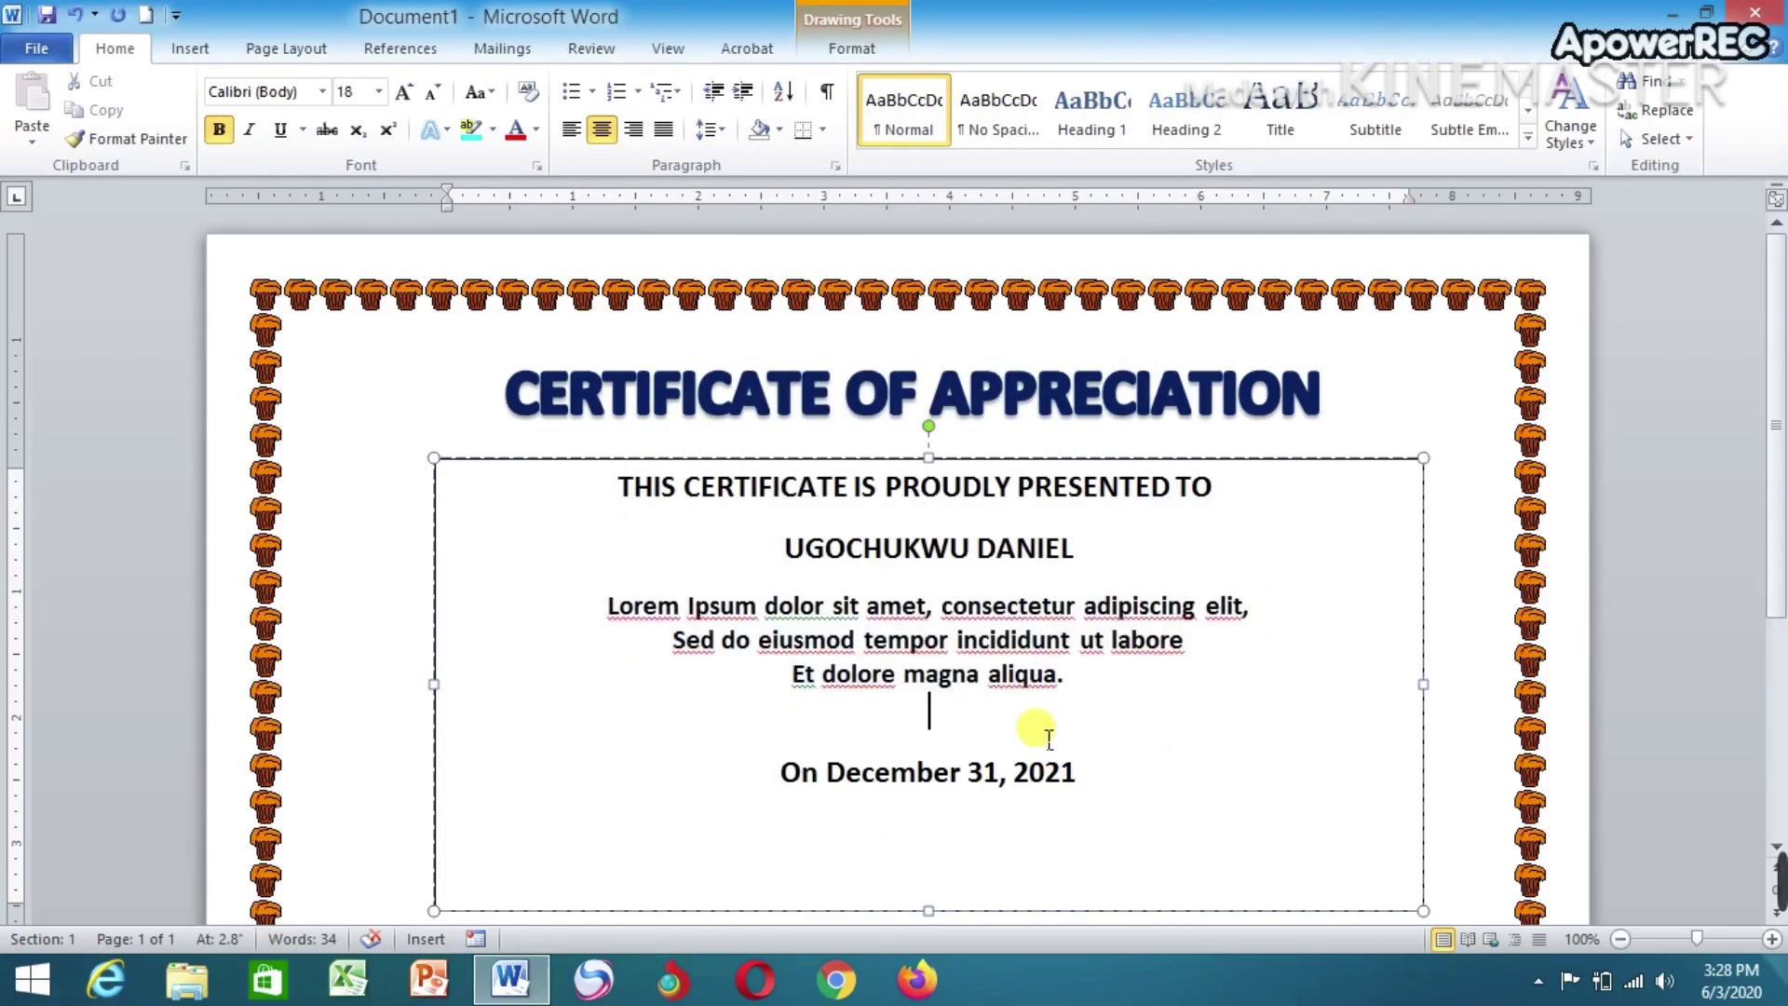
shift+click(614, 606)
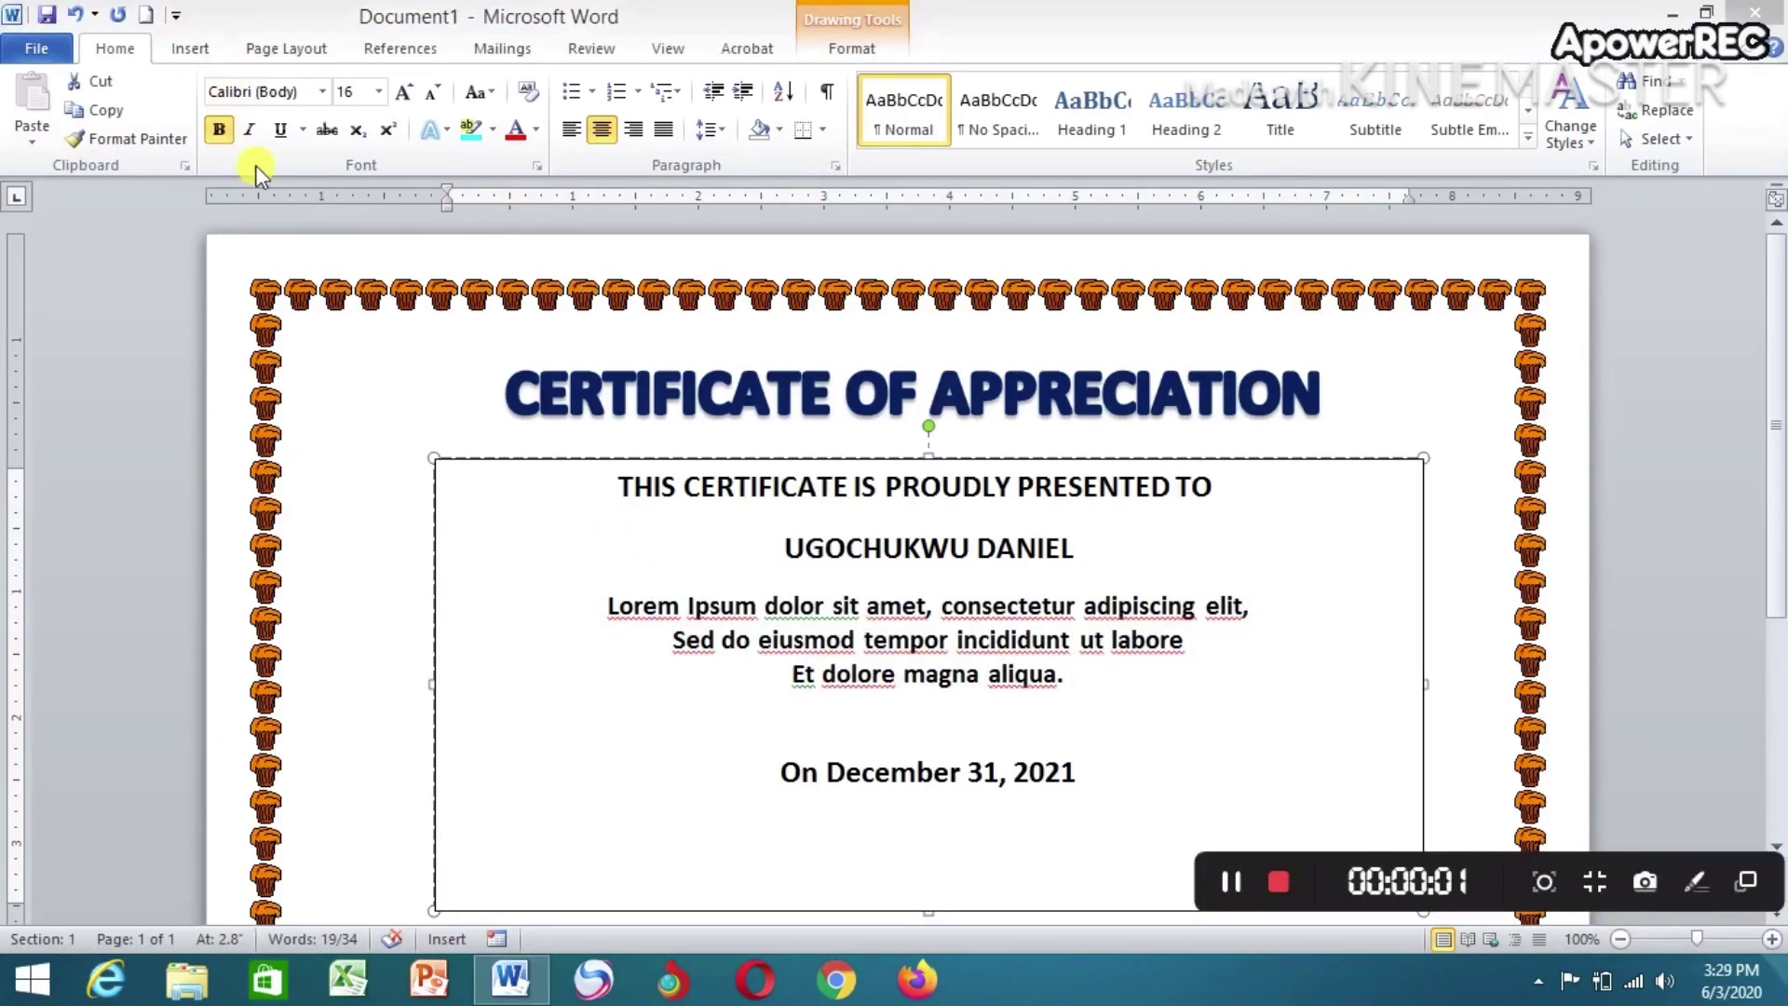
shift+click(1063, 681)
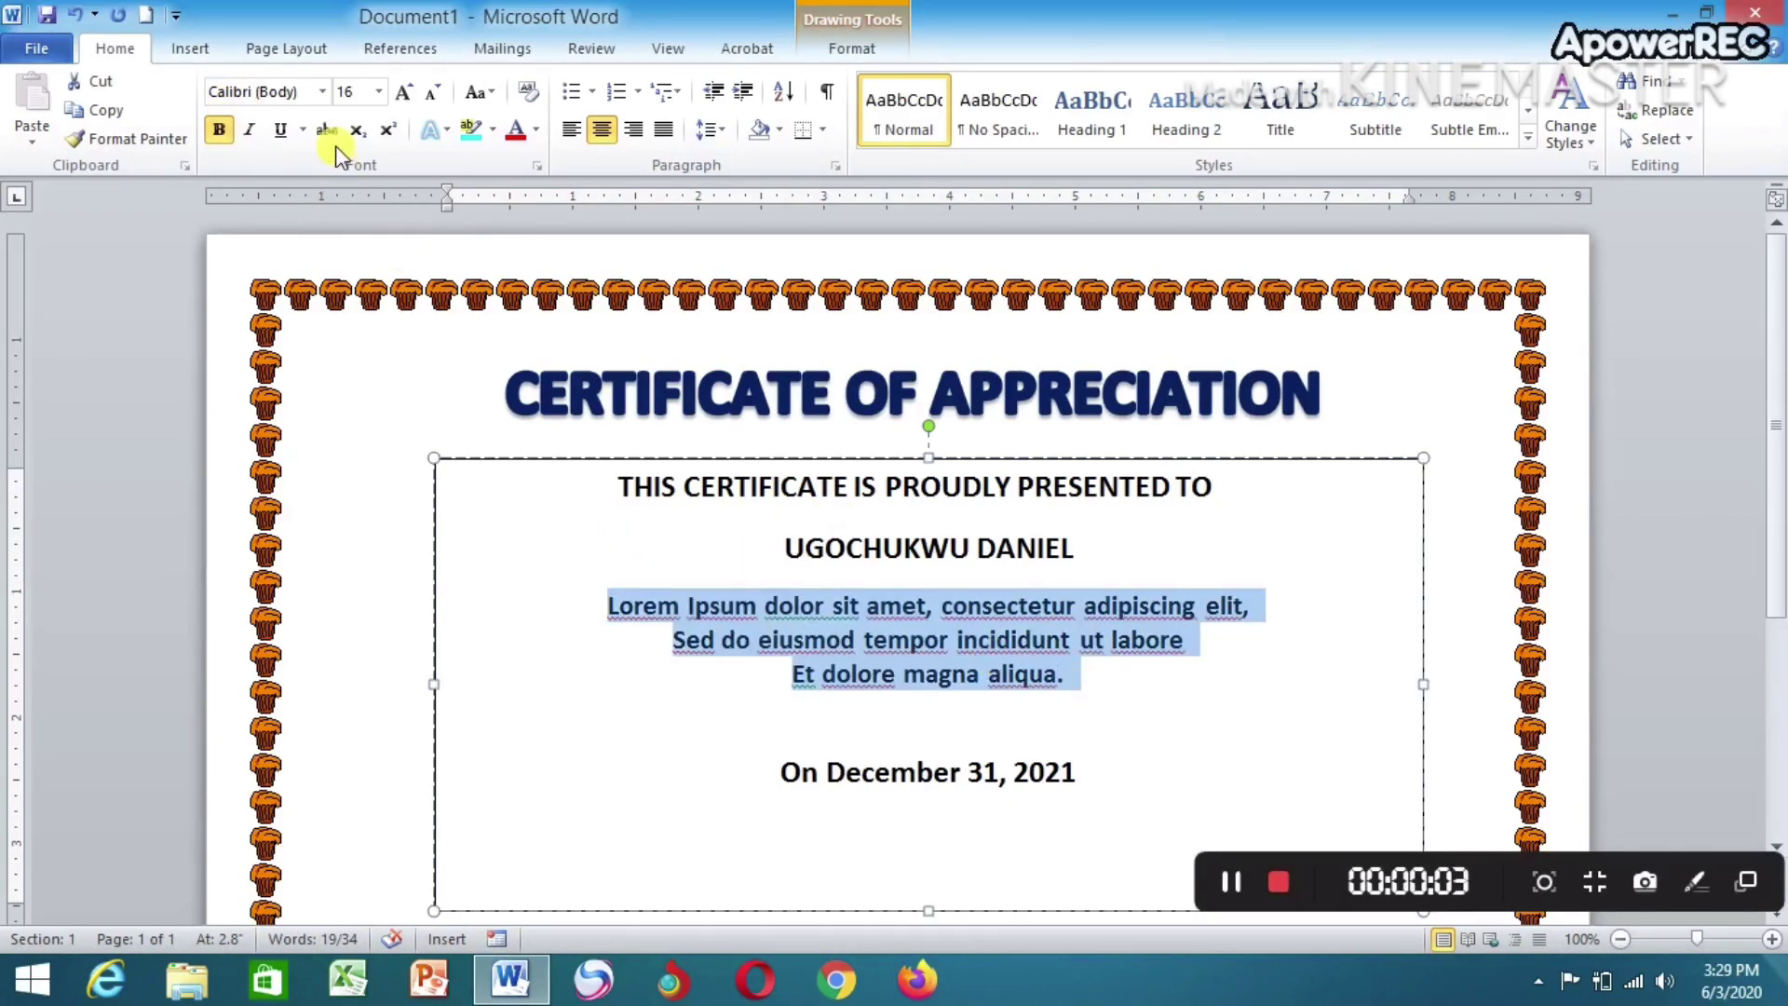
click(219, 135)
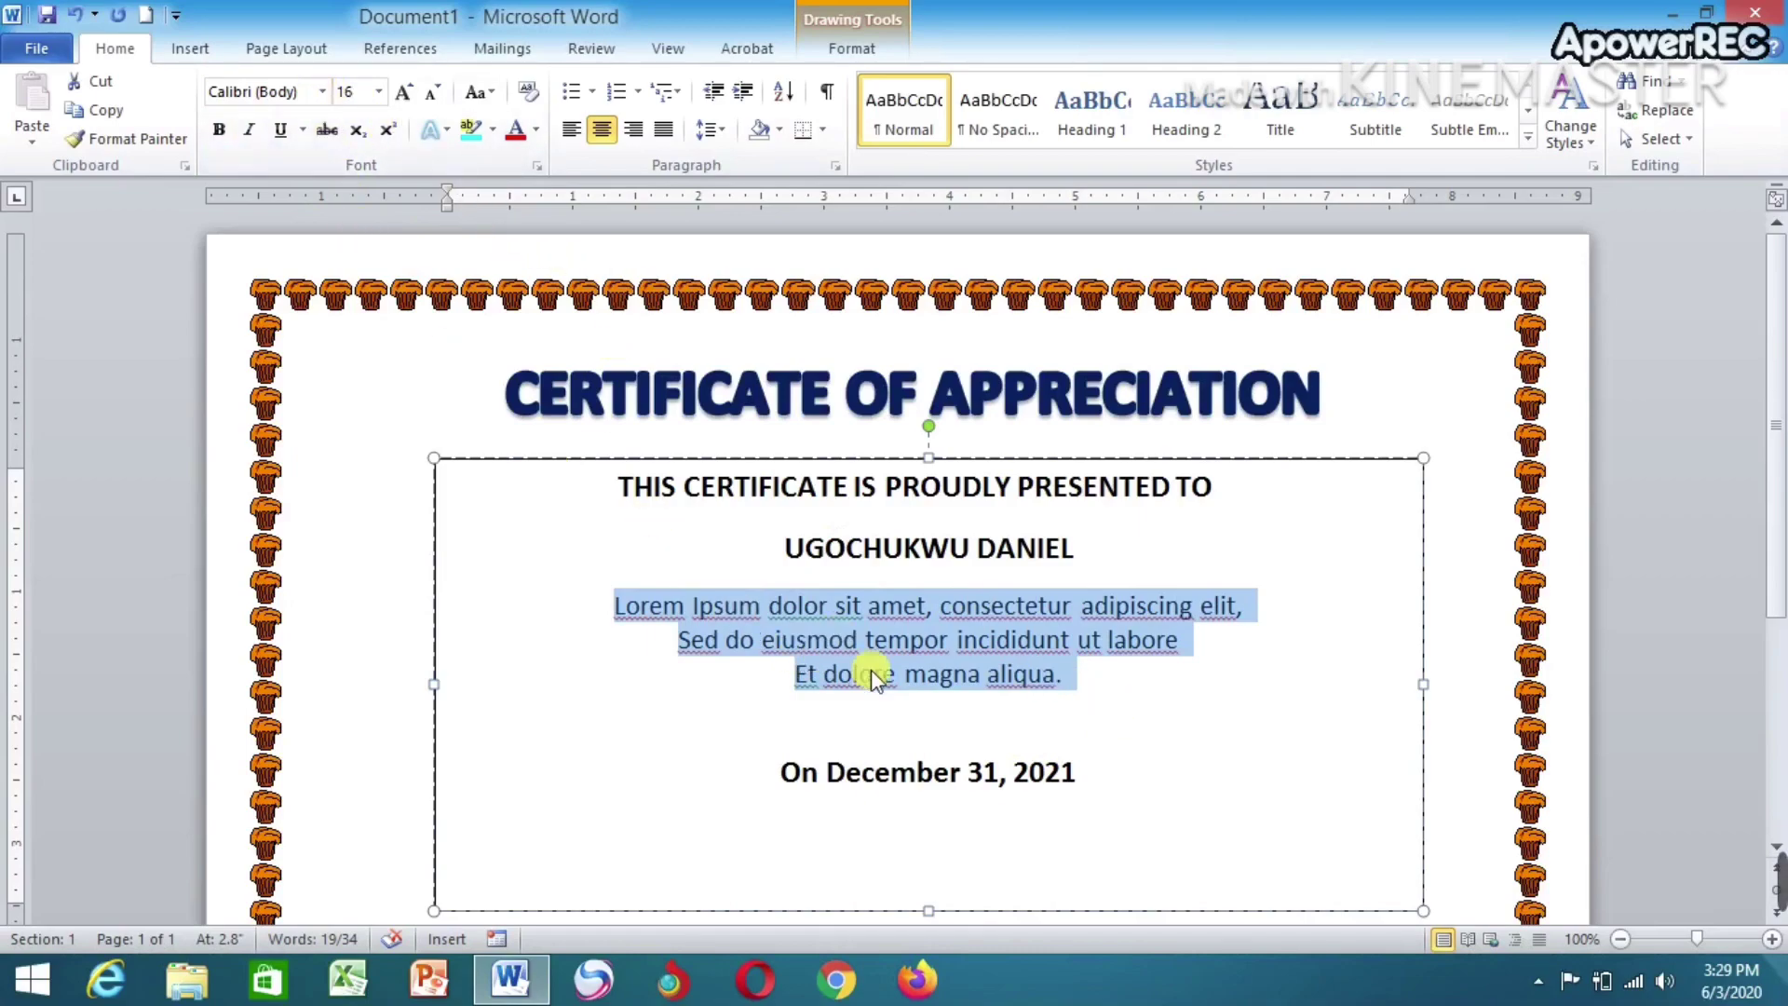
click(294, 95)
text(Times New Rom)
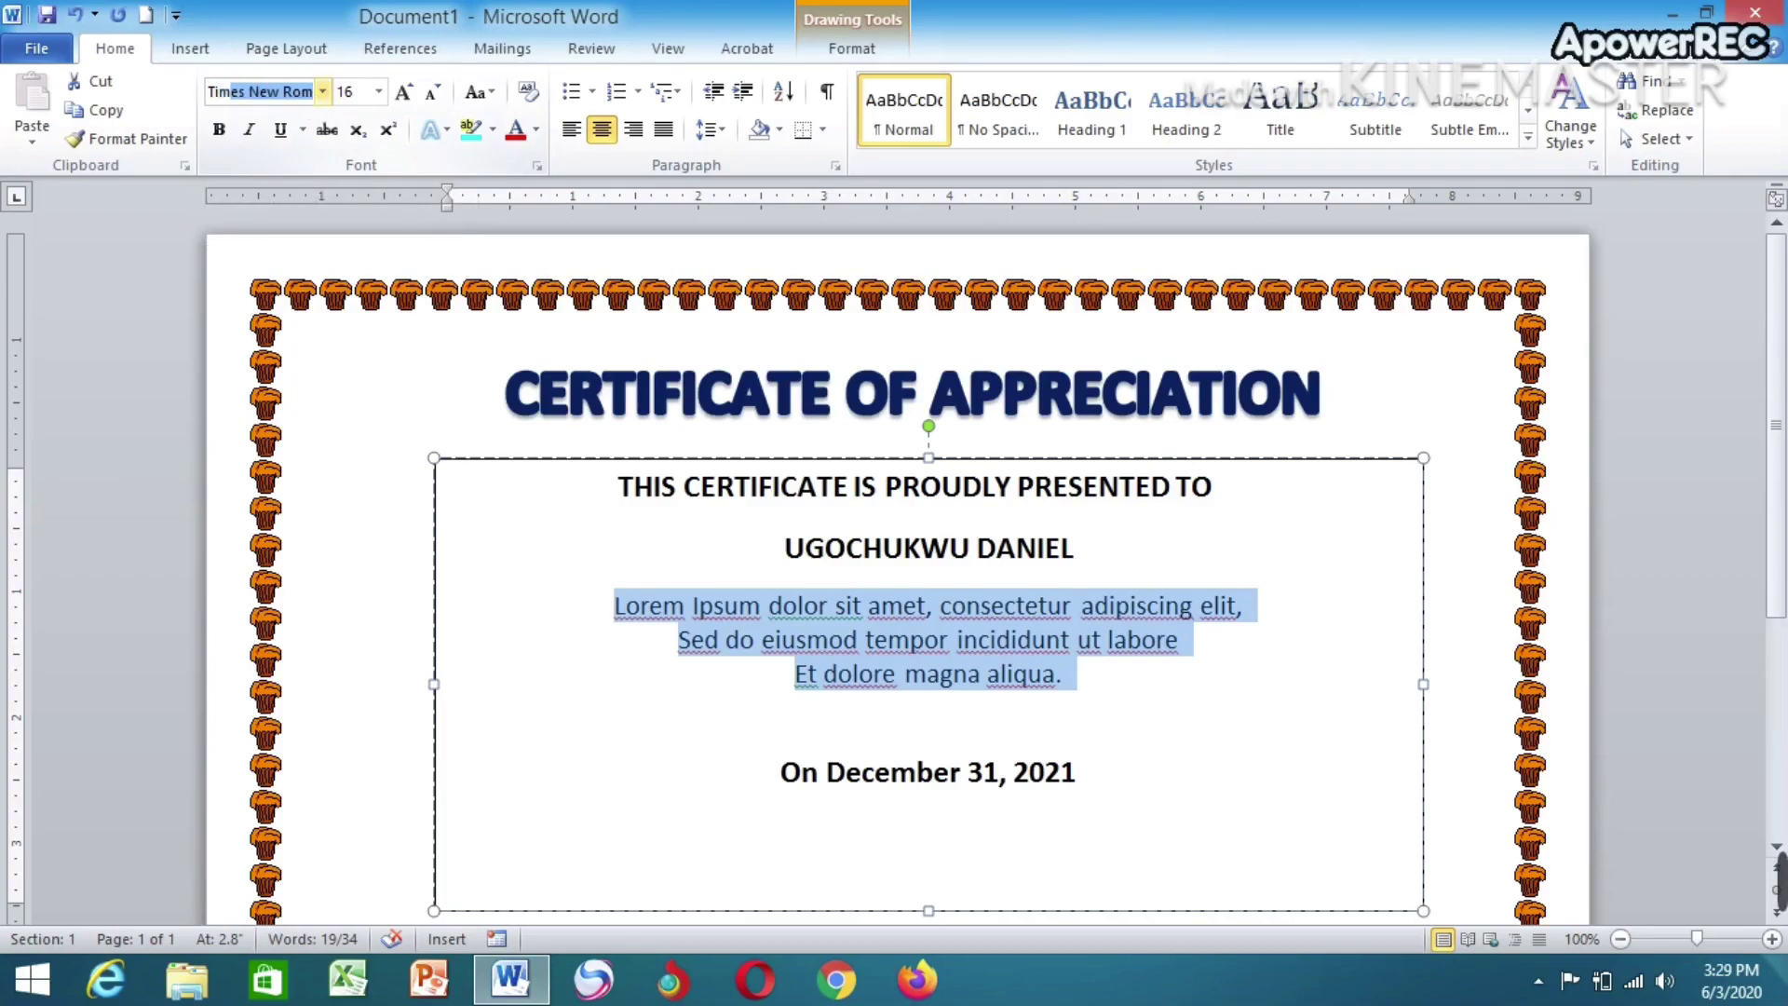
key(Return)
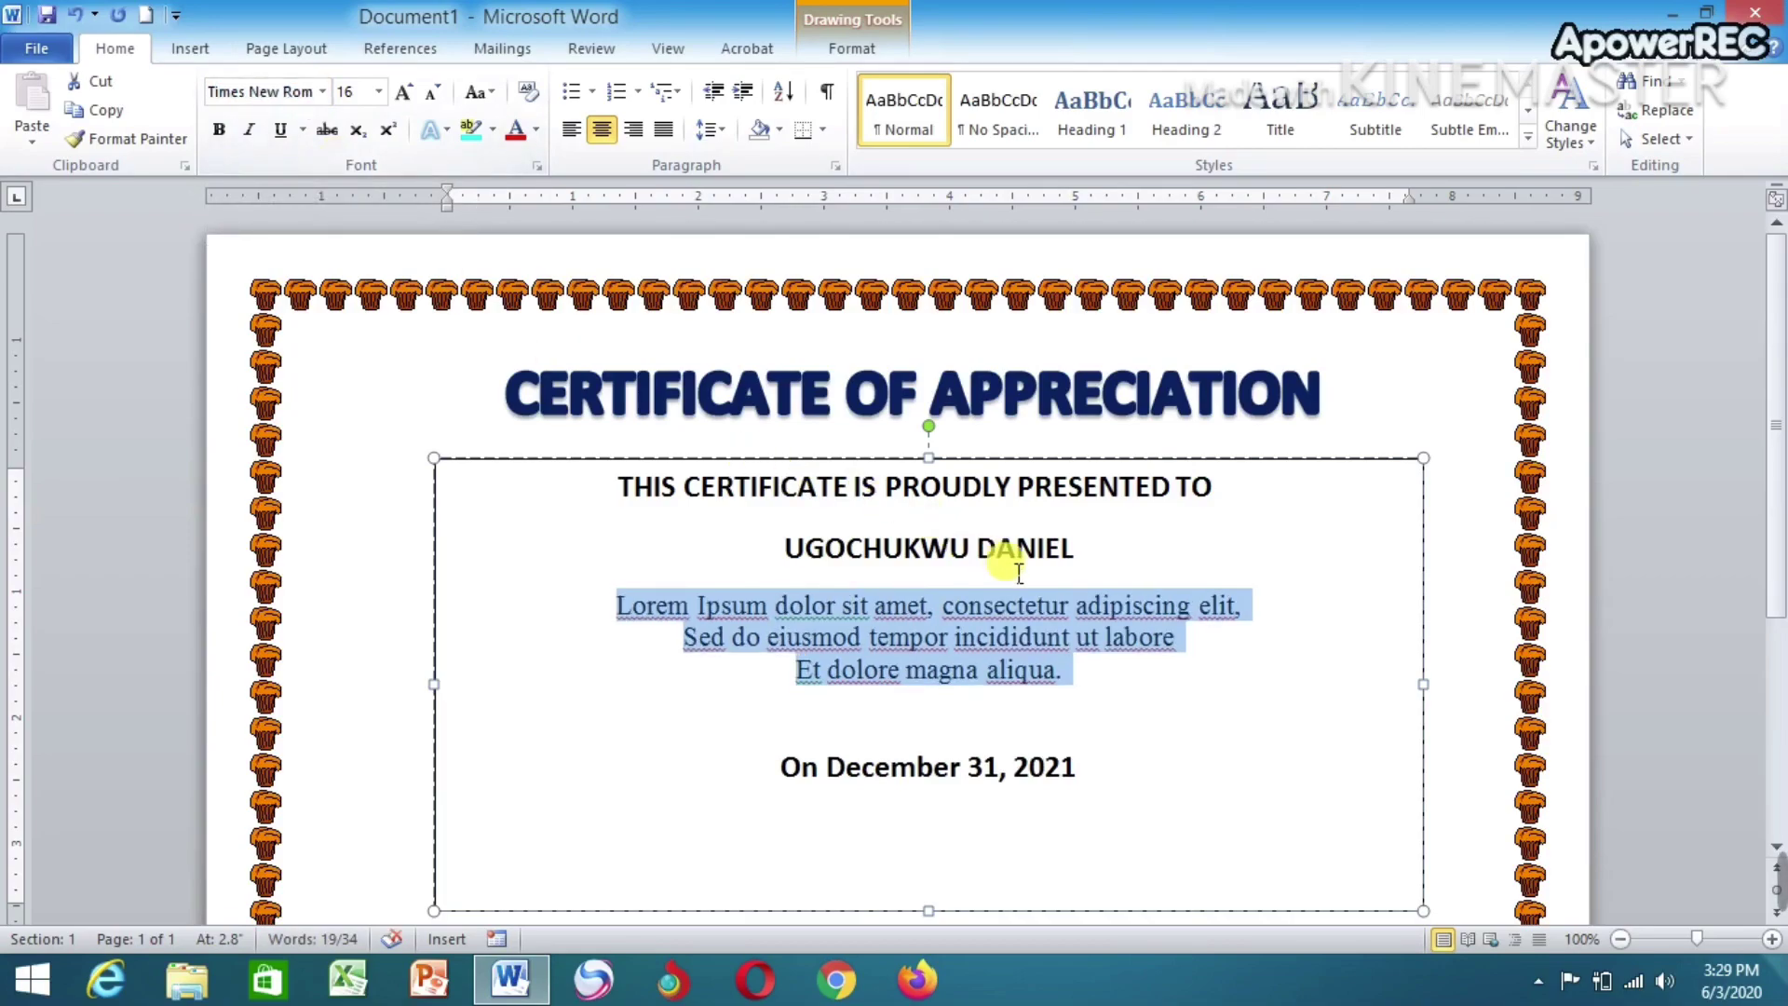
Set the presentation line and recipient's name in Times New Roman
drag(1092, 559, 483, 236)
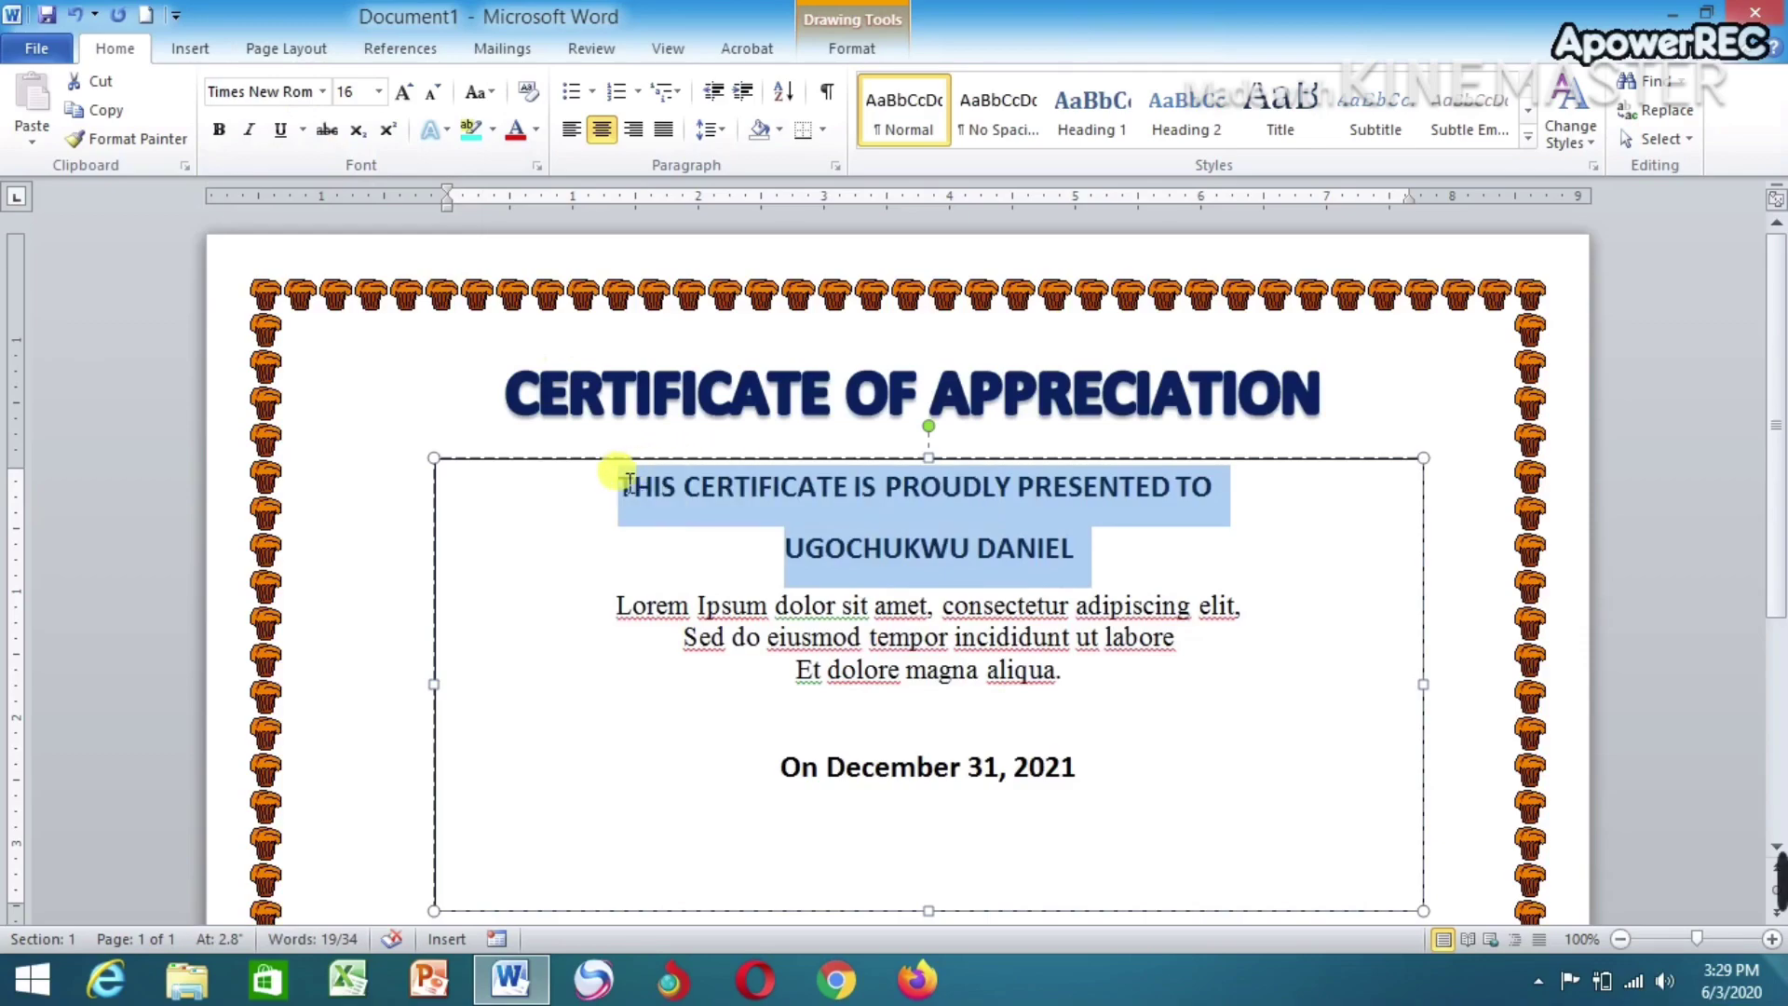
click(270, 91)
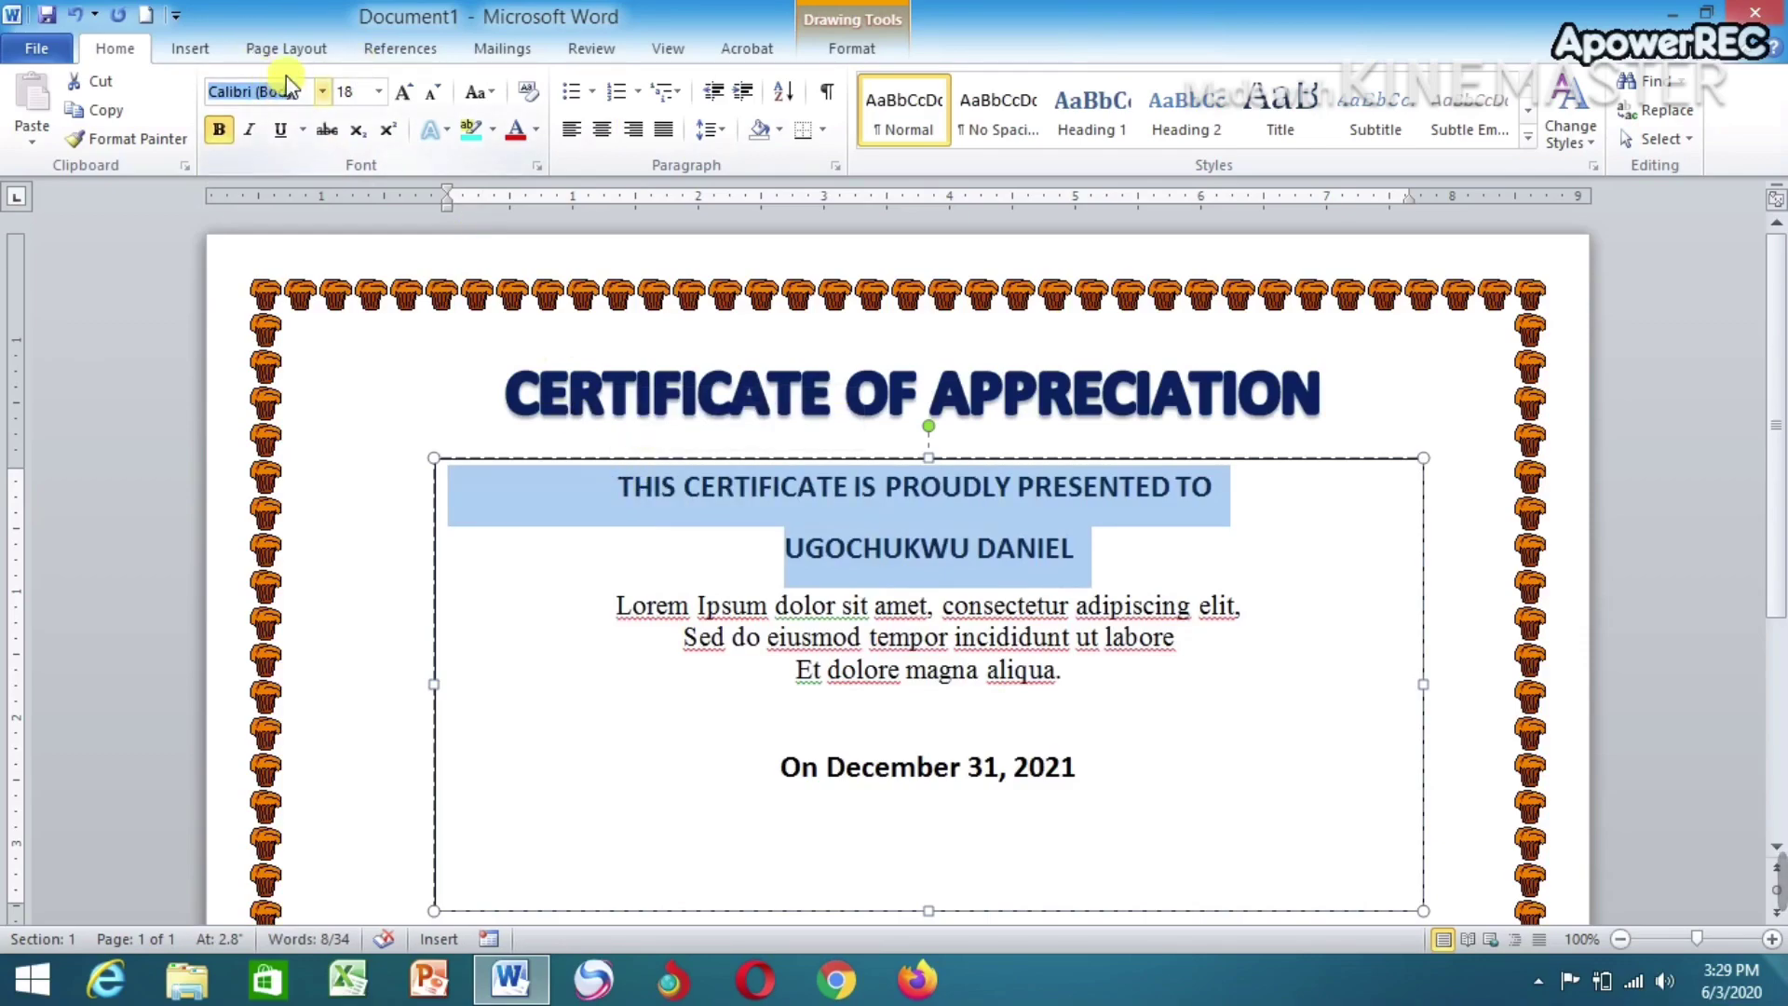
text(Times New Rom)
key(Return)
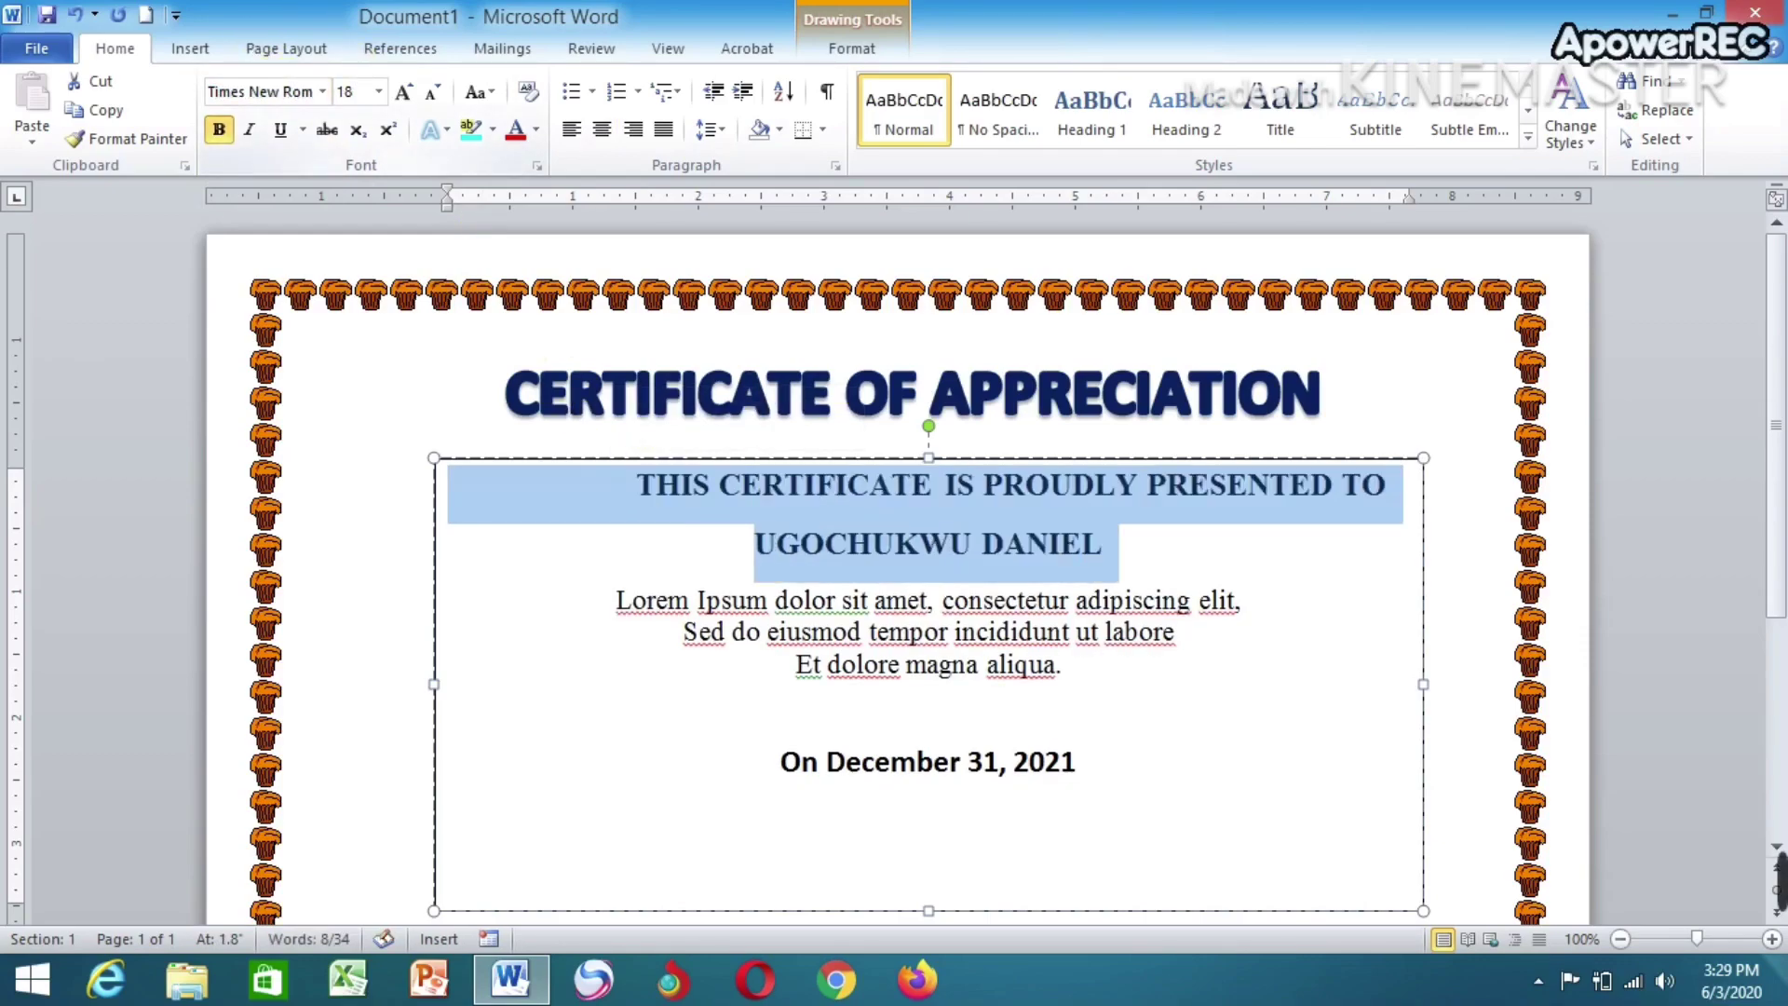
click(847, 490)
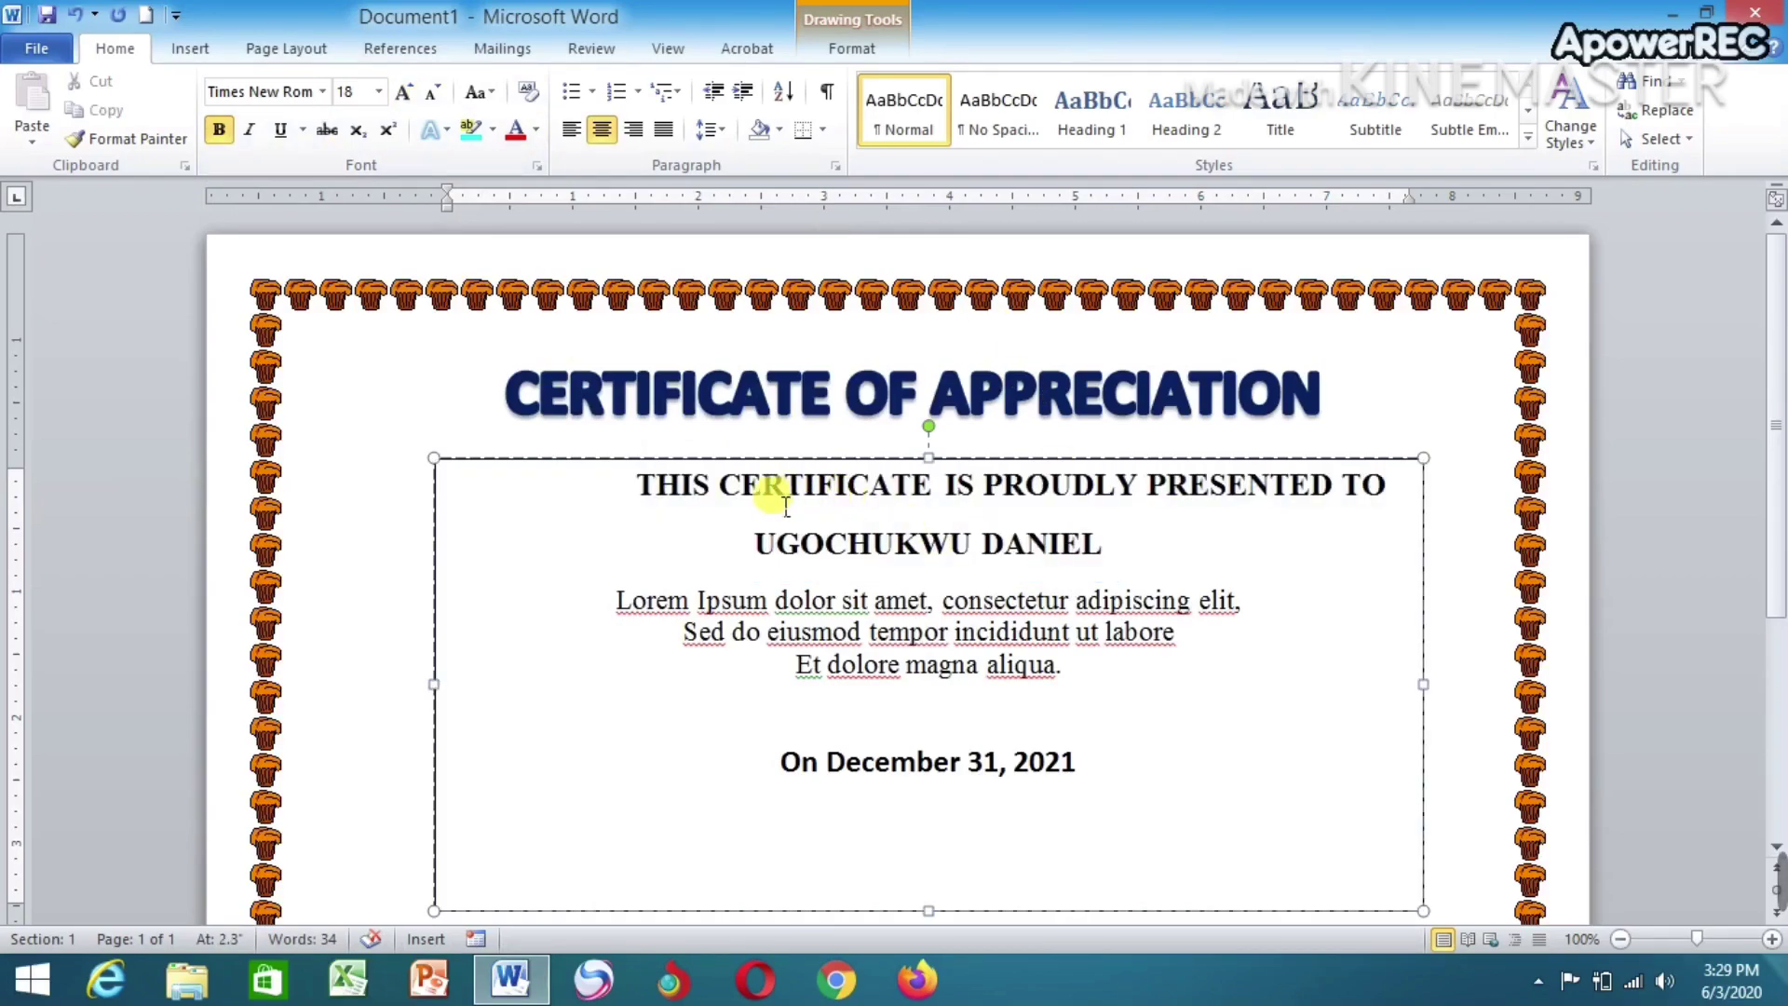
Delete the three leading spaces before the presentation line
click(644, 494)
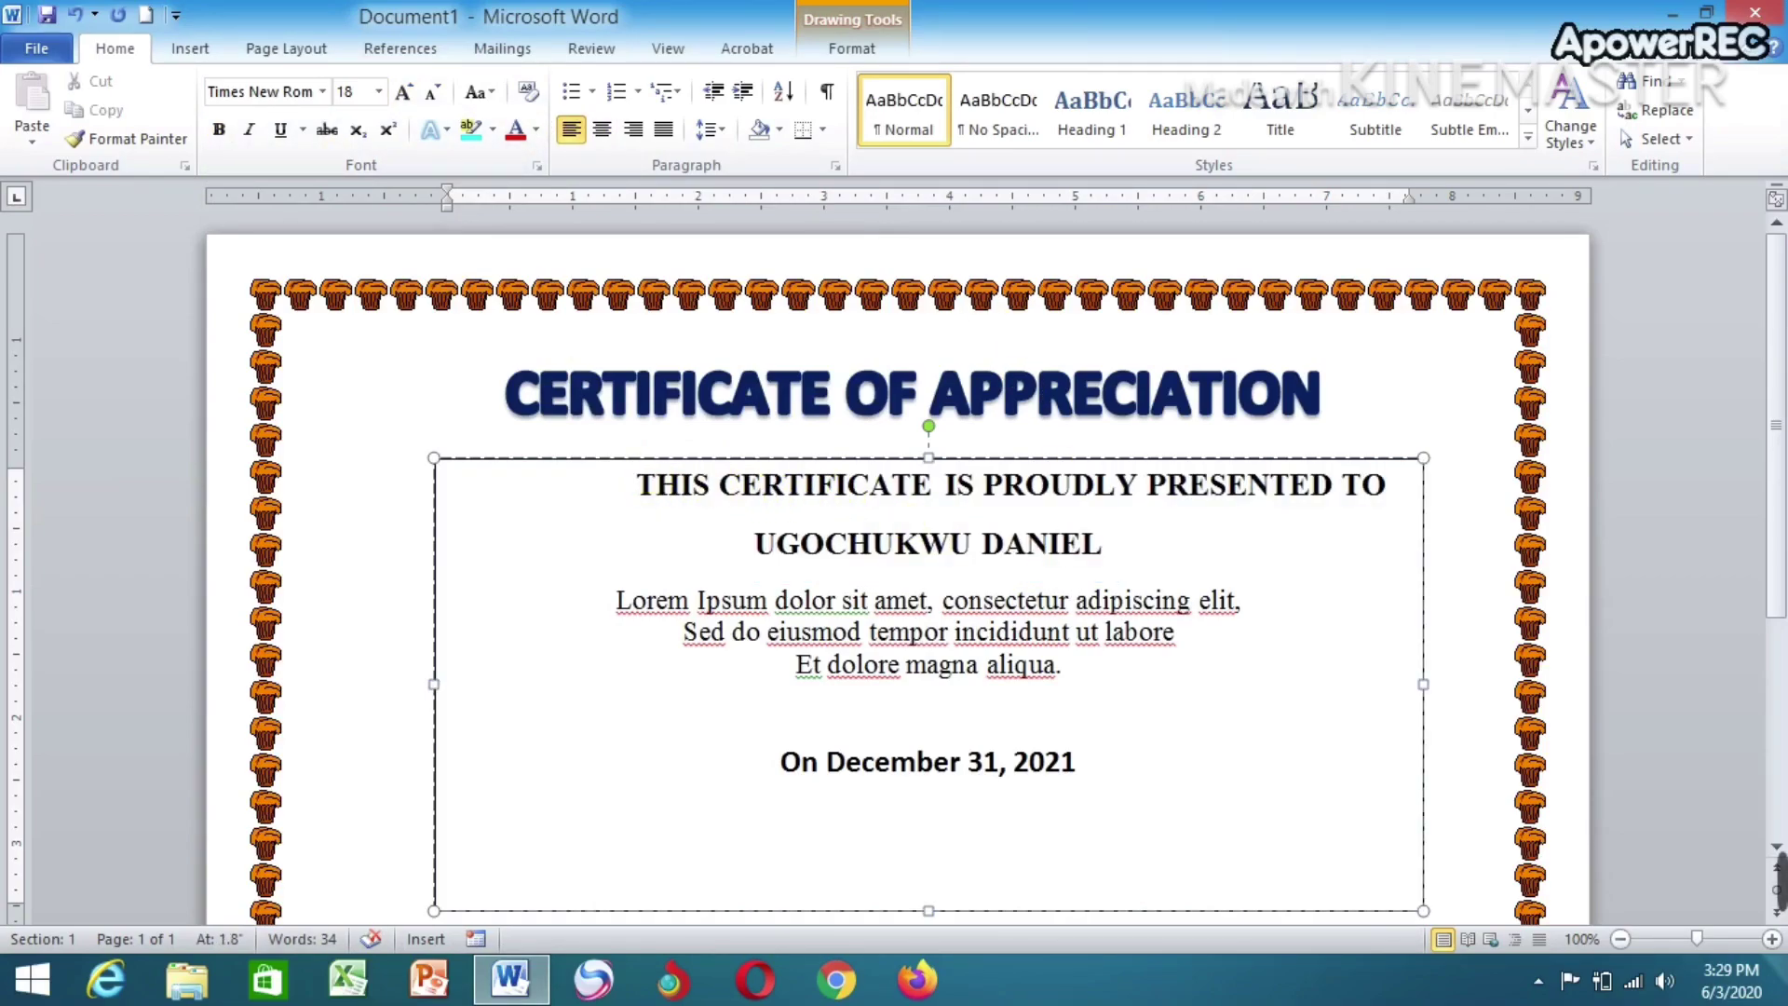
key(BackSpace)
key(BackSpace)
key(BackSpace)
key(BackSpace)
key(BackSpace)
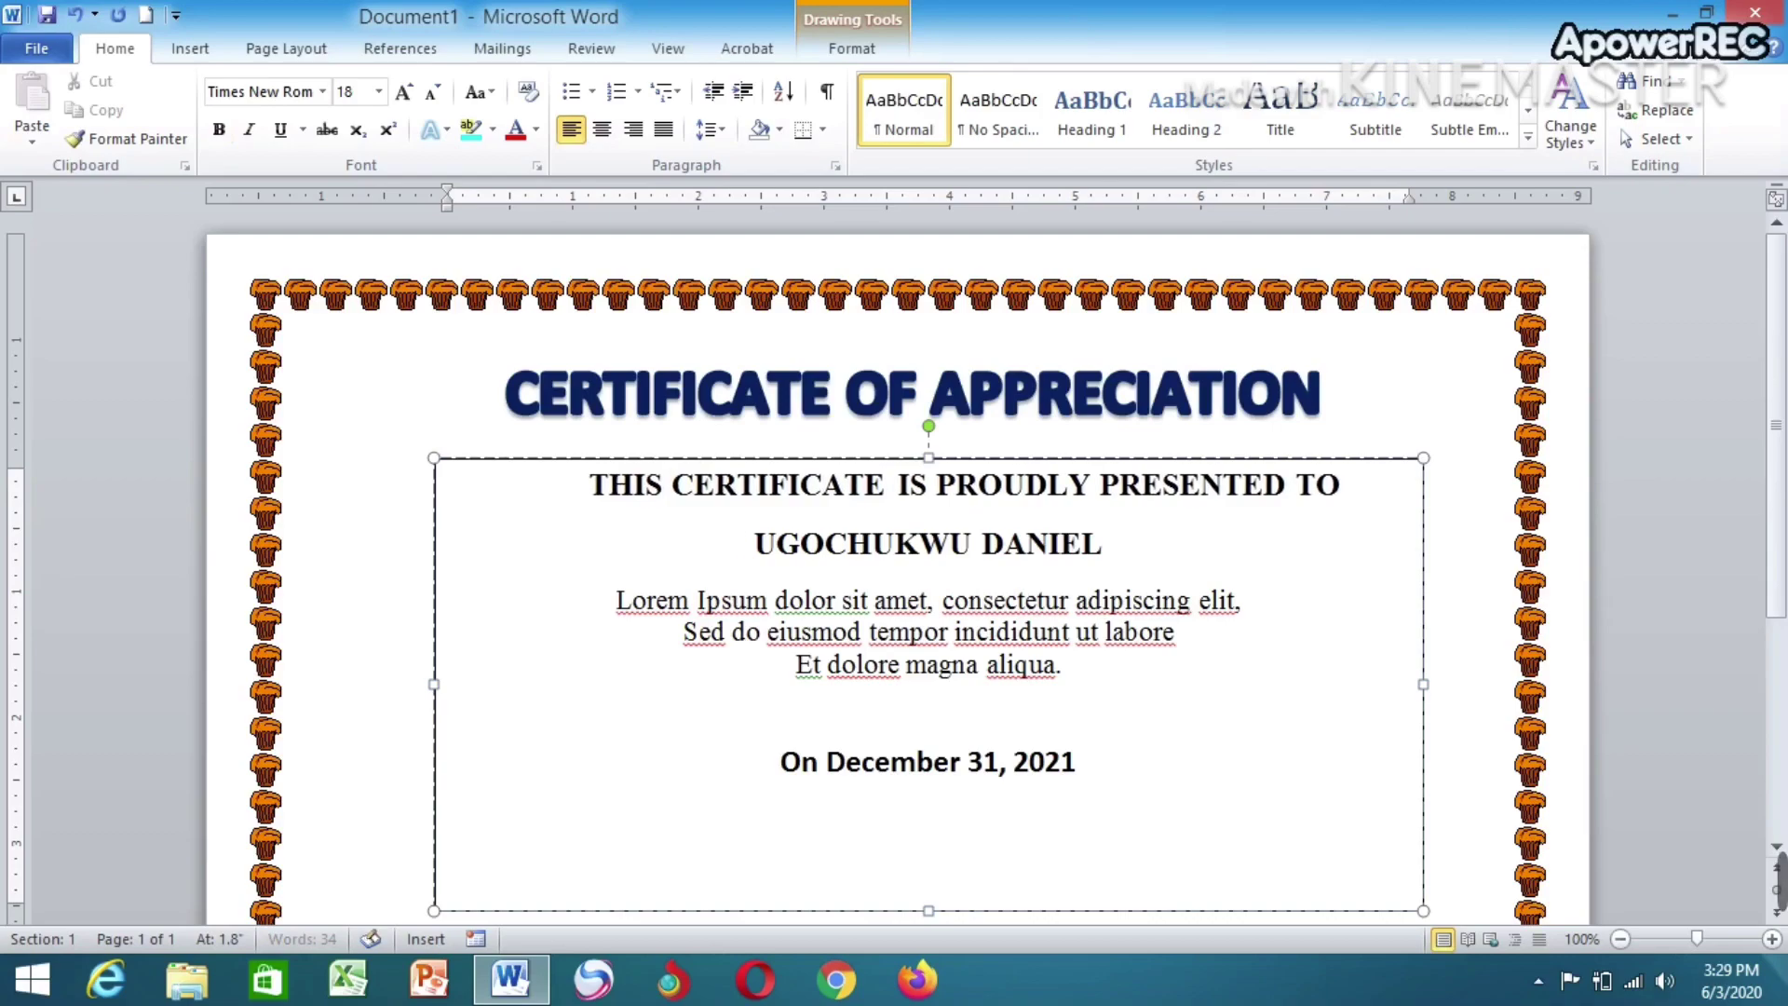
key(BackSpace)
key(BackSpace)
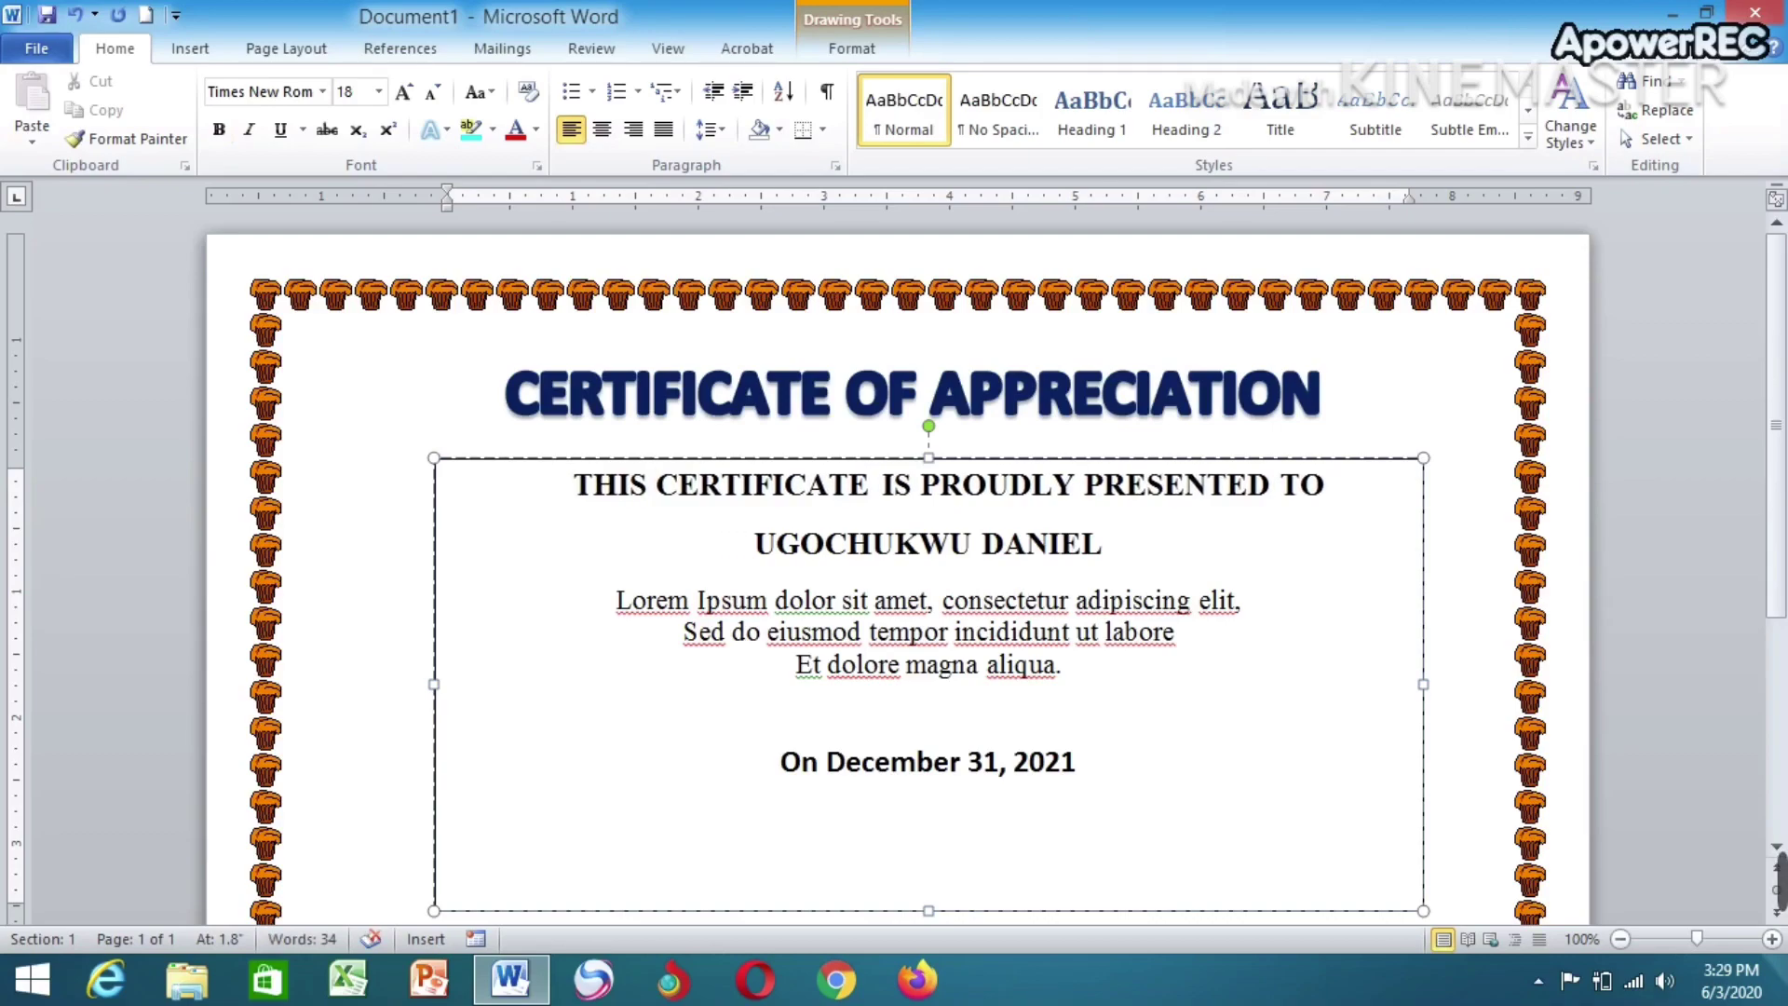
key(BackSpace)
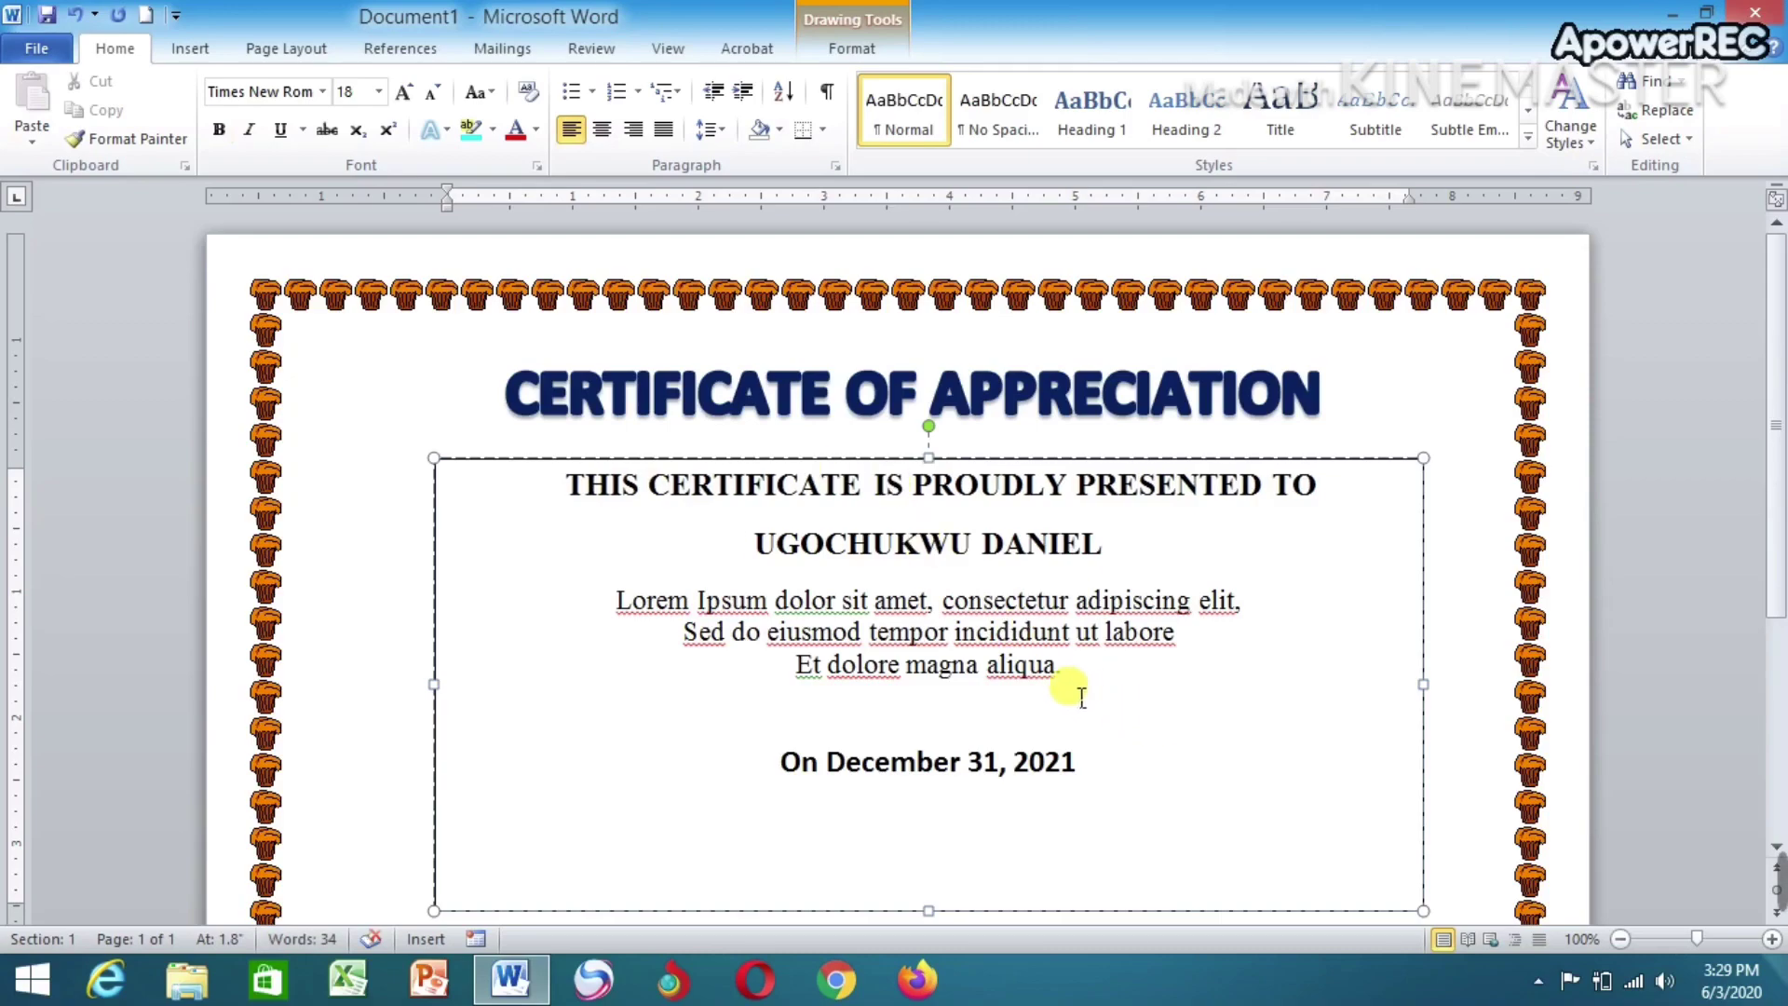
click(1077, 691)
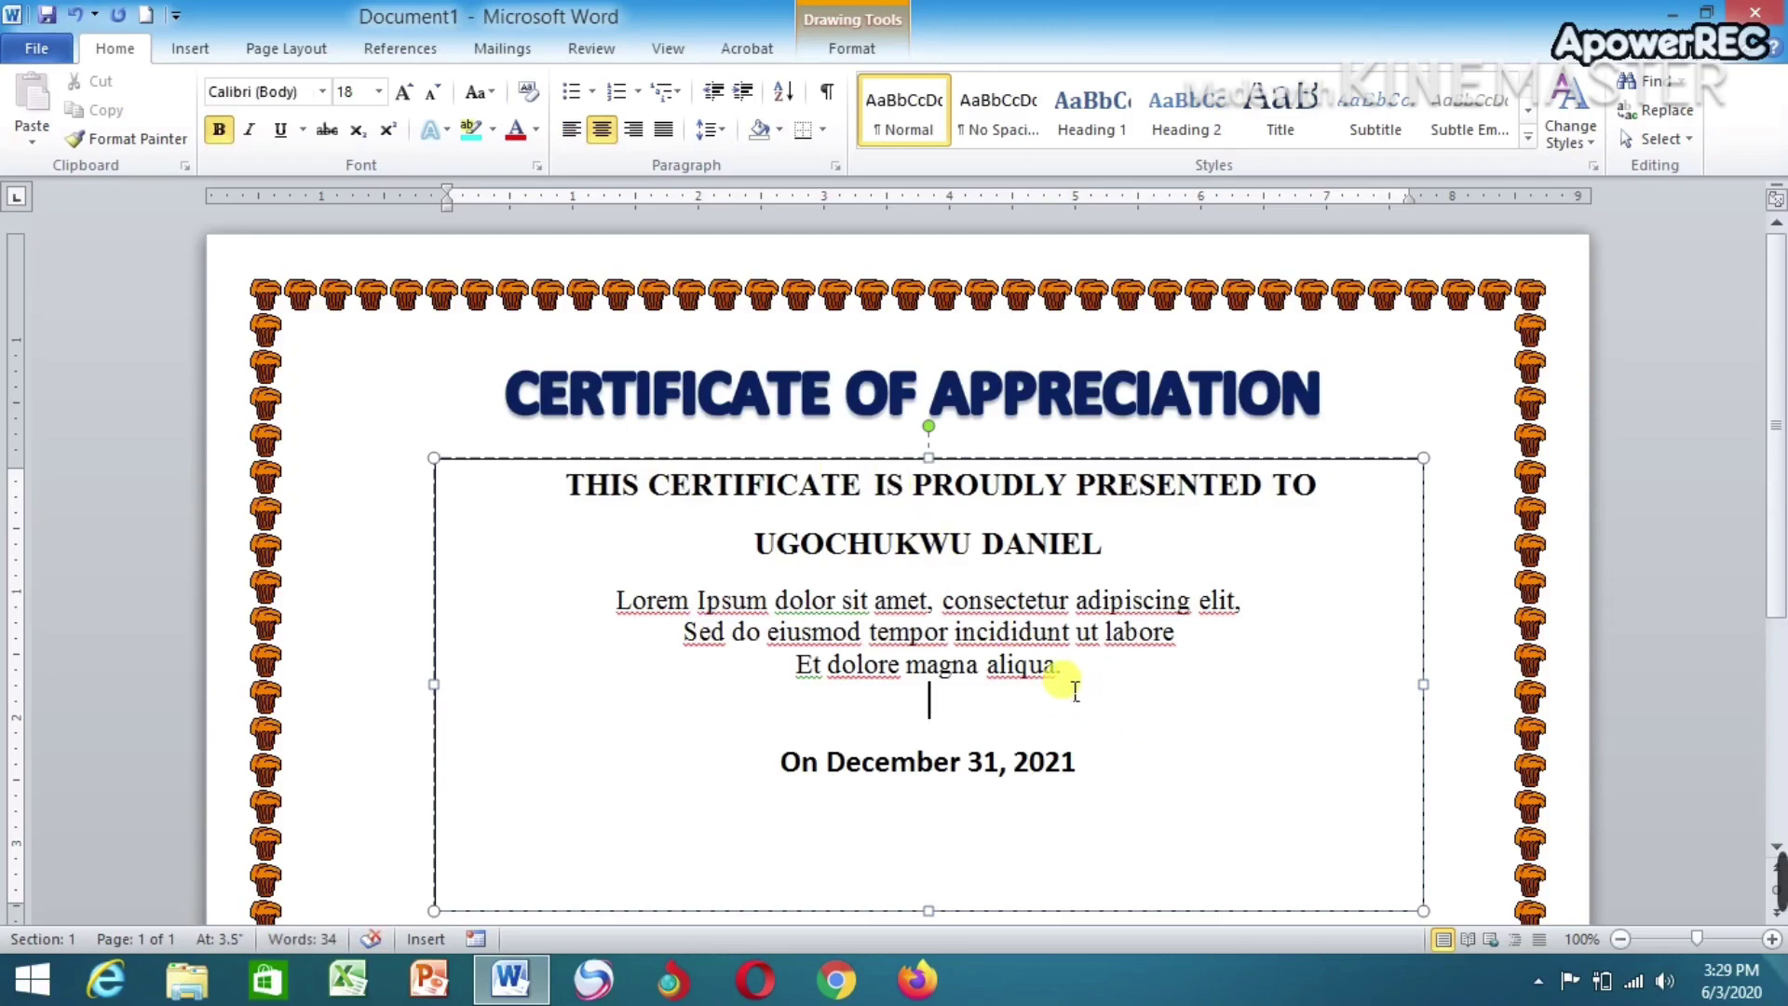
Format 'On December 31, 2021' as Times New Roman, not bold, 16 pt
drag(1088, 765, 792, 768)
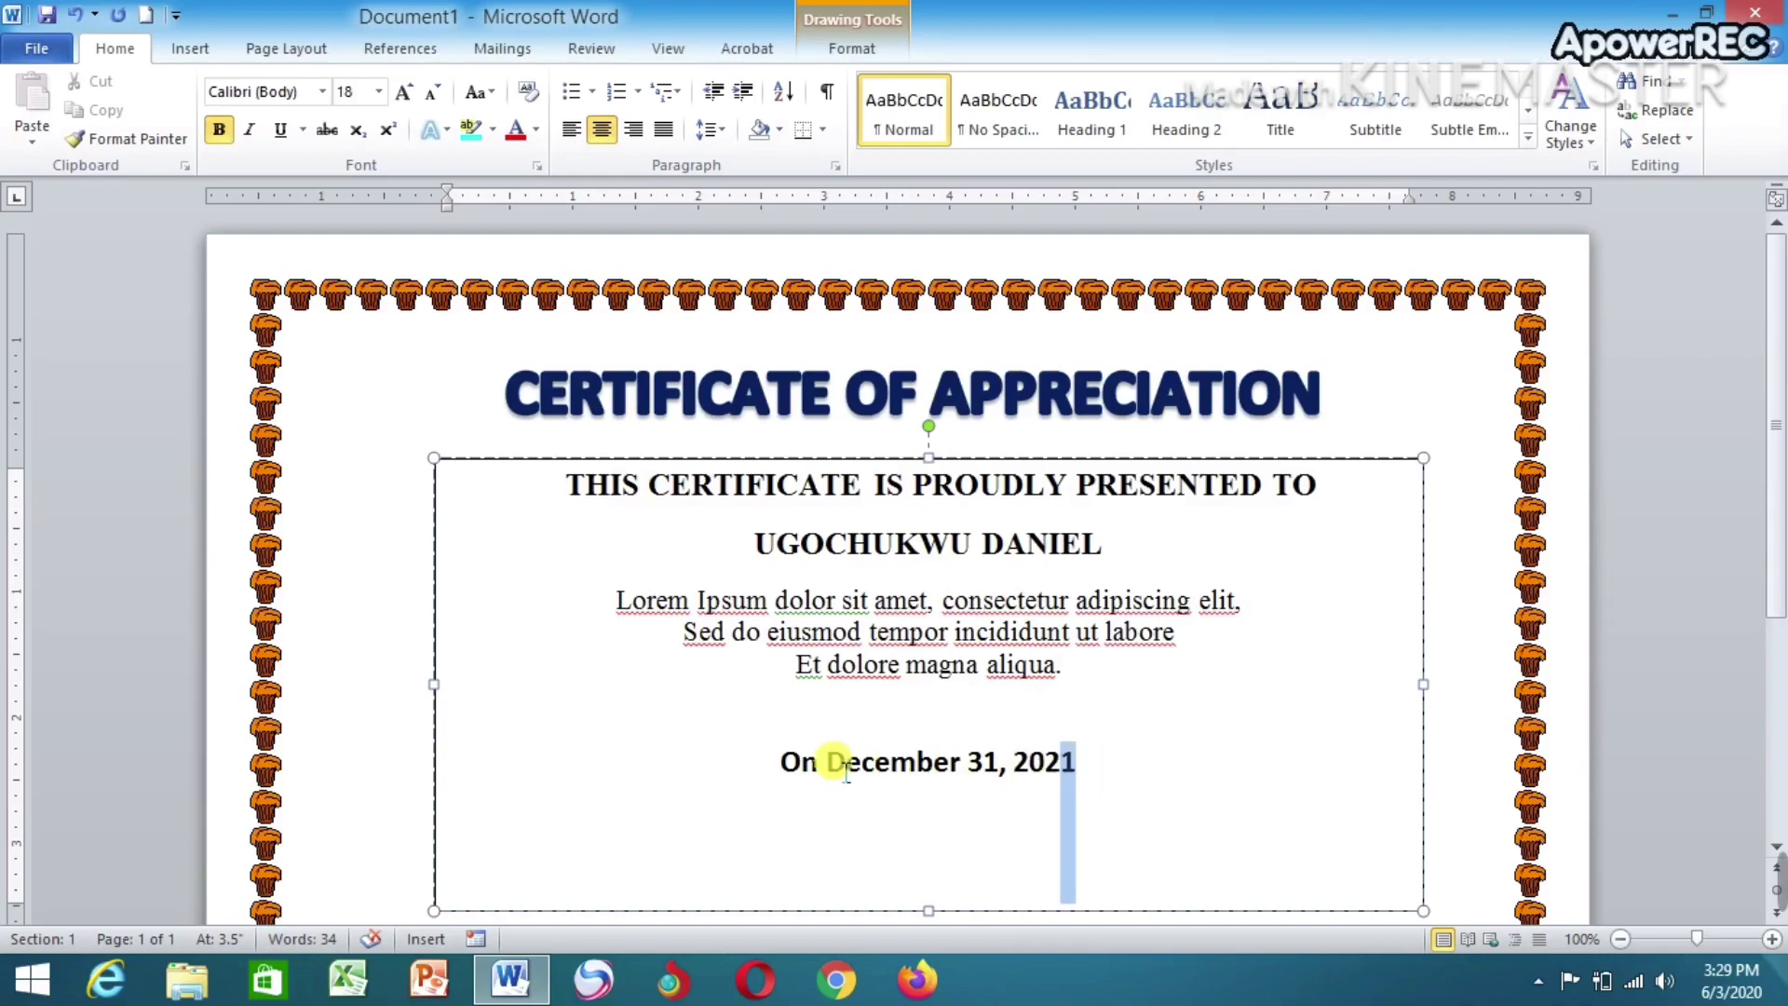
click(292, 88)
text(tim)
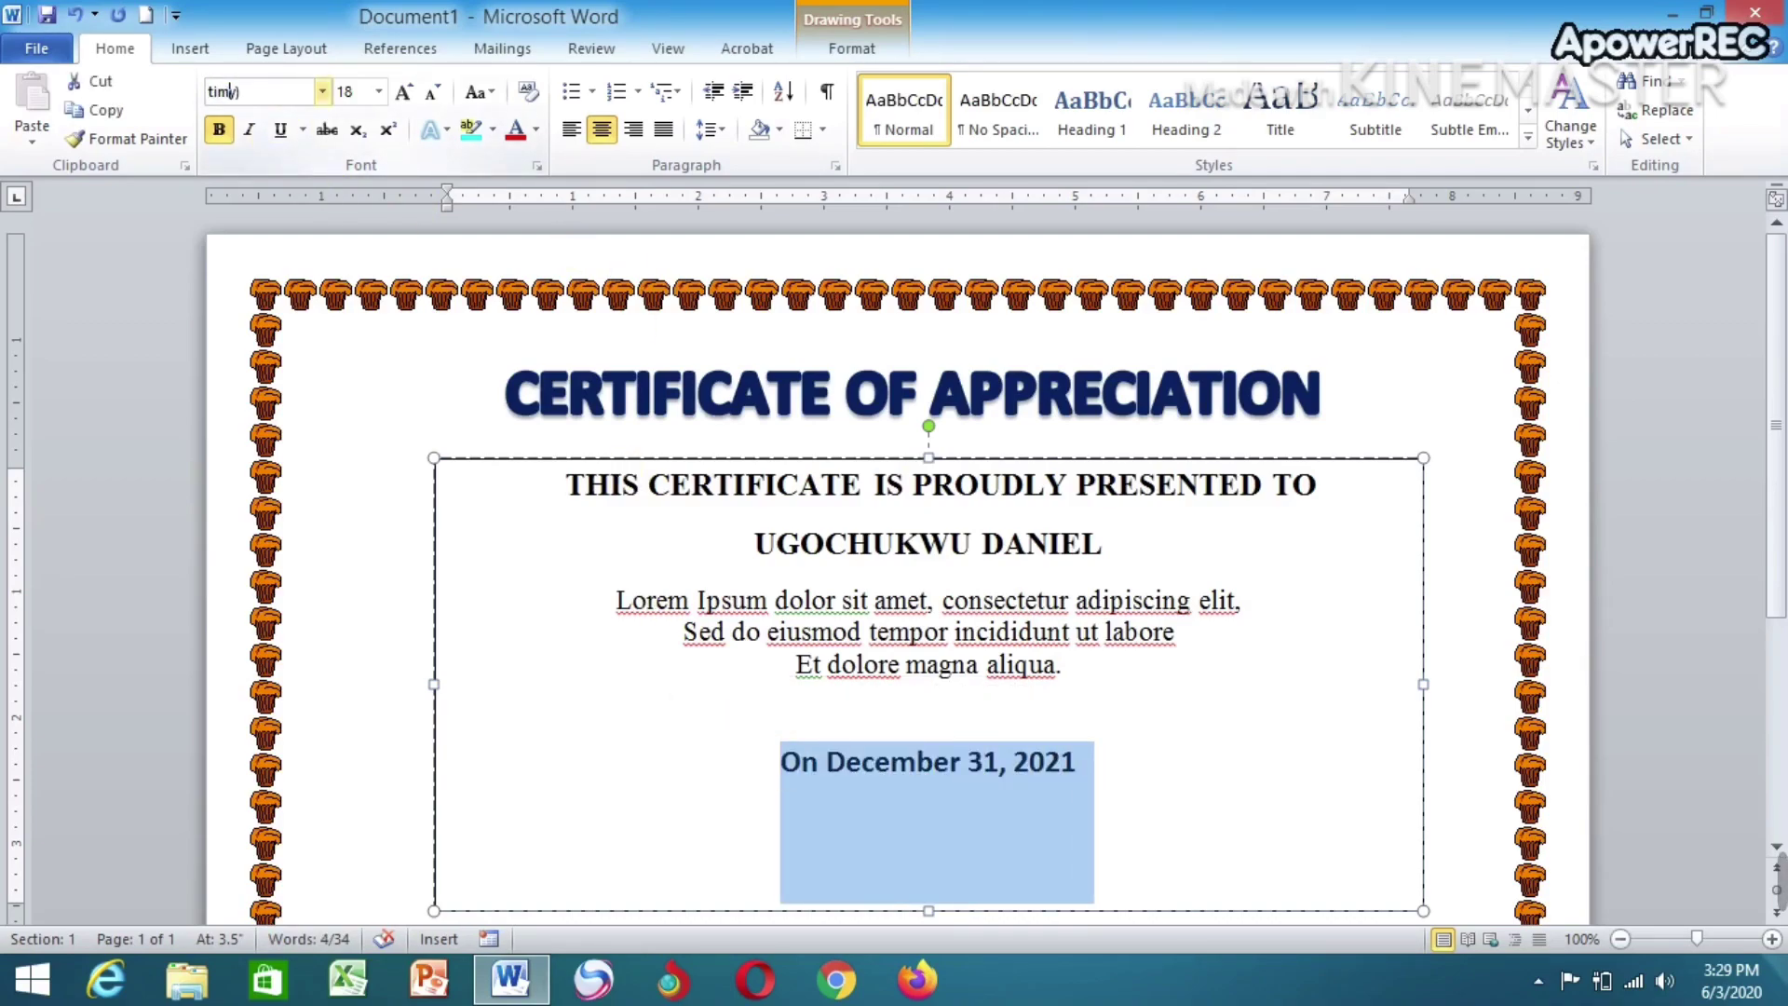
text(Times New Rom)
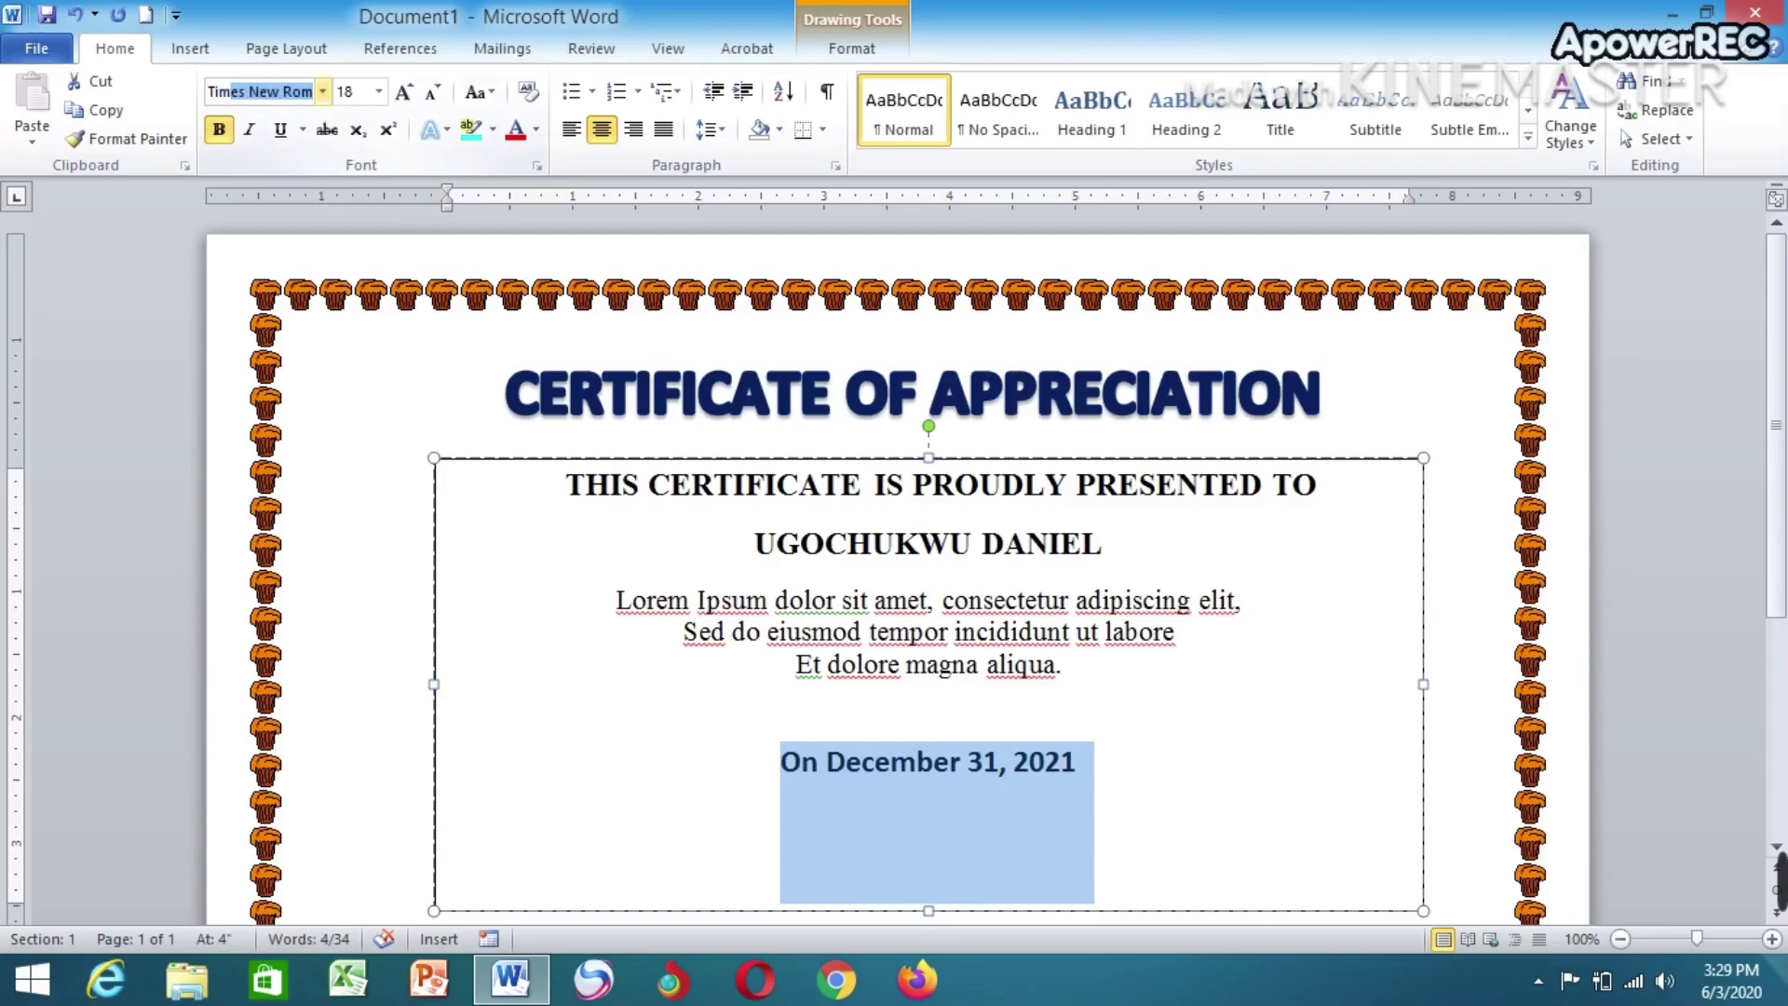
key(Return)
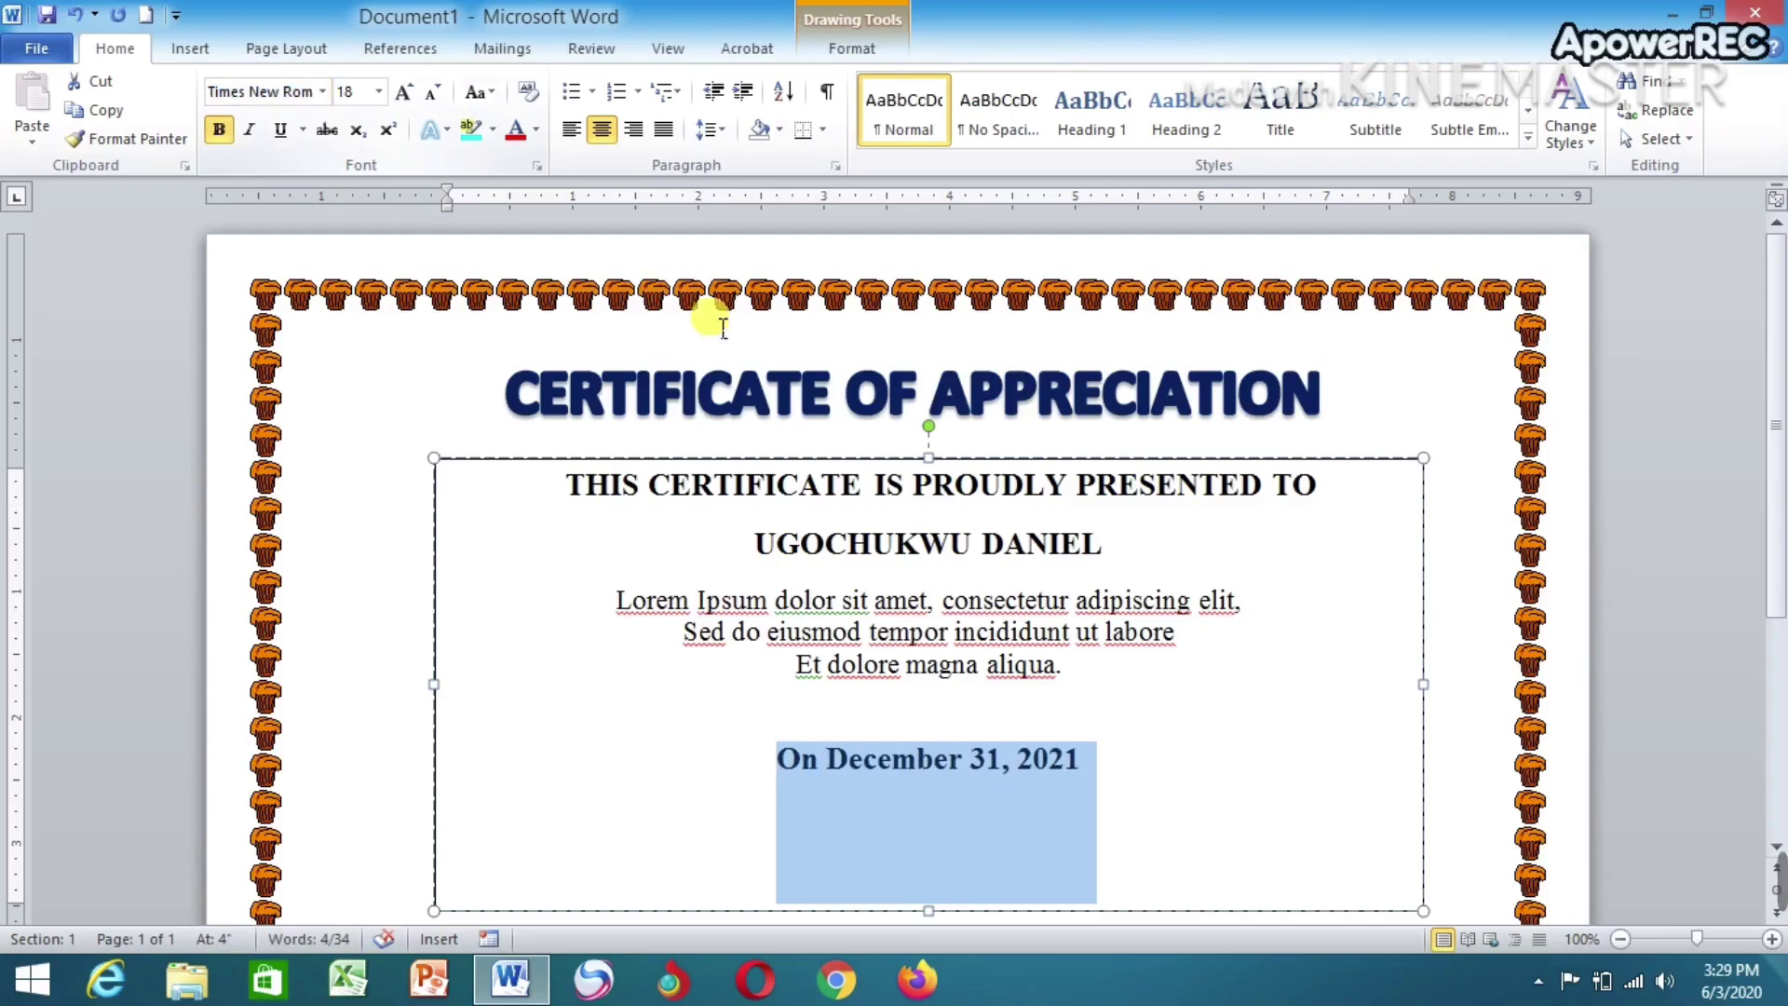
key(ctrl+b)
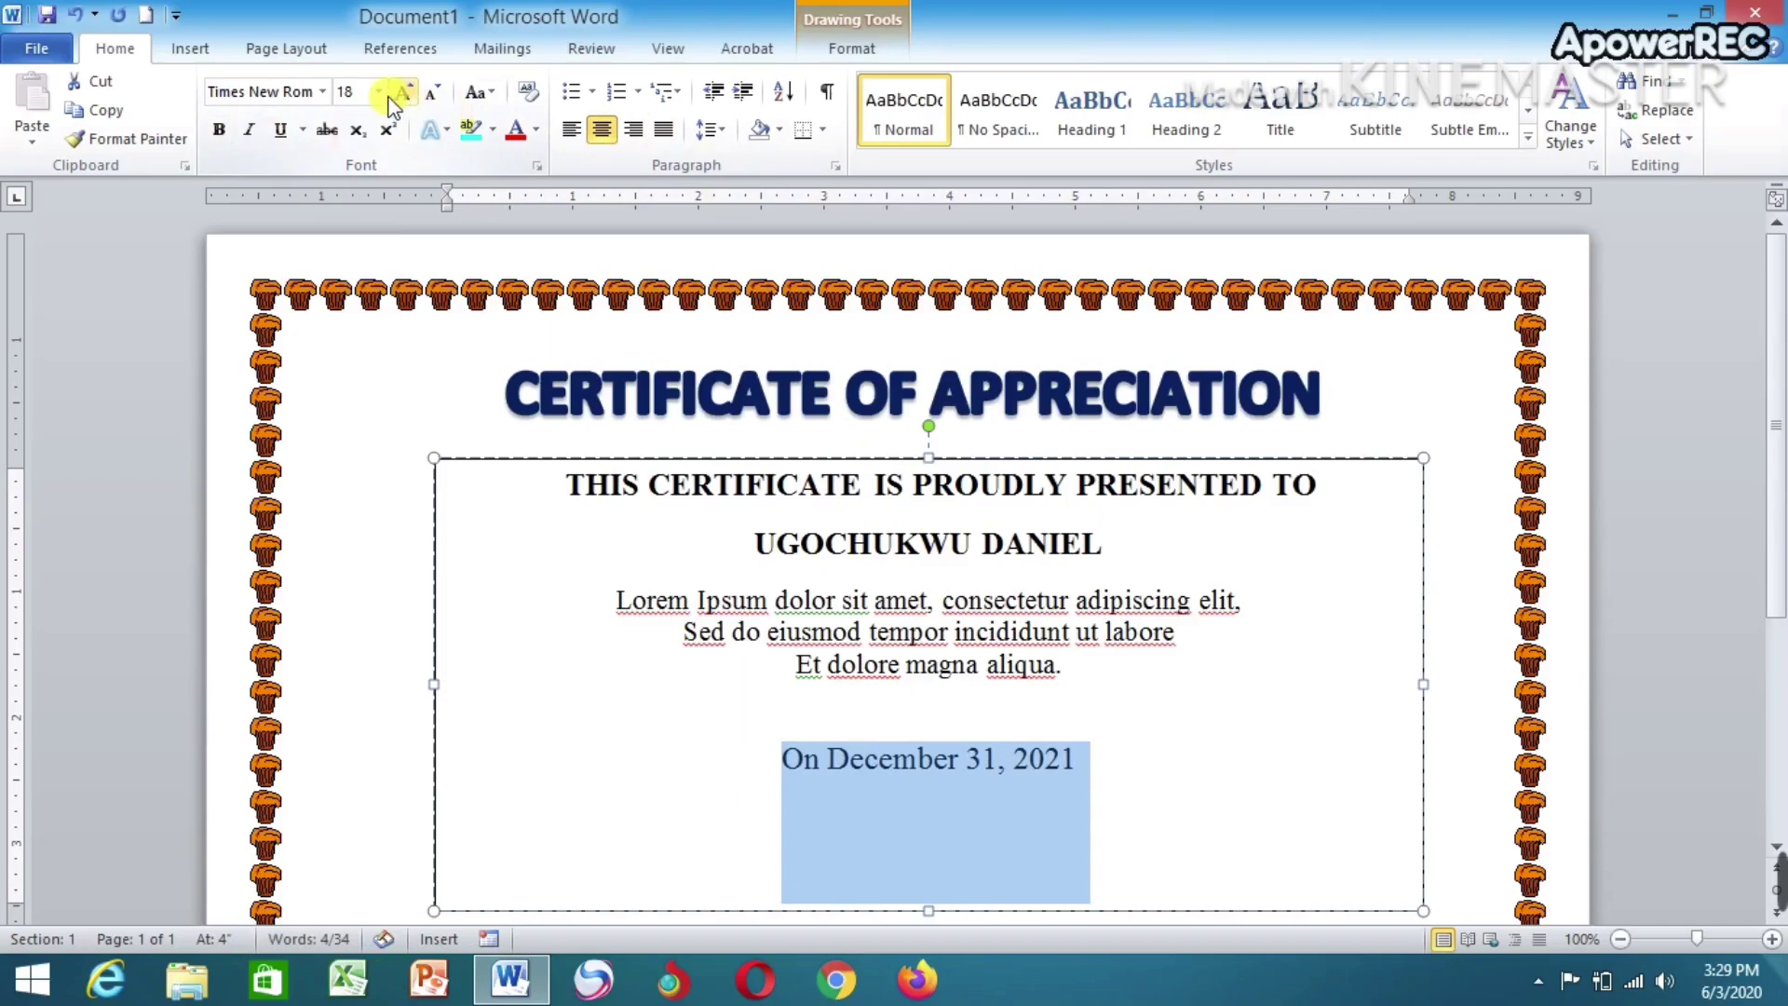
click(378, 92)
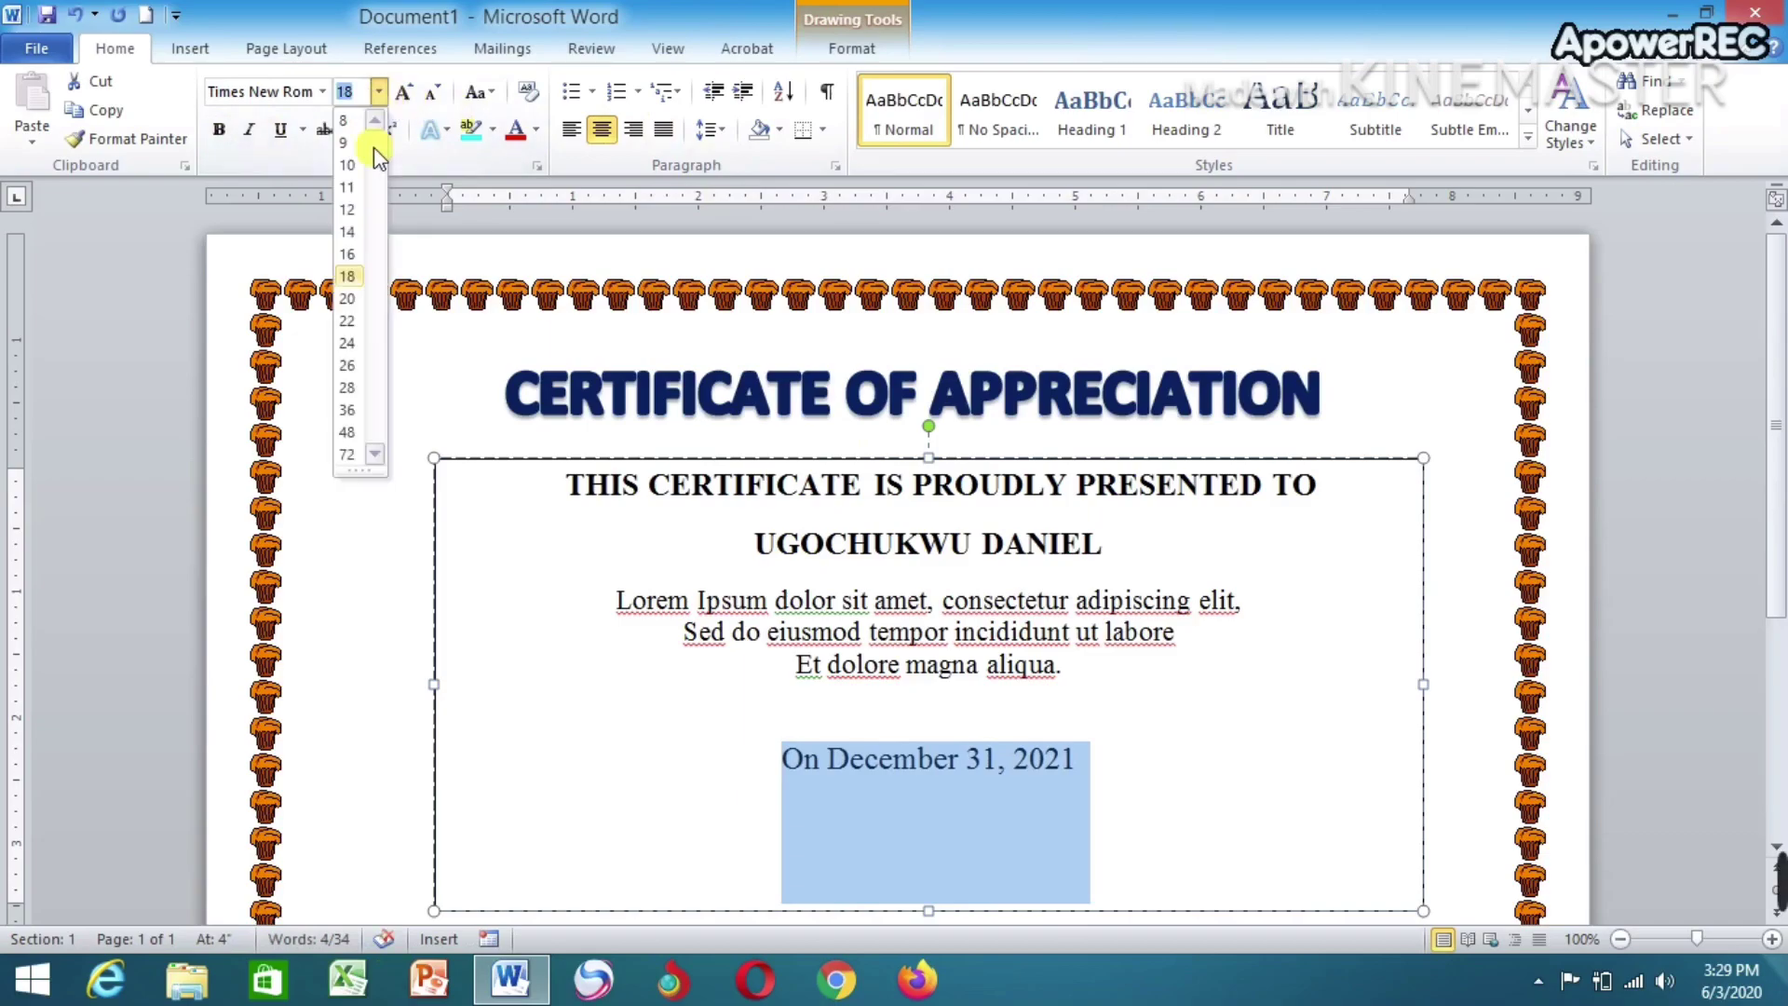
click(348, 255)
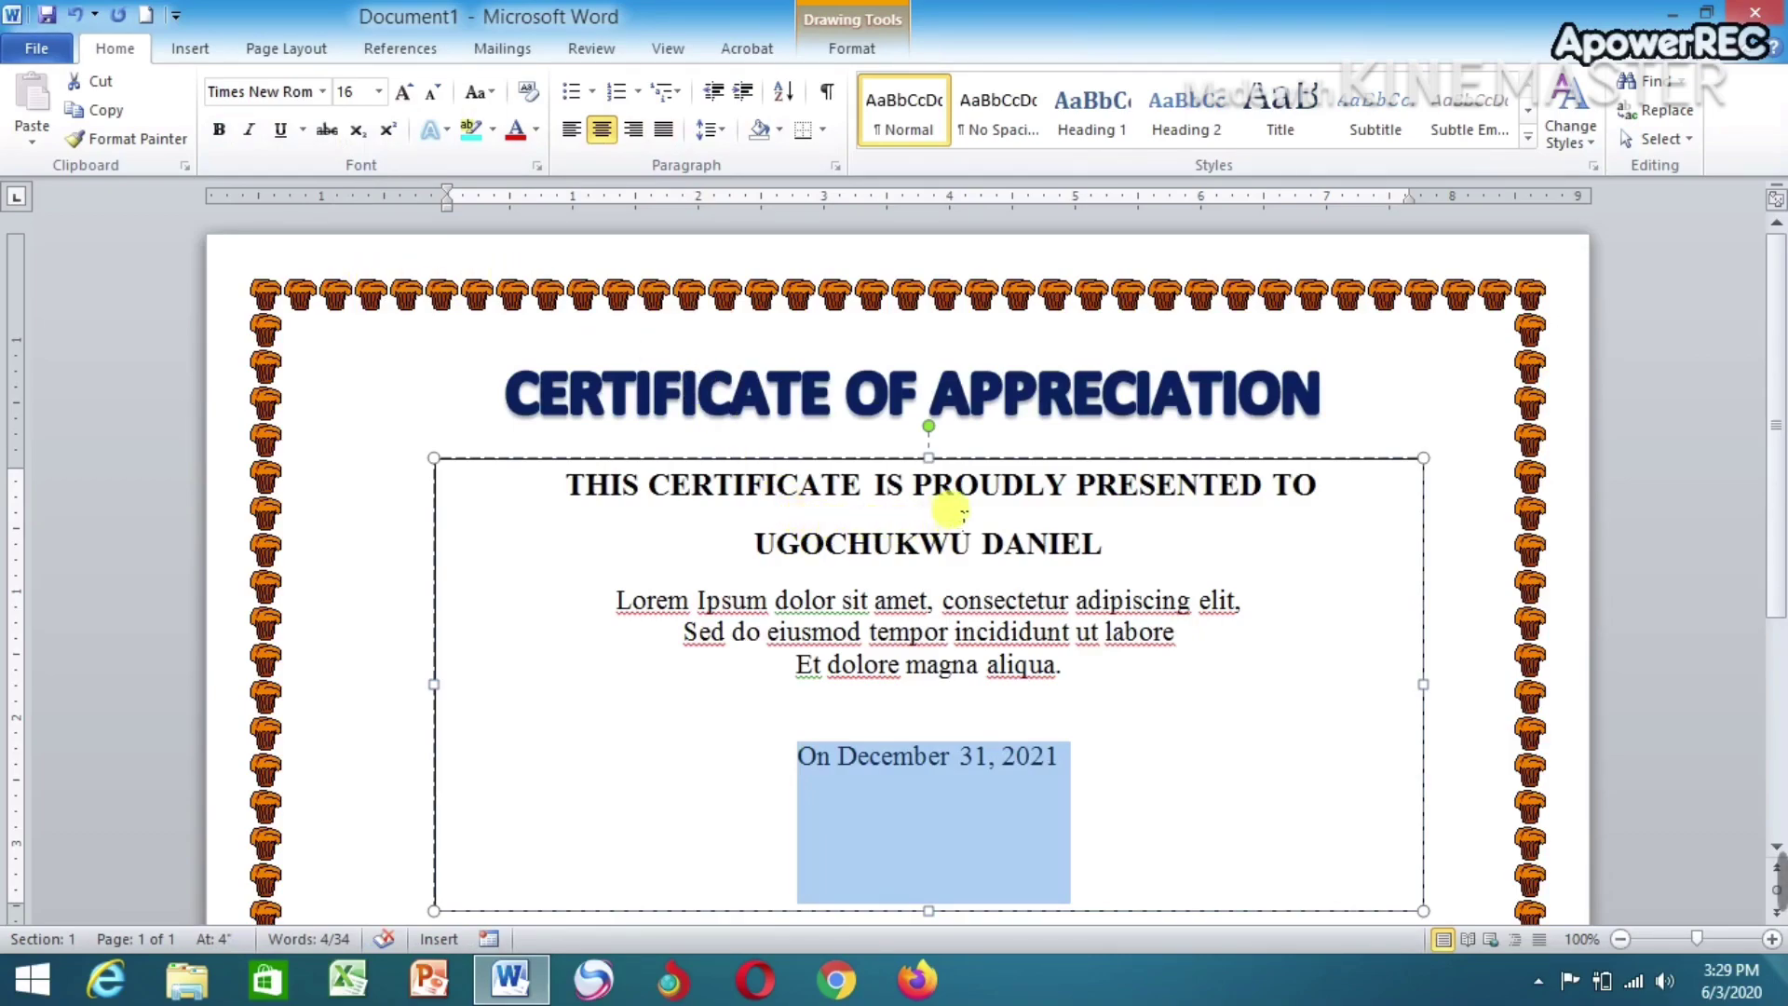
click(1202, 762)
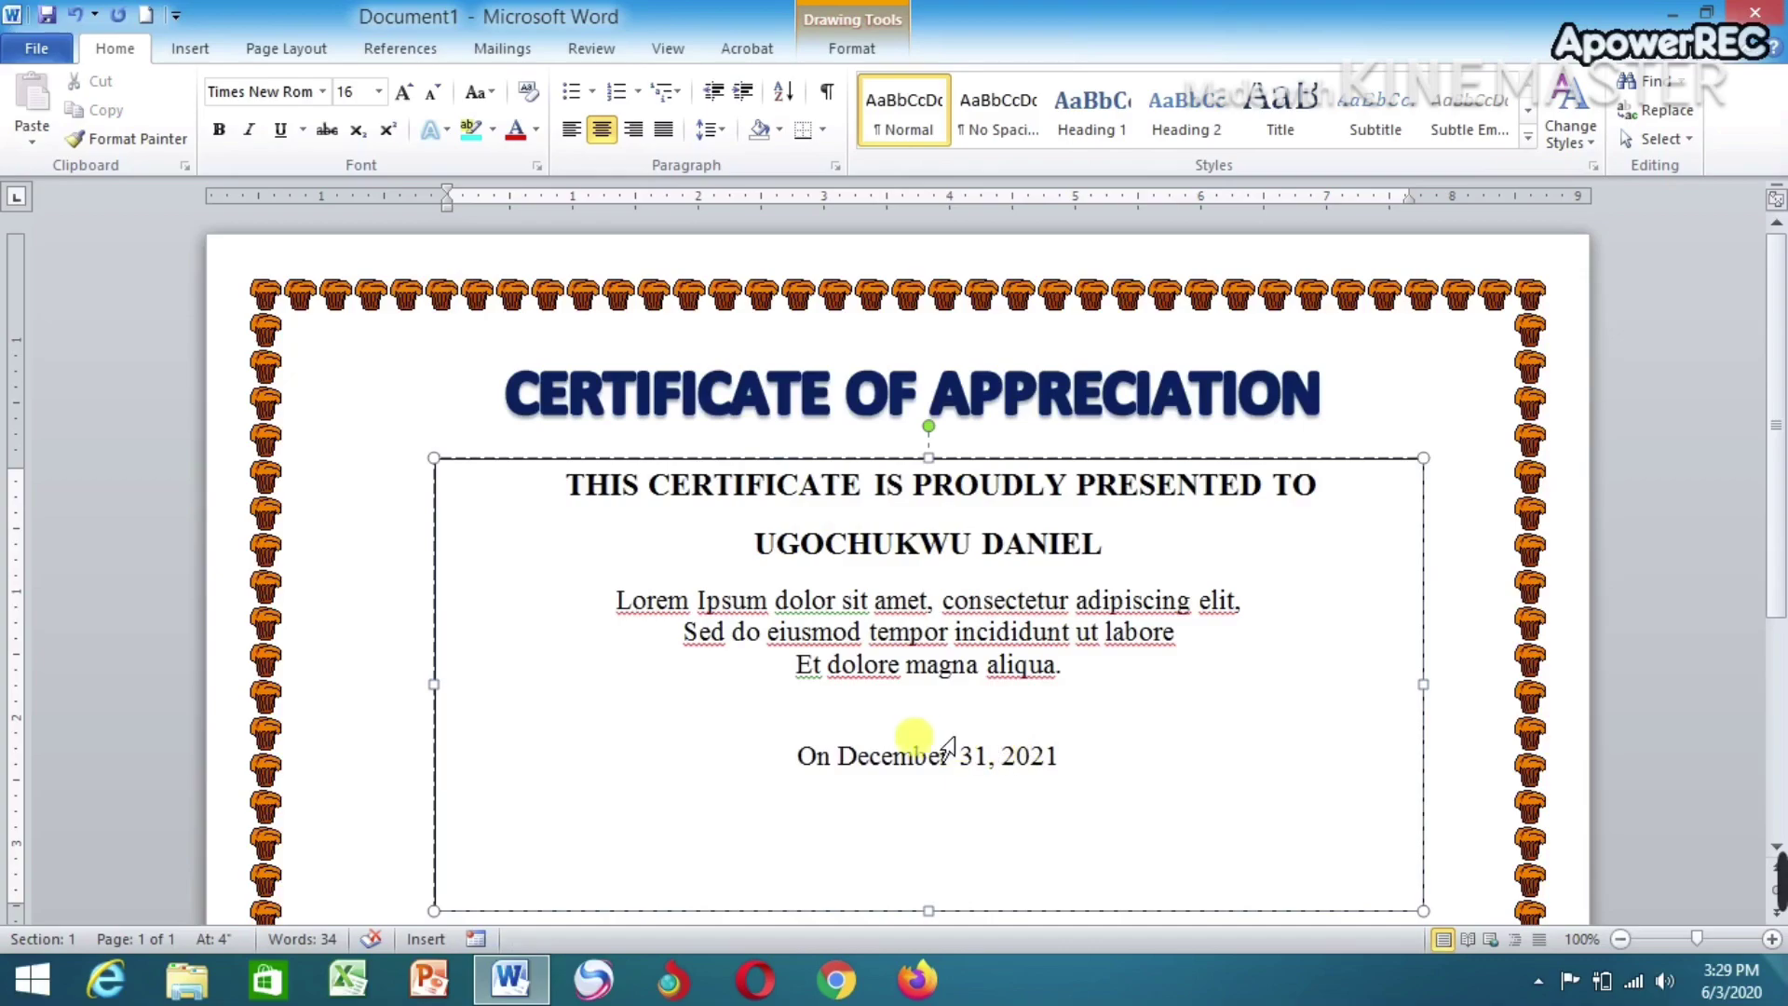
Drag the certificate text box's bottom edge further down
scroll(1062, 717, down, 1)
scroll(1058, 717, down, 2)
scroll(1052, 714, down, 2)
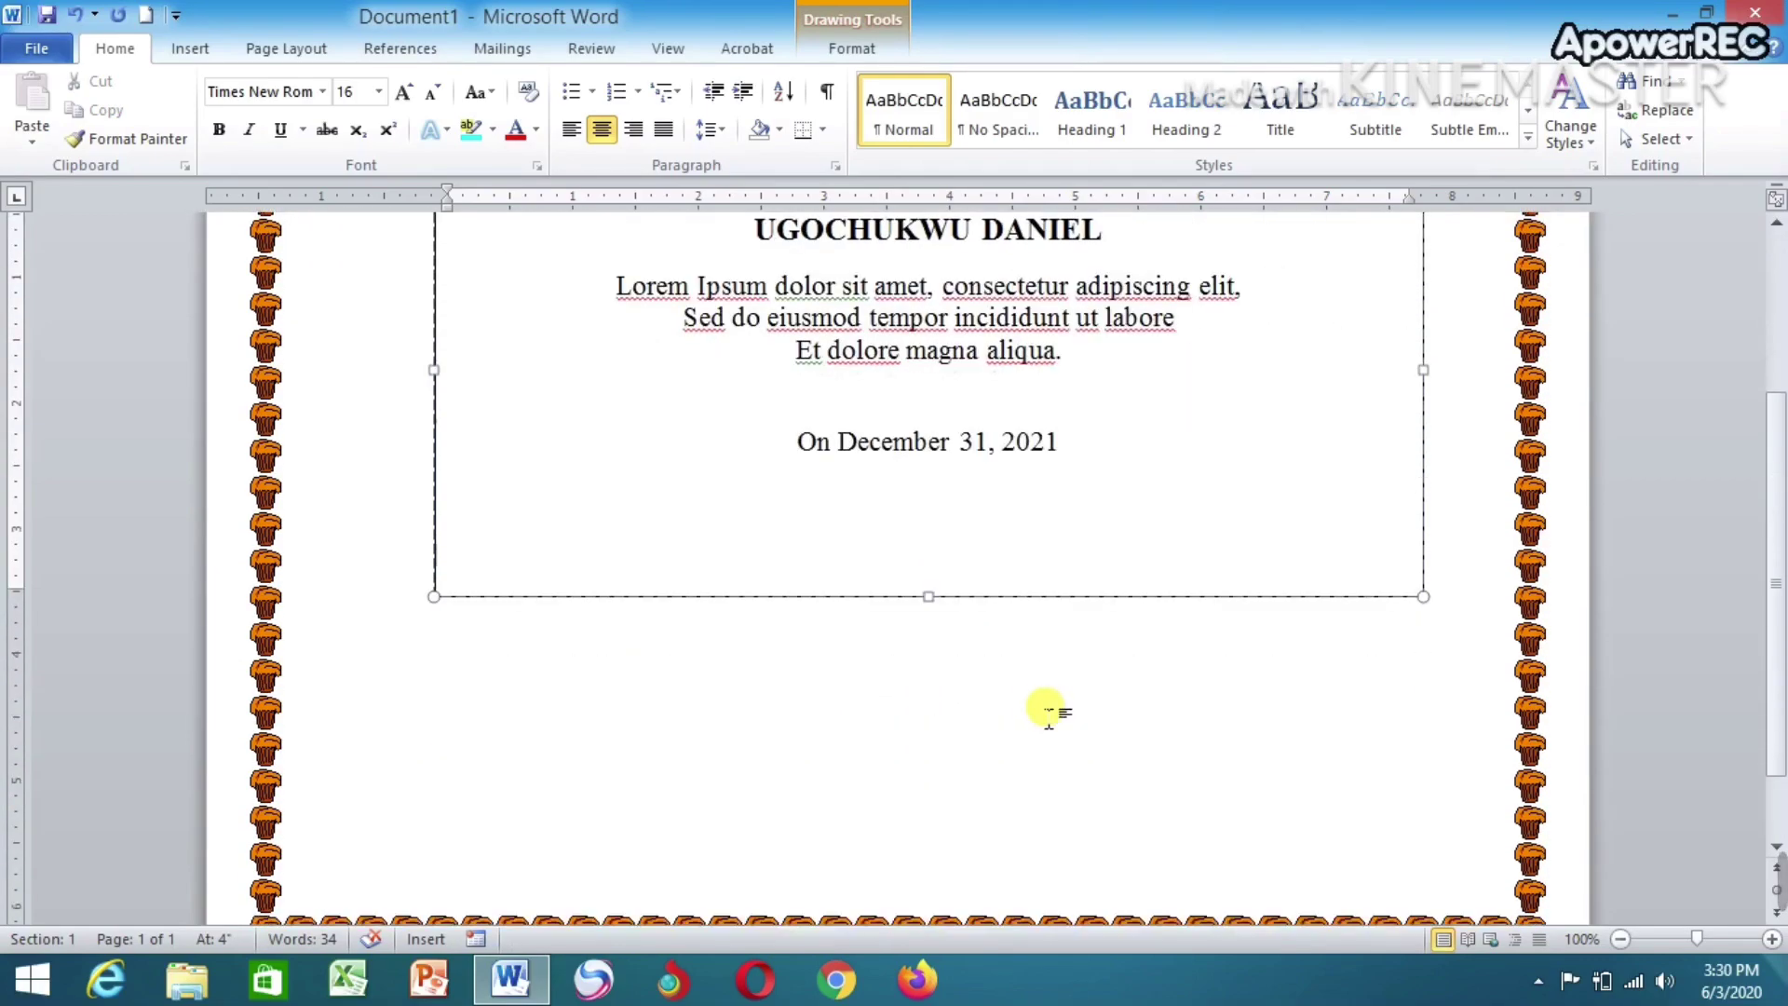
scroll(1048, 712, up, 1)
scroll(997, 706, up, 1)
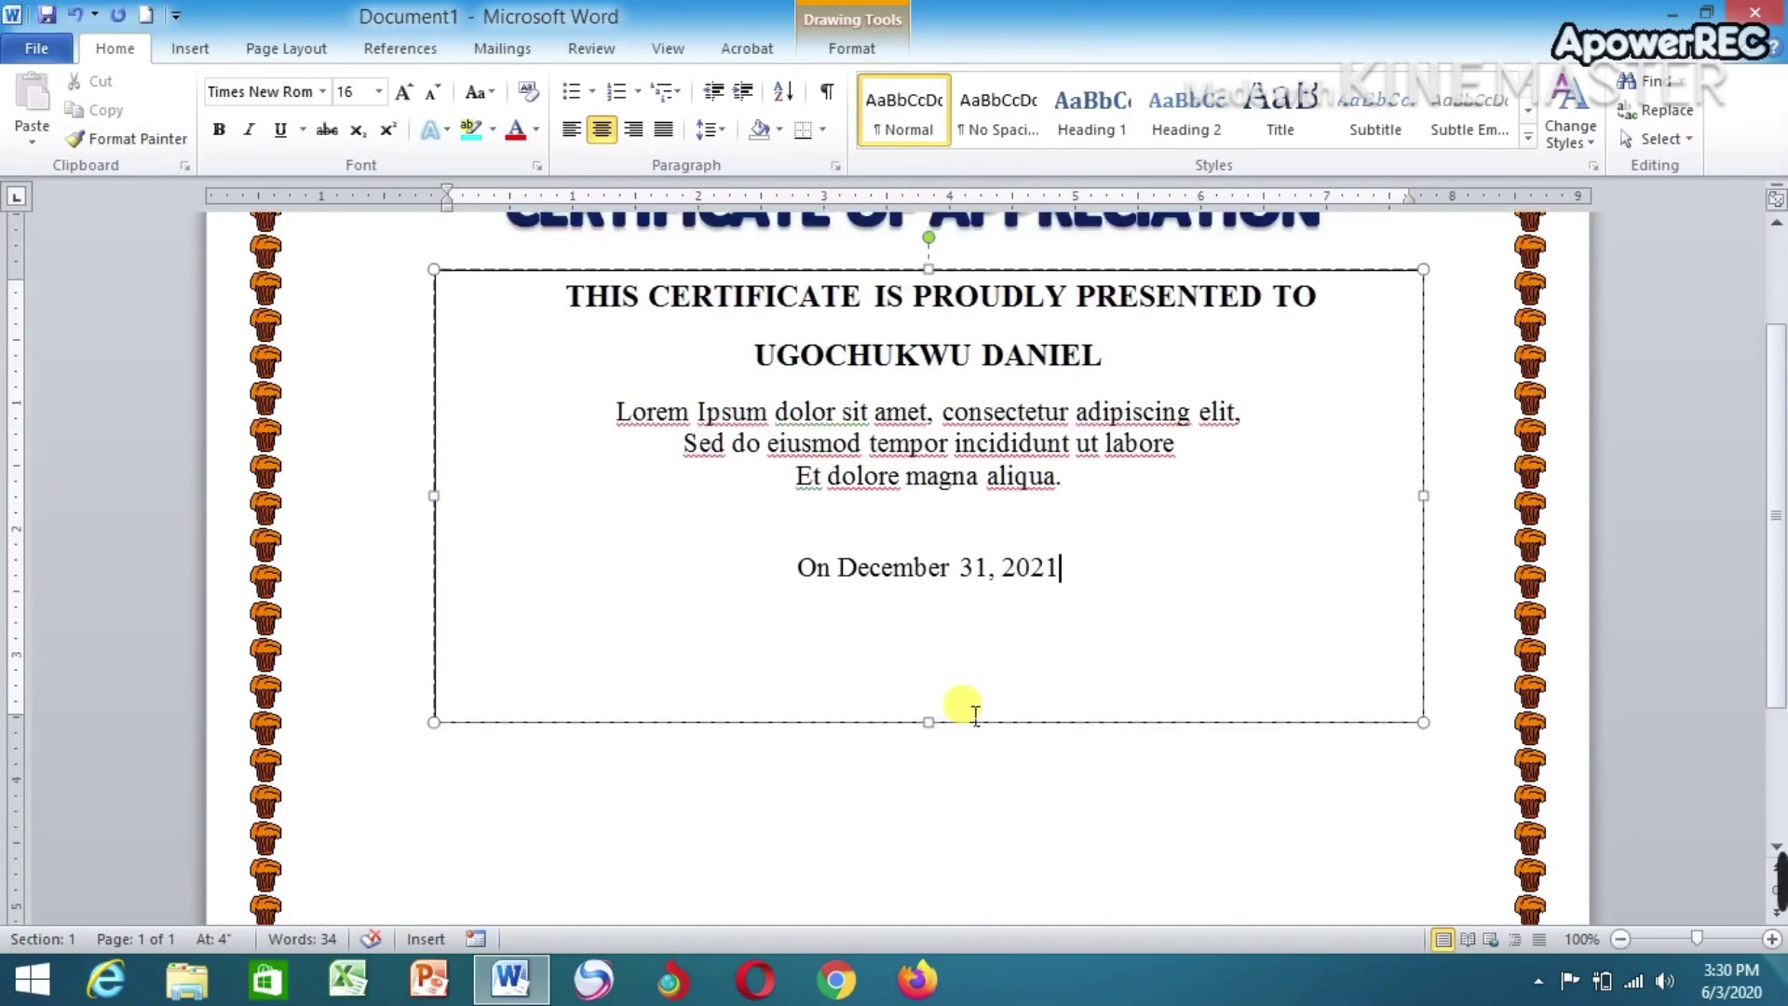
scroll(987, 741, up, 1)
mouse_move(974, 751)
mouse_down()
mouse_move(1075, 801)
mouse_move(1087, 836)
mouse_up()
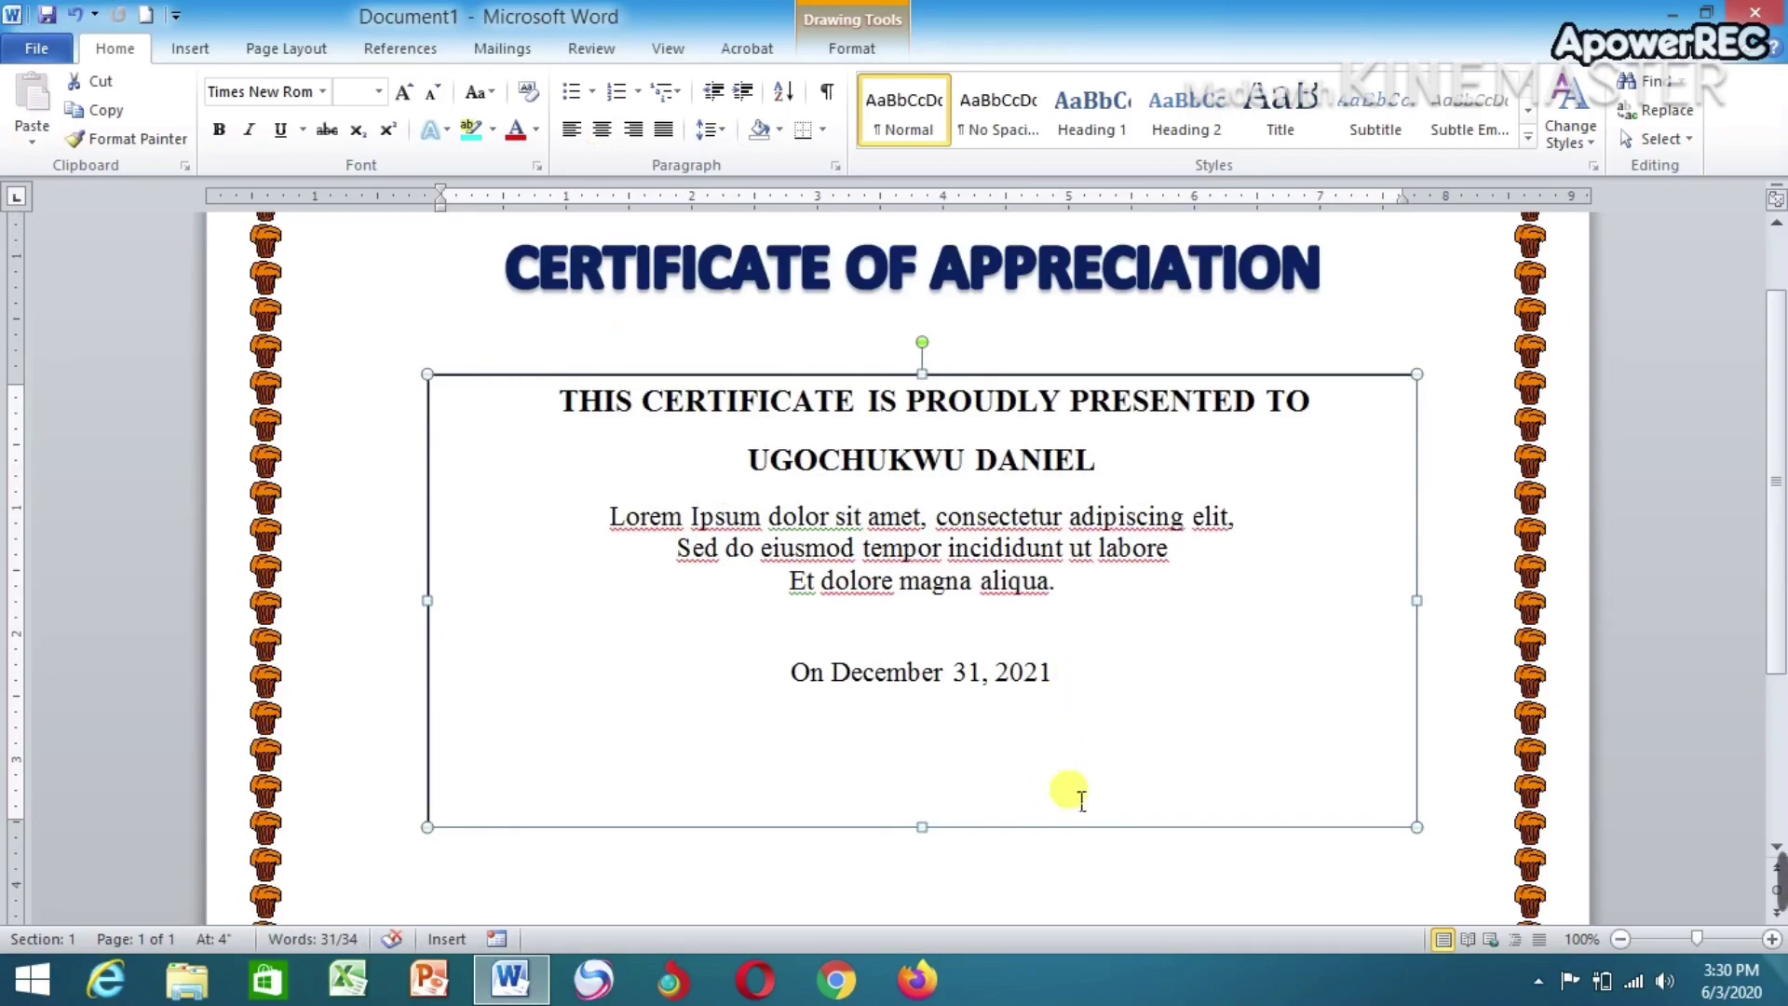
drag(925, 829, 927, 910)
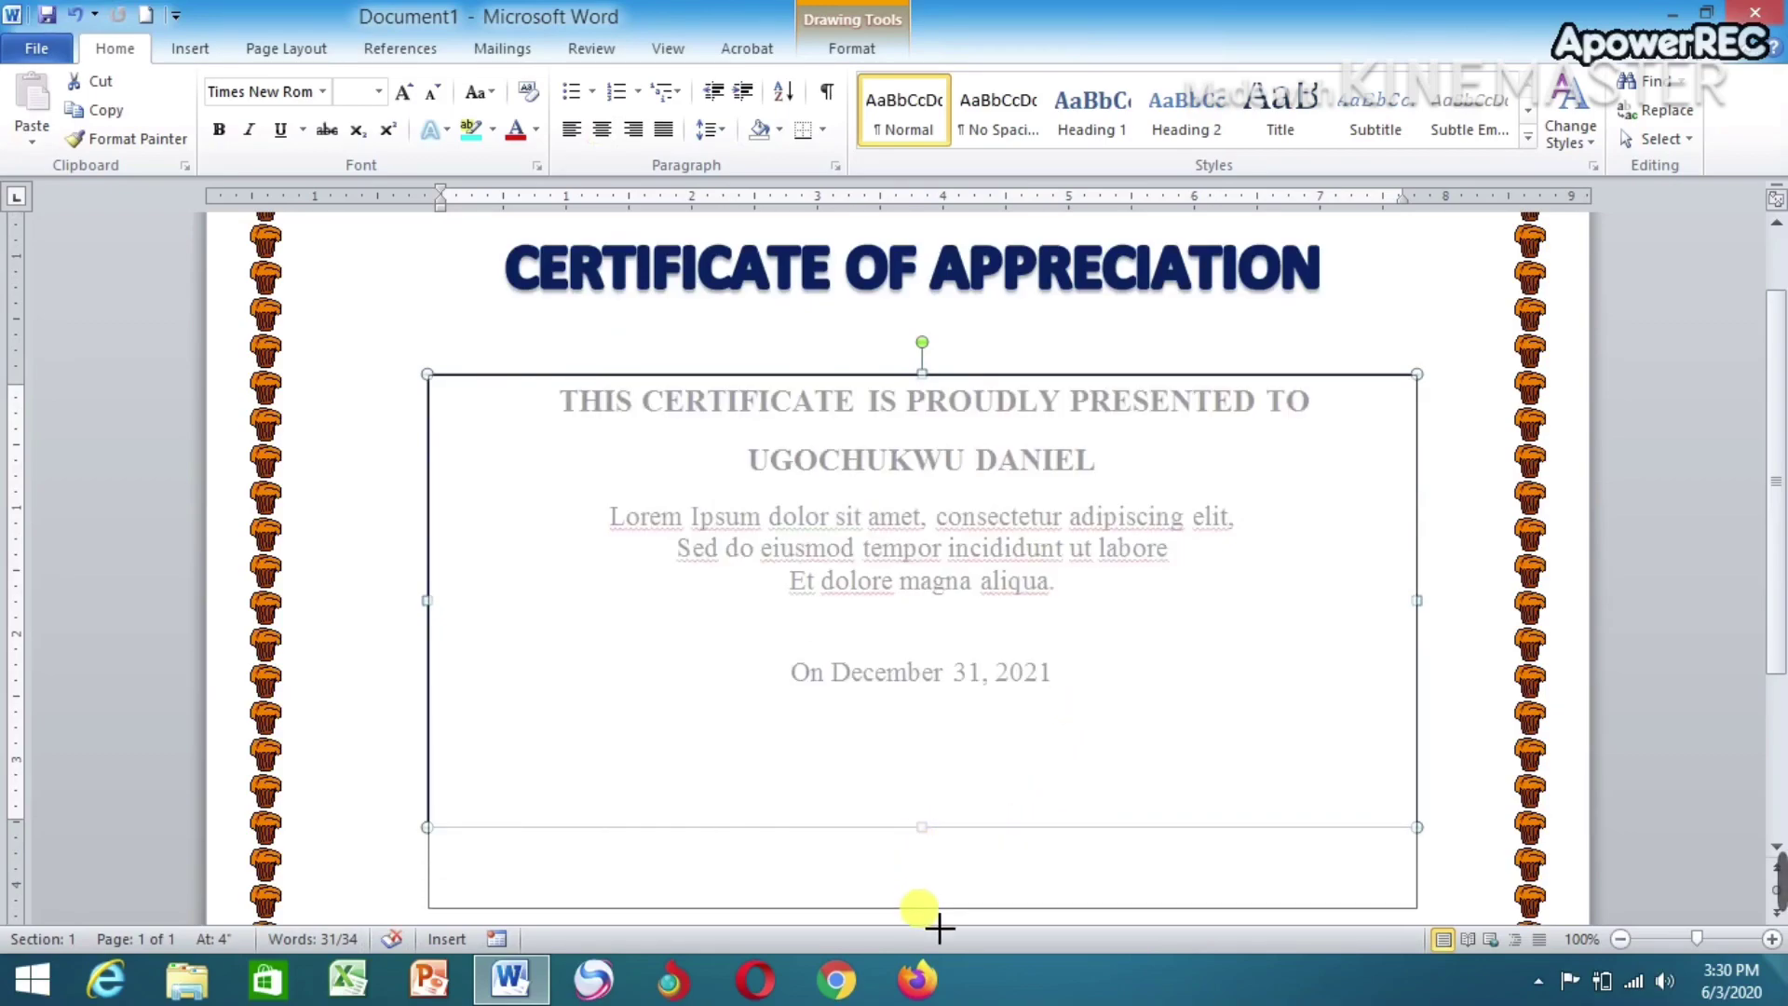
Add two empty lines below the date, keeping the box at its taller height
click(1098, 725)
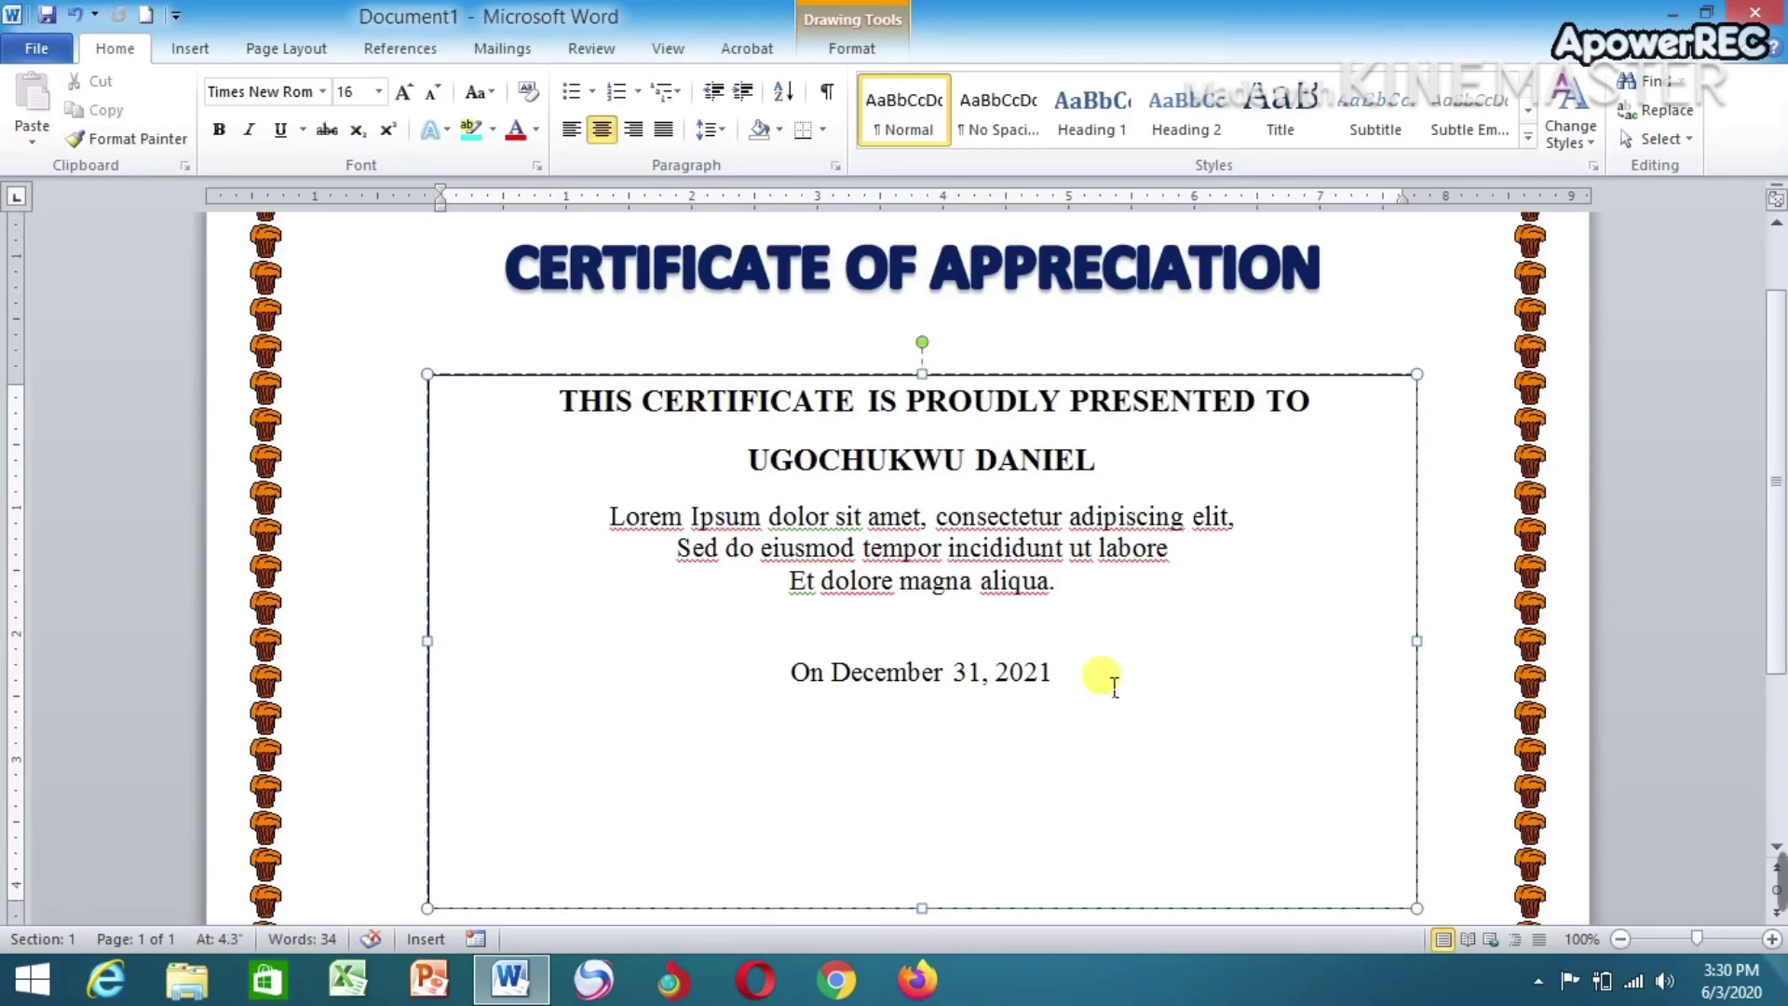
key(Return)
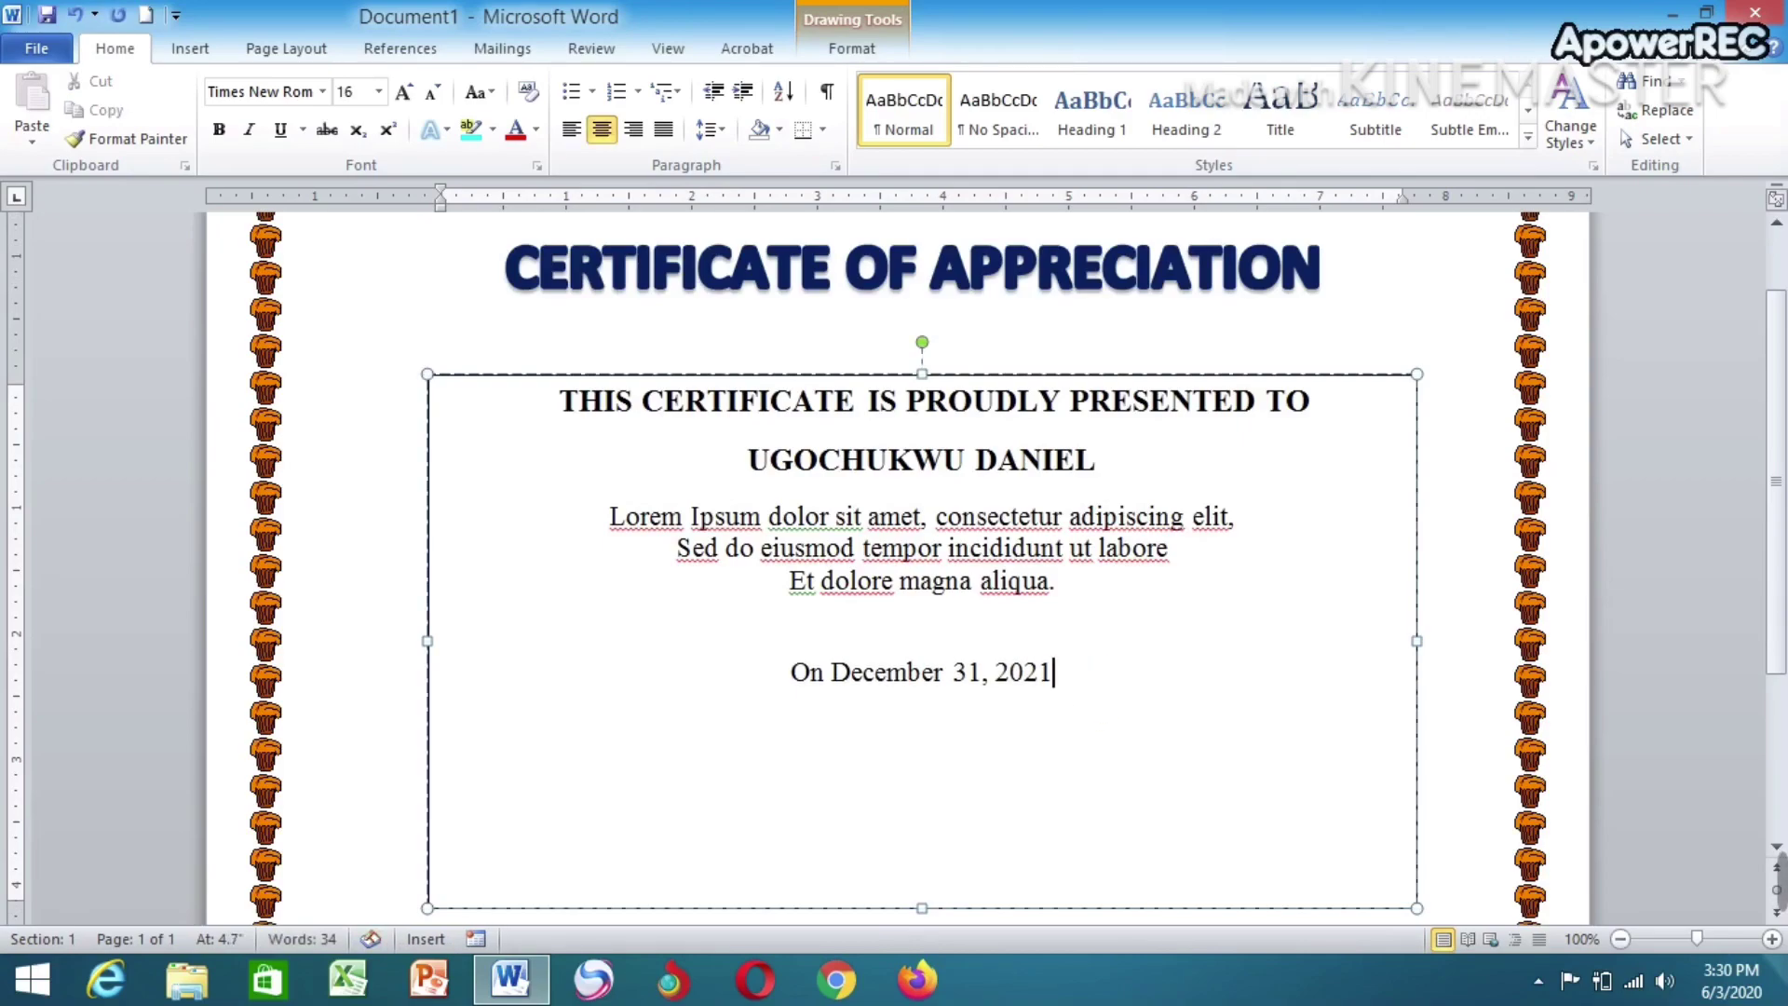
key(Return)
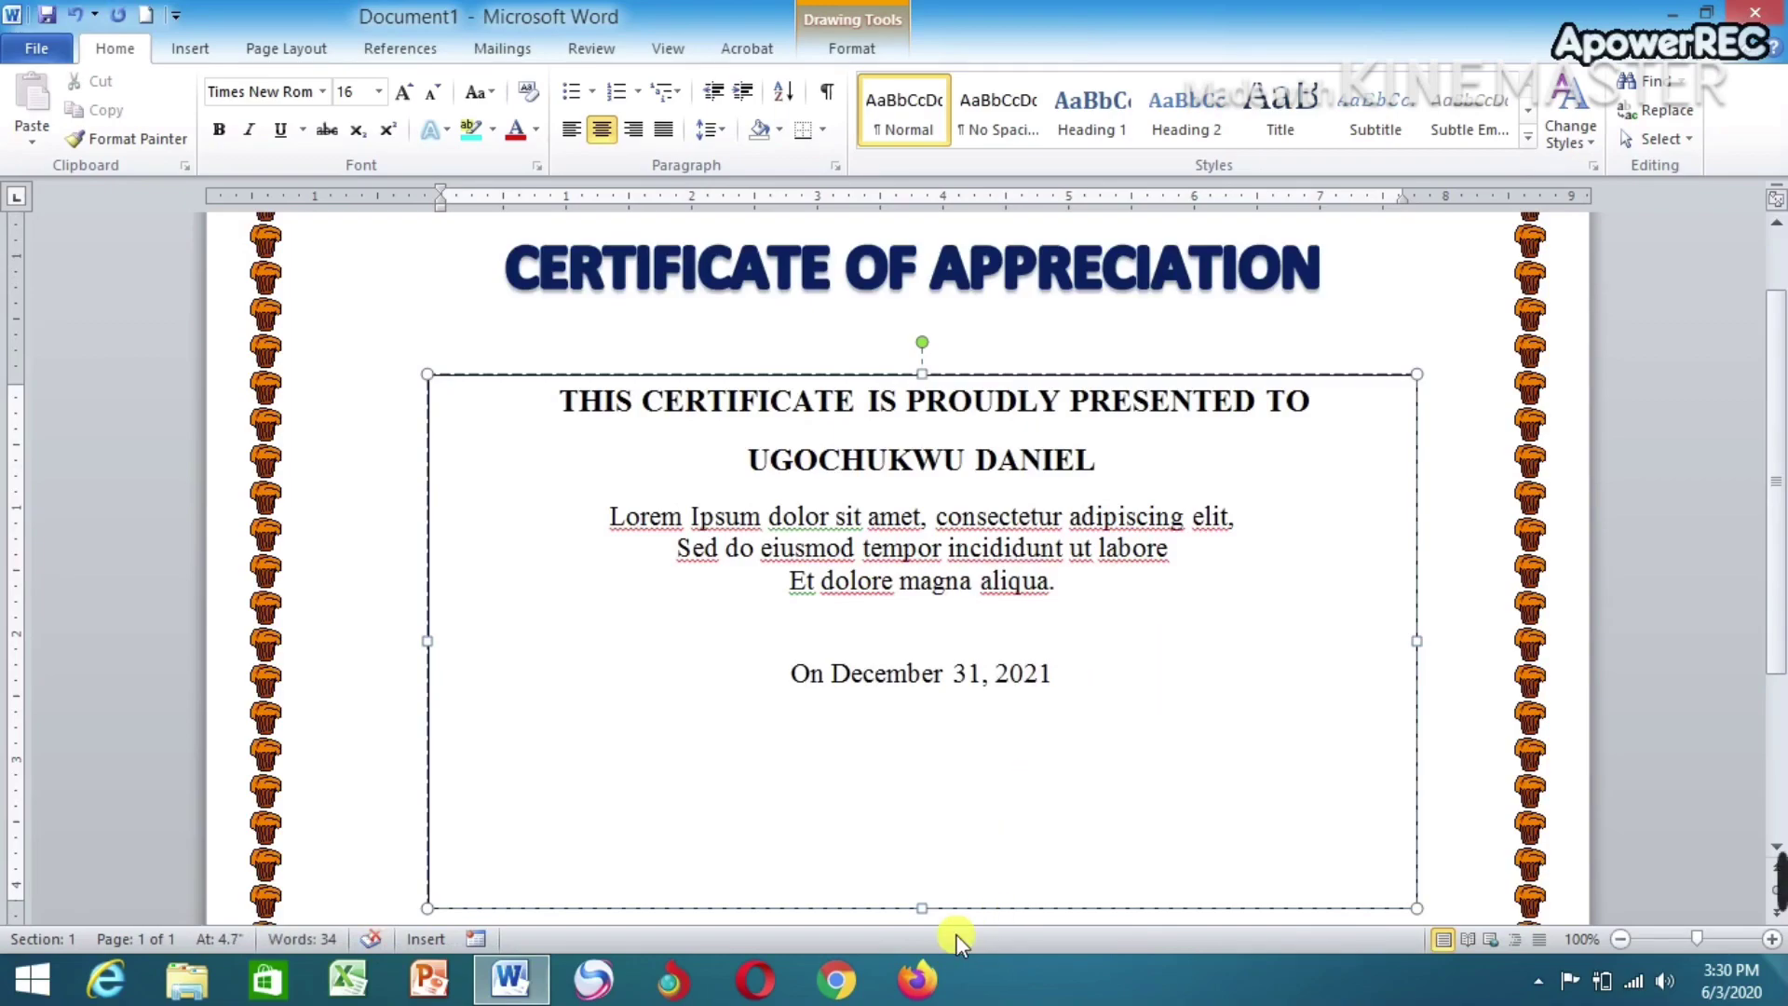
drag(922, 909, 953, 735)
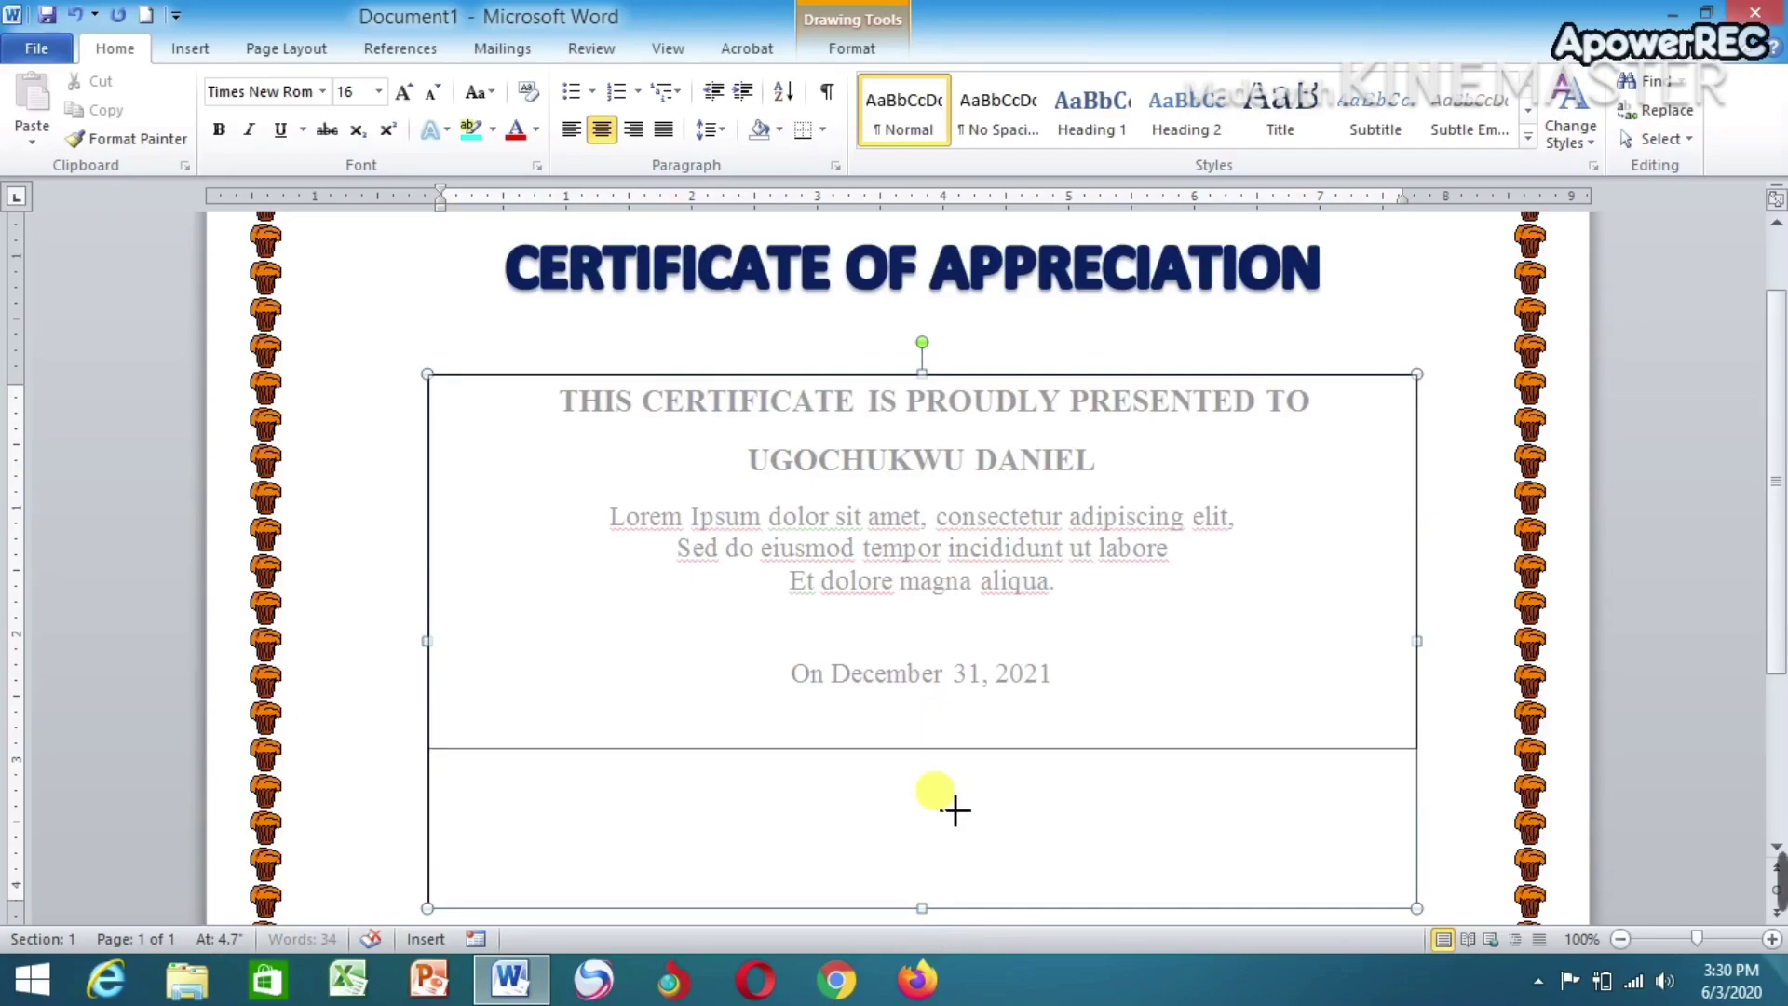
drag(953, 736, 964, 924)
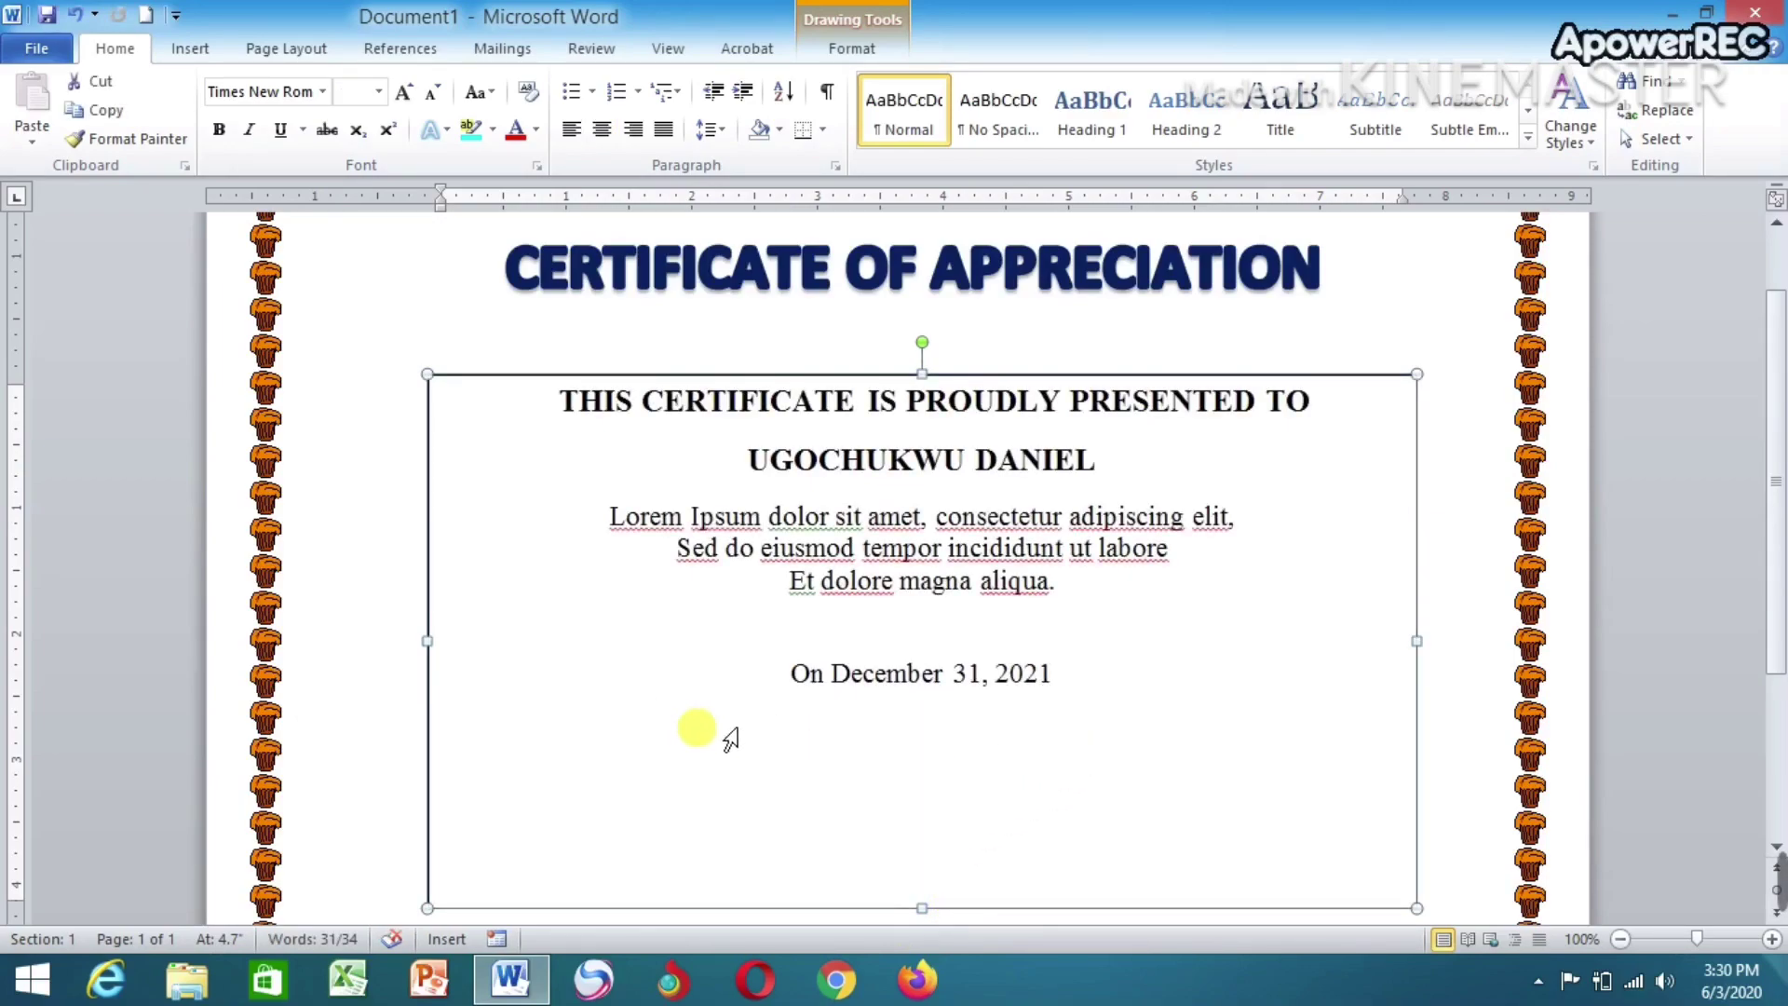
Left-align the empty line below the date and draw the left horizontal signature line
click(1069, 703)
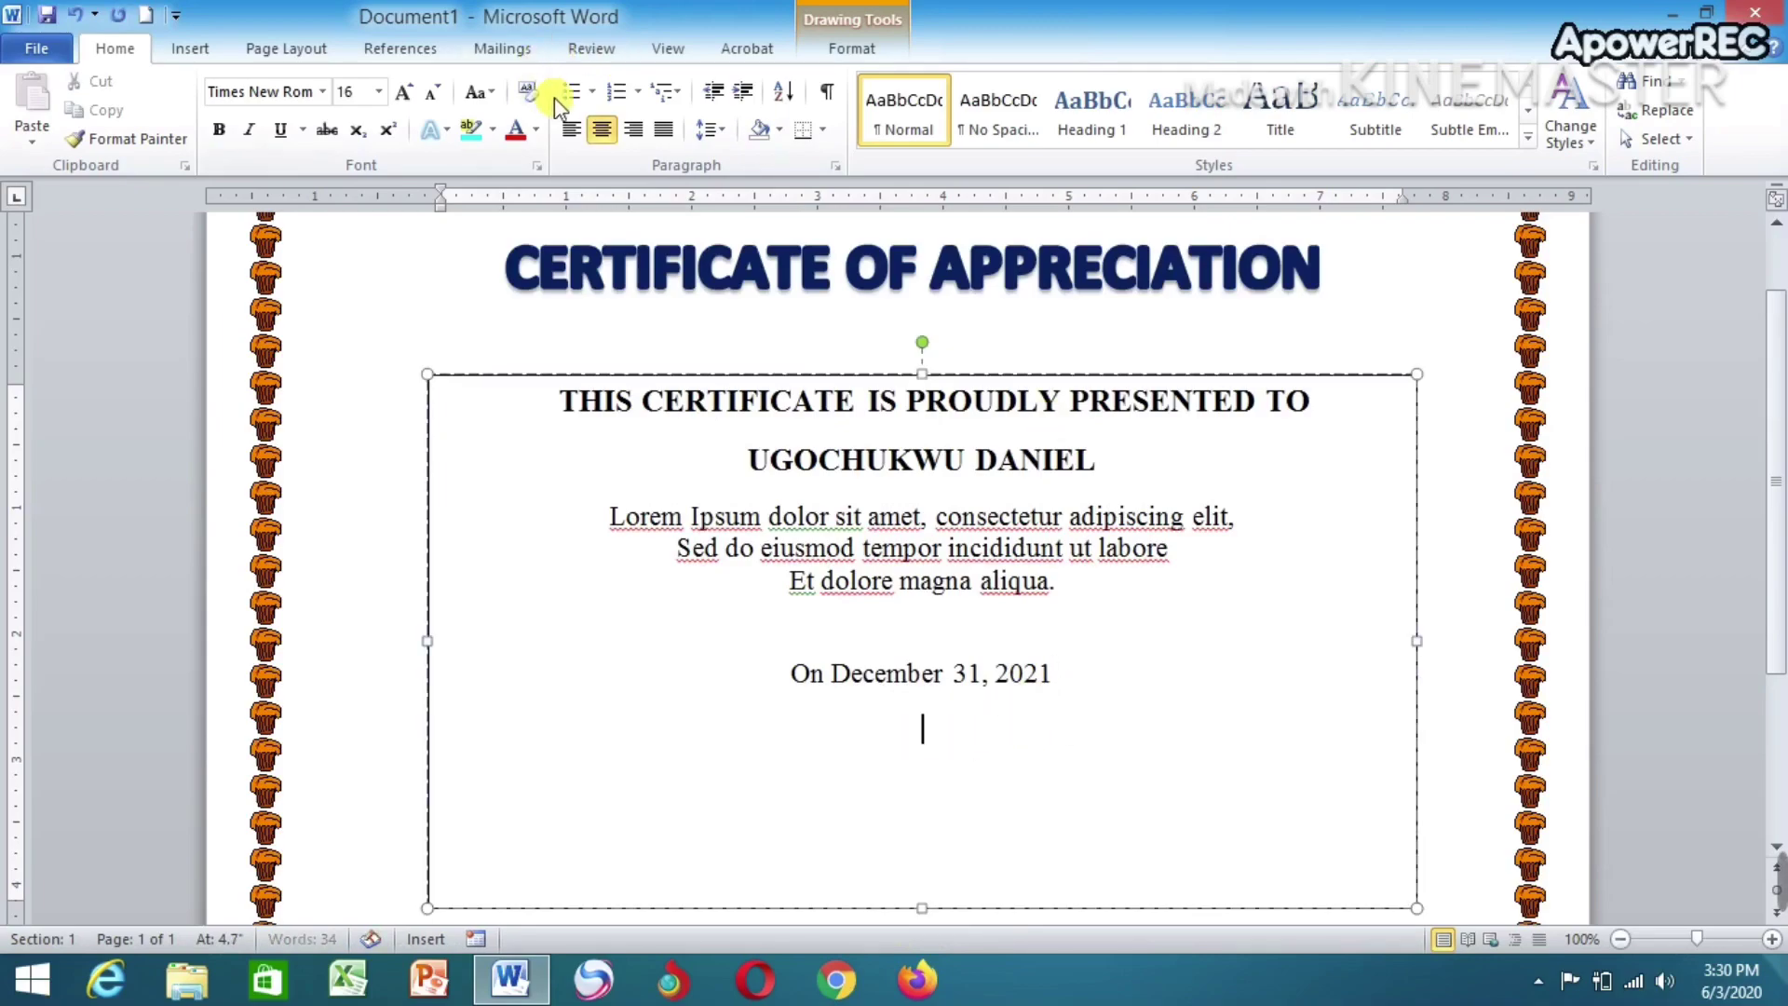
click(571, 131)
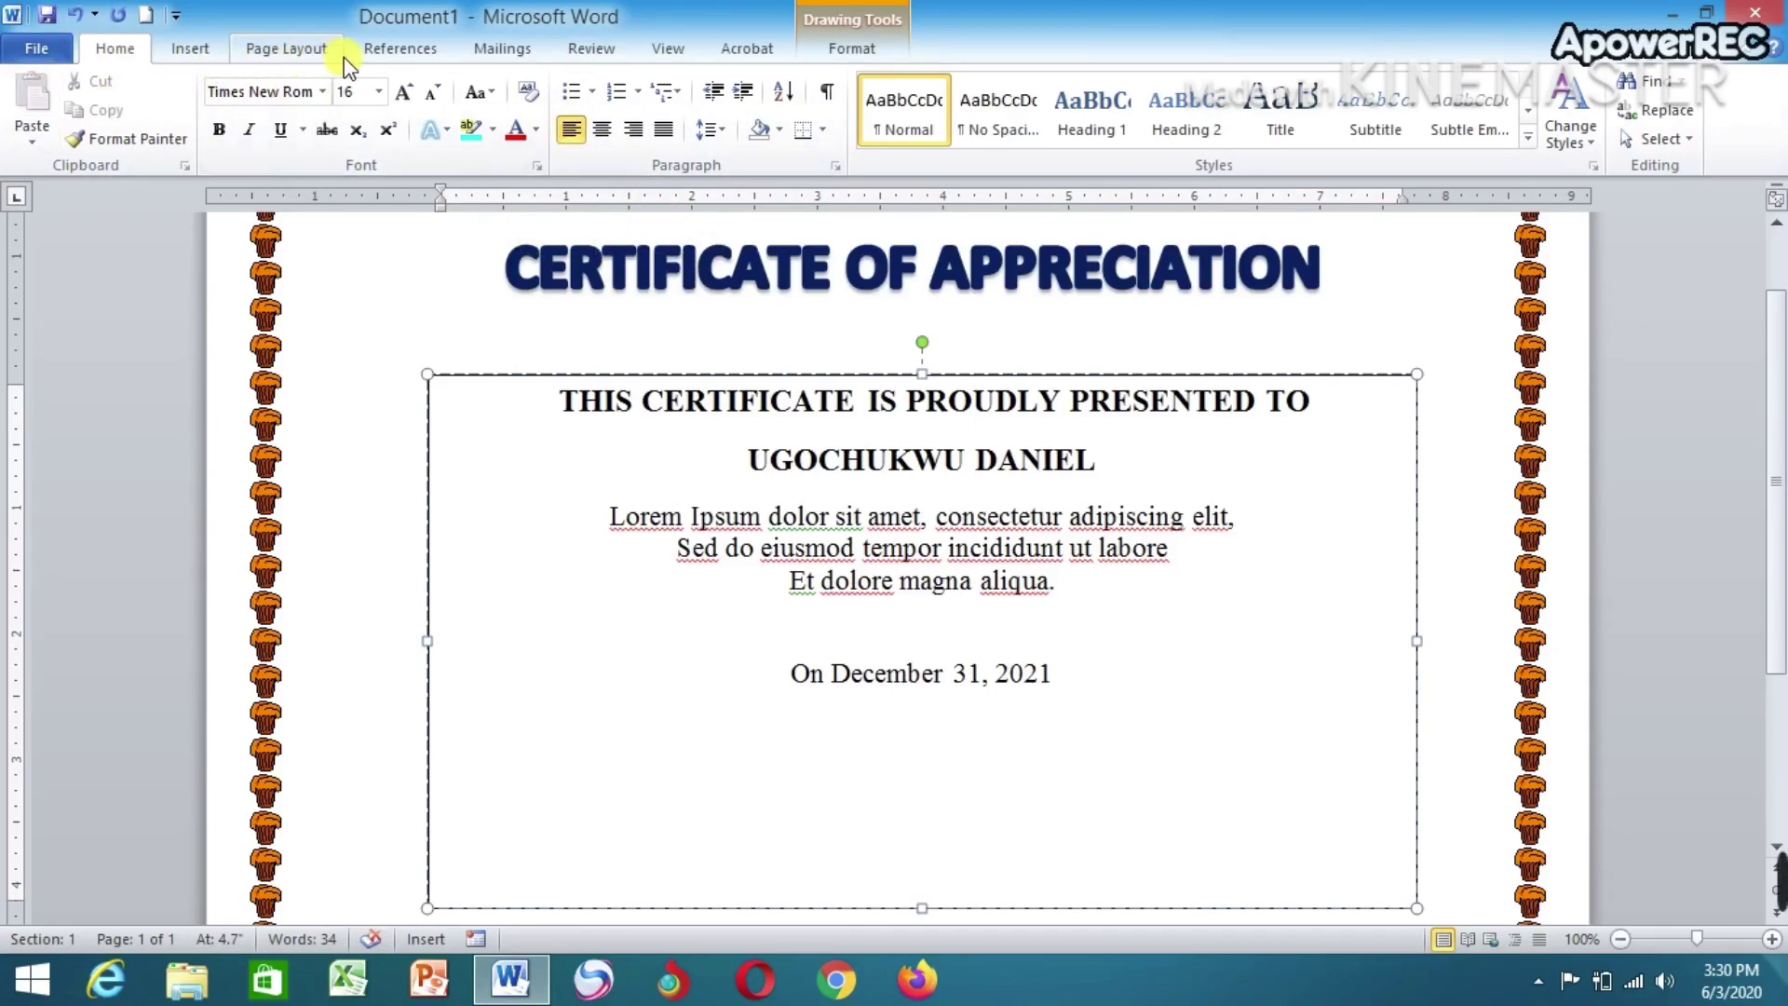
click(312, 50)
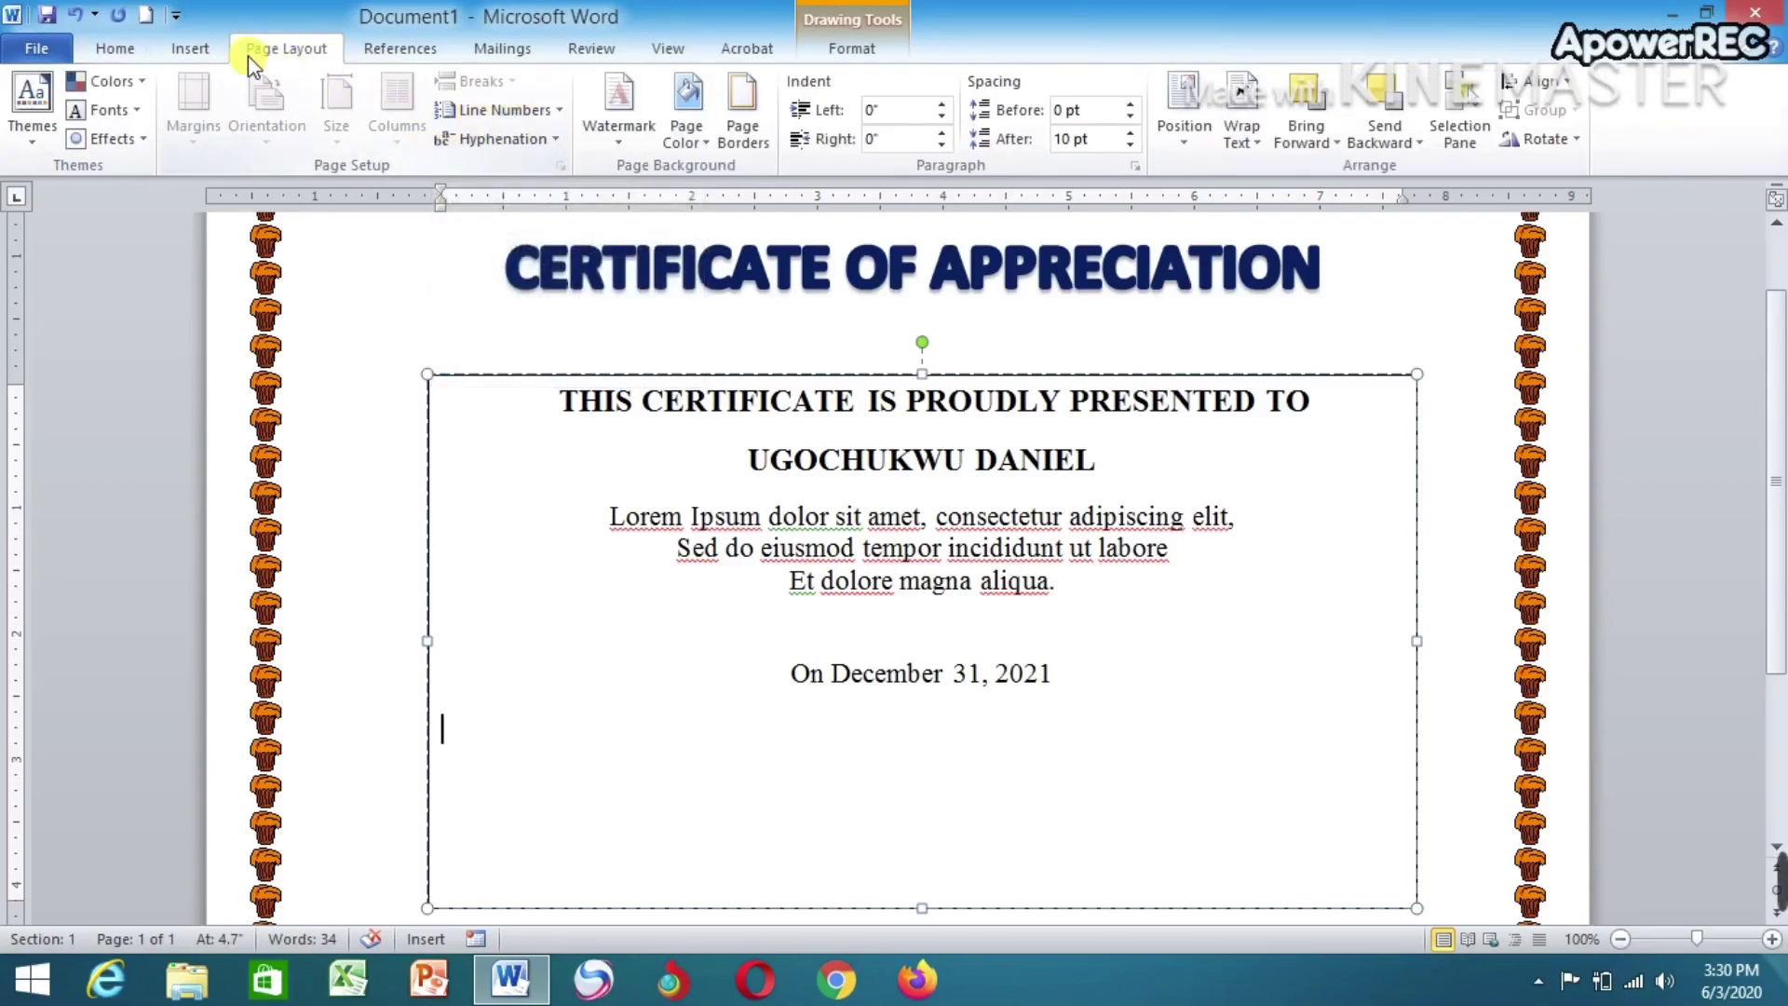
click(190, 47)
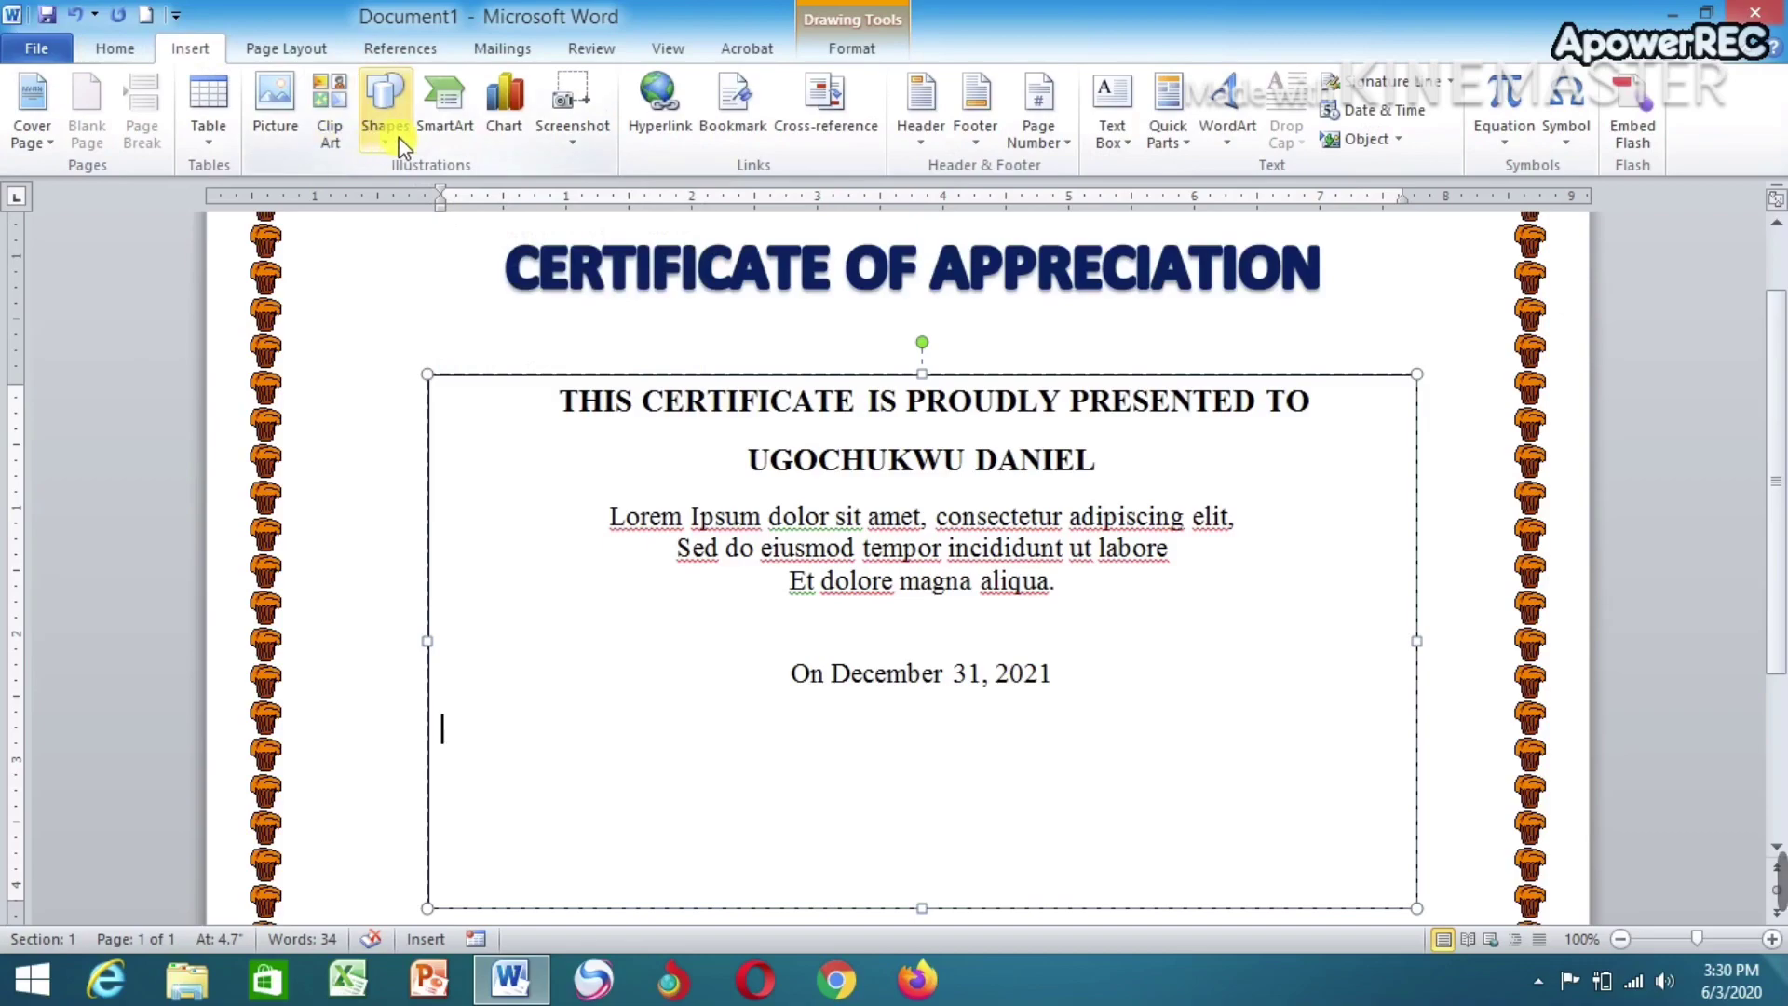
click(390, 142)
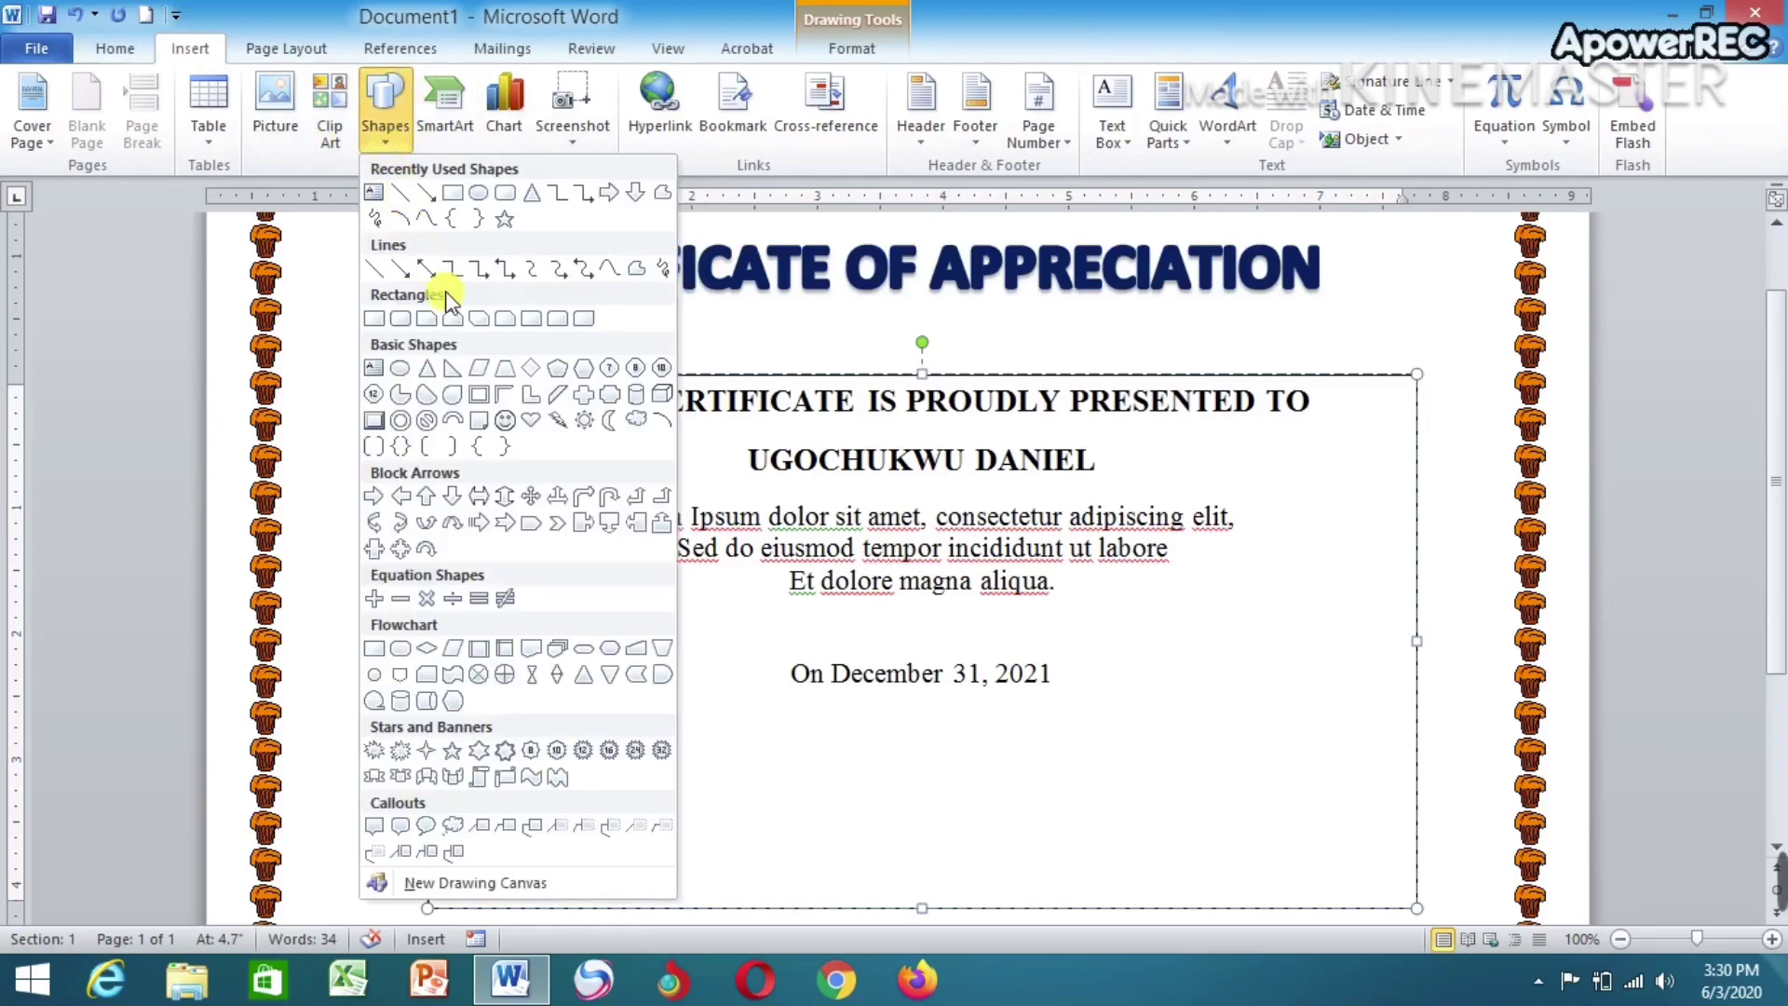
click(375, 272)
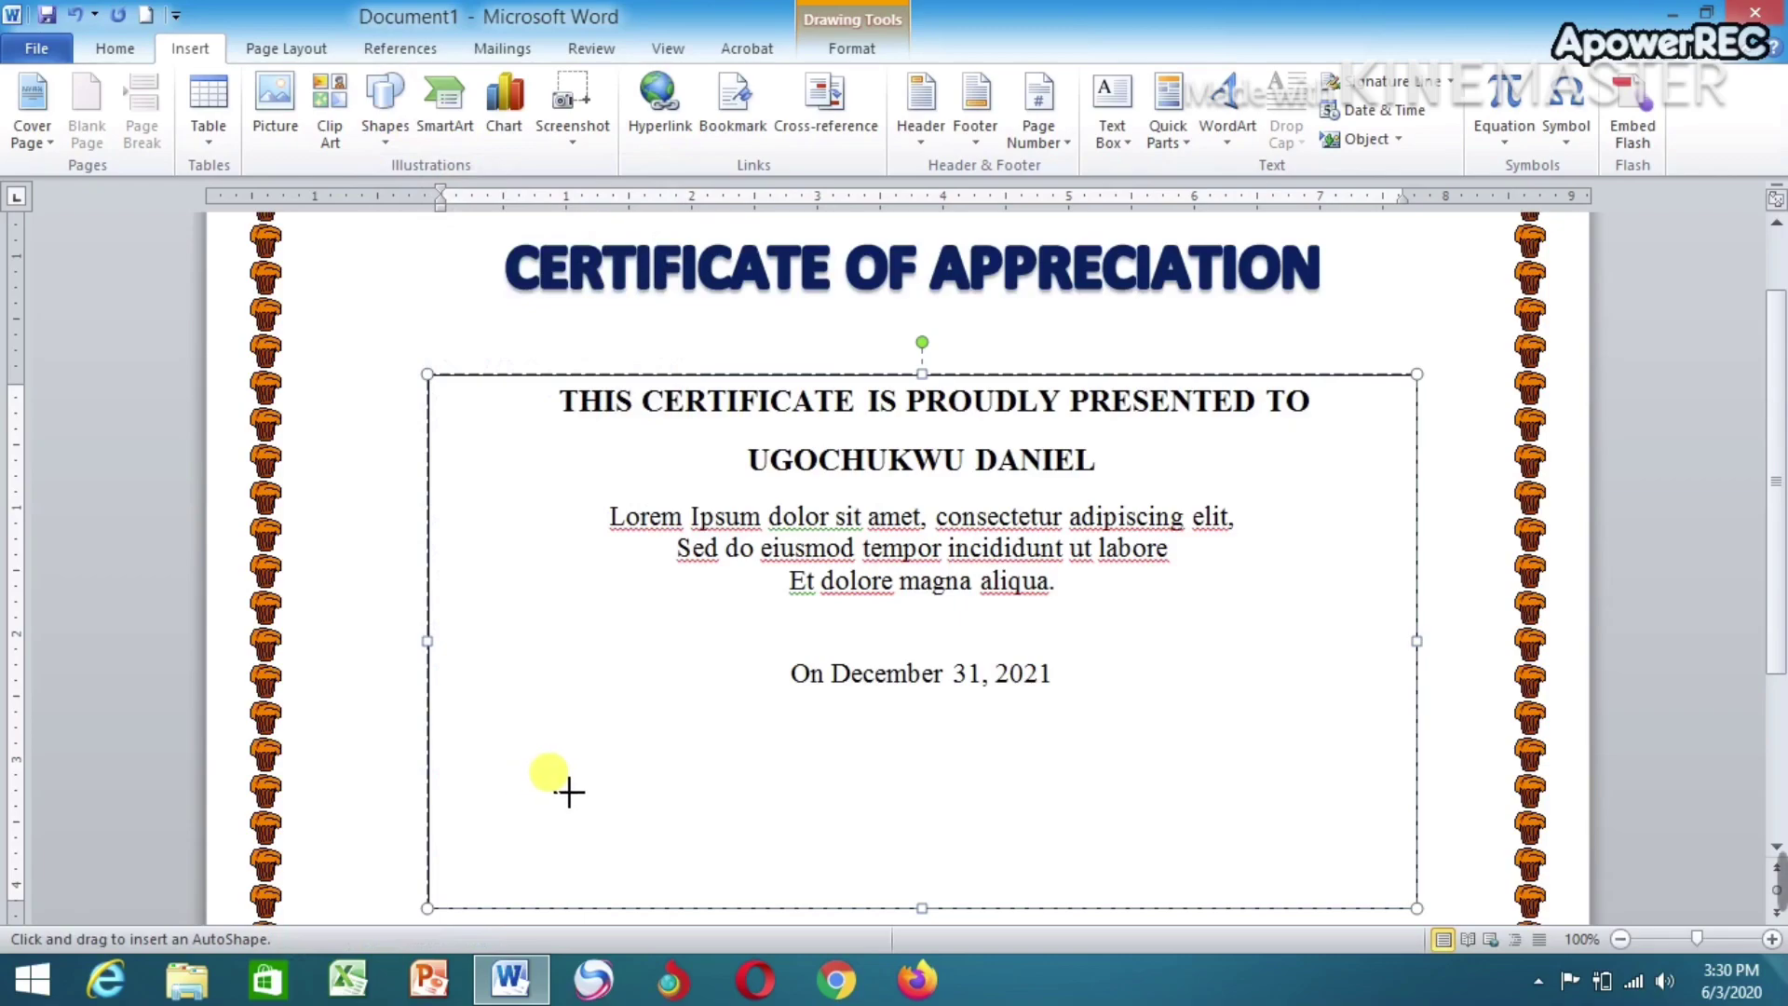
drag(564, 762, 802, 763)
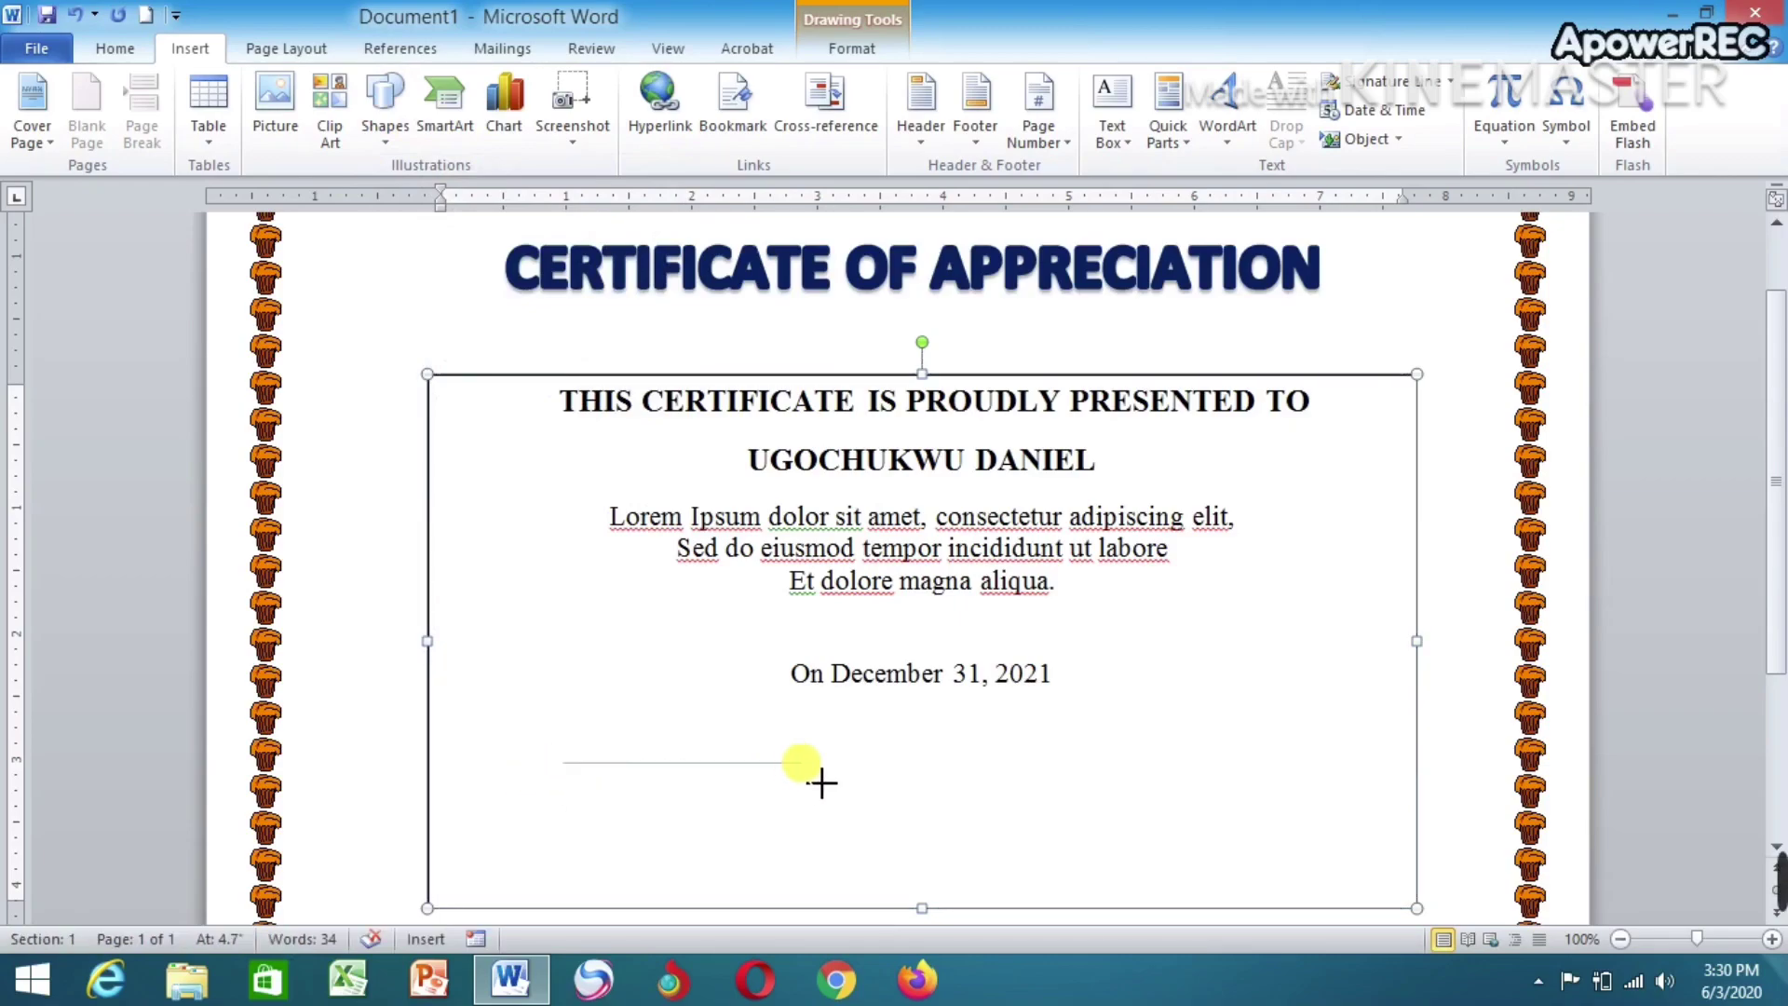
click(1138, 768)
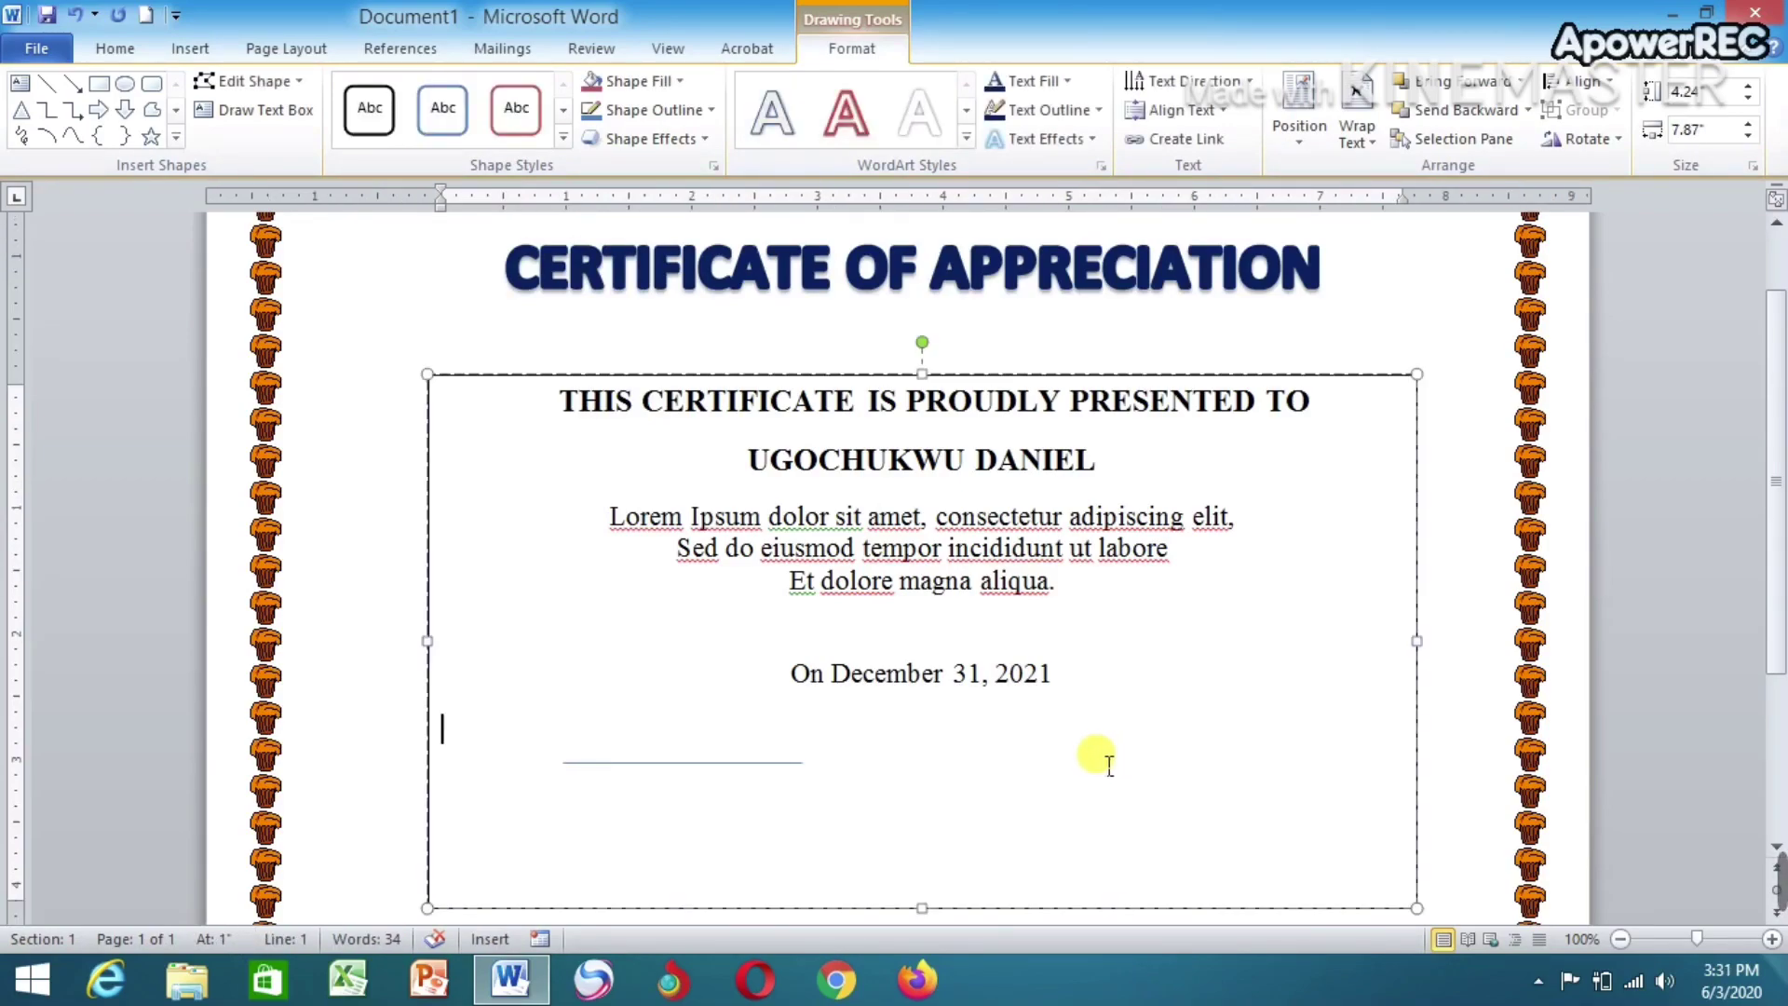
Draw a second signature line on the right, beside the first
click(47, 86)
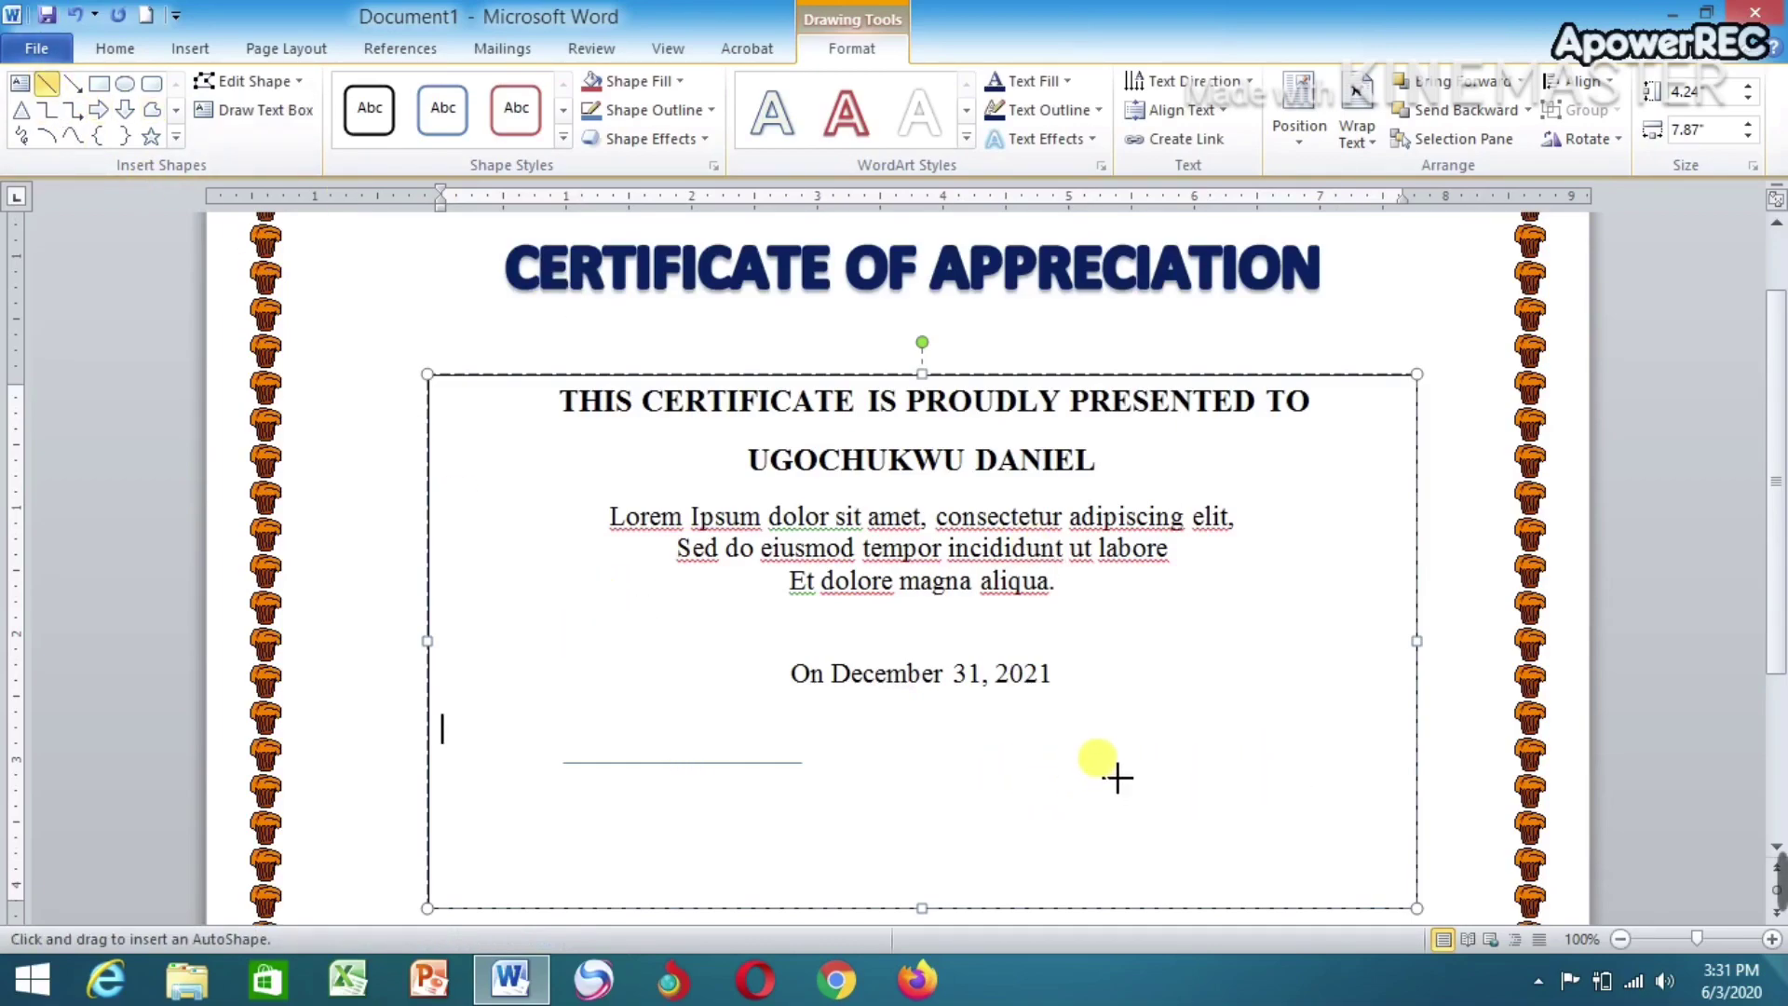
drag(1097, 760, 1342, 780)
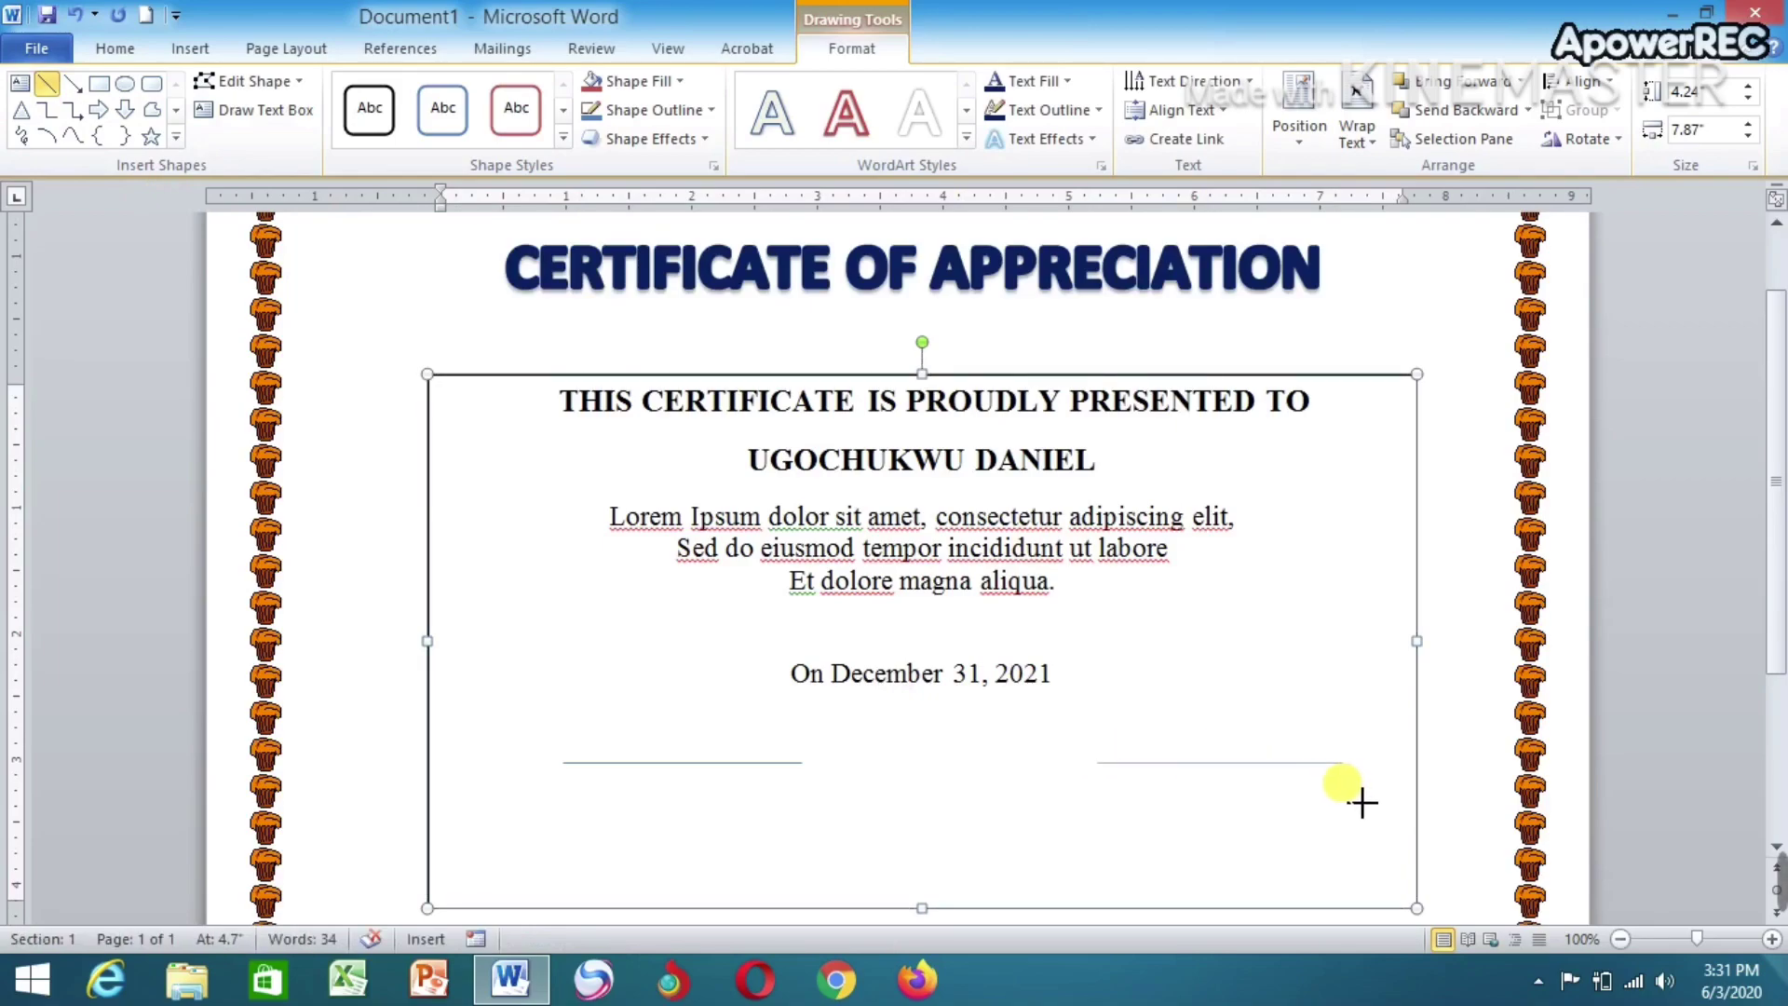
drag(1362, 803, 1367, 806)
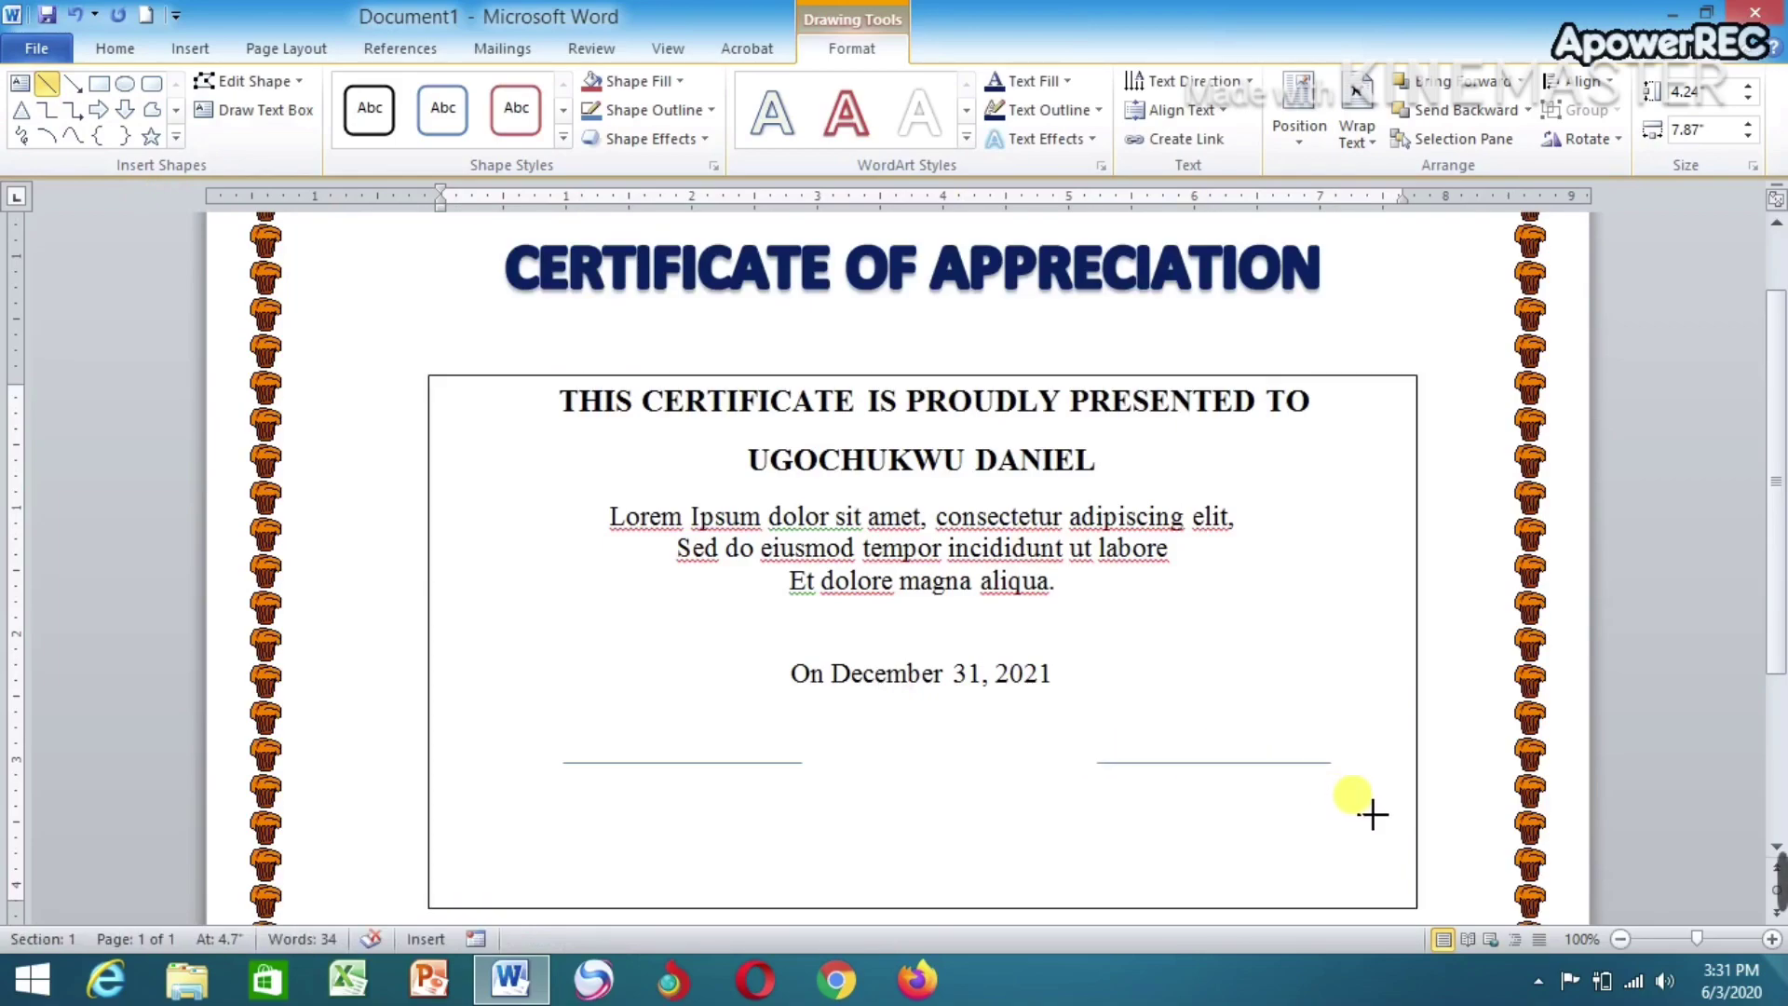
Set the left signature line's outline weight to 1½ pt
click(726, 766)
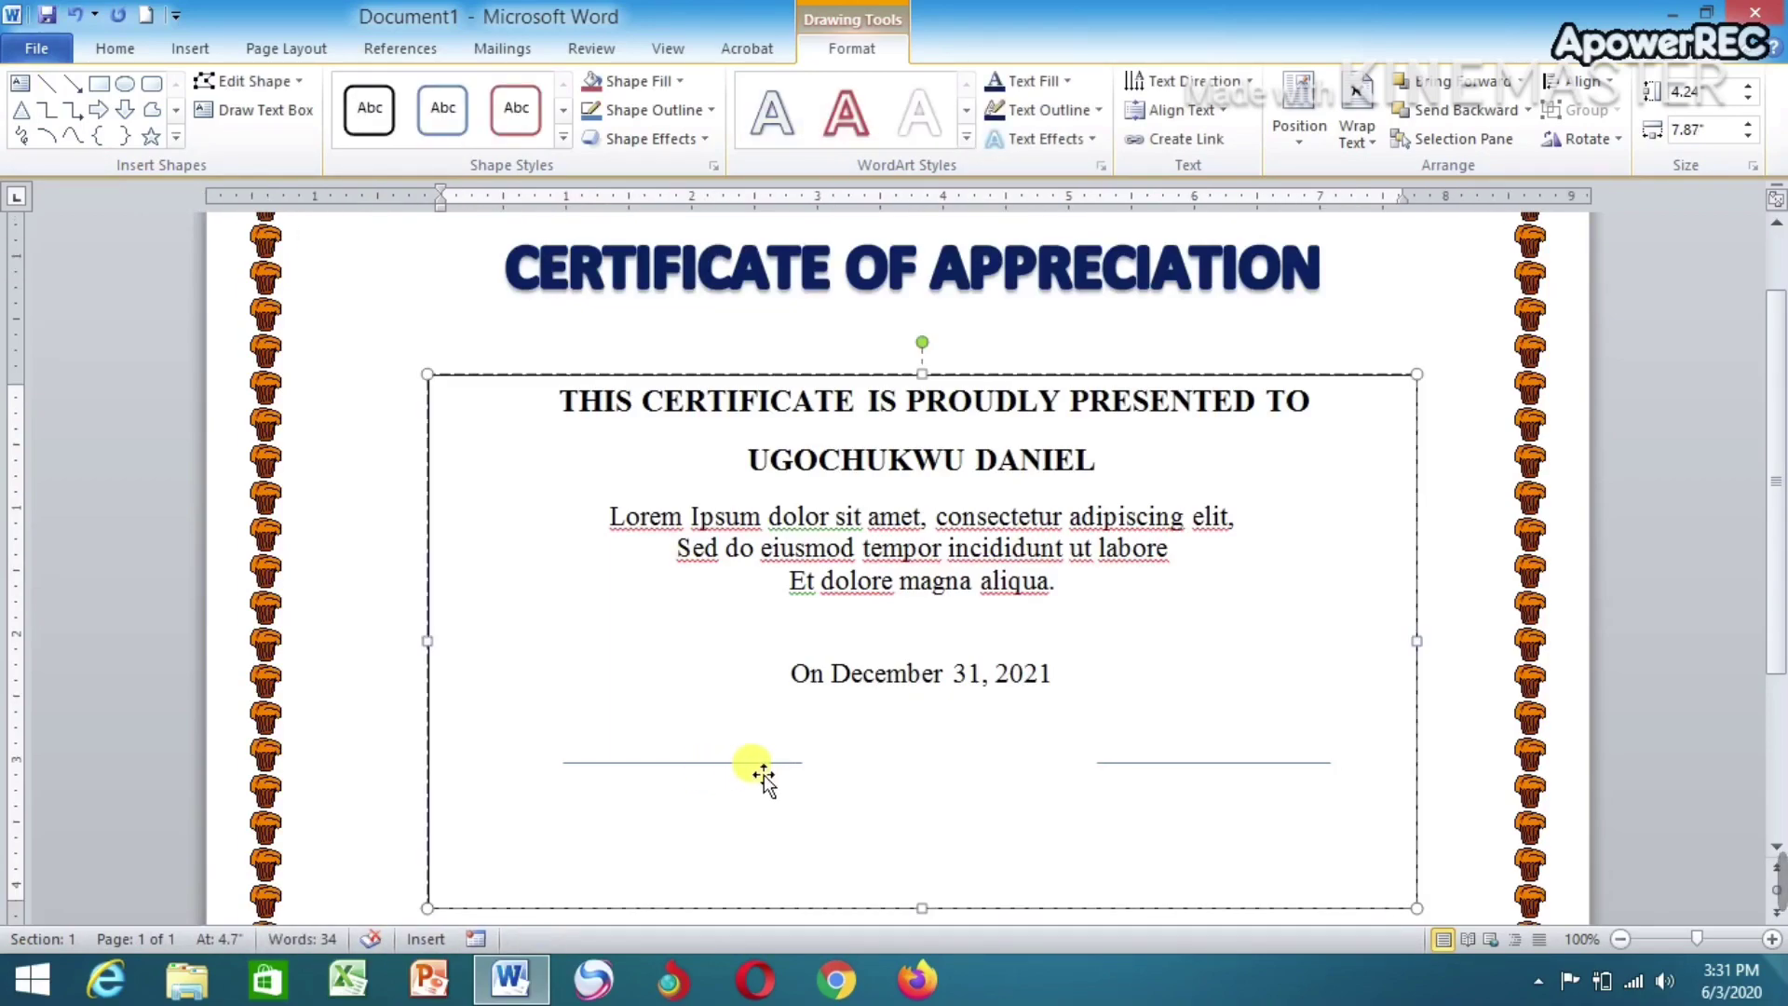
click(762, 769)
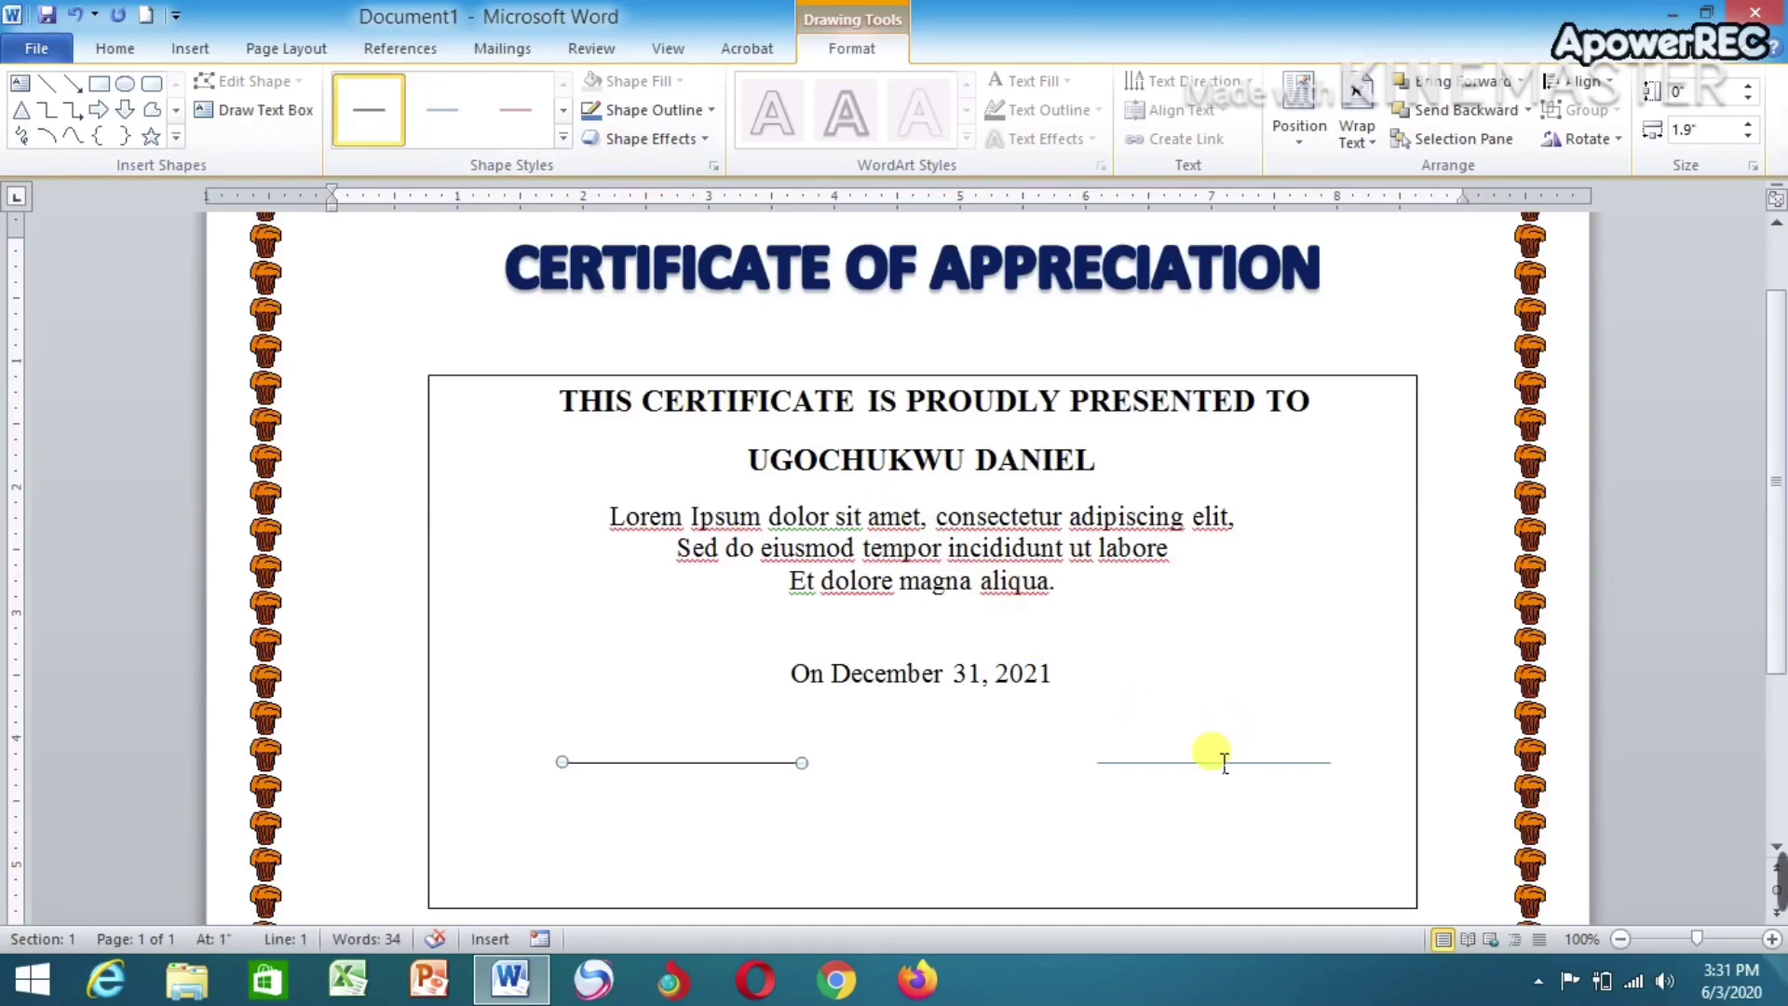
click(710, 112)
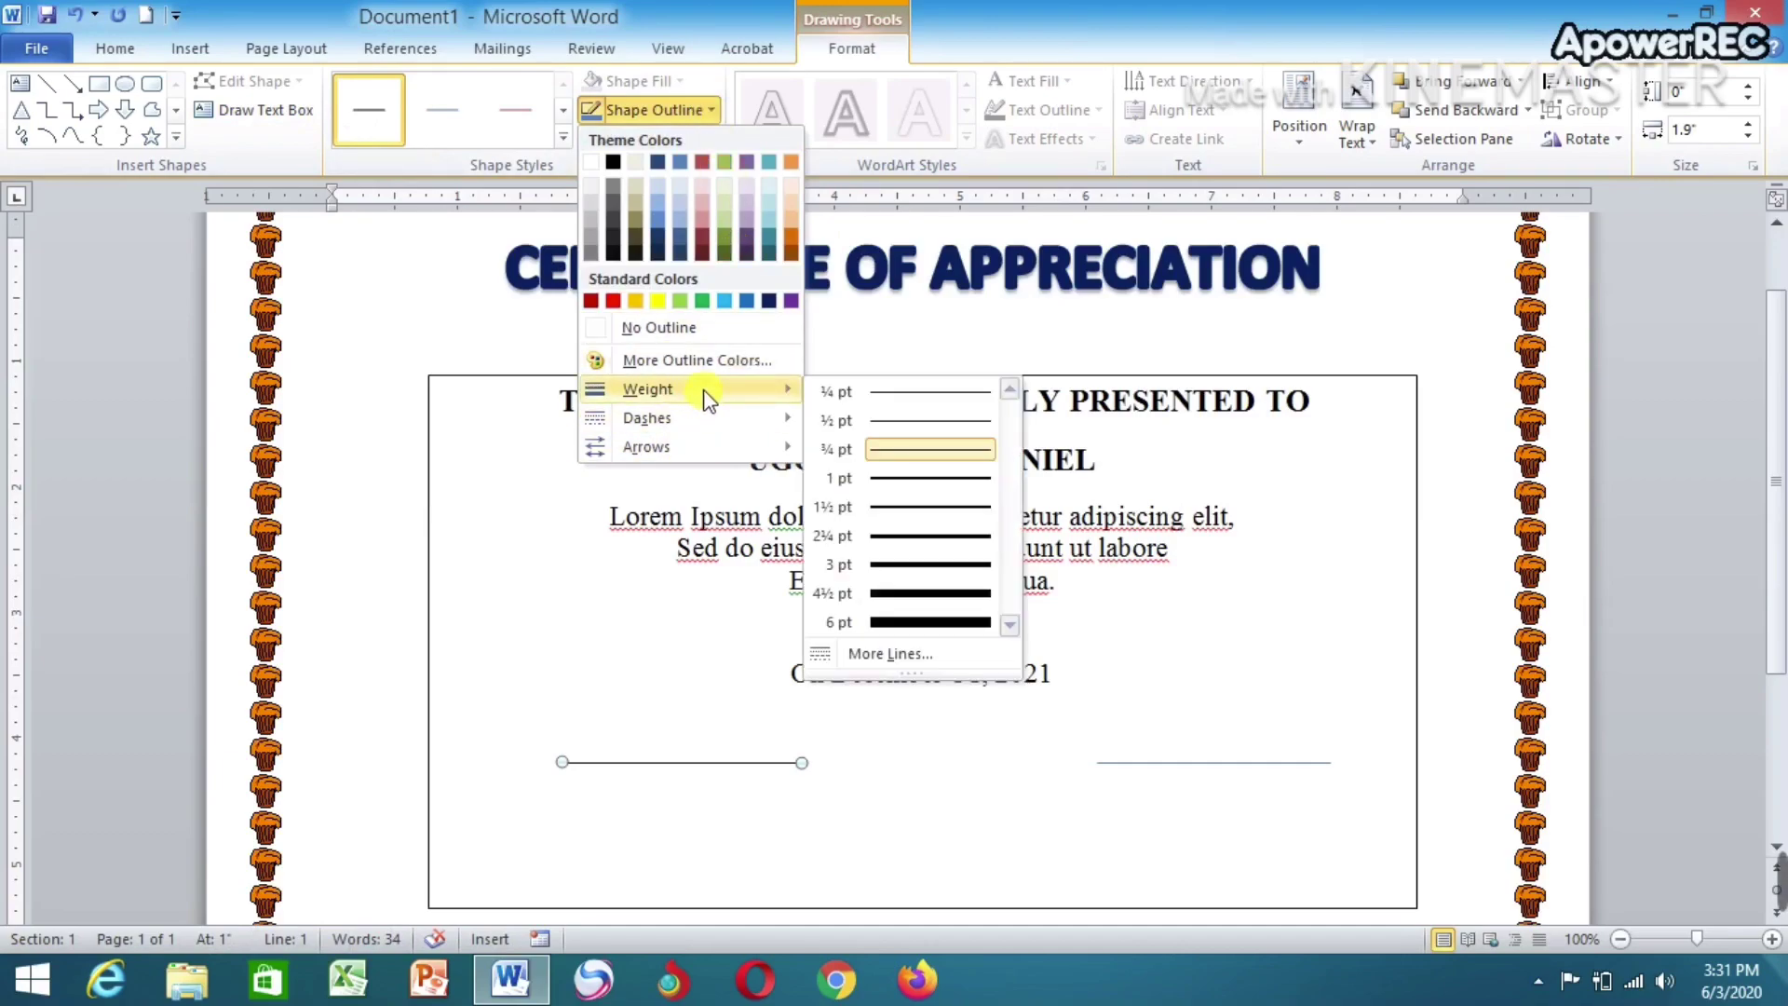
mouse_move(670, 388)
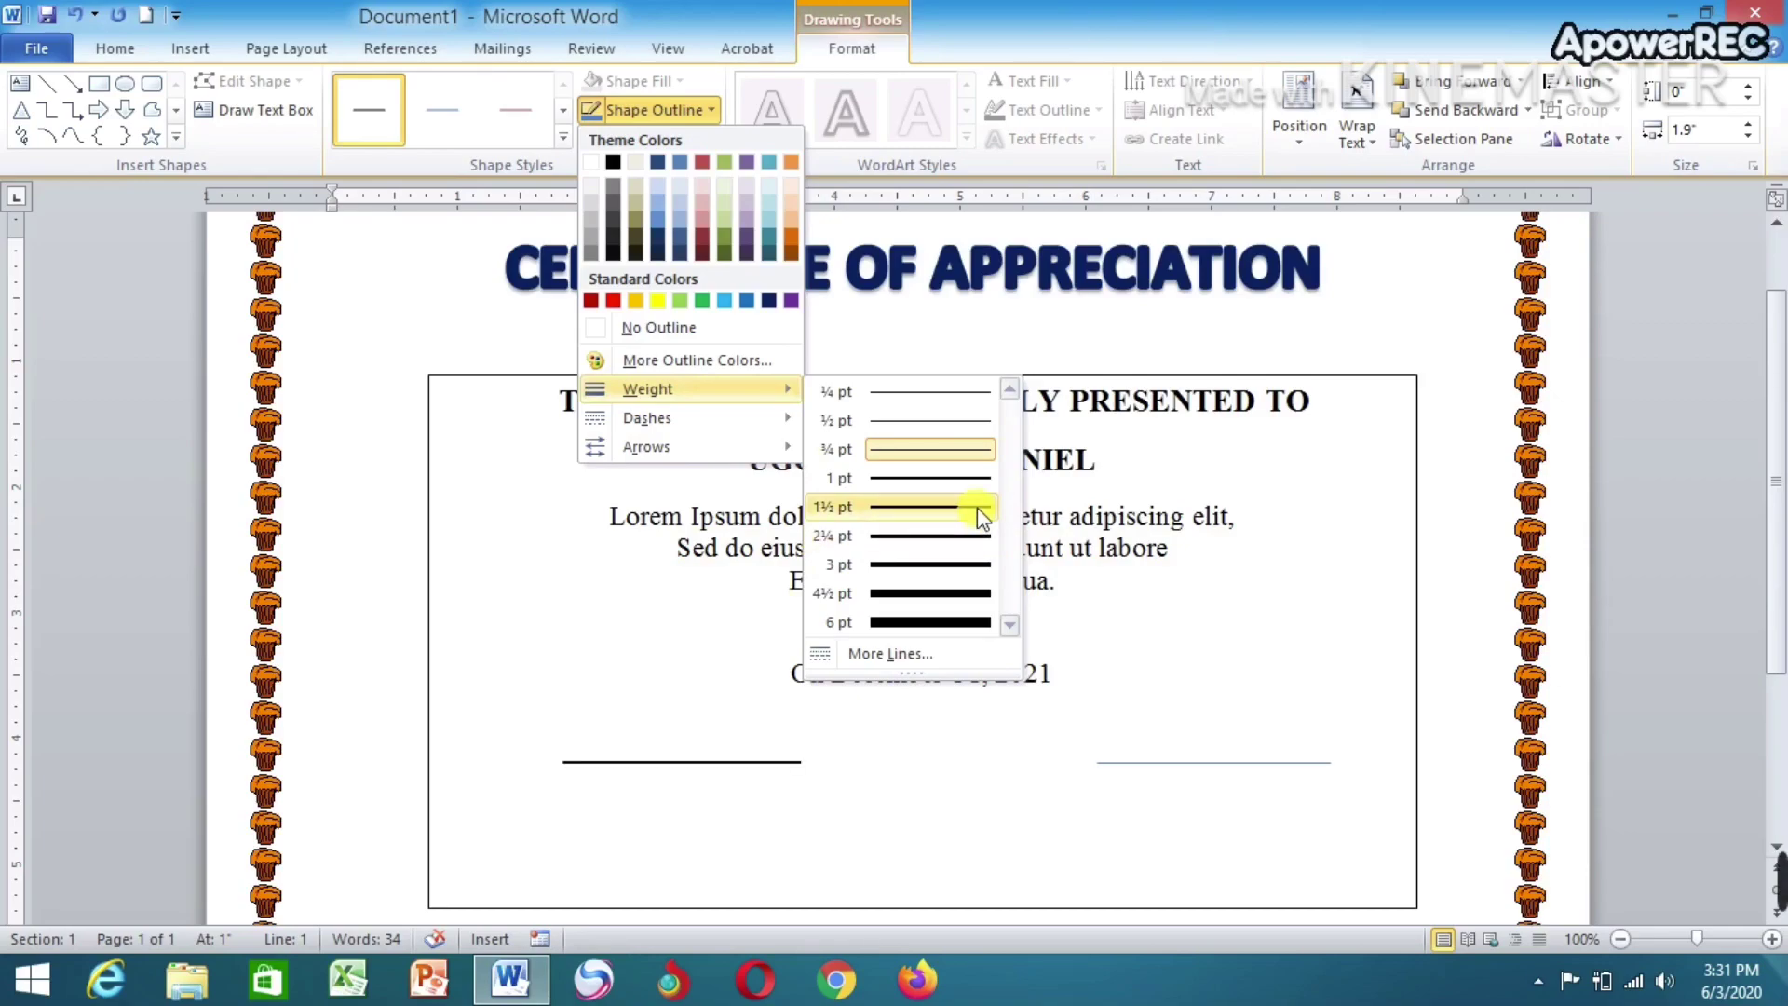
click(976, 506)
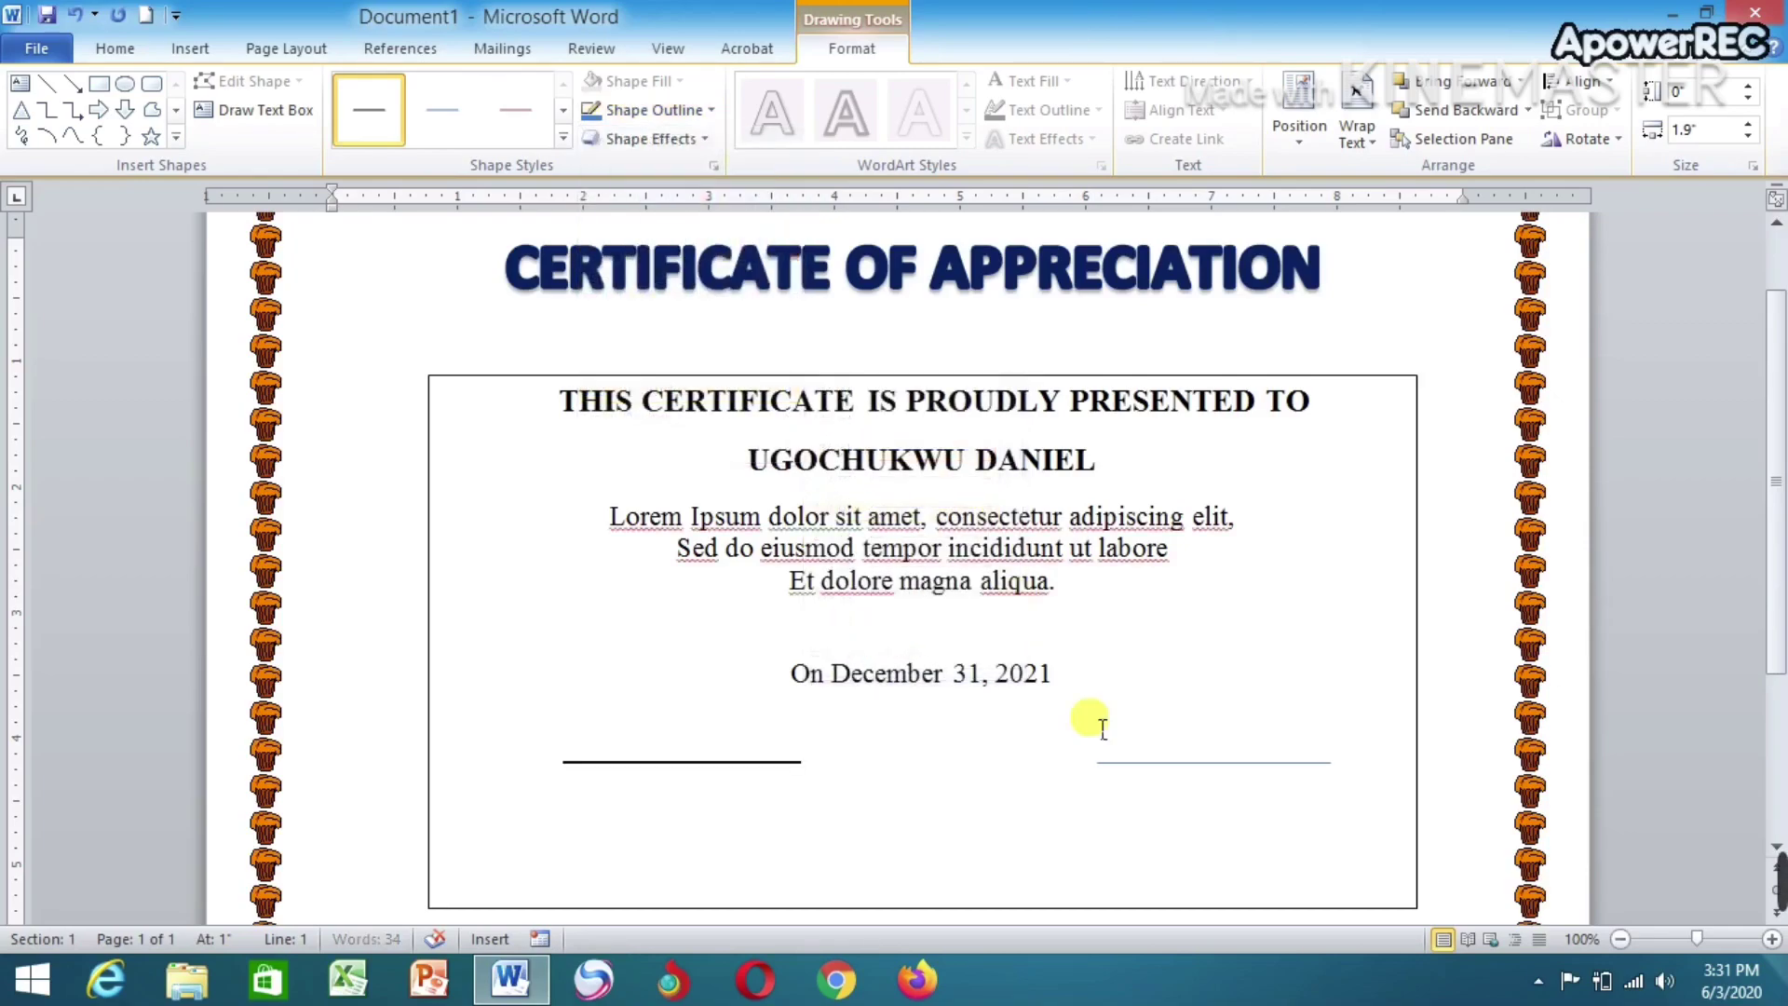
Give the right signature line a 1½ pt black outline to match the left
click(1168, 763)
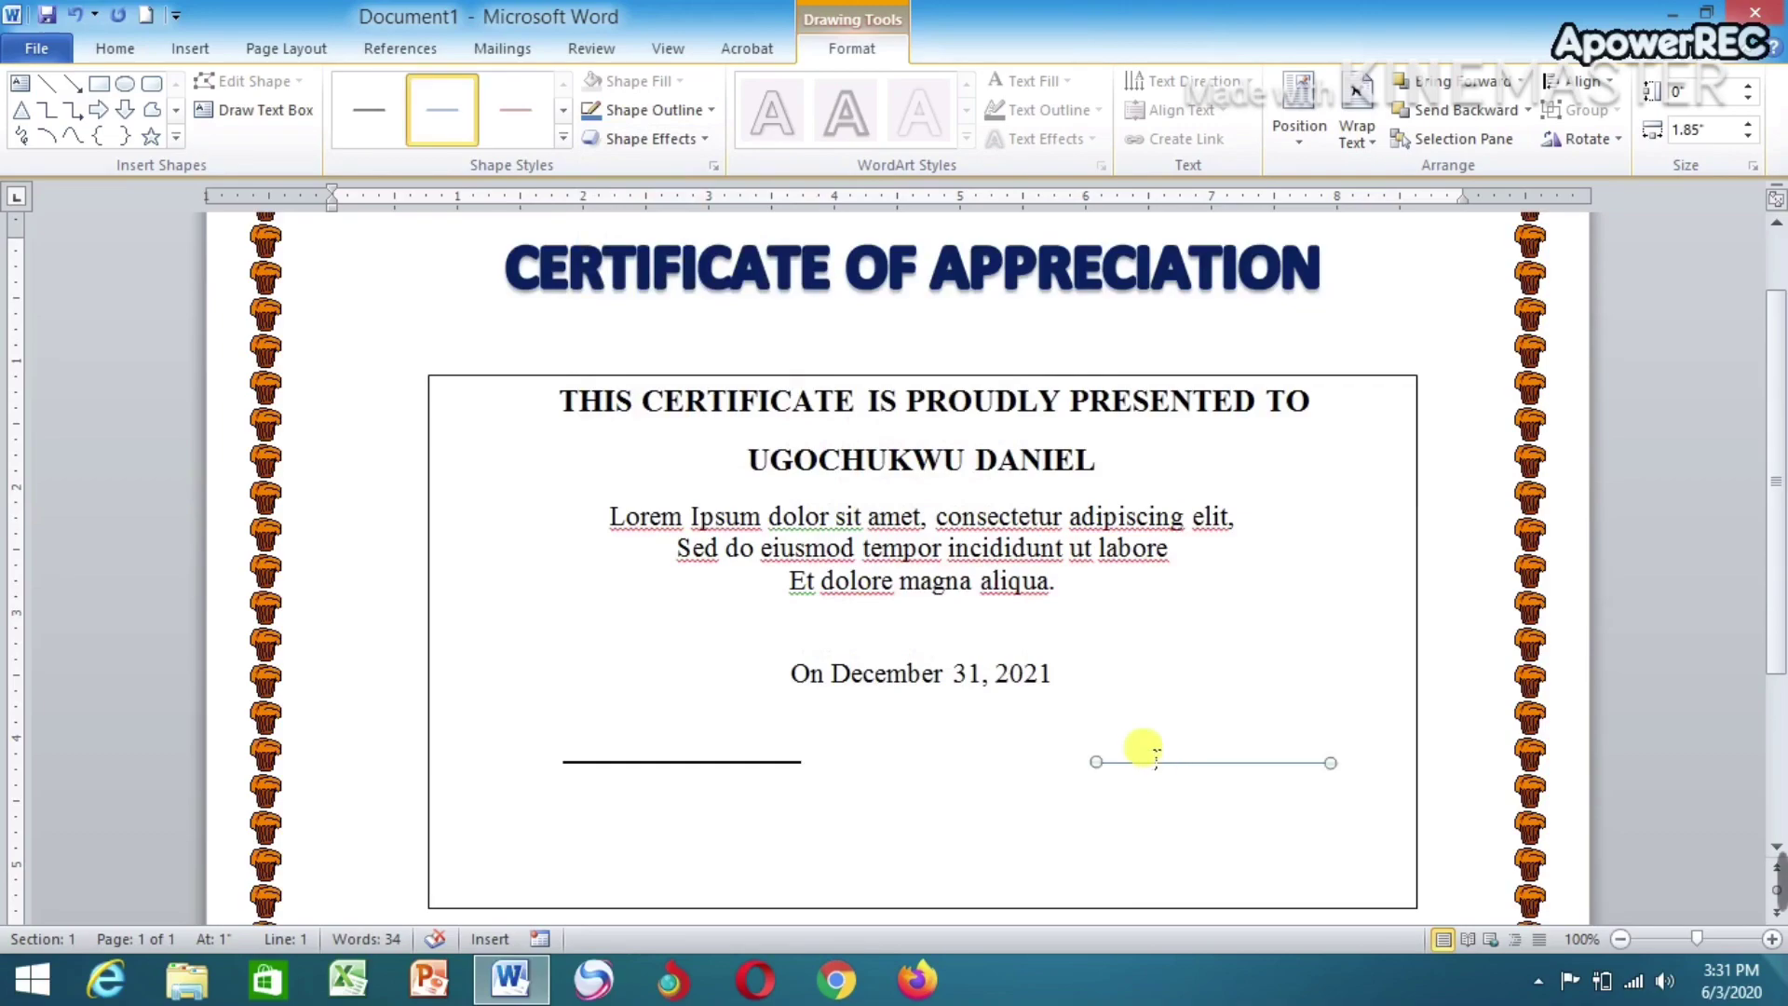
click(708, 110)
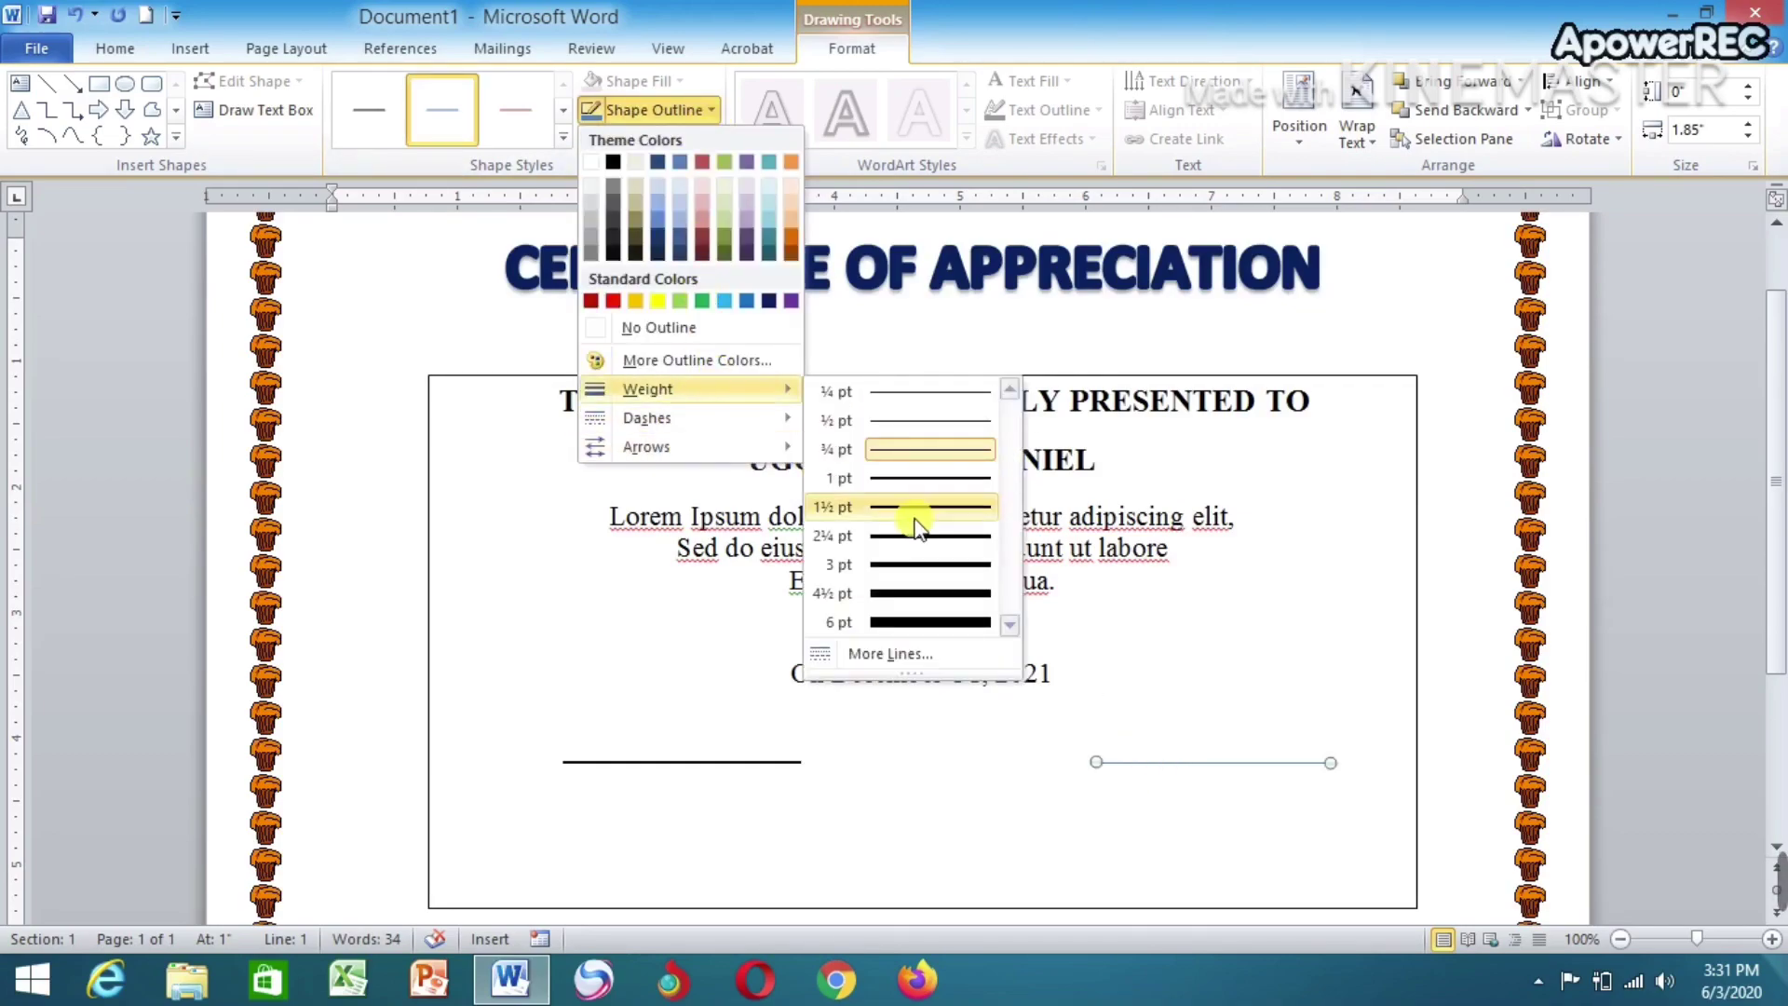
mouse_move(647, 389)
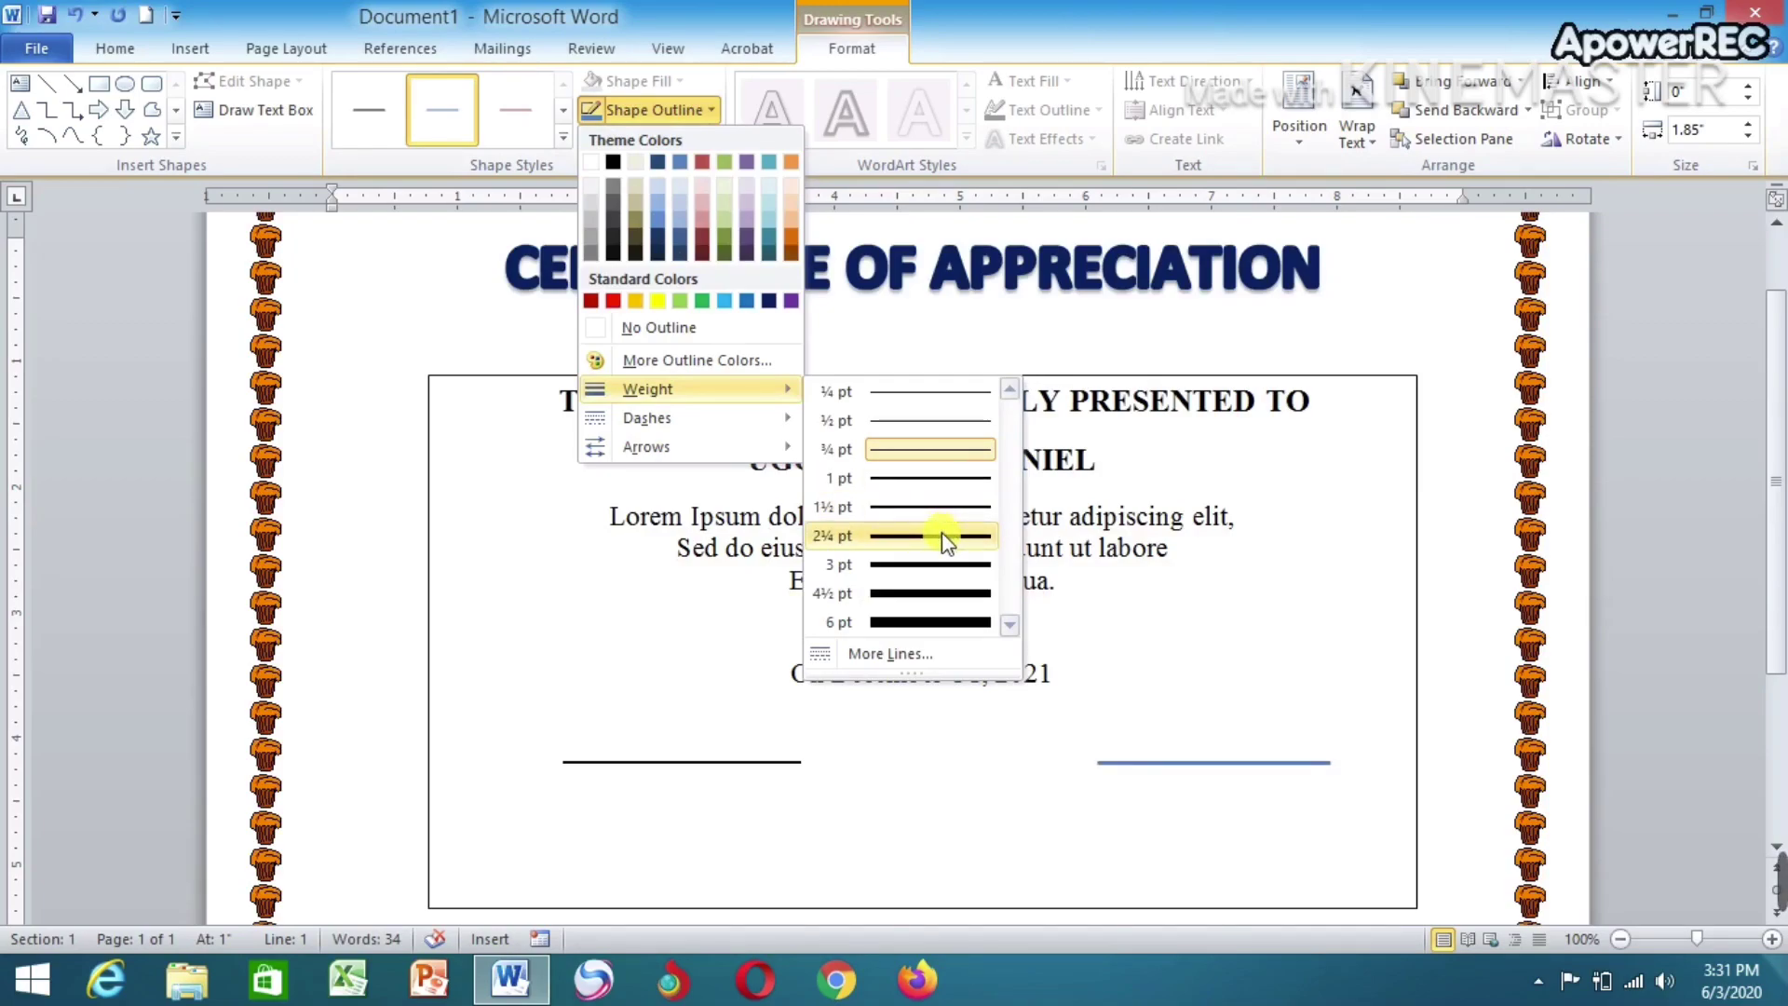
click(948, 508)
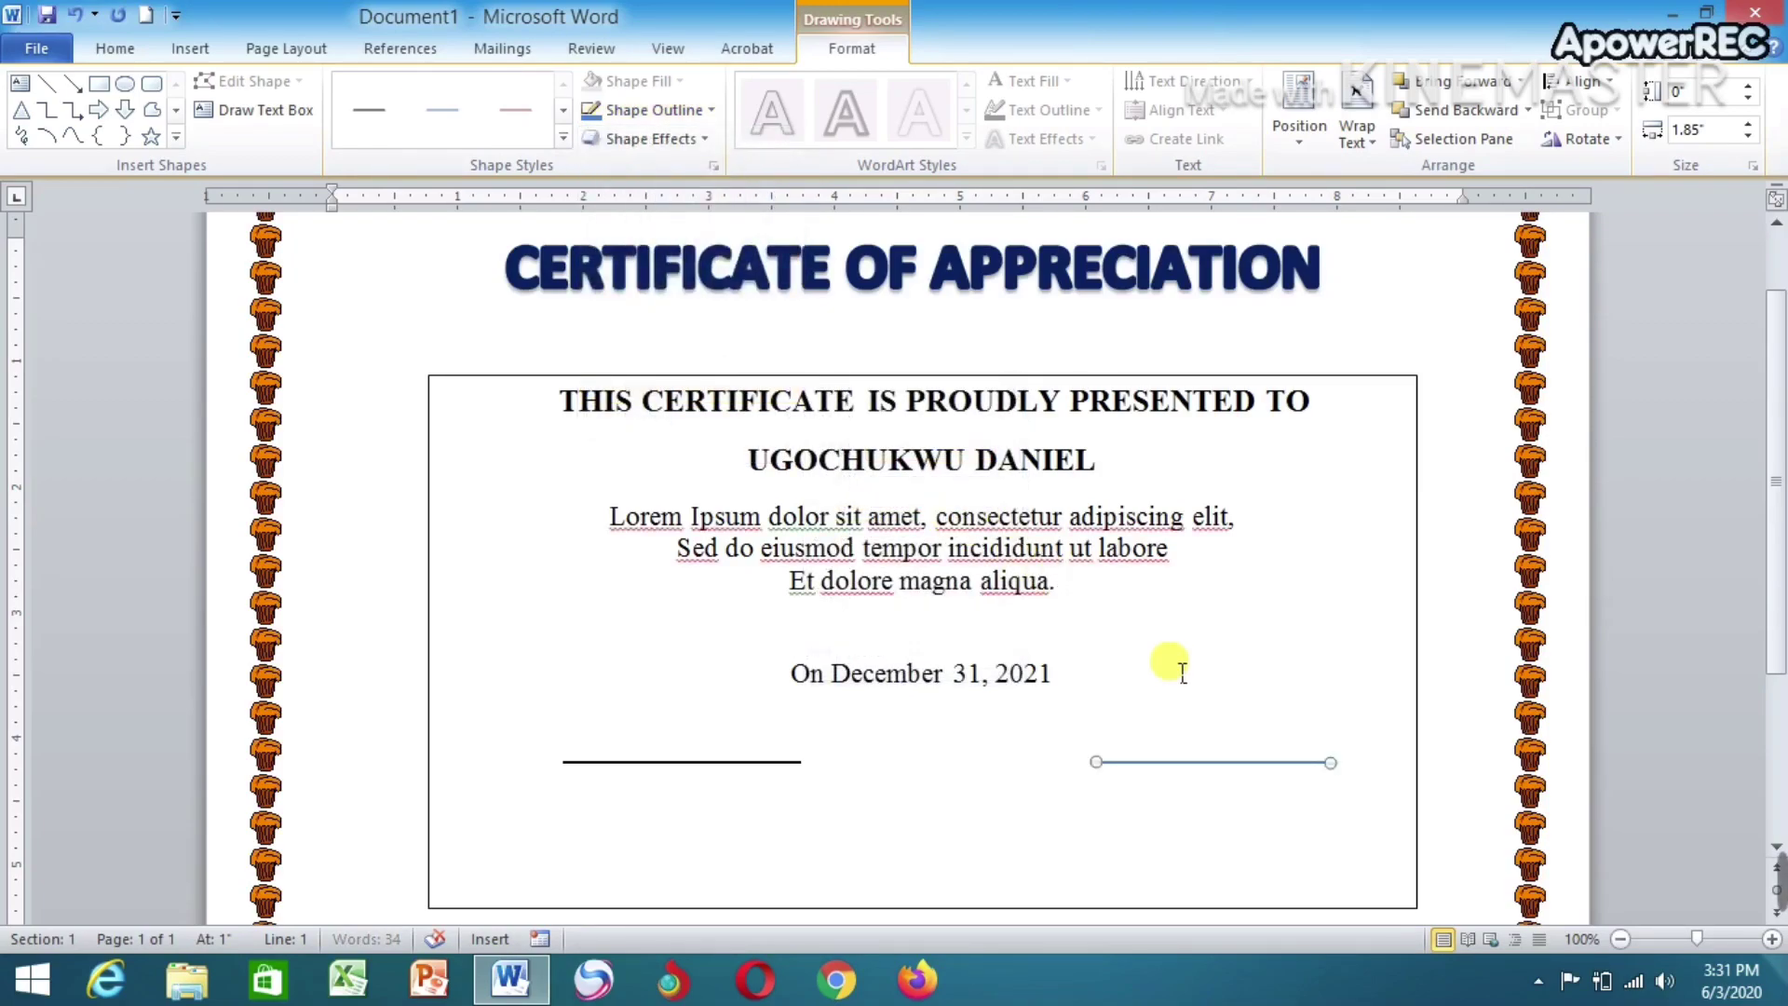
click(712, 114)
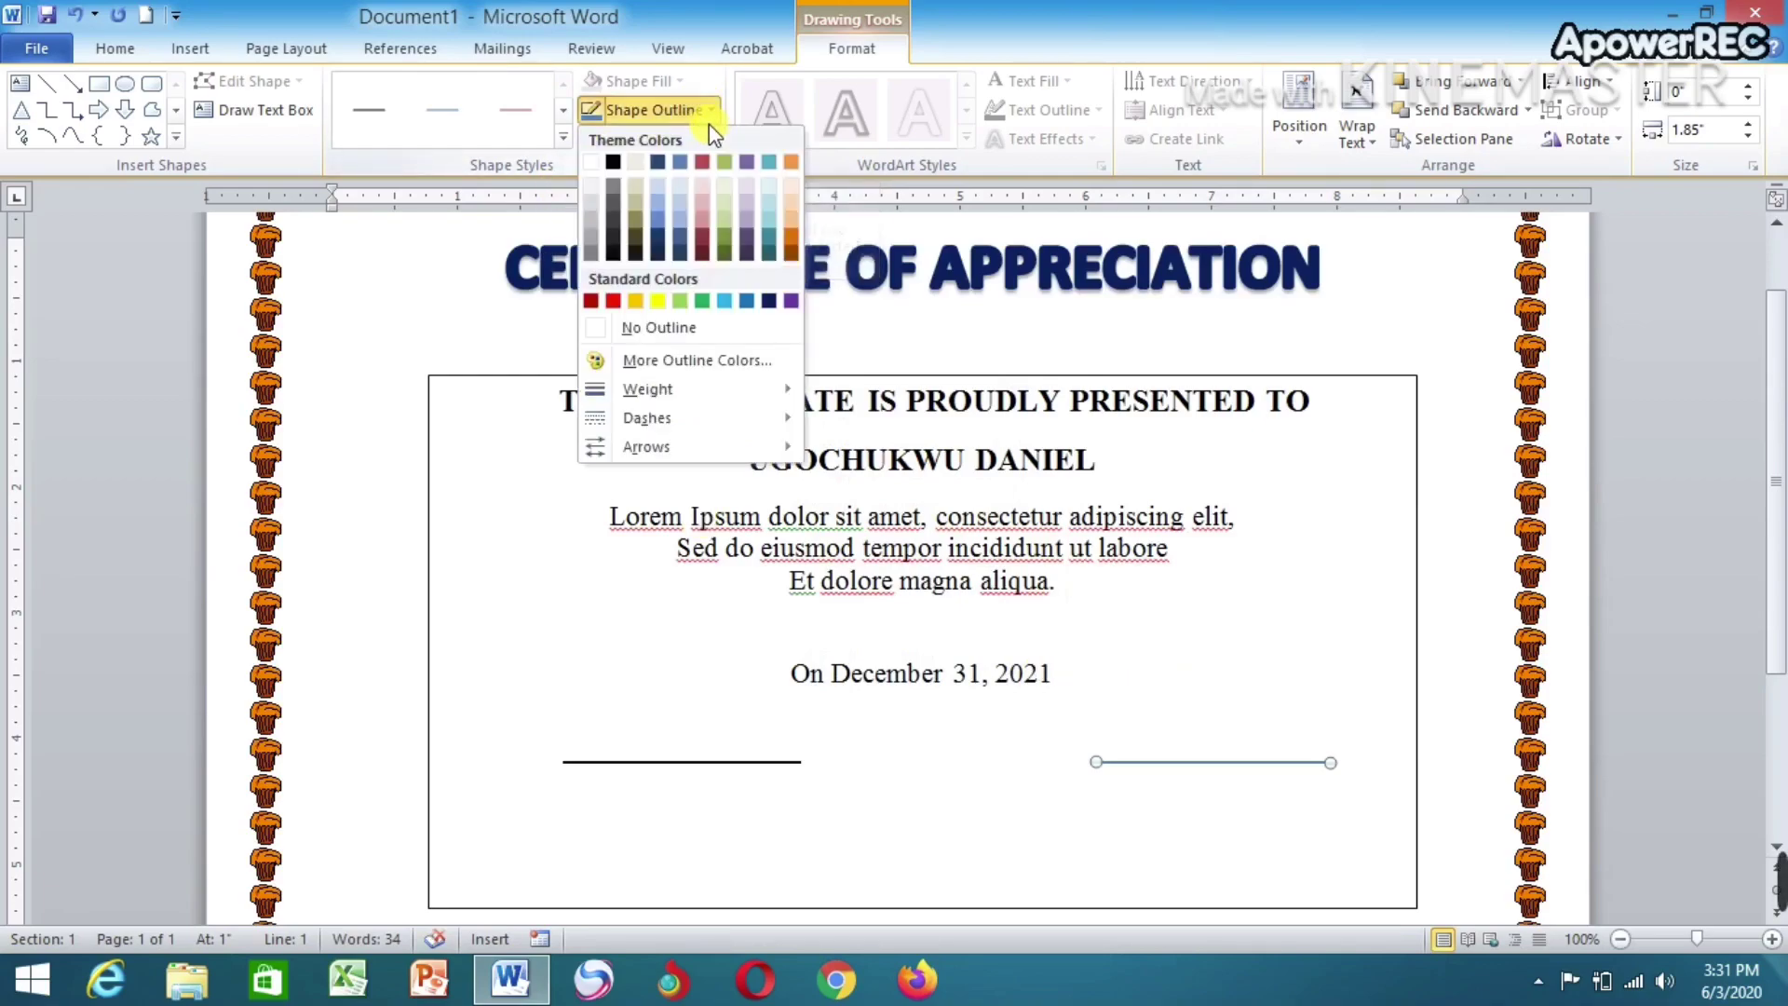
click(618, 167)
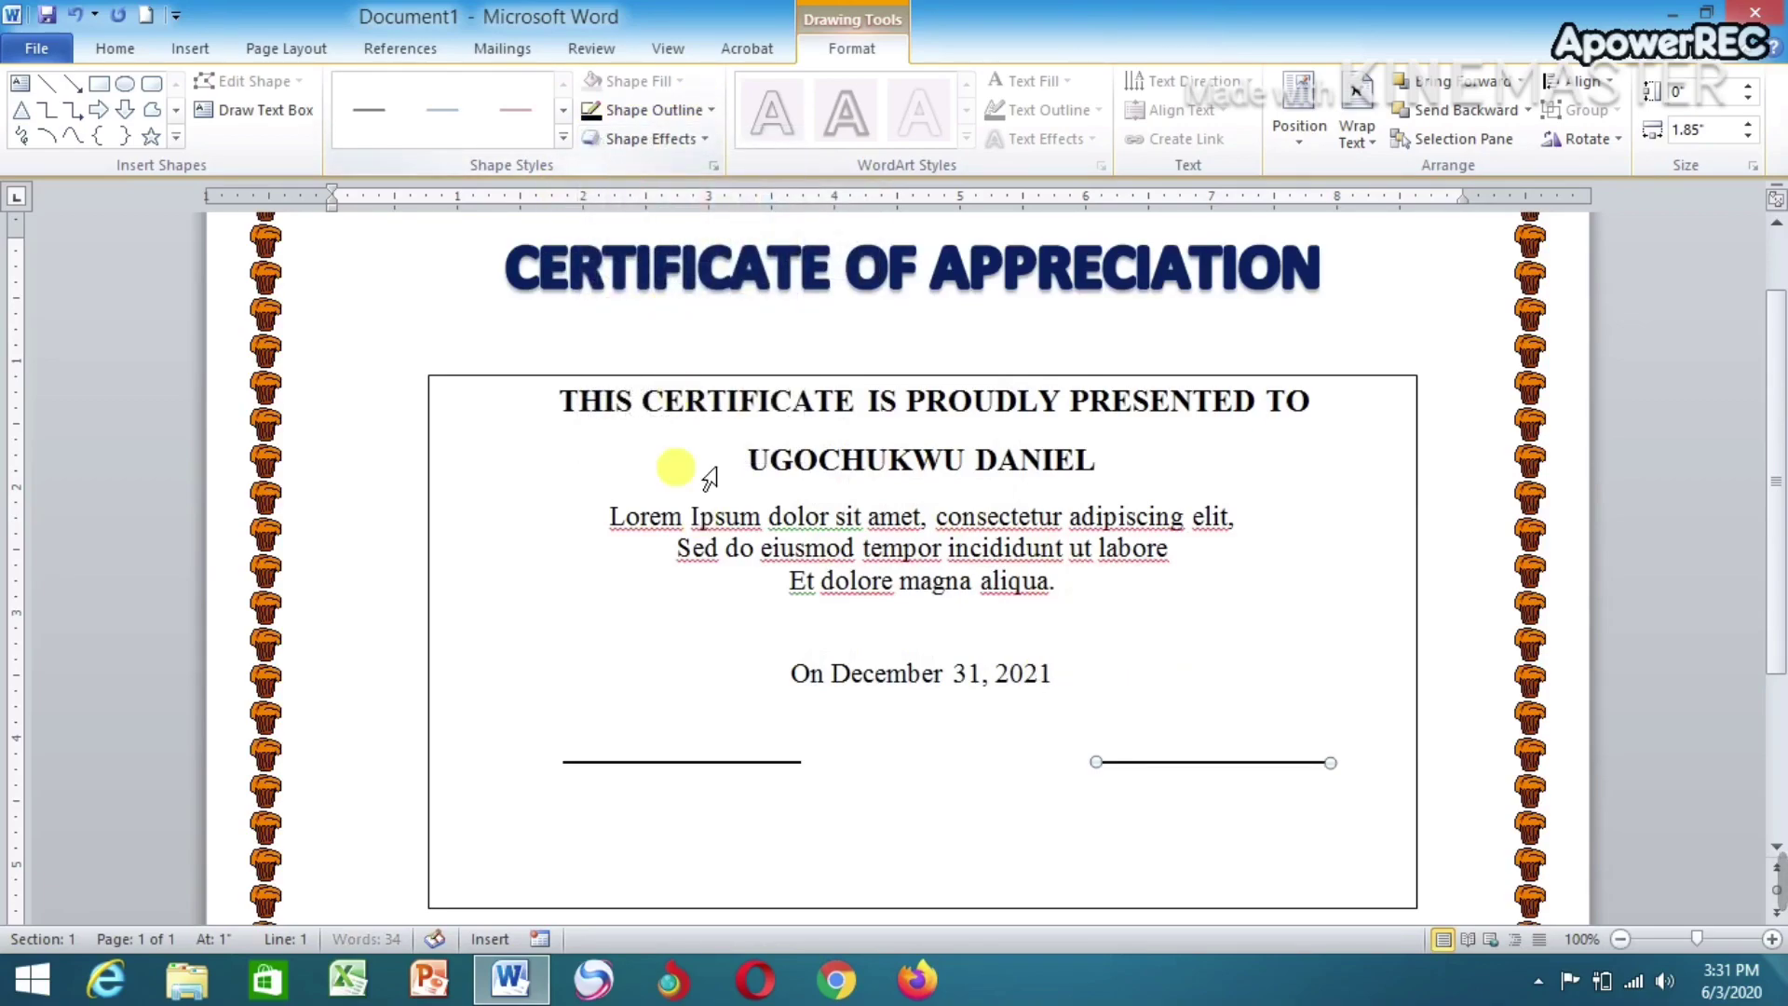
click(1099, 836)
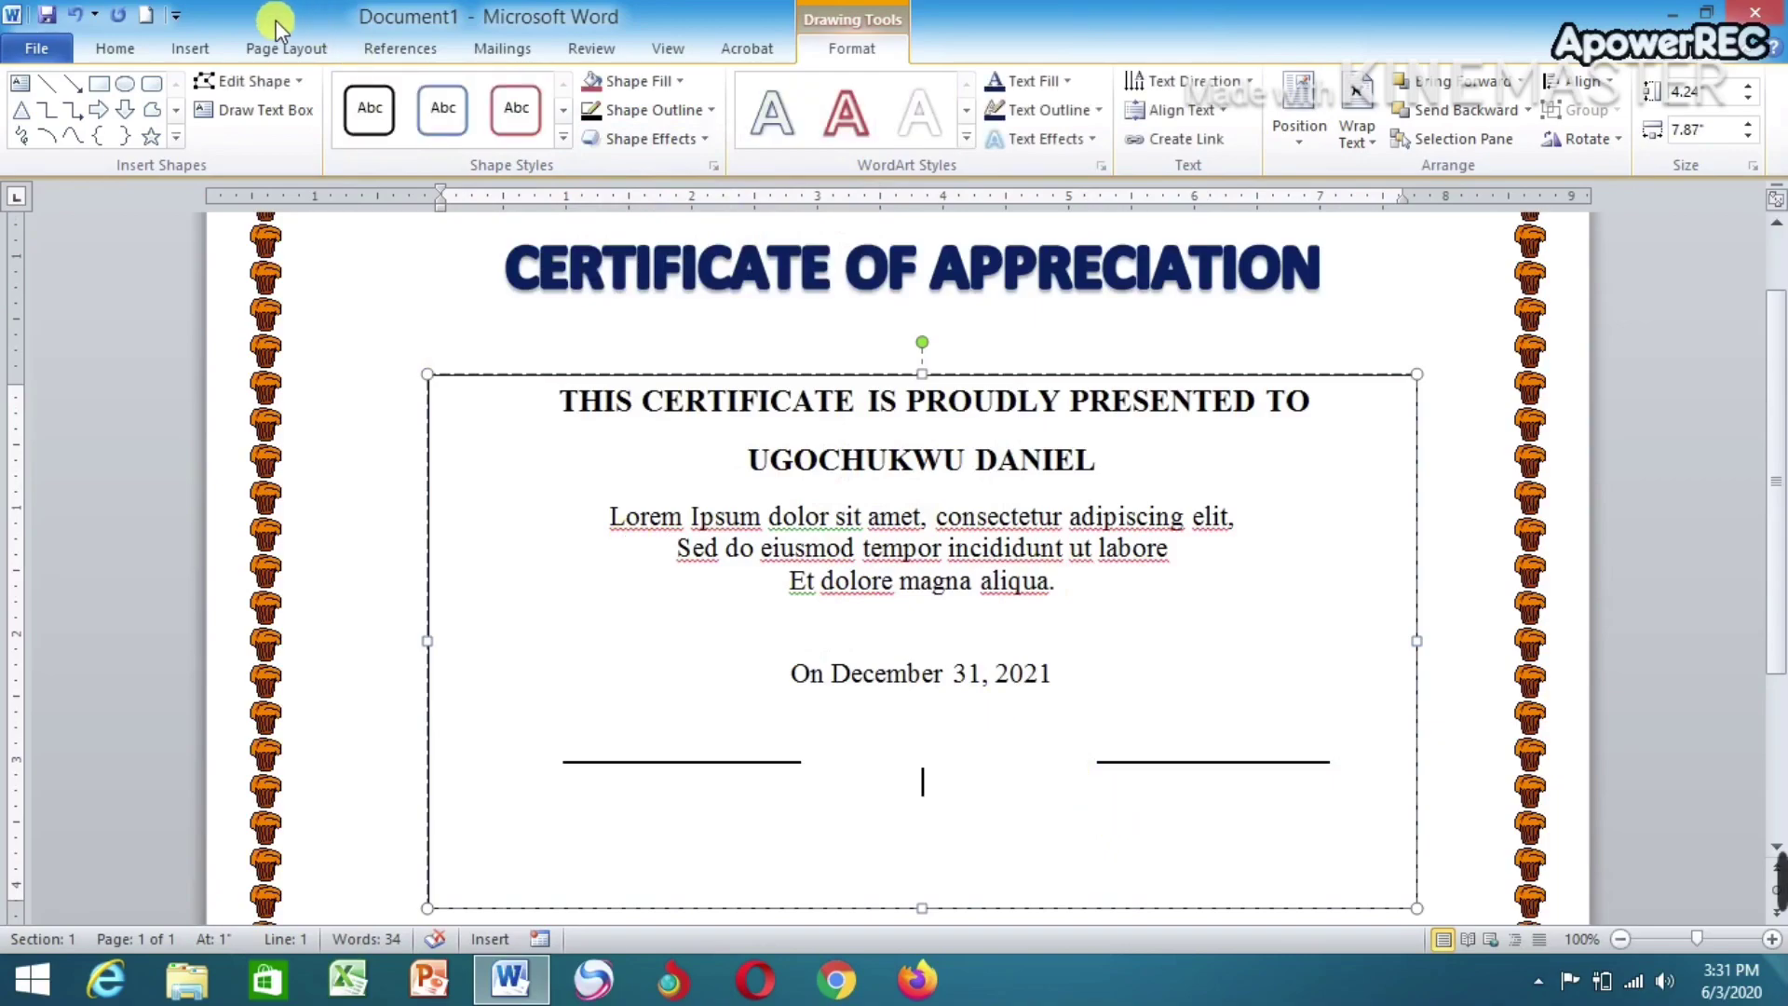
Open the Insert tab's Shapes dropdown to choose another shape for the certificate
click(305, 51)
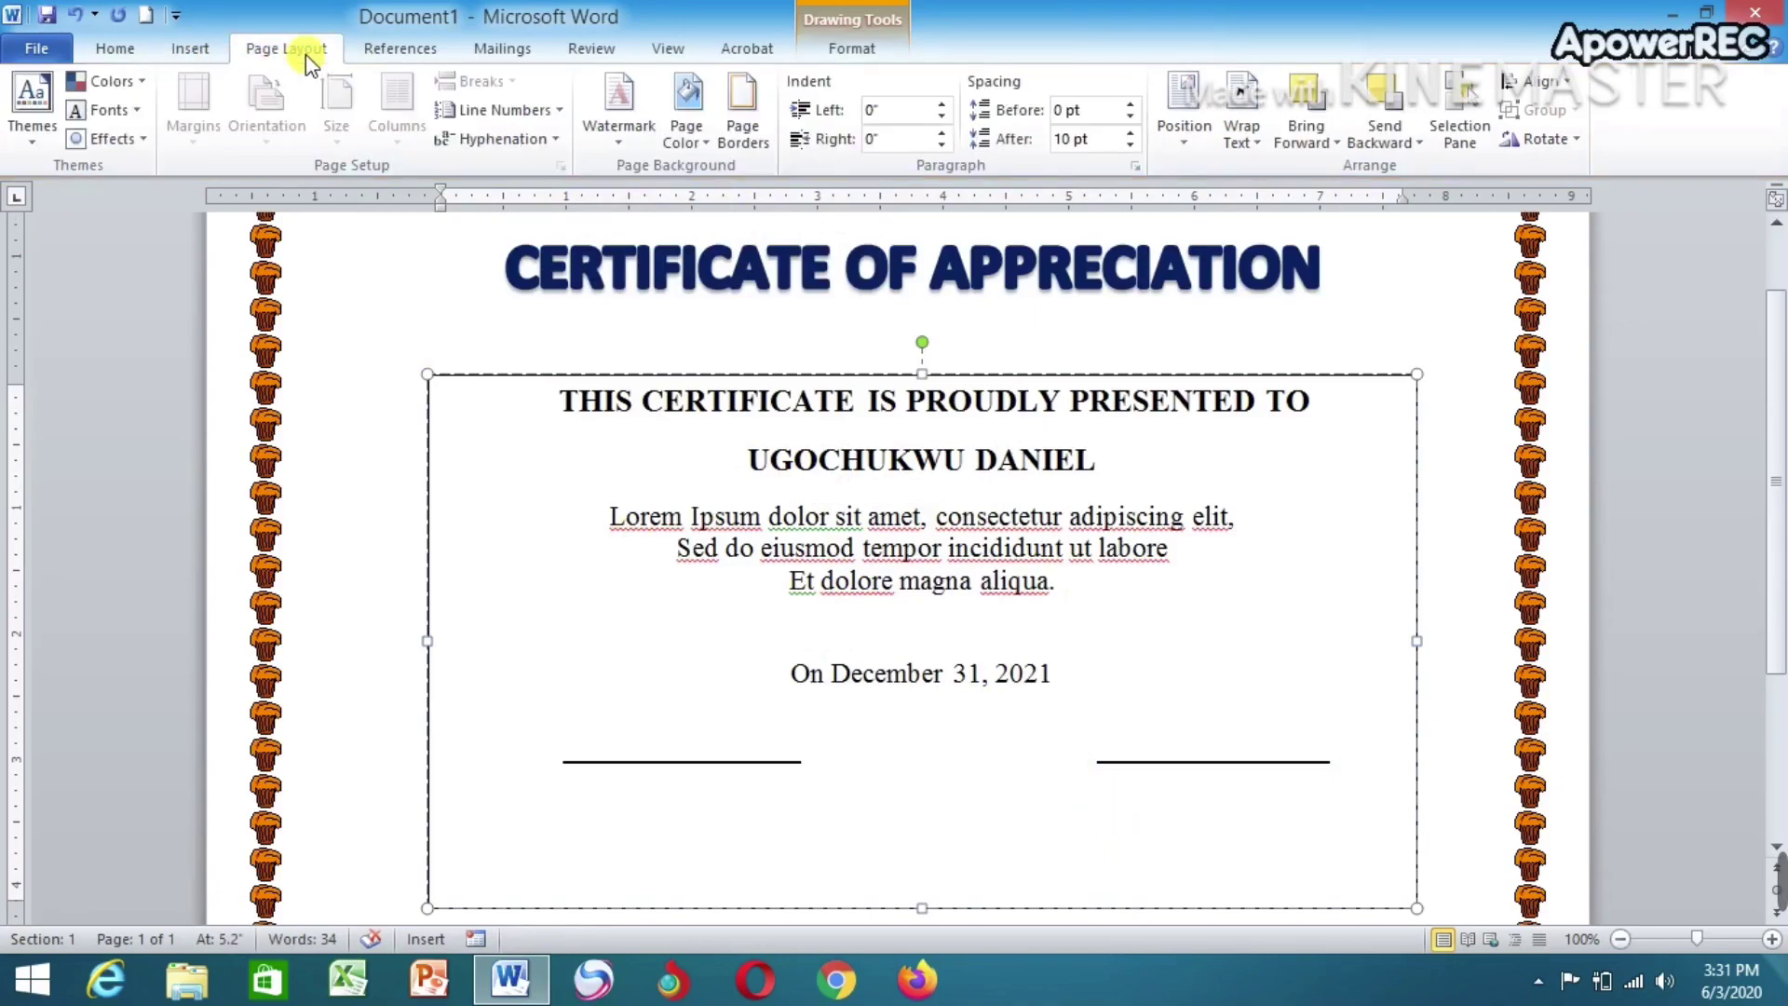
click(192, 51)
click(386, 112)
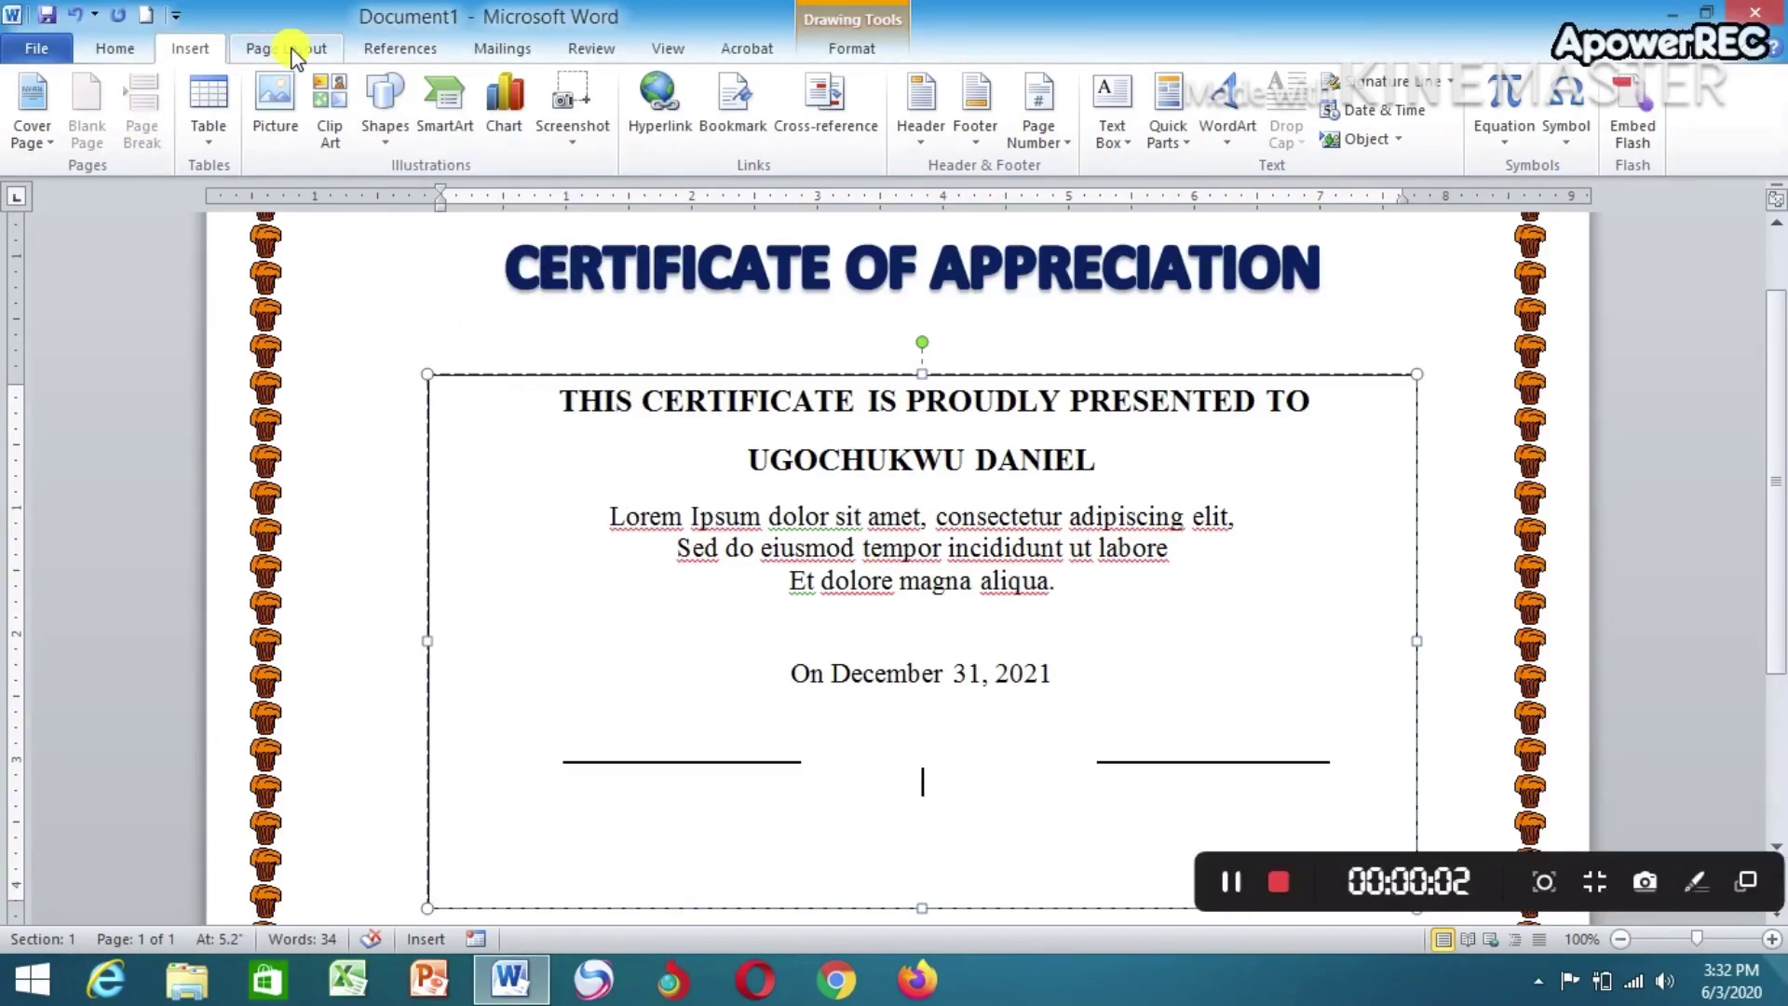
click(386, 145)
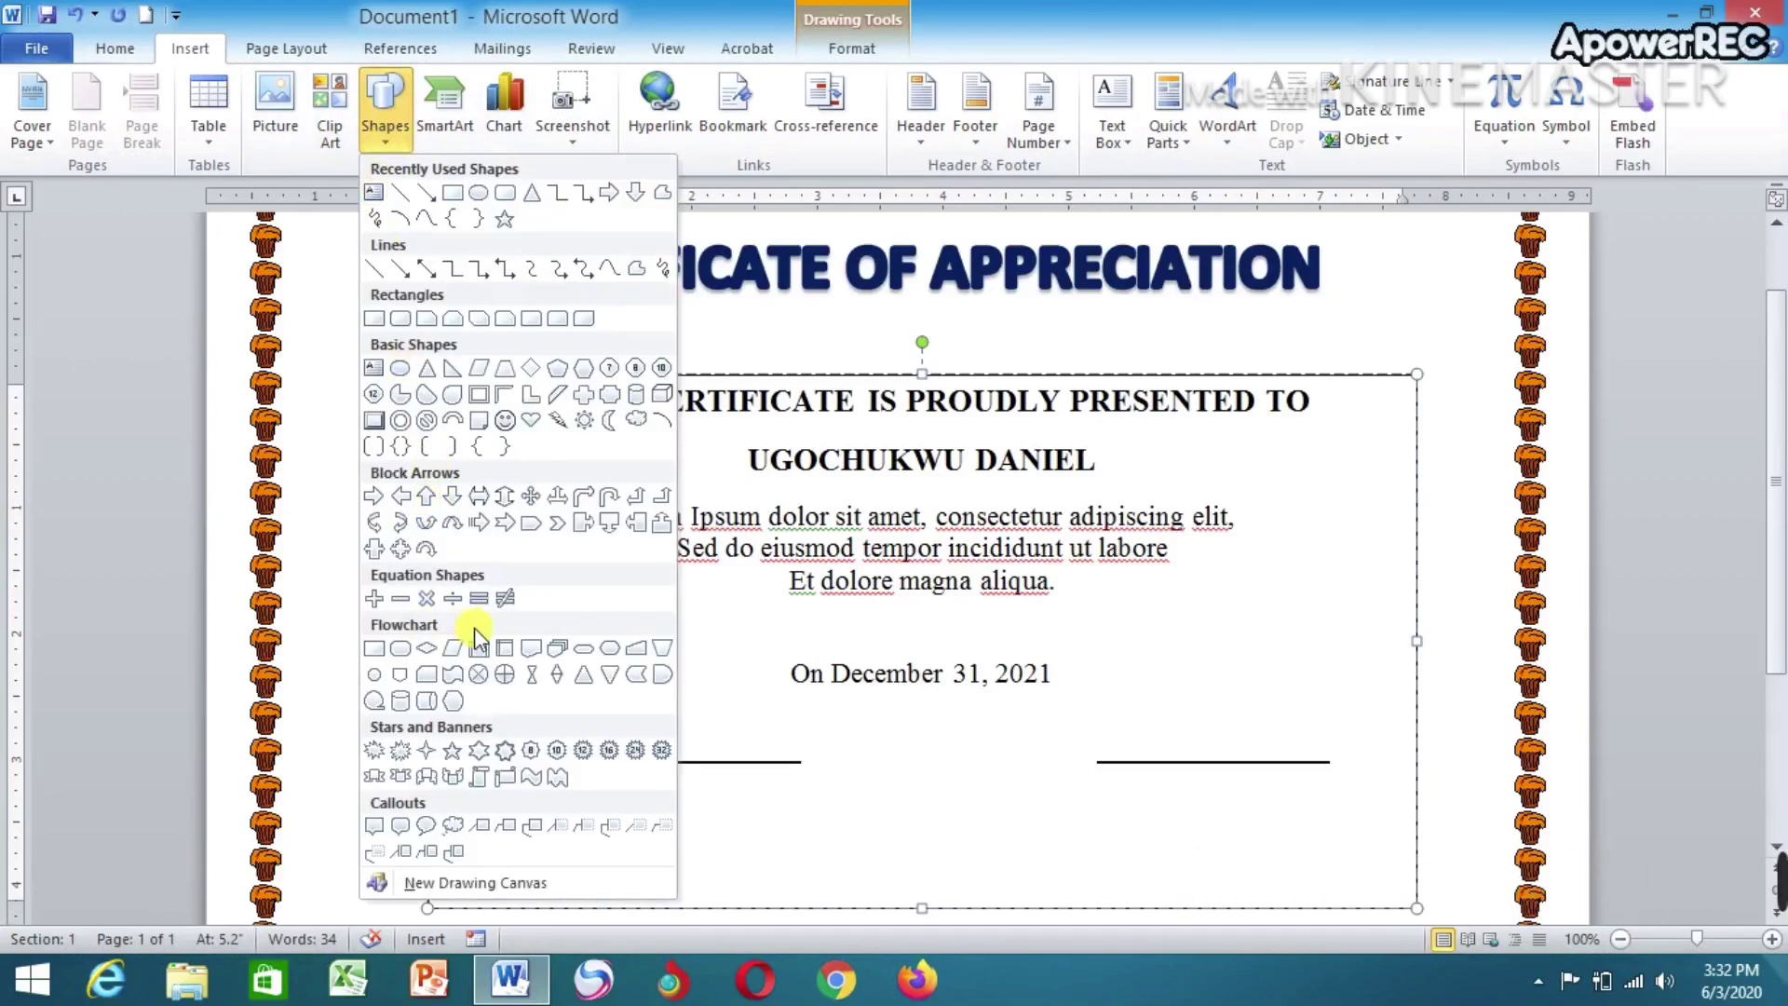
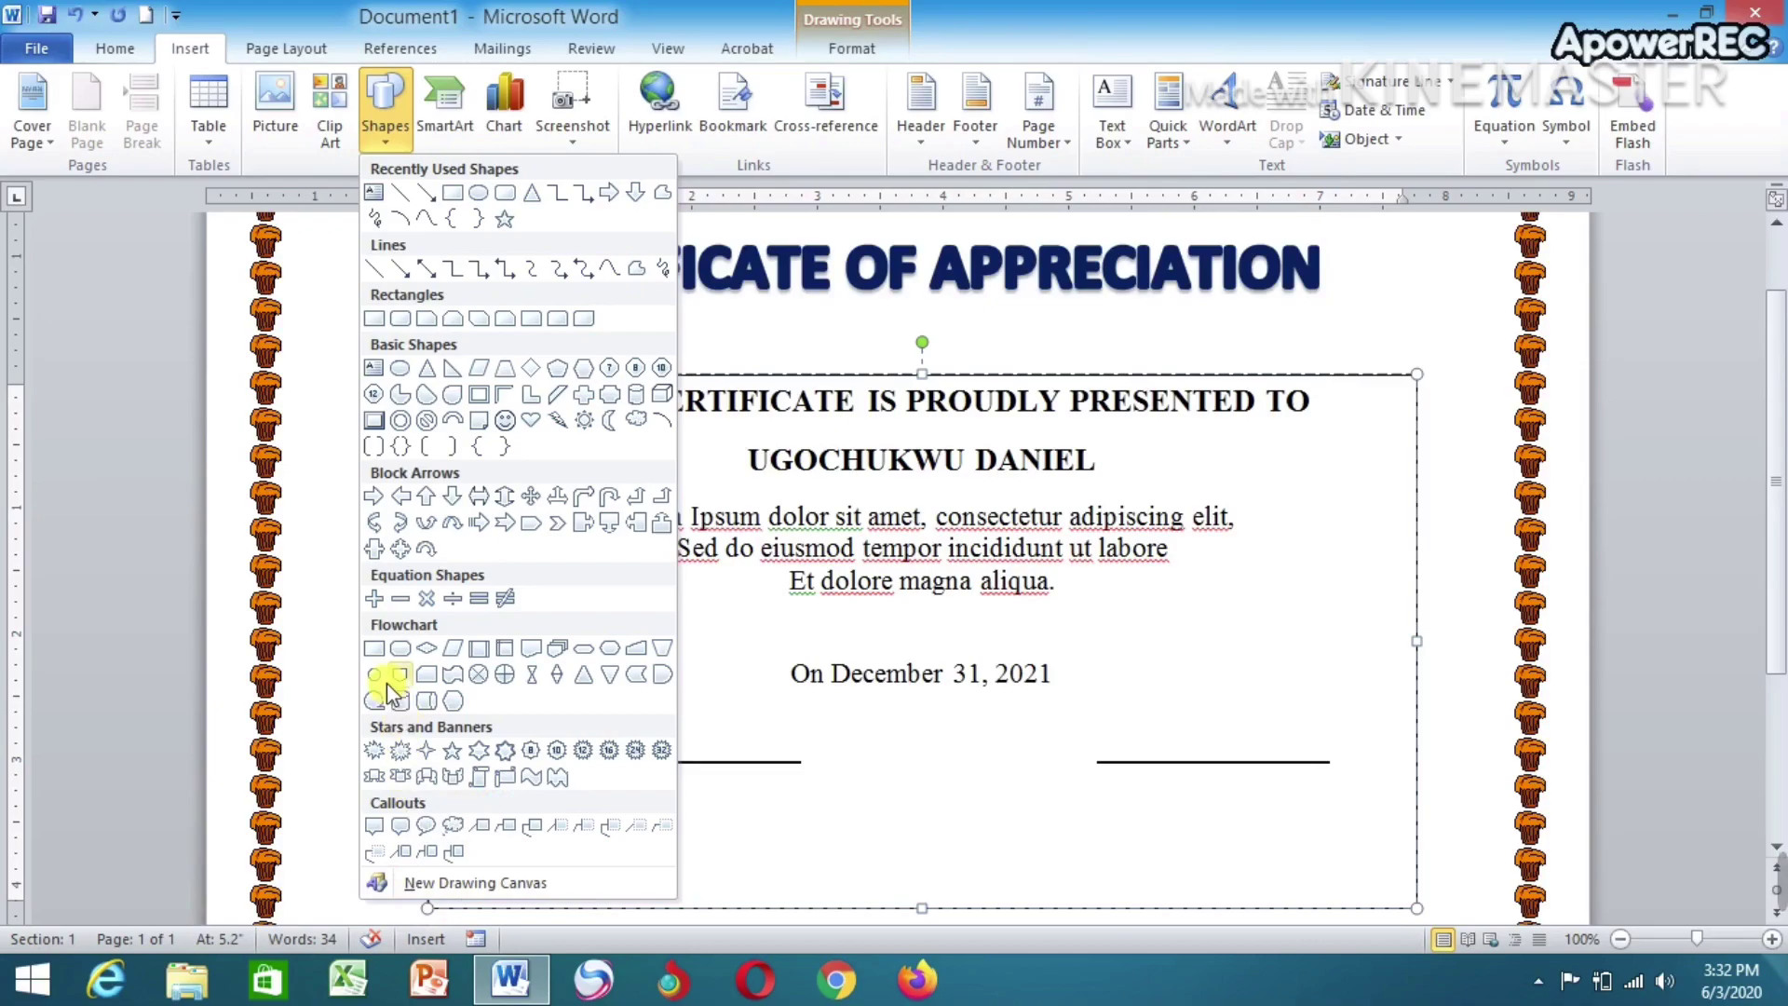
Draw a blue Quad Arrow Callout emblem between the two signature lines and nudge it into place
click(400, 548)
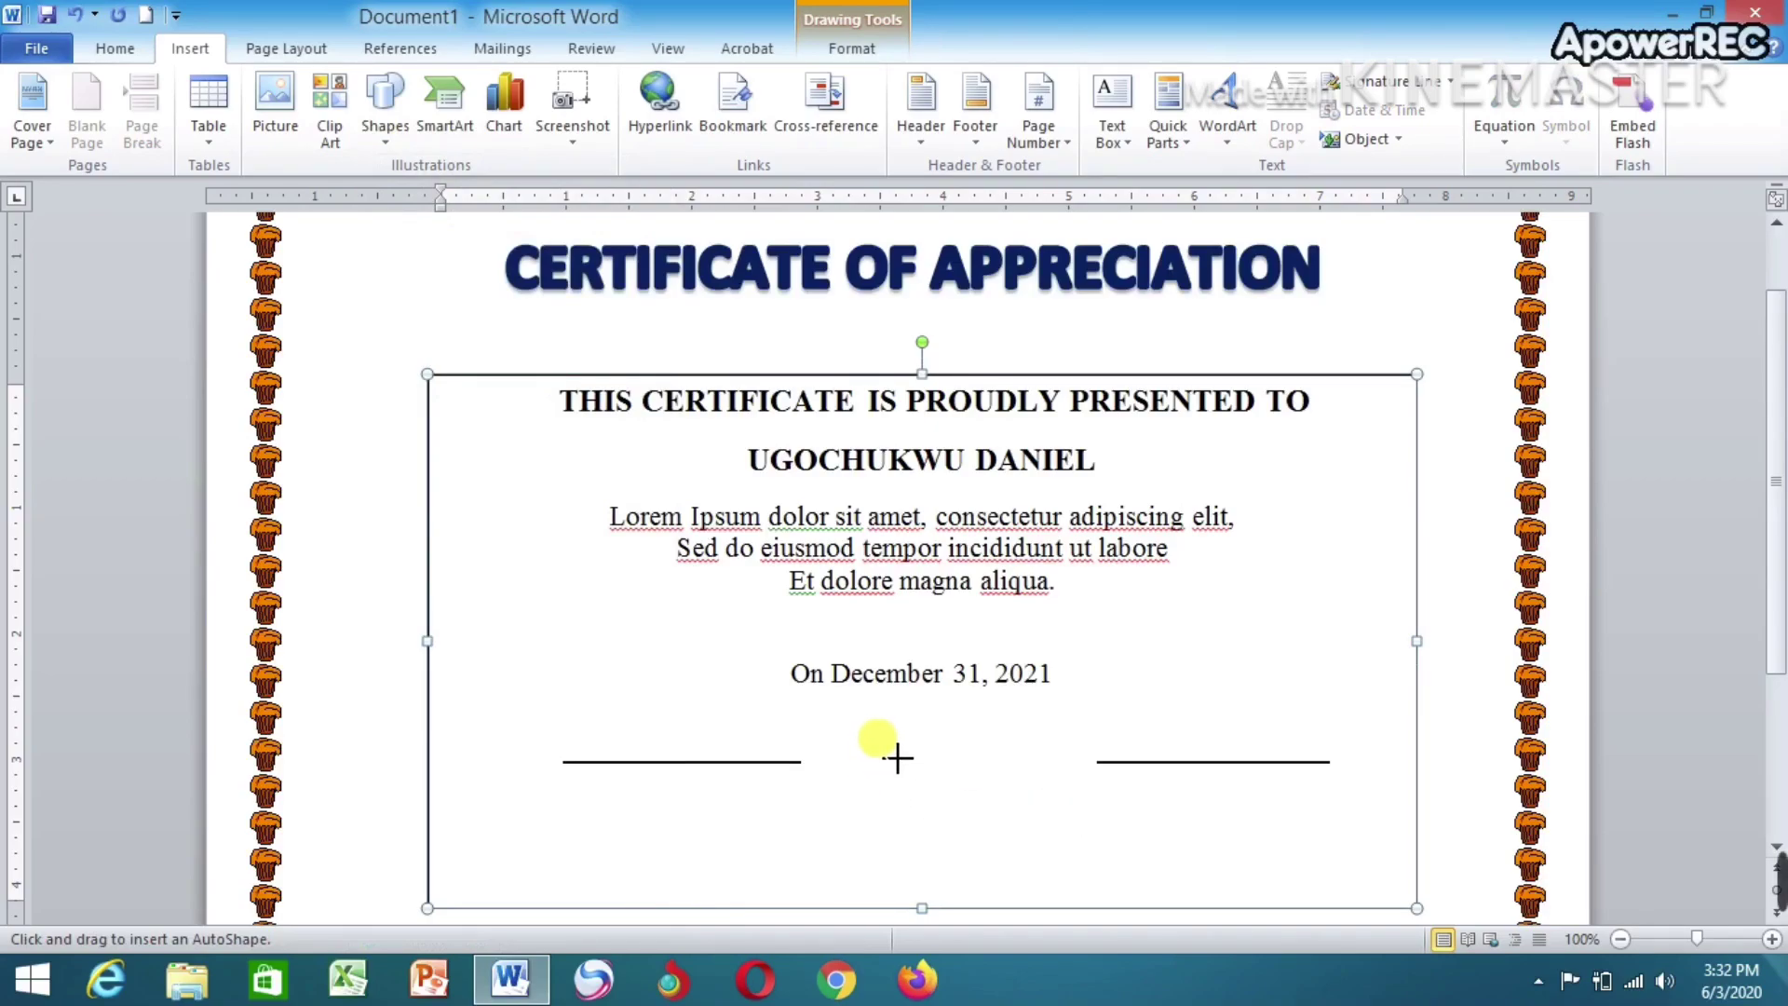
drag(879, 738, 1023, 864)
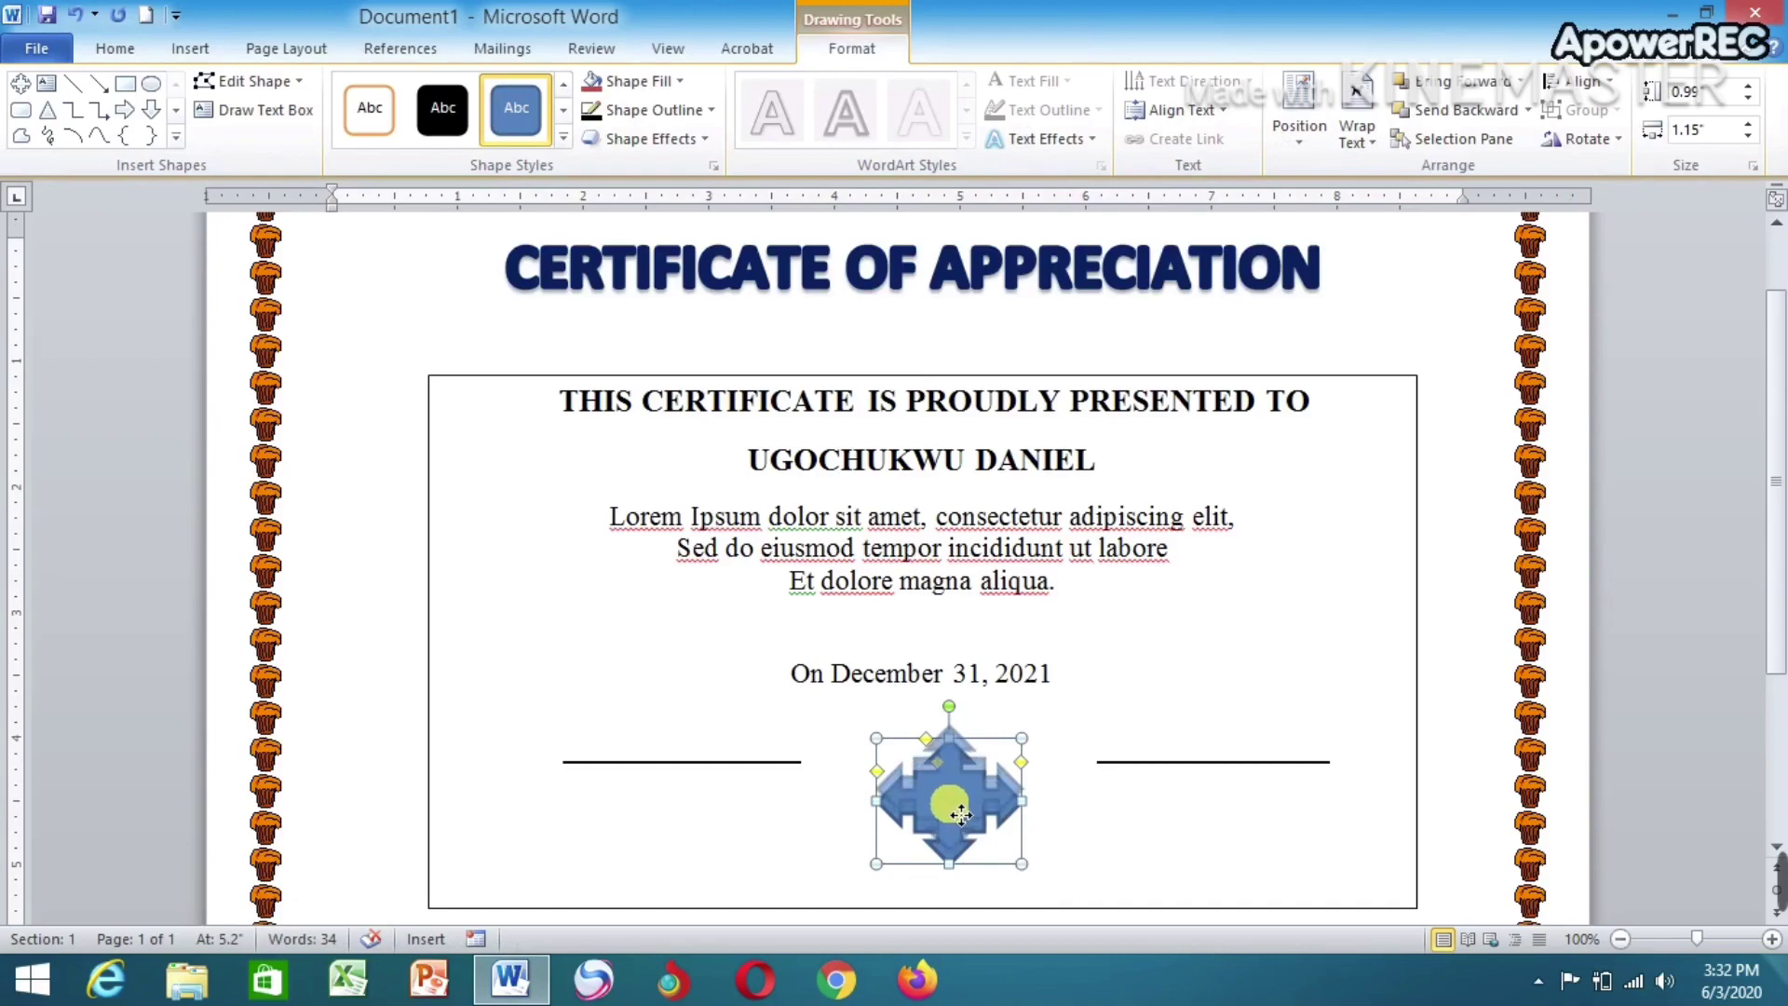
drag(960, 815, 953, 812)
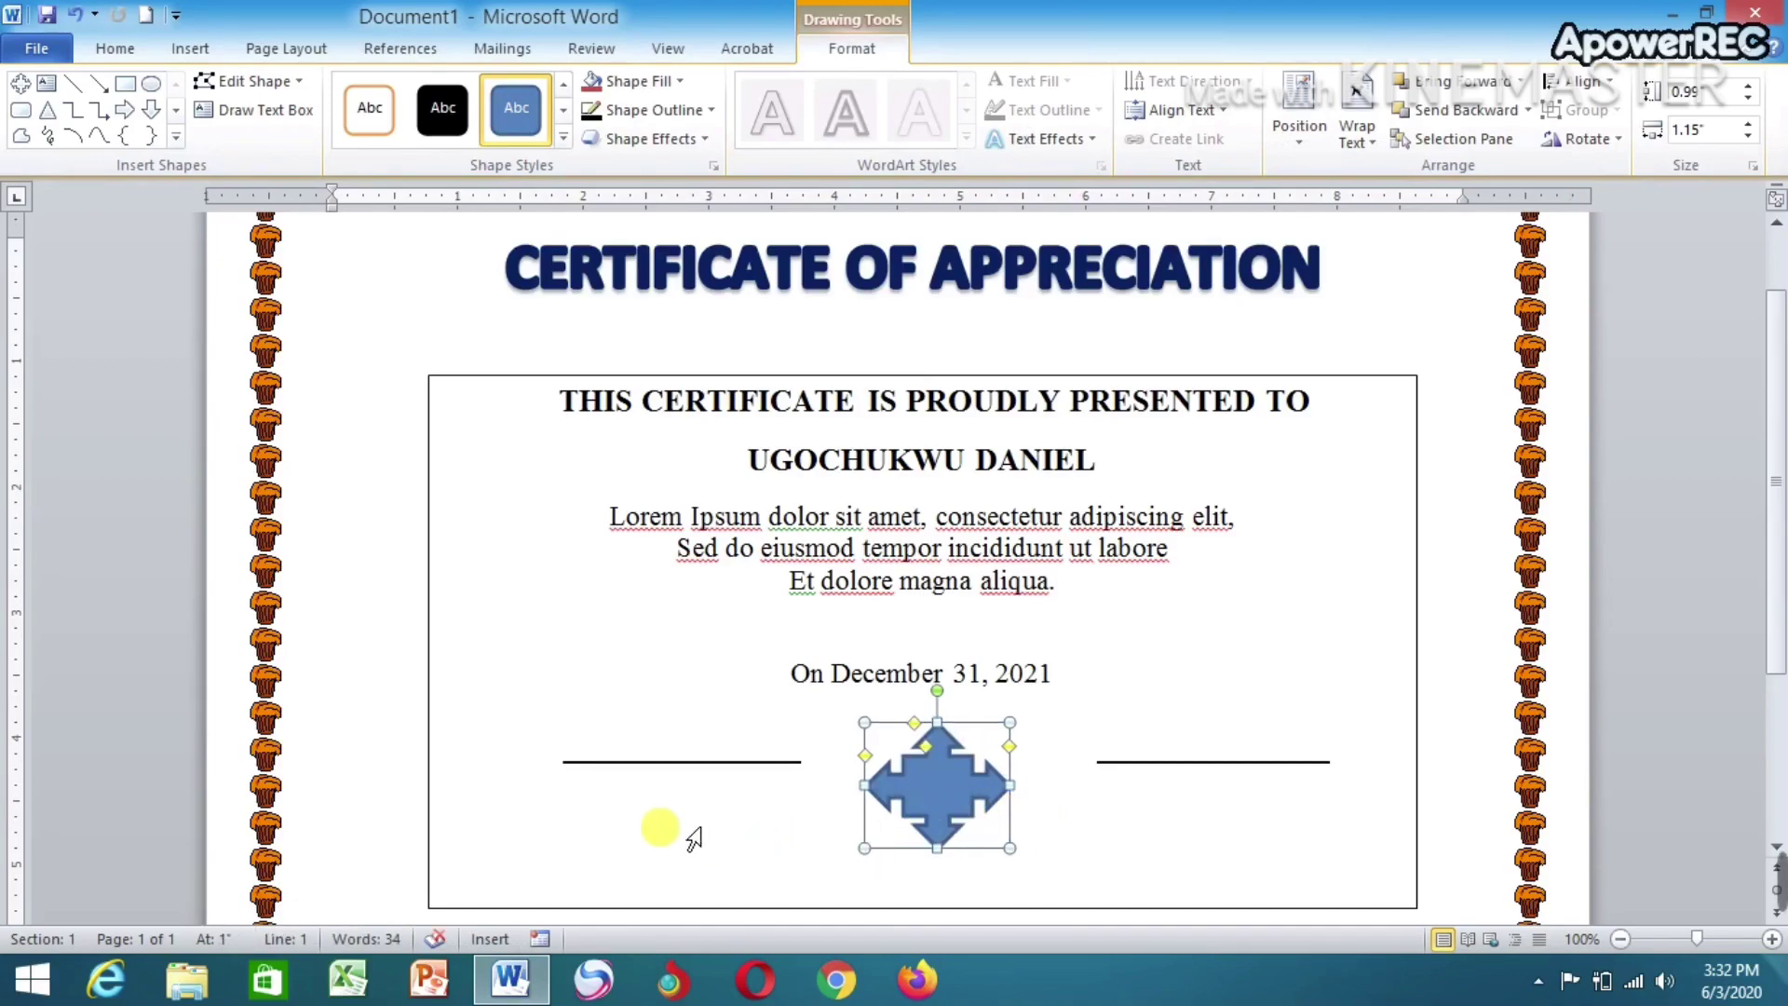
Type SIGNATURE in the text box under the left line and indent it to centre it
click(1366, 762)
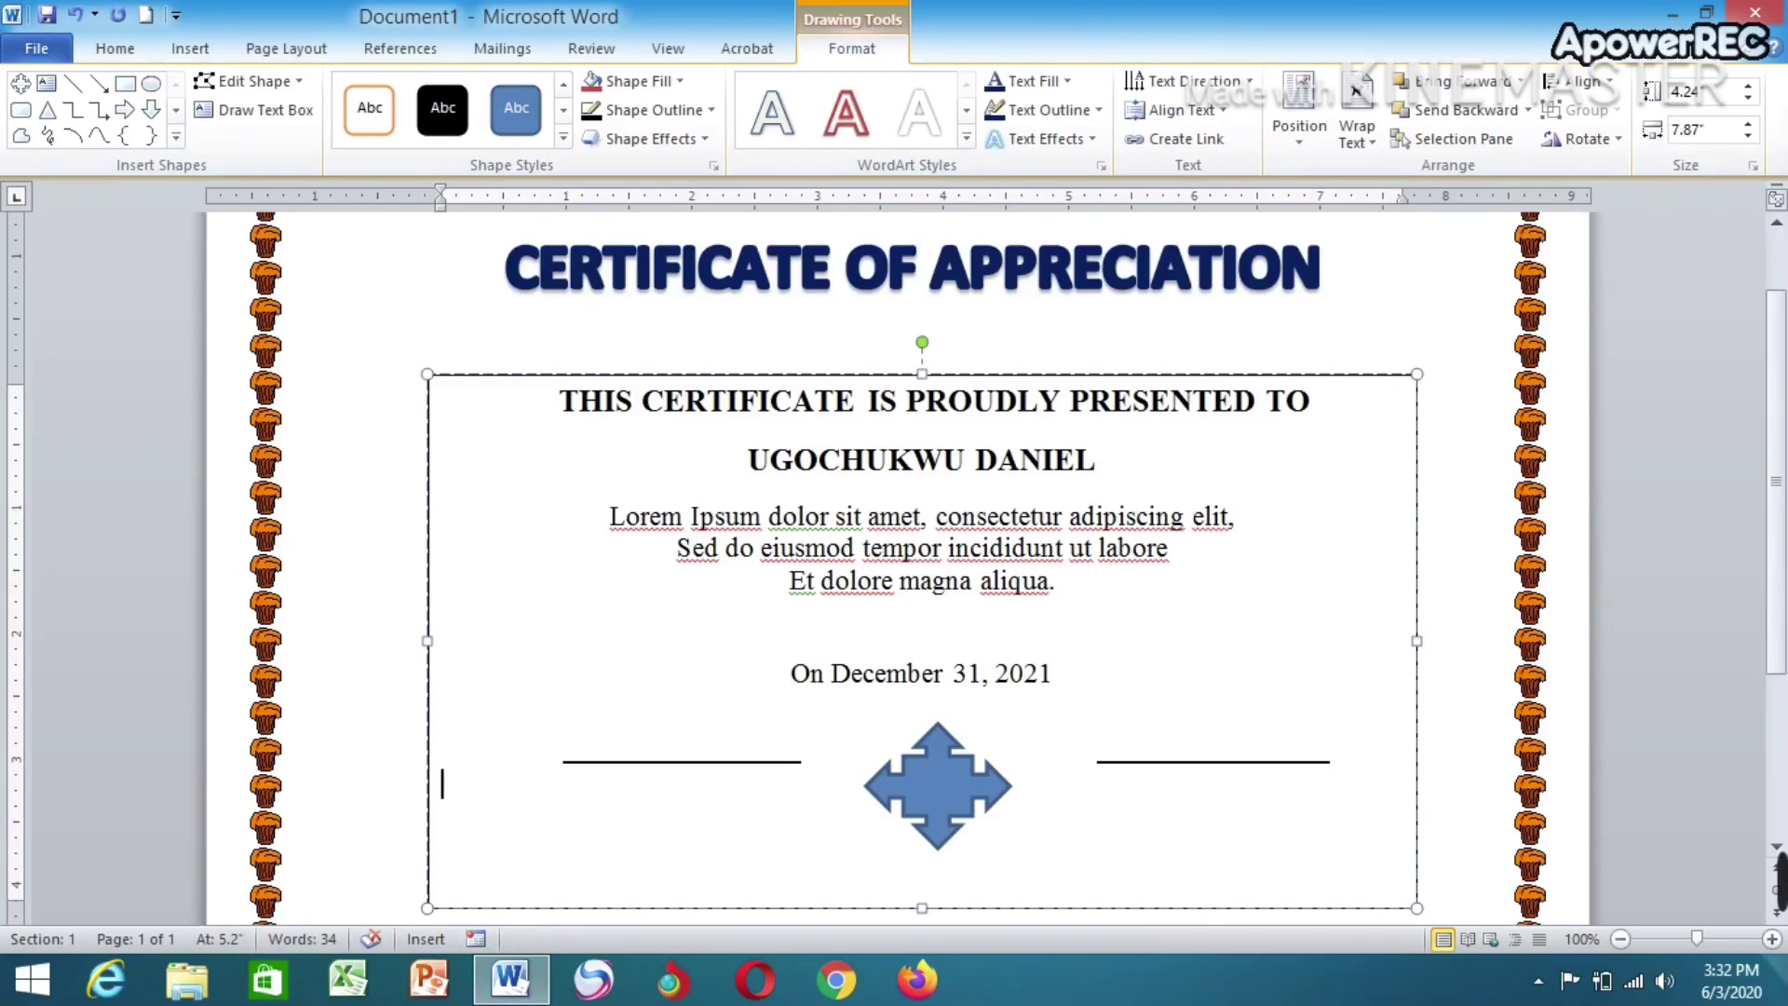
text(S)
text(I)
text(GG)
key(BackSpace)
text(NA)
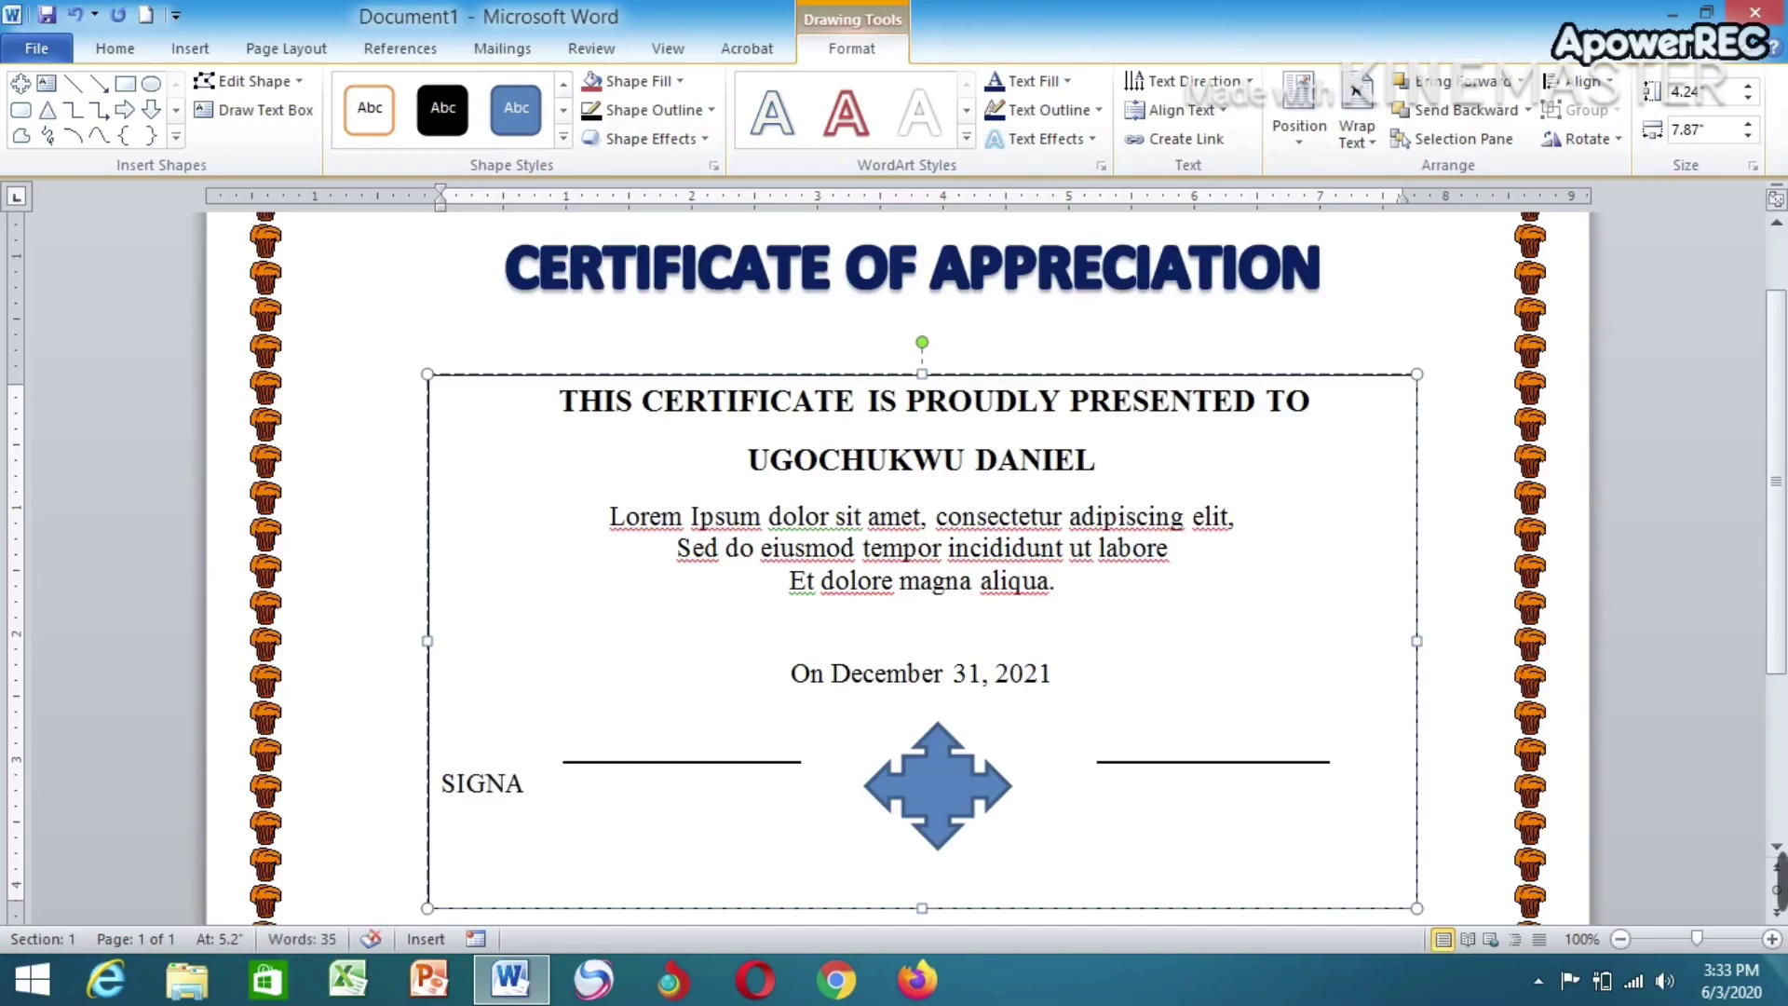
text(TURE)
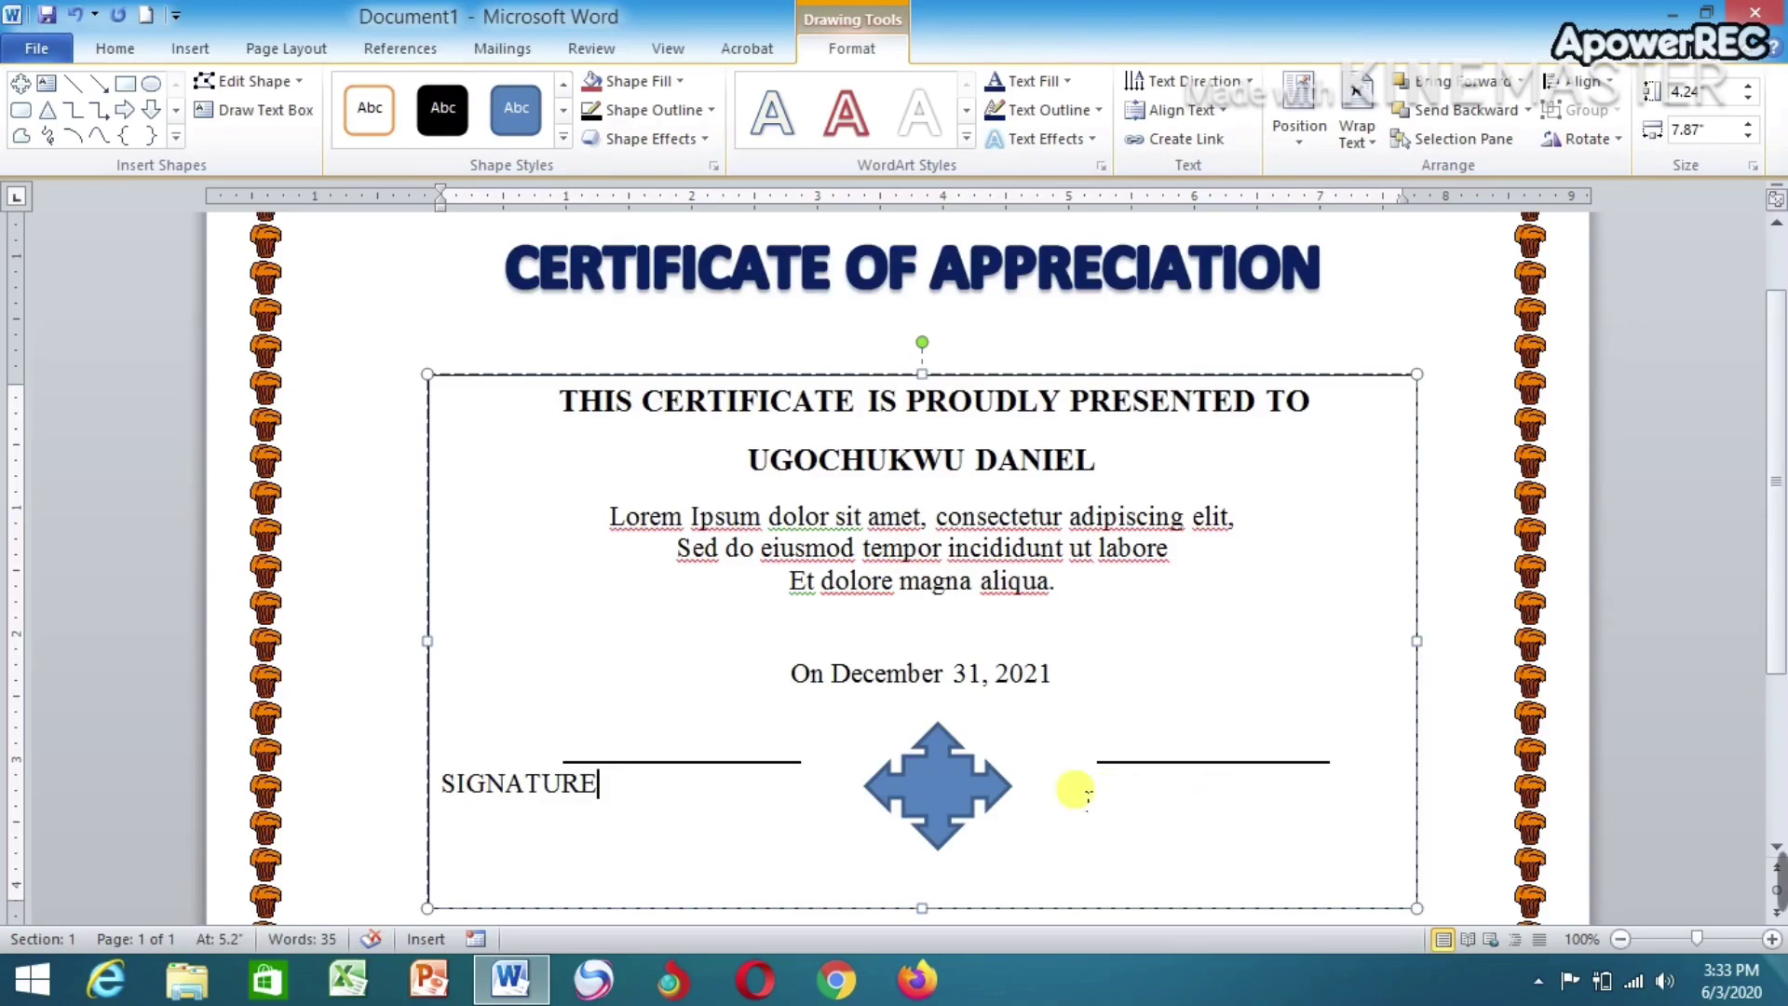
click(446, 785)
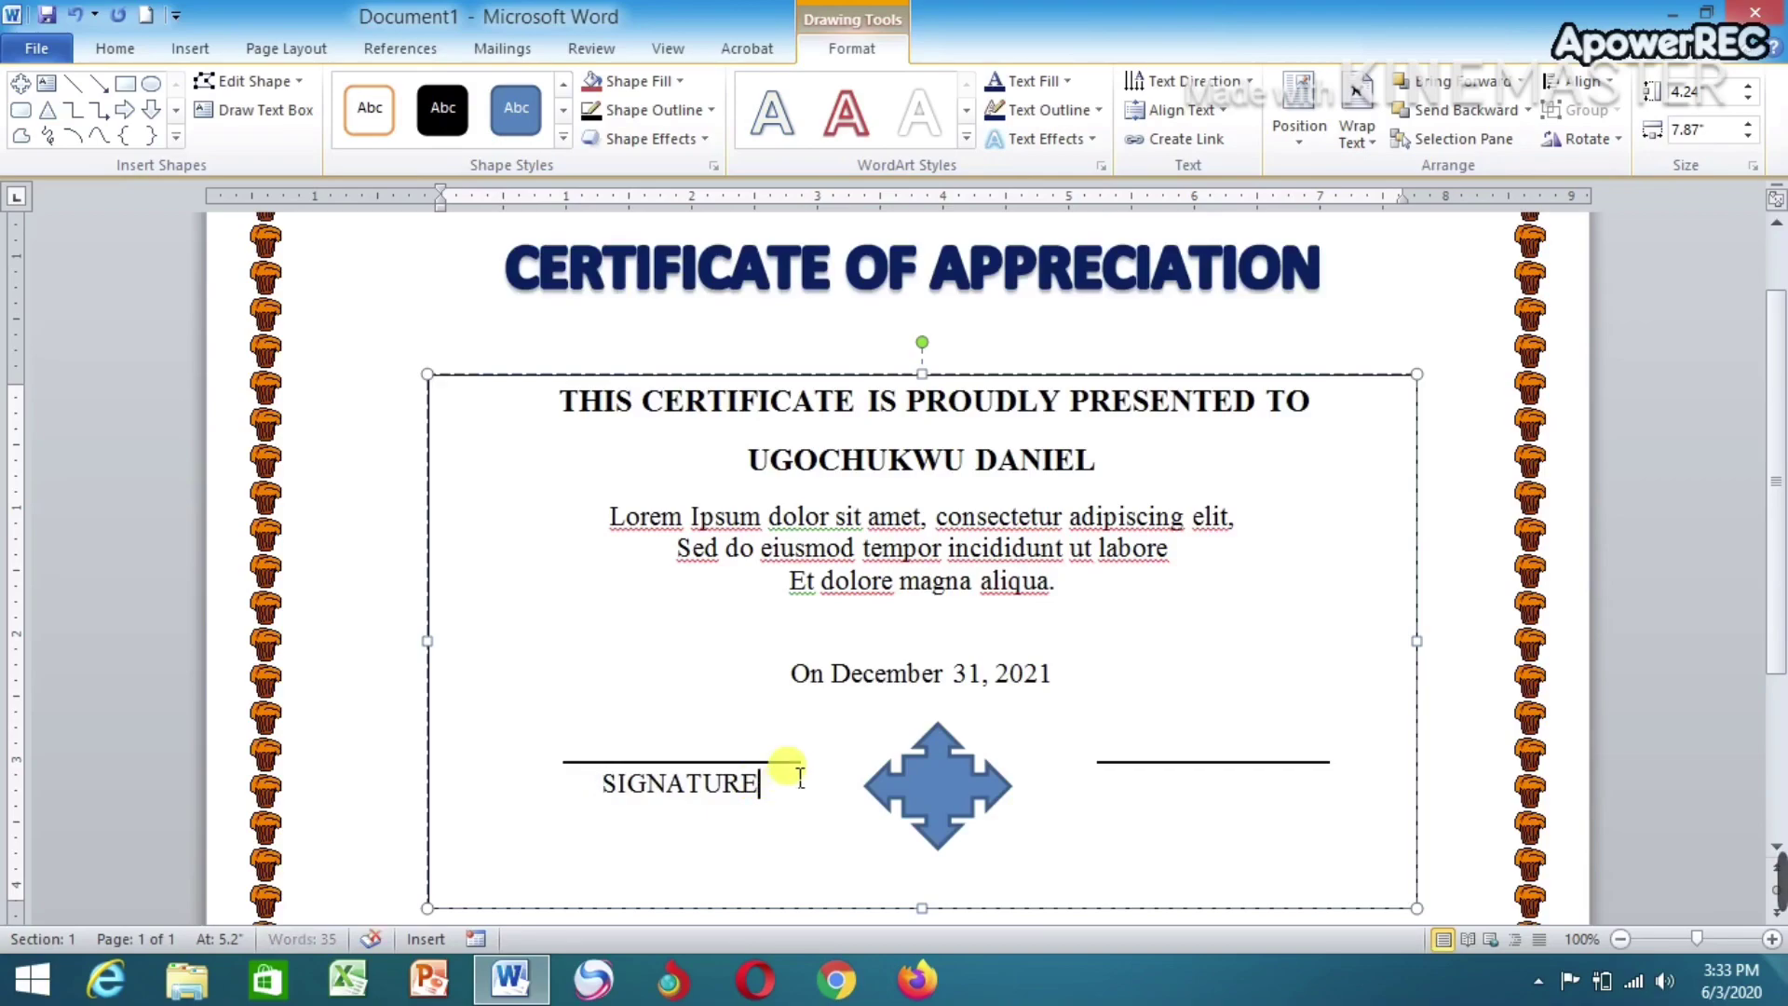
click(443, 837)
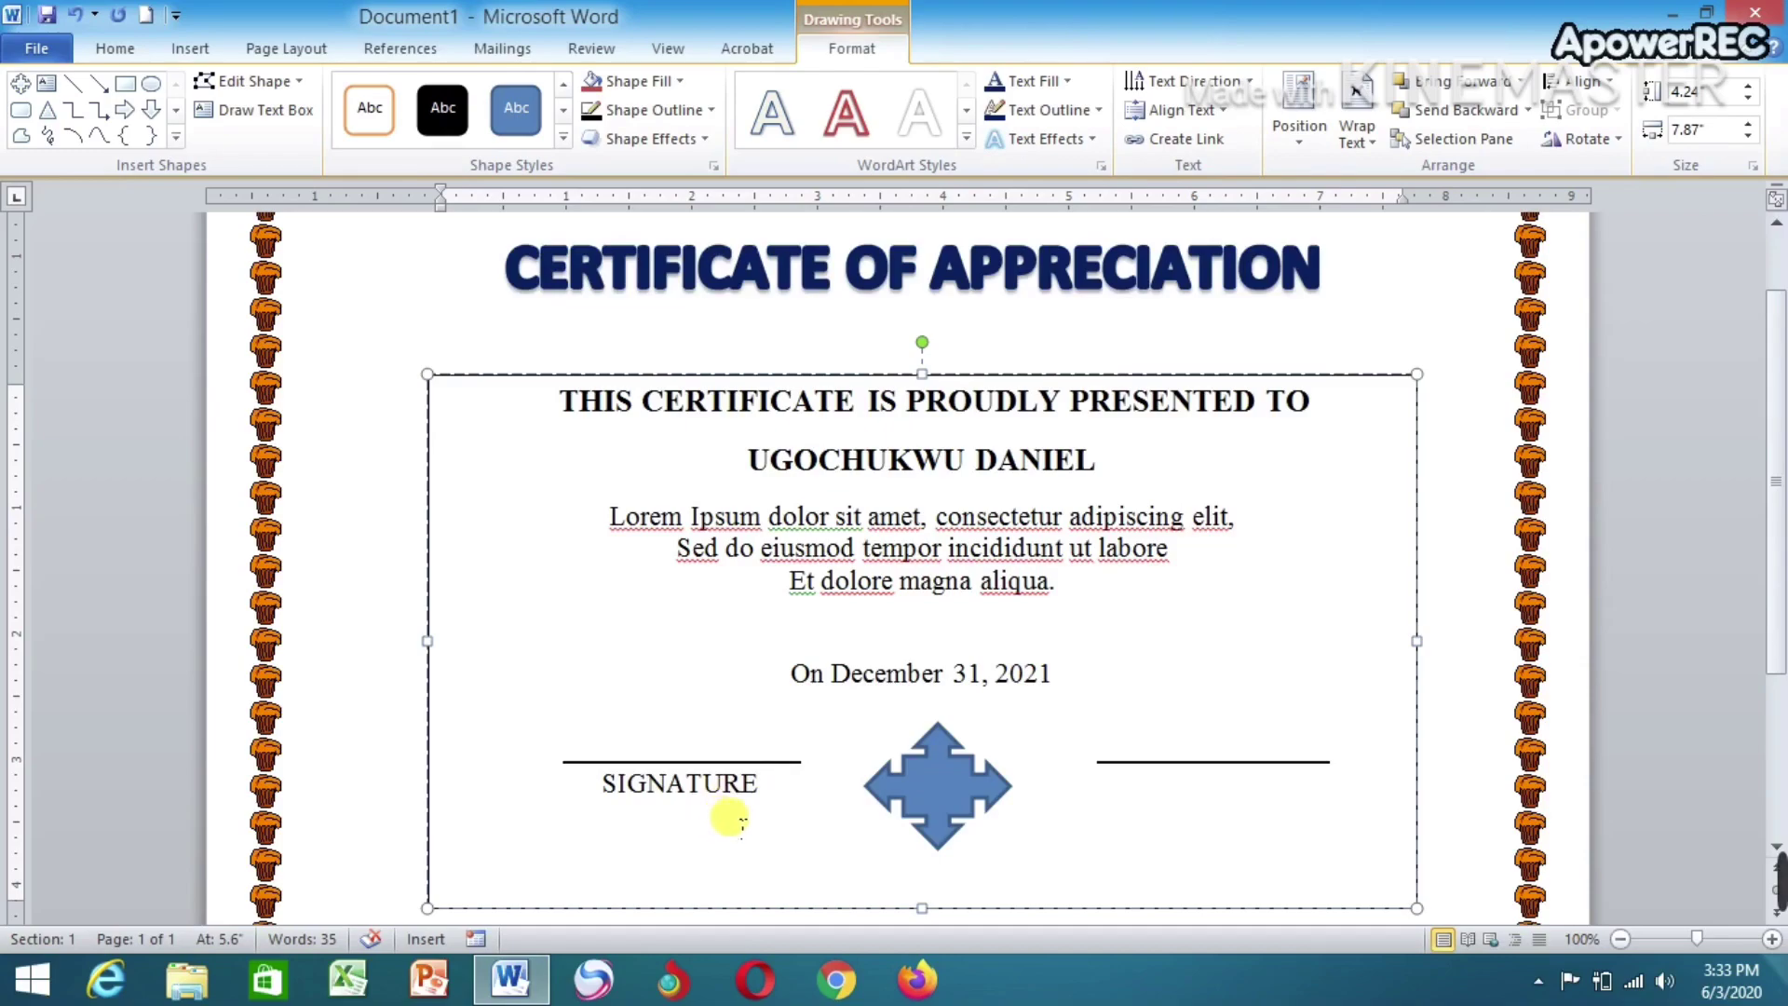
Remove the stray letters mistakenly typed after SIGNATURE
text(N)
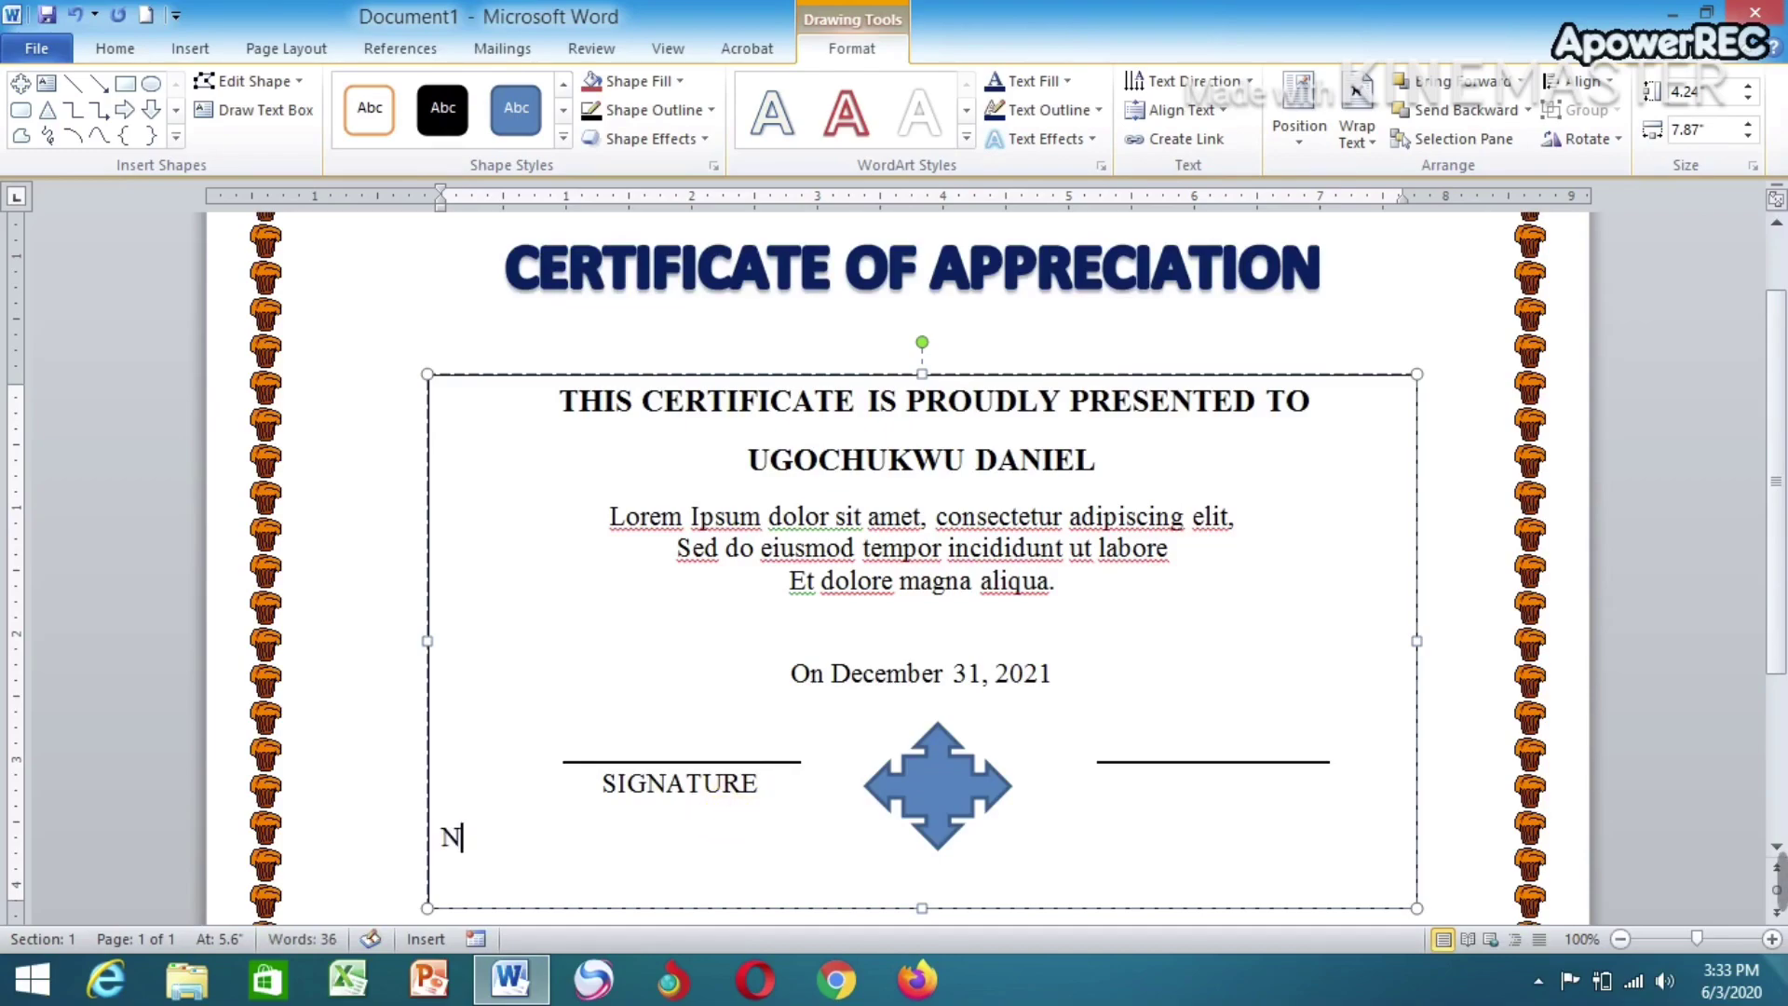
text(A)
key(BackSpace)
text(ame)
key(BackSpace)
key(BackSpace)
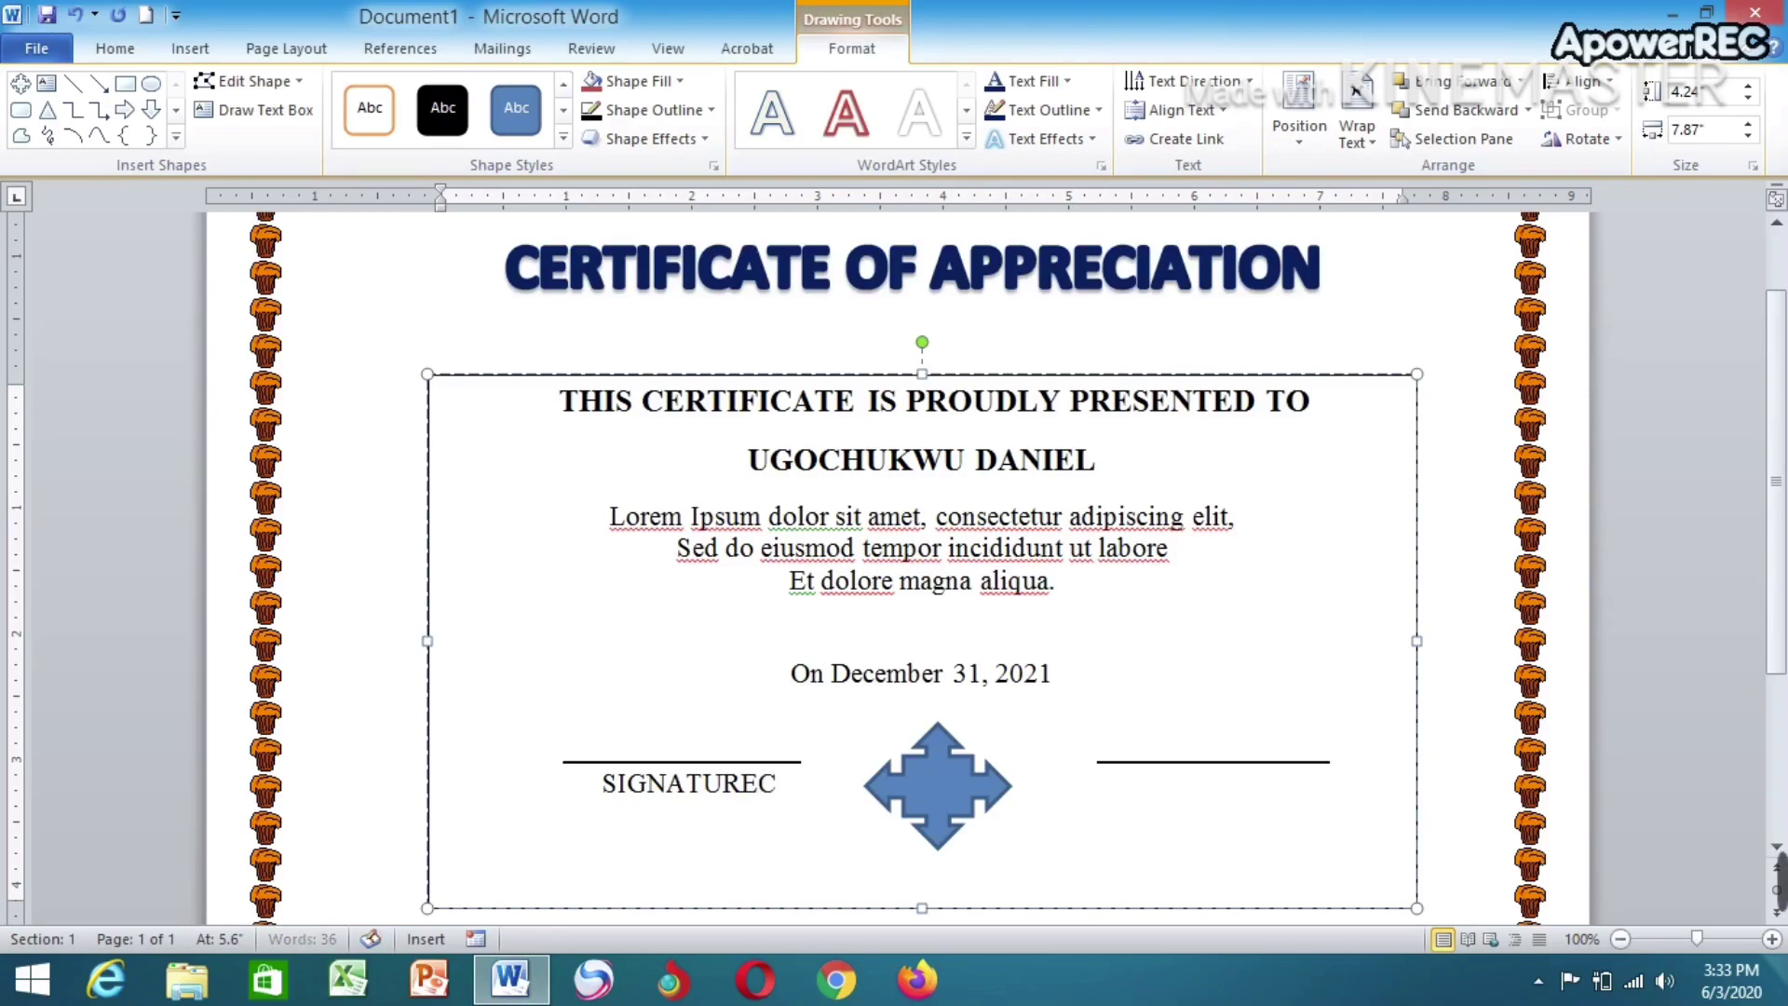
text(h)
key(BackSpace)
Add Chairman on a new line, indented with two tabs under SIGNATURE
key(Return)
text(C)
text(hairman)
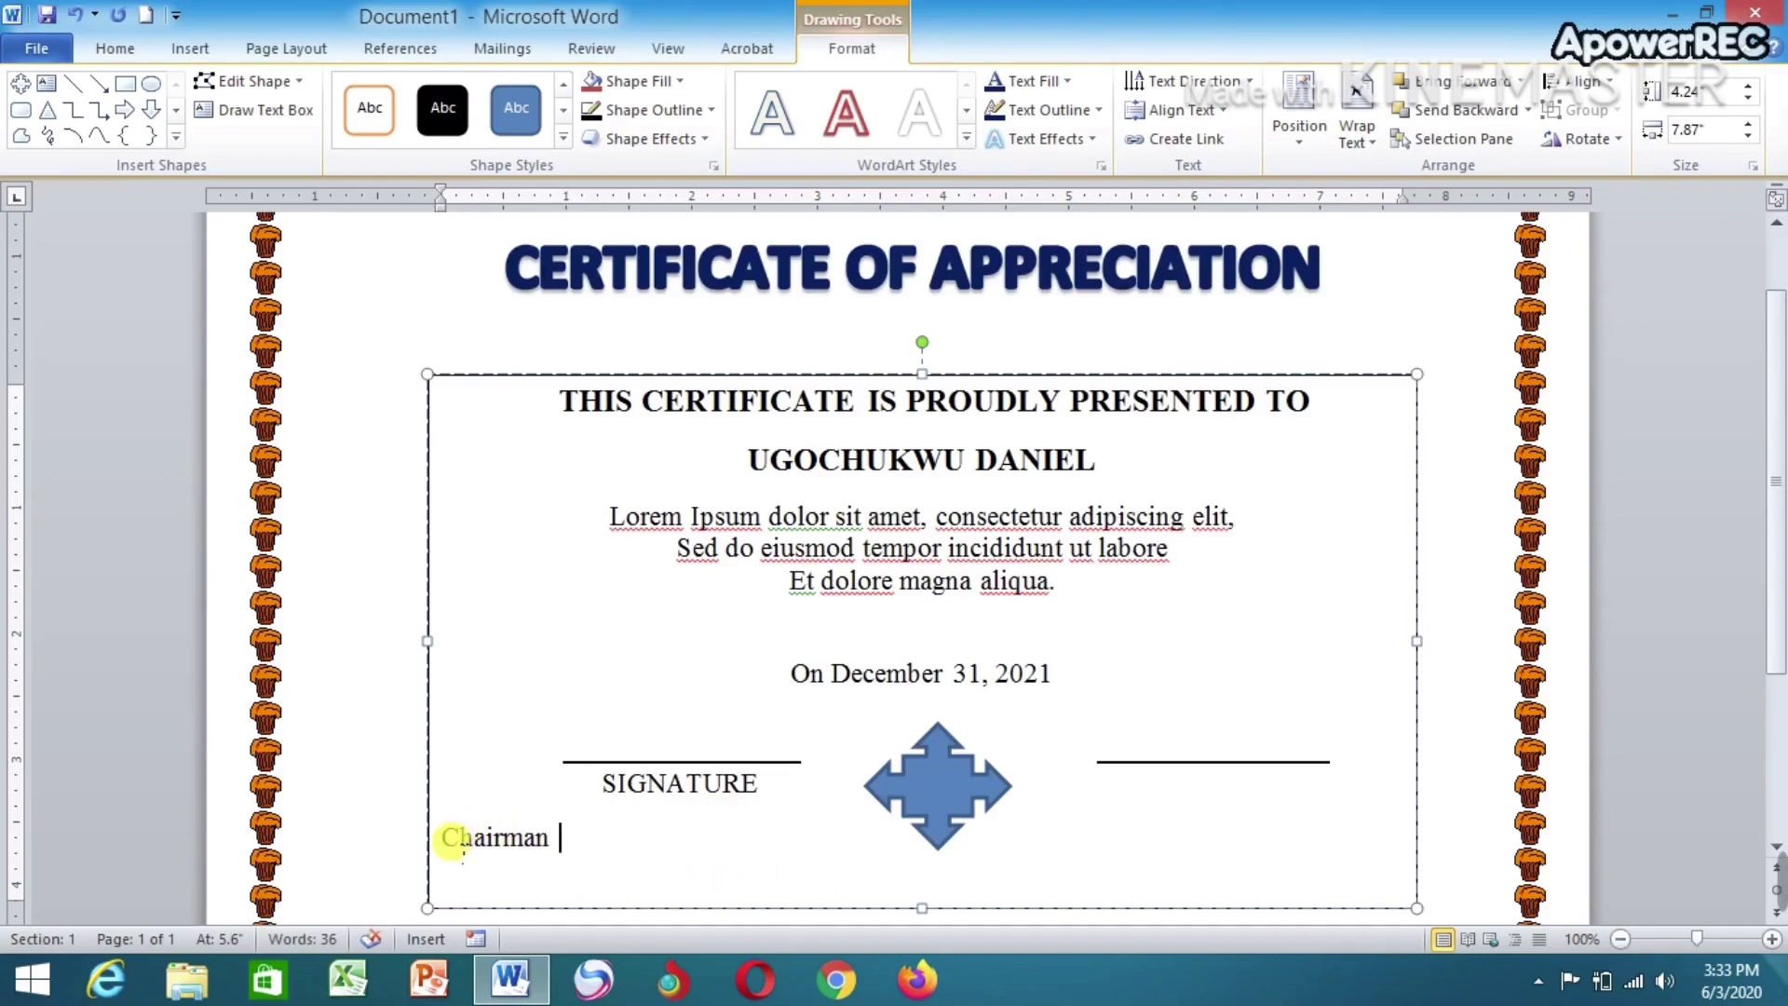
click(444, 839)
key(Tab)
key(Tab)
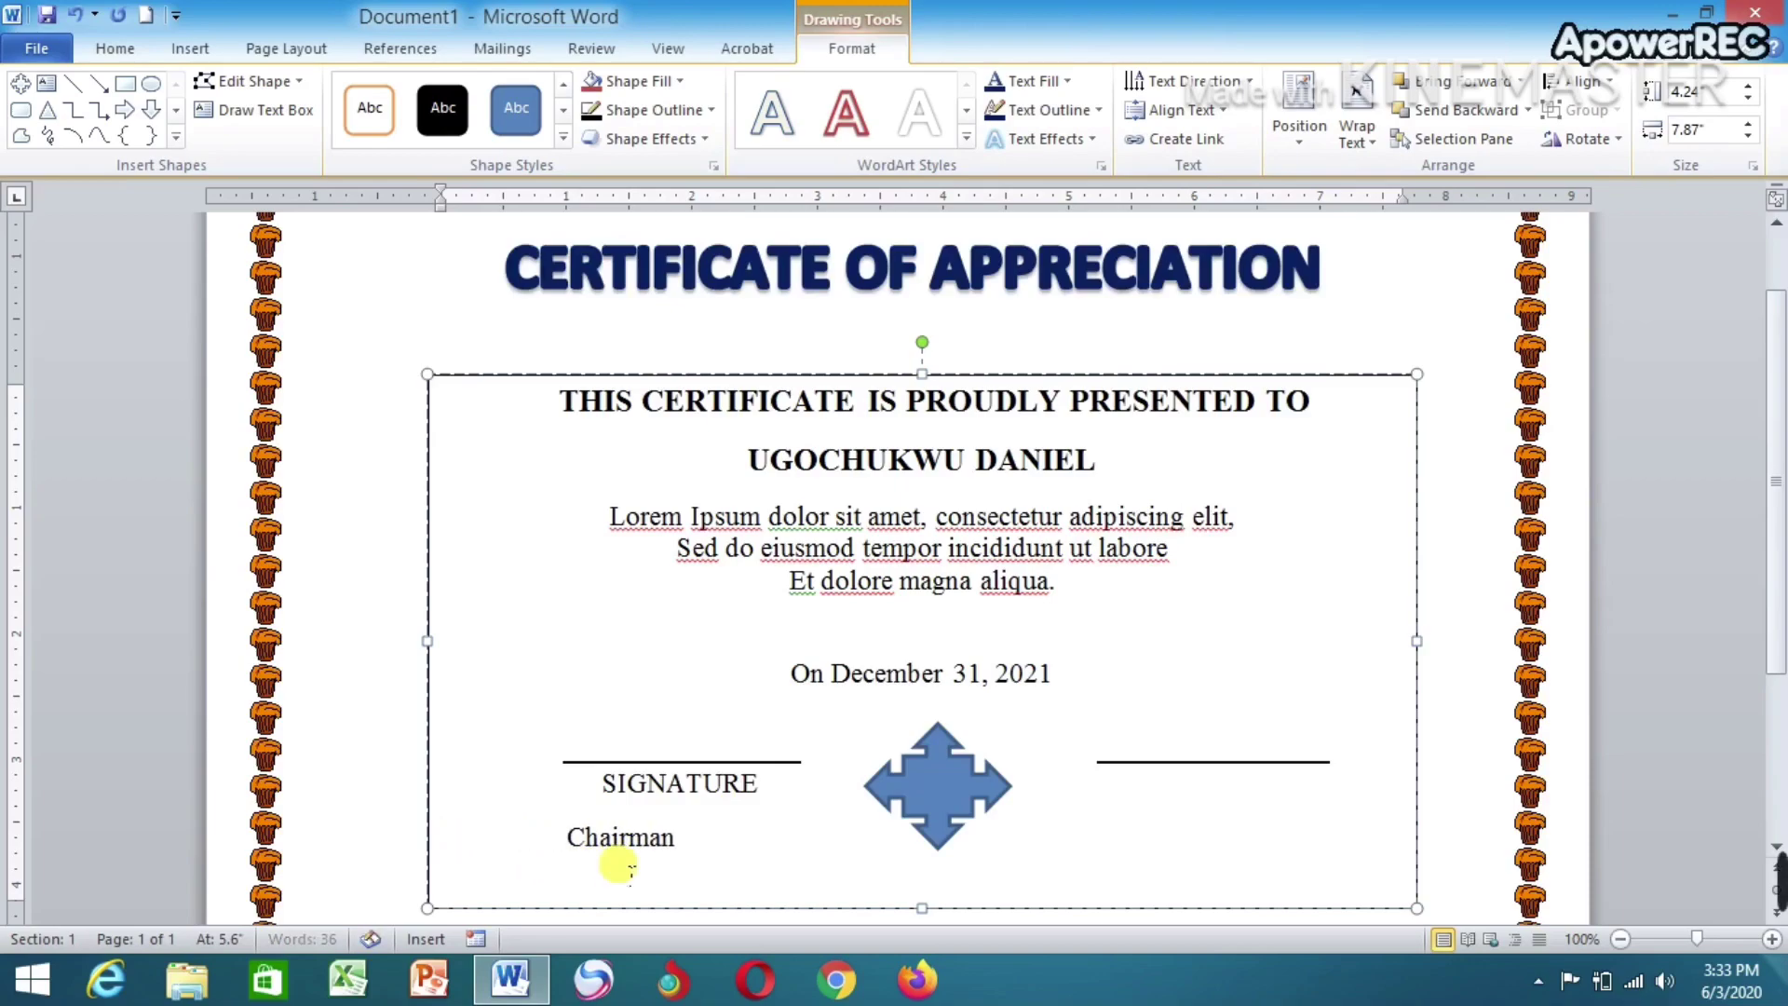
key(Tab)
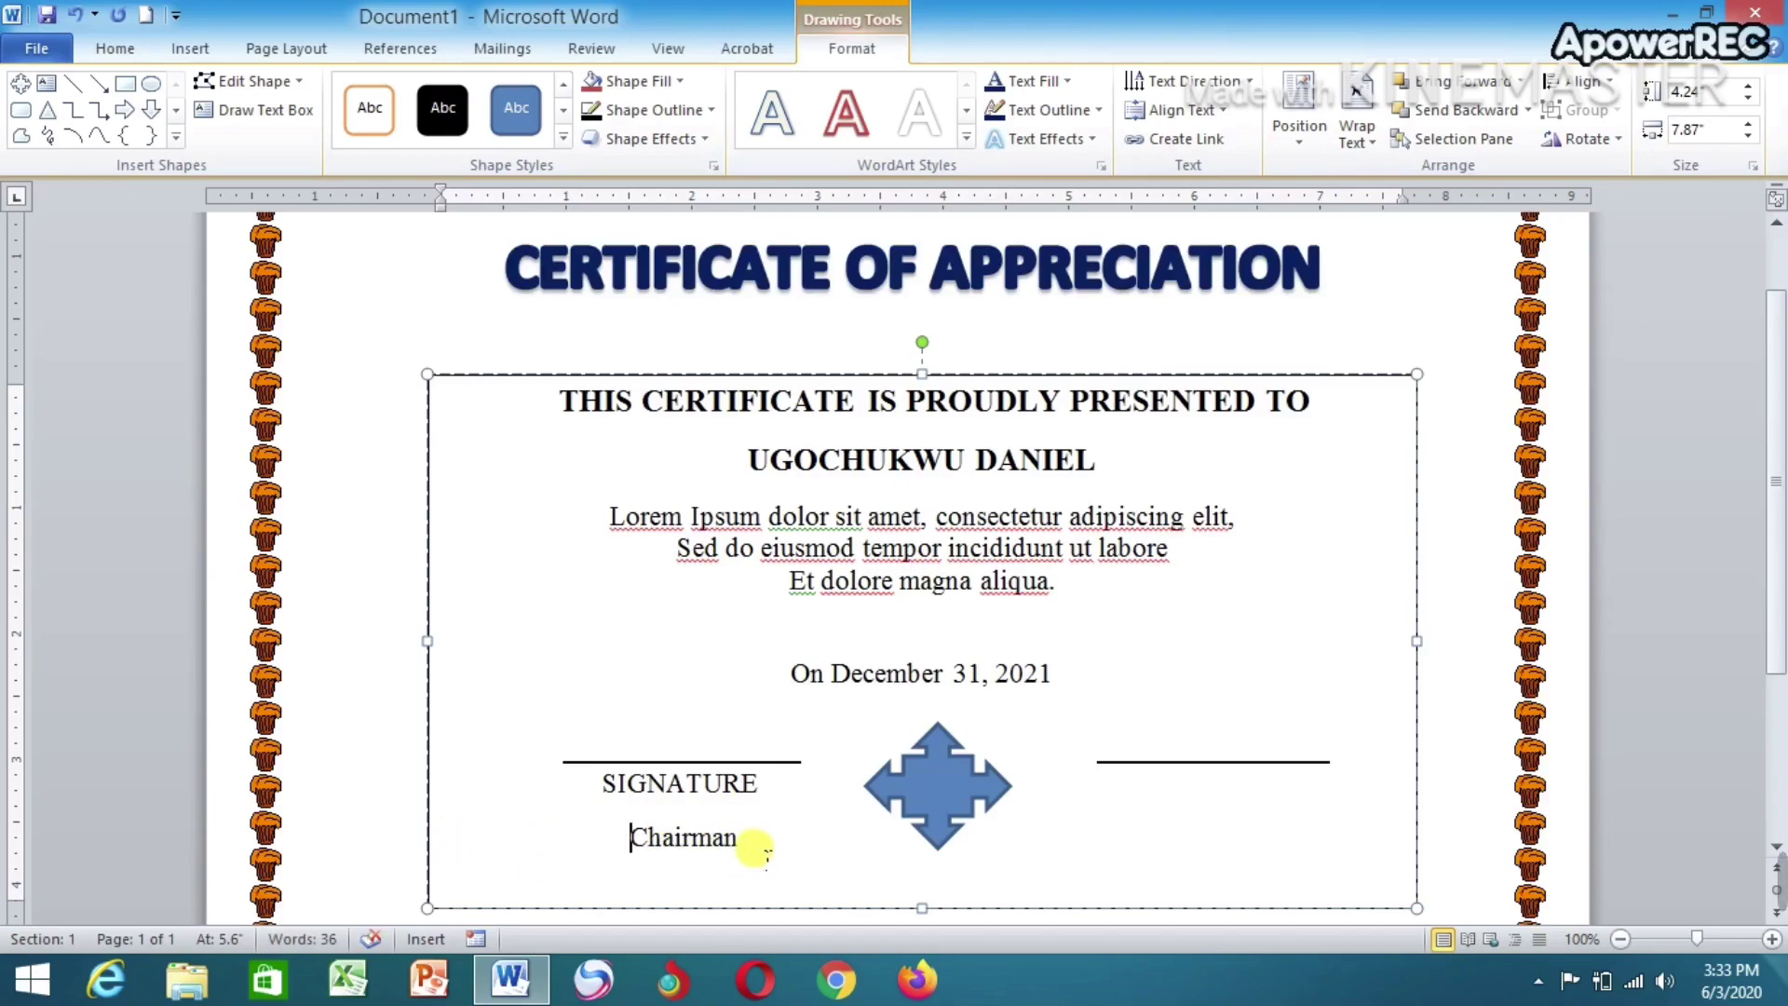
Give the SIGNATURE and Chairman lines 0 pt spacing after and single line spacing
drag(749, 845, 606, 790)
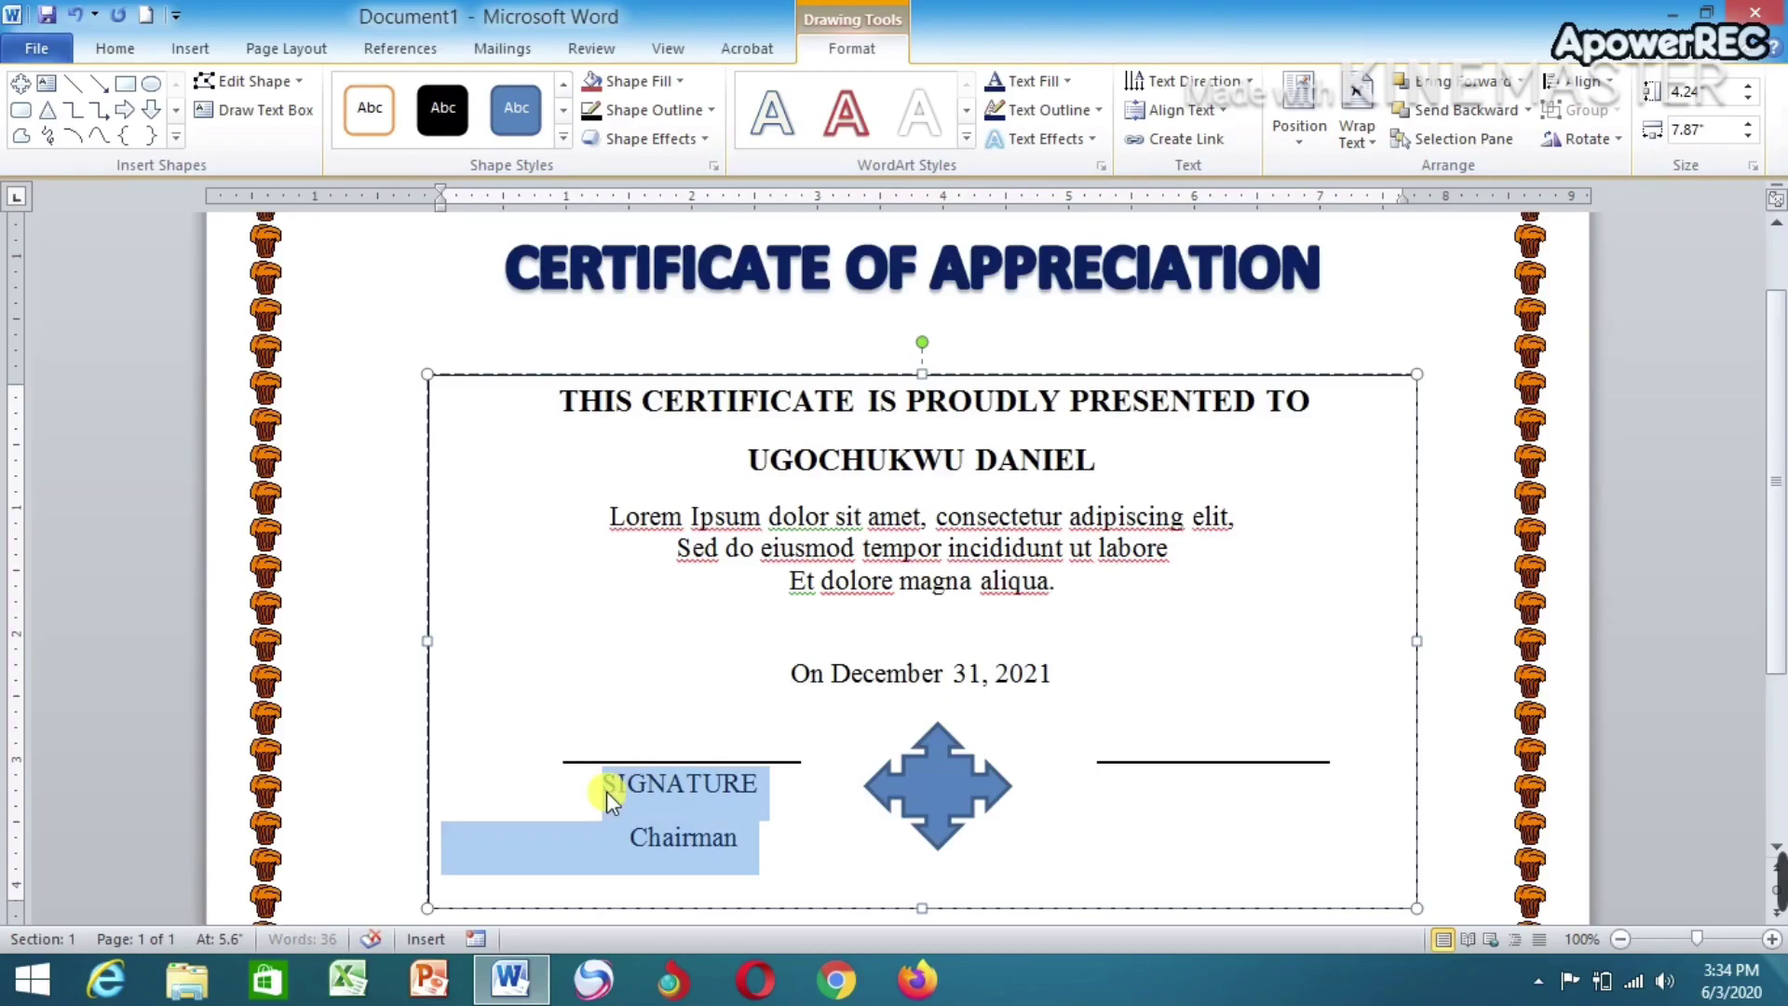
right_click(680, 796)
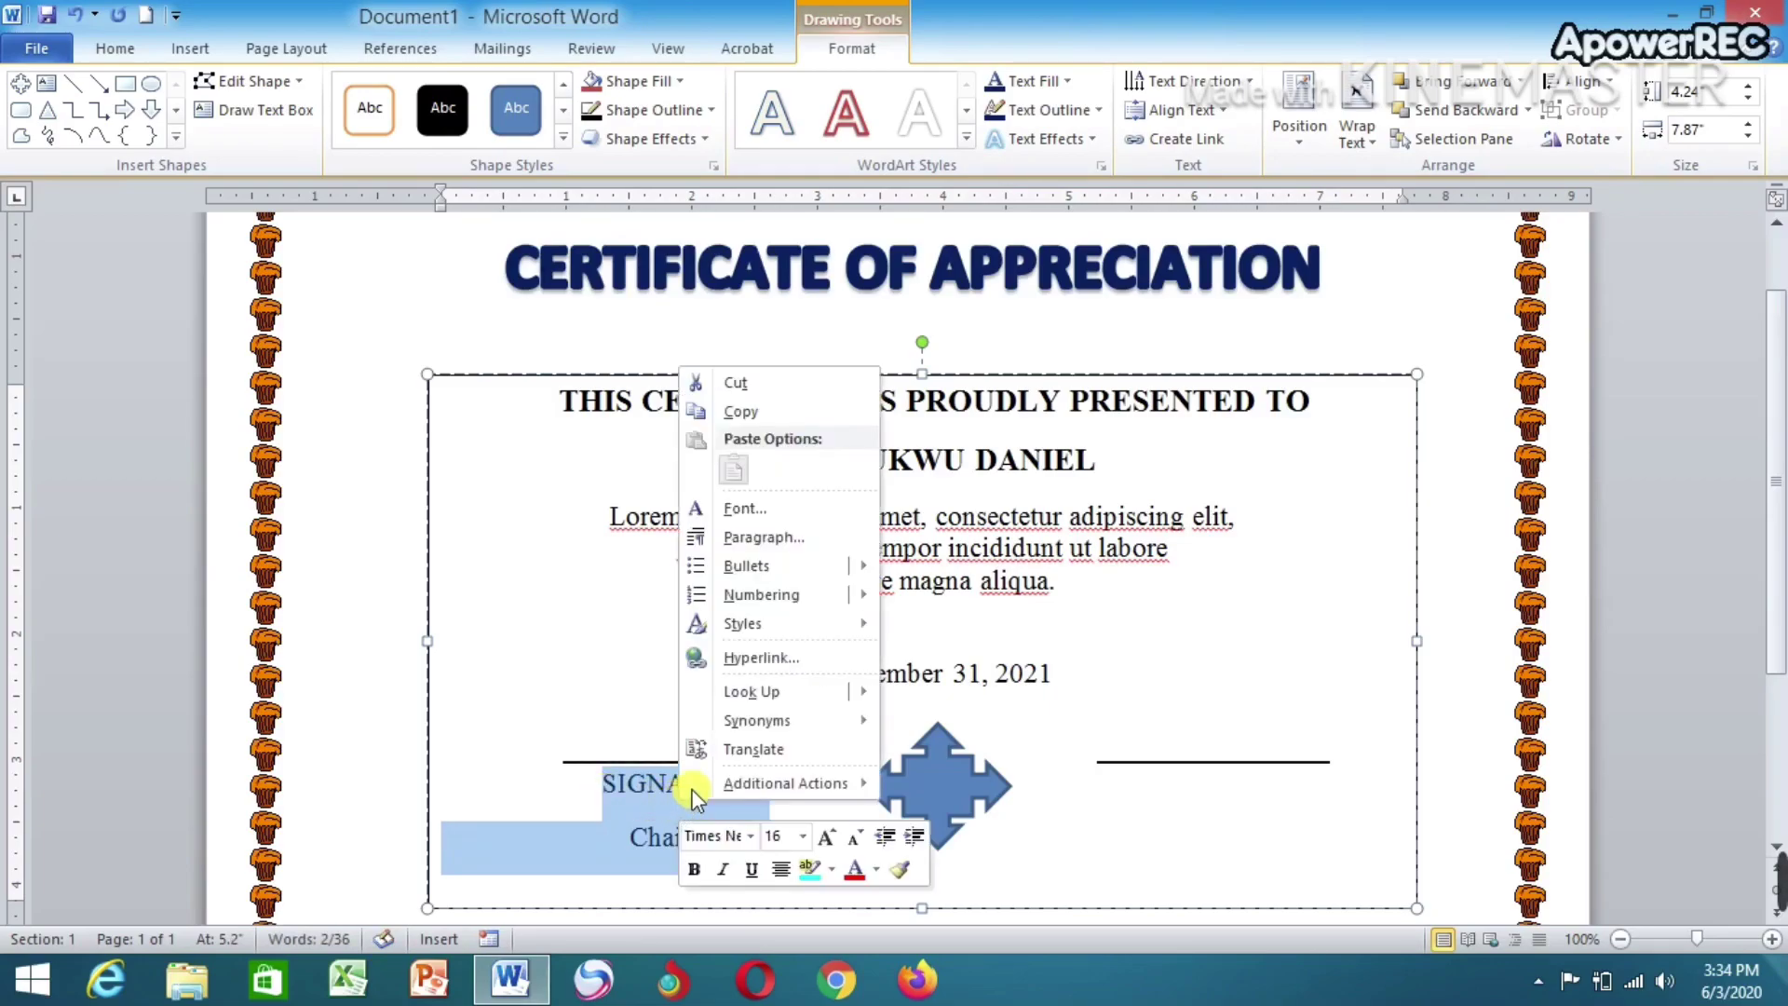
click(784, 538)
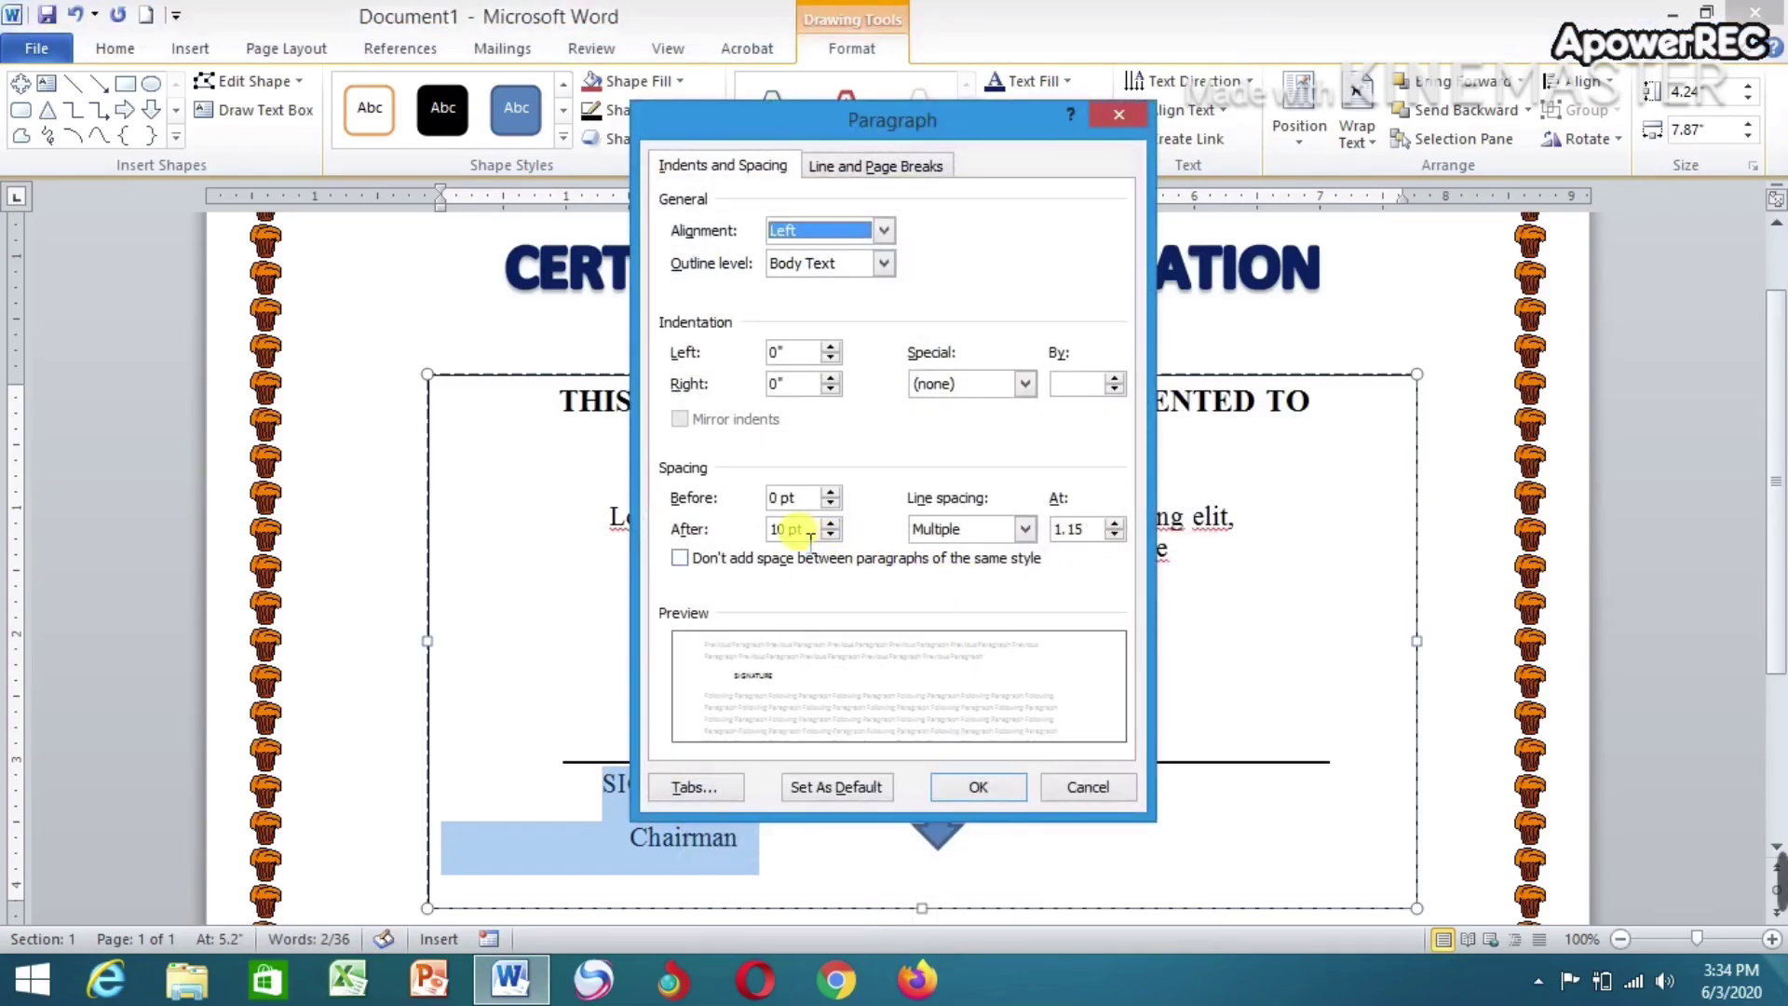
double_click(790, 529)
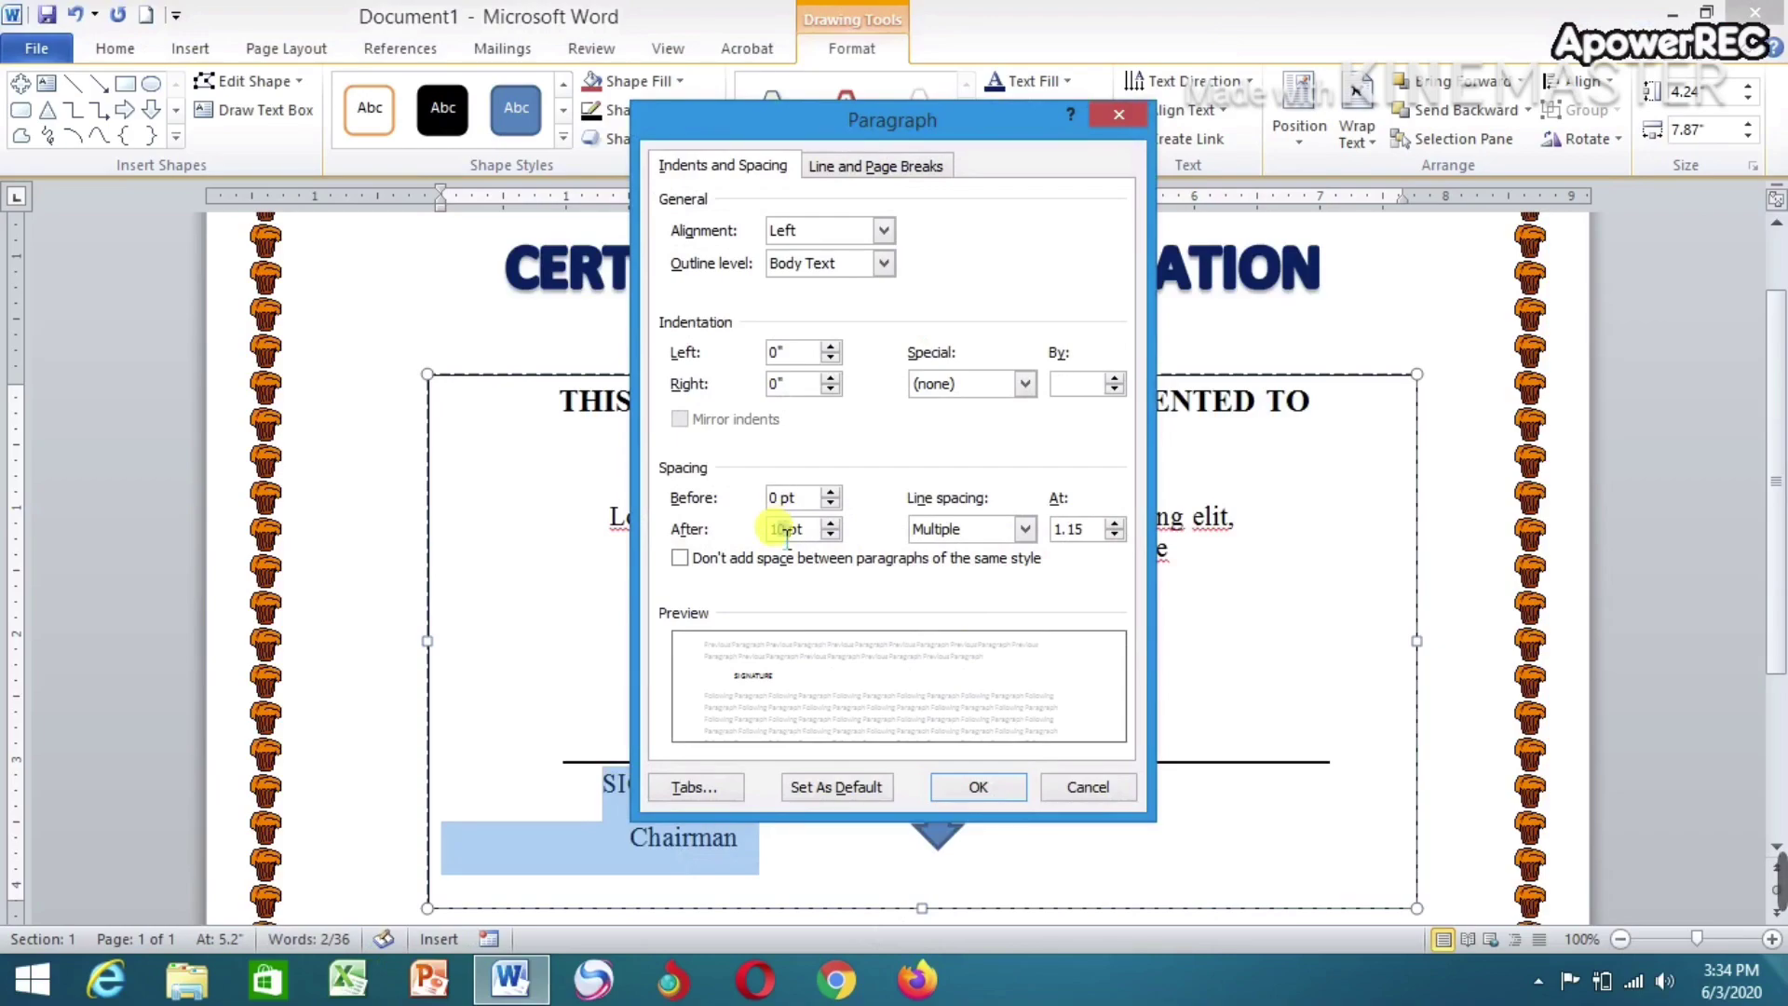
key(BackSpace)
text(0)
click(1022, 529)
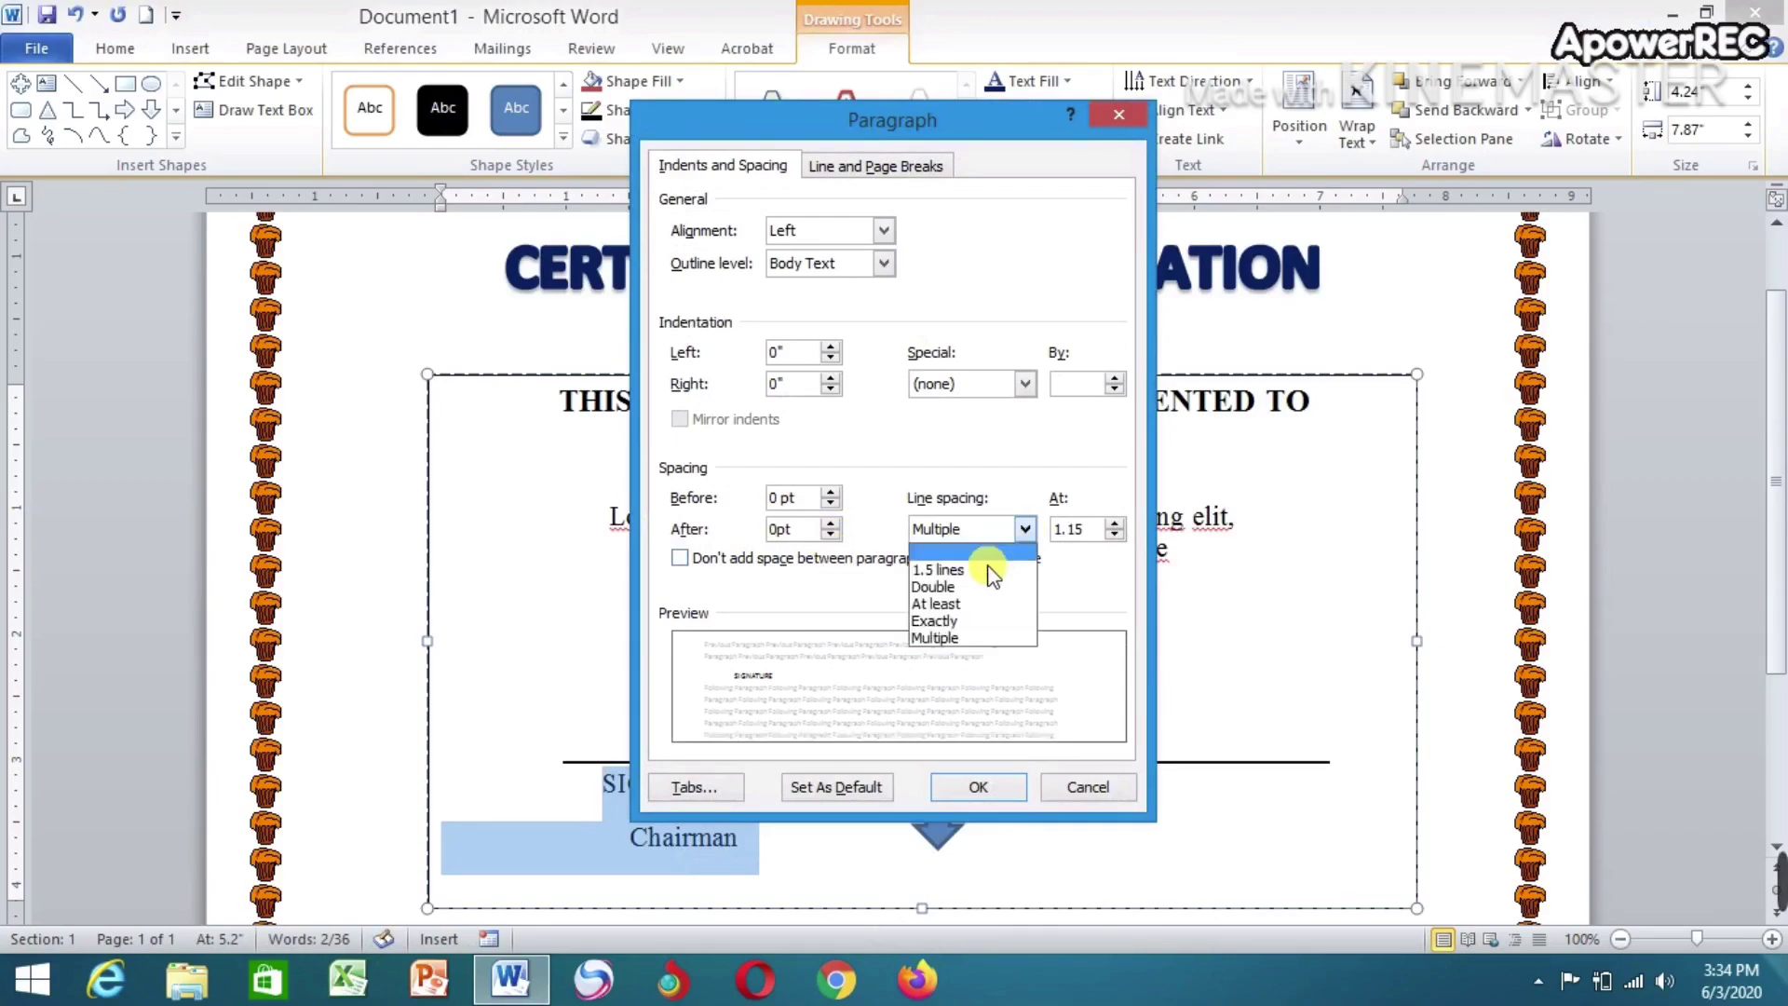
click(977, 554)
click(979, 787)
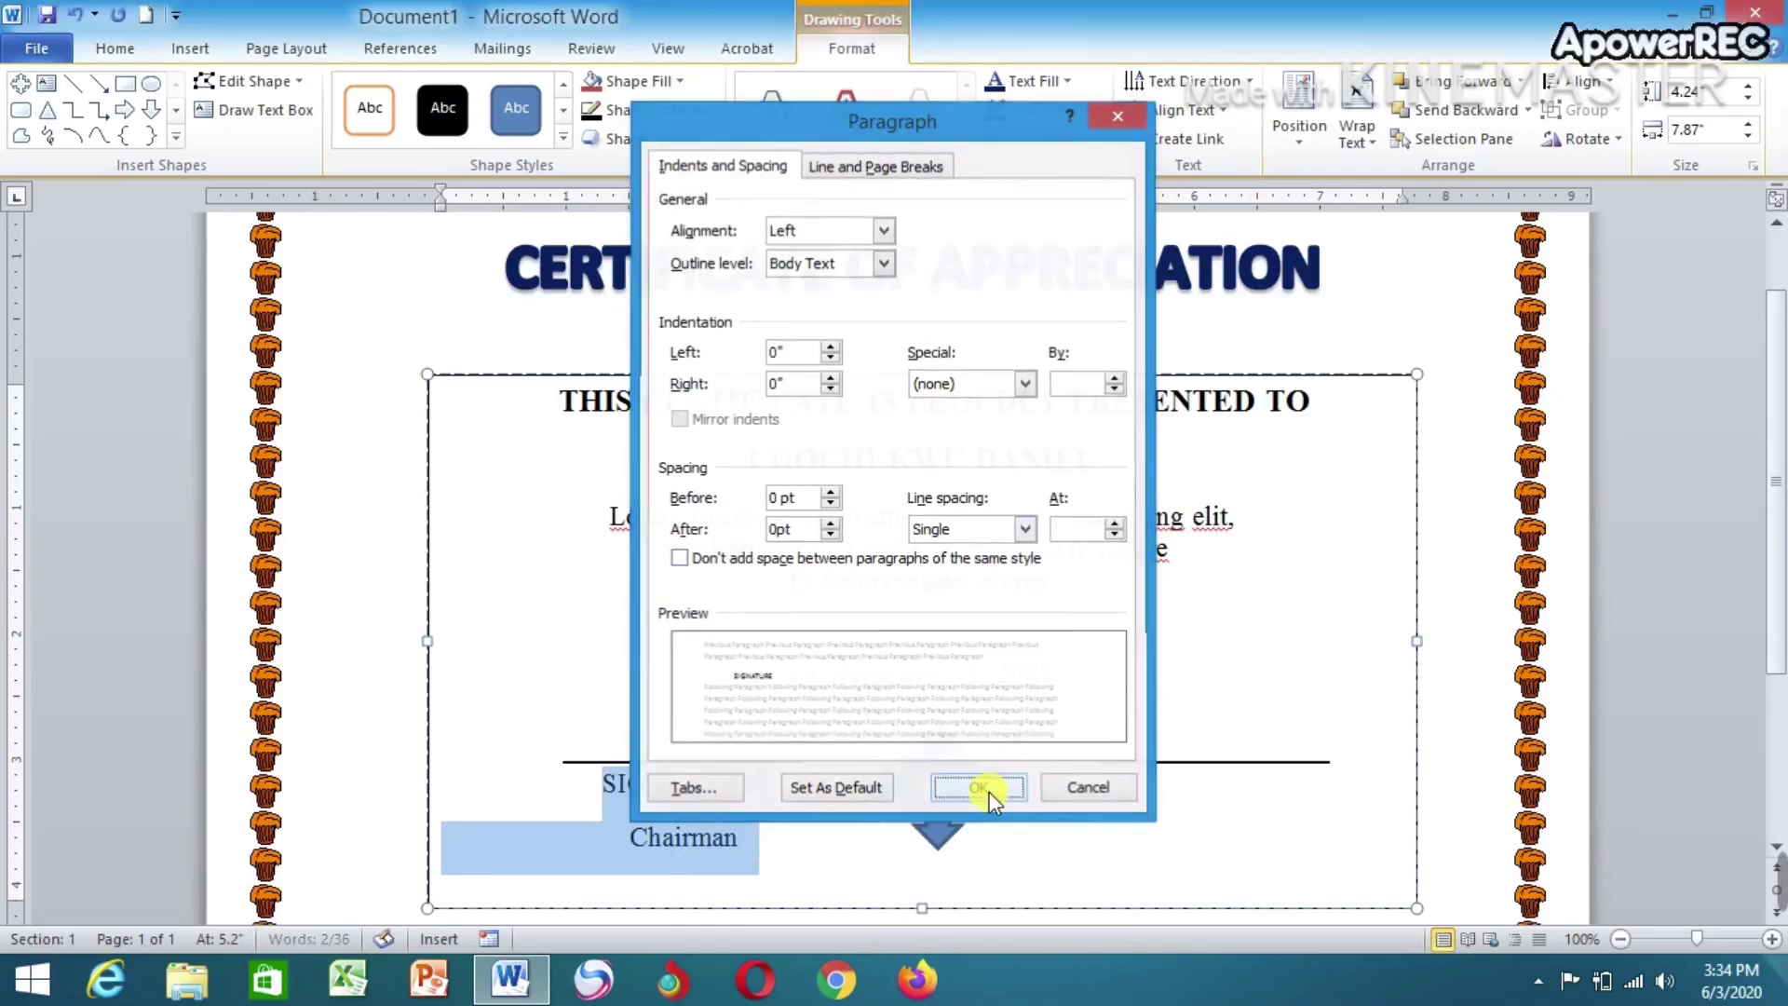
click(811, 840)
click(648, 858)
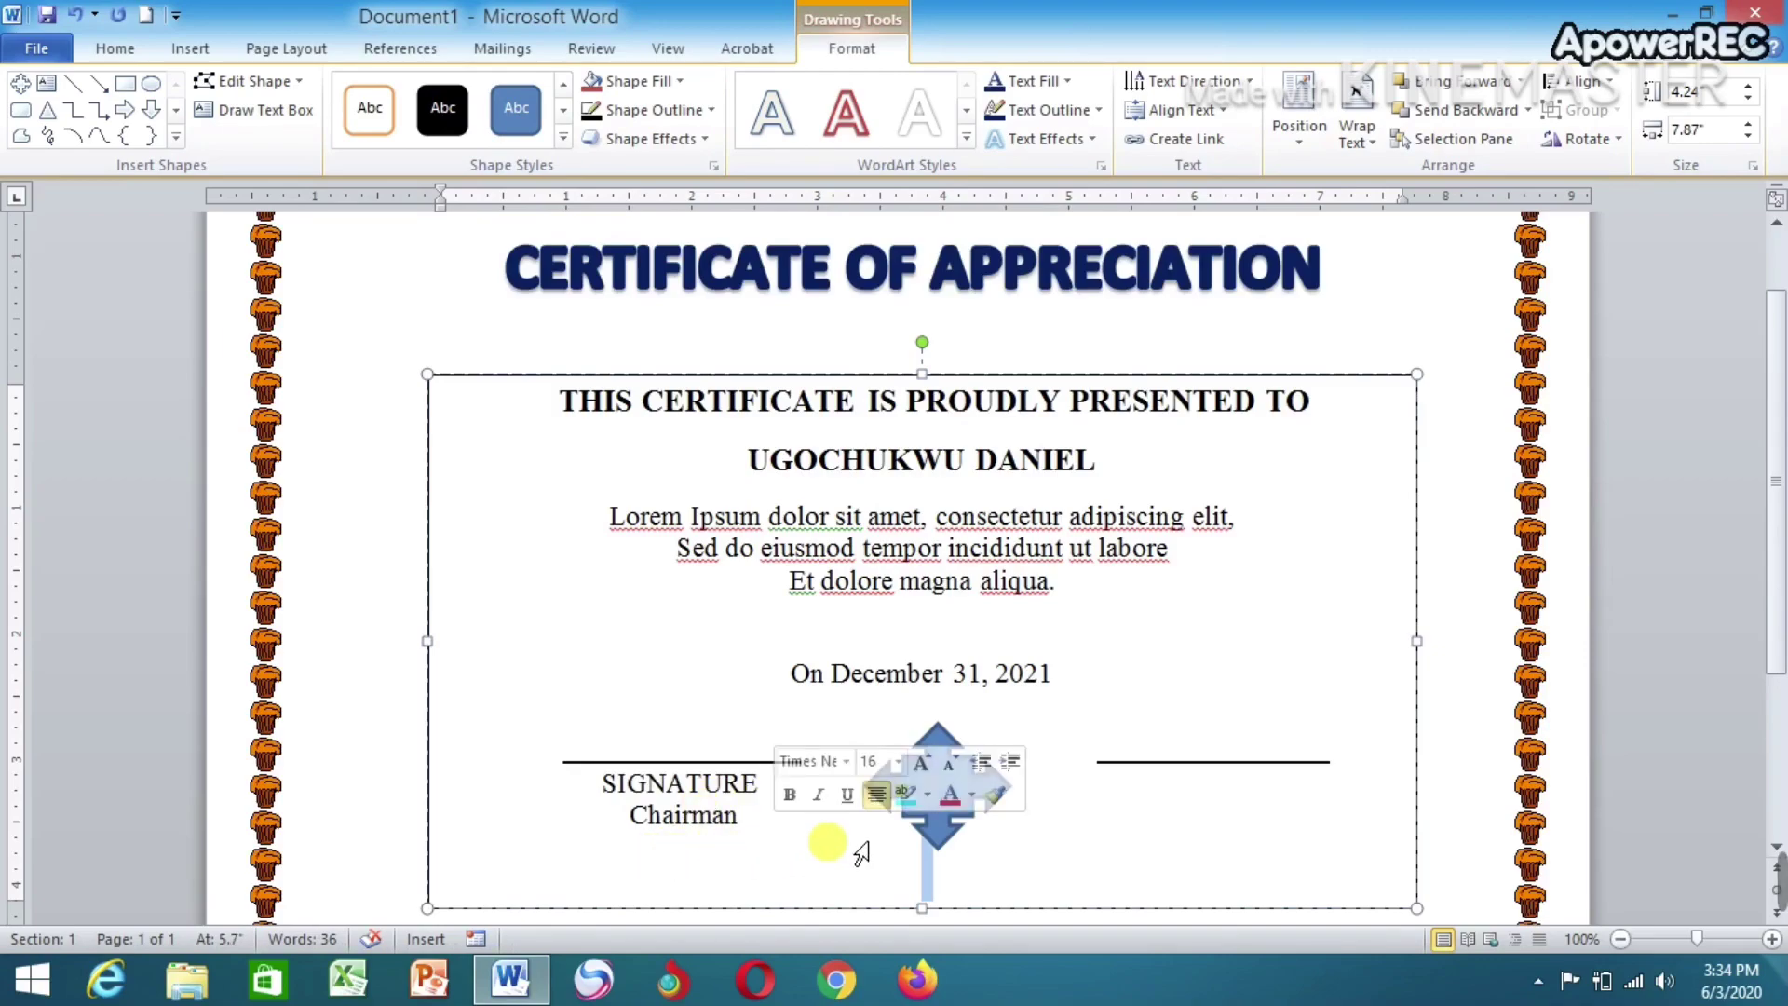
click(1176, 808)
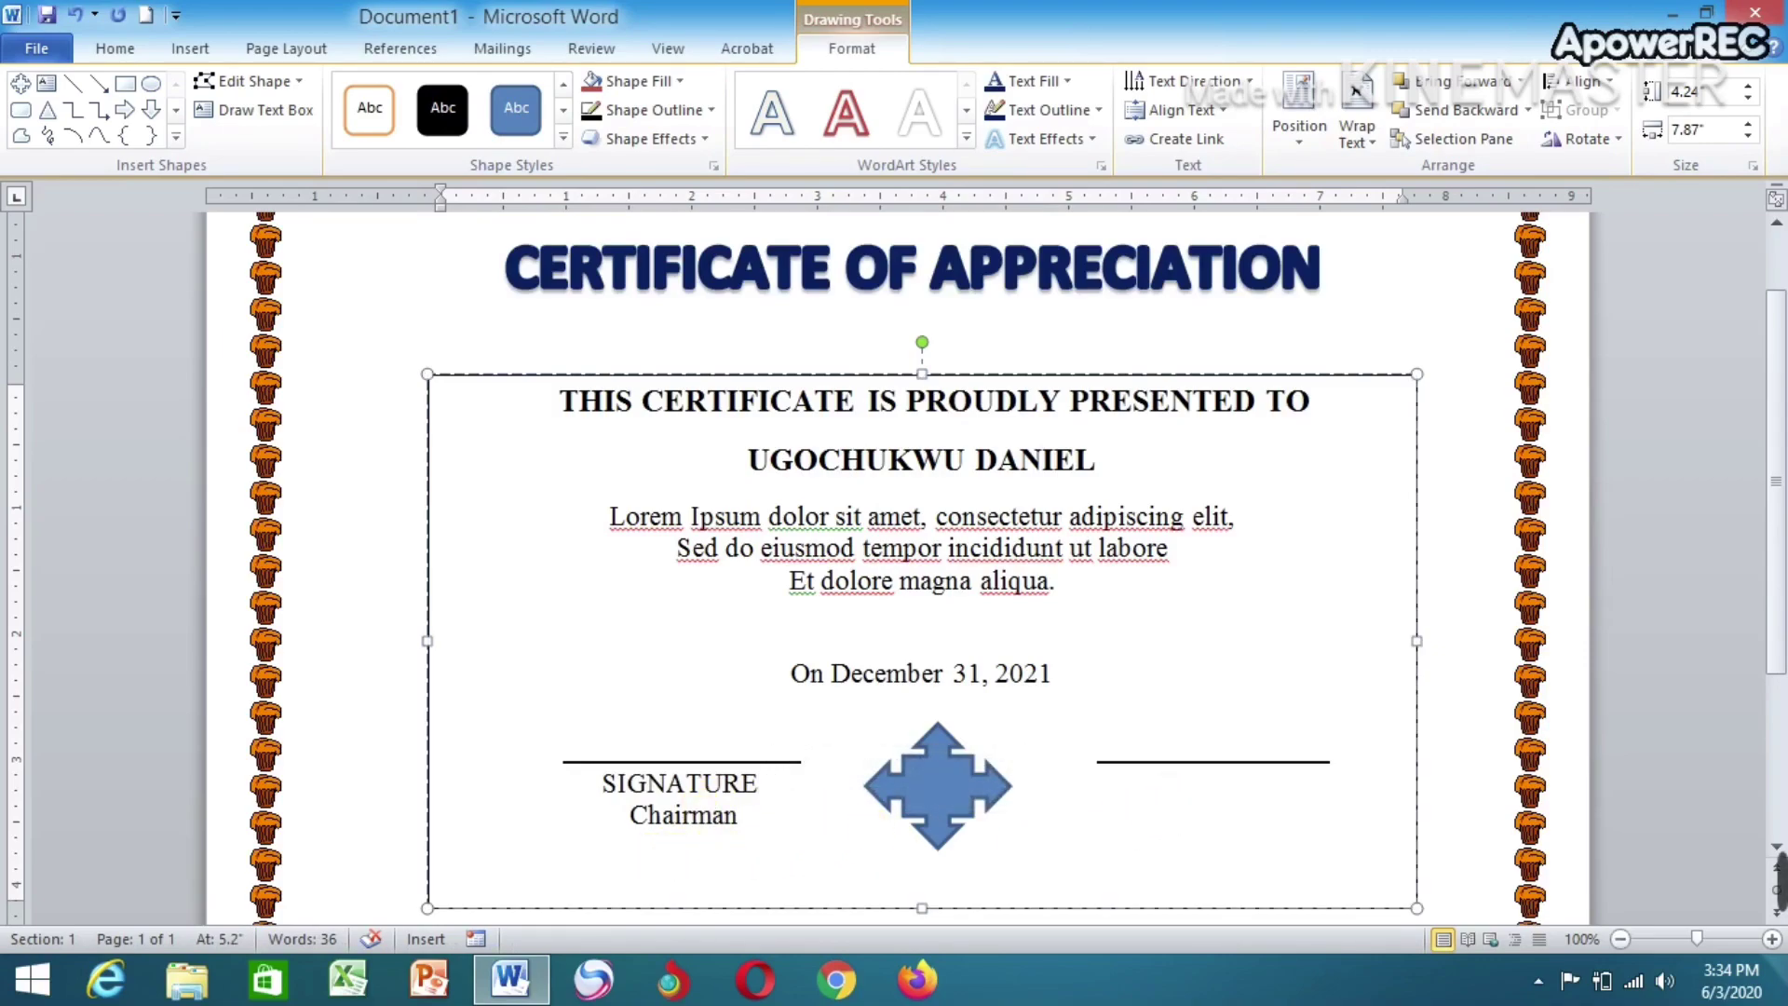
Add the right-hand SIGNATURE label and keep Chairman on its own line below
key(Tab)
key(Tab)
key(Tab)
key(Tab)
text(NA)
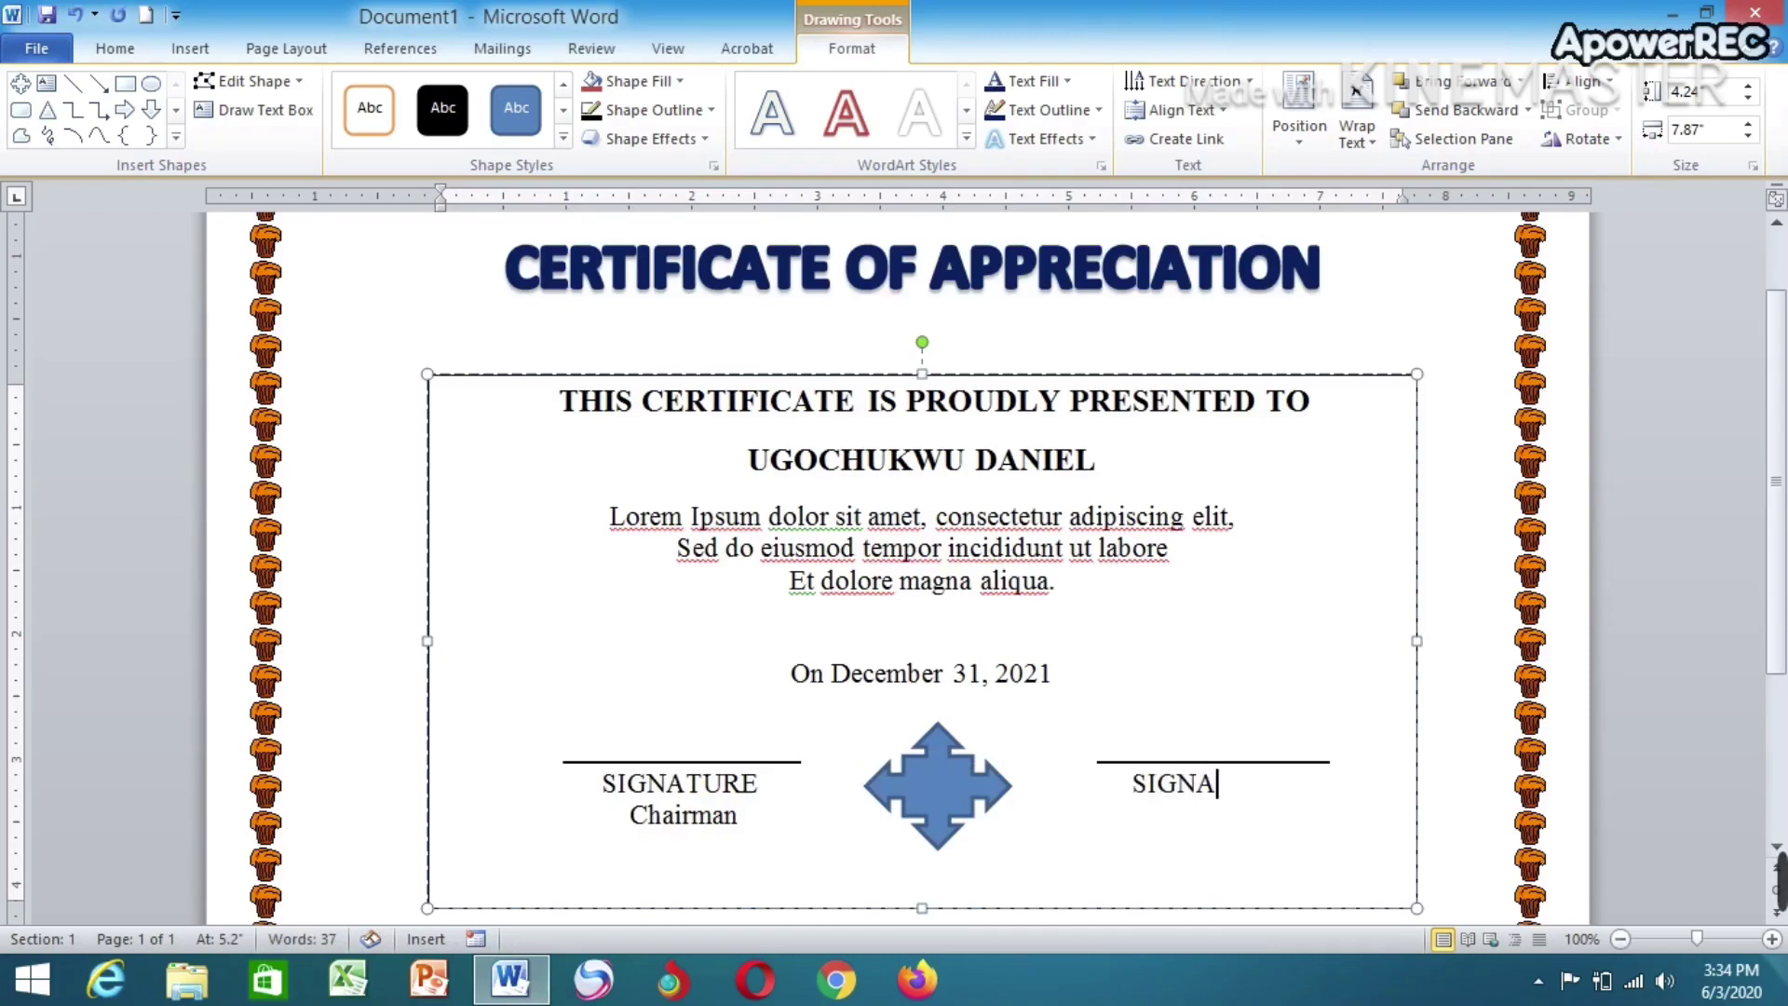
text(T)
text(URE)
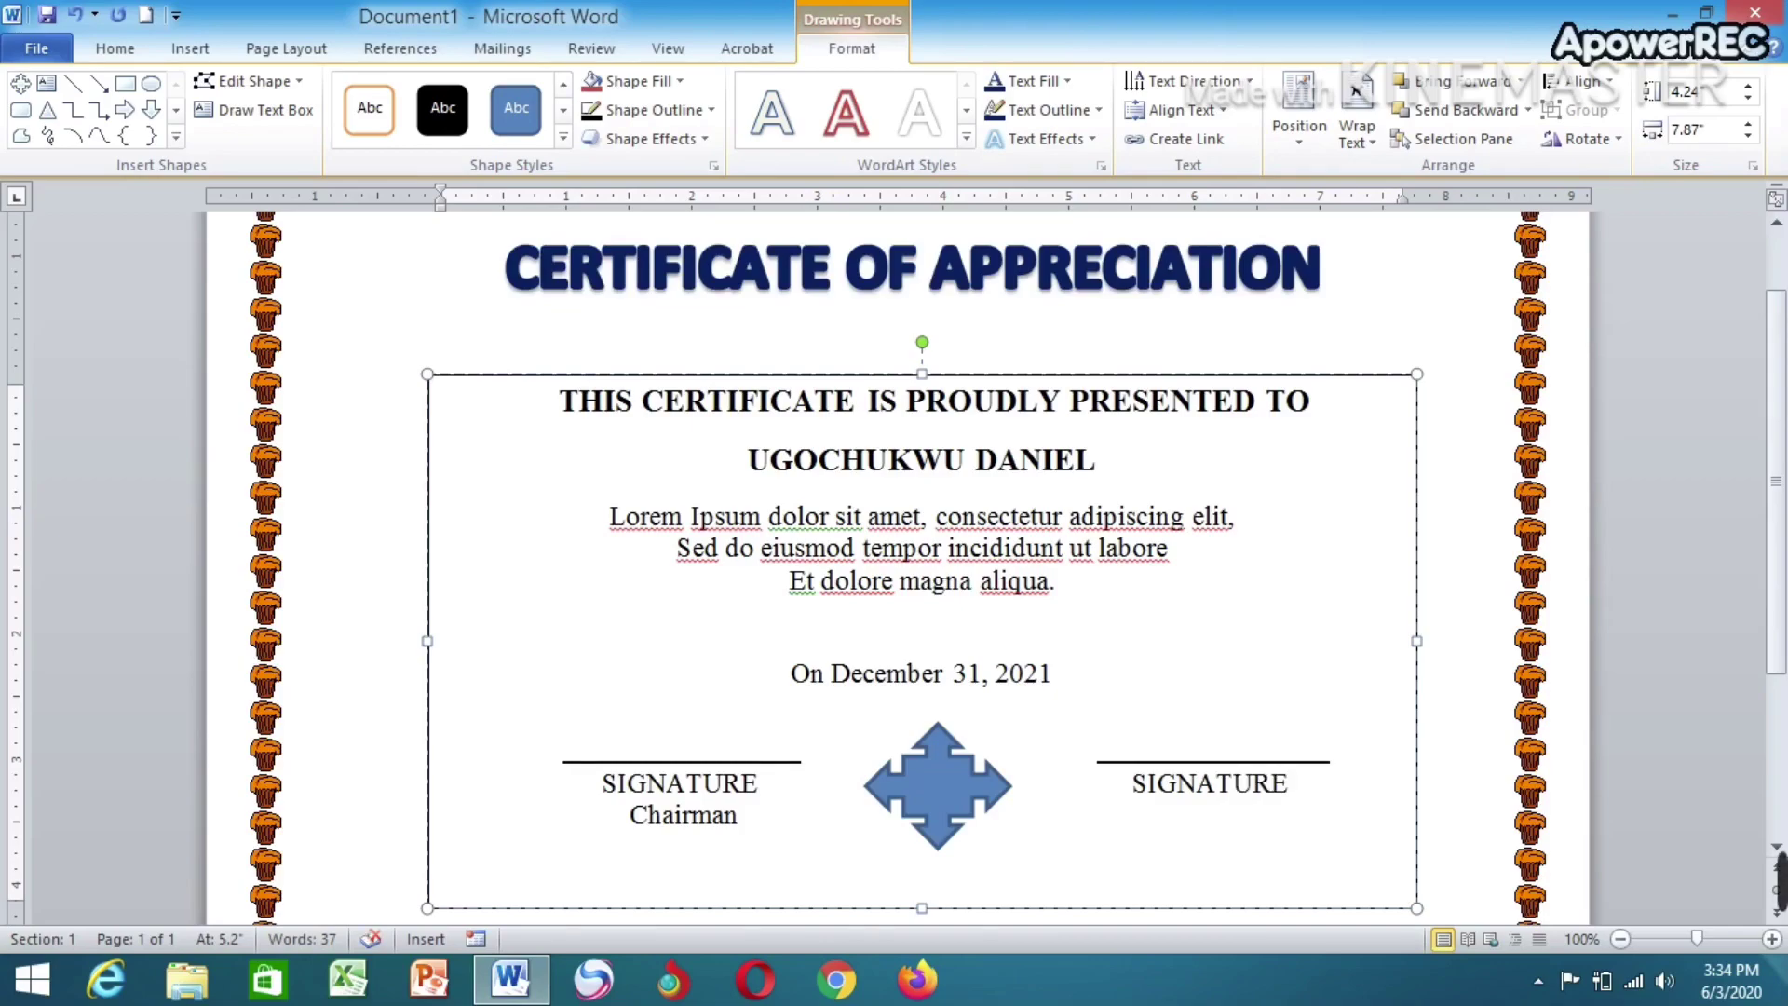
click(442, 816)
key(Return)
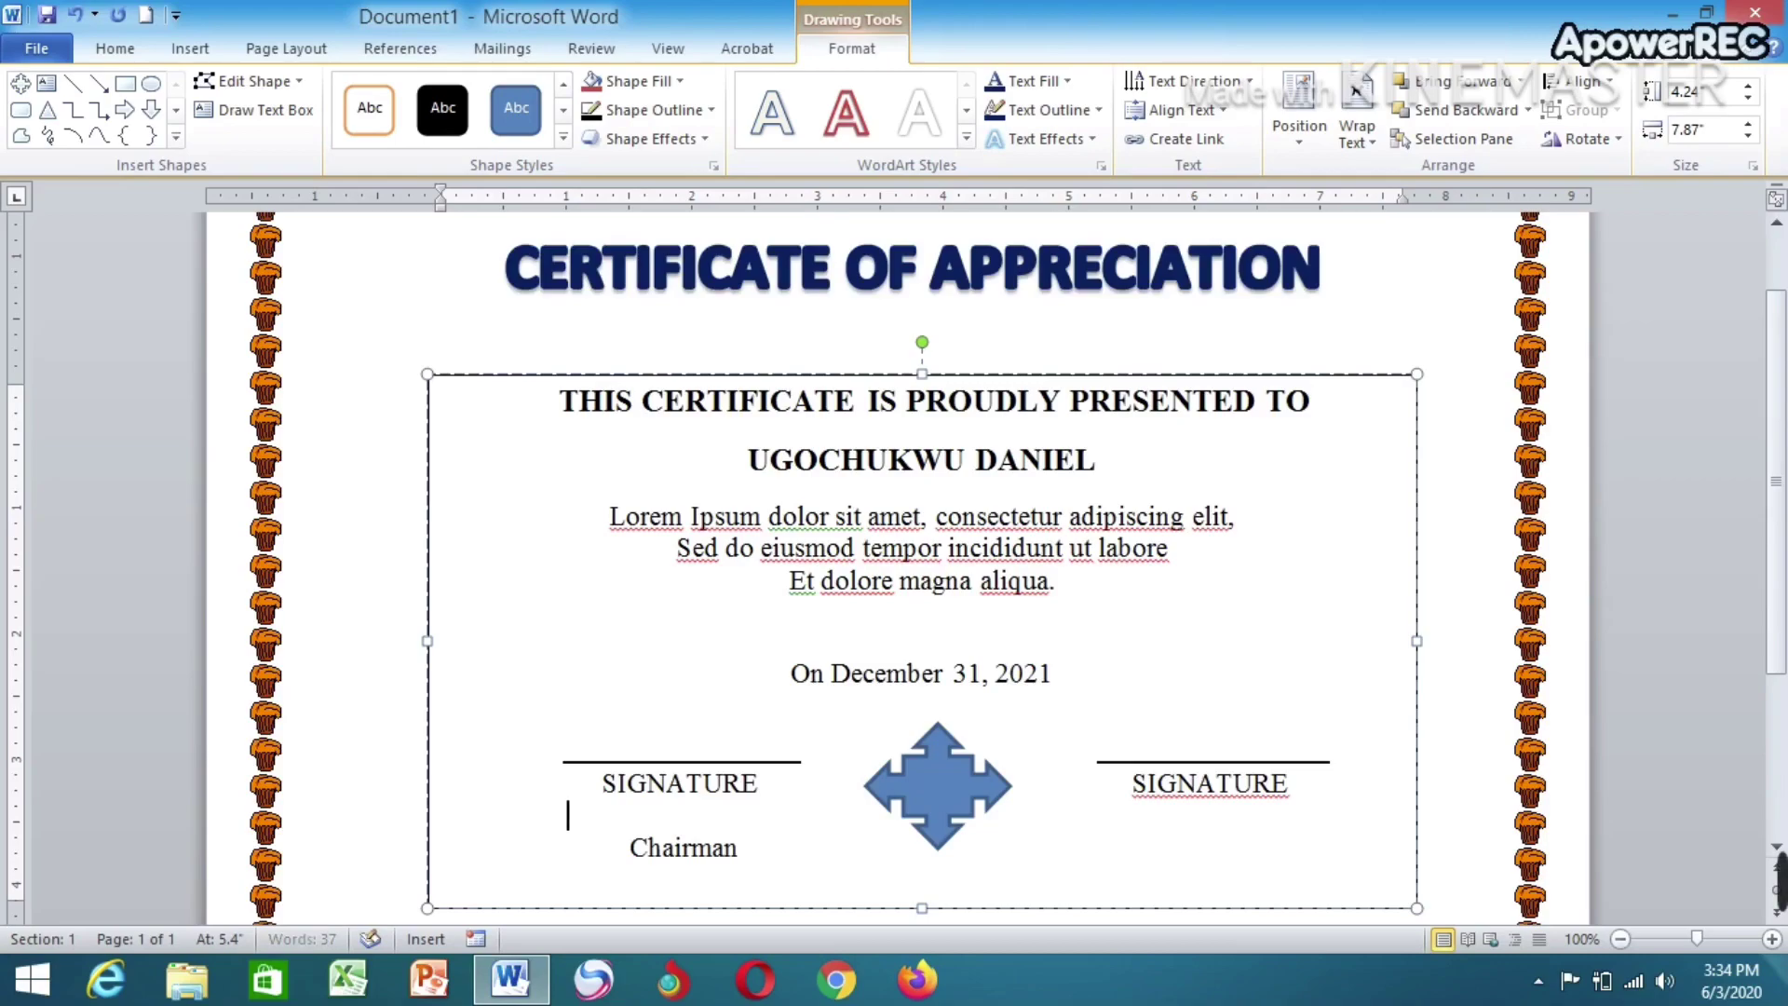
key(ctrl+z)
key(ctrl+z)
key(ctrl+z)
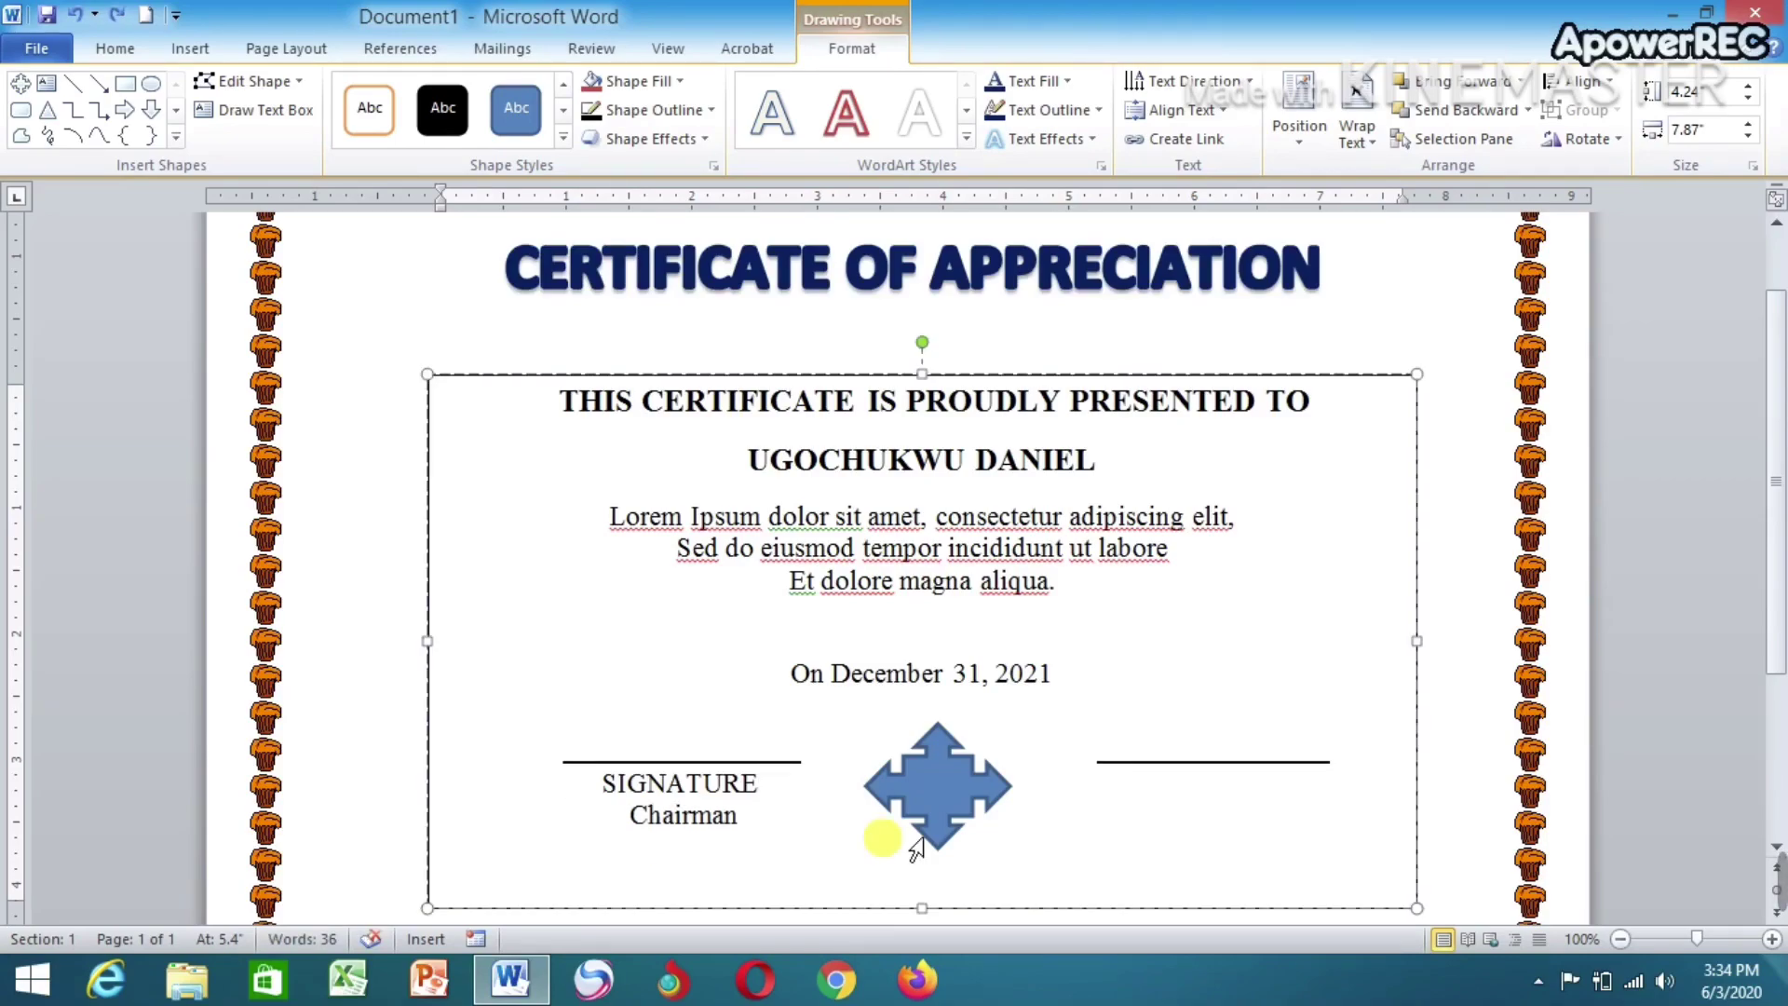
key(ctrl+y)
key(ctrl+y)
key(ctrl+y)
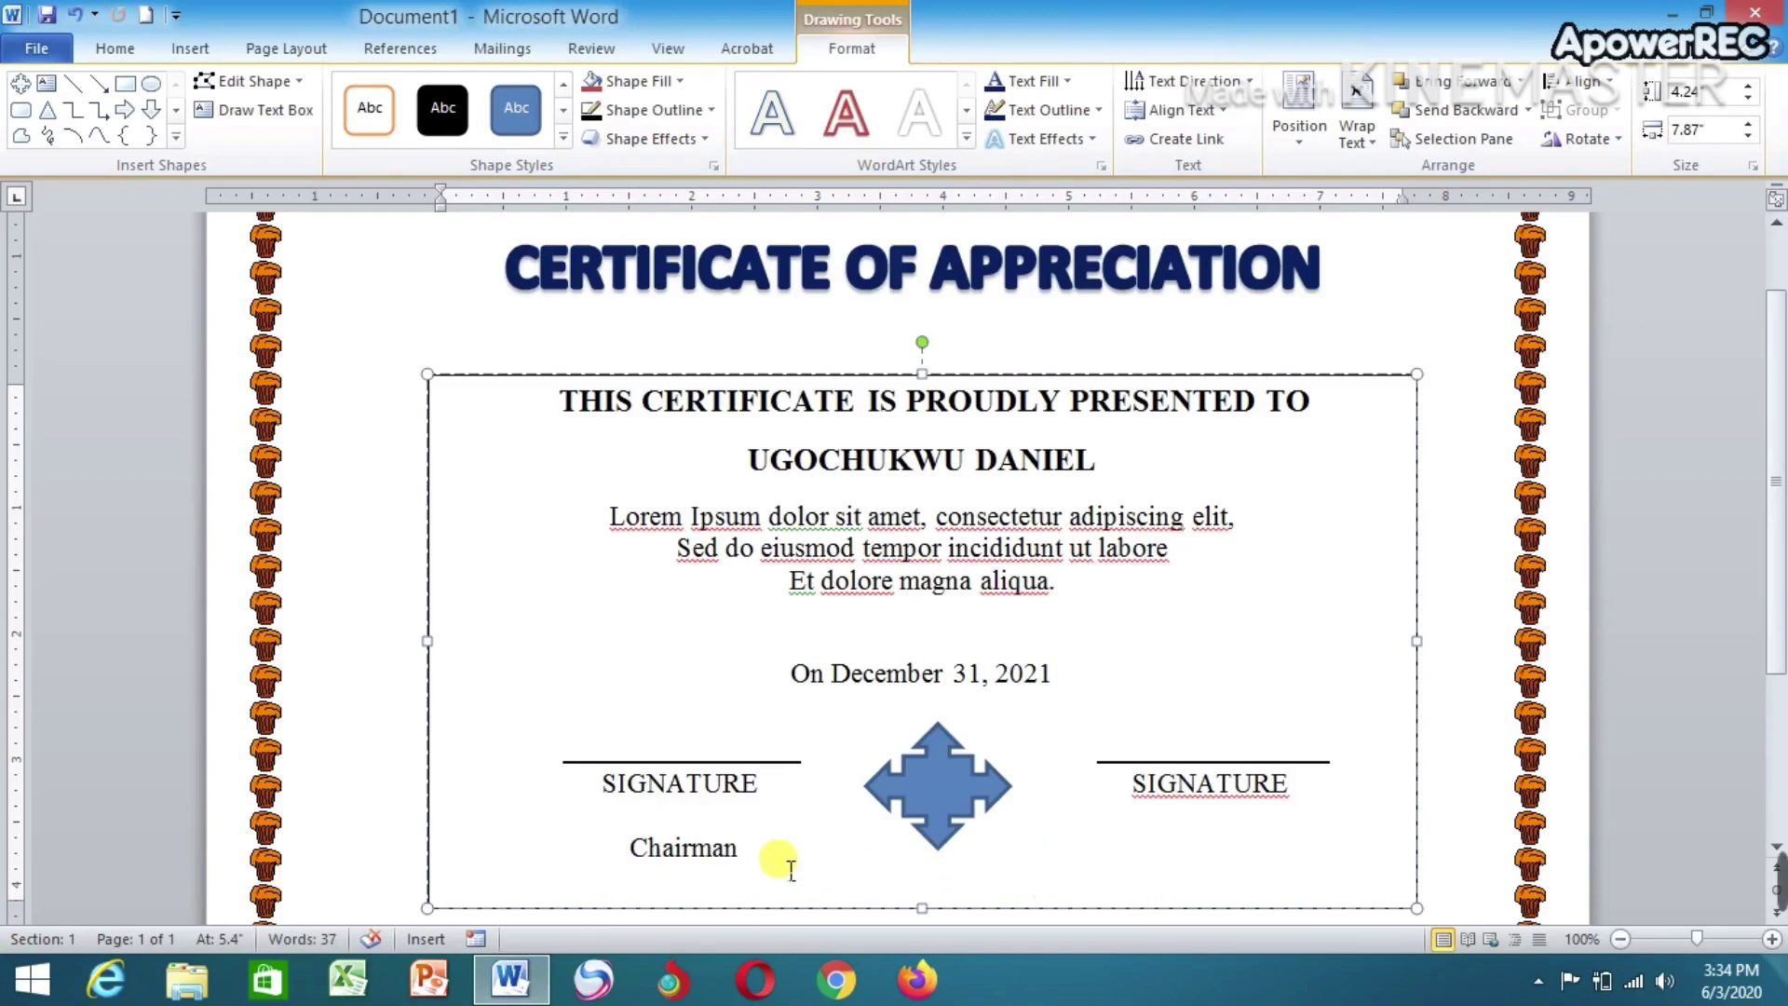
Type Director after Chairman, tabbed under the right SIGNATURE, and nudge it into line
click(796, 857)
key(Tab)
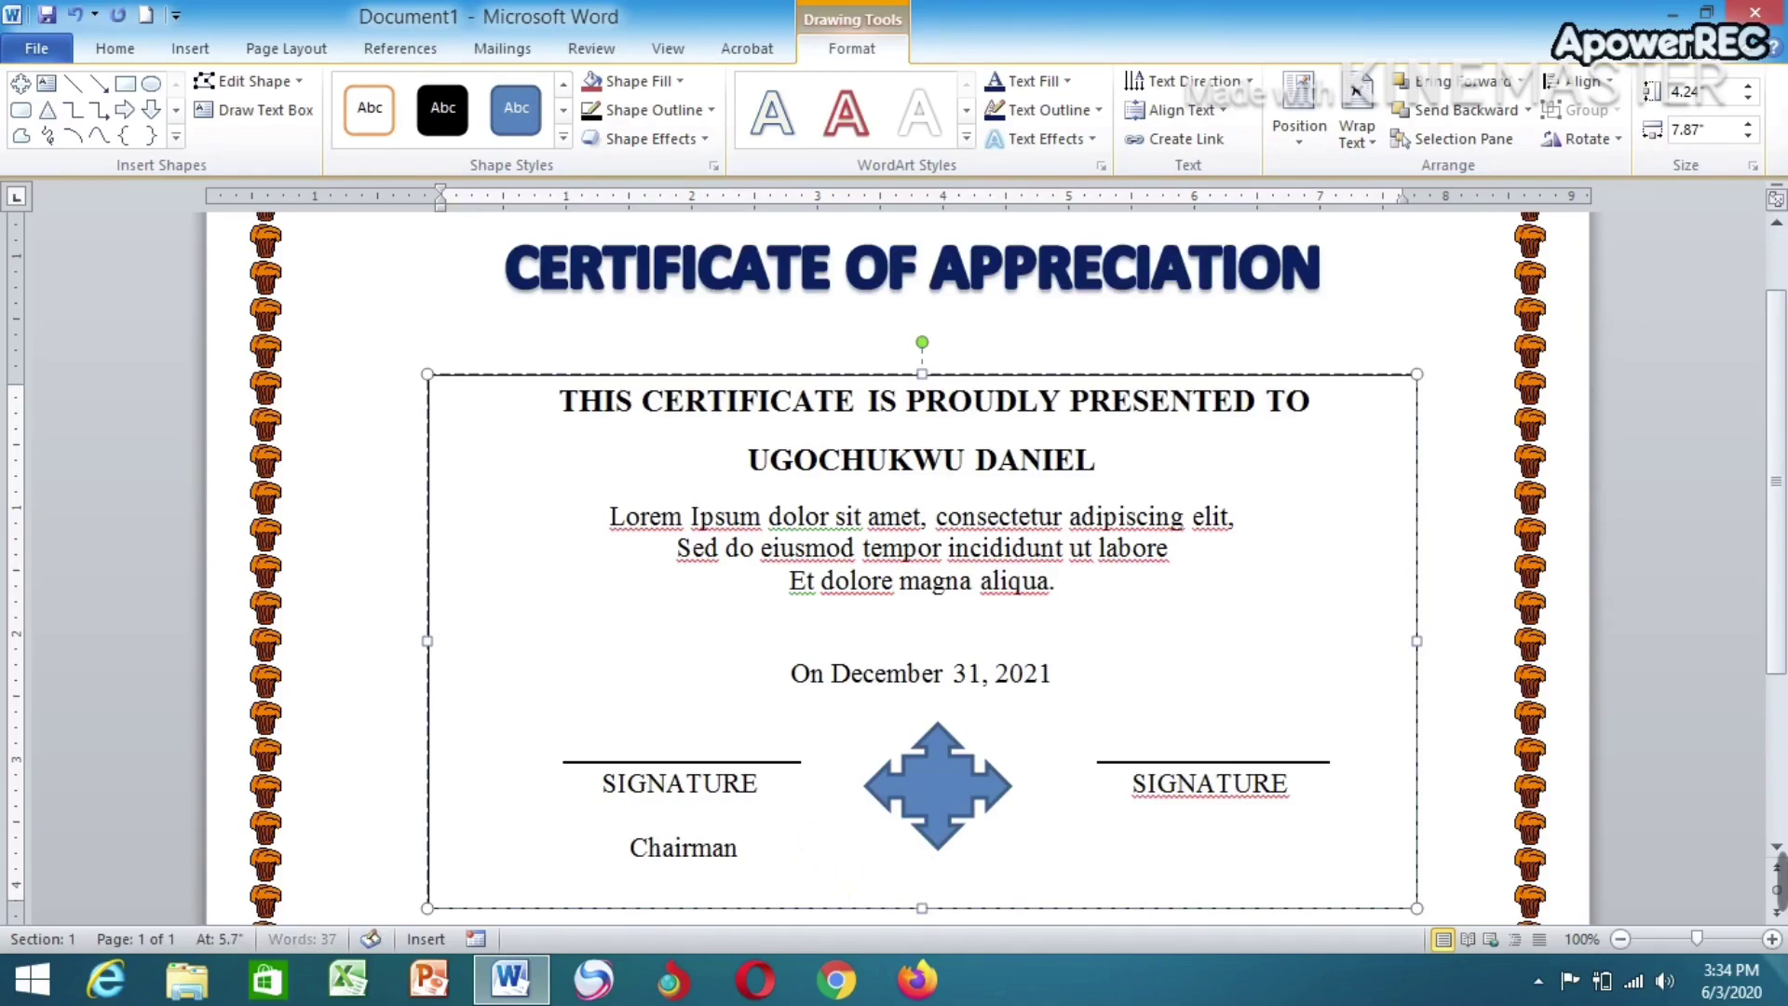
key(Tab)
key(Tab)
text(D)
text(D)
text(e)
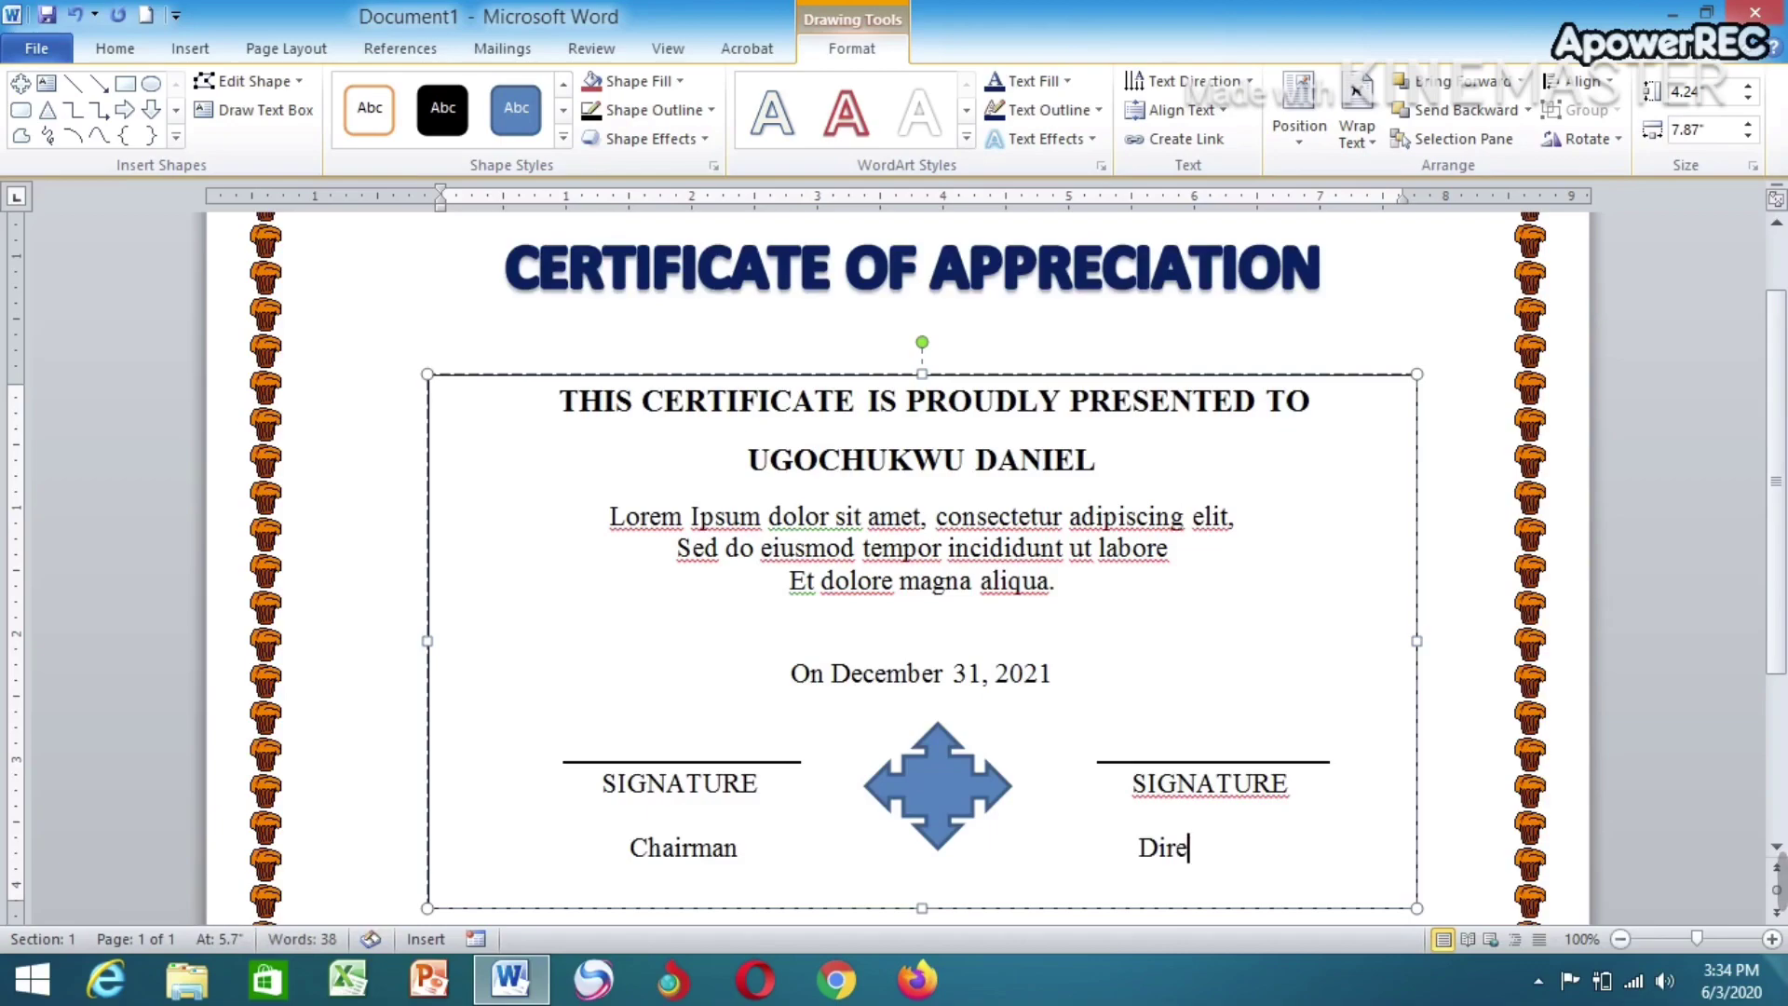
text(t)
key(BackSpace)
text(ctor)
click(1138, 858)
key(BackSpace)
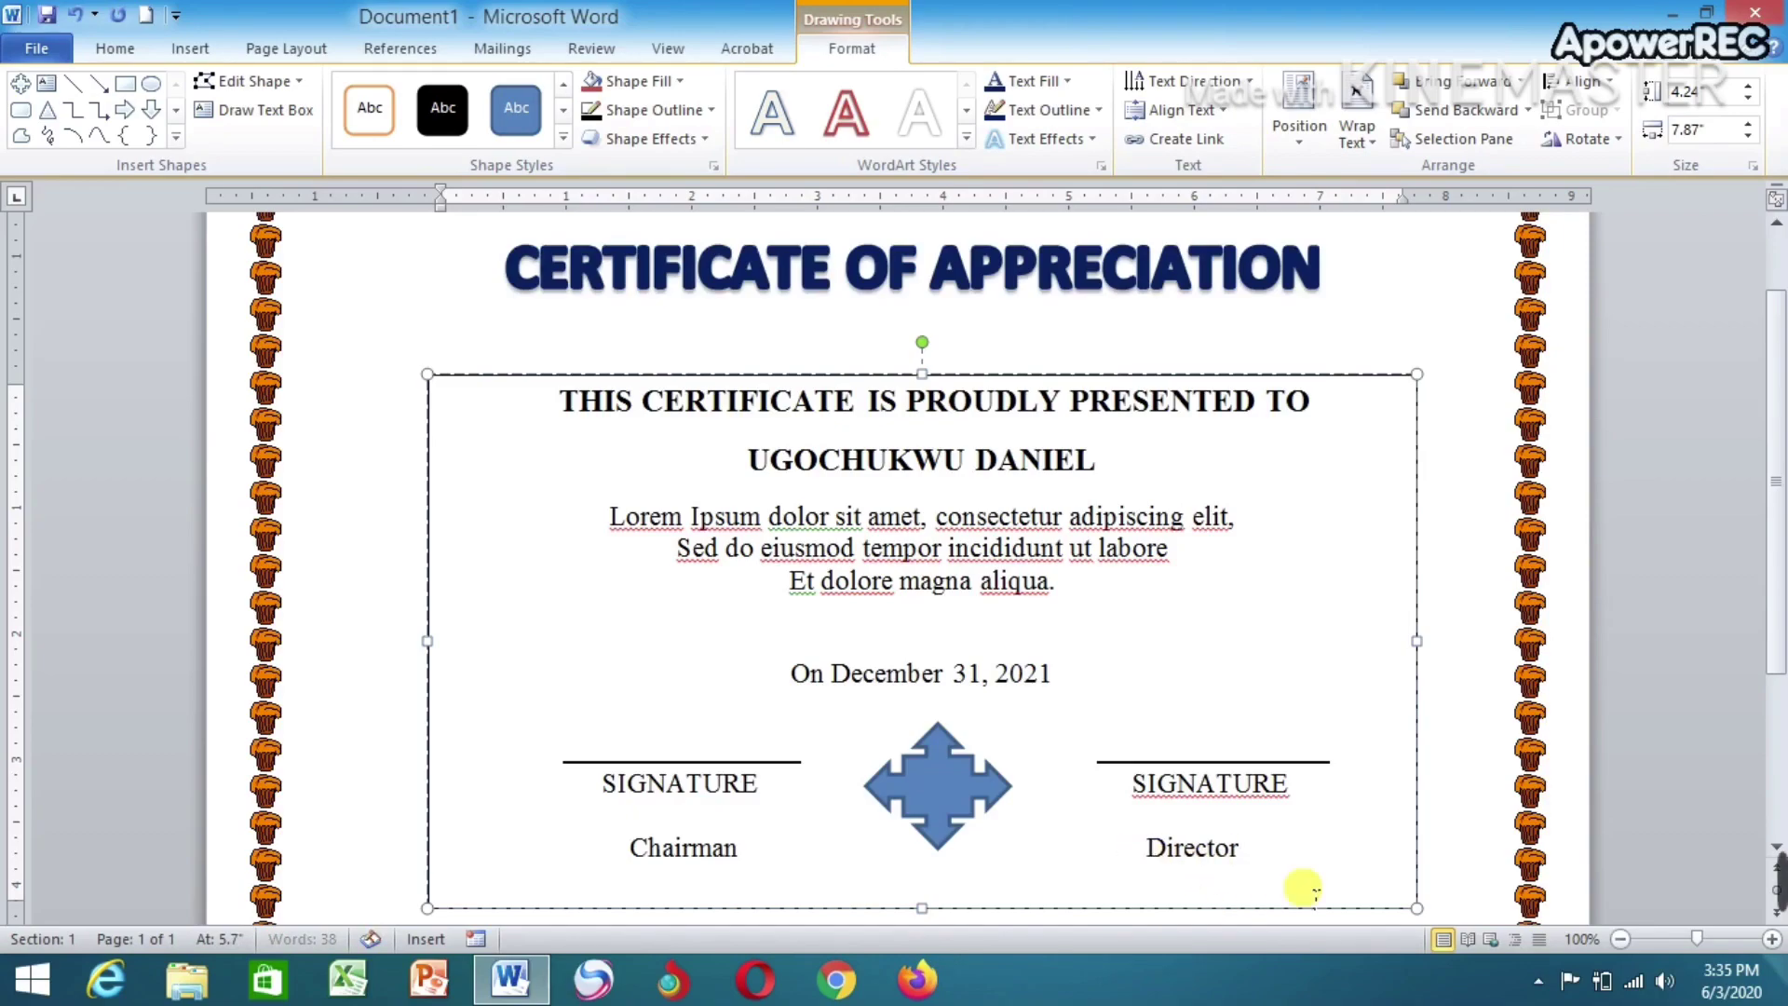
Select the signature label lines and close the Paragraph settings without changes
click(1258, 850)
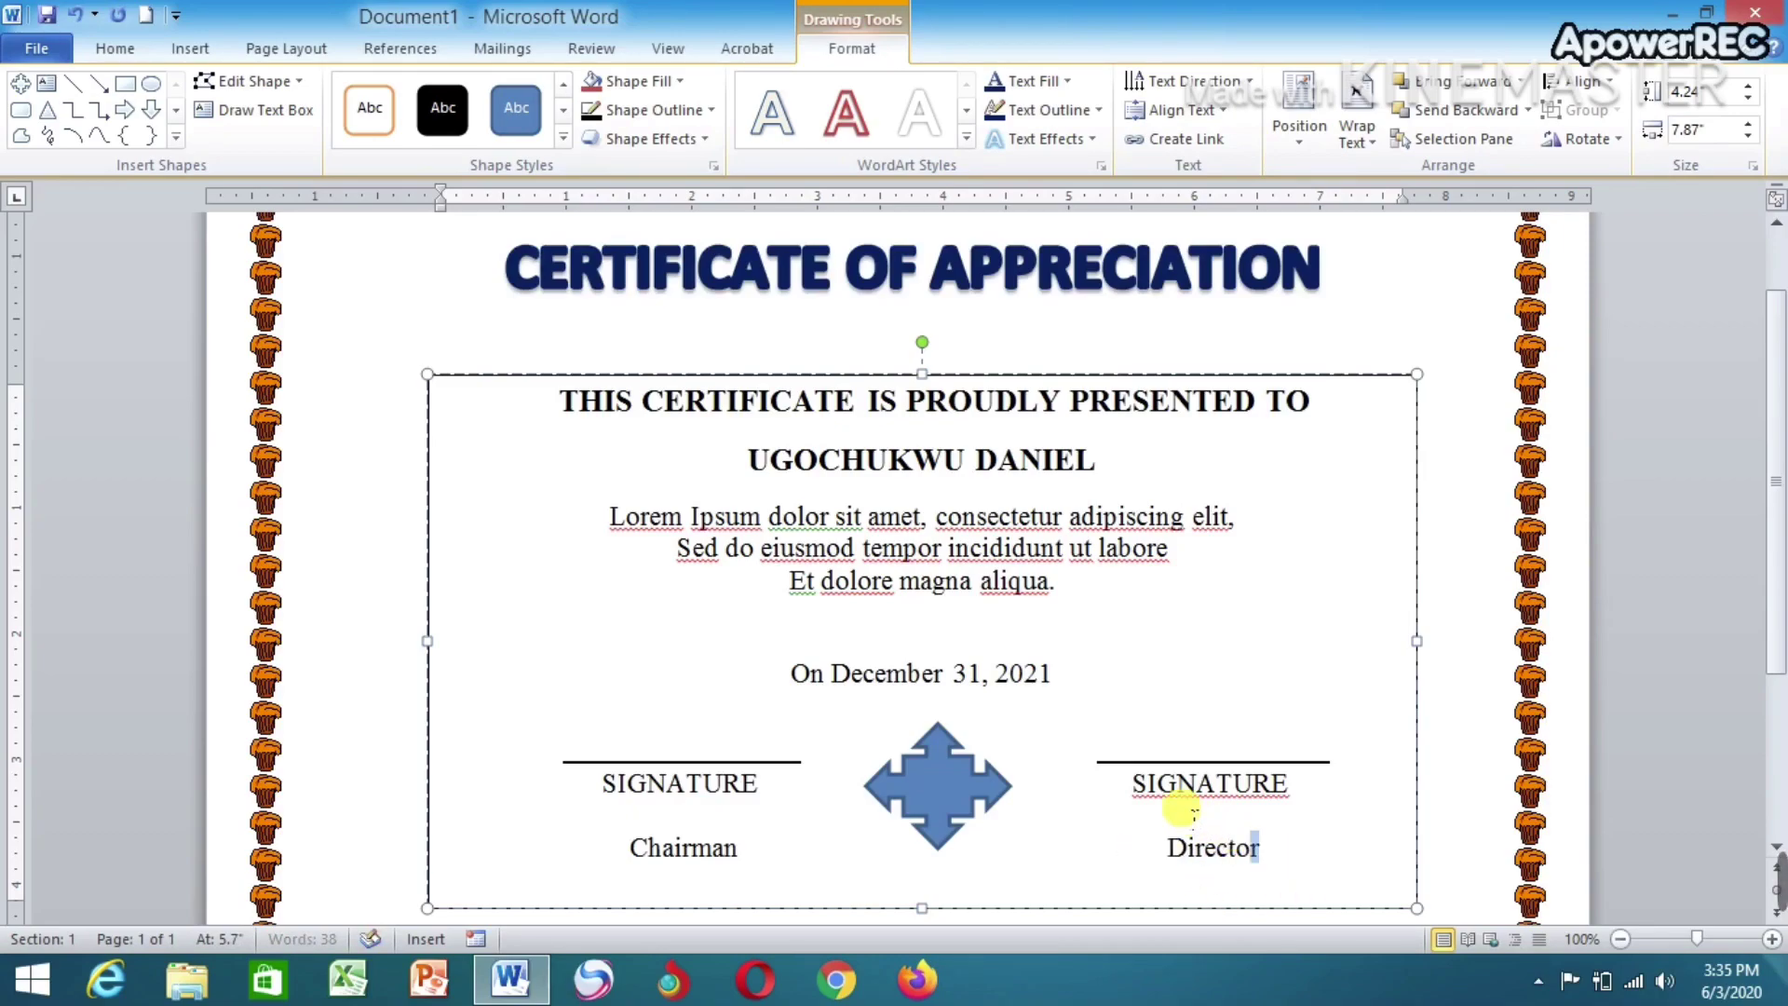
drag(1182, 812, 1138, 784)
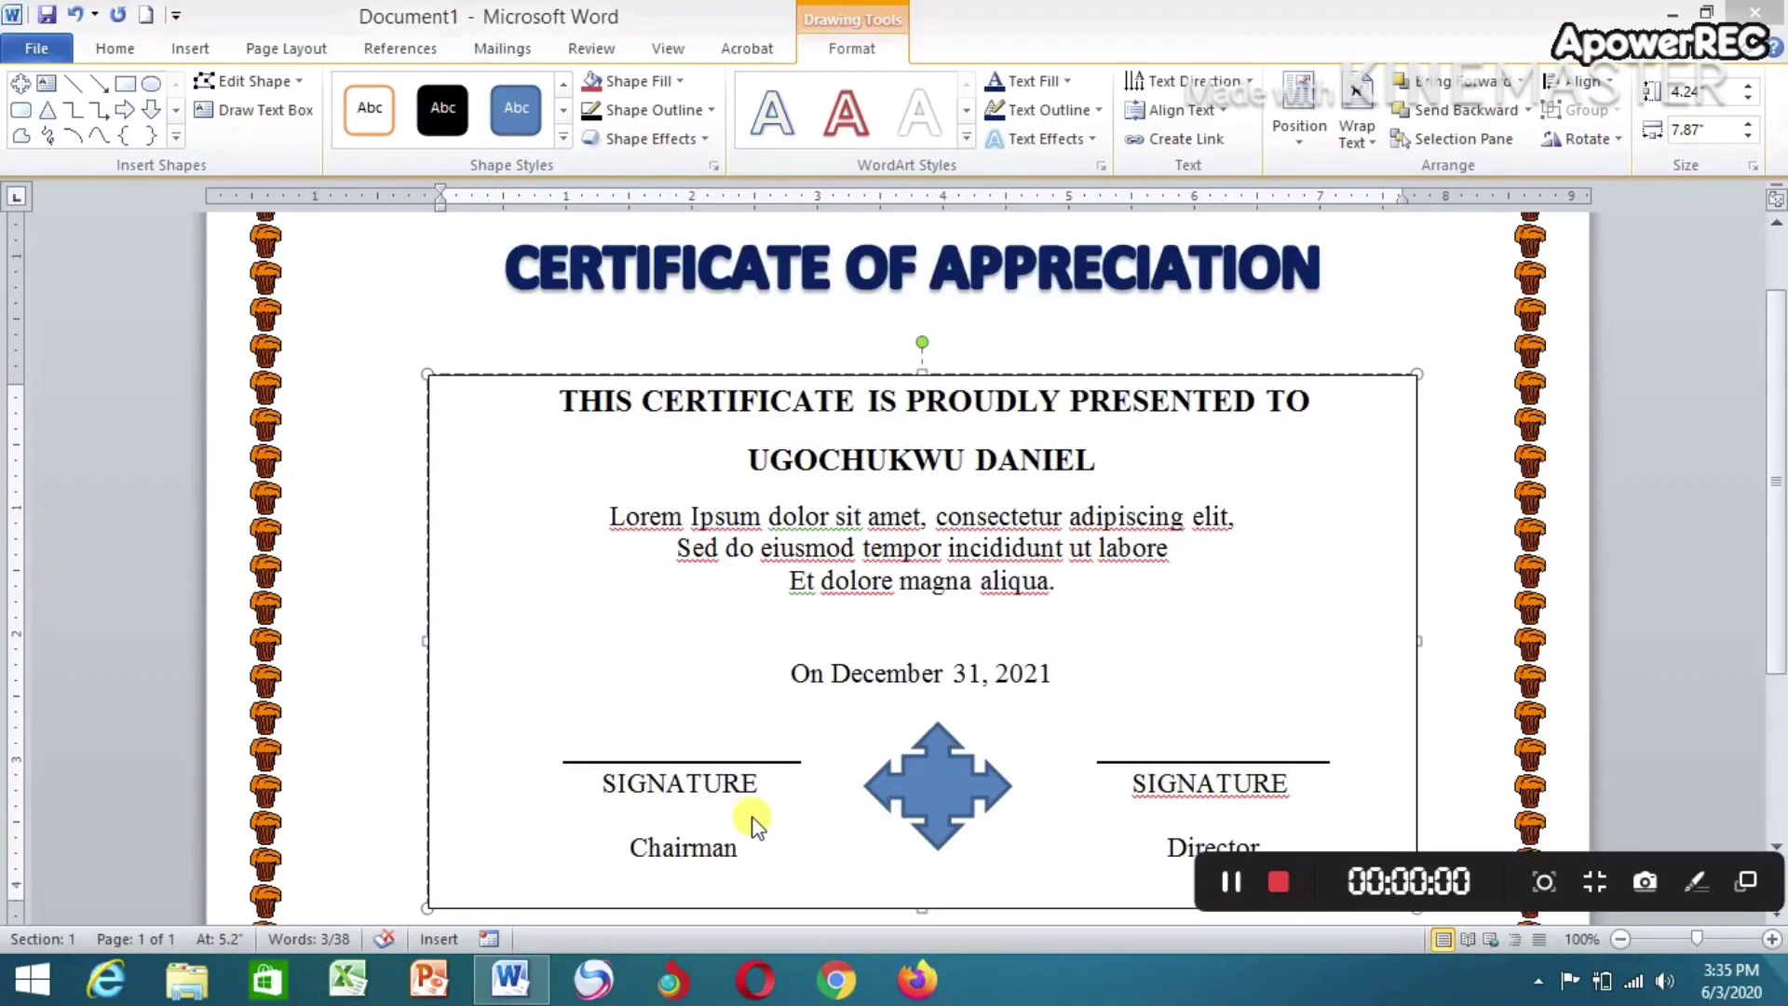
drag(607, 864, 733, 792)
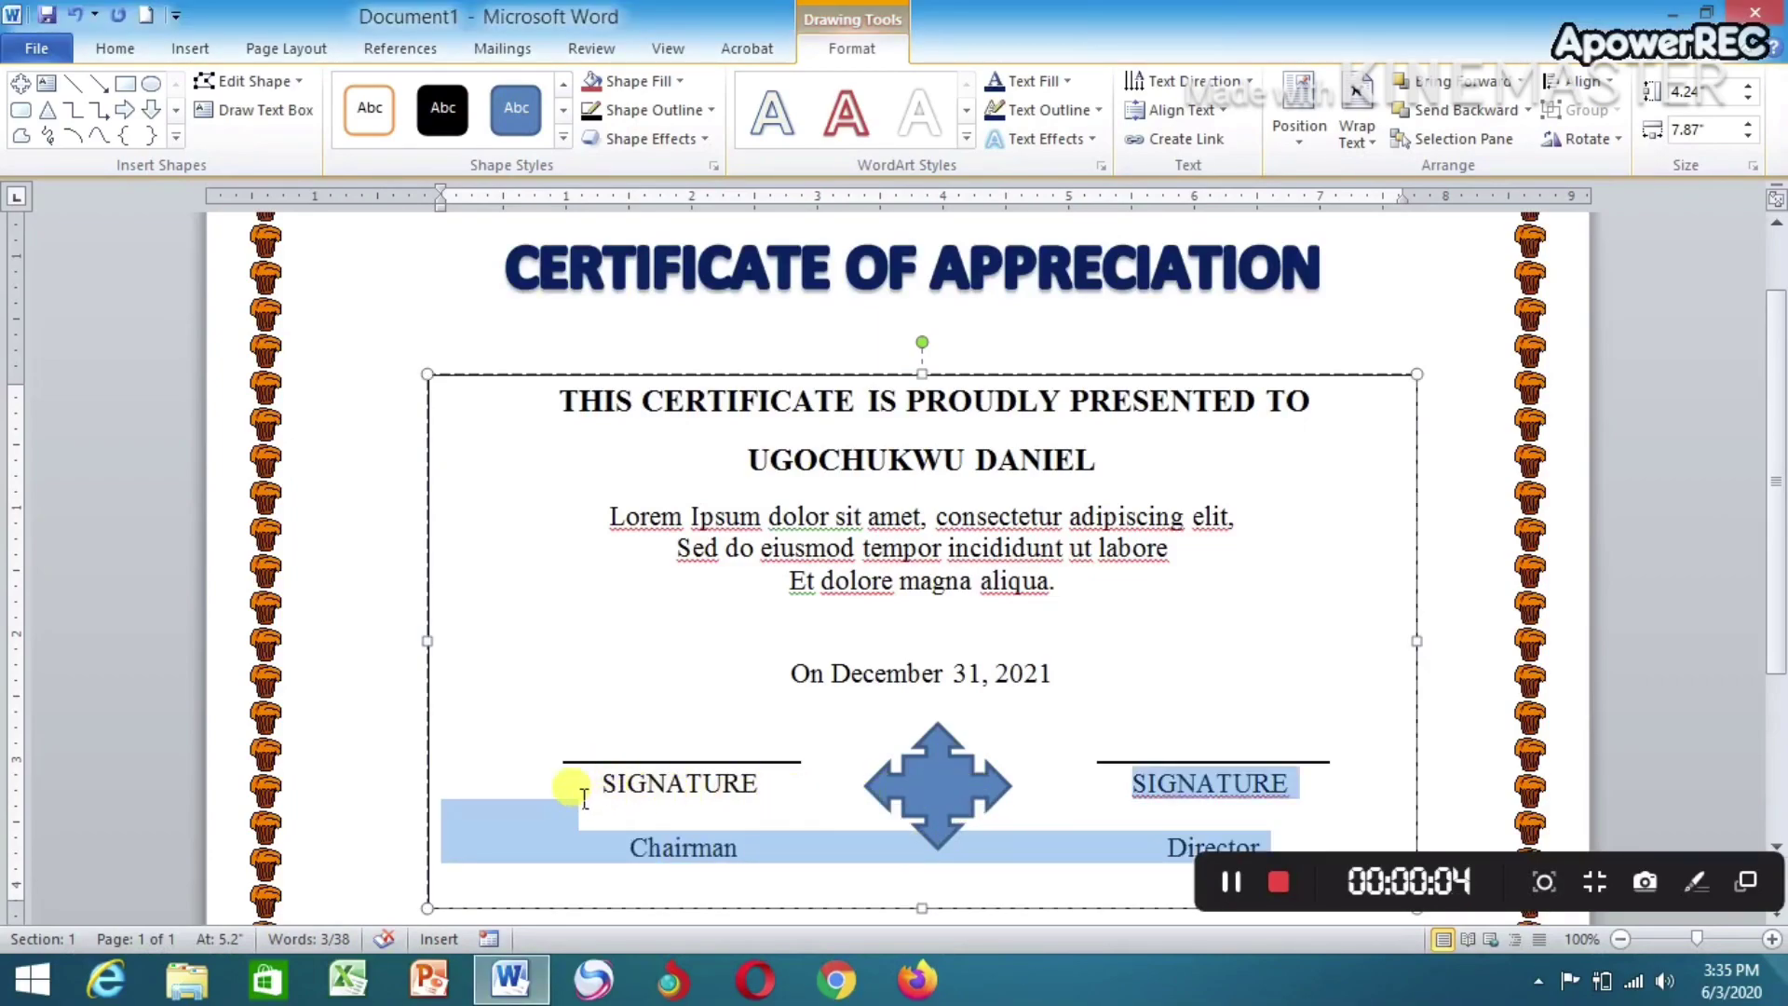
mouse_move(733, 792)
mouse_down()
mouse_move(719, 821)
mouse_move(1246, 818)
mouse_up()
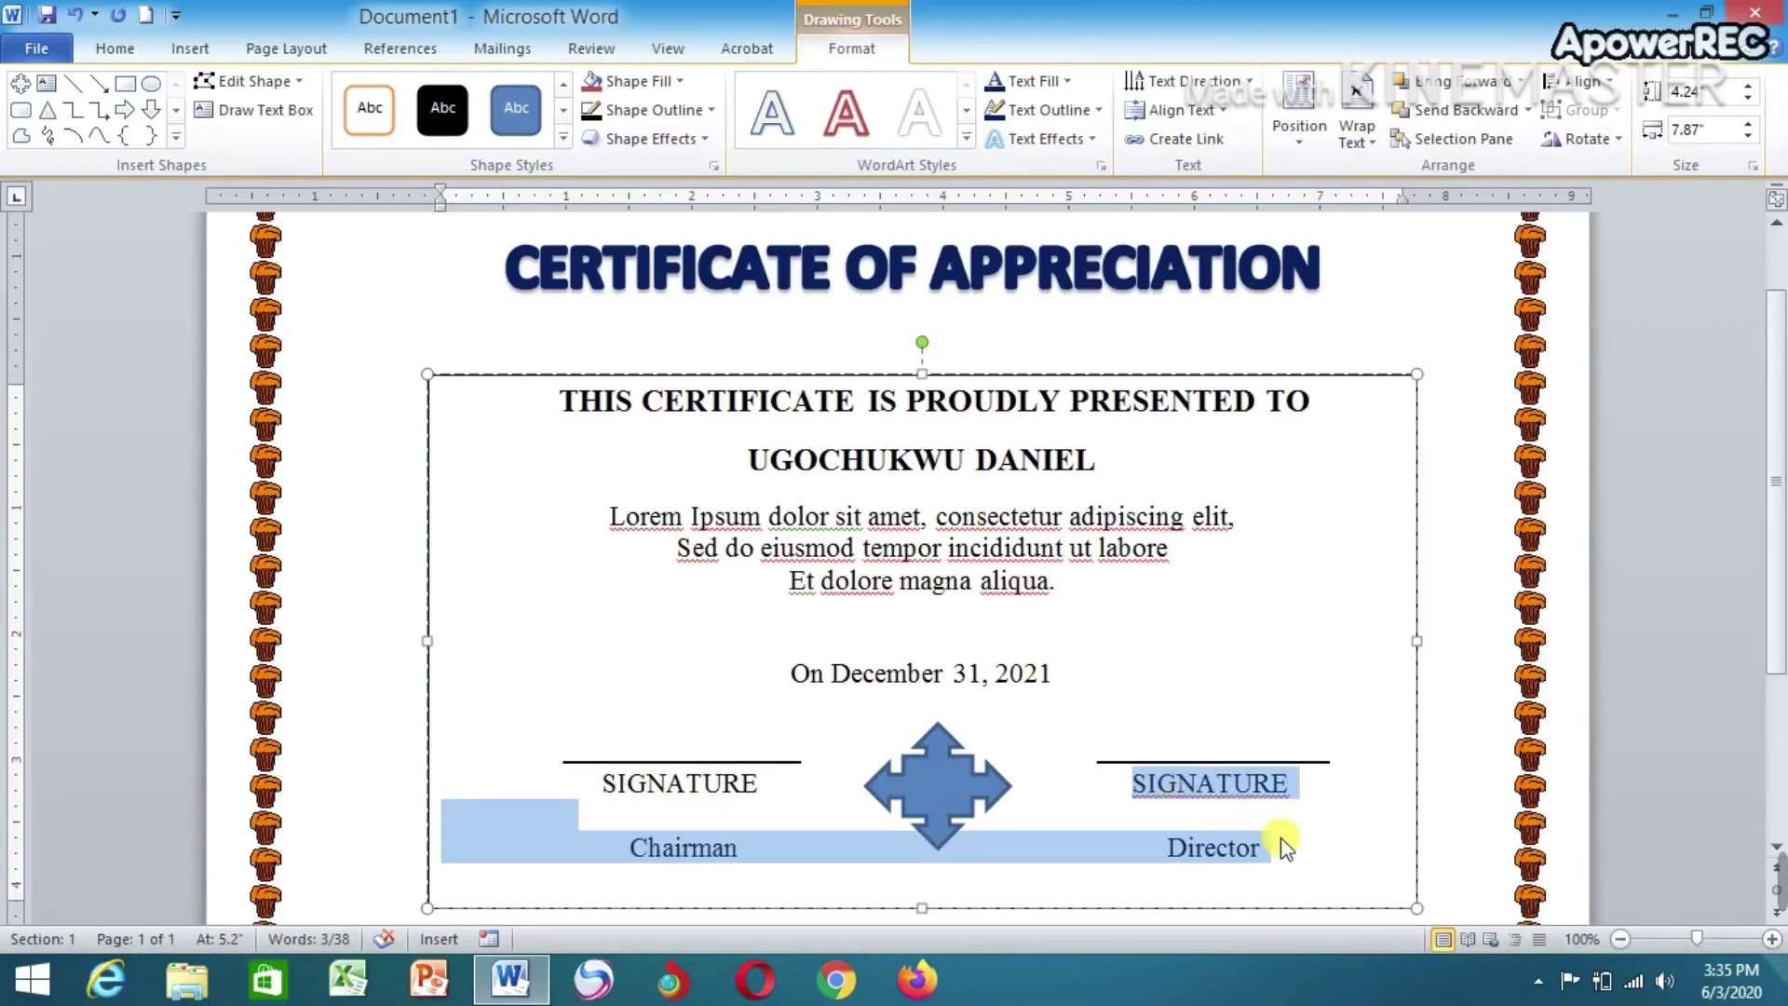
right_click(1194, 797)
mouse_move(1268, 552)
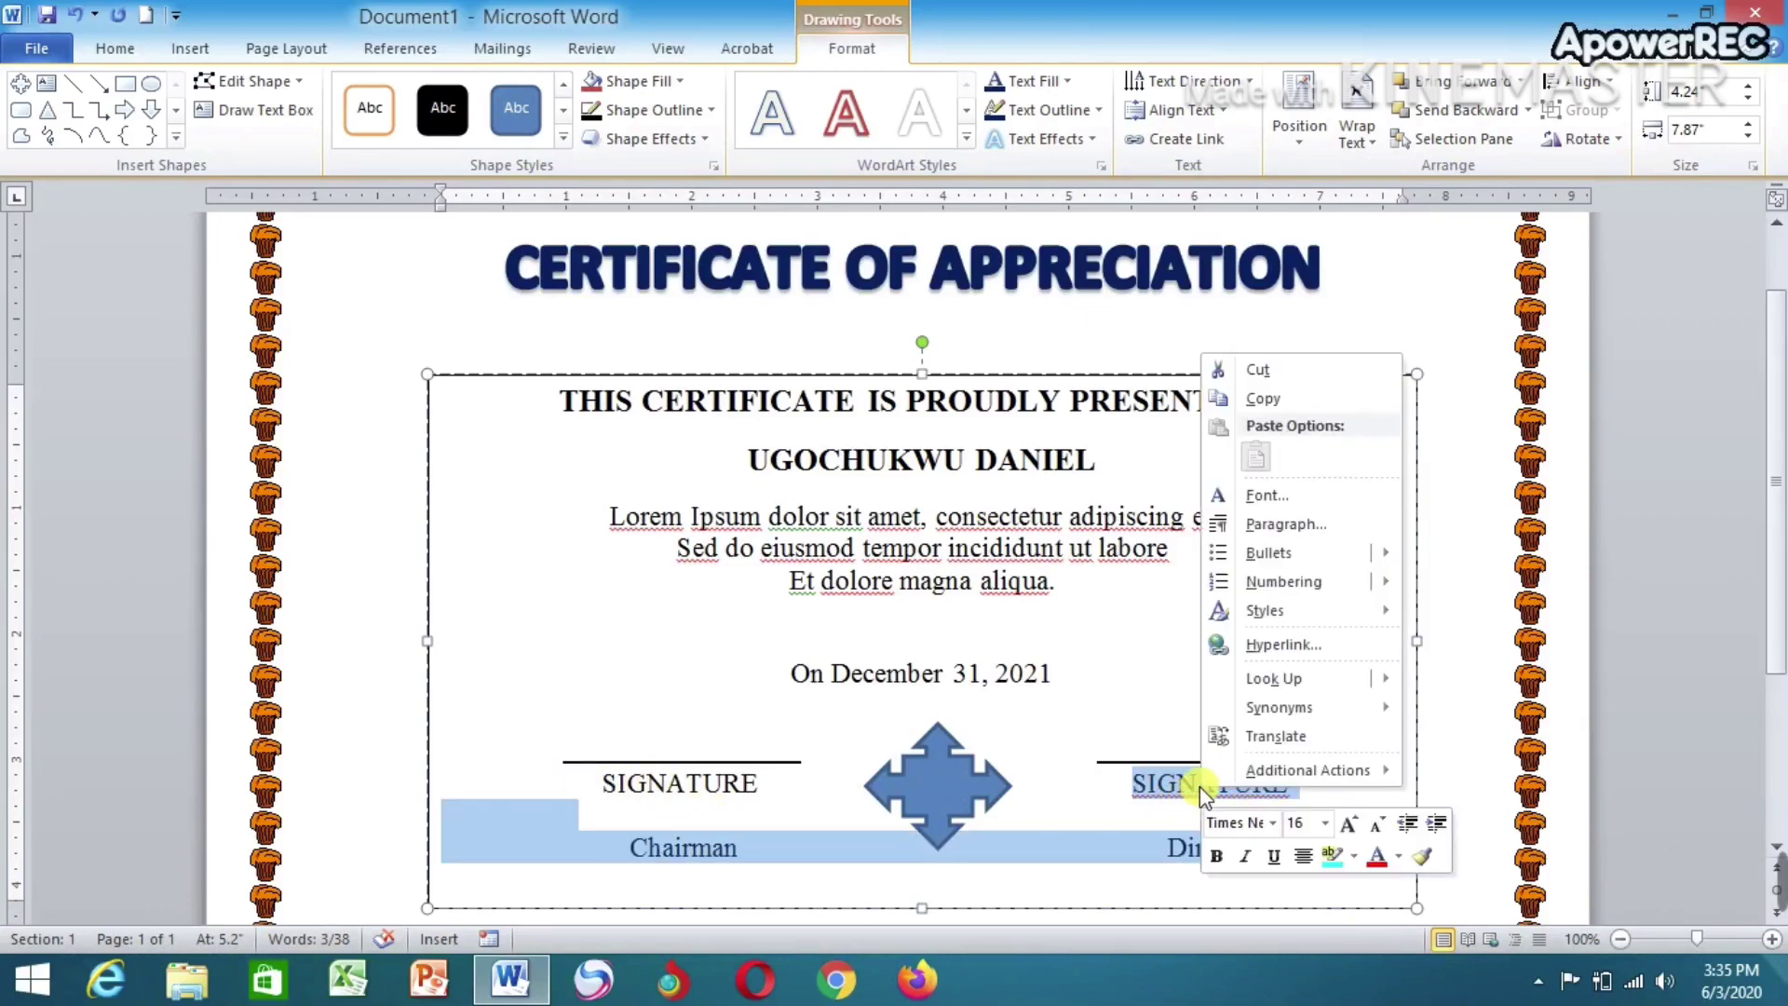
click(1324, 527)
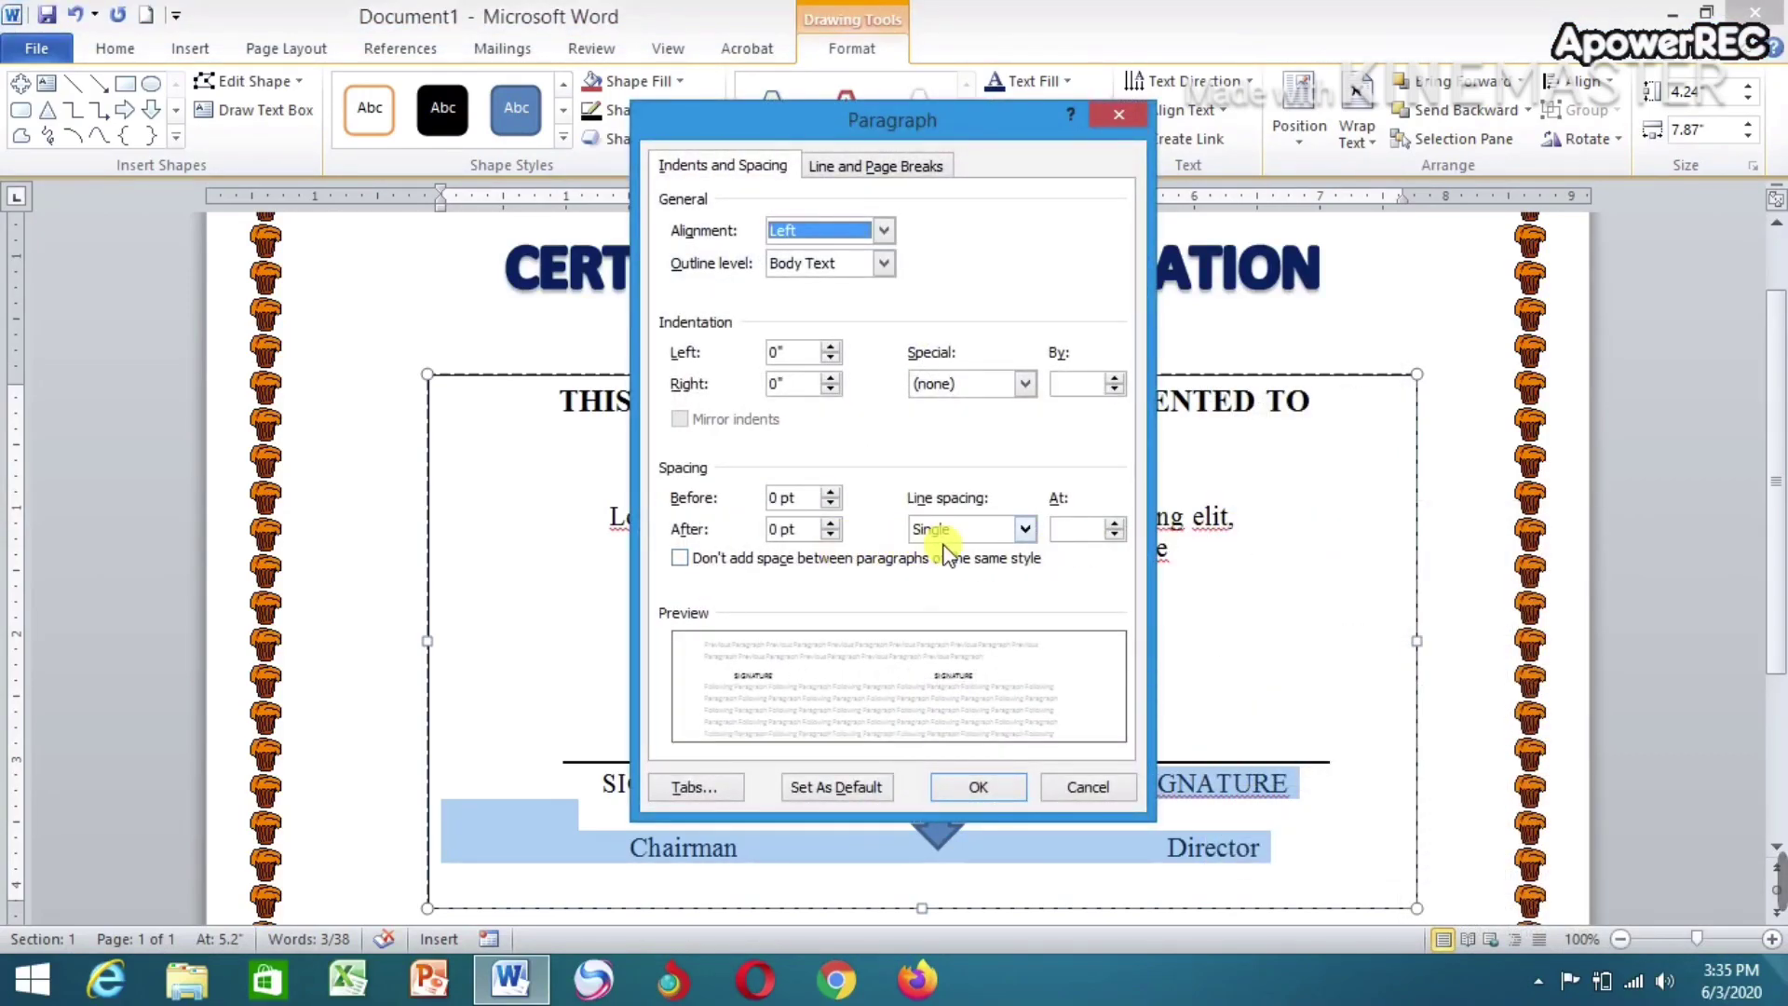
click(1004, 789)
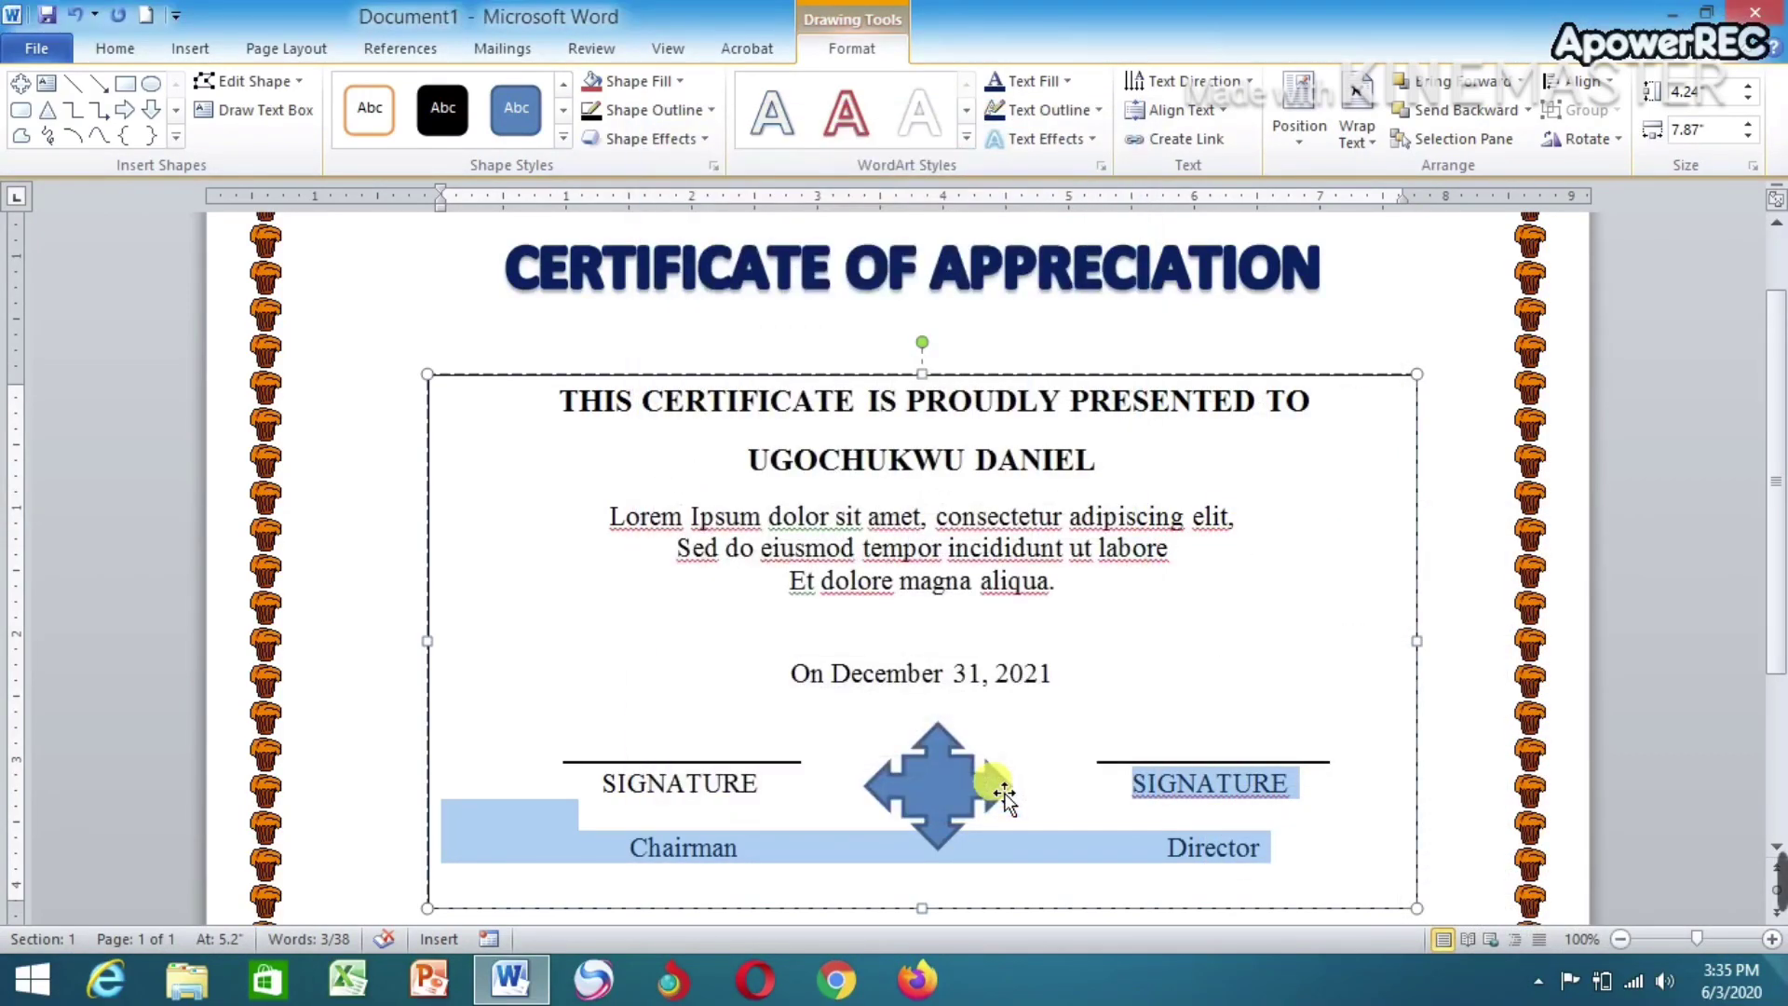
Reapply single line spacing to the SIGNATURE and Chairman lines
click(1281, 827)
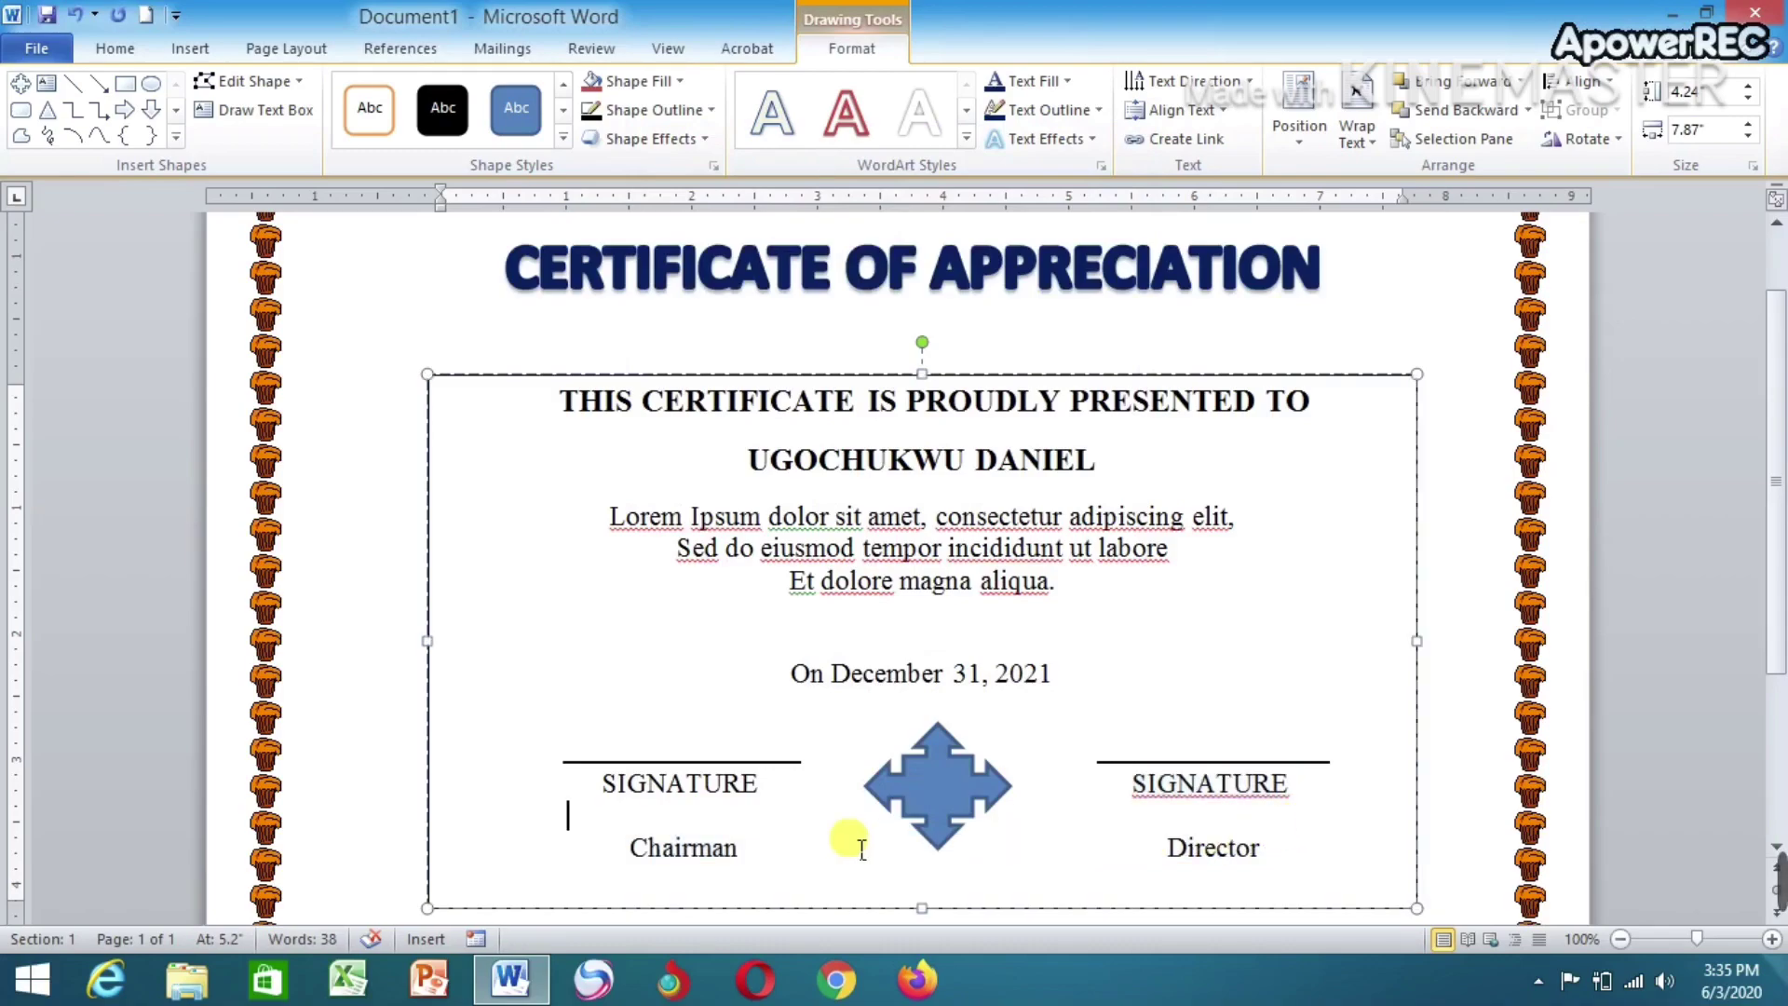
drag(745, 847, 629, 787)
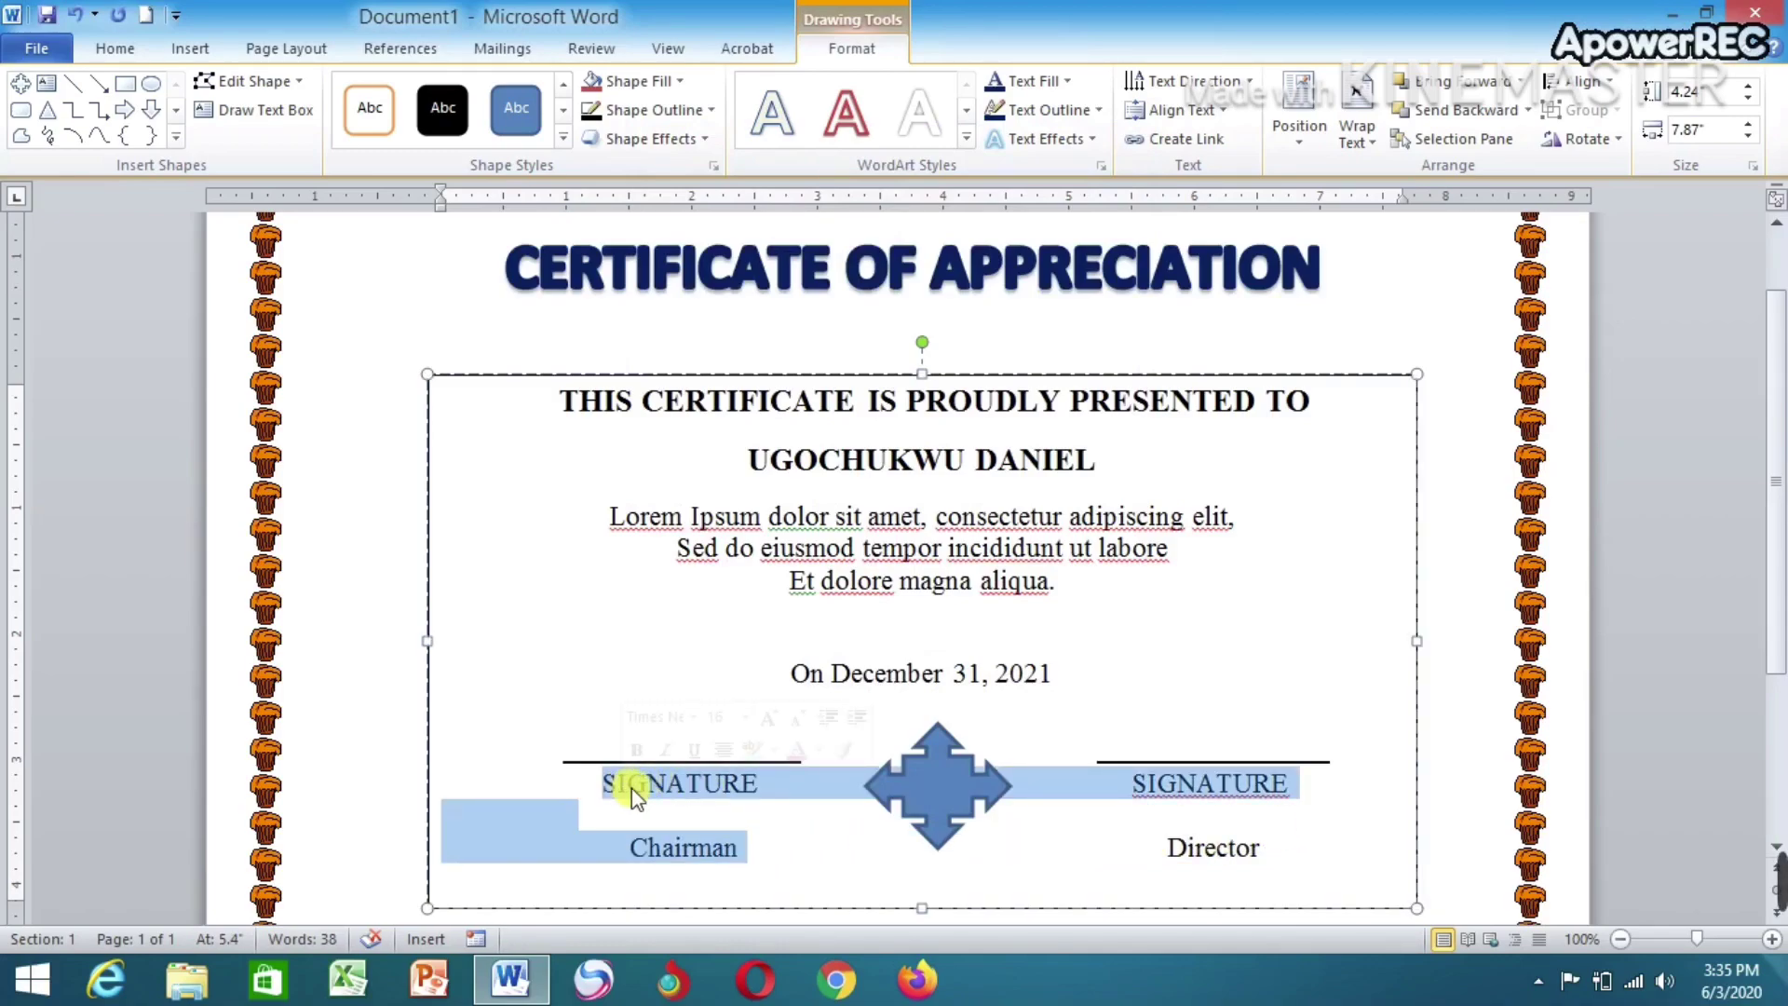
right_click(757, 780)
click(861, 517)
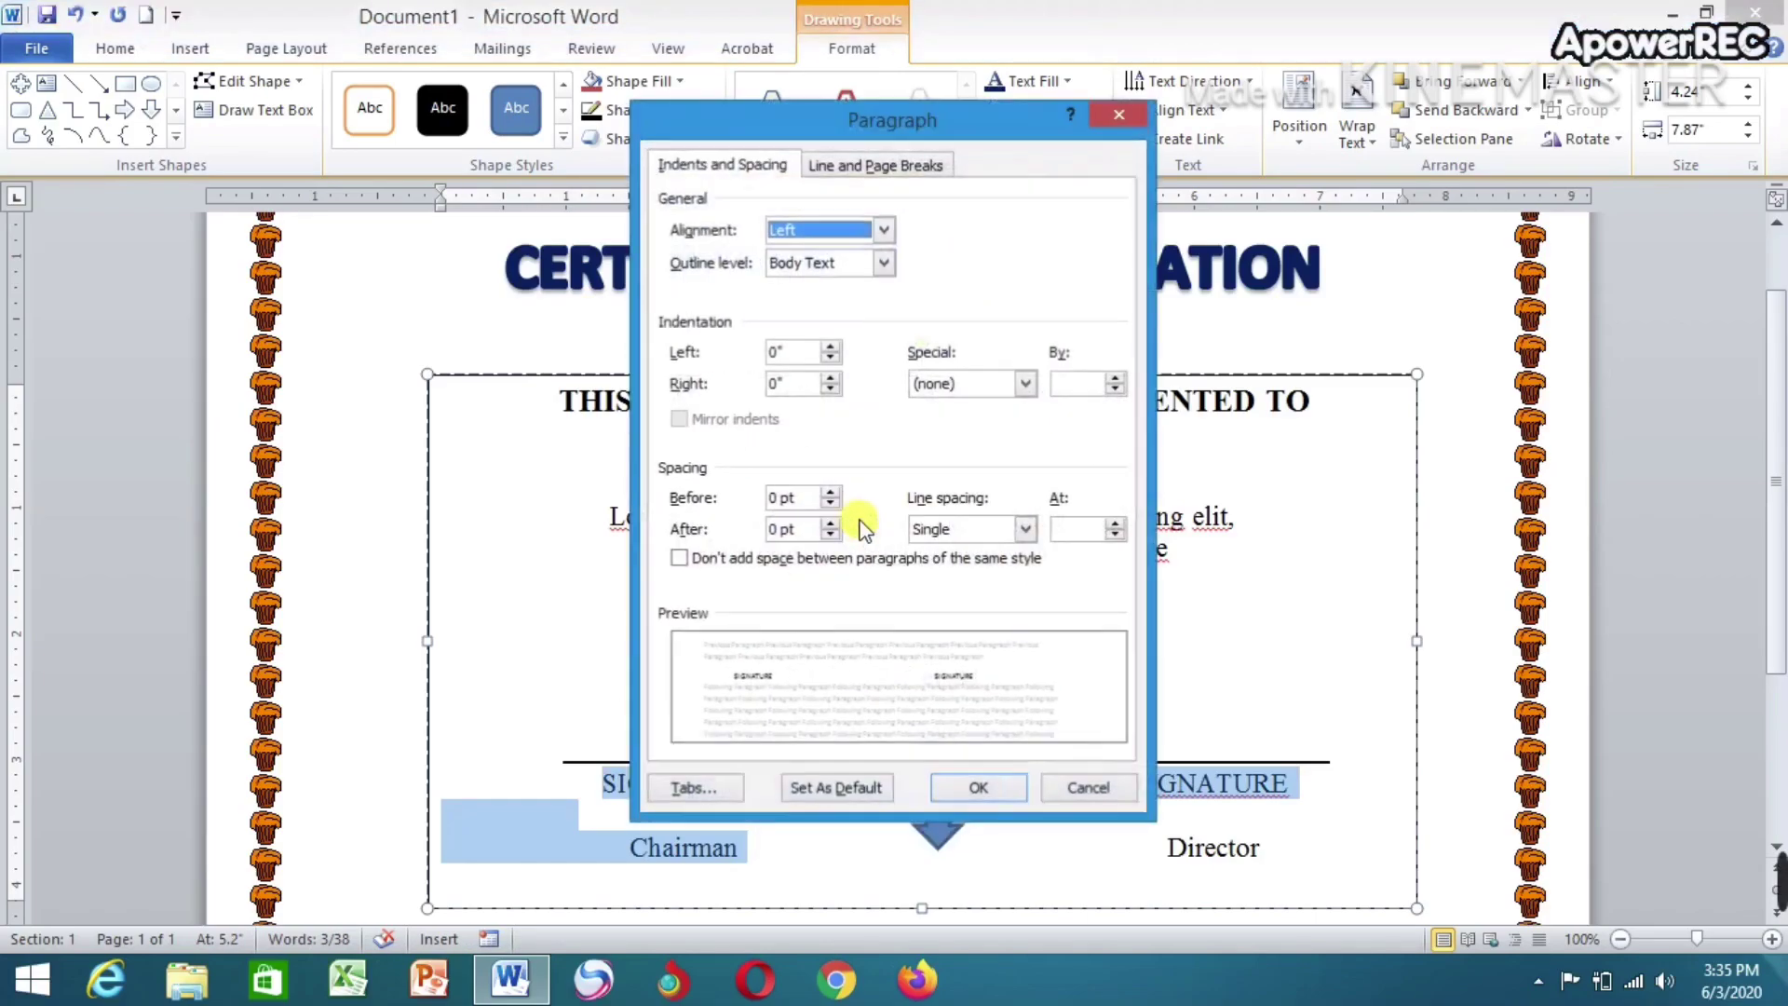
click(1024, 529)
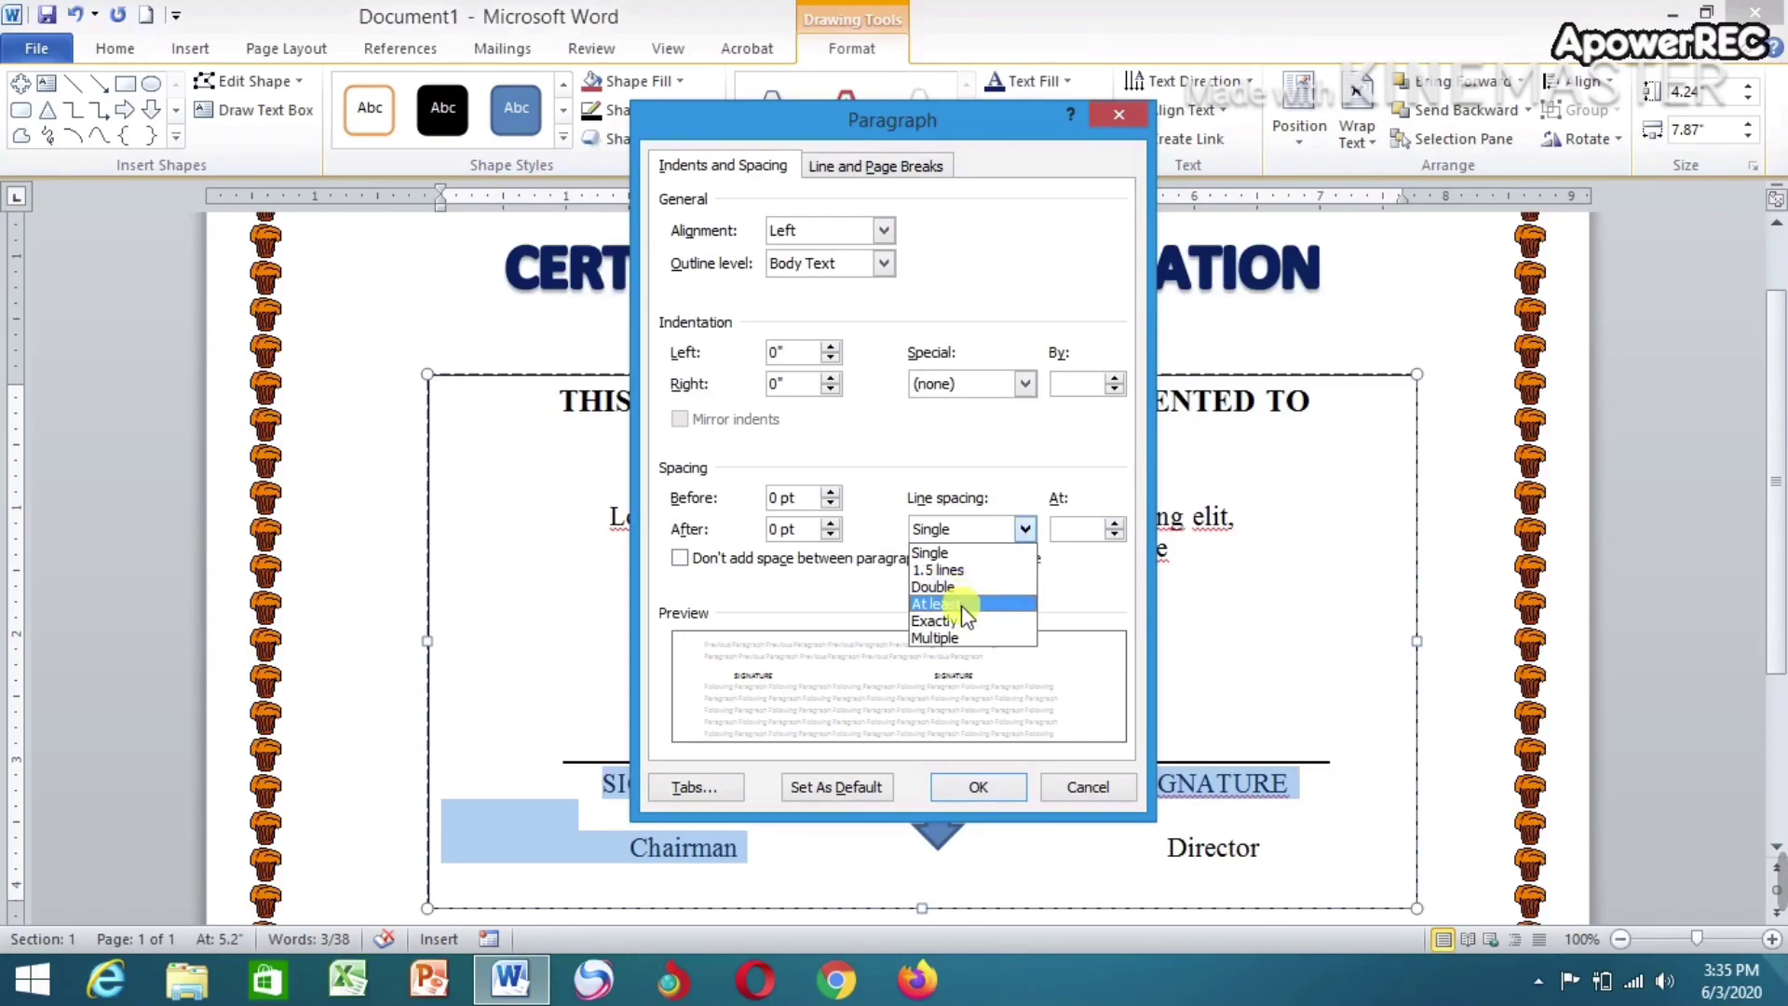
click(944, 635)
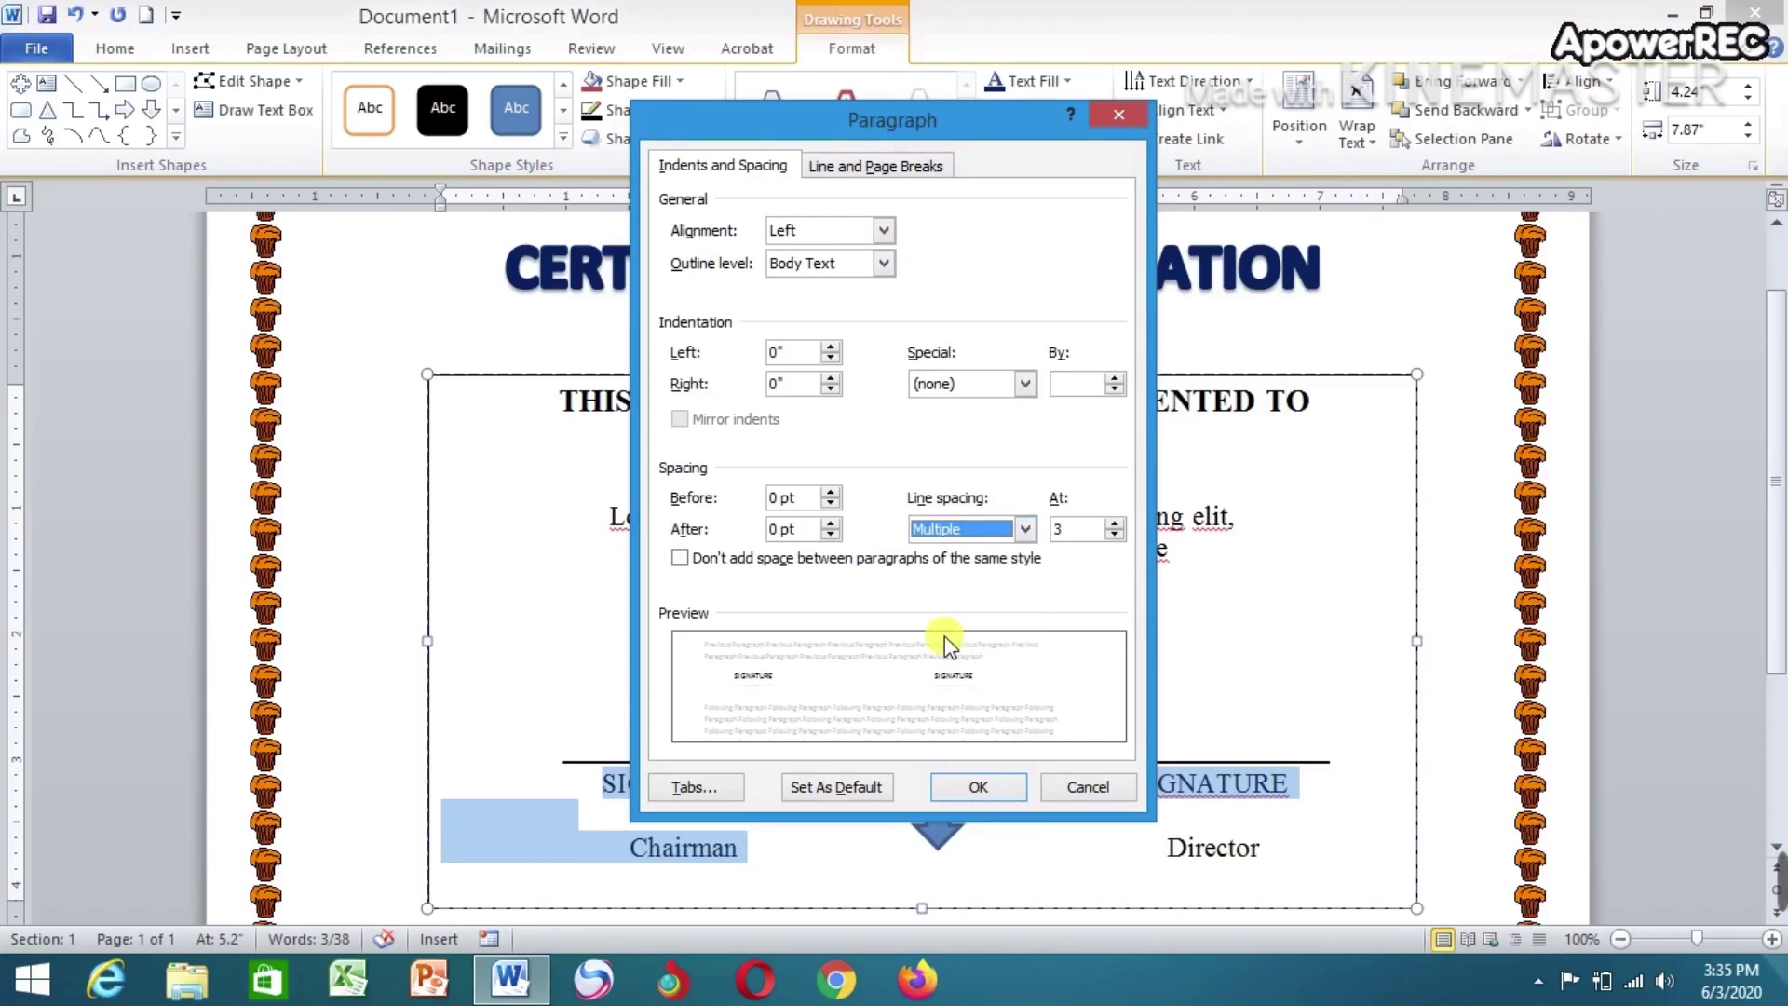
click(1021, 527)
click(966, 556)
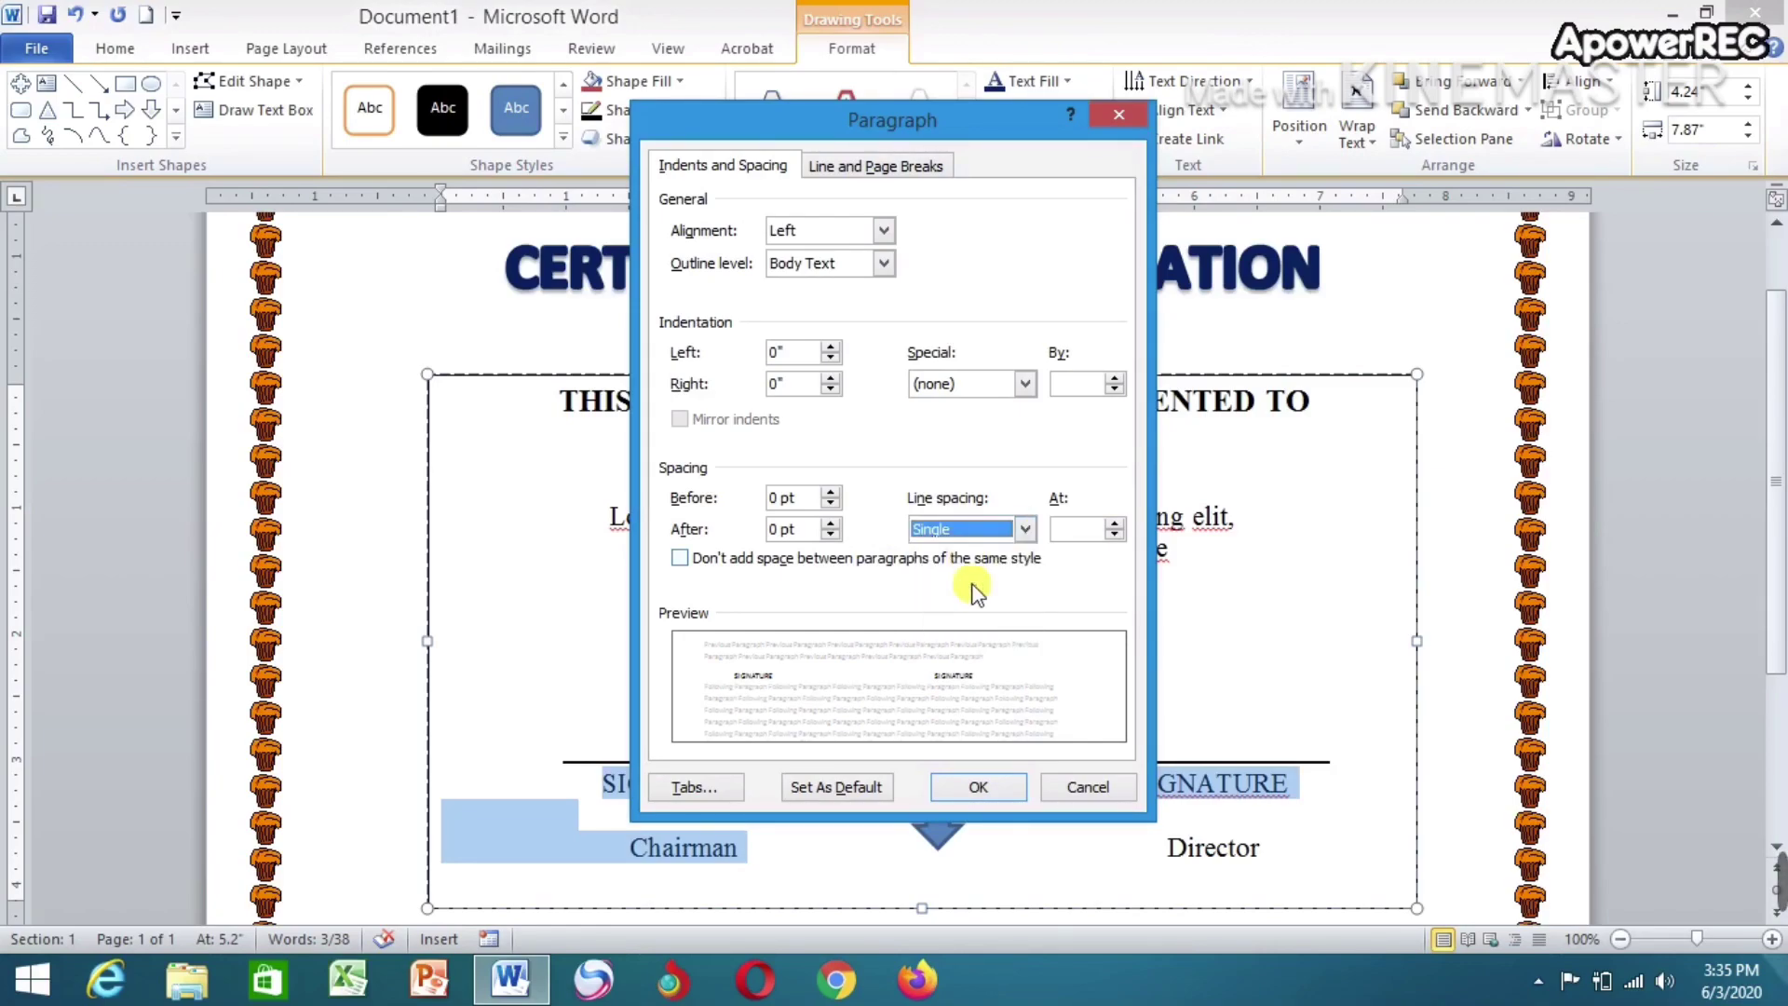
click(977, 786)
Delete the right-hand SIGNATURE and Director labels so Chairman moves up
click(1069, 850)
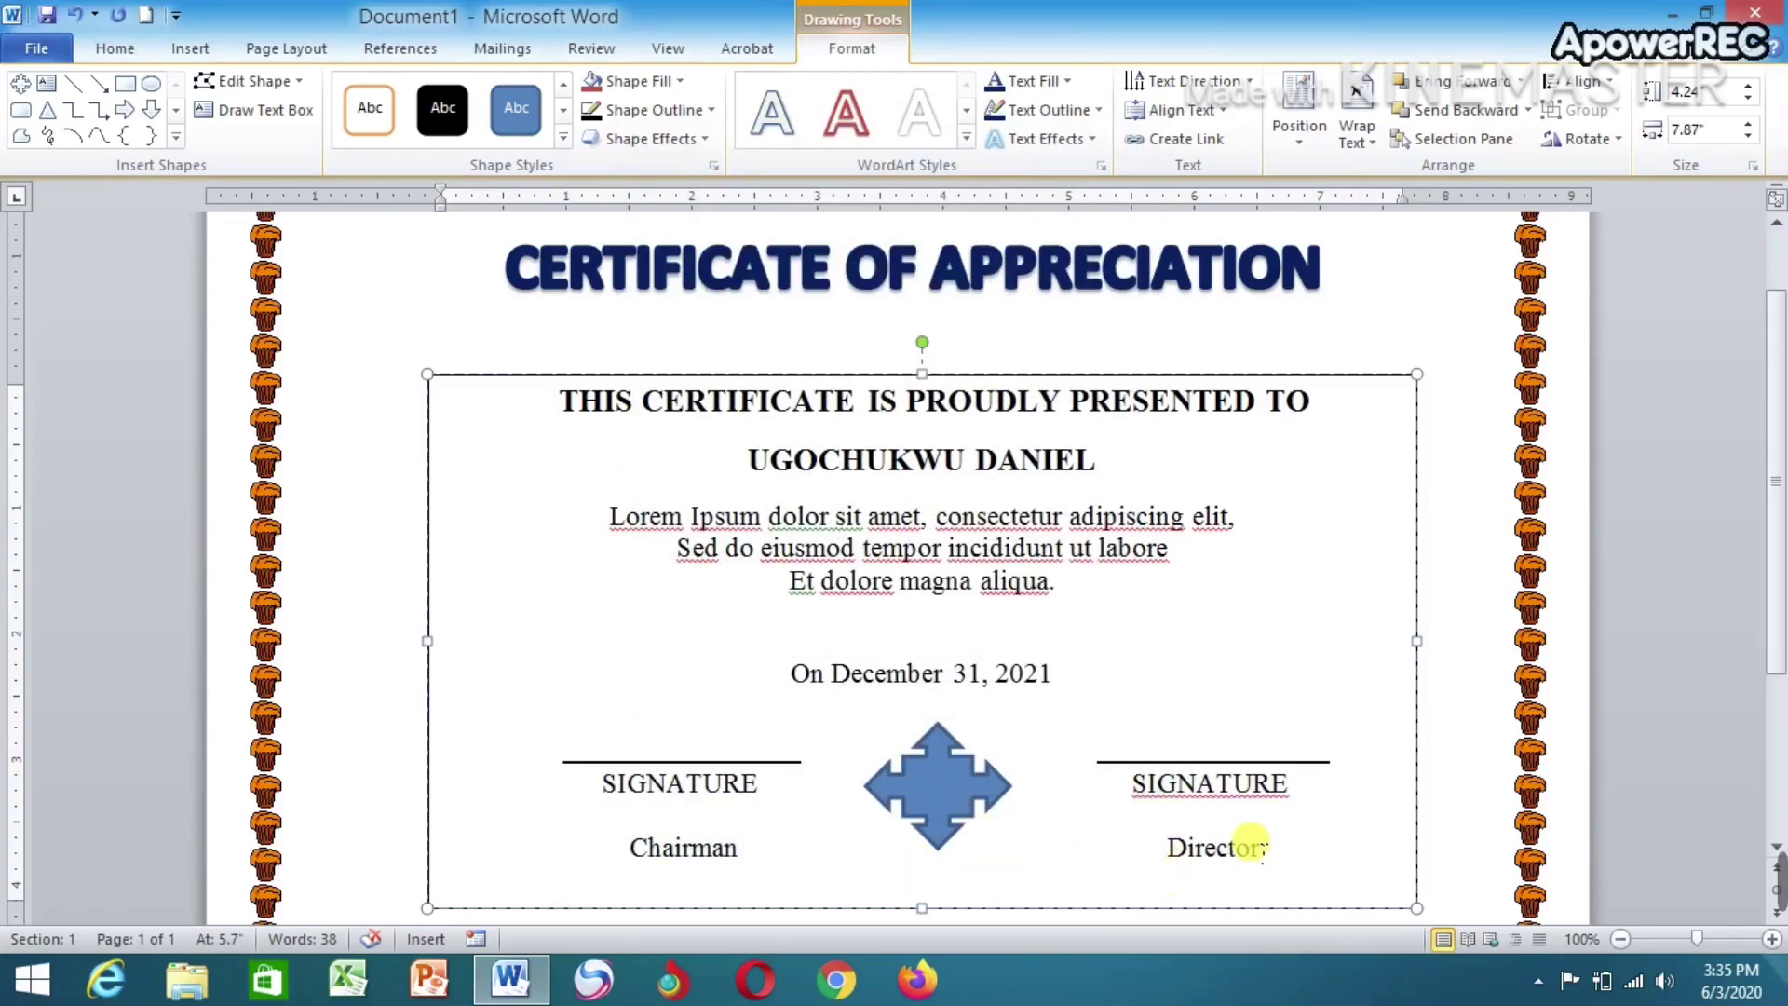
double_click(1251, 843)
key(BackSpace)
key(BackSpace)
key(BackSpace)
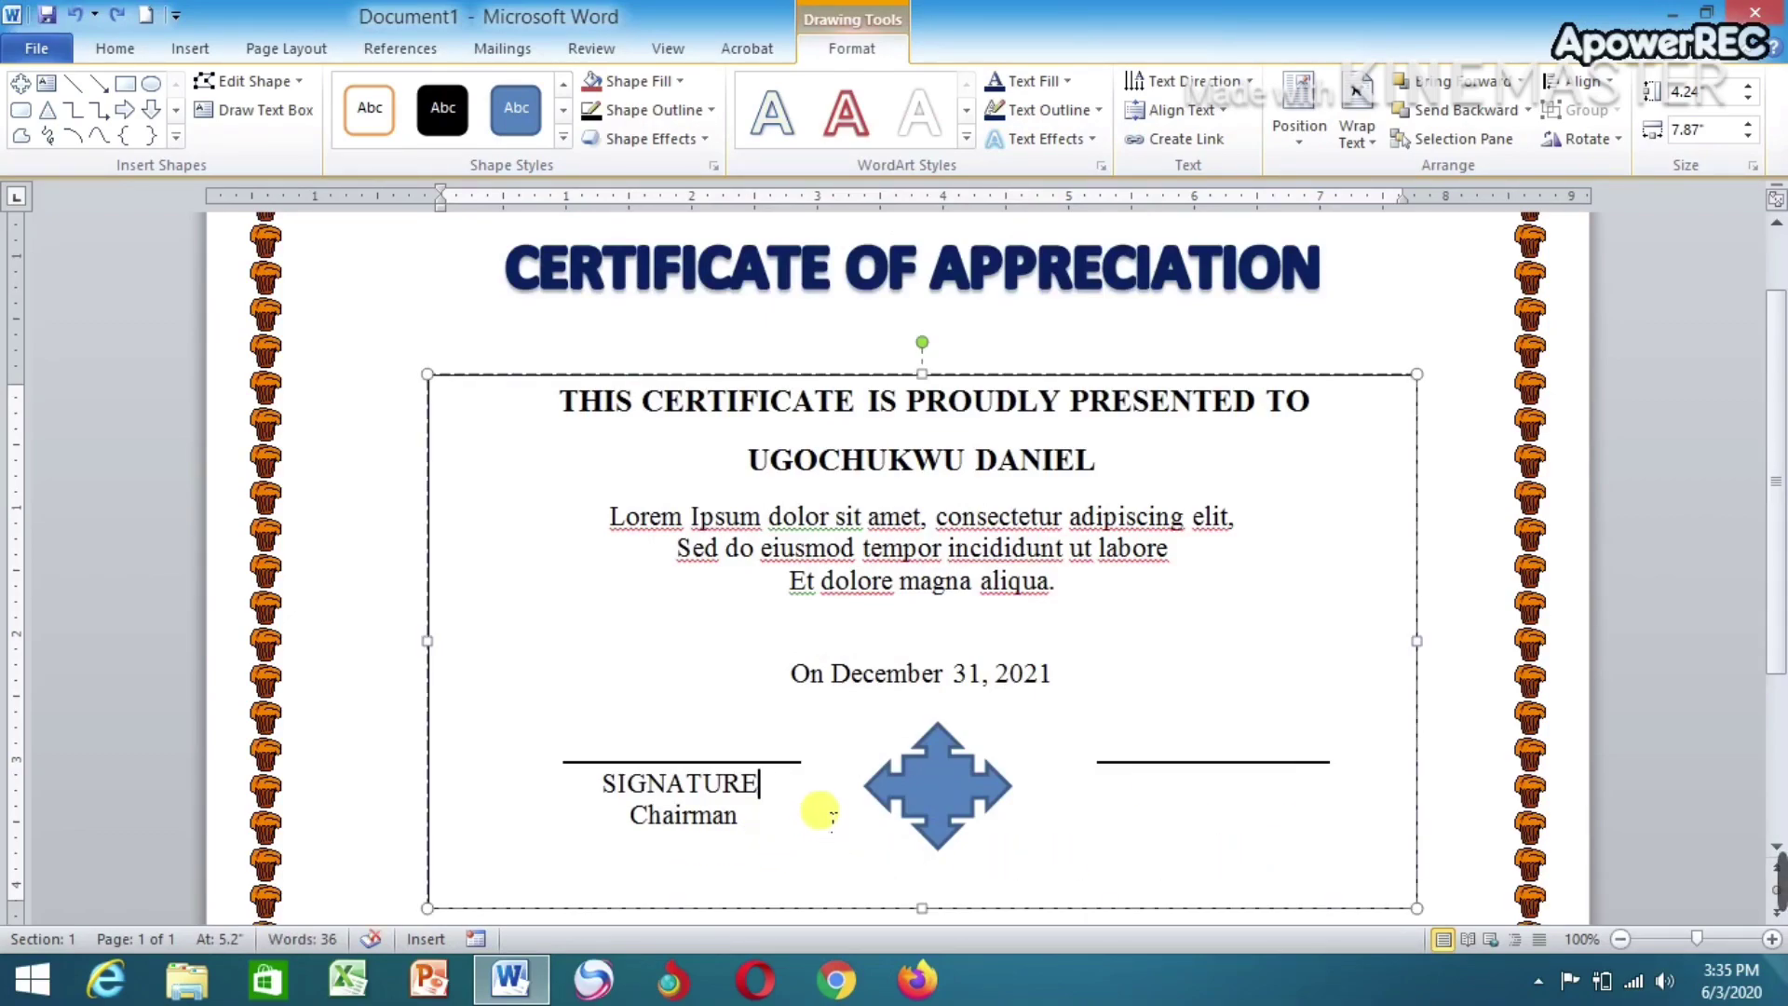
Copy SIGNATURE and paste it under the right signature line
drag(759, 783, 622, 785)
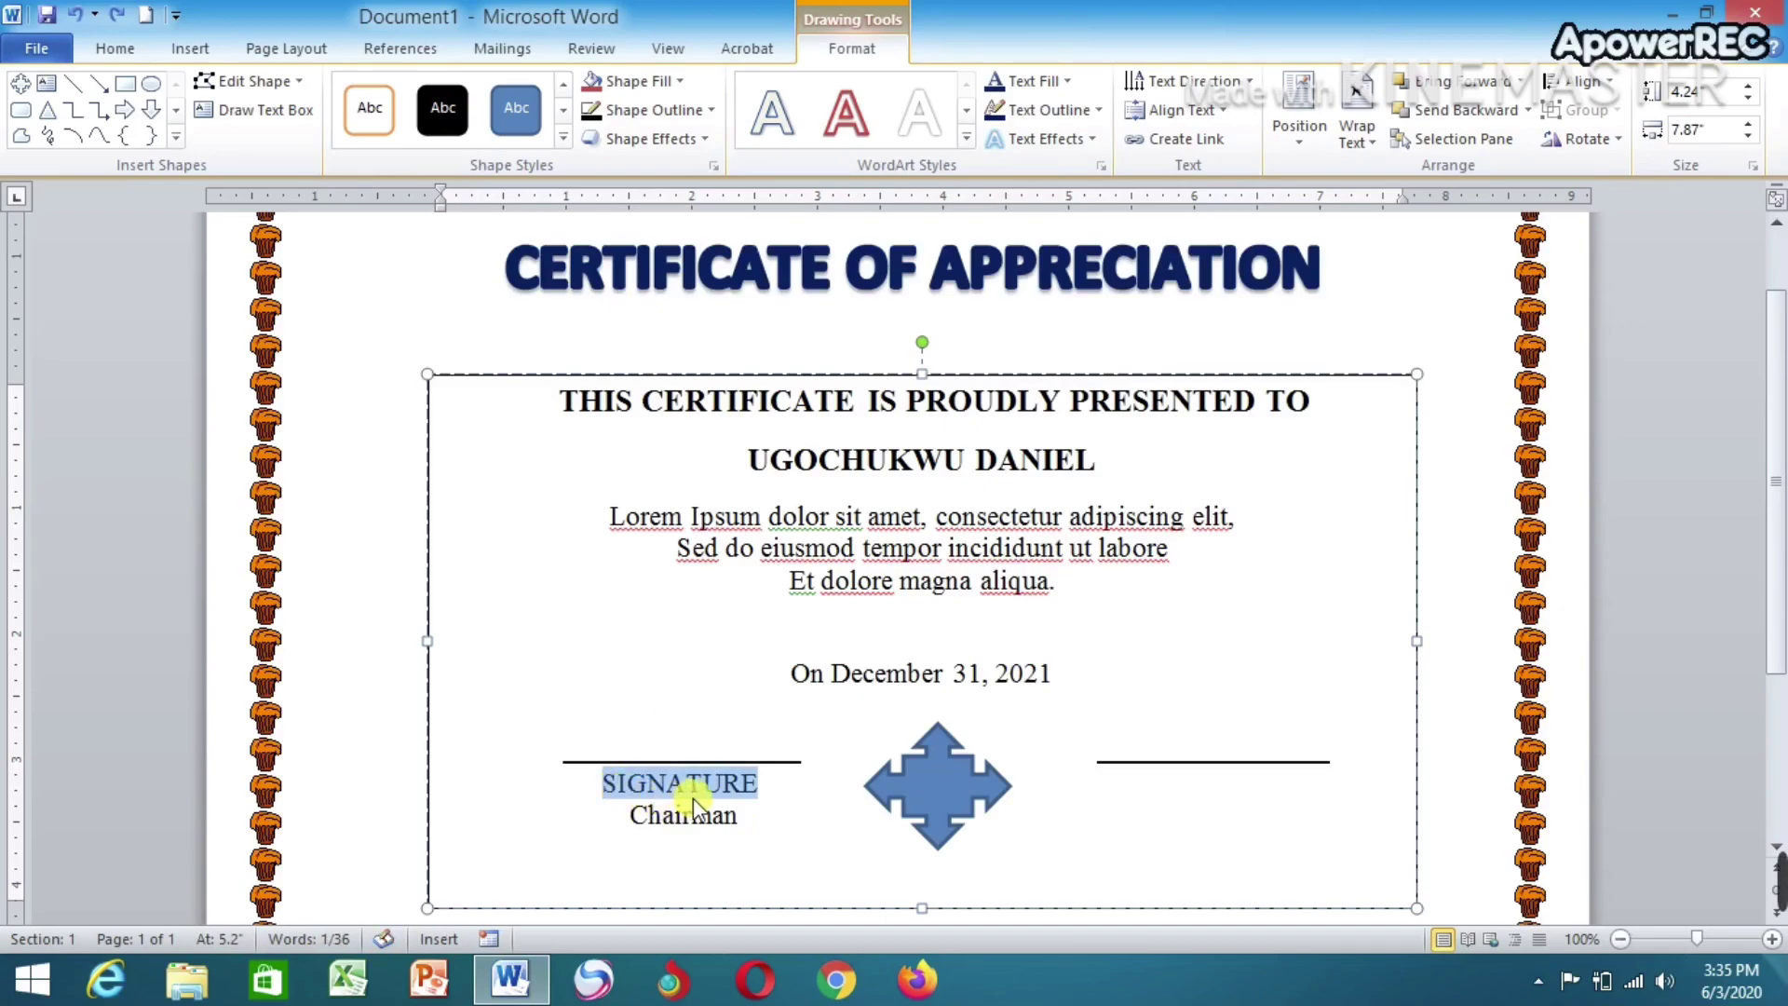
click(808, 805)
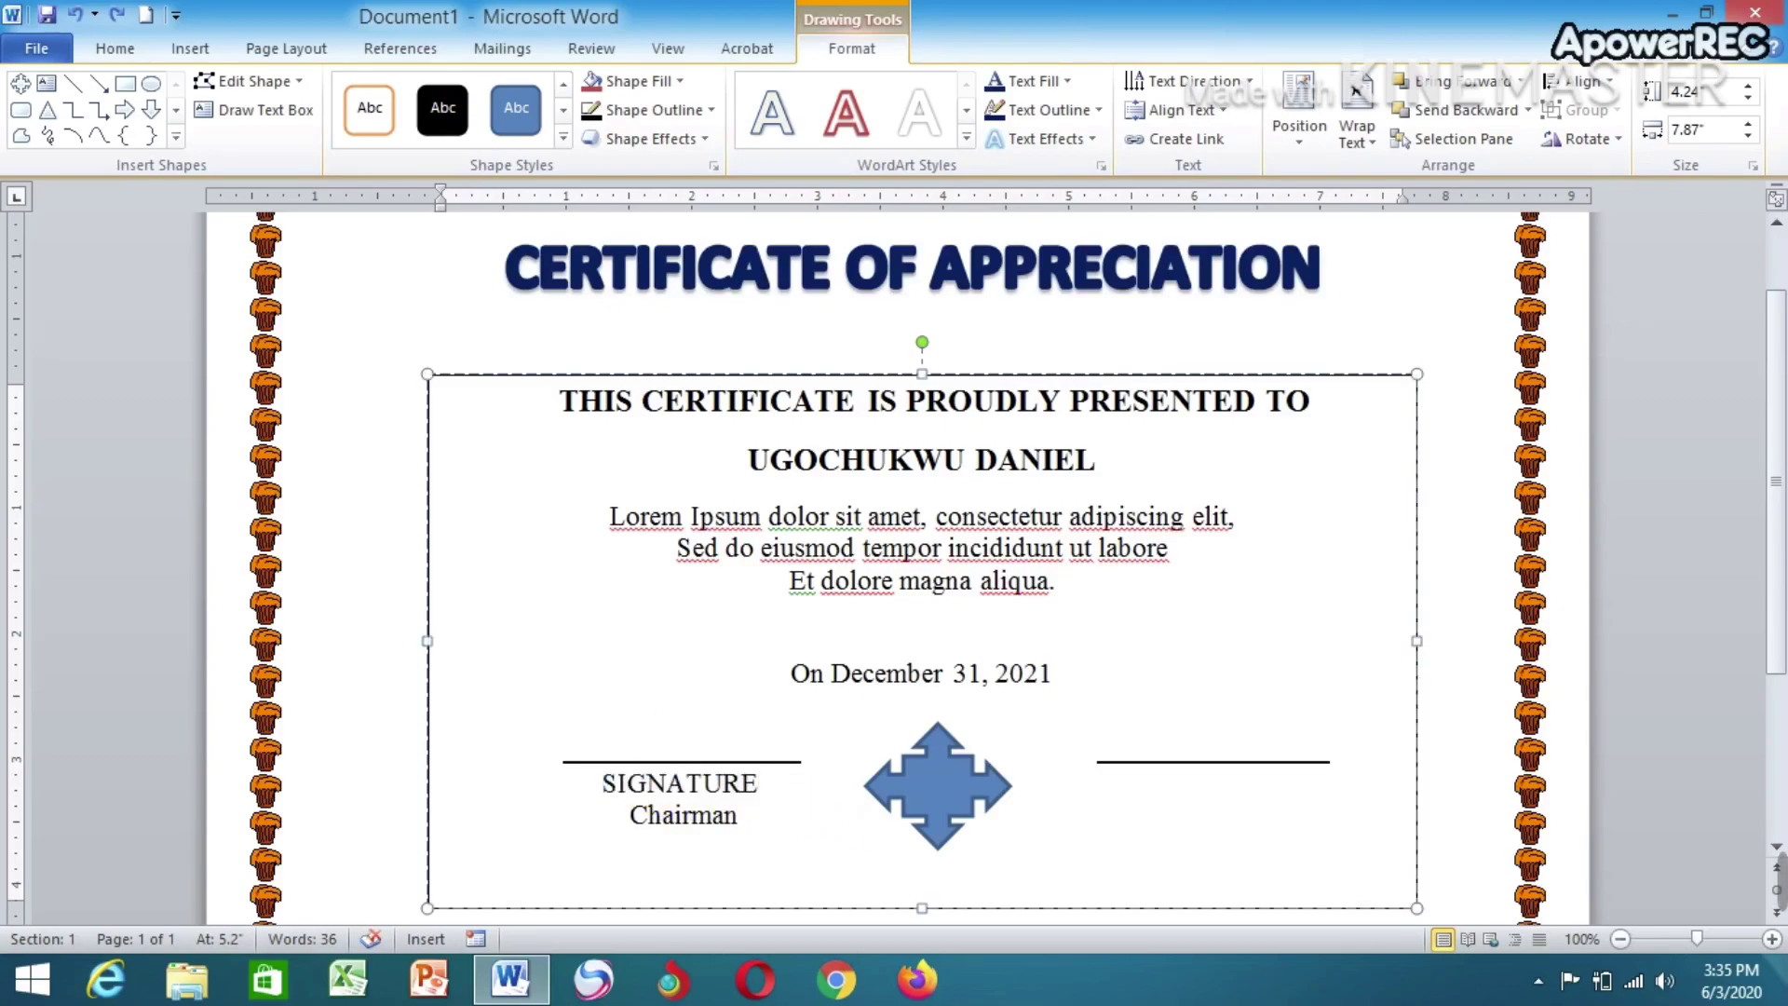
key(Tab)
key(Tab)
key(Tab)
key(Tab)
text(SIGNATURE)
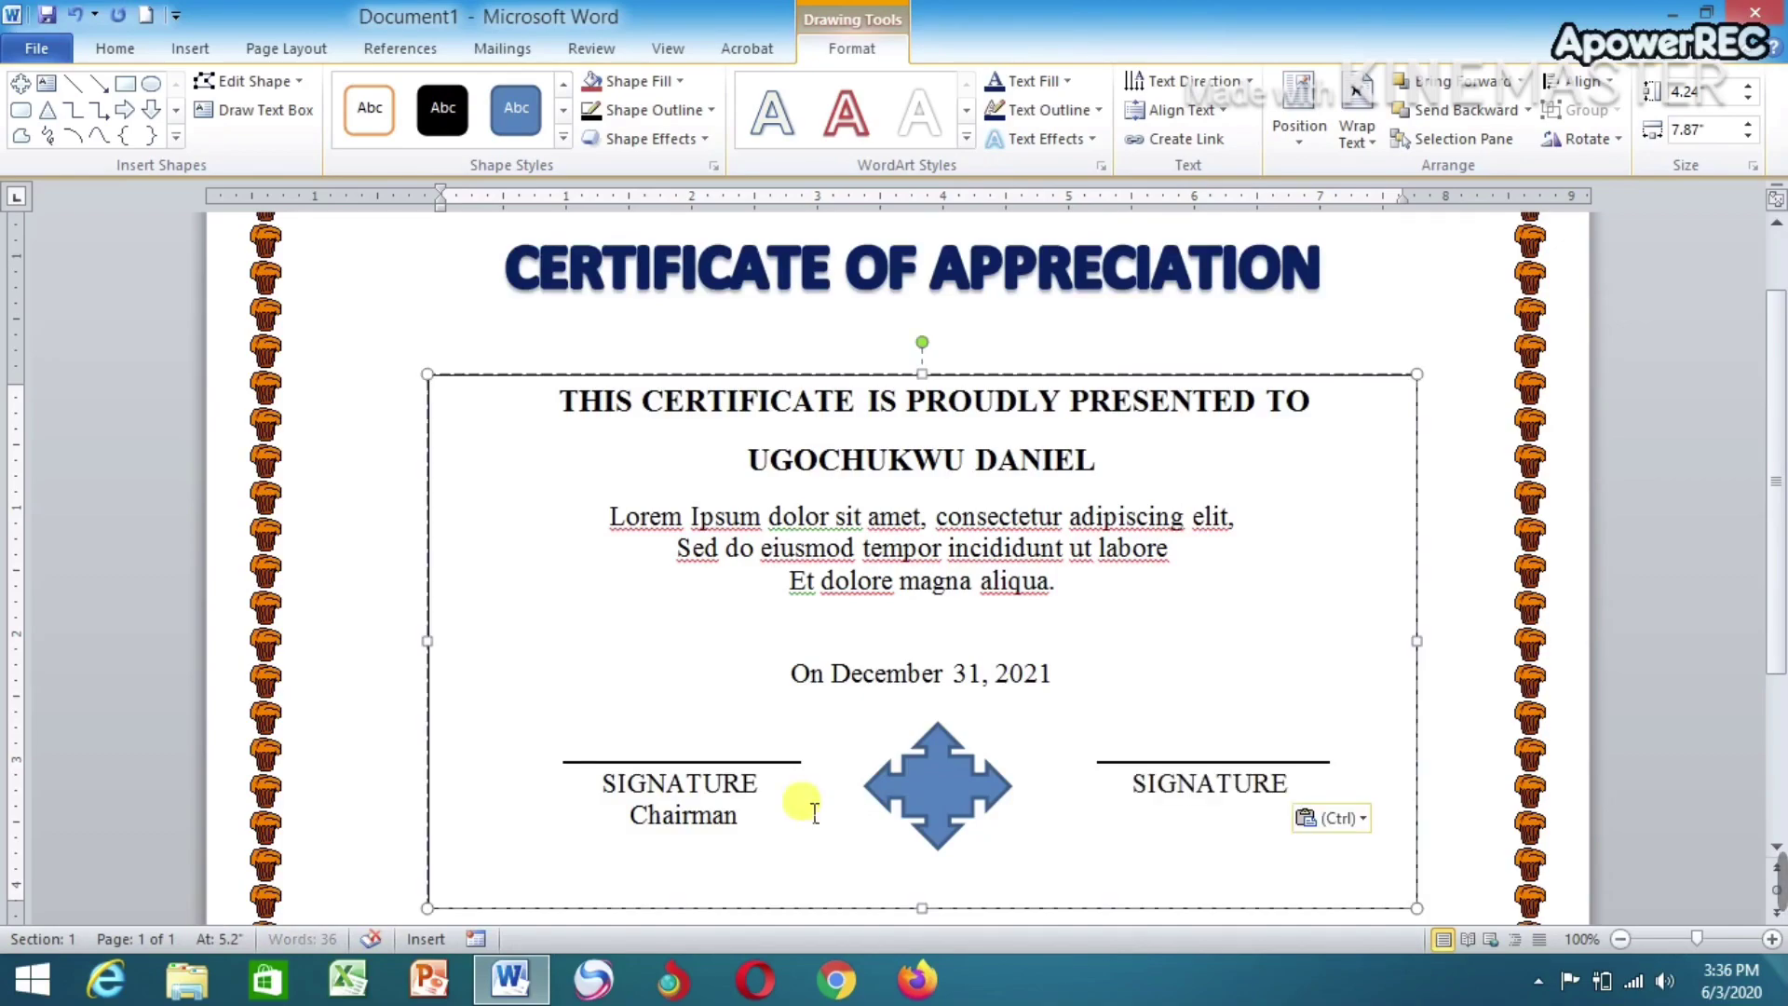
Type Director beneath the right SIGNATURE and select both signature blocks
click(745, 822)
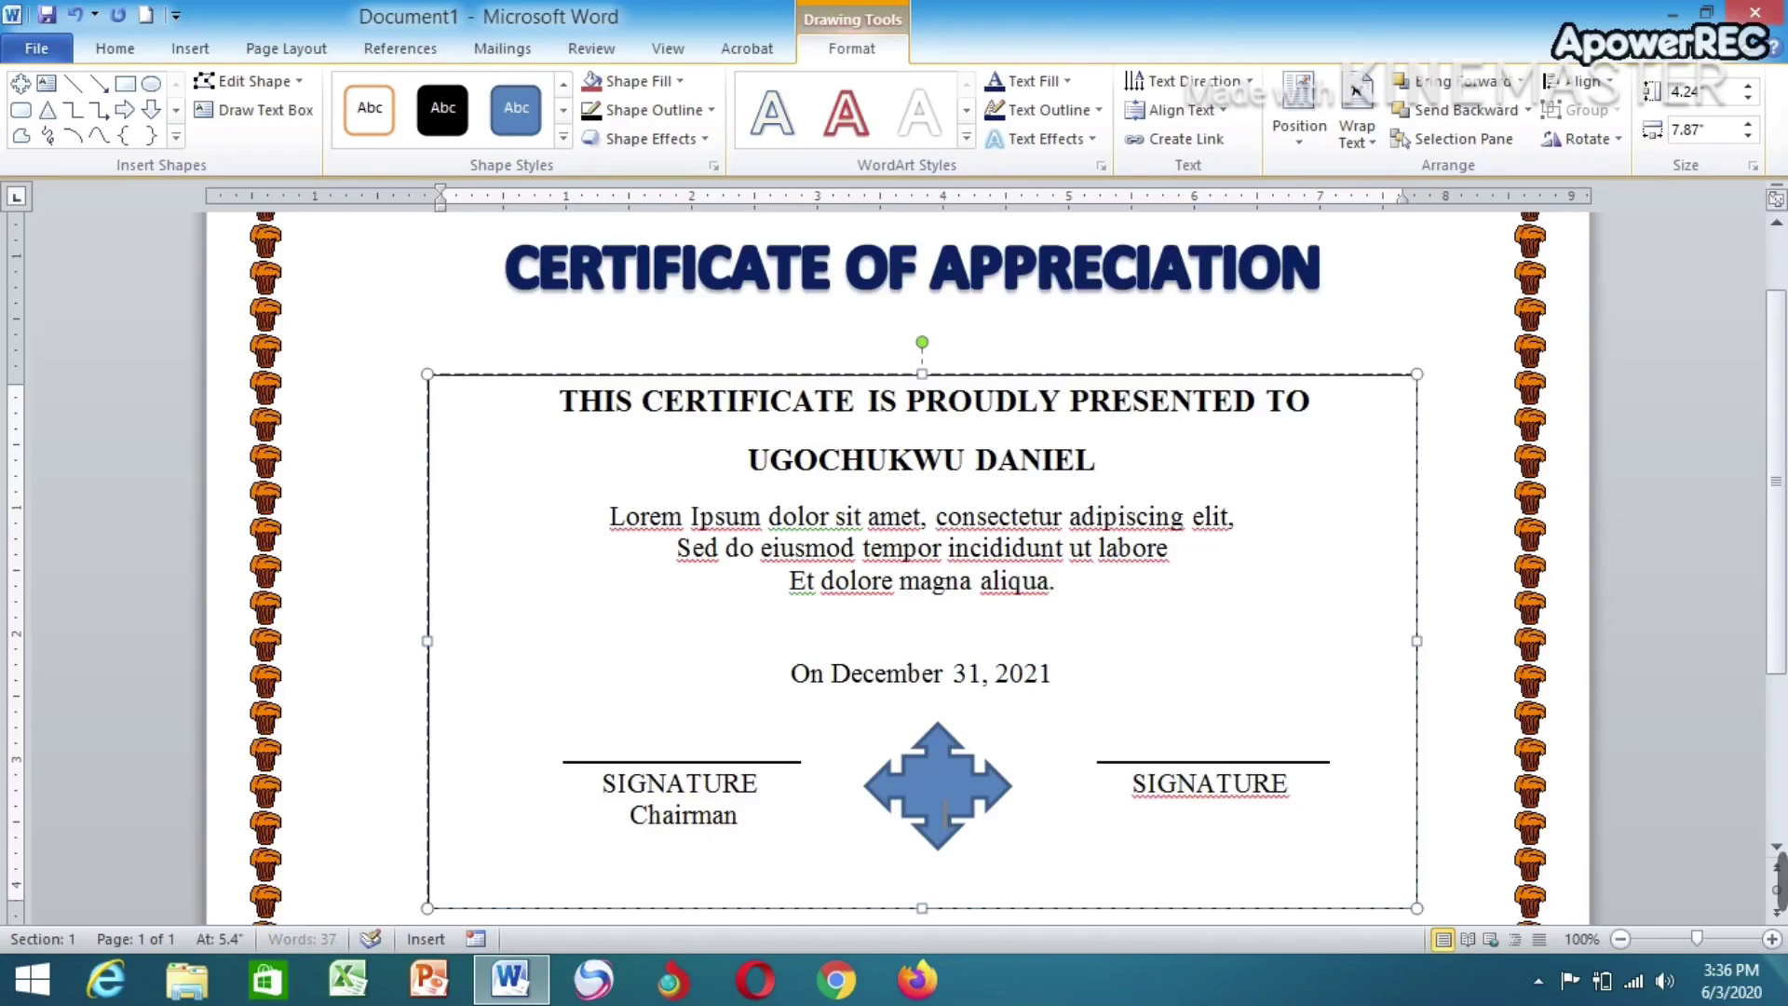
key(Tab)
key(Tab)
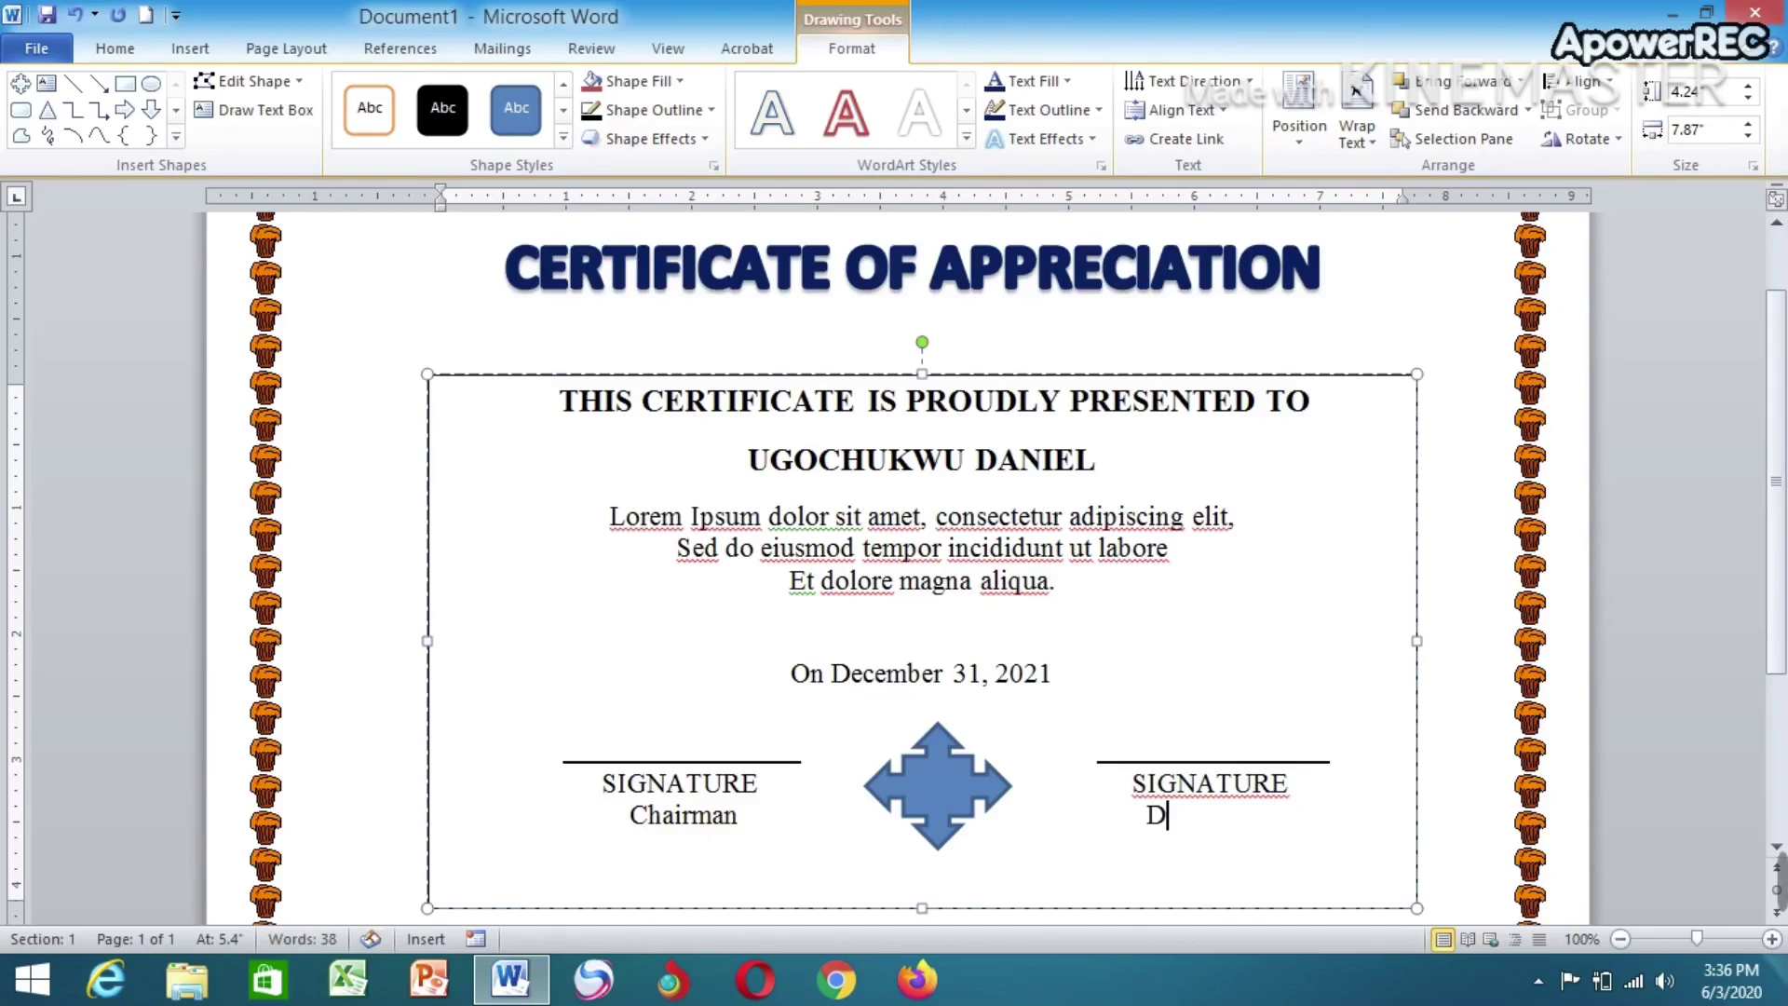
text(ire)
text(ctor)
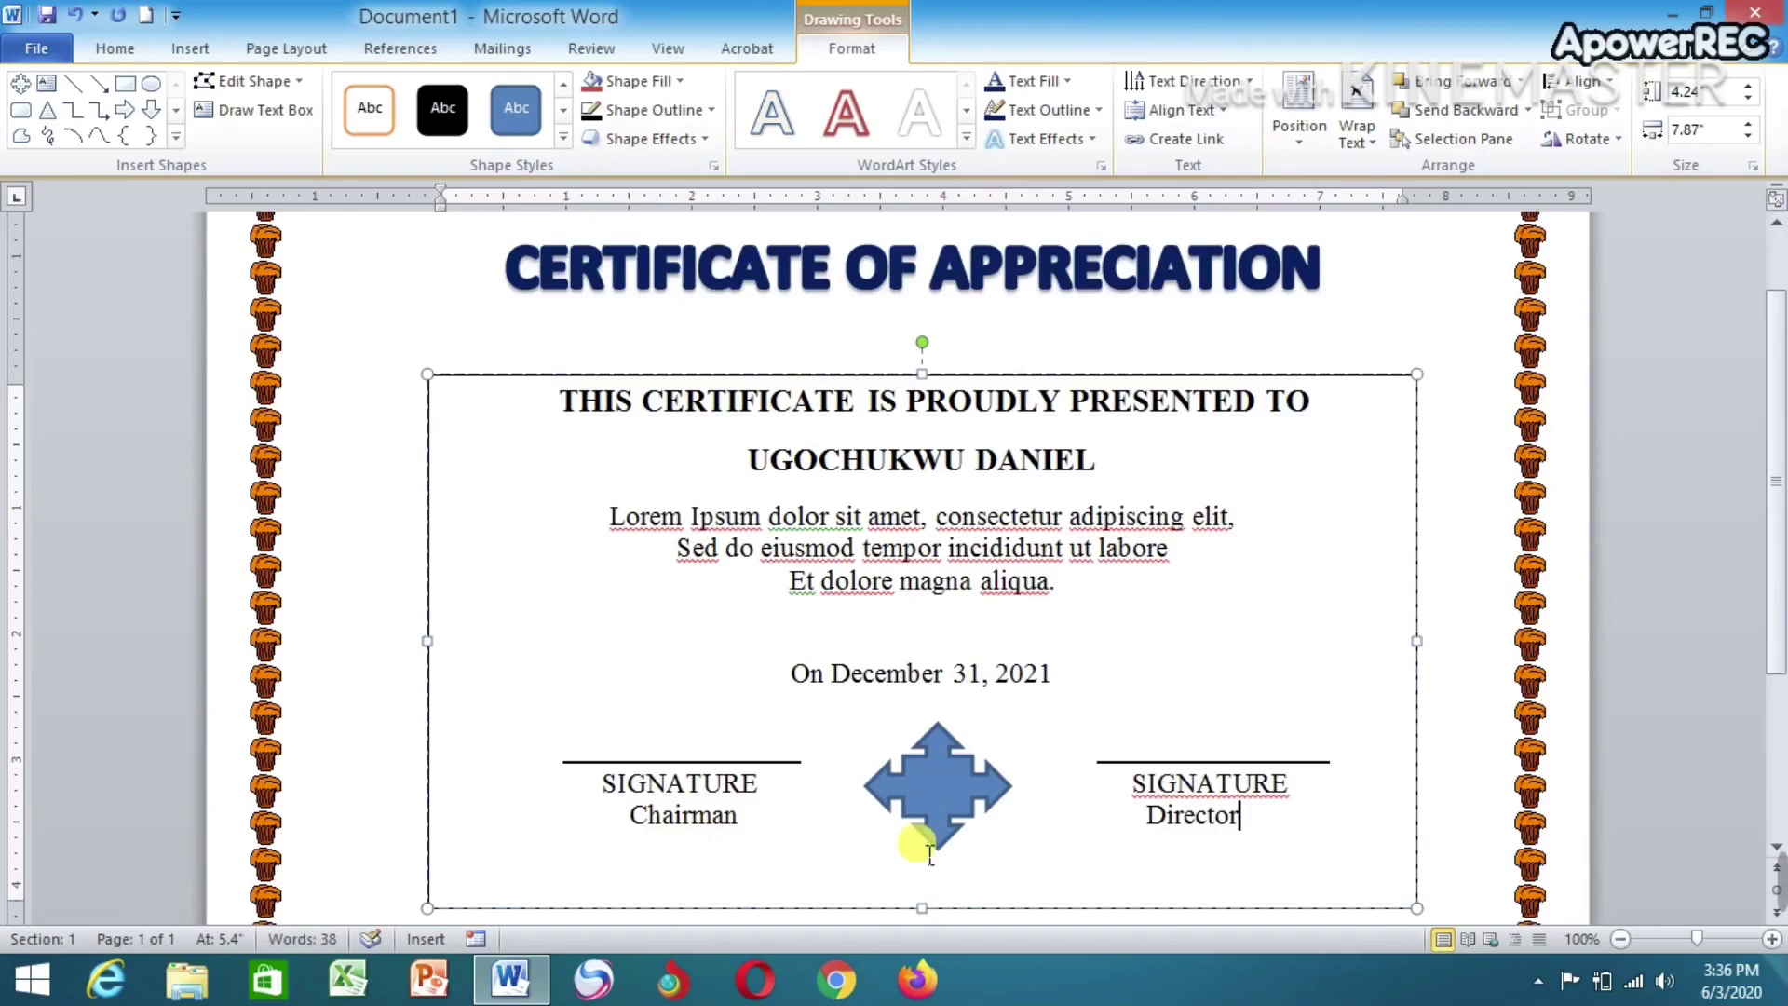
right_click(1239, 791)
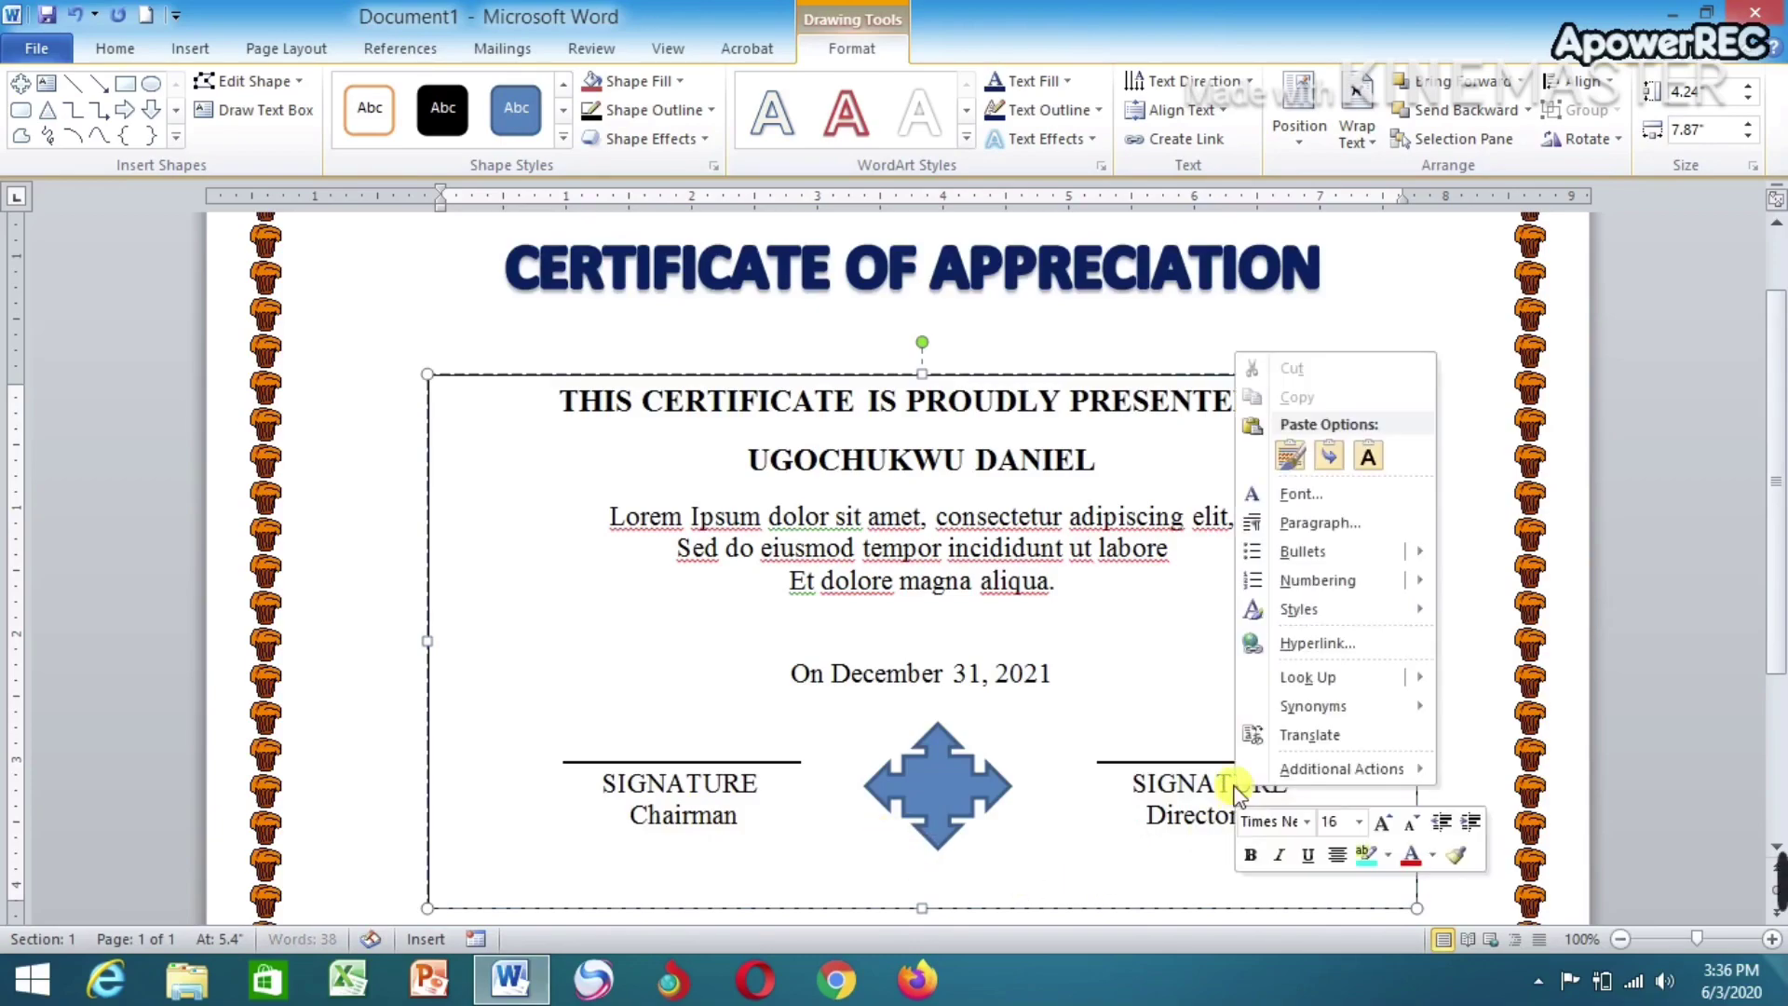
click(1112, 814)
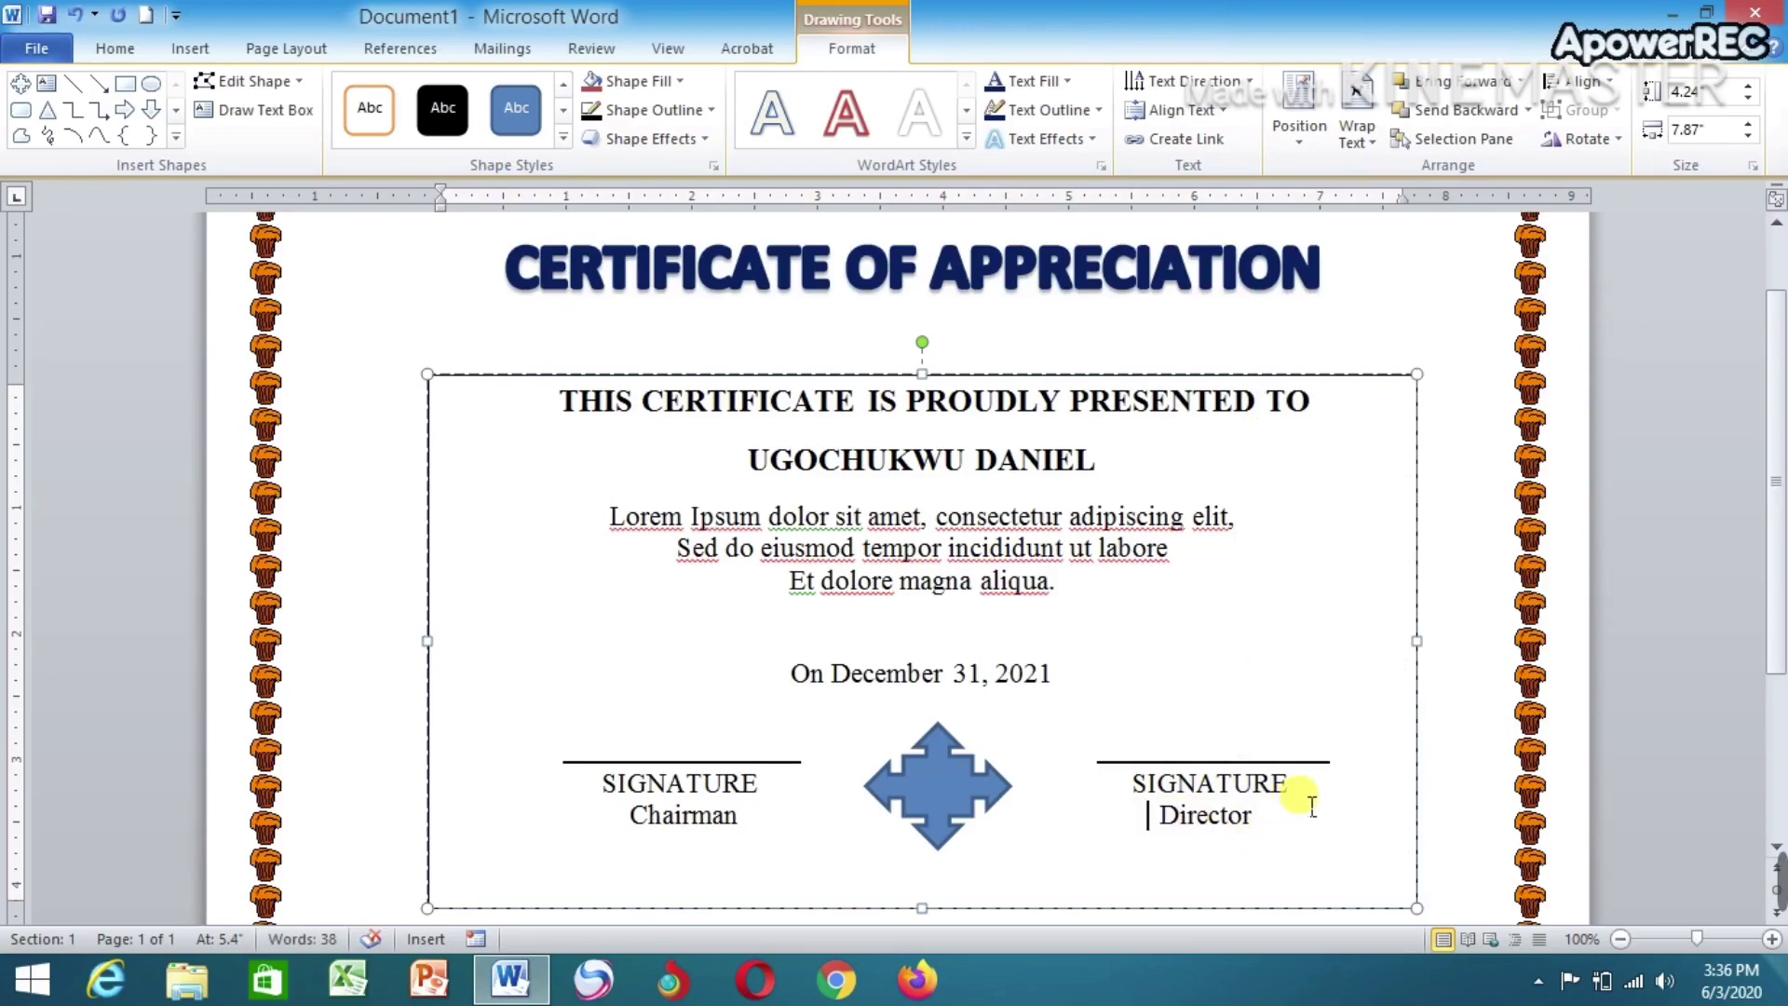
mouse_move(1284, 820)
mouse_down()
mouse_move(1011, 779)
mouse_move(601, 780)
mouse_up()
Set the selected signature labels to font size 14
click(115, 48)
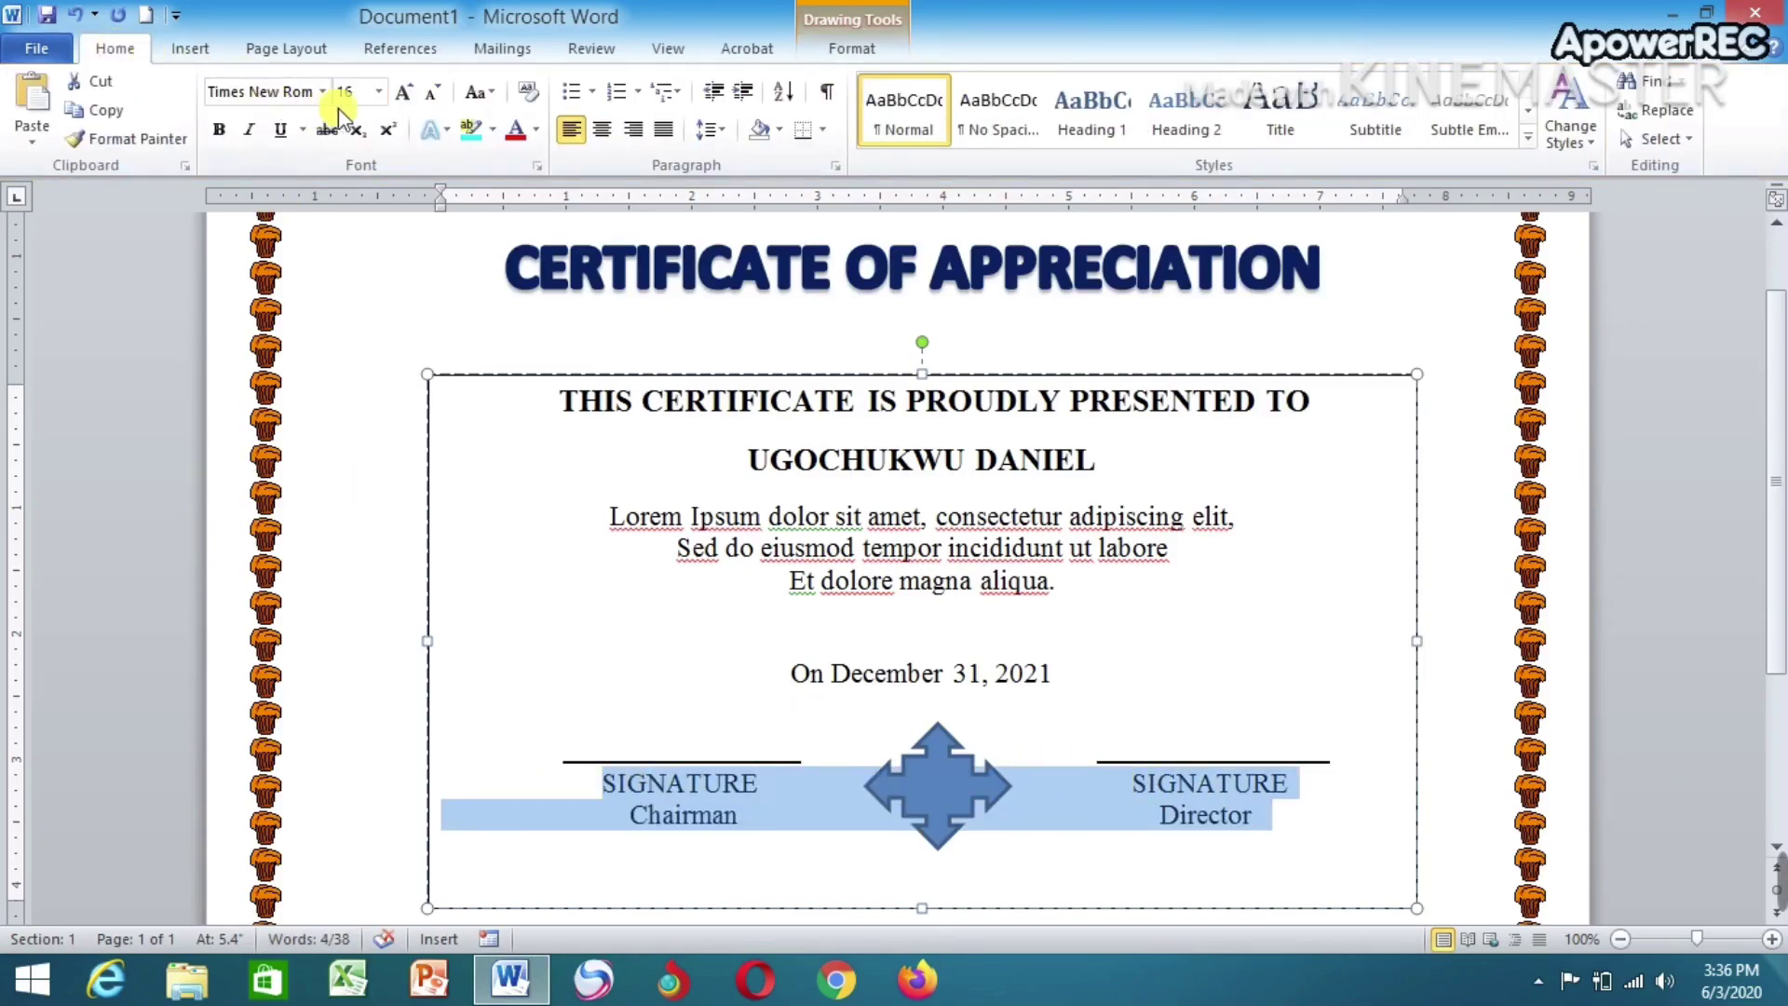
click(379, 92)
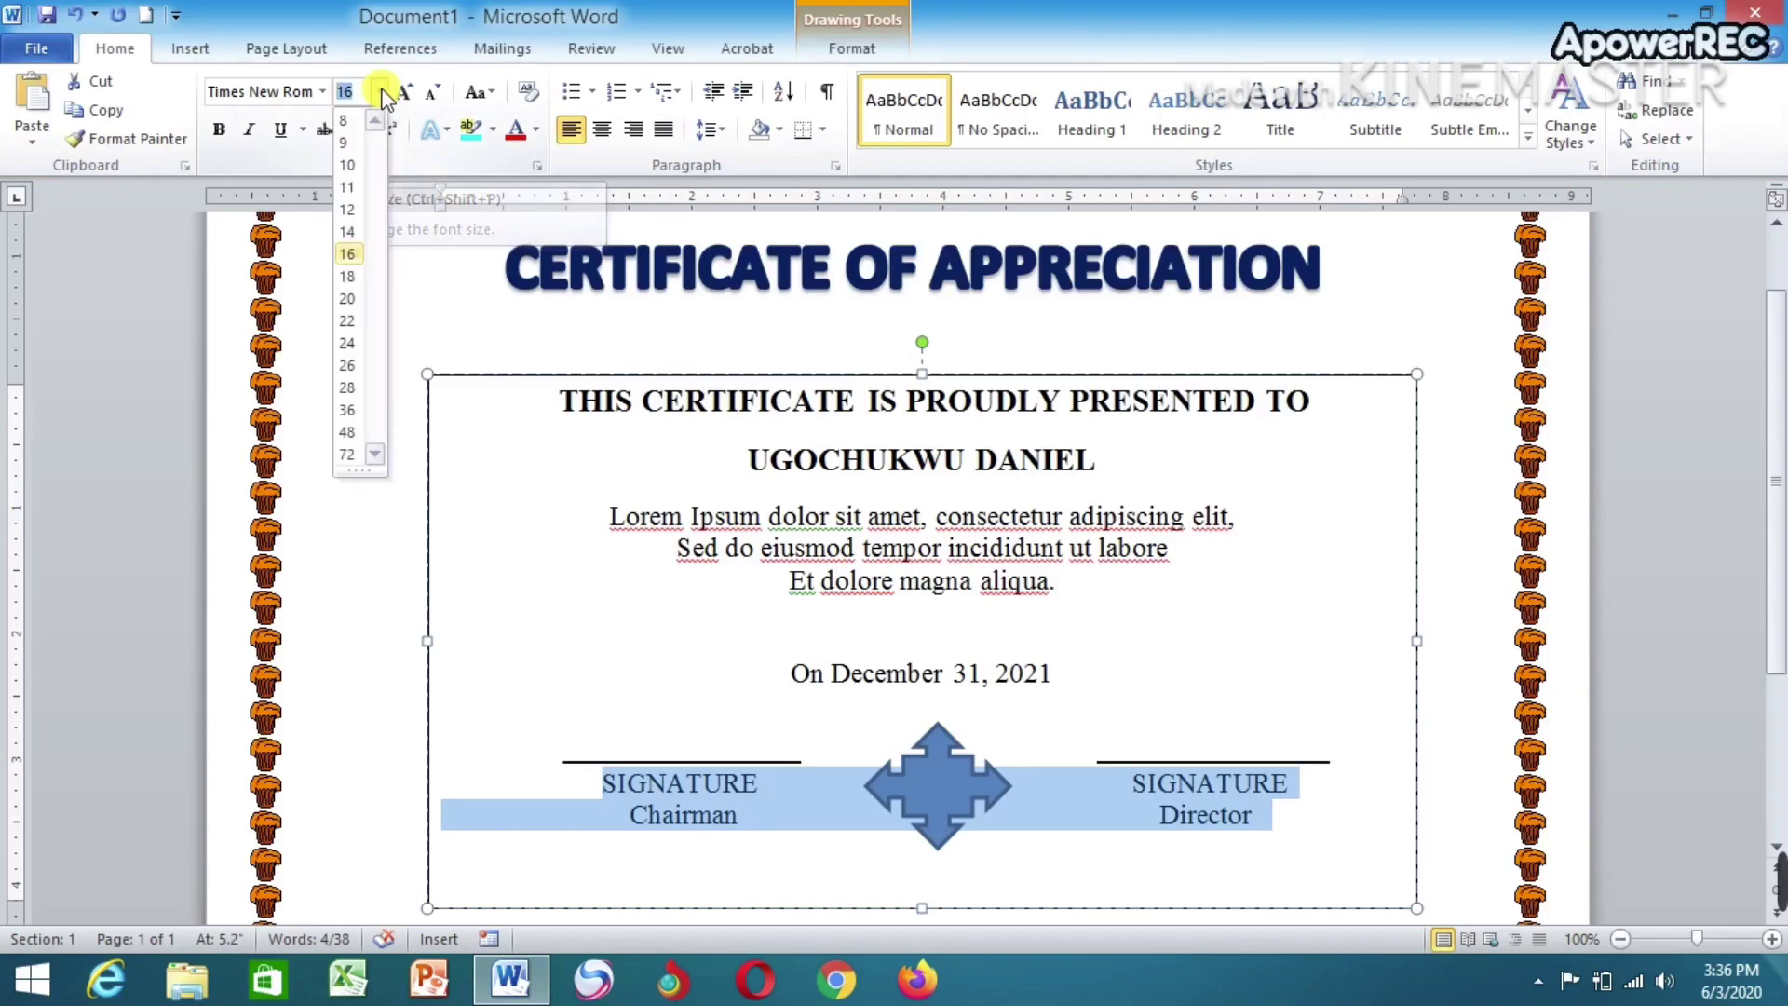
click(348, 234)
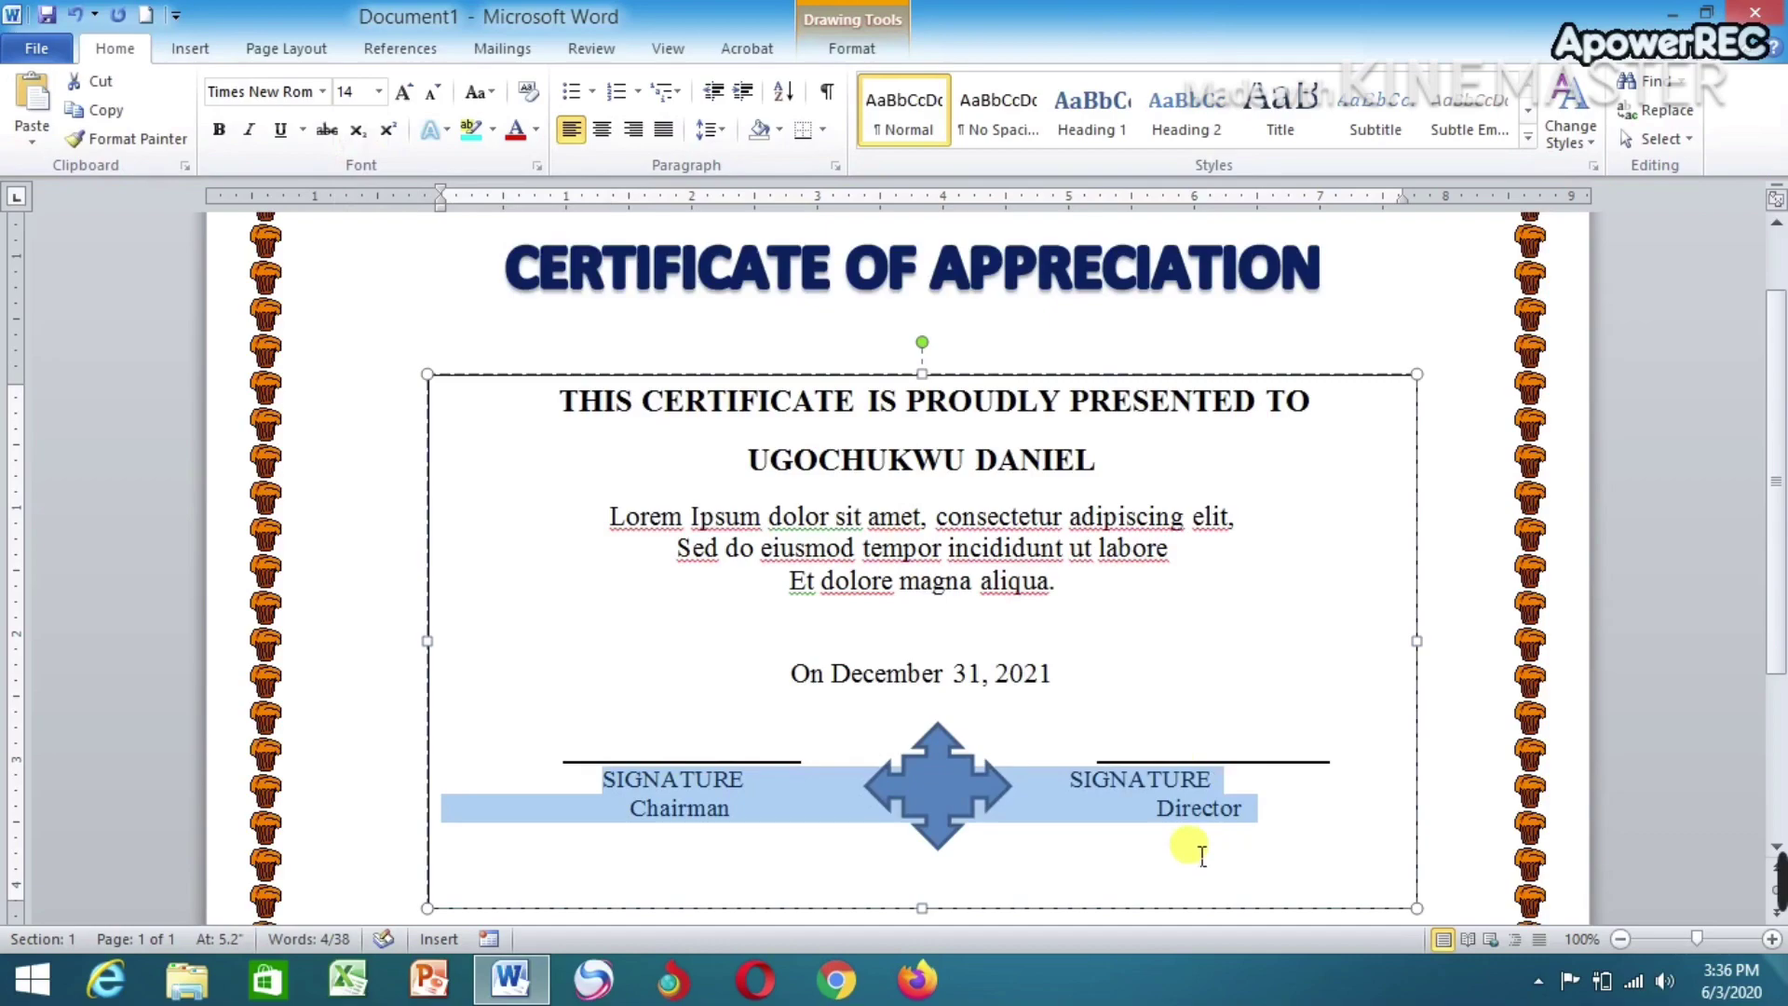
Check the right SIGNATURE and Director alignment beneath the right signature line
click(1084, 787)
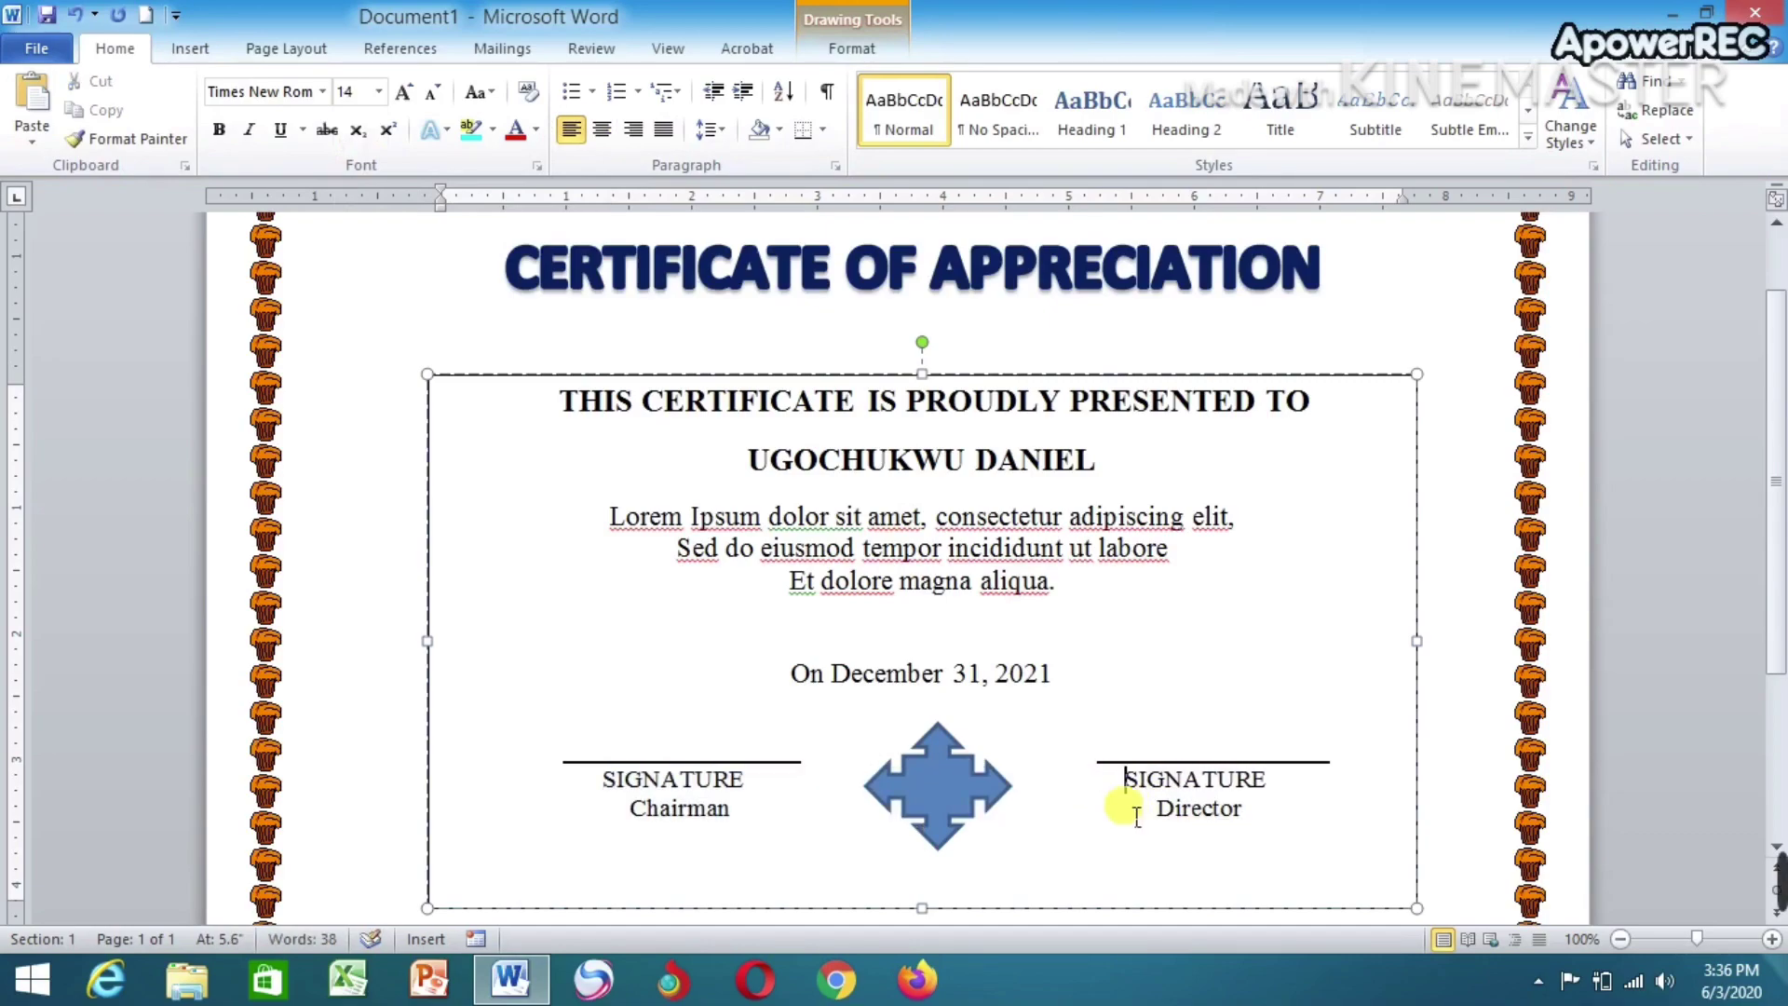
click(1182, 810)
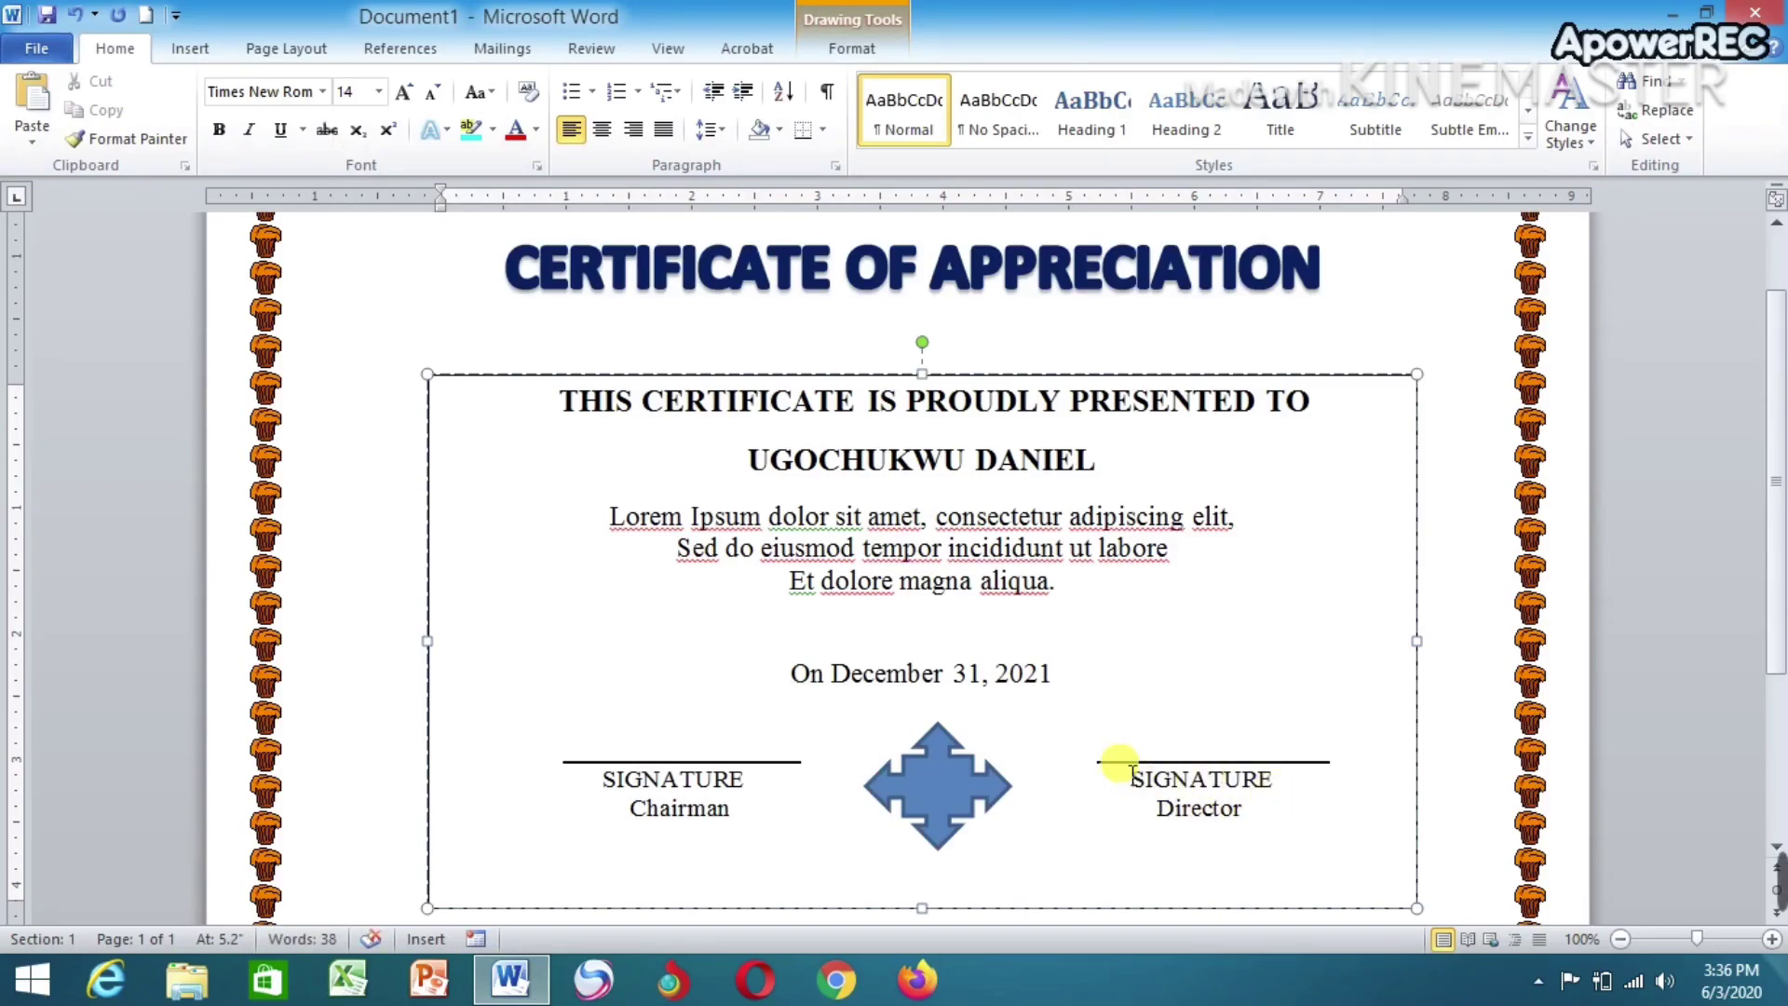
scroll(1206, 700, up, 3)
scroll(1206, 701, down, 8)
scroll(1246, 670, down, 2)
scroll(1248, 650, up, 3)
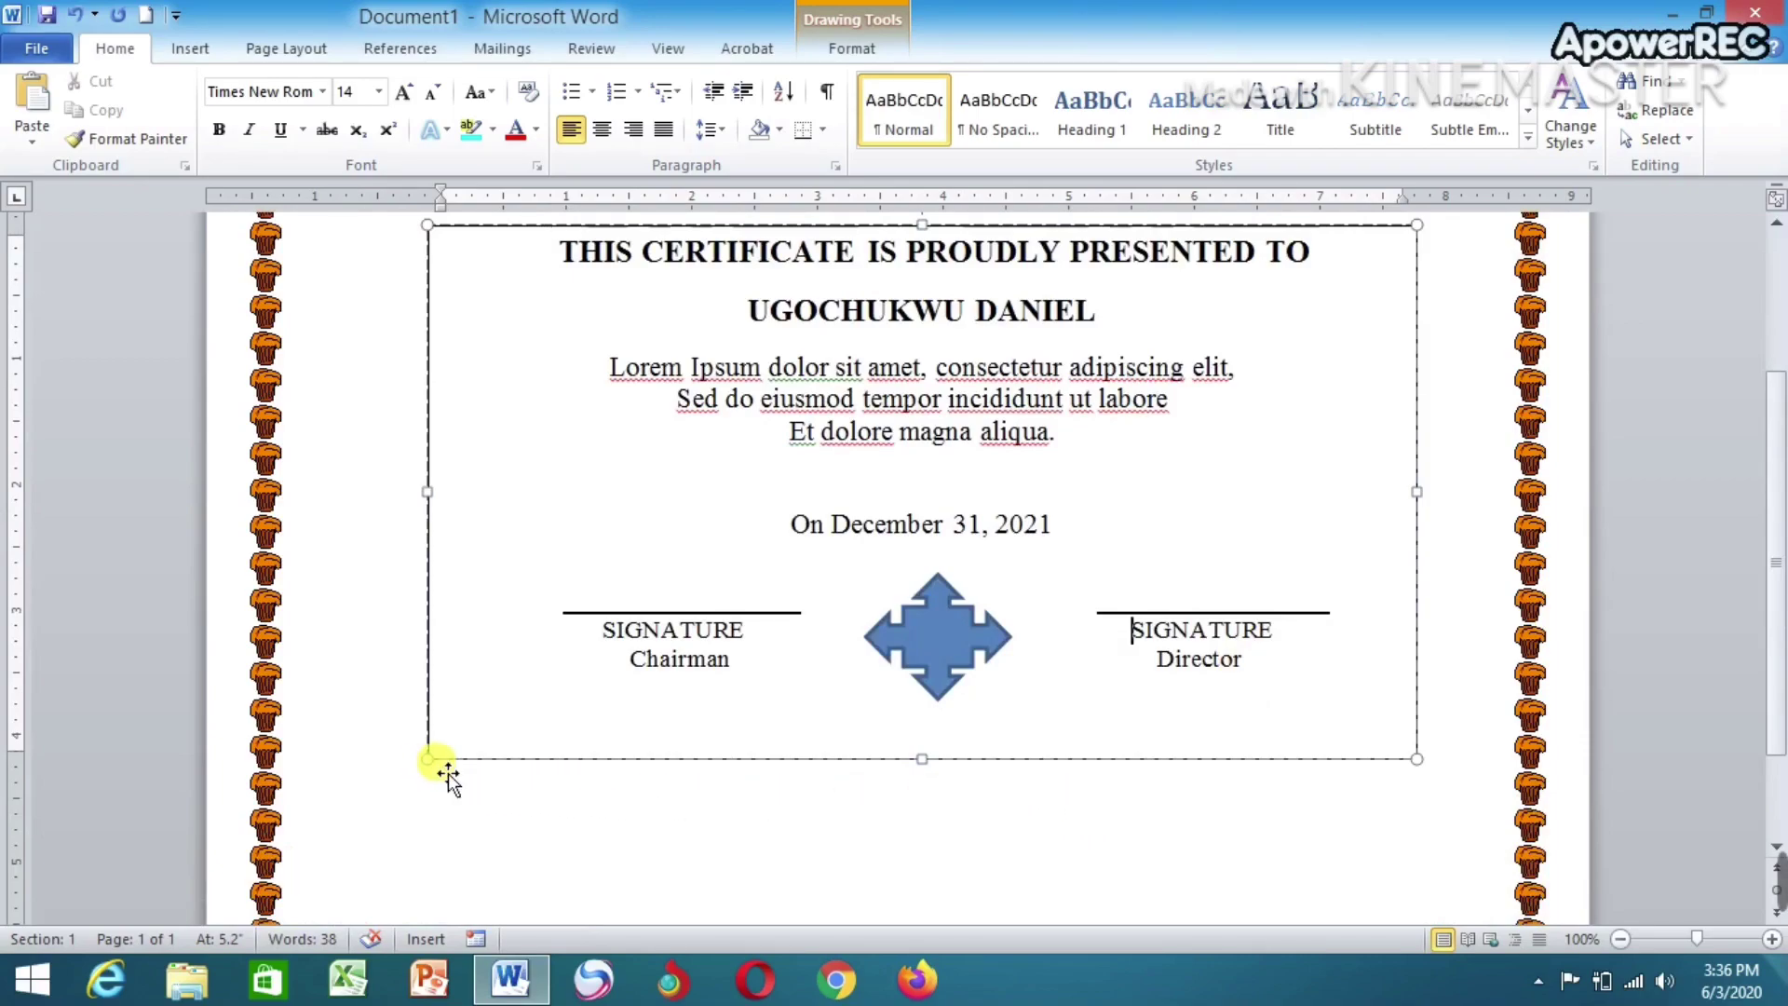
Enlarge the certificate text box and move it lower on the page
drag(431, 768, 392, 897)
drag(500, 897, 372, 881)
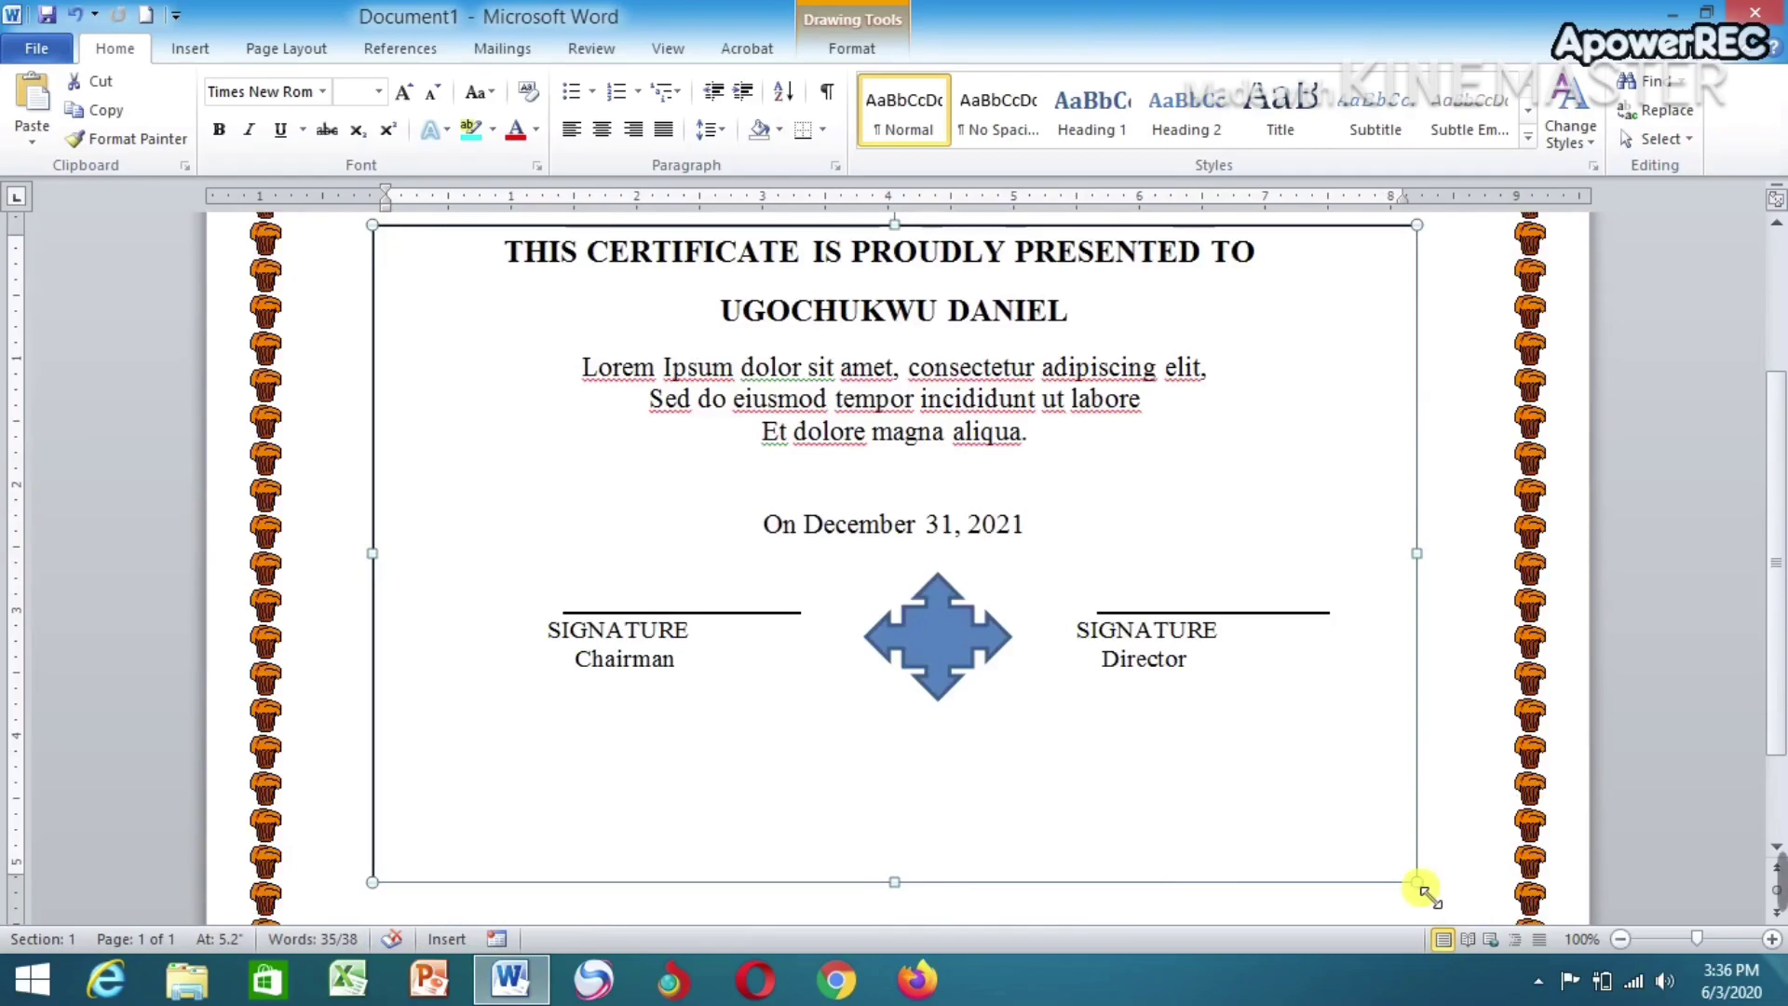
drag(1416, 882, 1465, 909)
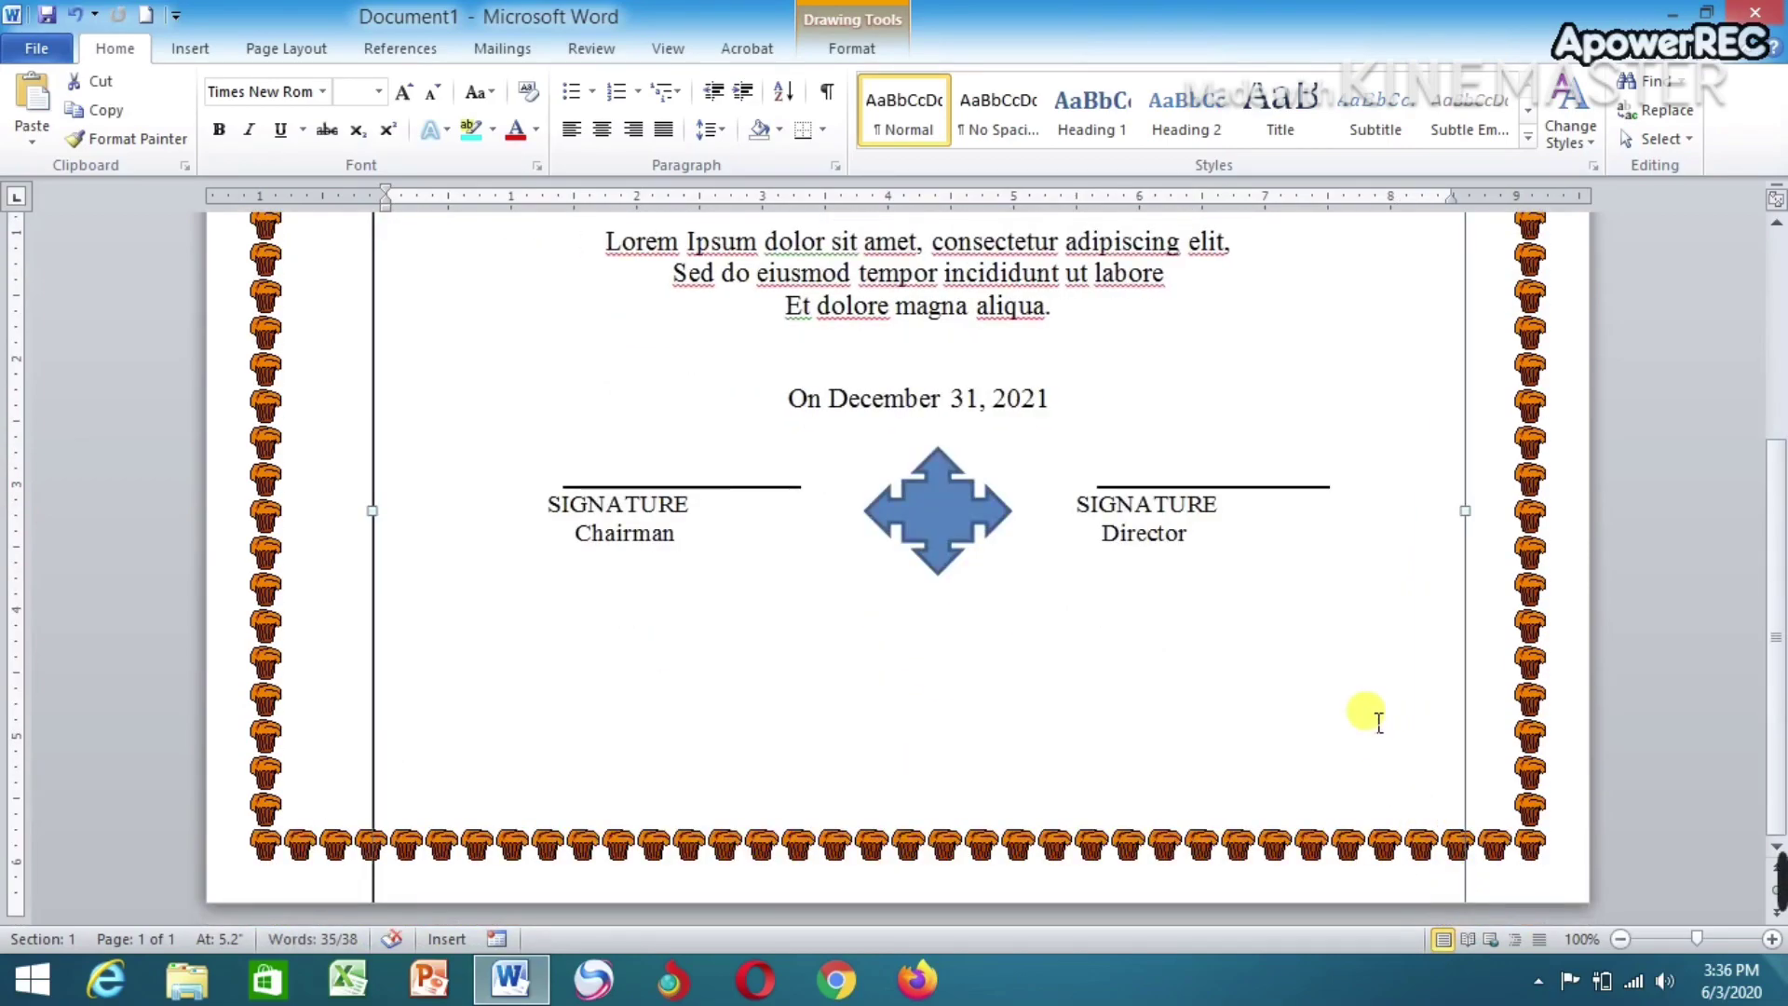
scroll(1369, 708, up, 5)
scroll(1323, 634, up, 1)
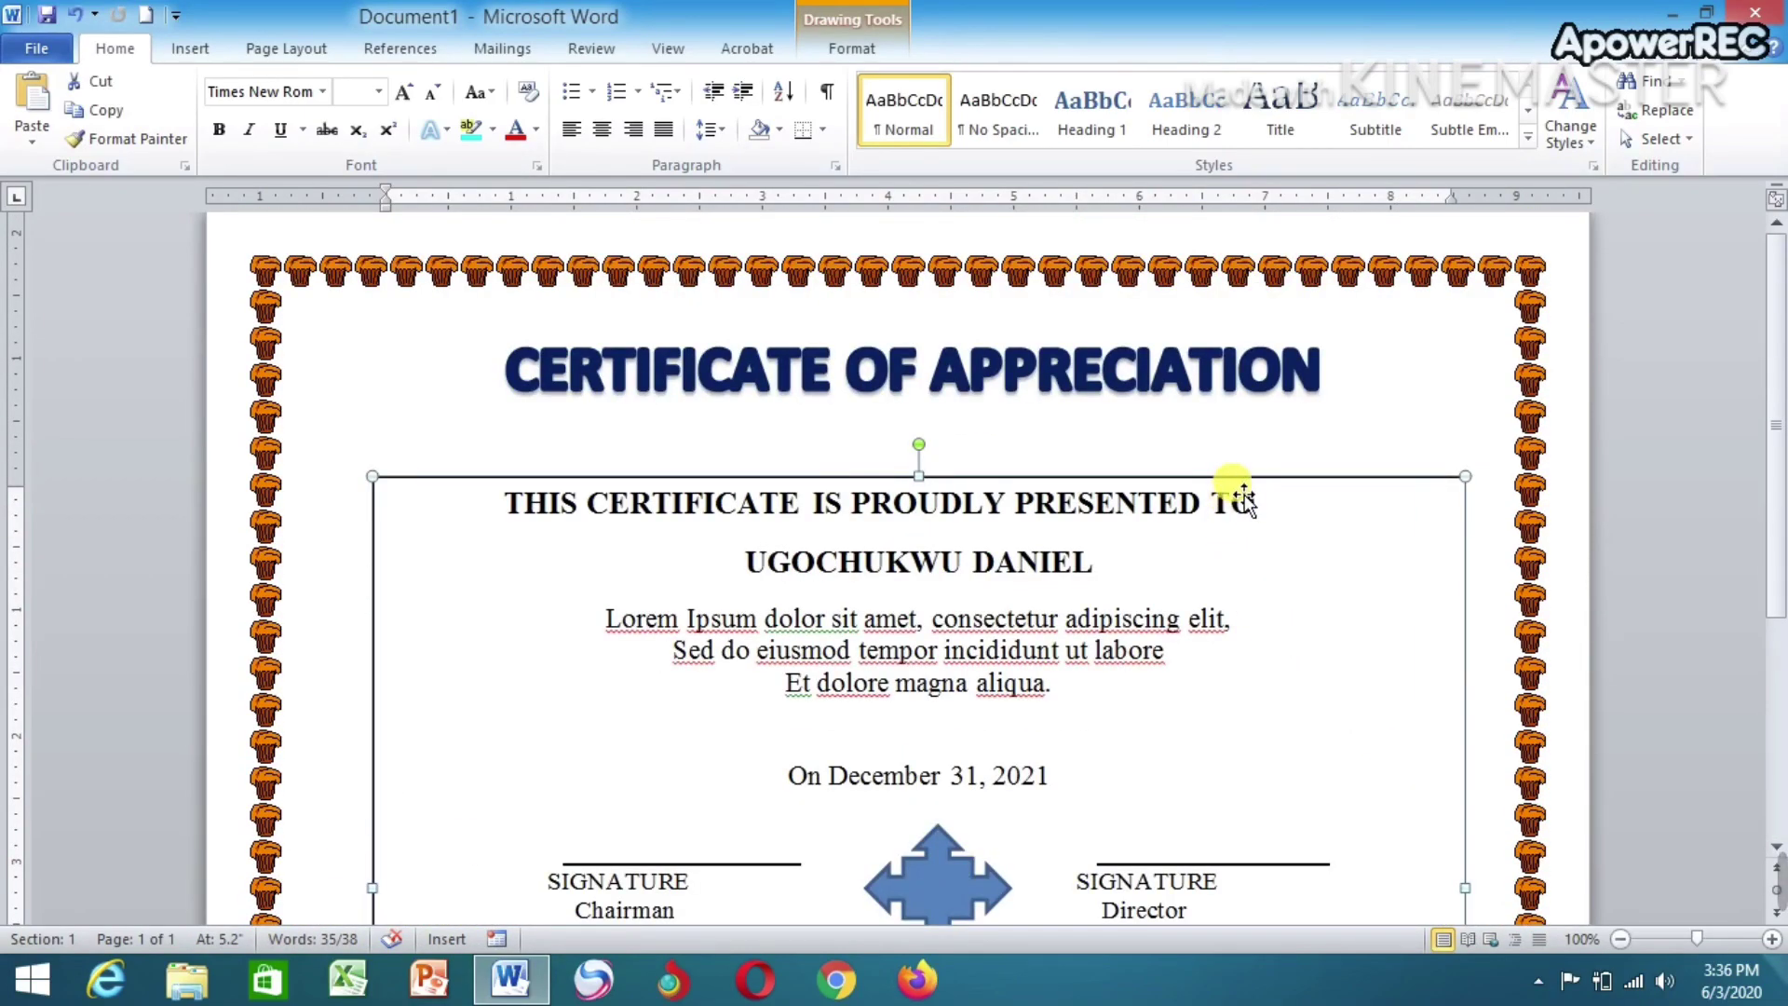
drag(1244, 503, 1231, 588)
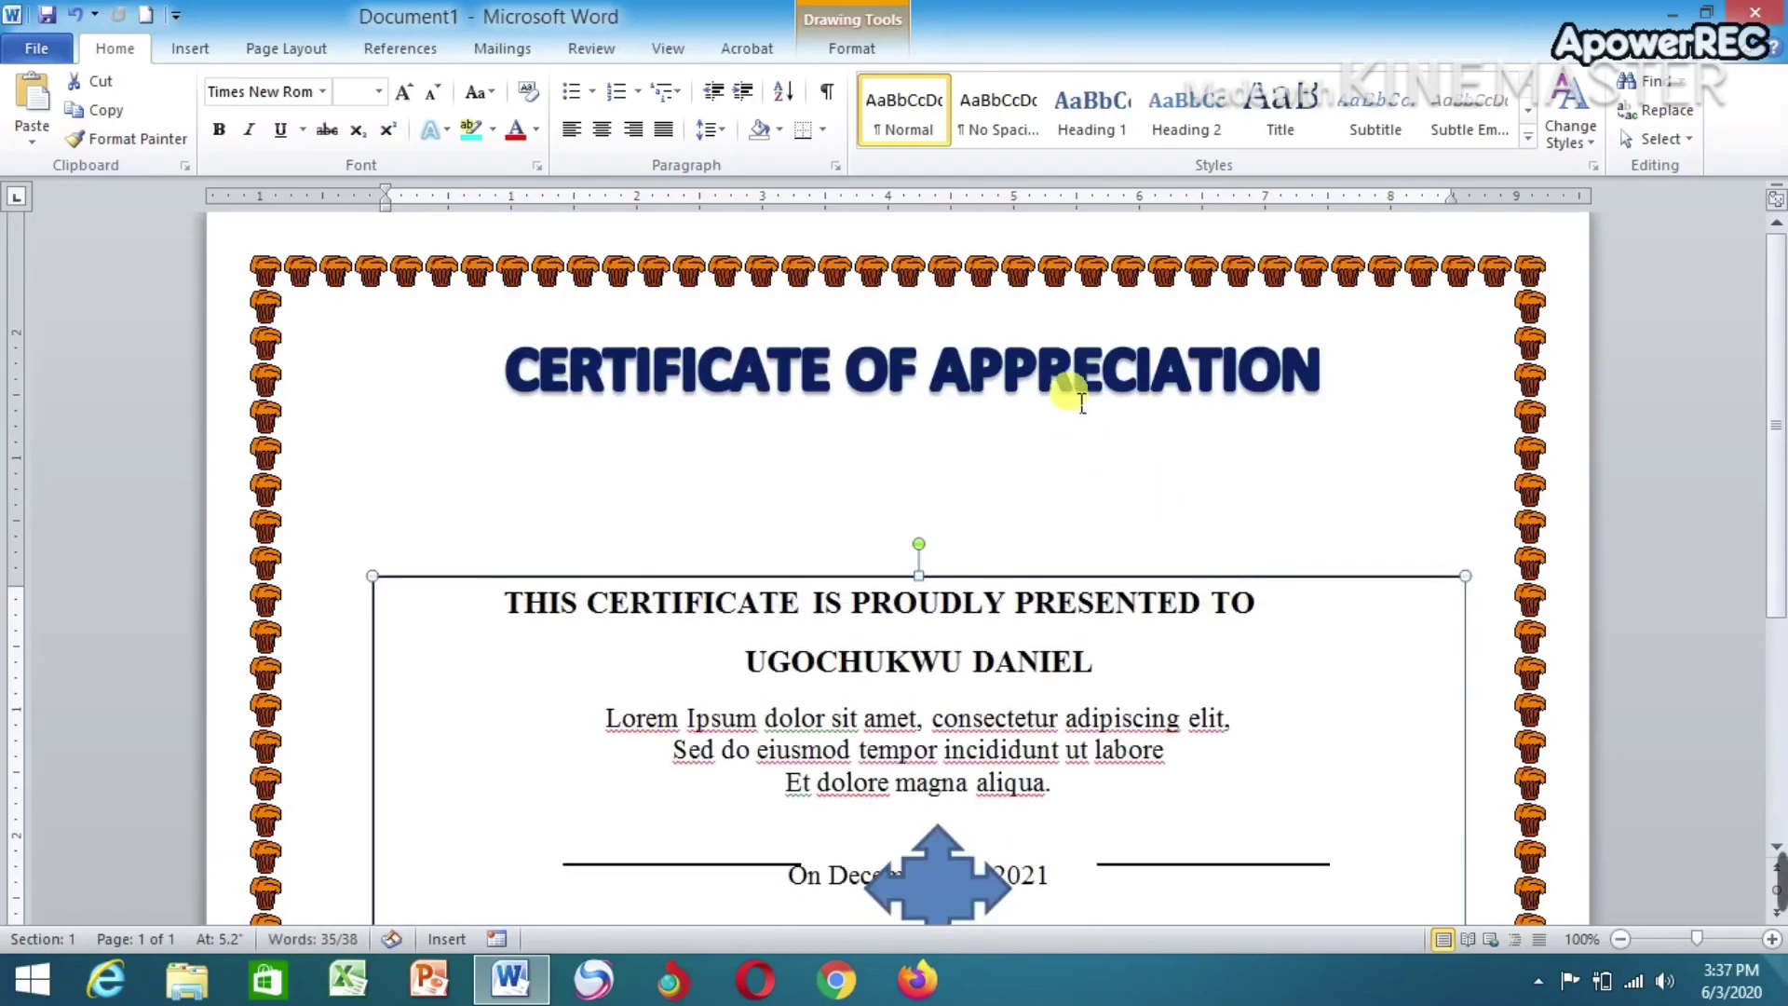
Nudge the CERTIFICATE OF APPRECIATION title box slightly lower
click(1076, 377)
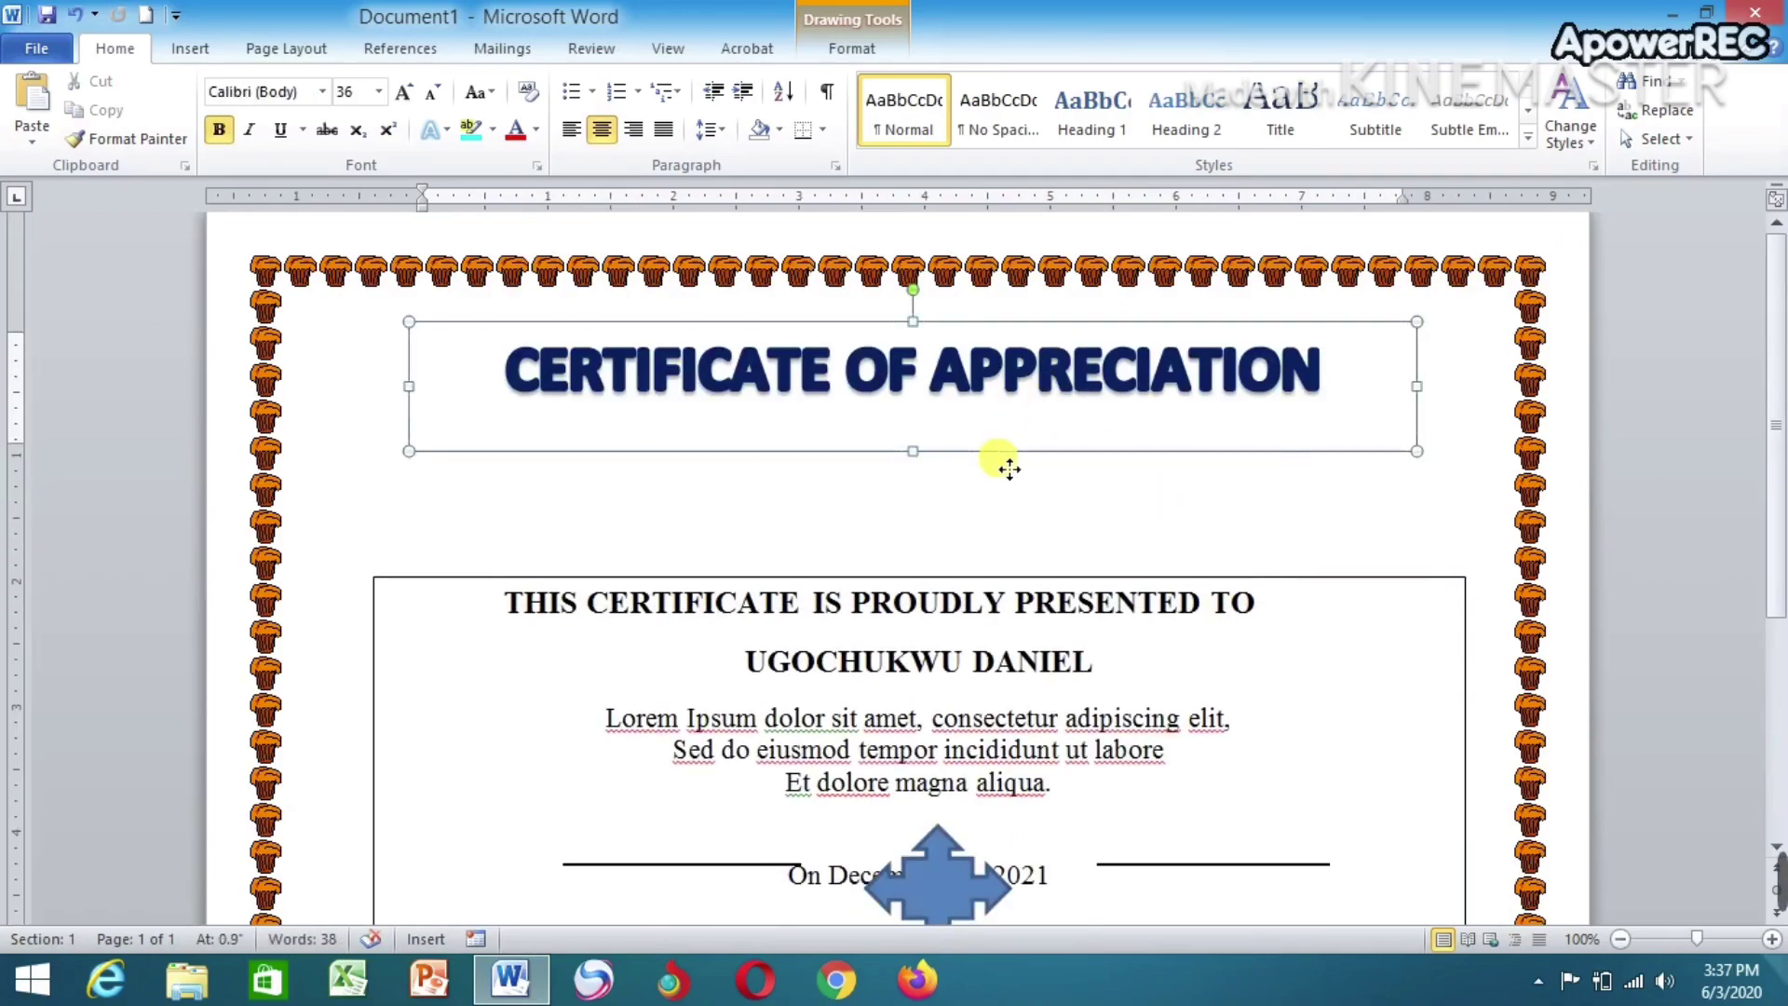
drag(1008, 469, 1015, 515)
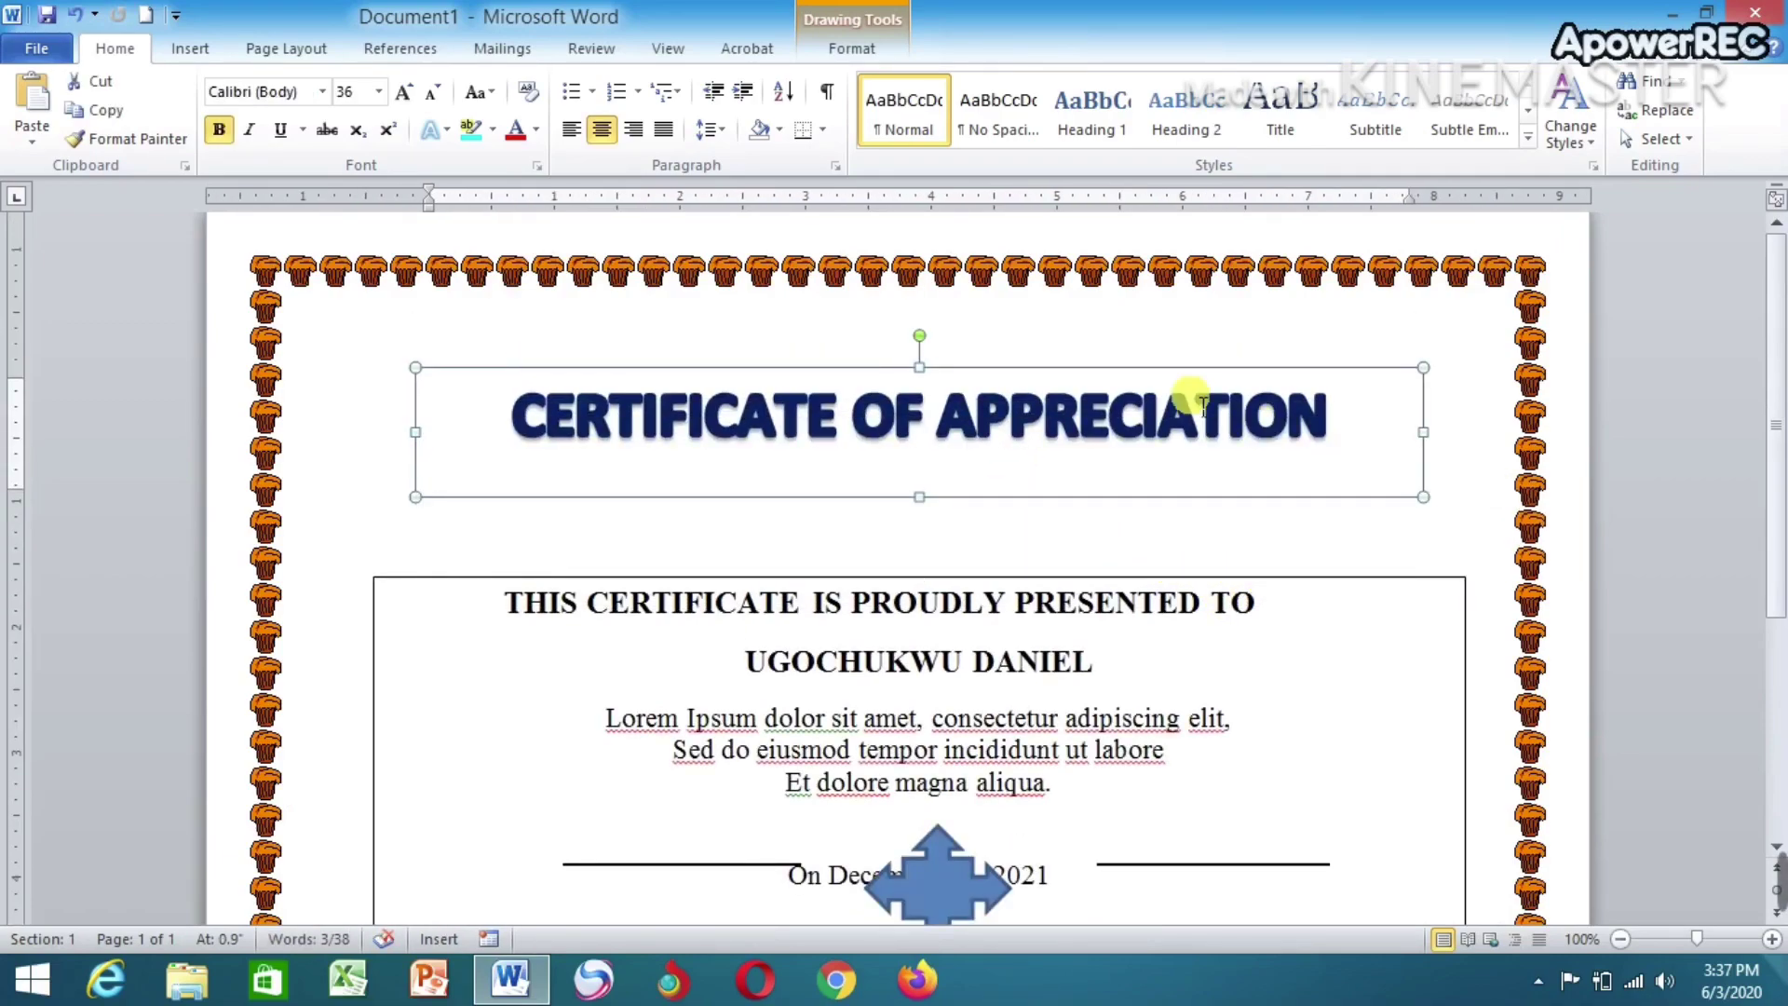
drag(1038, 377, 1045, 359)
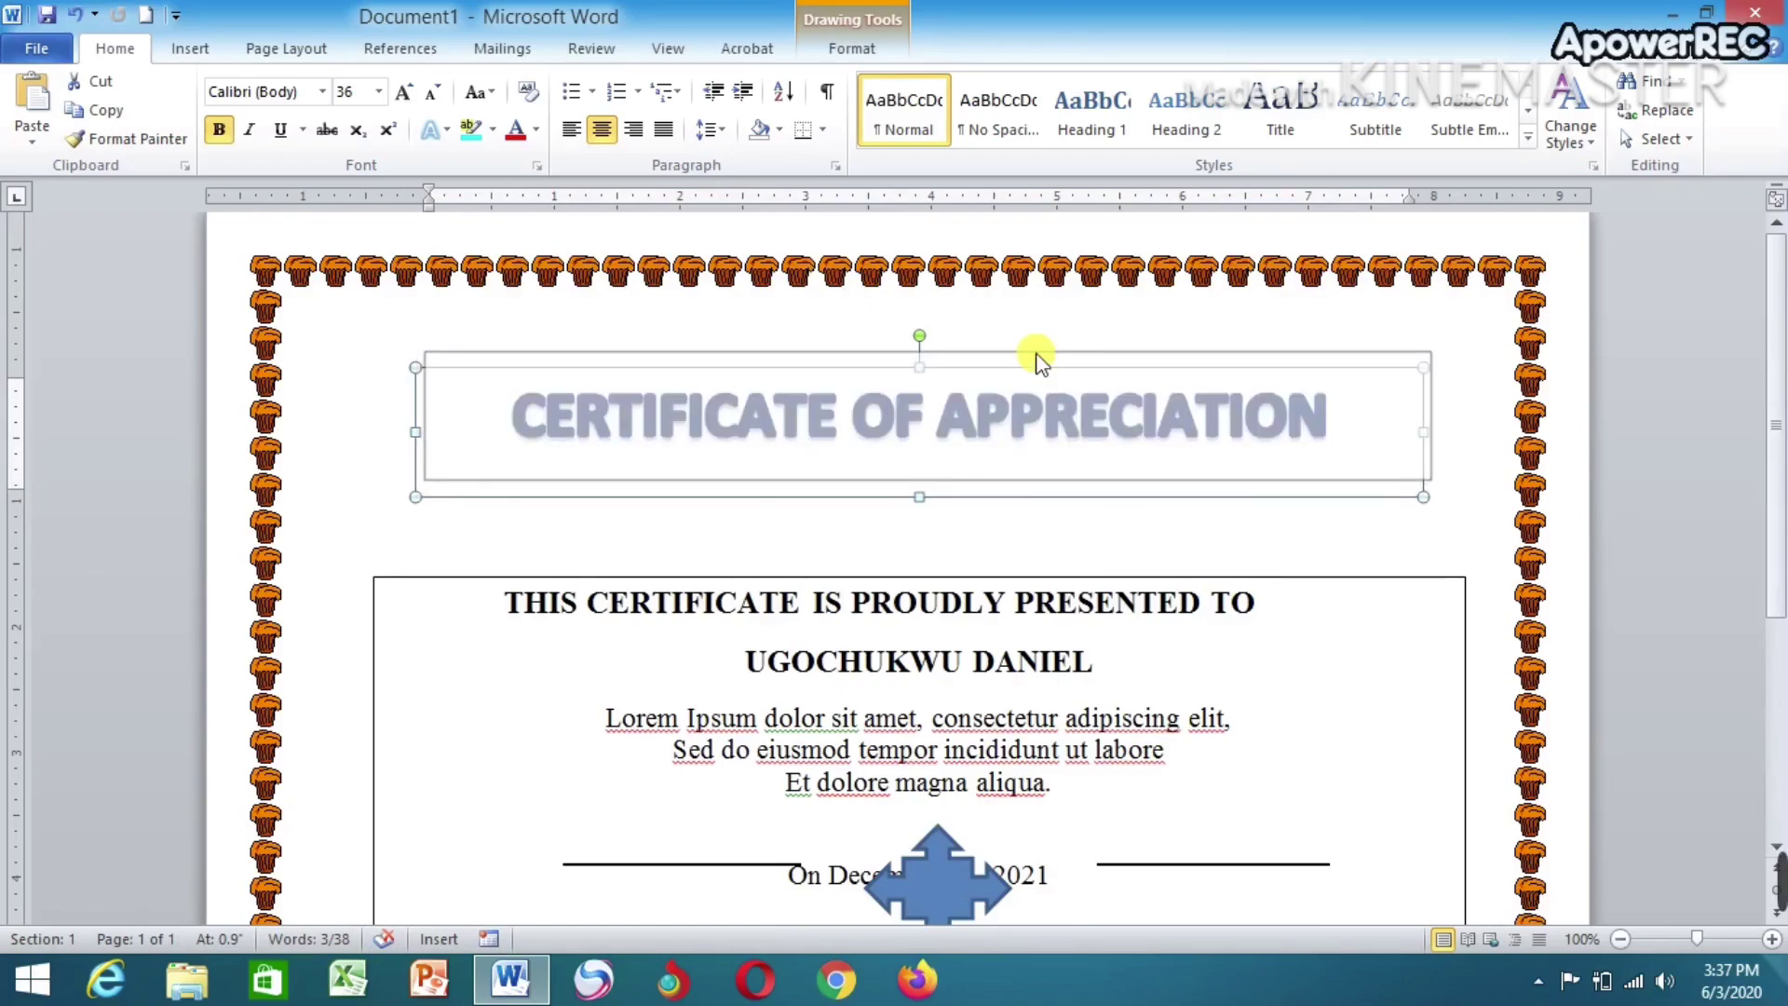
click(1436, 551)
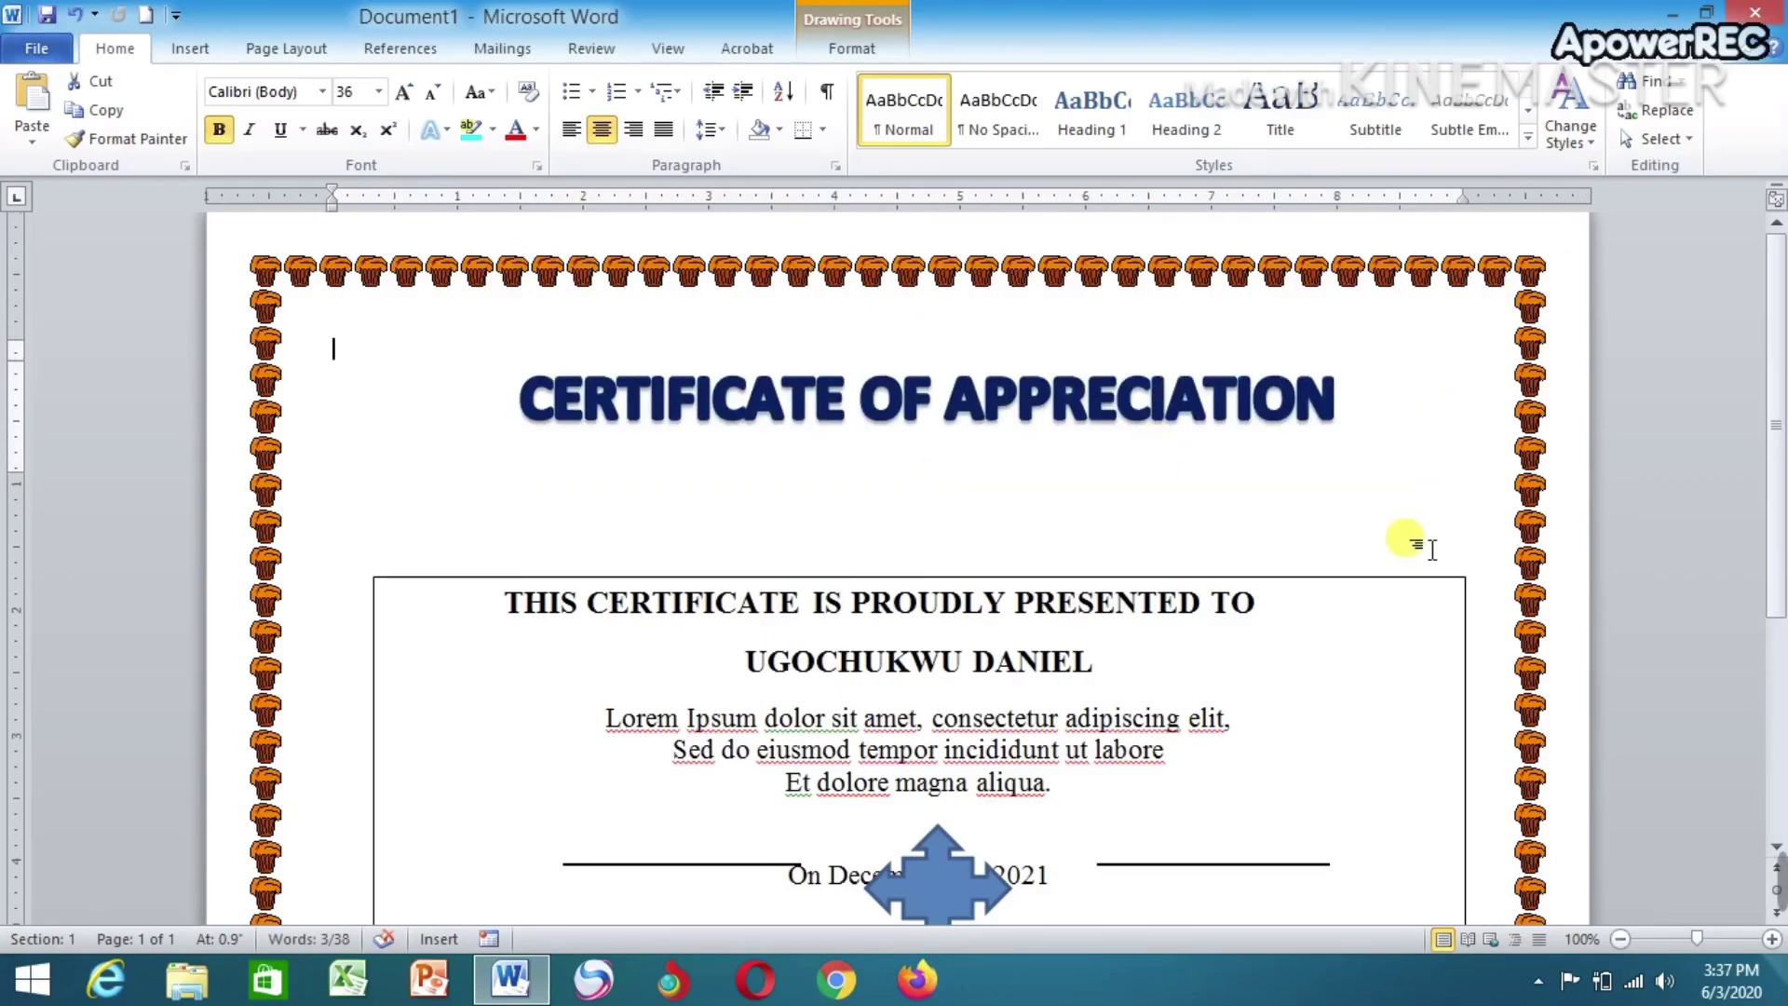
Insert the school logo picture from the Desktop, wrapped In Front of Text
click(296, 58)
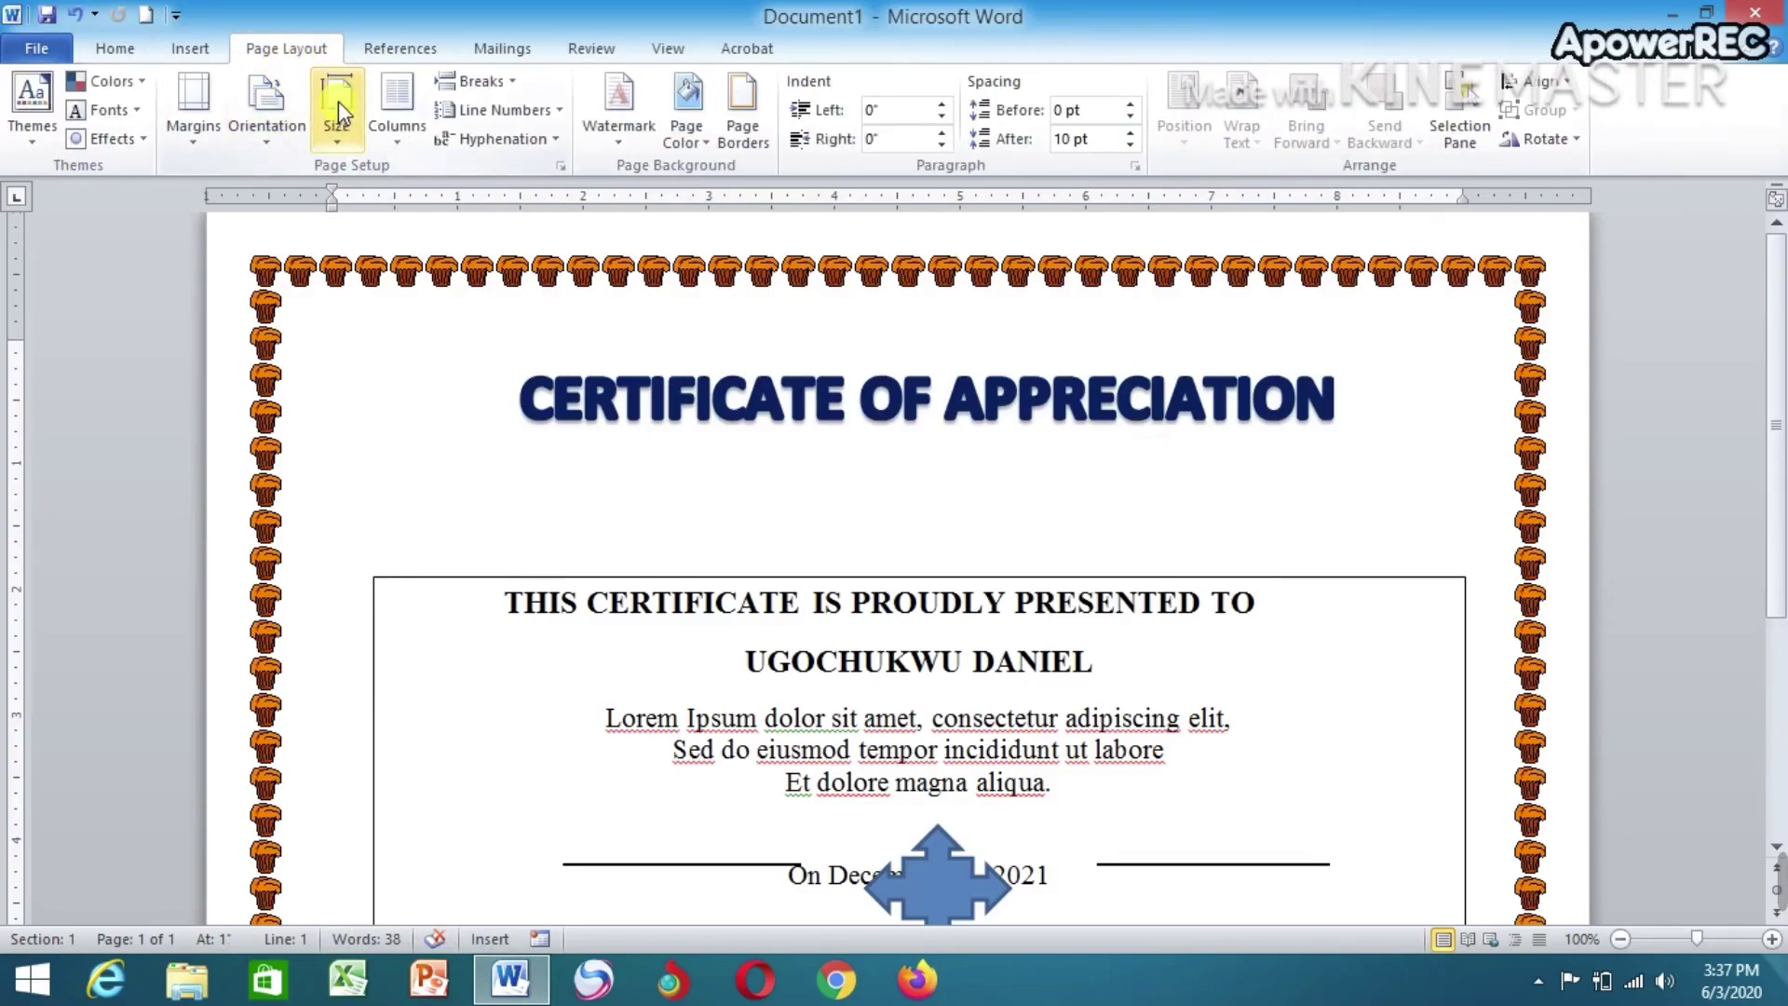
click(198, 44)
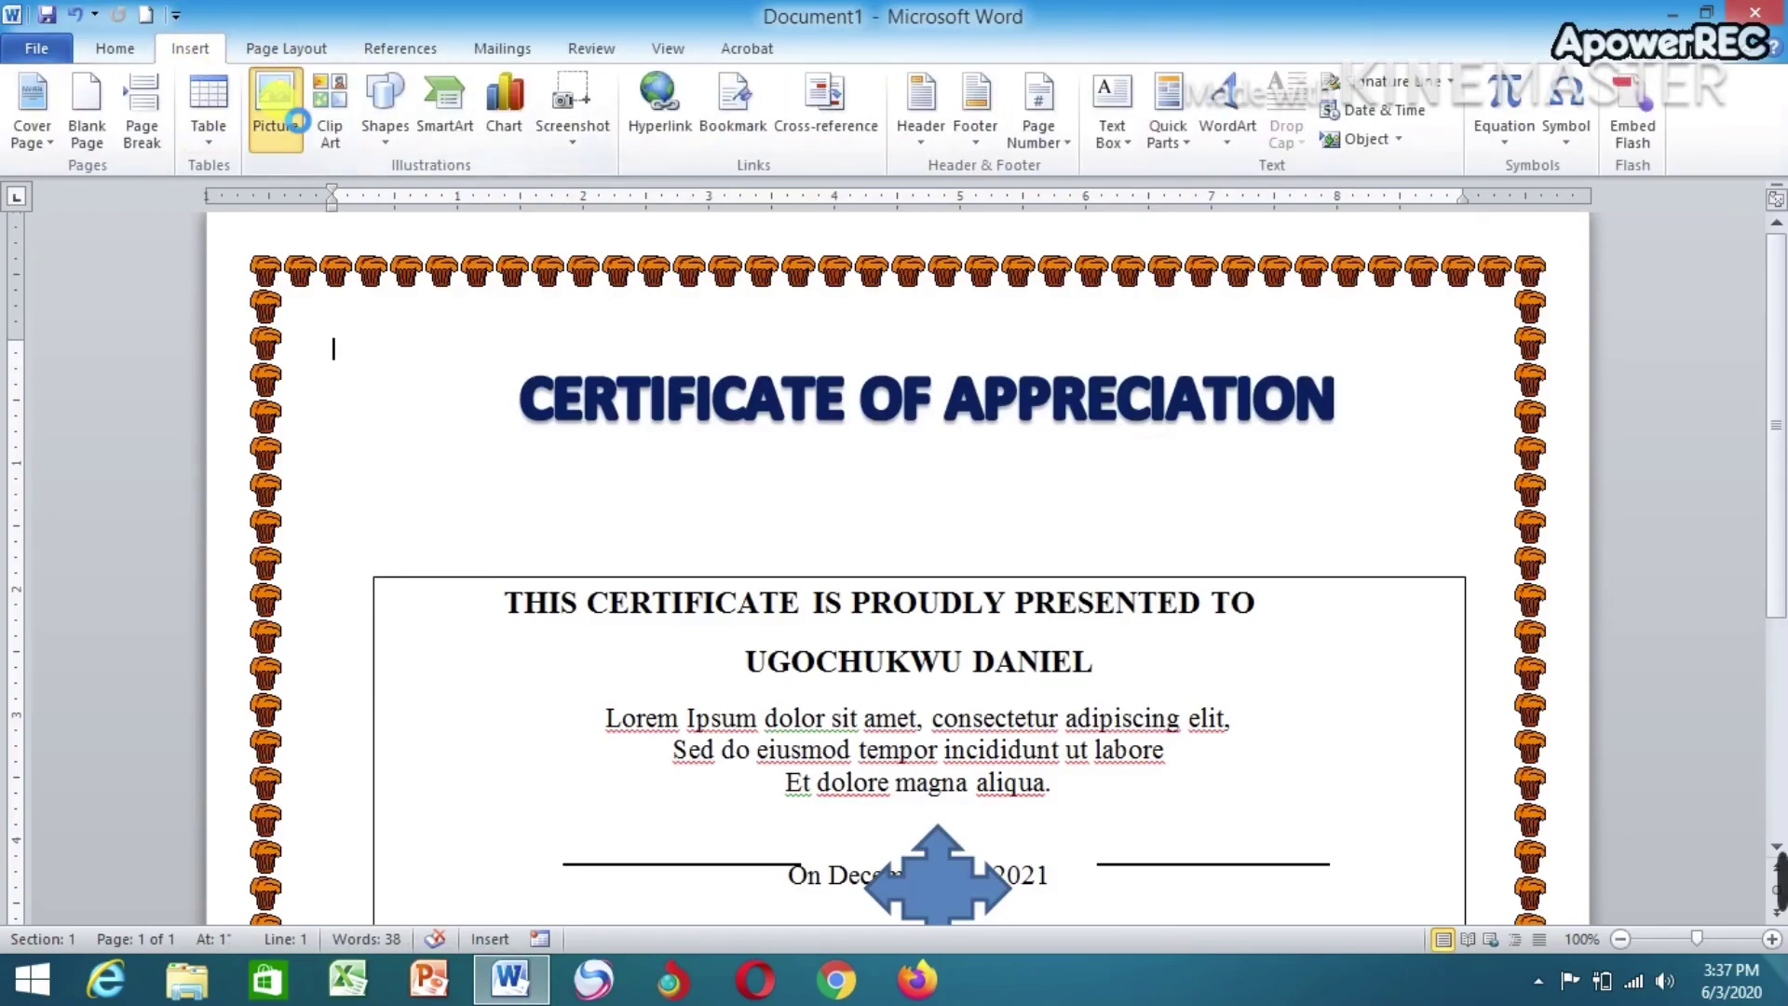
click(278, 98)
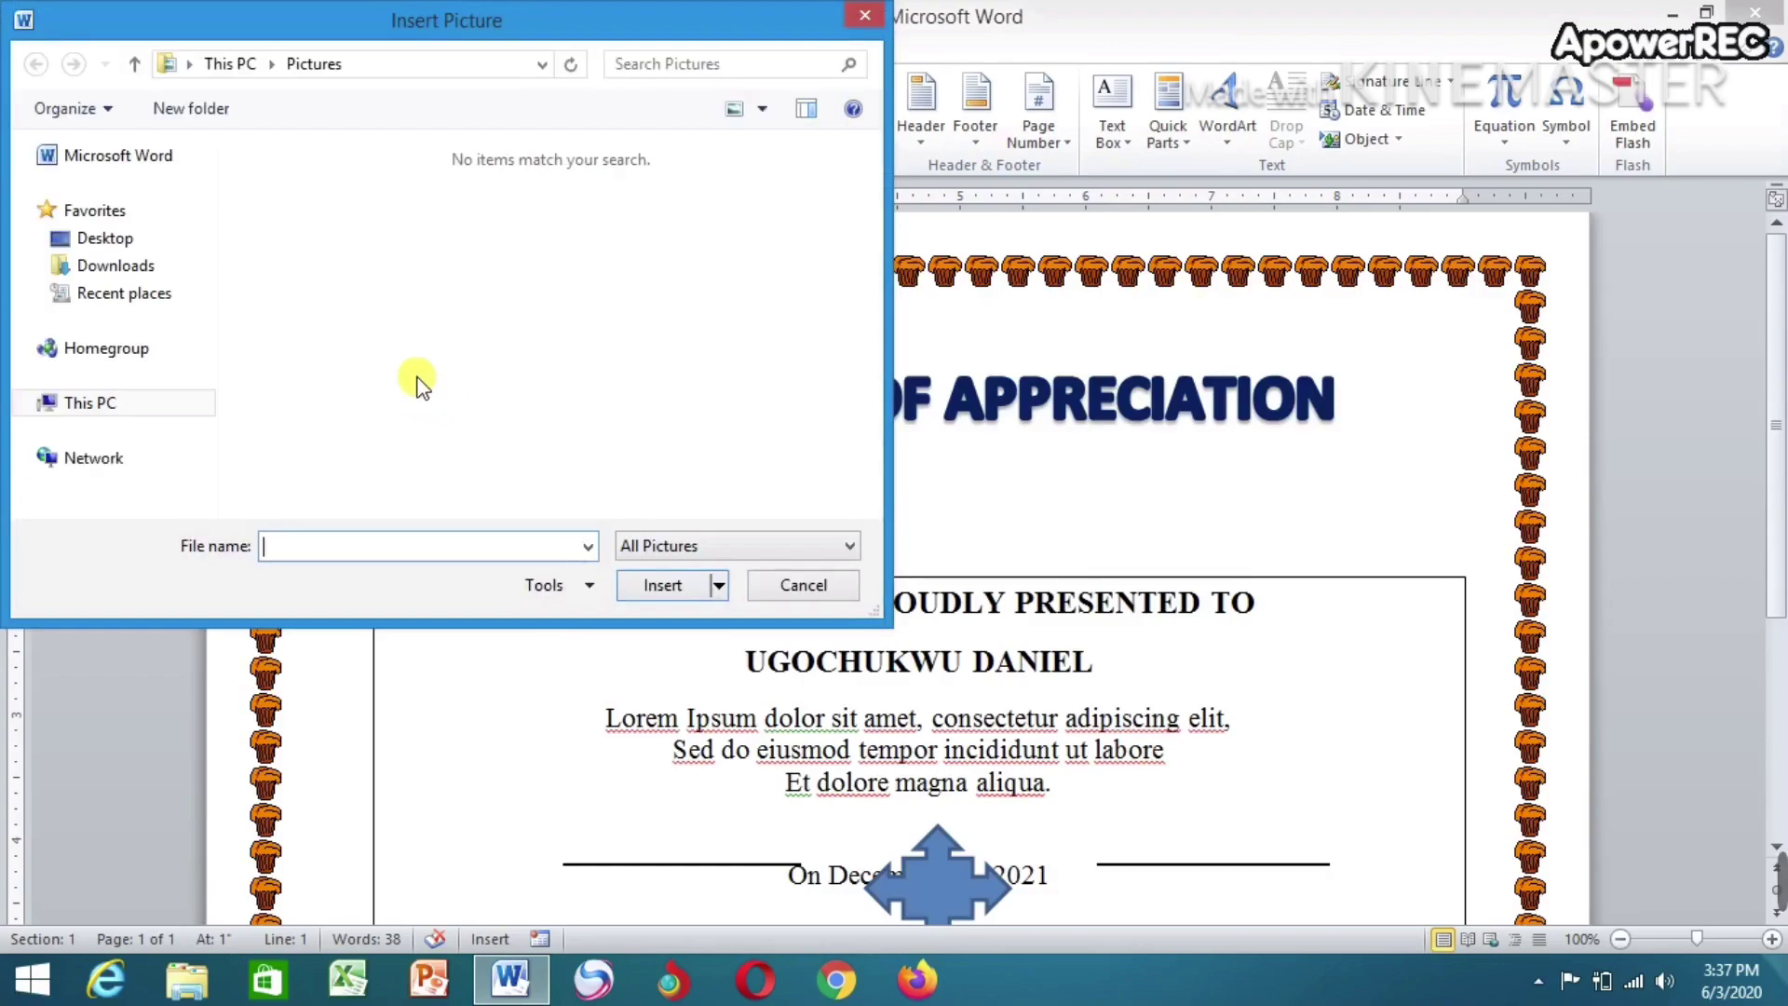
click(135, 280)
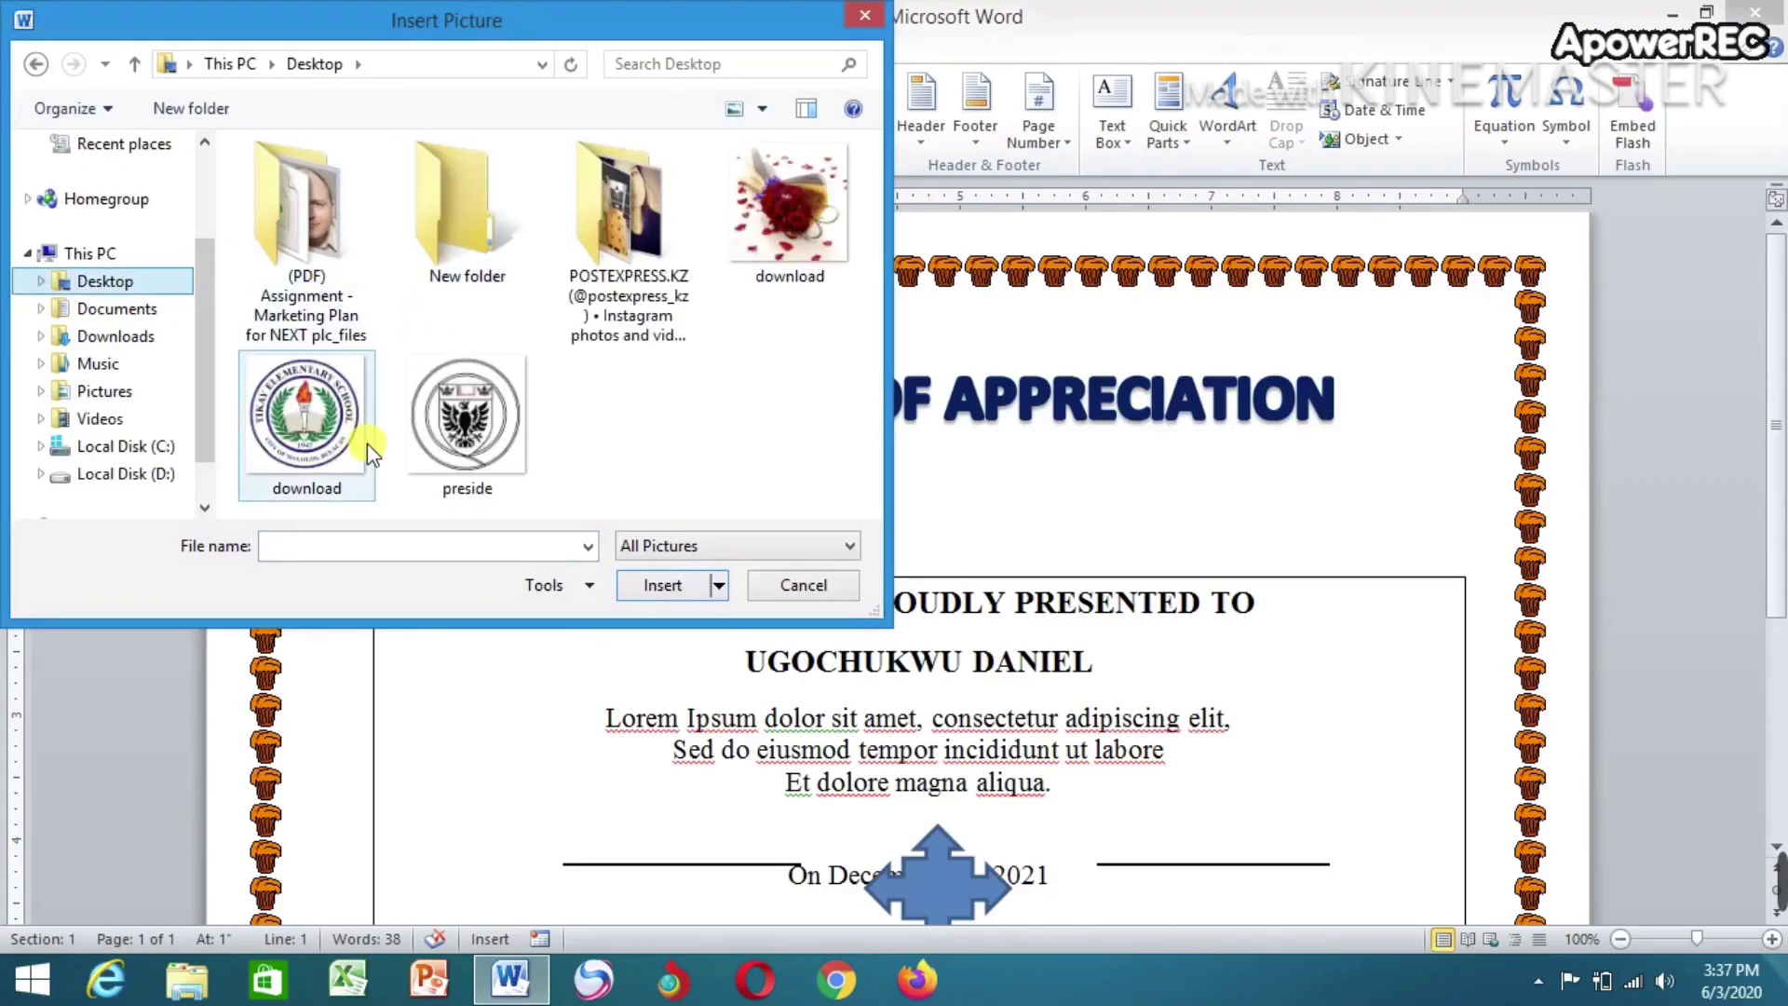
click(330, 433)
click(657, 587)
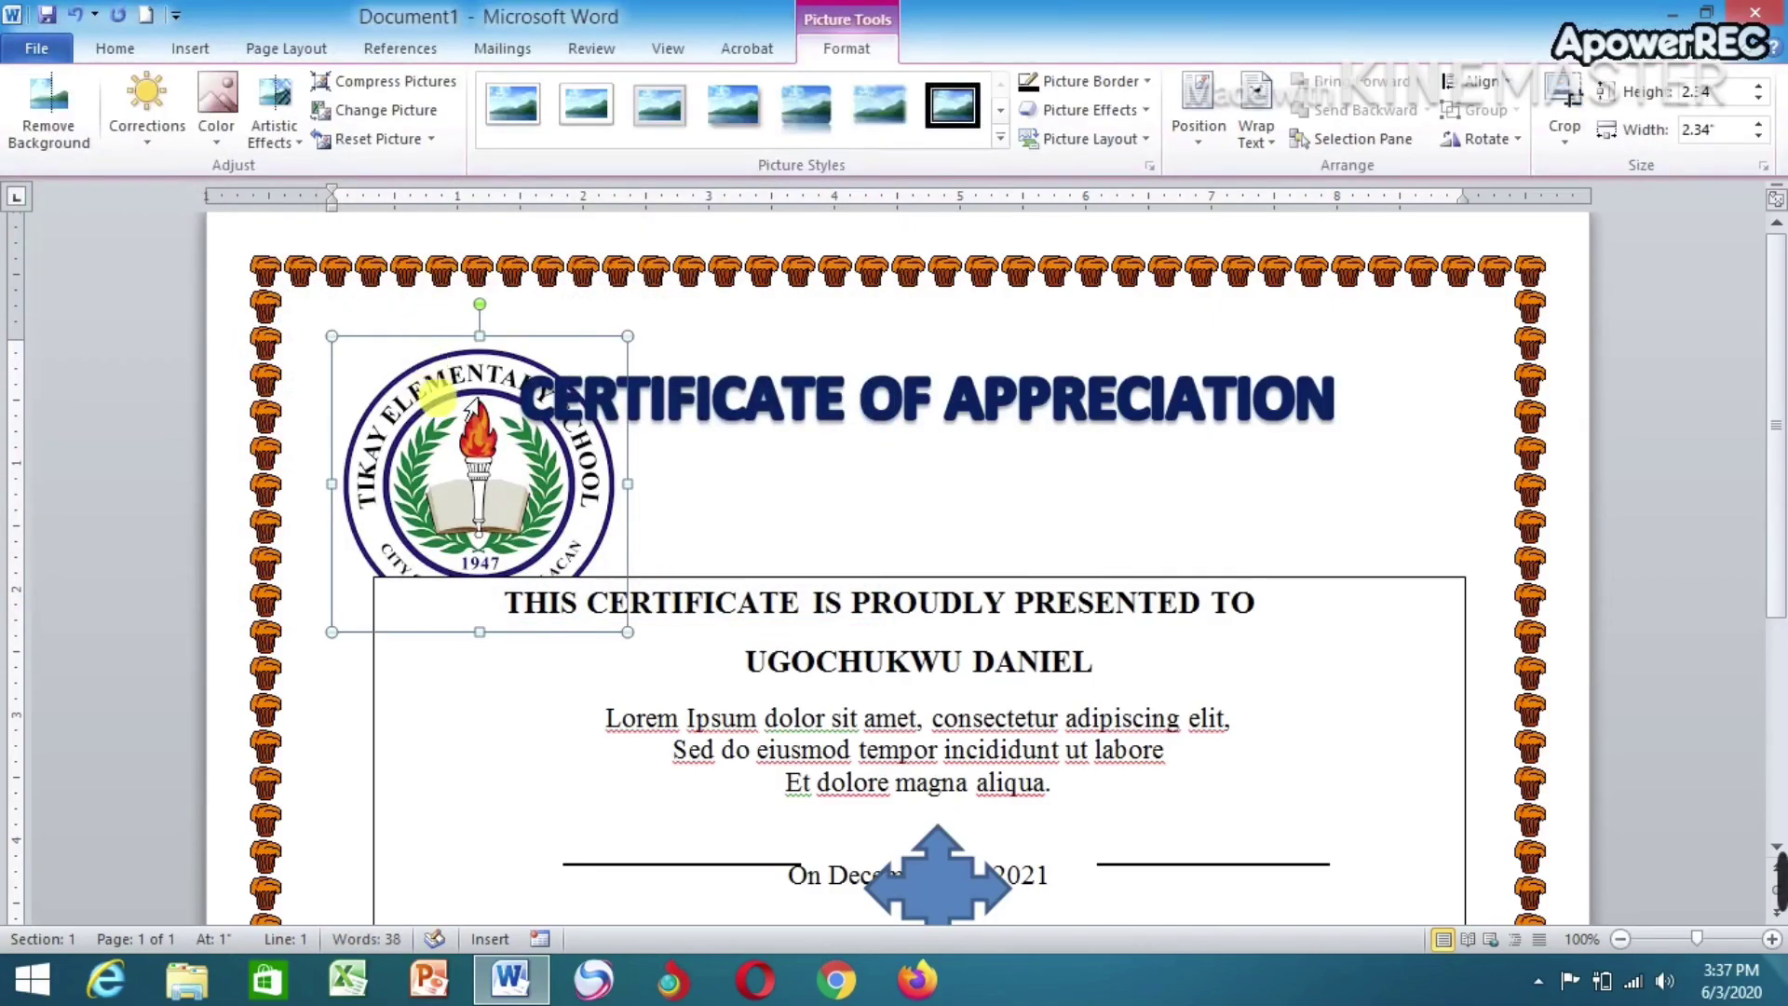
click(1252, 140)
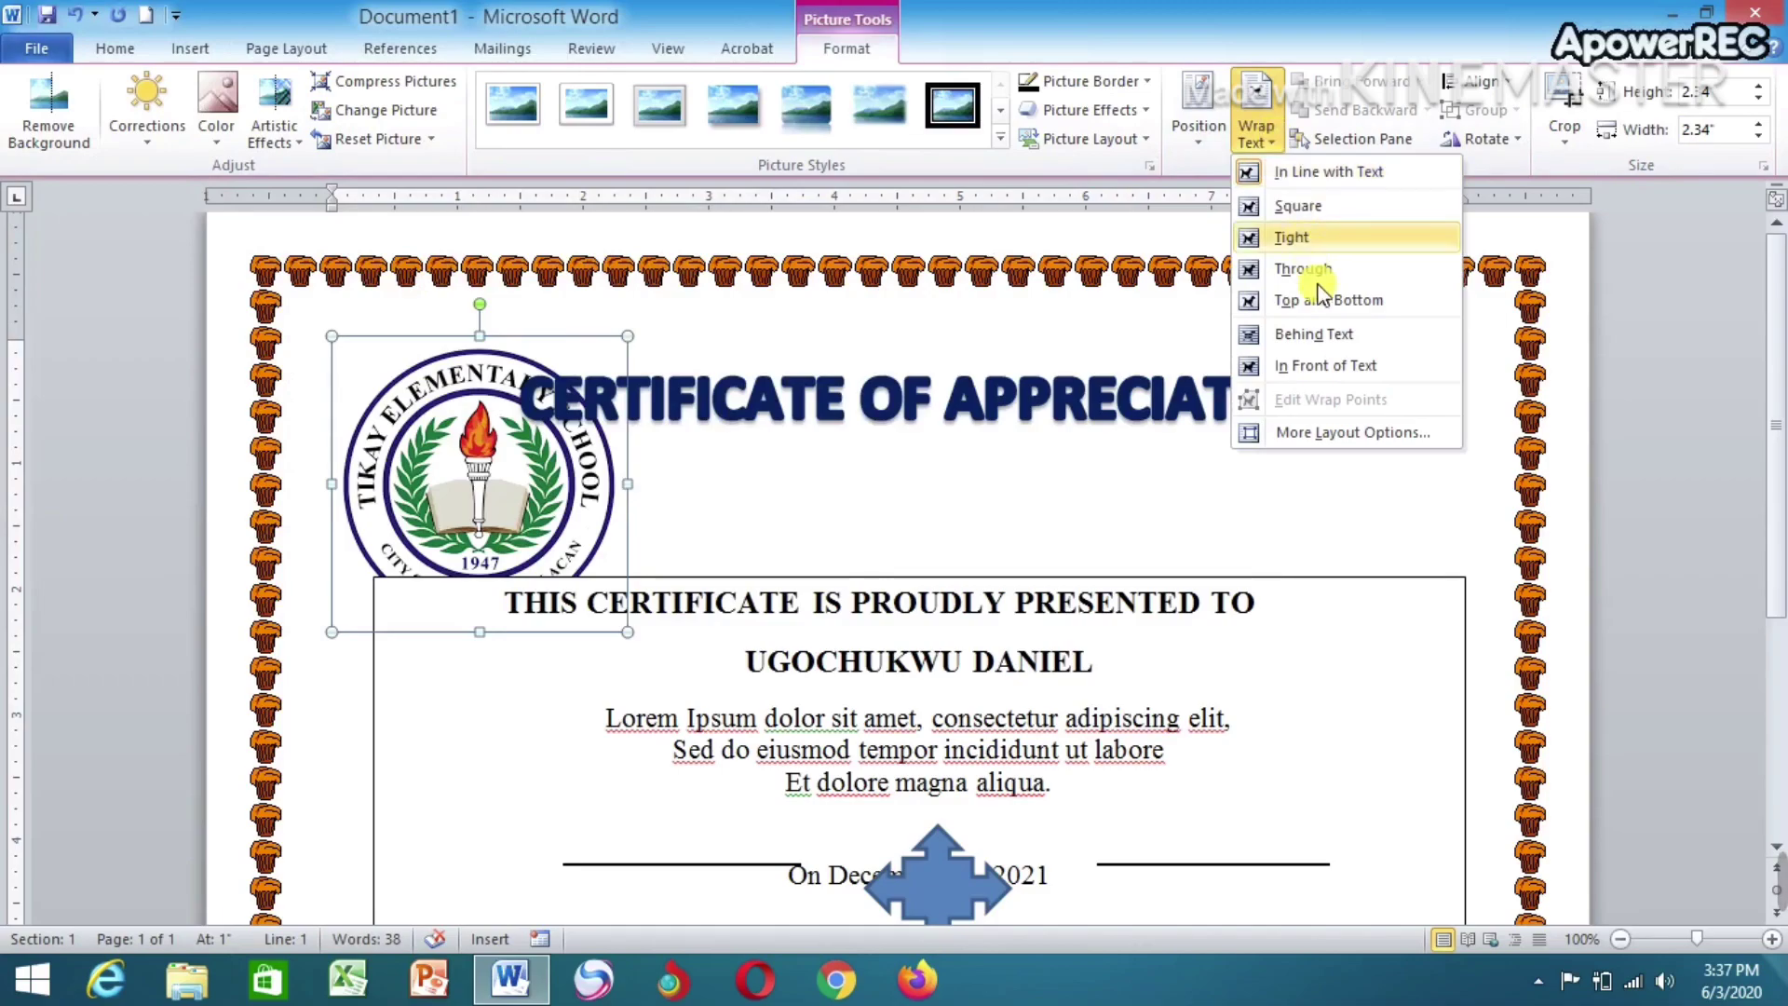
key(Return)
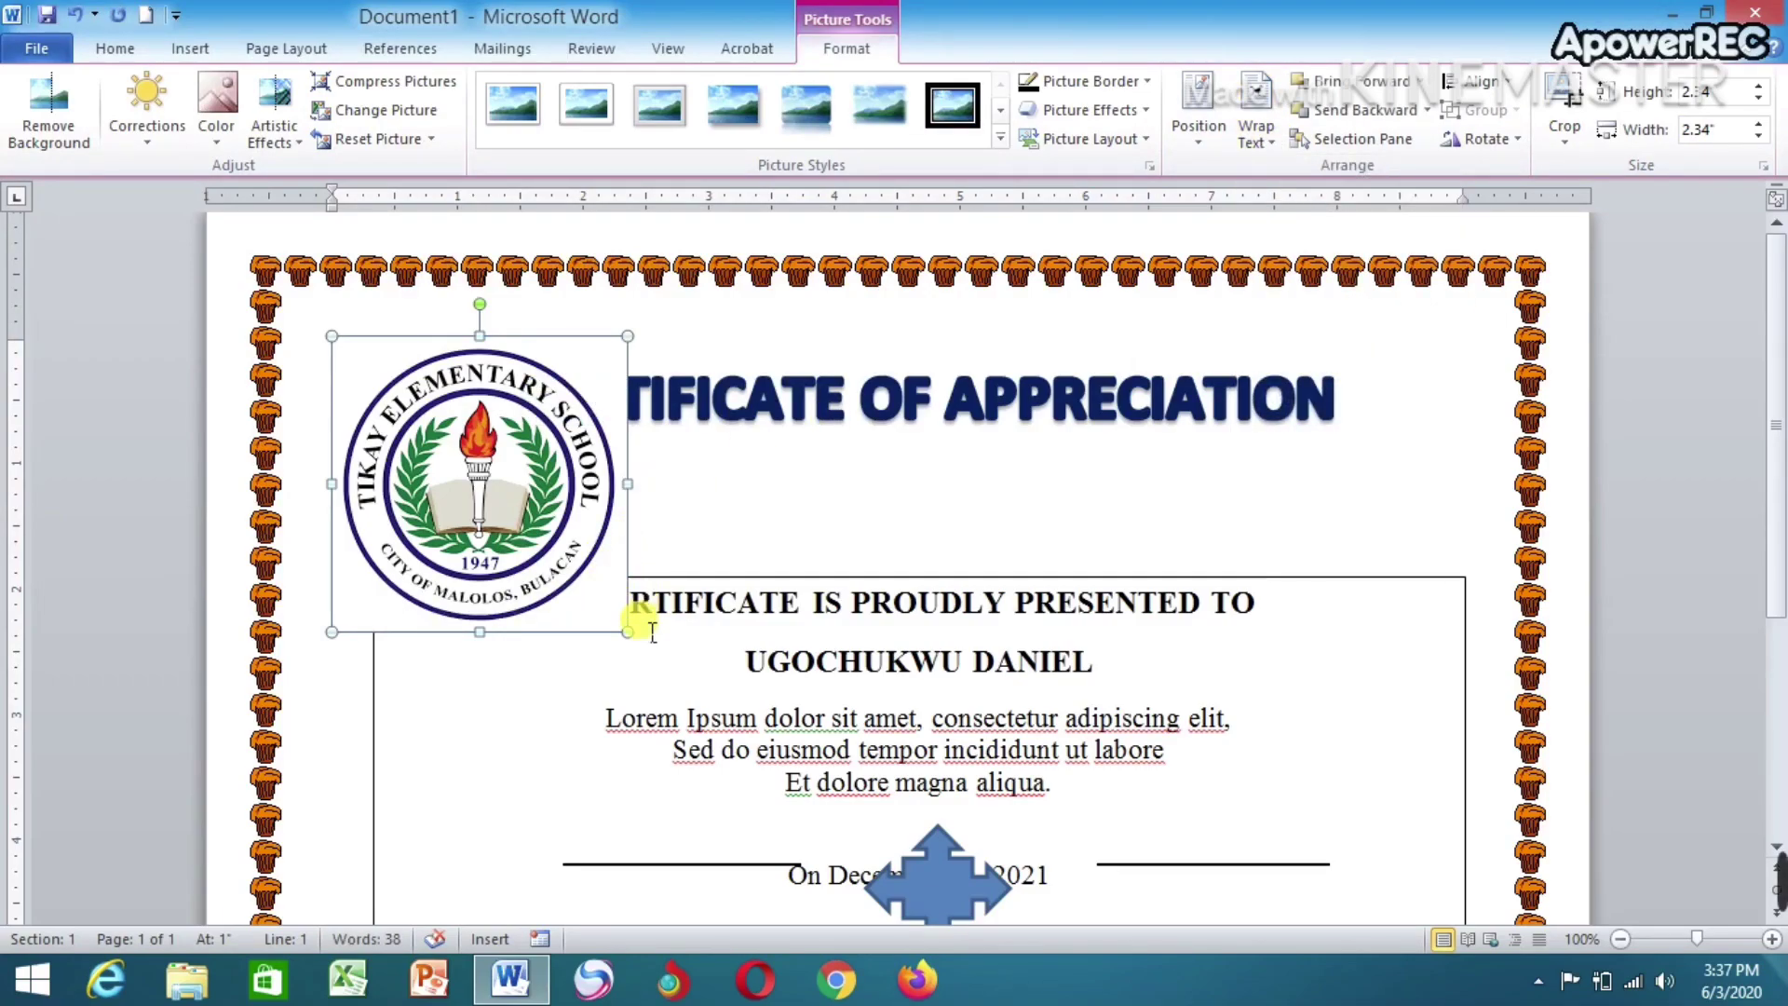
Shrink the logo to 1.55 inches and move the title box beside it
drag(629, 636, 524, 543)
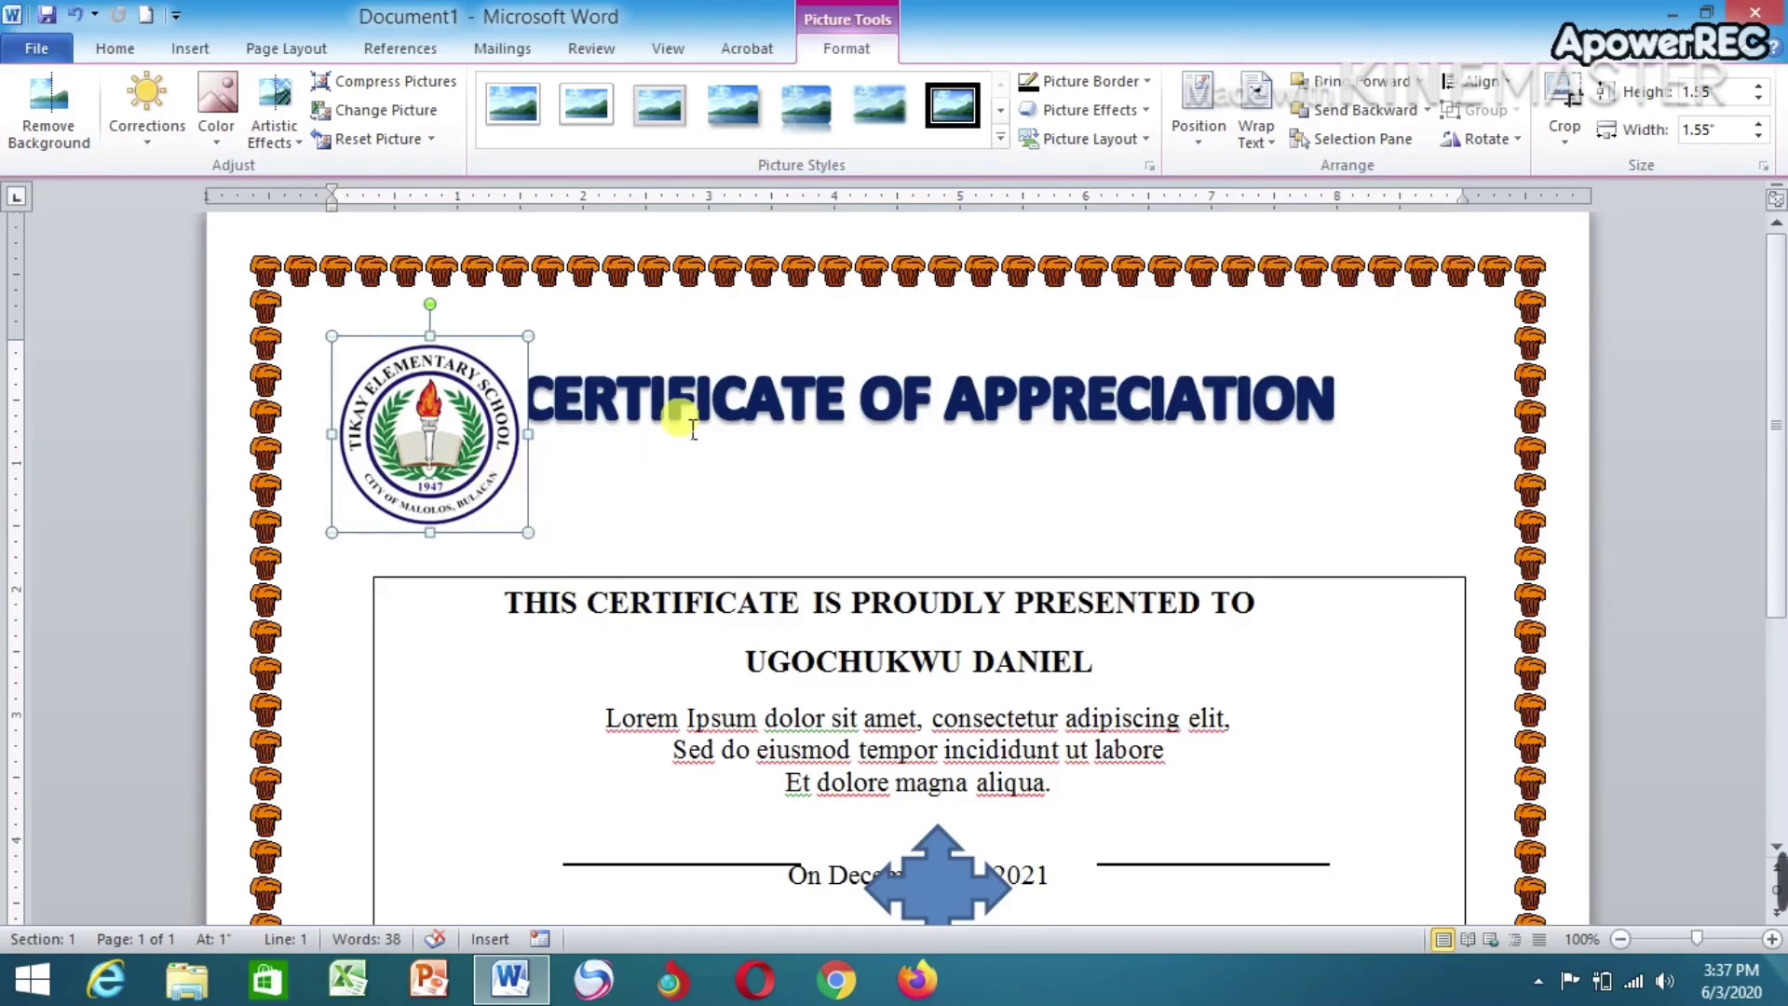
click(690, 395)
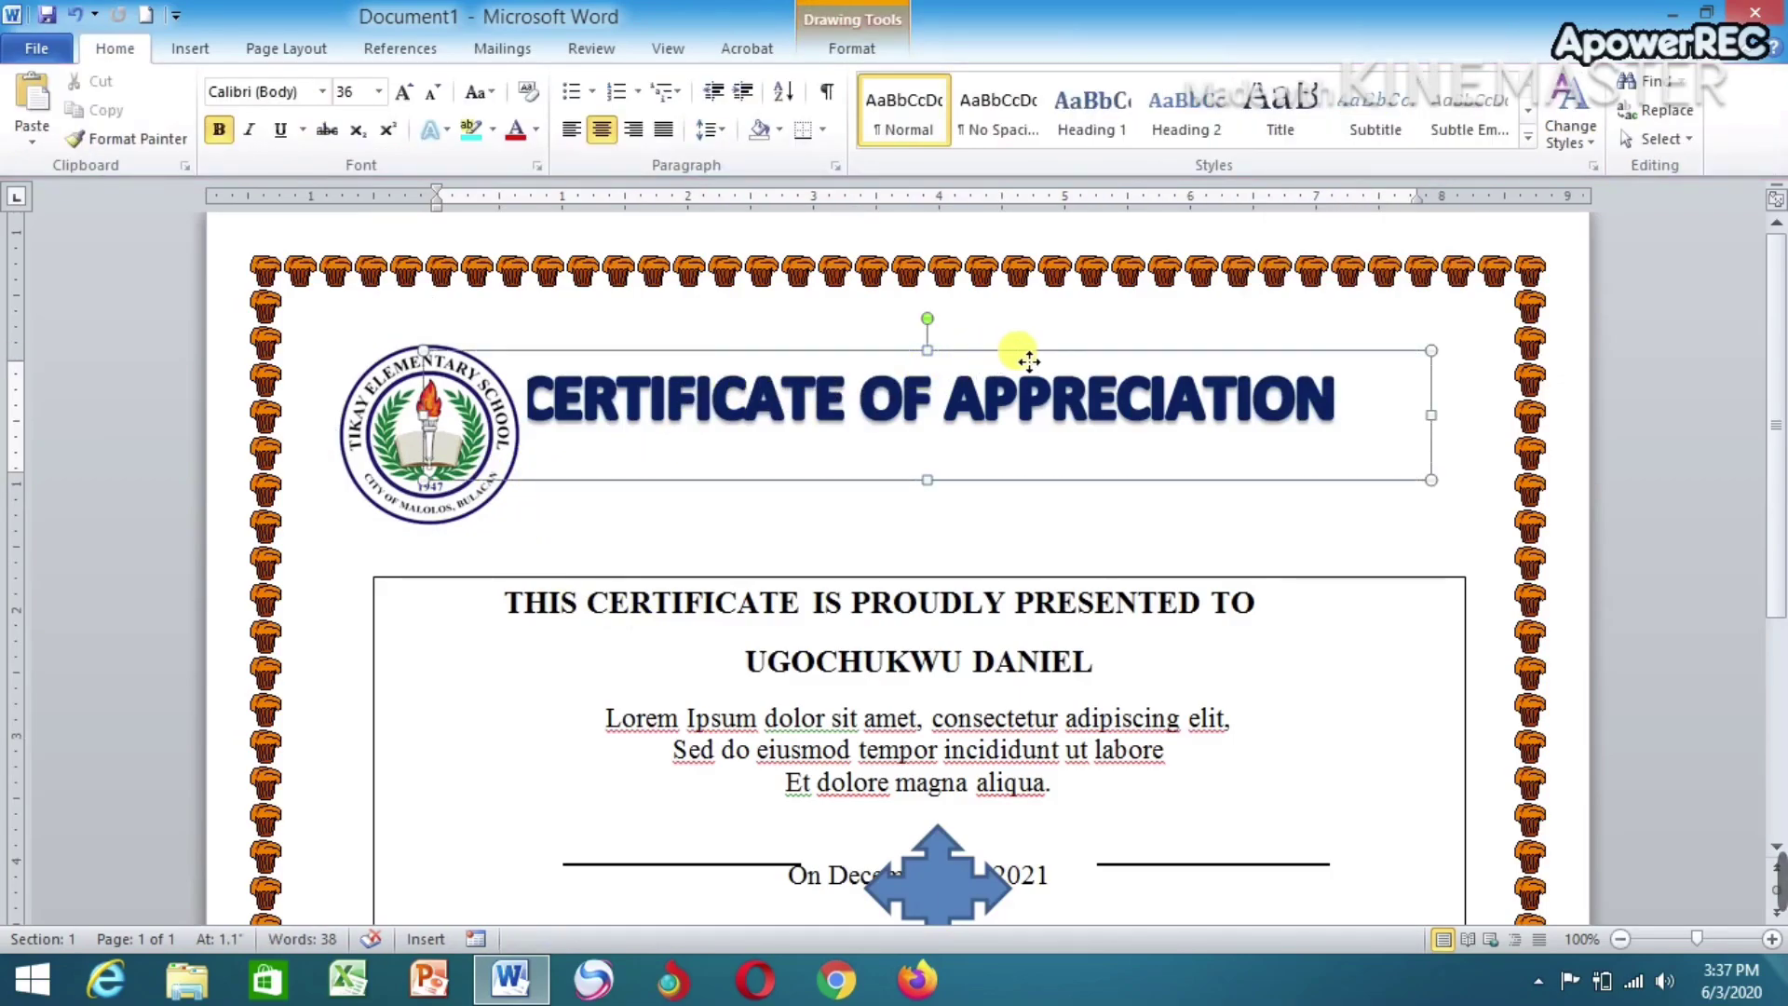
drag(1024, 352, 1066, 355)
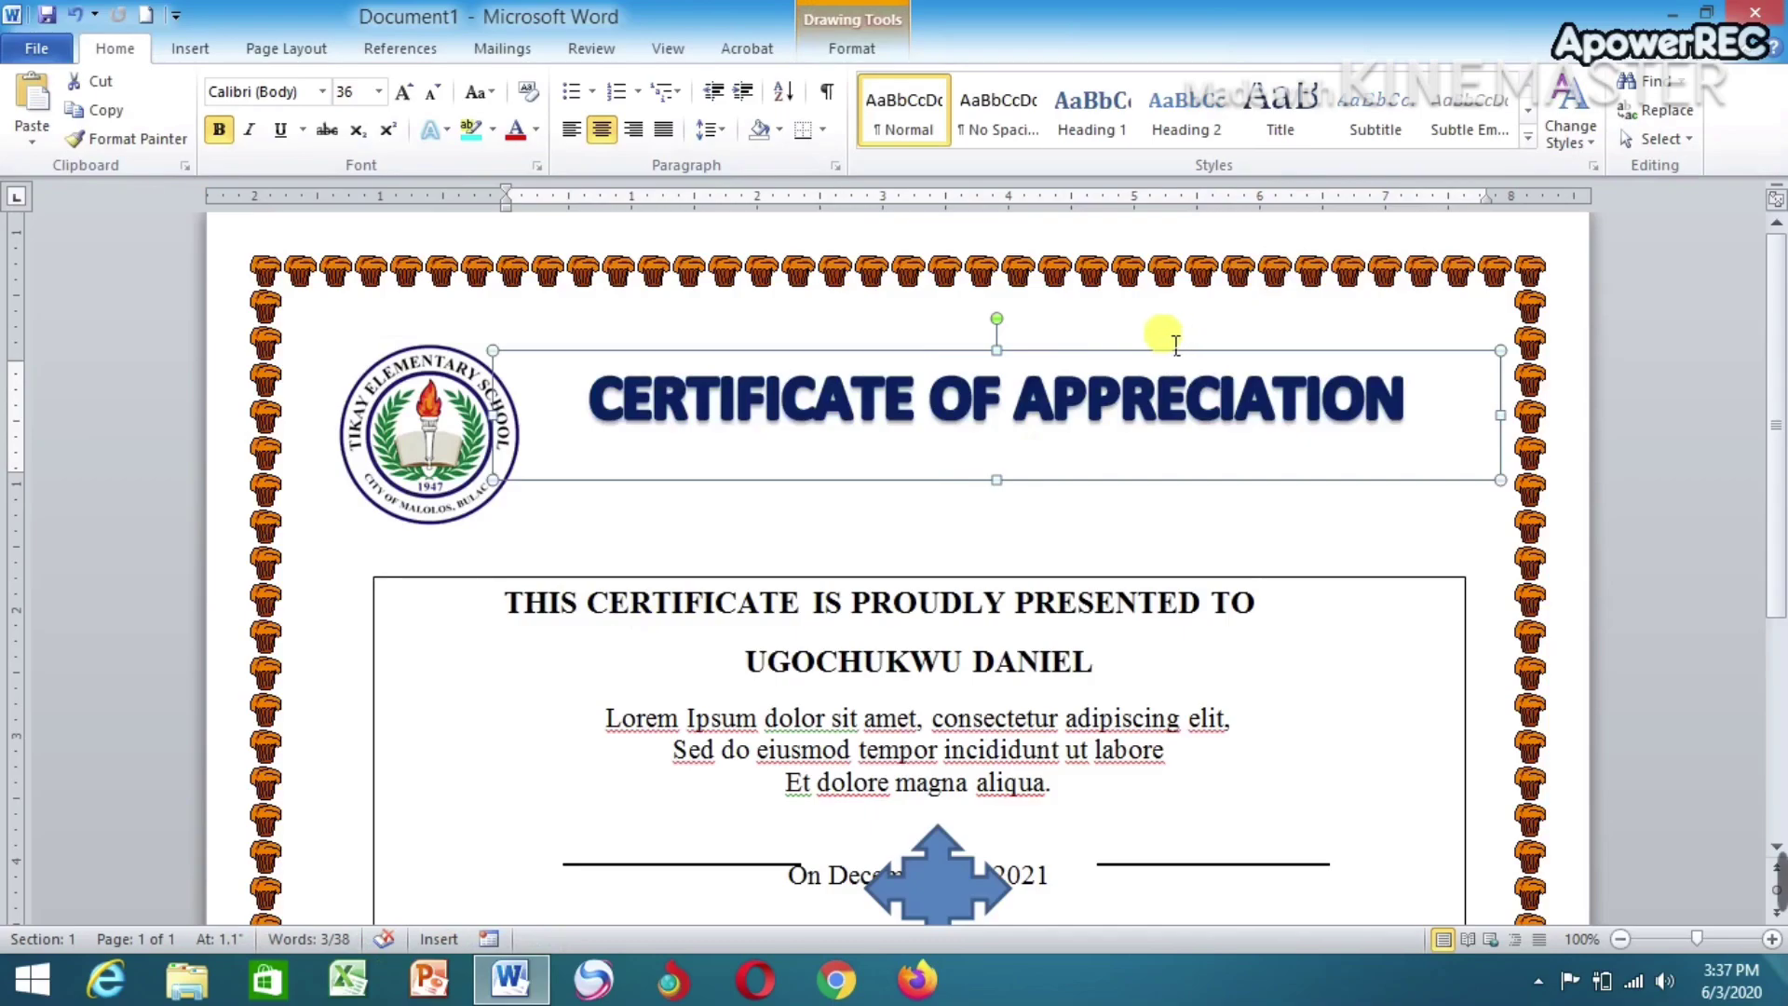
drag(907, 361, 879, 362)
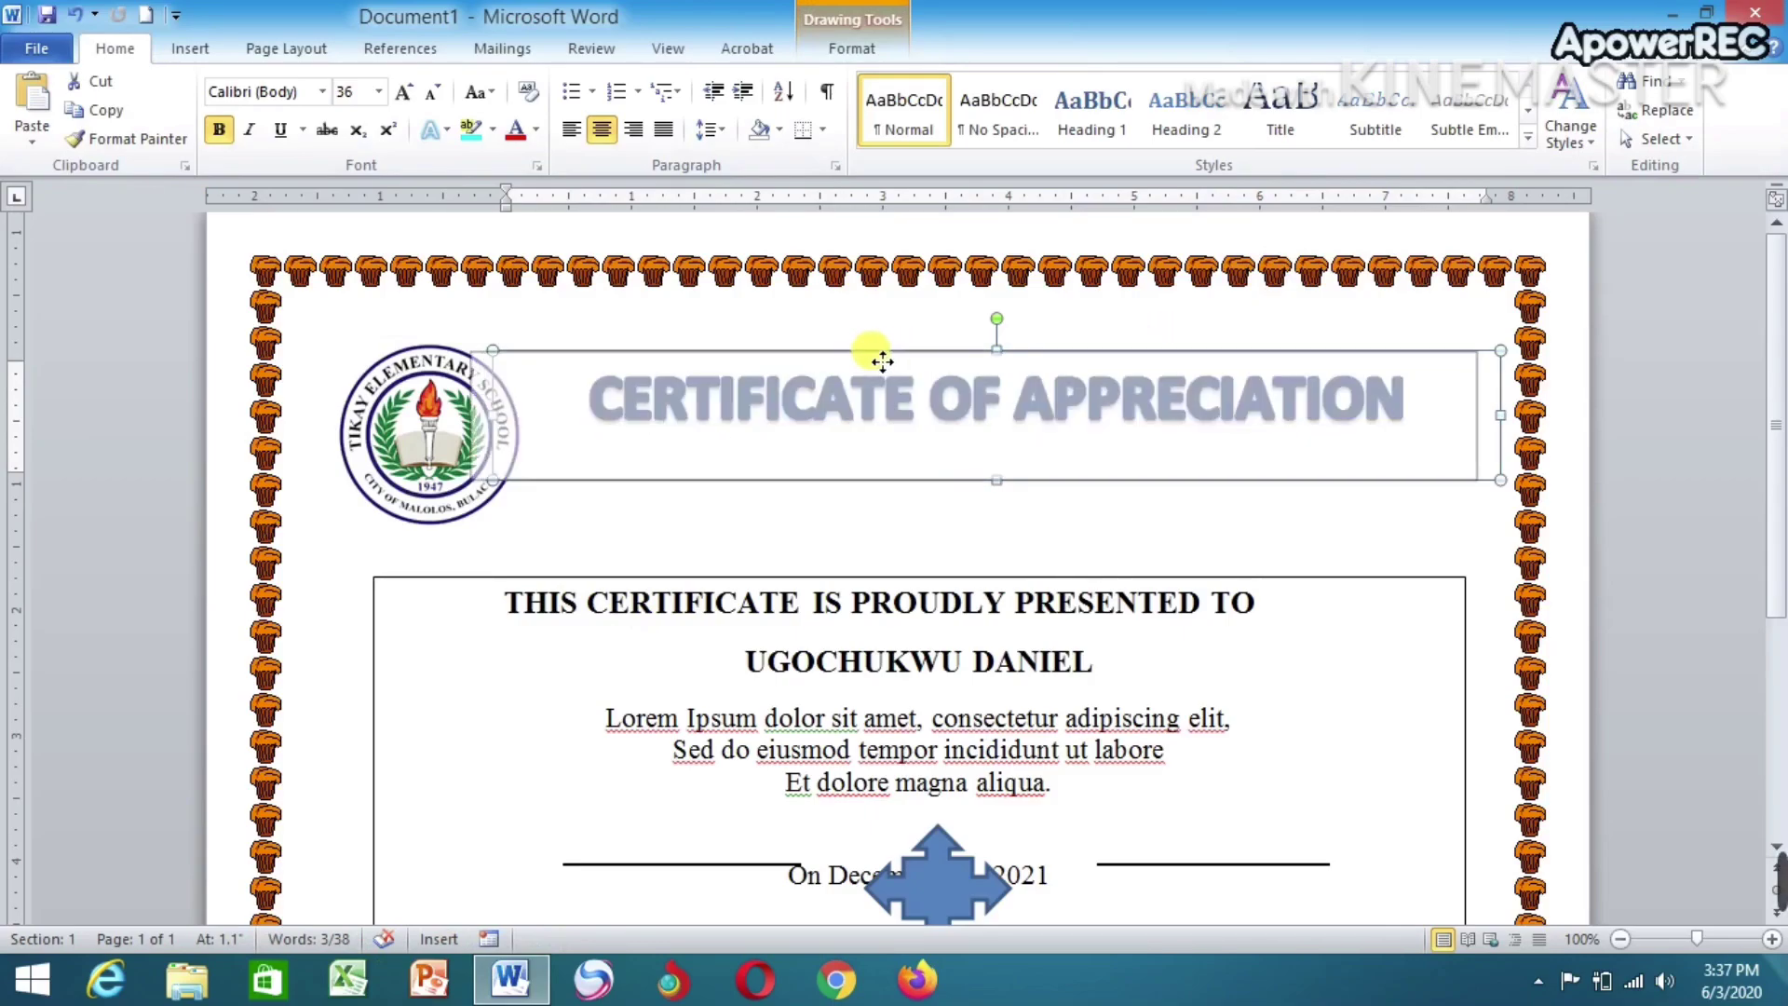
Nudge the school logo slightly higher beside the certificate title
click(684, 527)
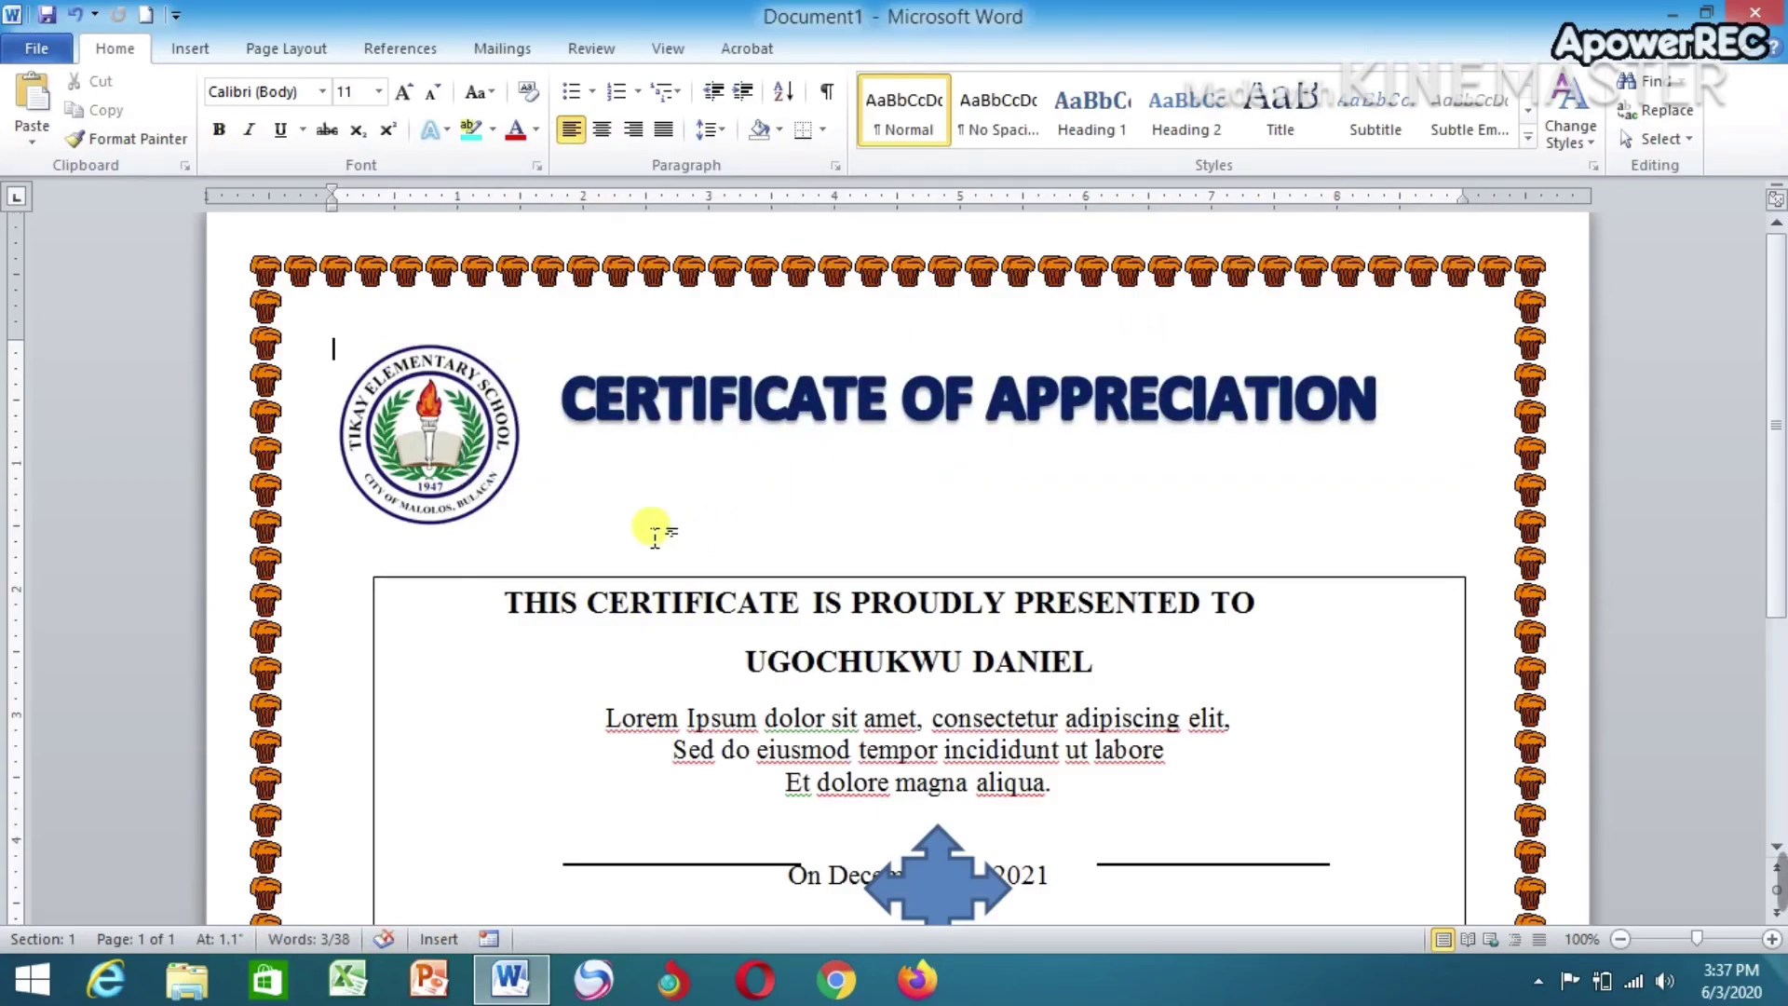
click(443, 465)
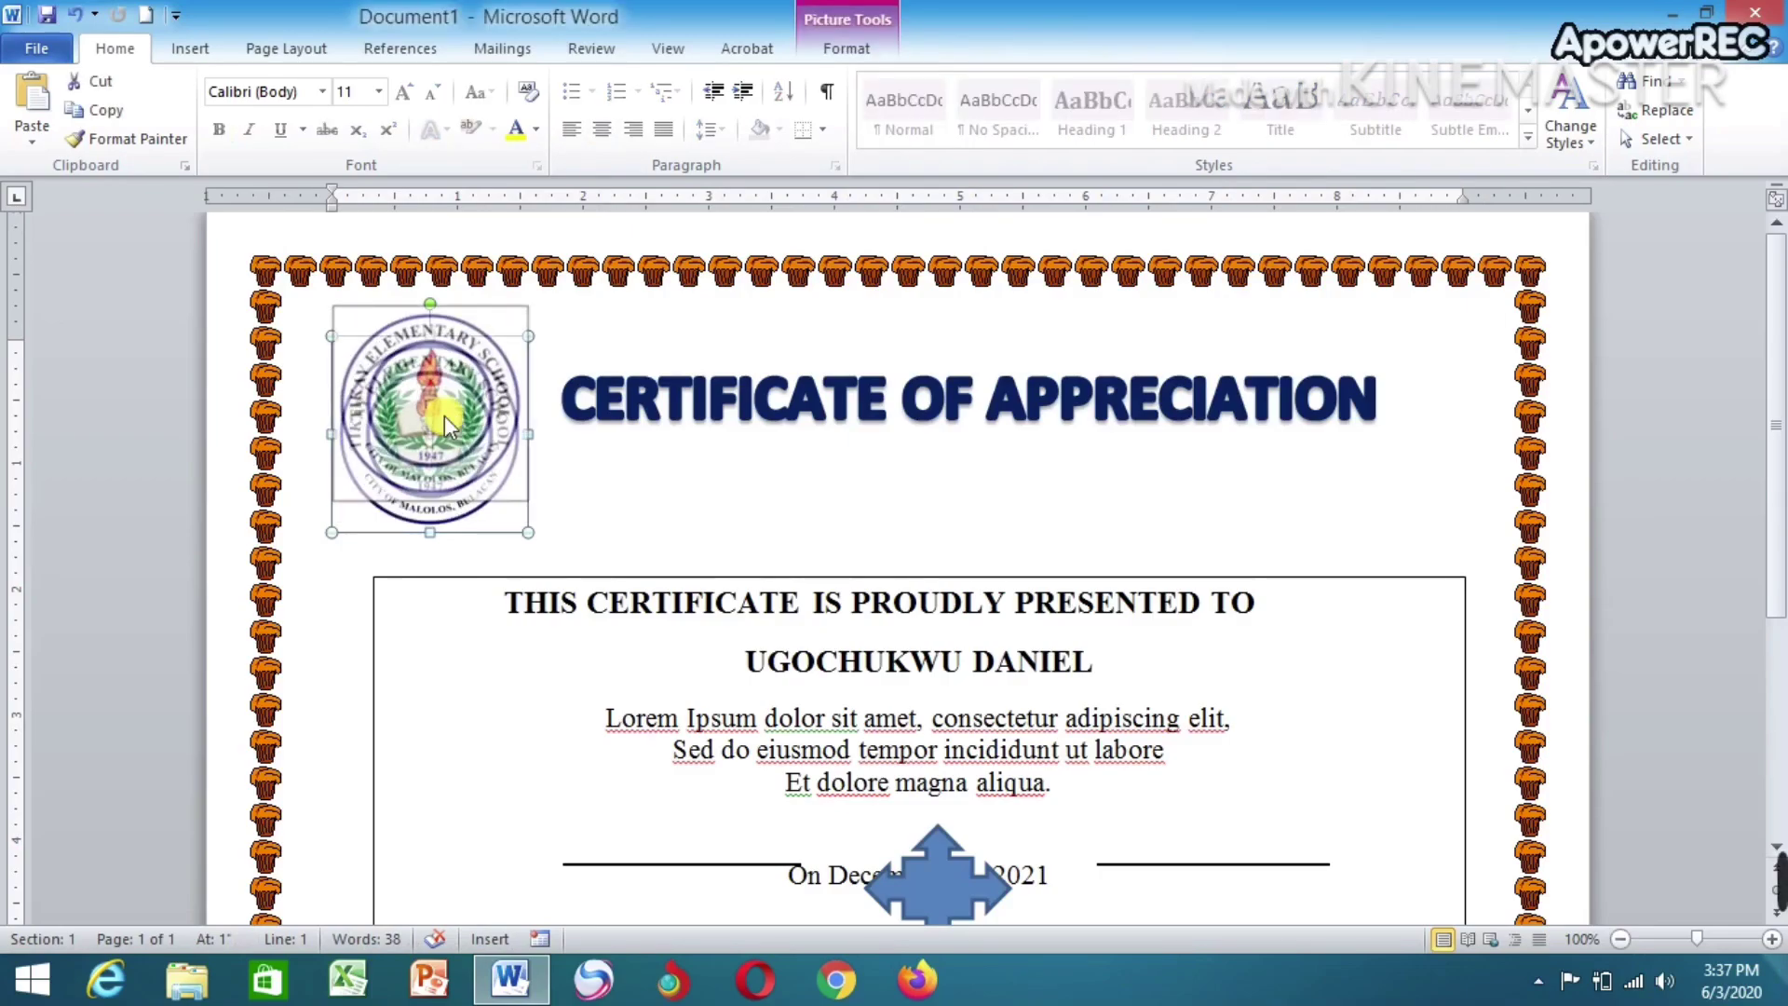
drag(455, 435, 444, 415)
click(1189, 503)
Drag the arrow emblem down below the date line
scroll(1443, 544, down, 1)
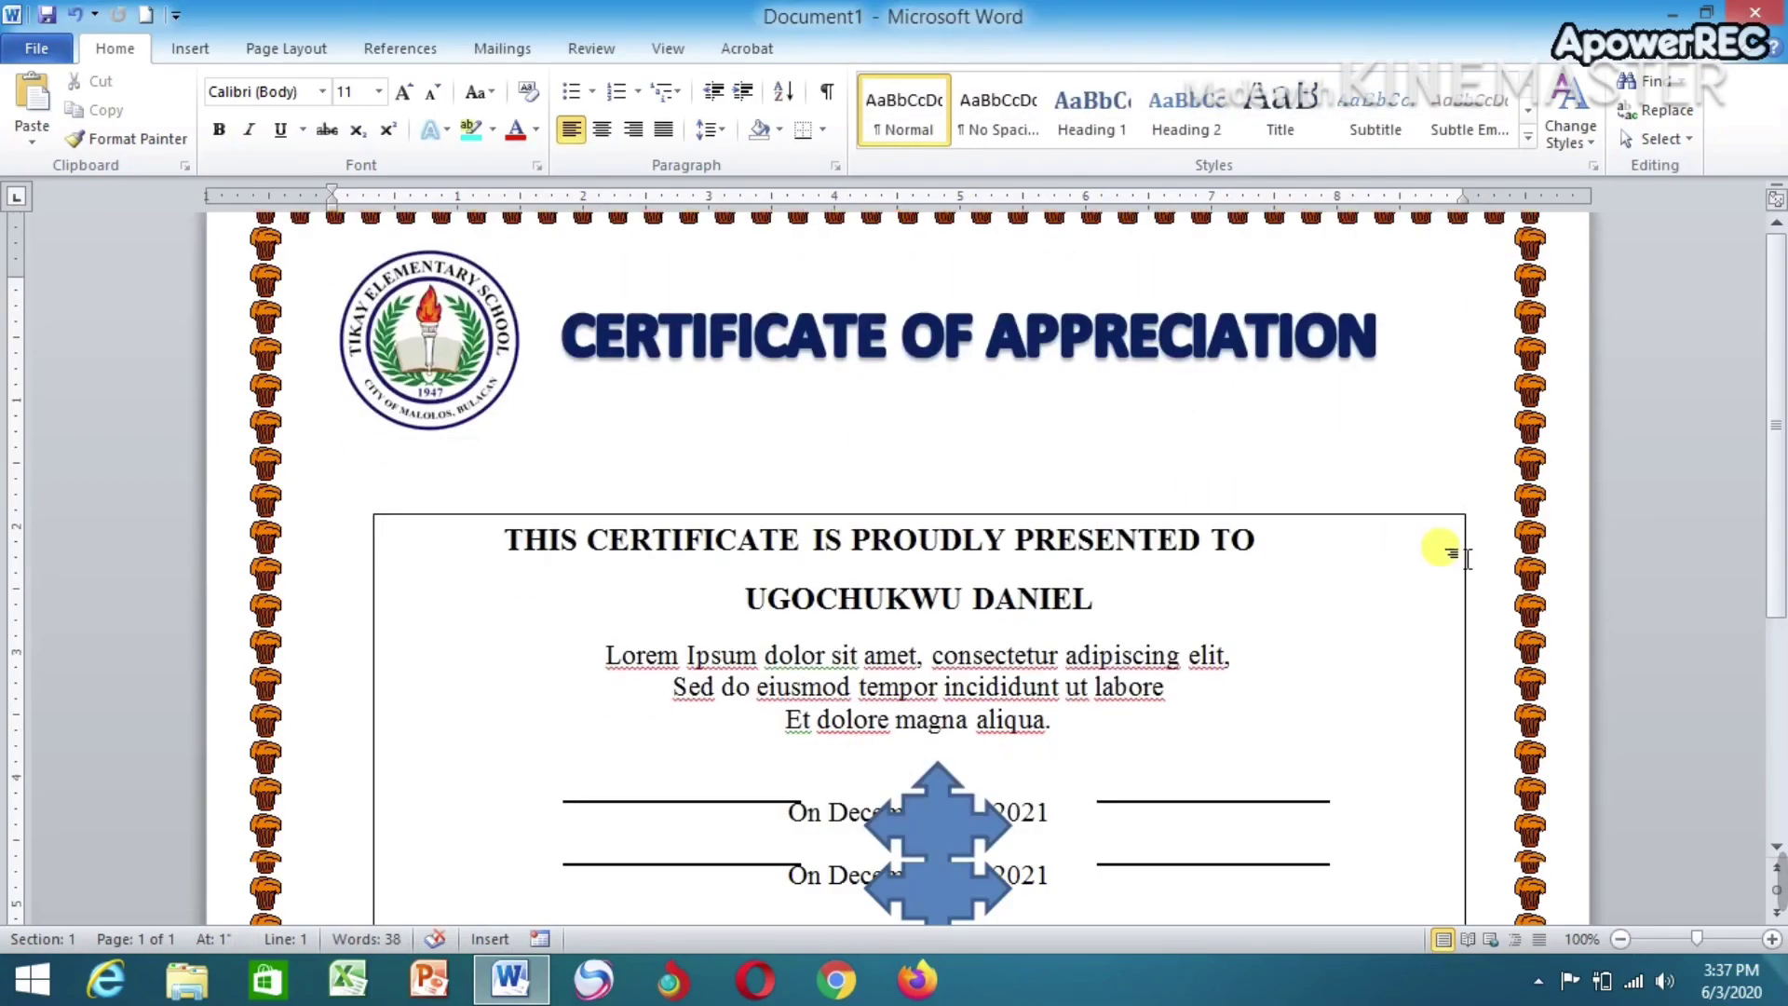
scroll(1443, 538, down, 3)
scroll(1442, 535, down, 1)
scroll(1434, 535, down, 1)
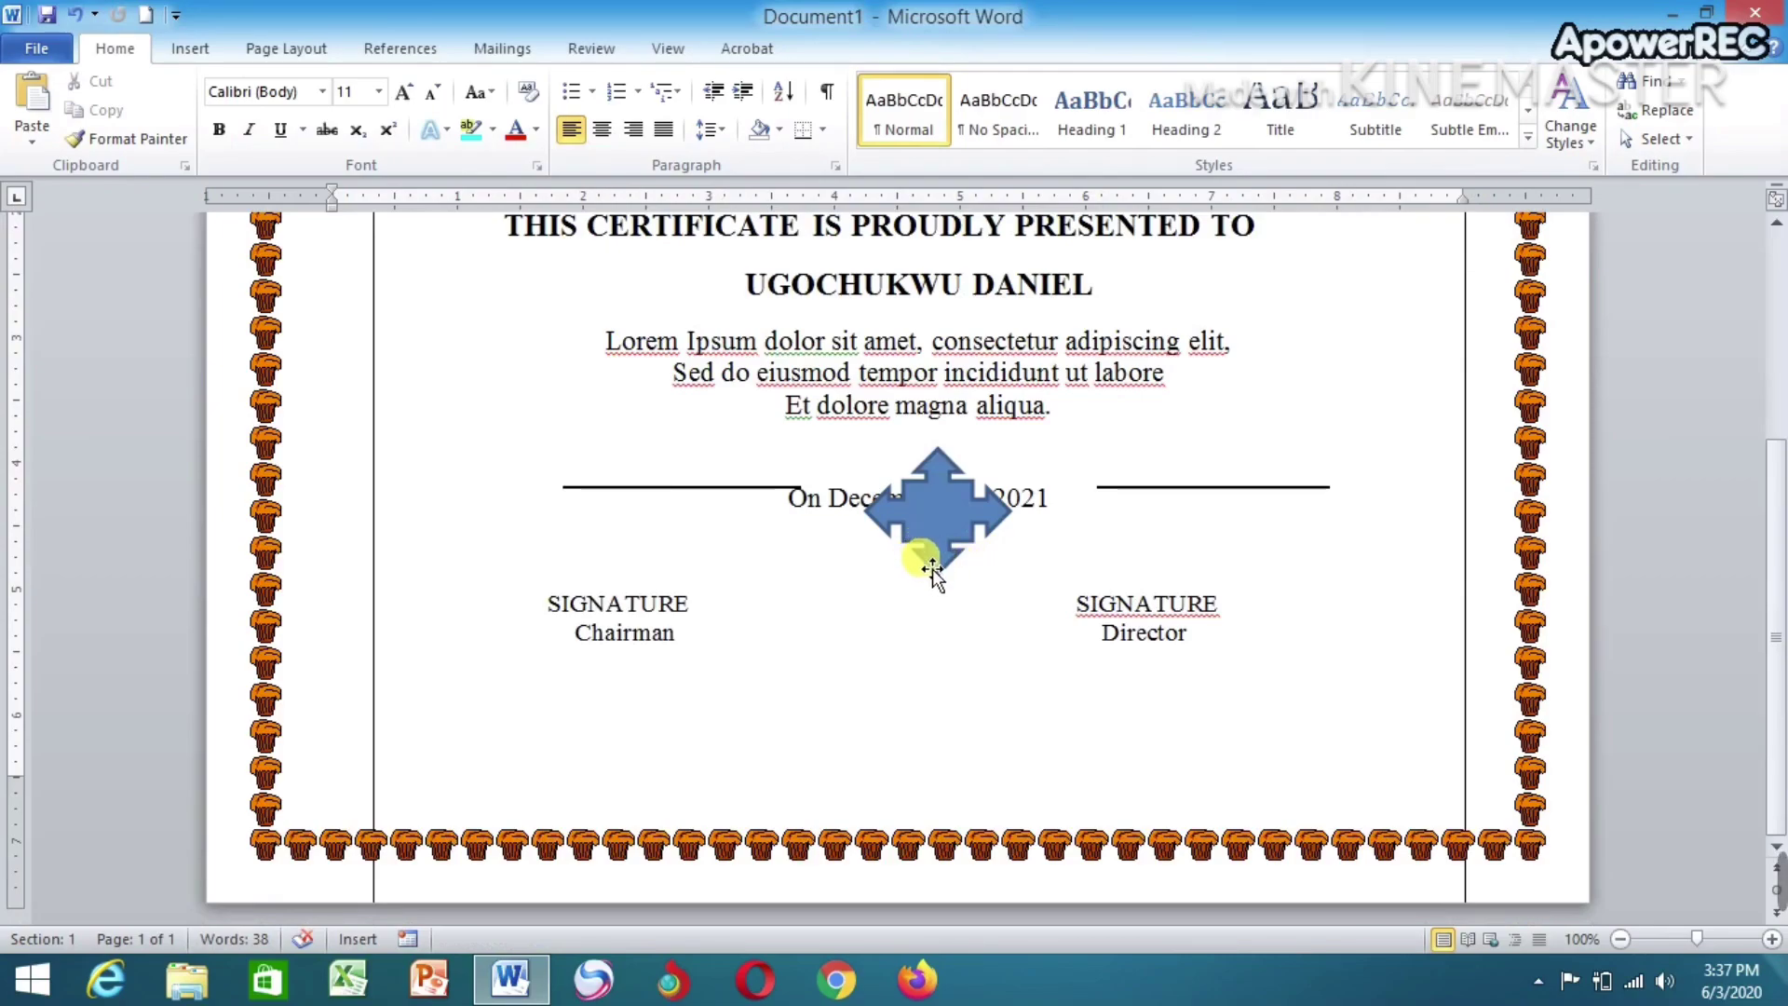
scroll(935, 587, up, 2)
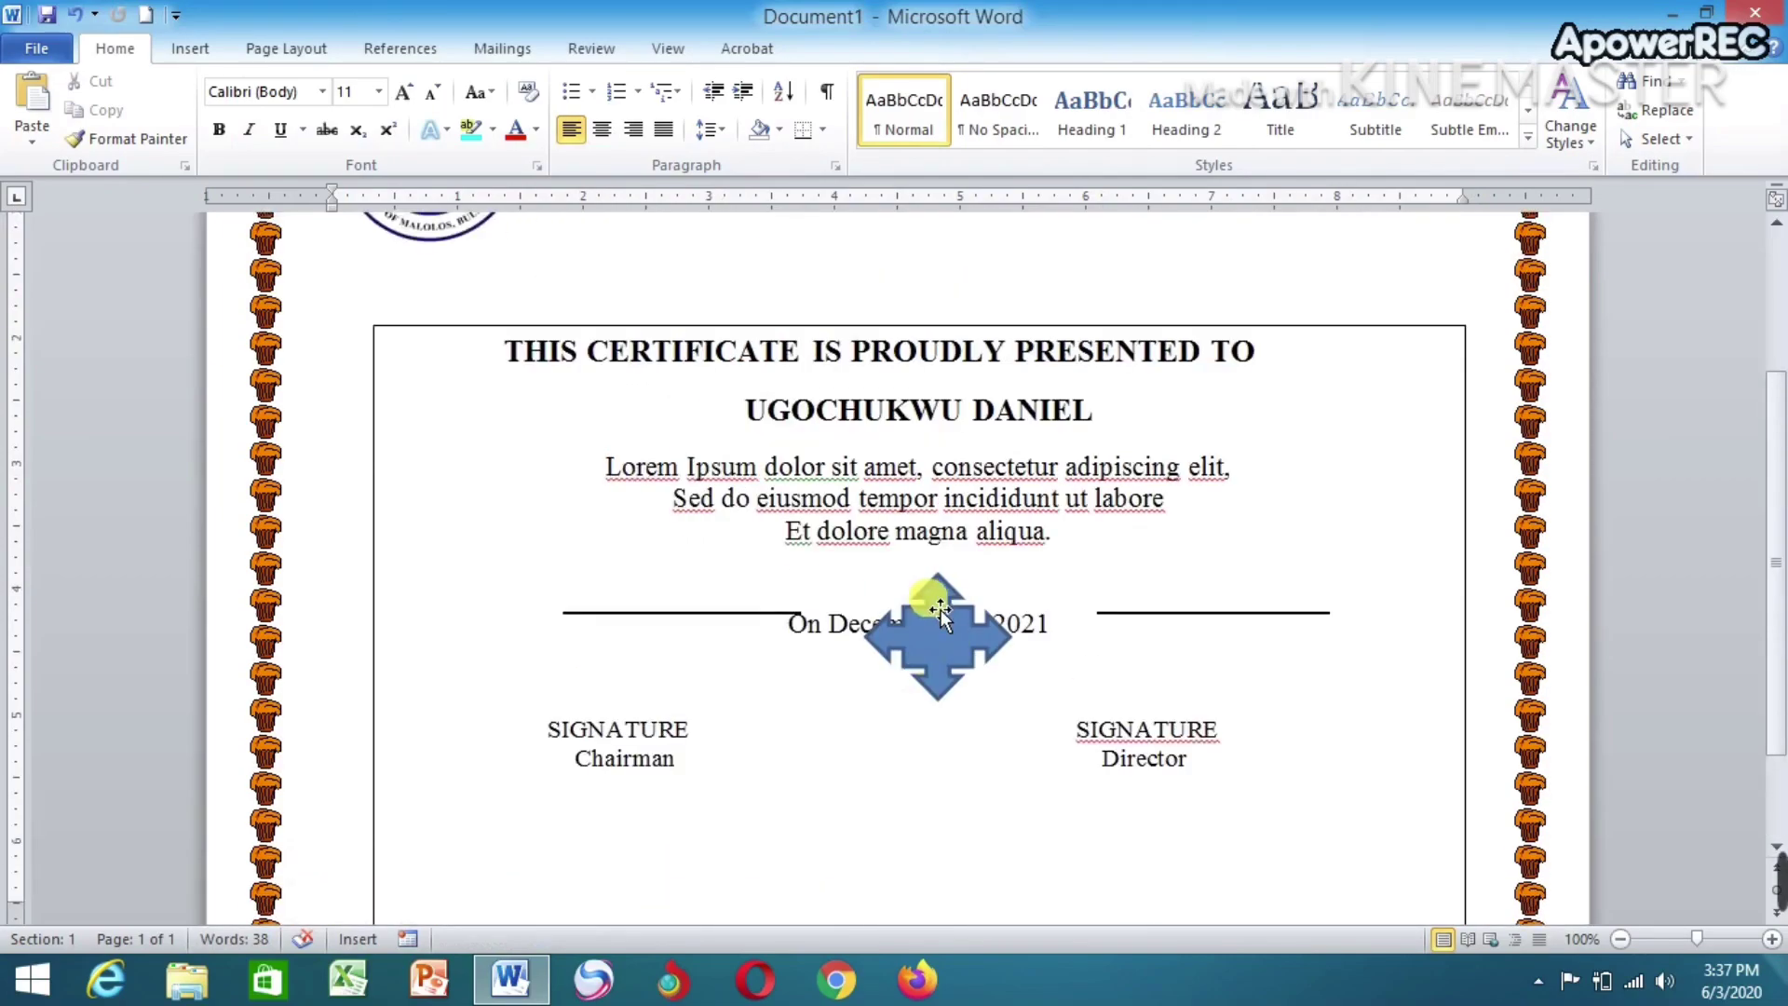
scroll(941, 609, down, 2)
drag(923, 508, 903, 652)
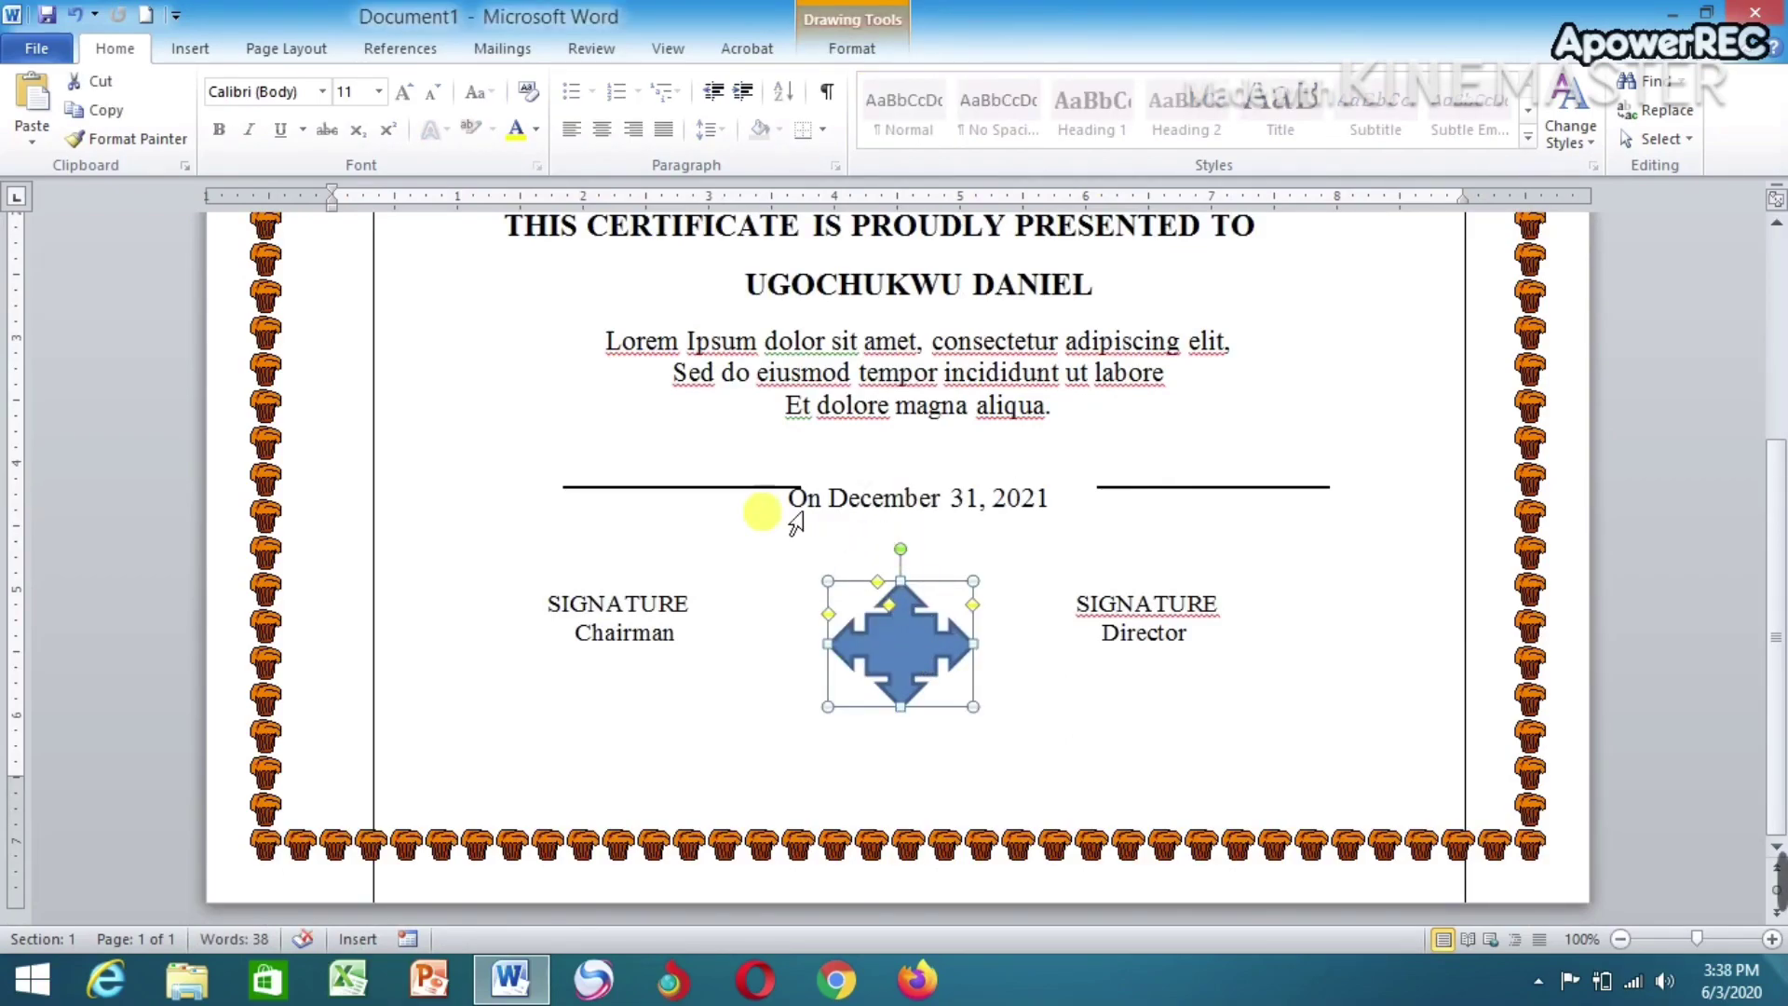
Lower the left and right signature lines to sit above the SIGNATURE Chairman and Director labels
click(741, 497)
triple_click(758, 499)
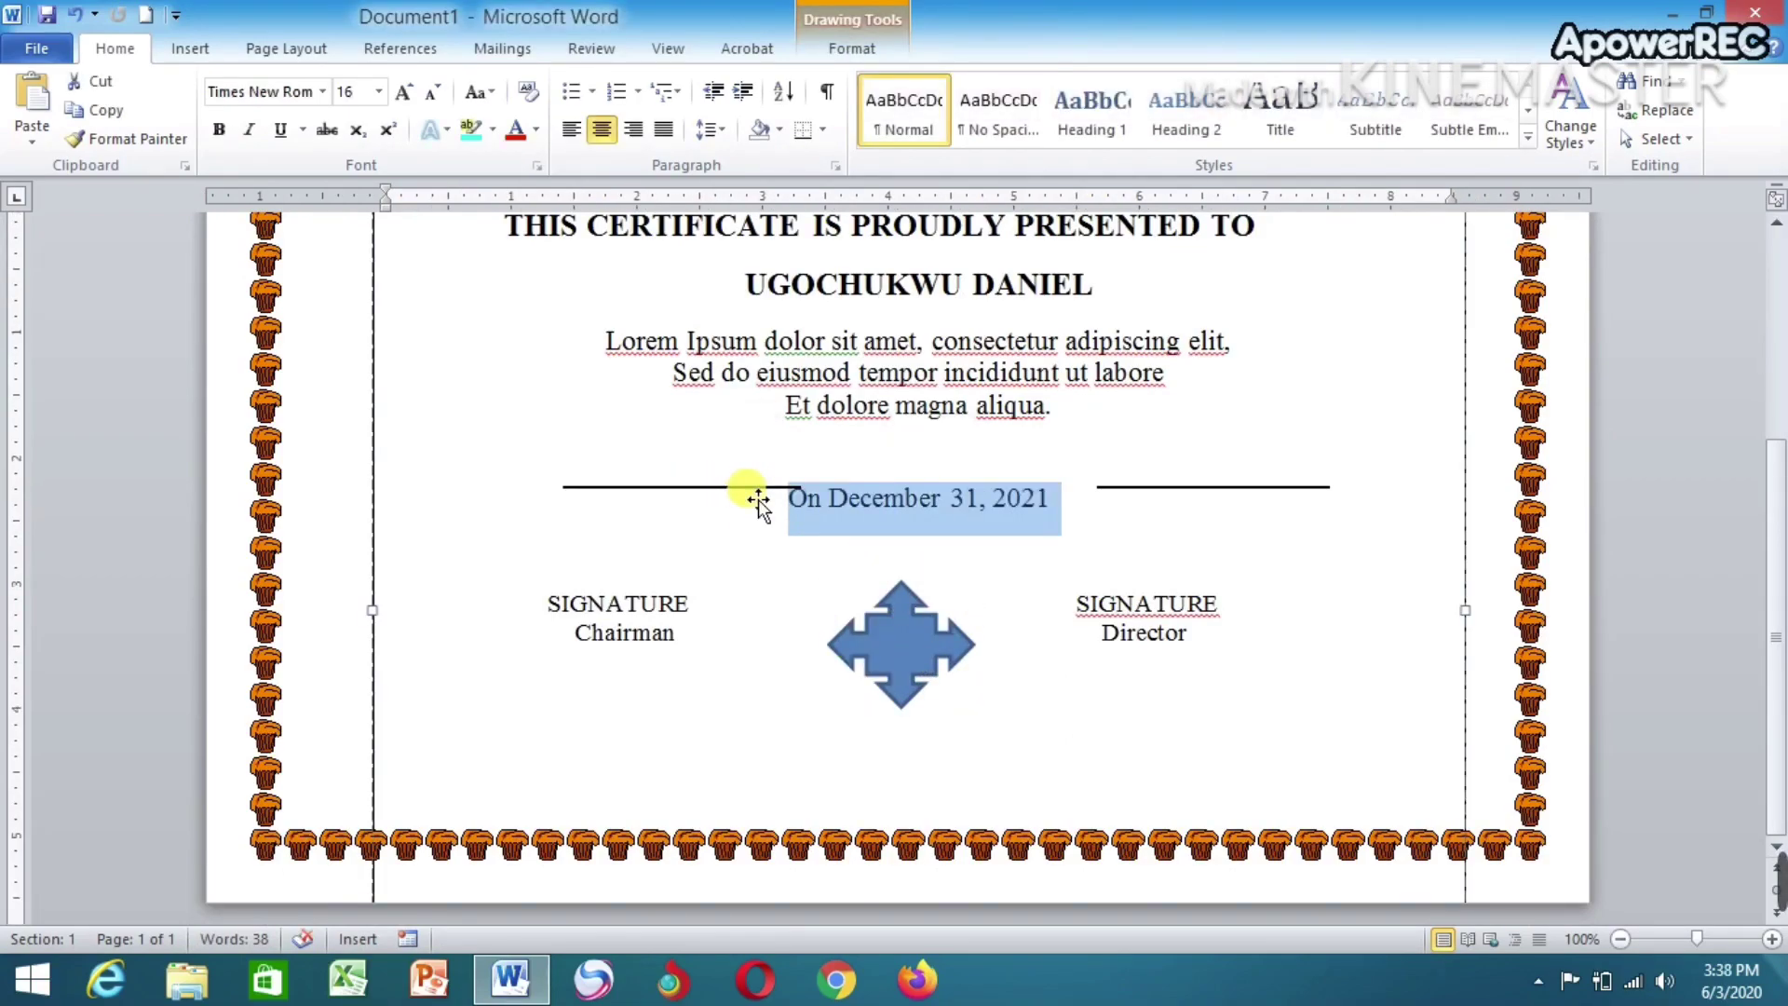
drag(758, 499, 704, 581)
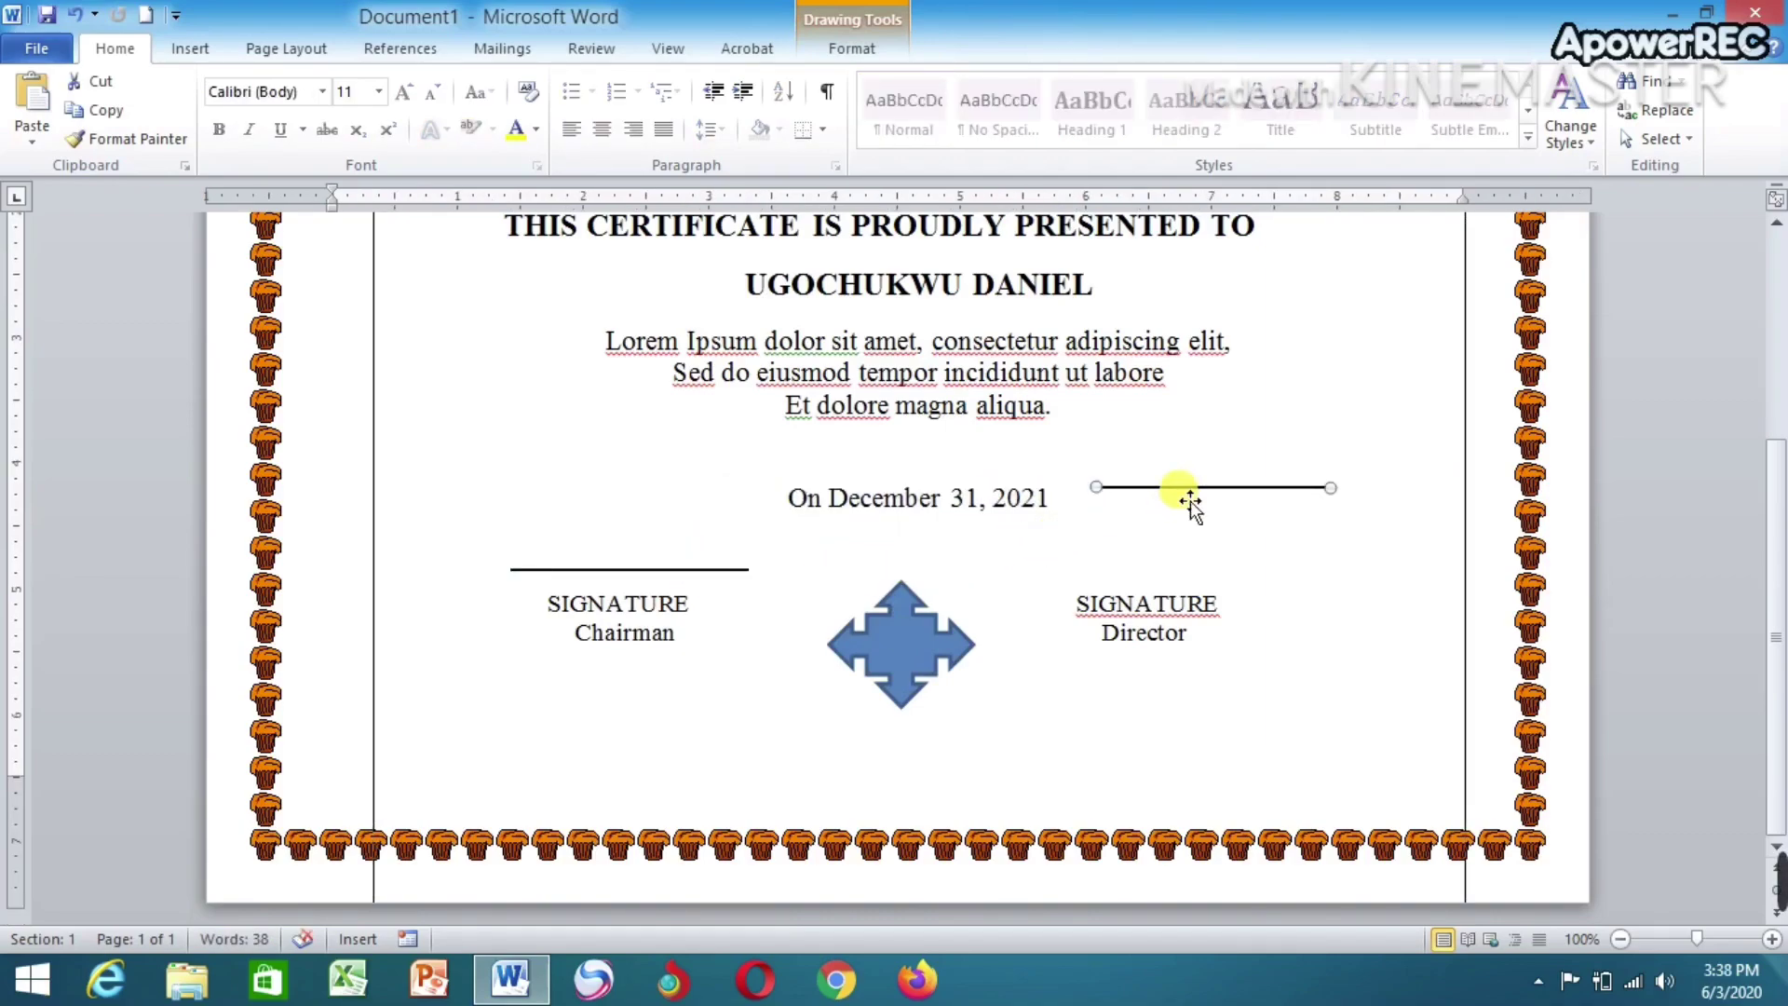
drag(1191, 500, 1126, 574)
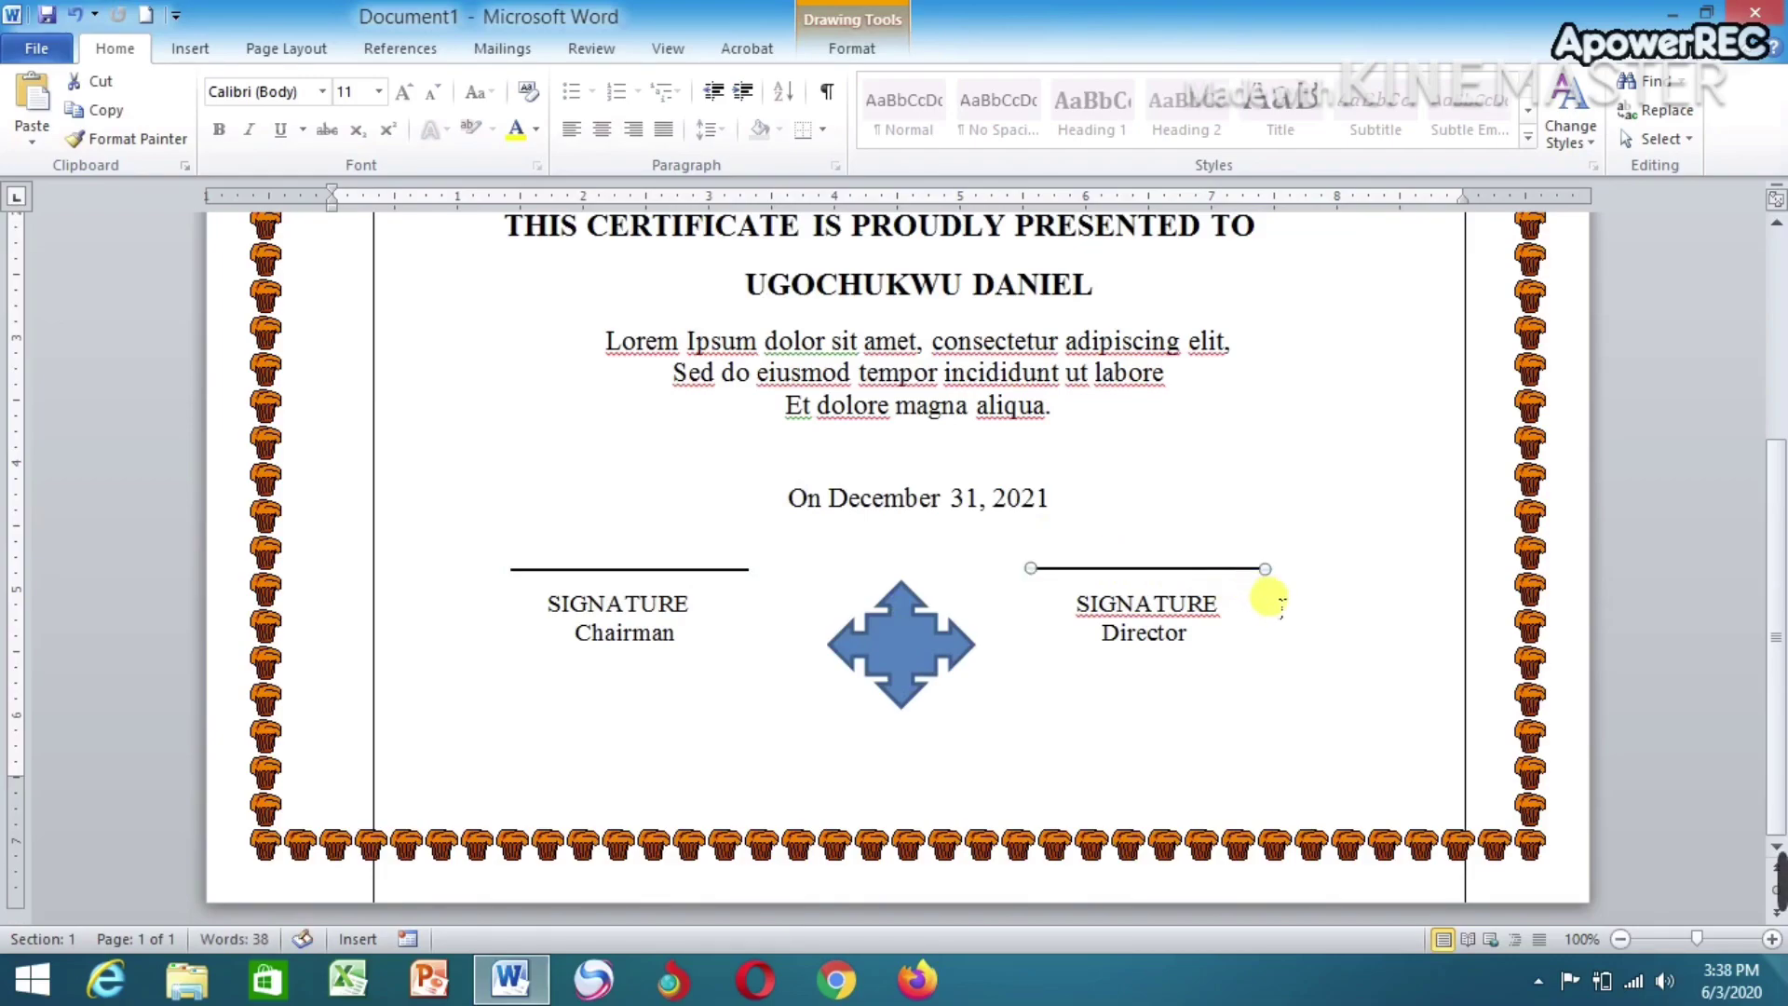
Reshape the arrow emblem's arms with its handle and centre it between the signature lines
click(908, 632)
drag(912, 607, 850, 598)
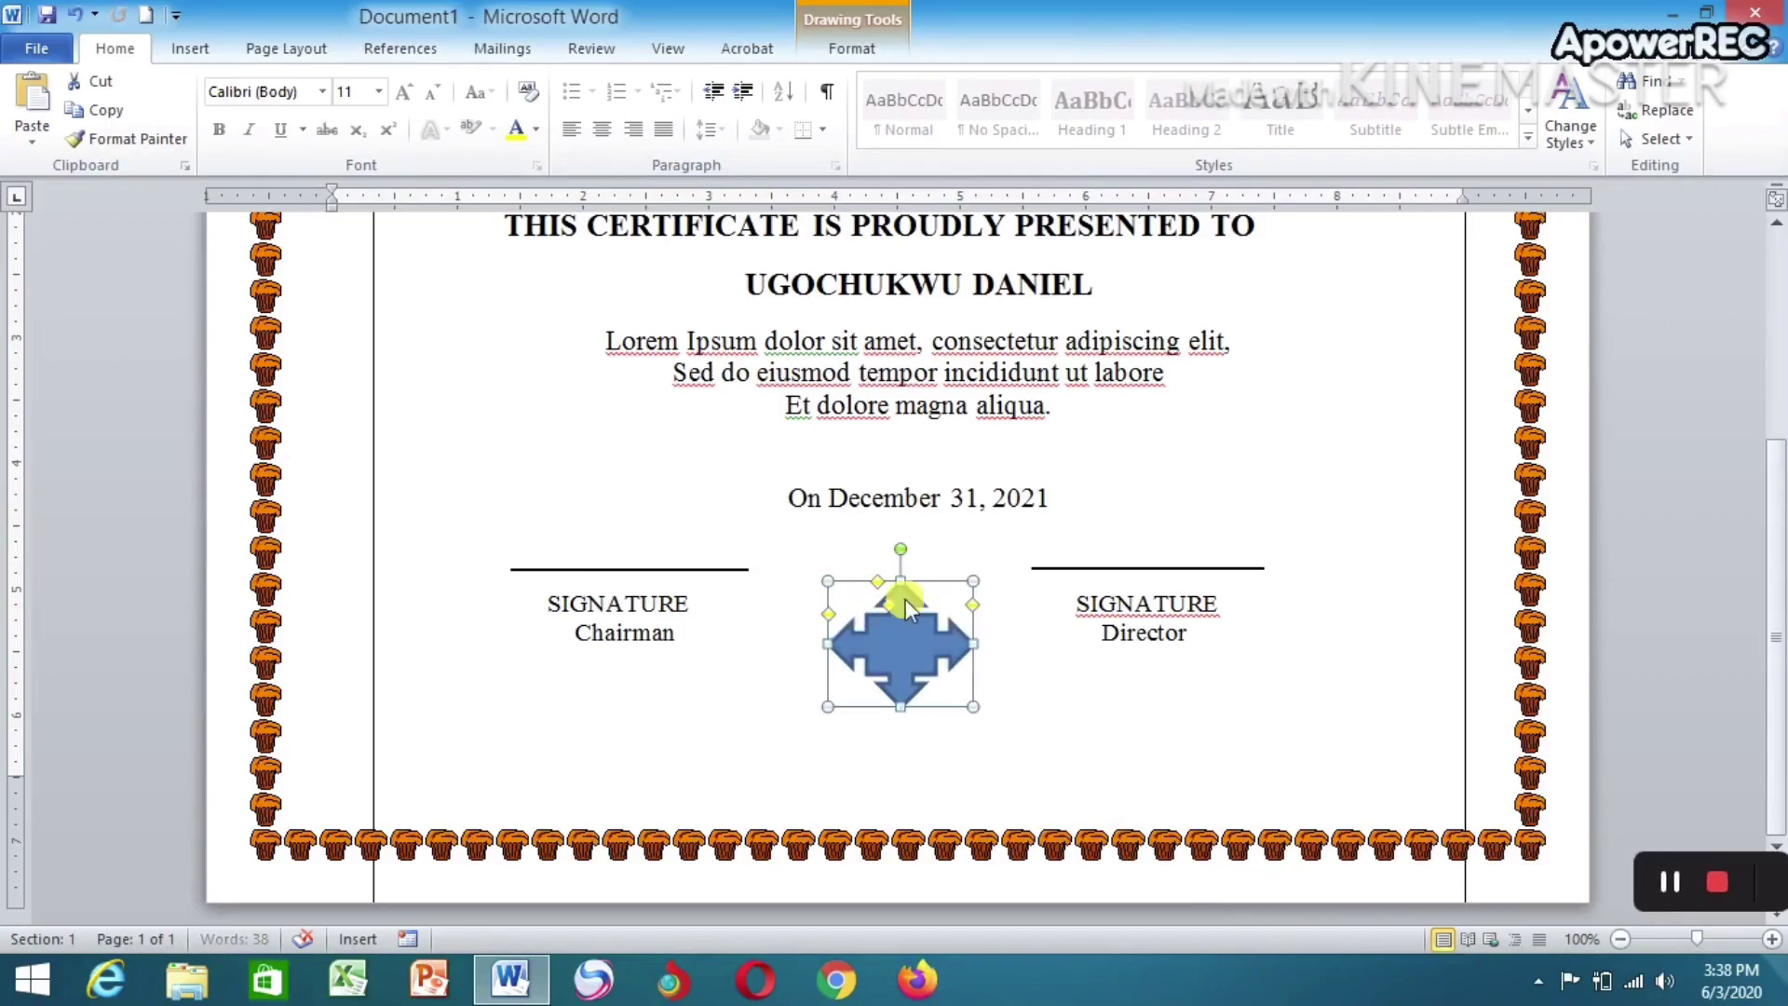
drag(922, 652, 911, 632)
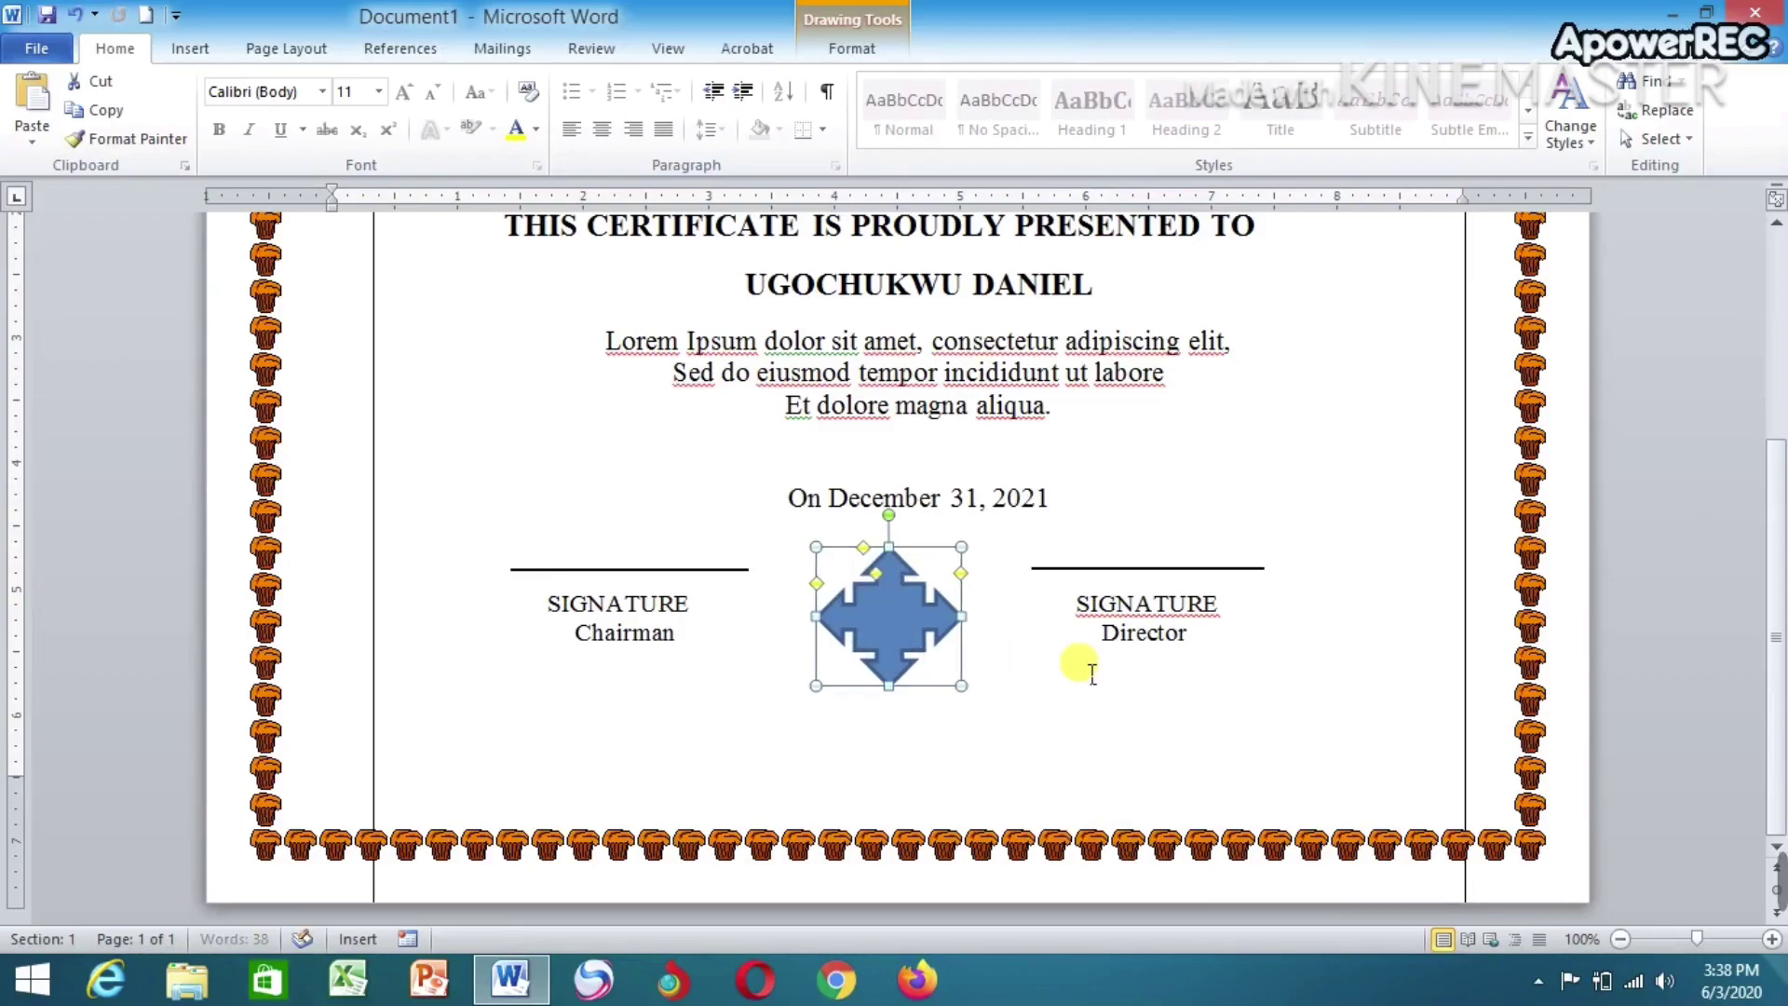
scroll(1309, 639, up, 5)
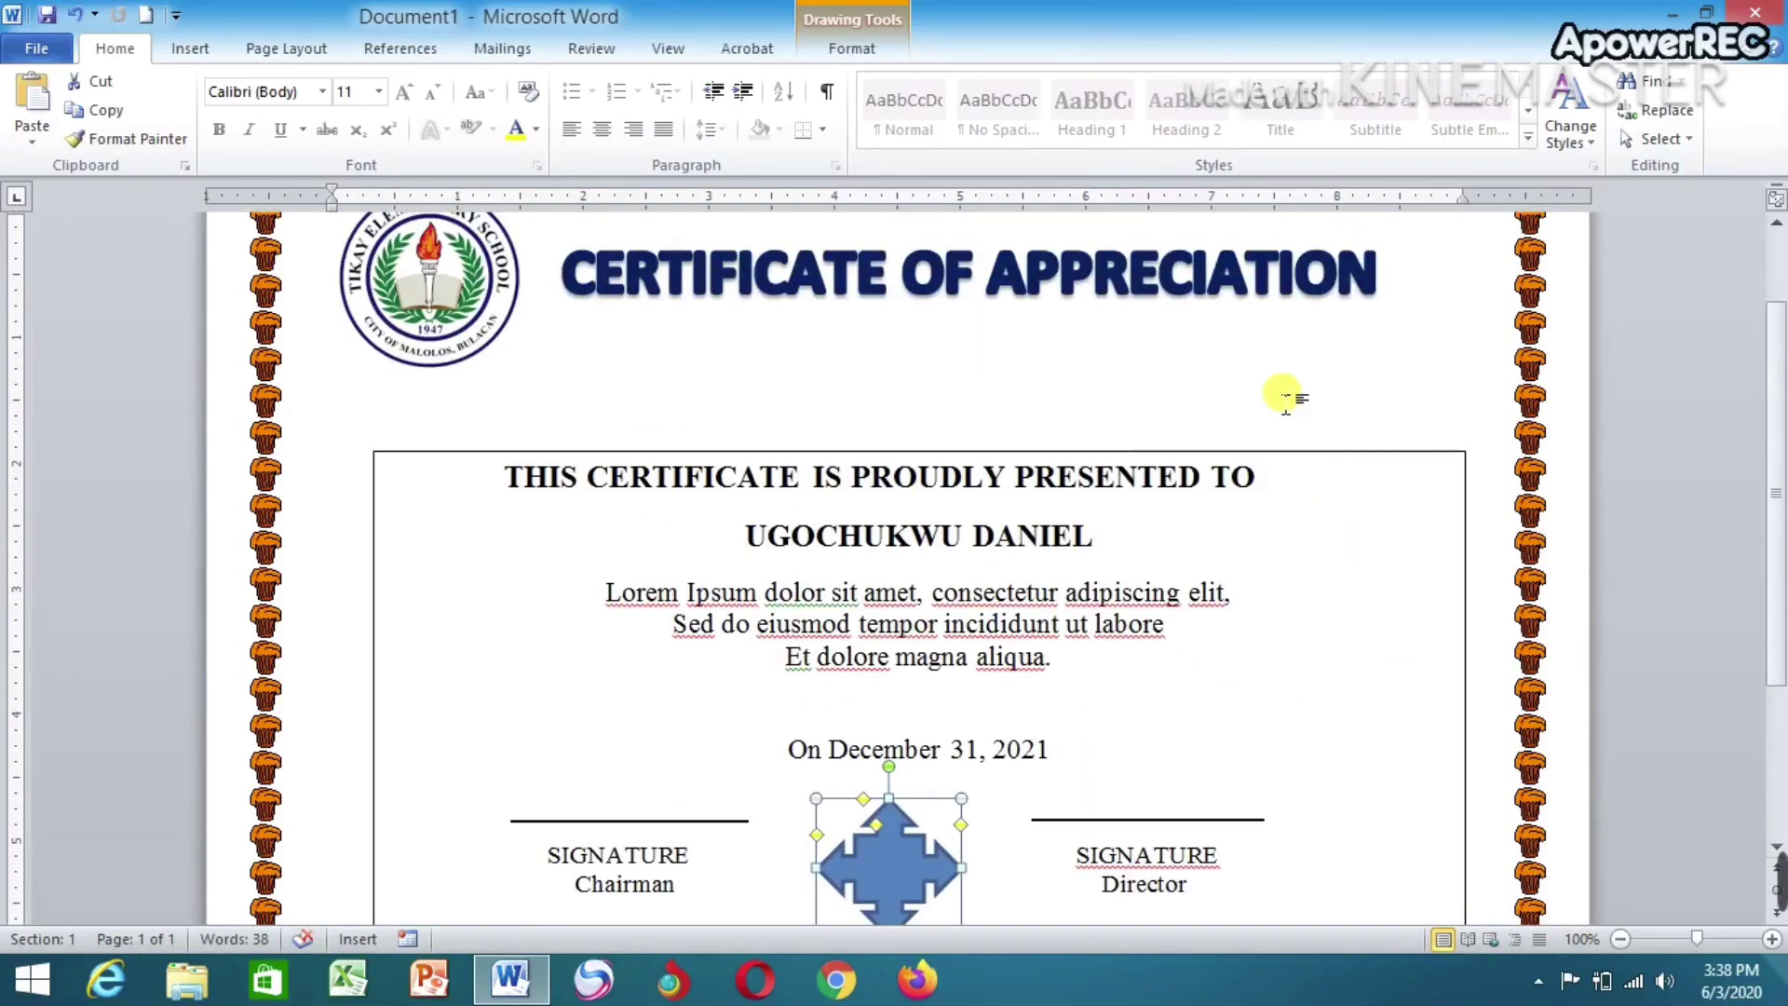
scroll(1278, 410, down, 5)
scroll(1302, 438, up, 5)
Select the certificate text box as a whole shape rather than its text
scroll(1368, 451, up, 3)
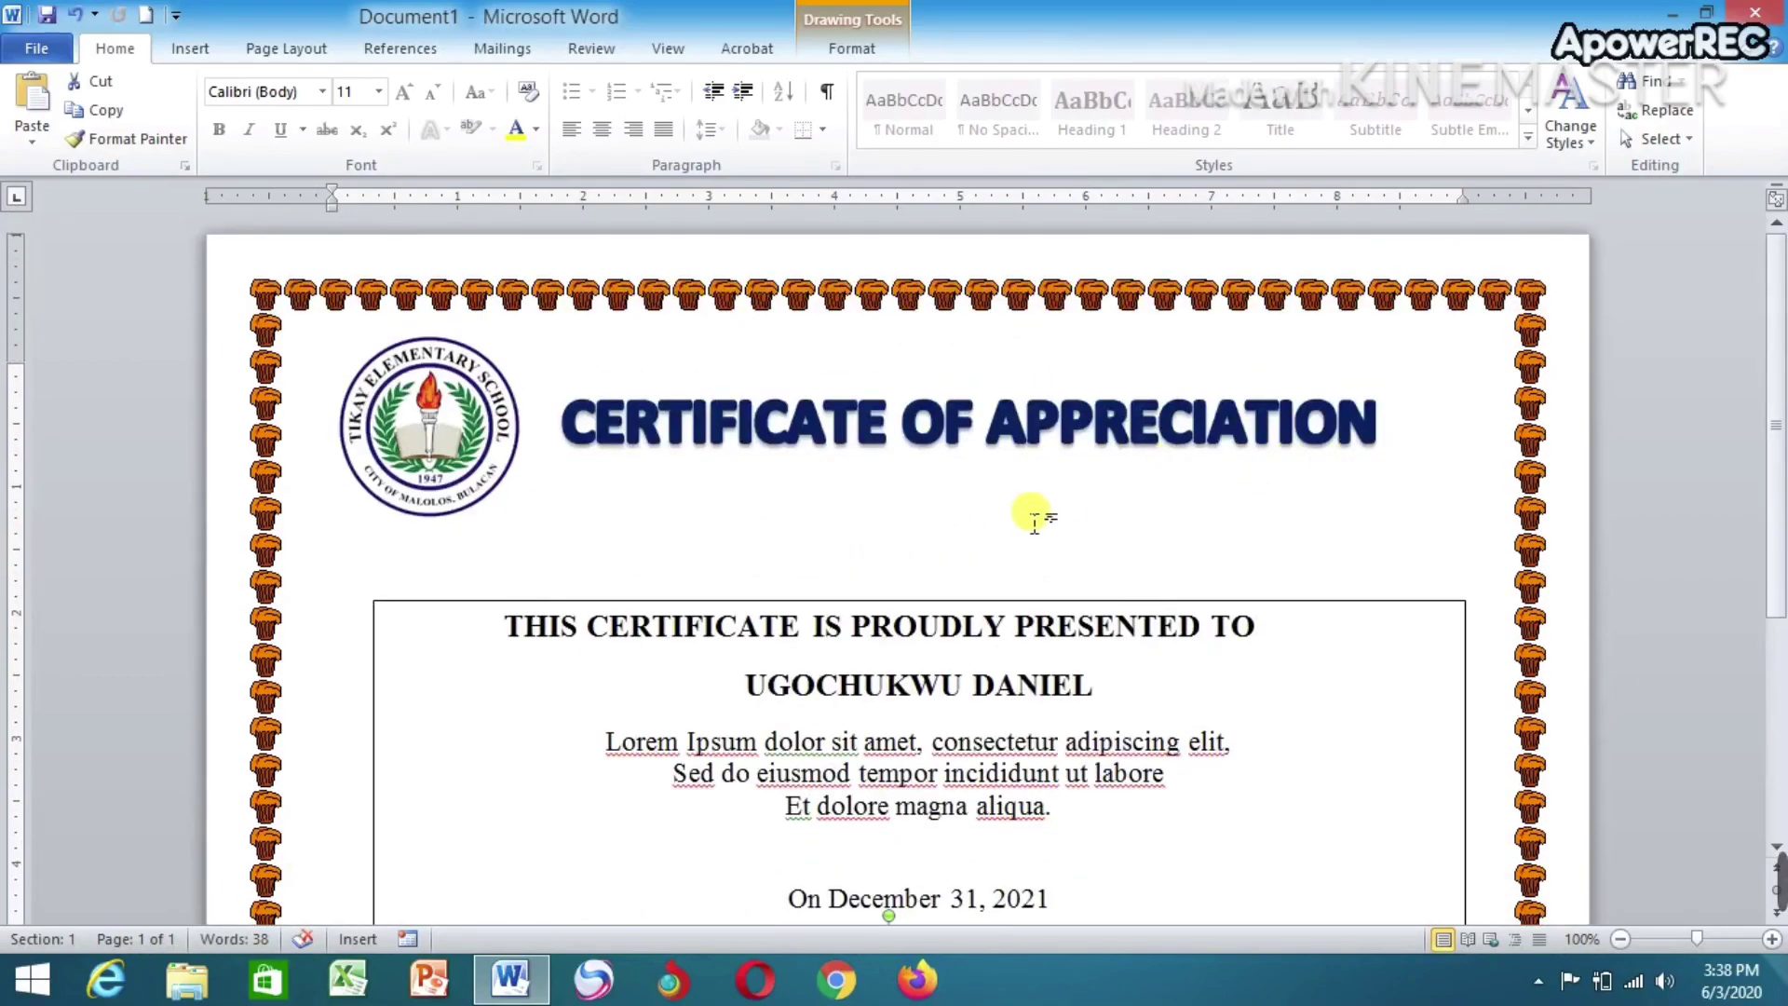
click(1021, 521)
click(1387, 749)
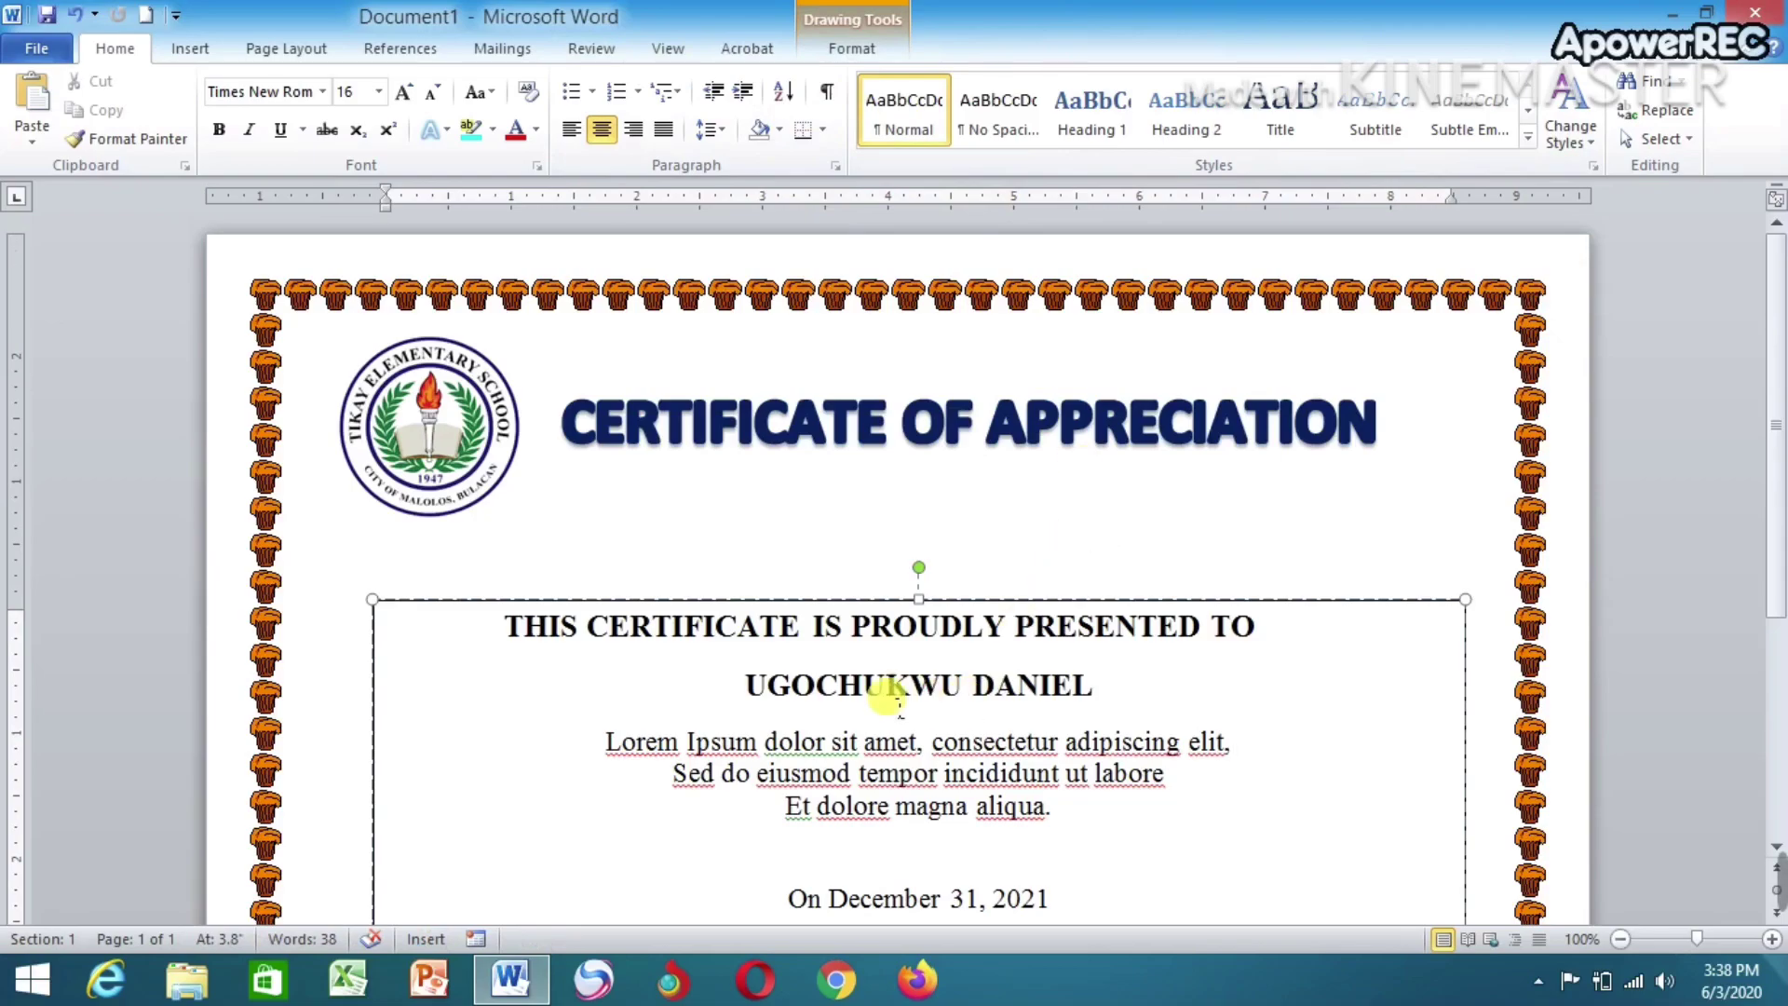
click(471, 608)
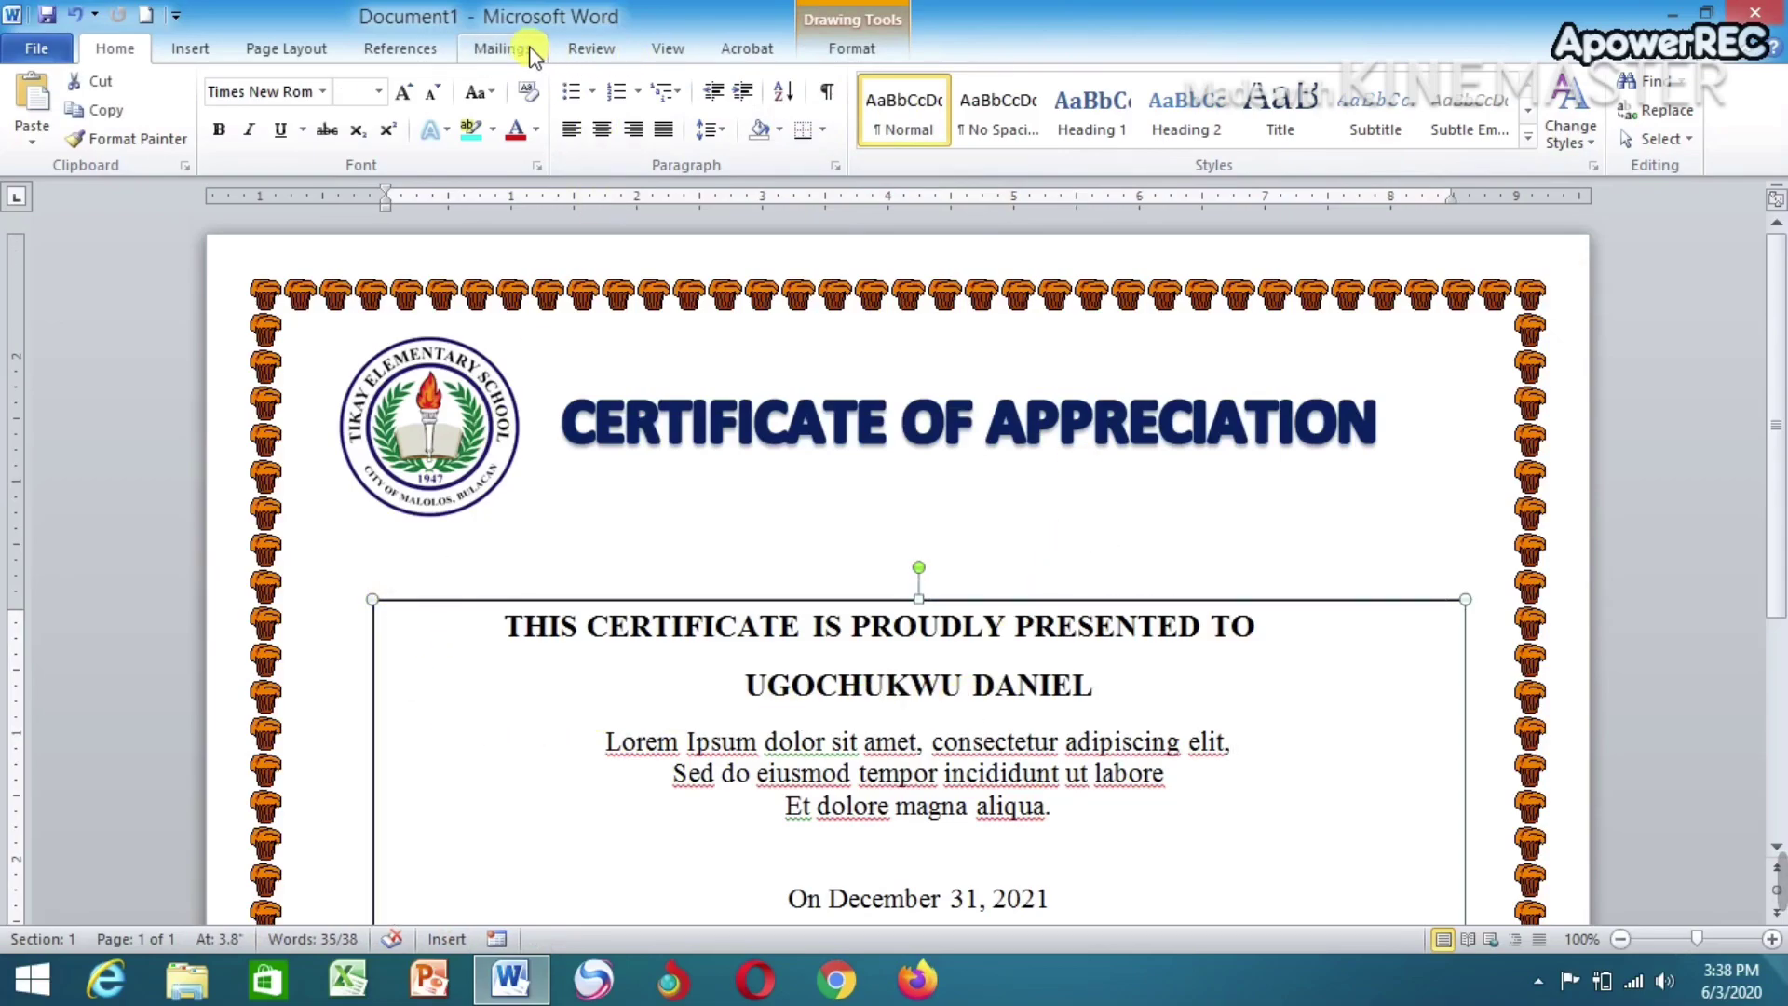
click(669, 49)
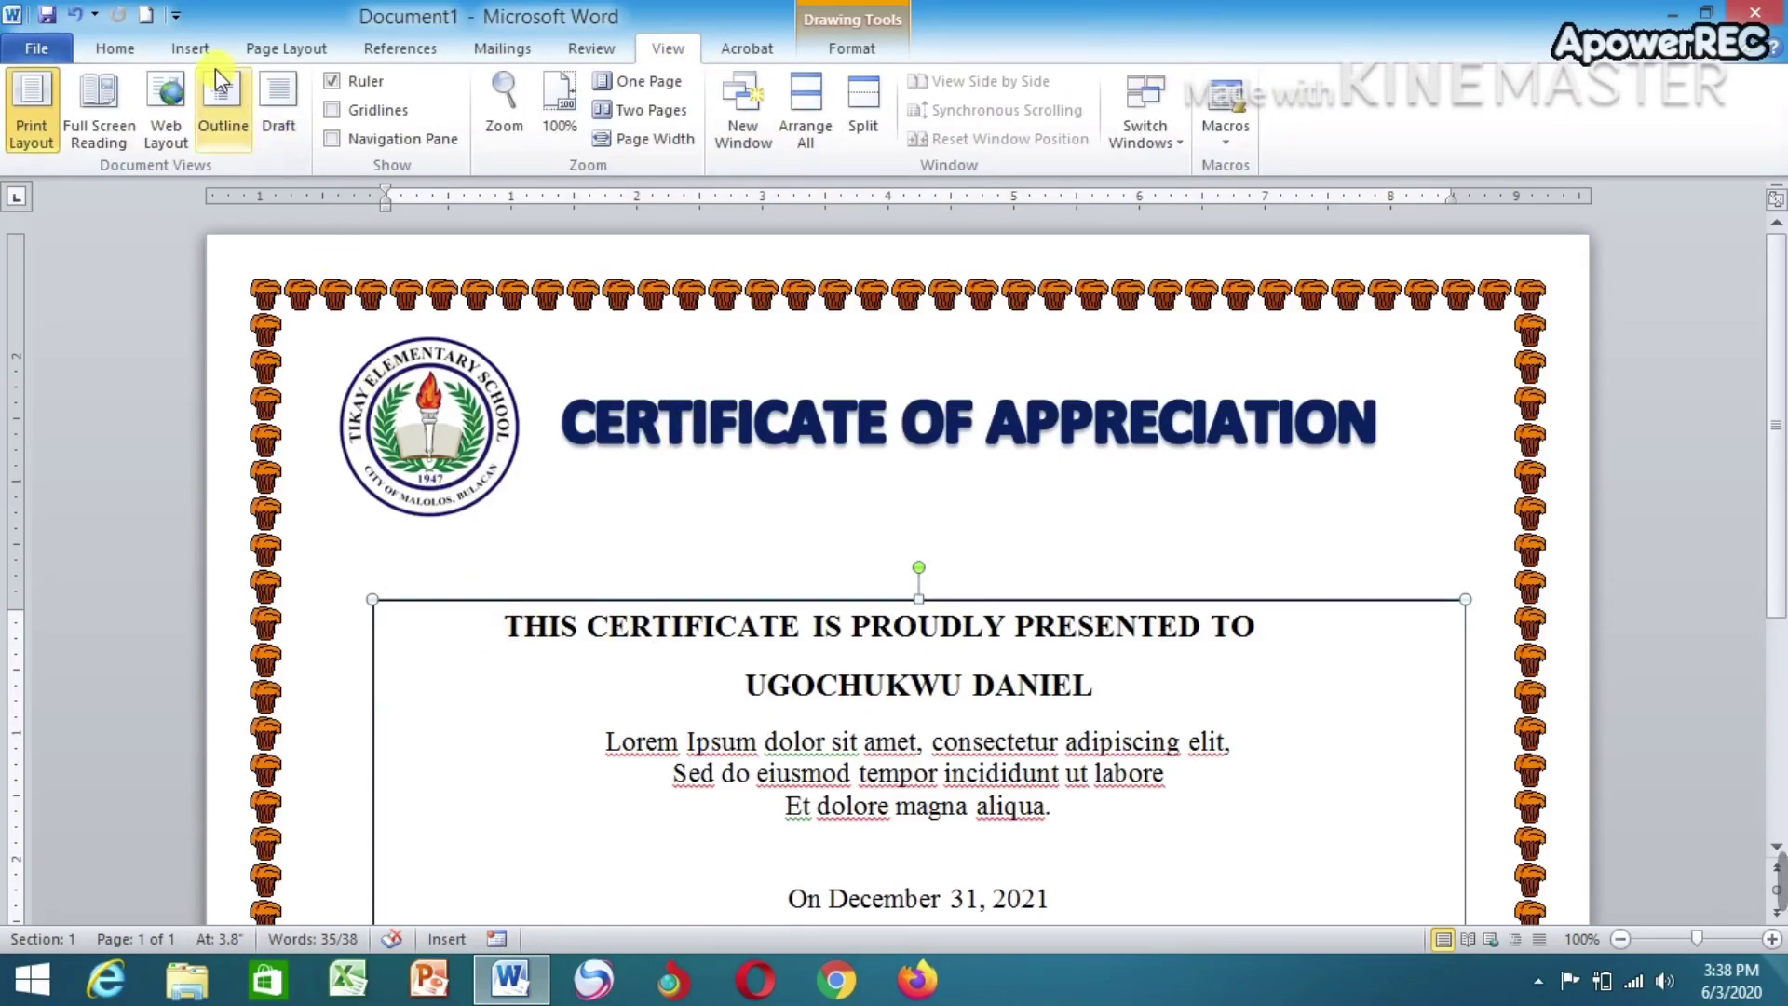
click(191, 51)
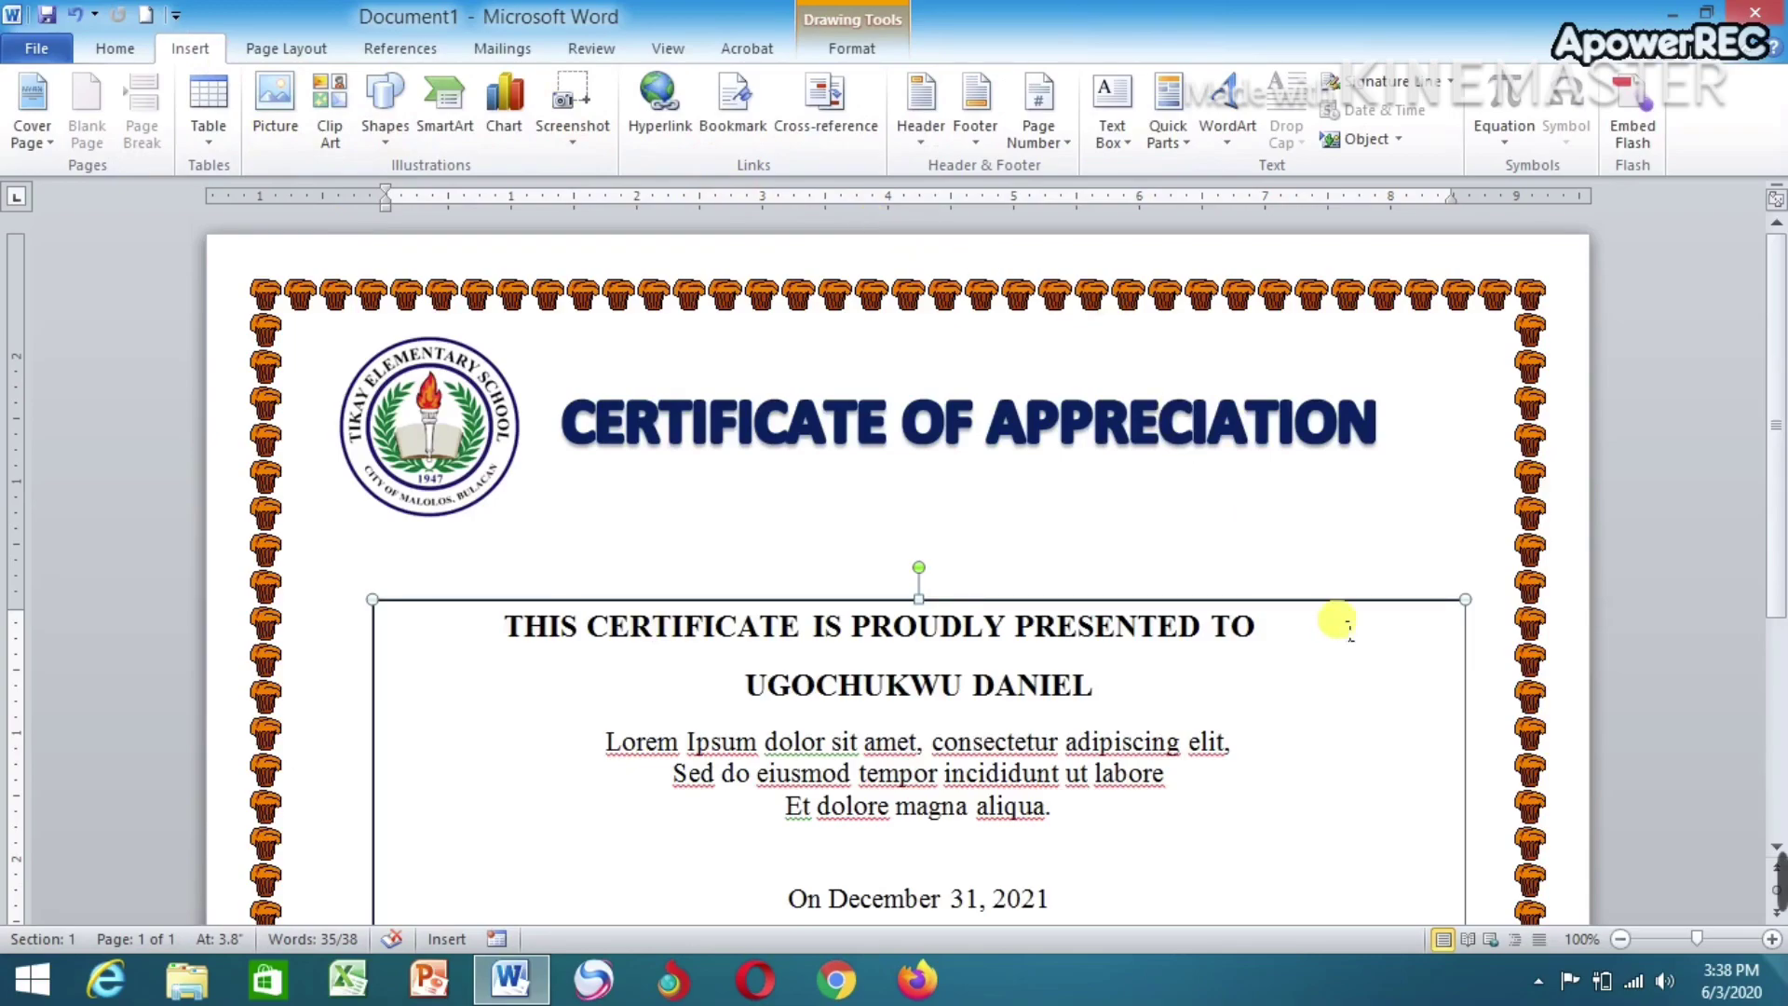
click(1430, 742)
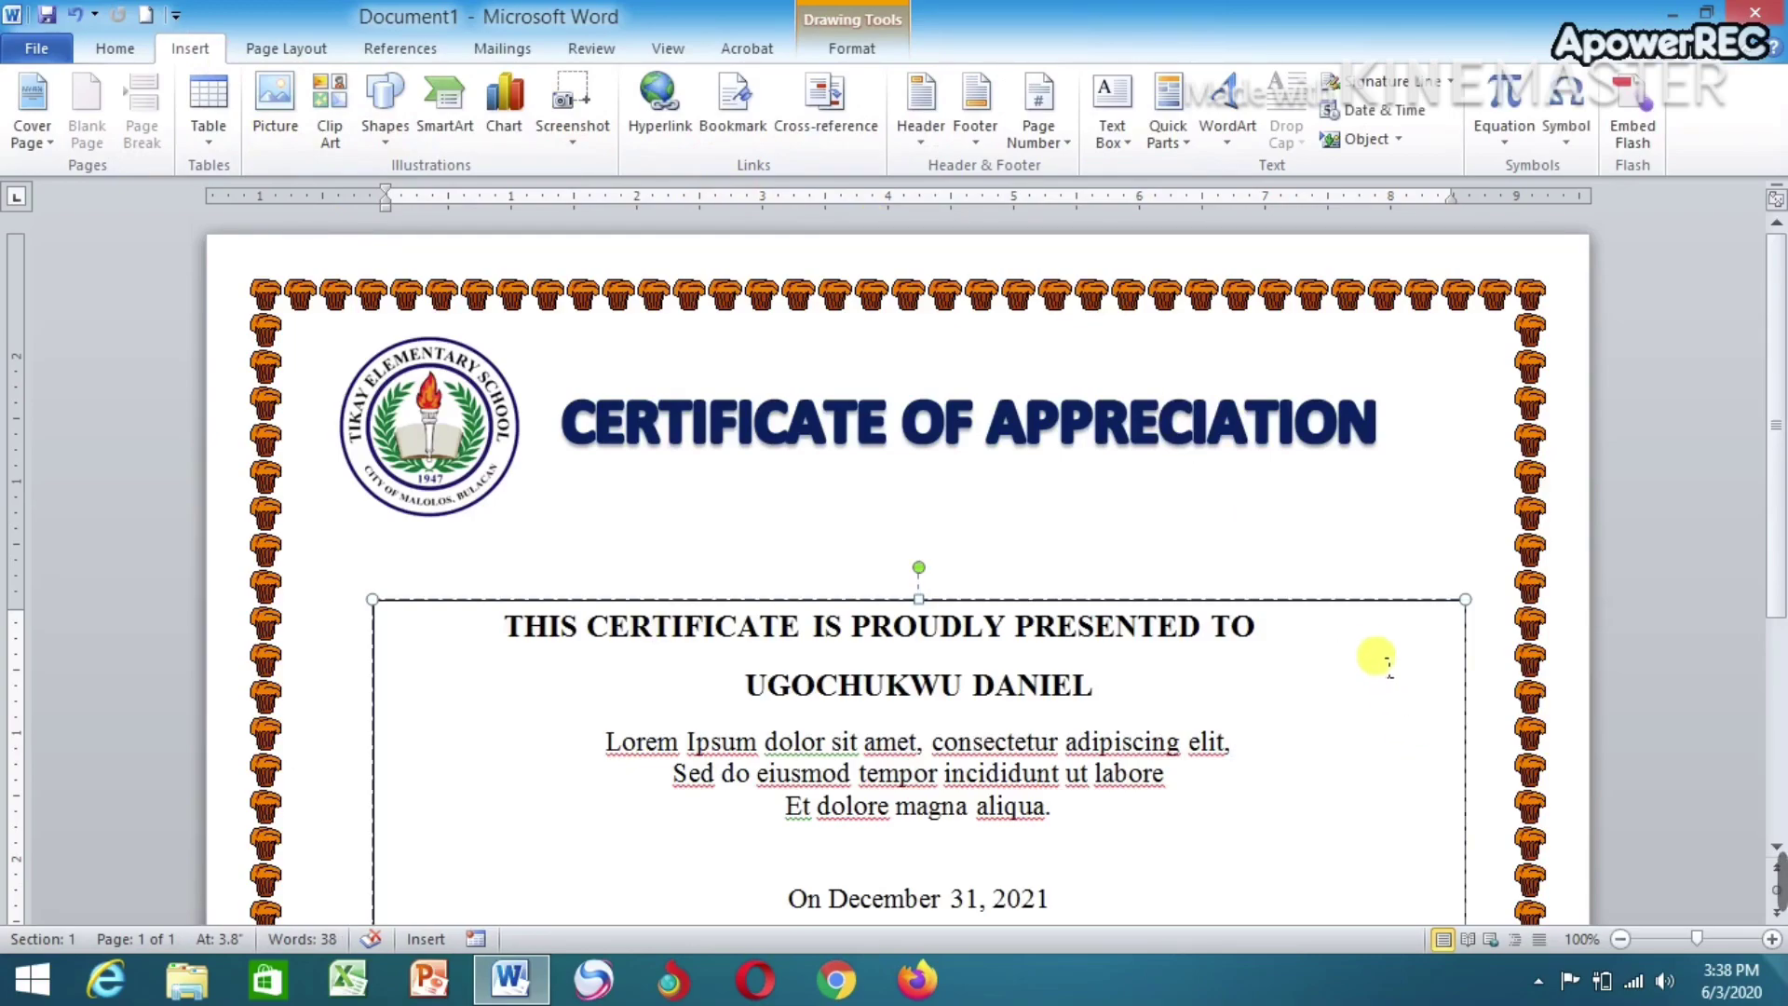
click(1435, 531)
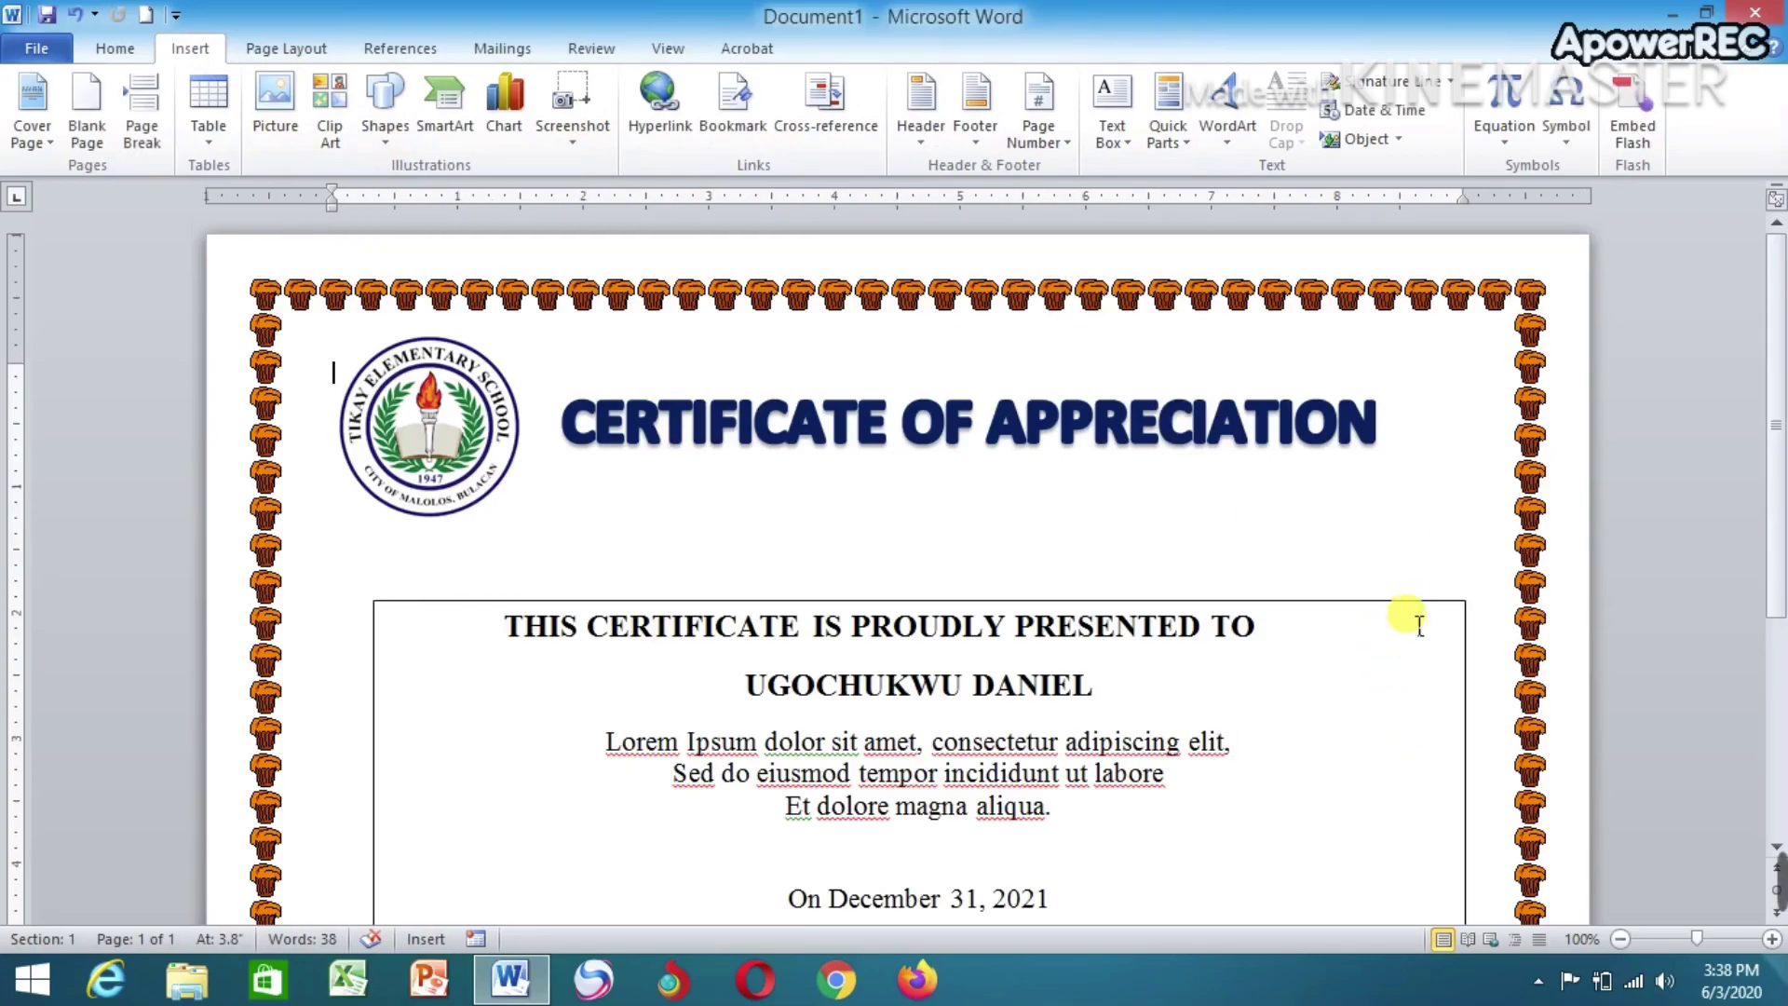
click(1414, 624)
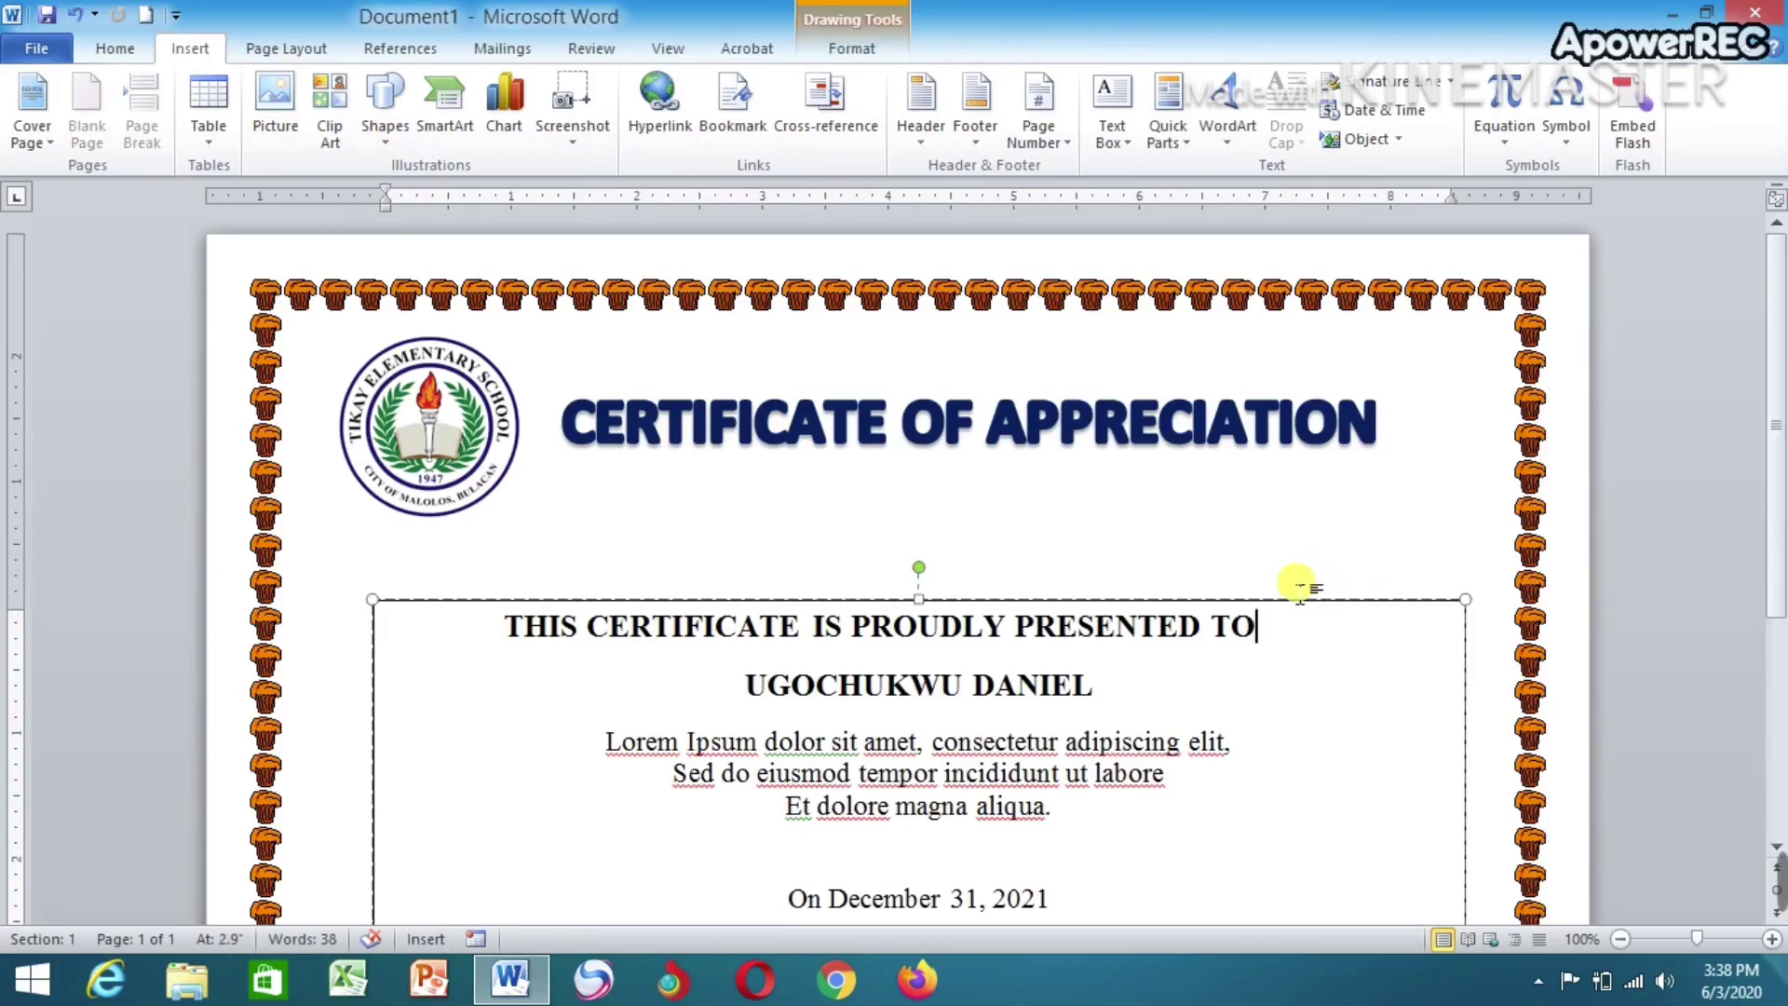
On Drawing Tools Format, set the text box's Text Fill and Text Outline to none
click(846, 47)
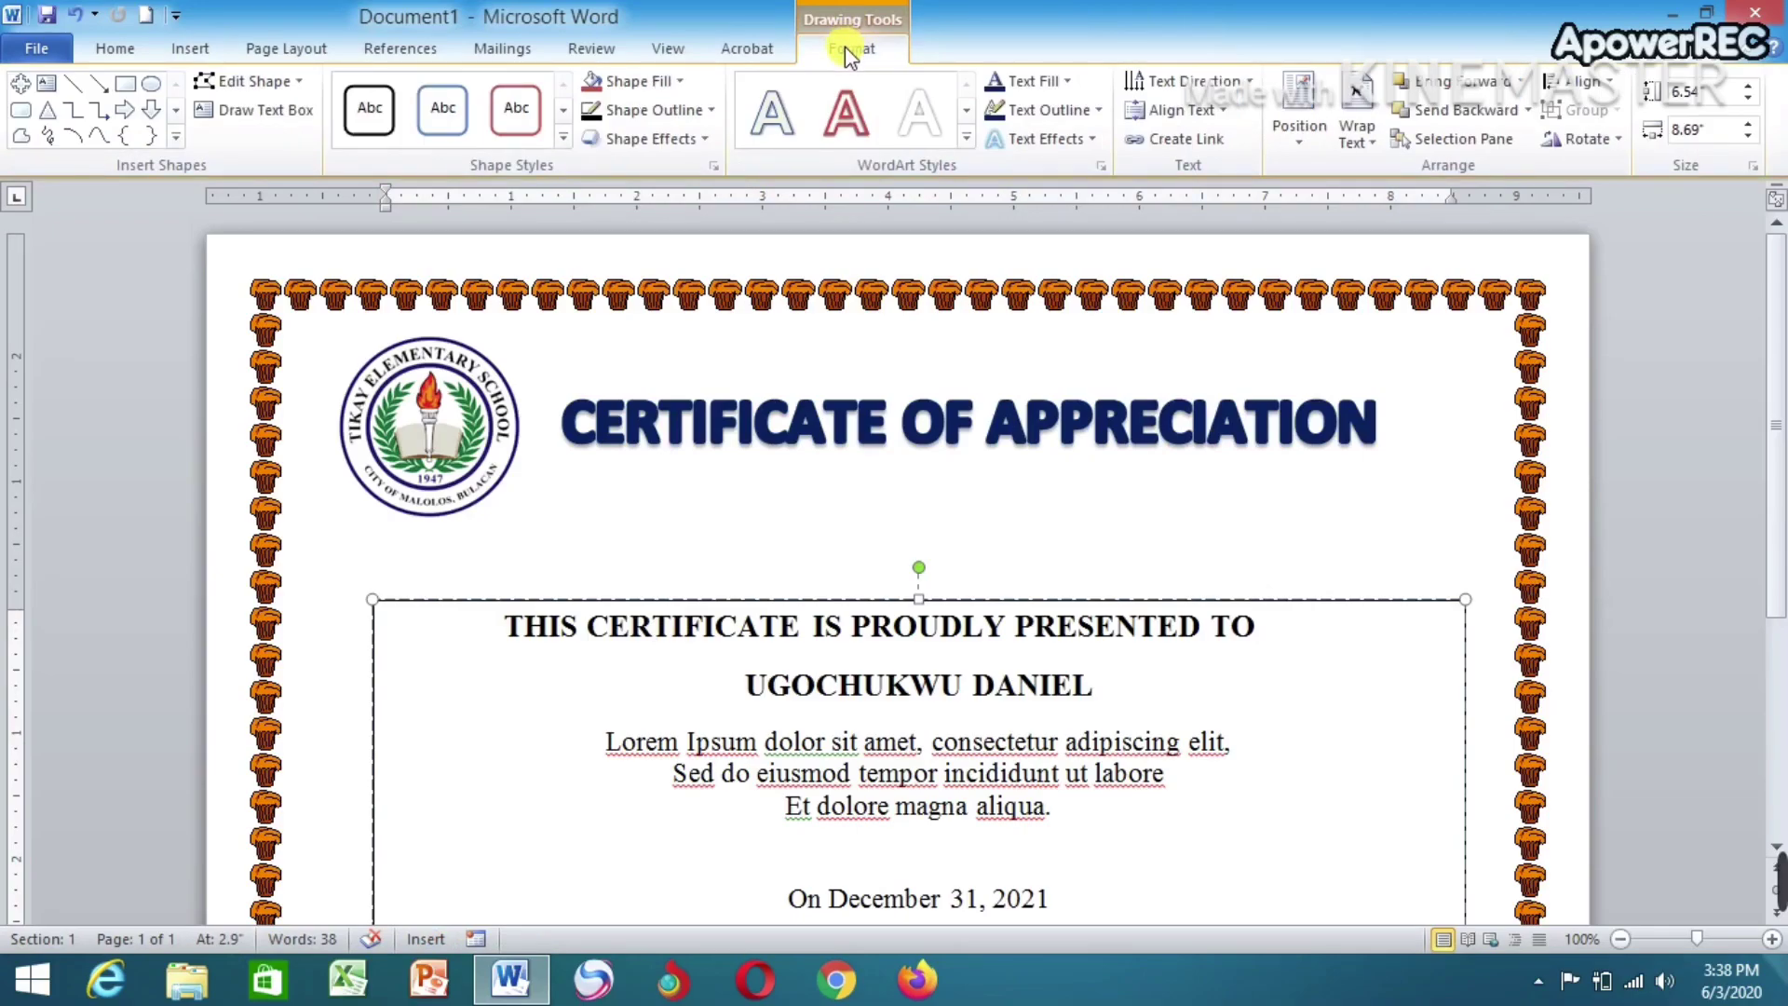
click(1069, 82)
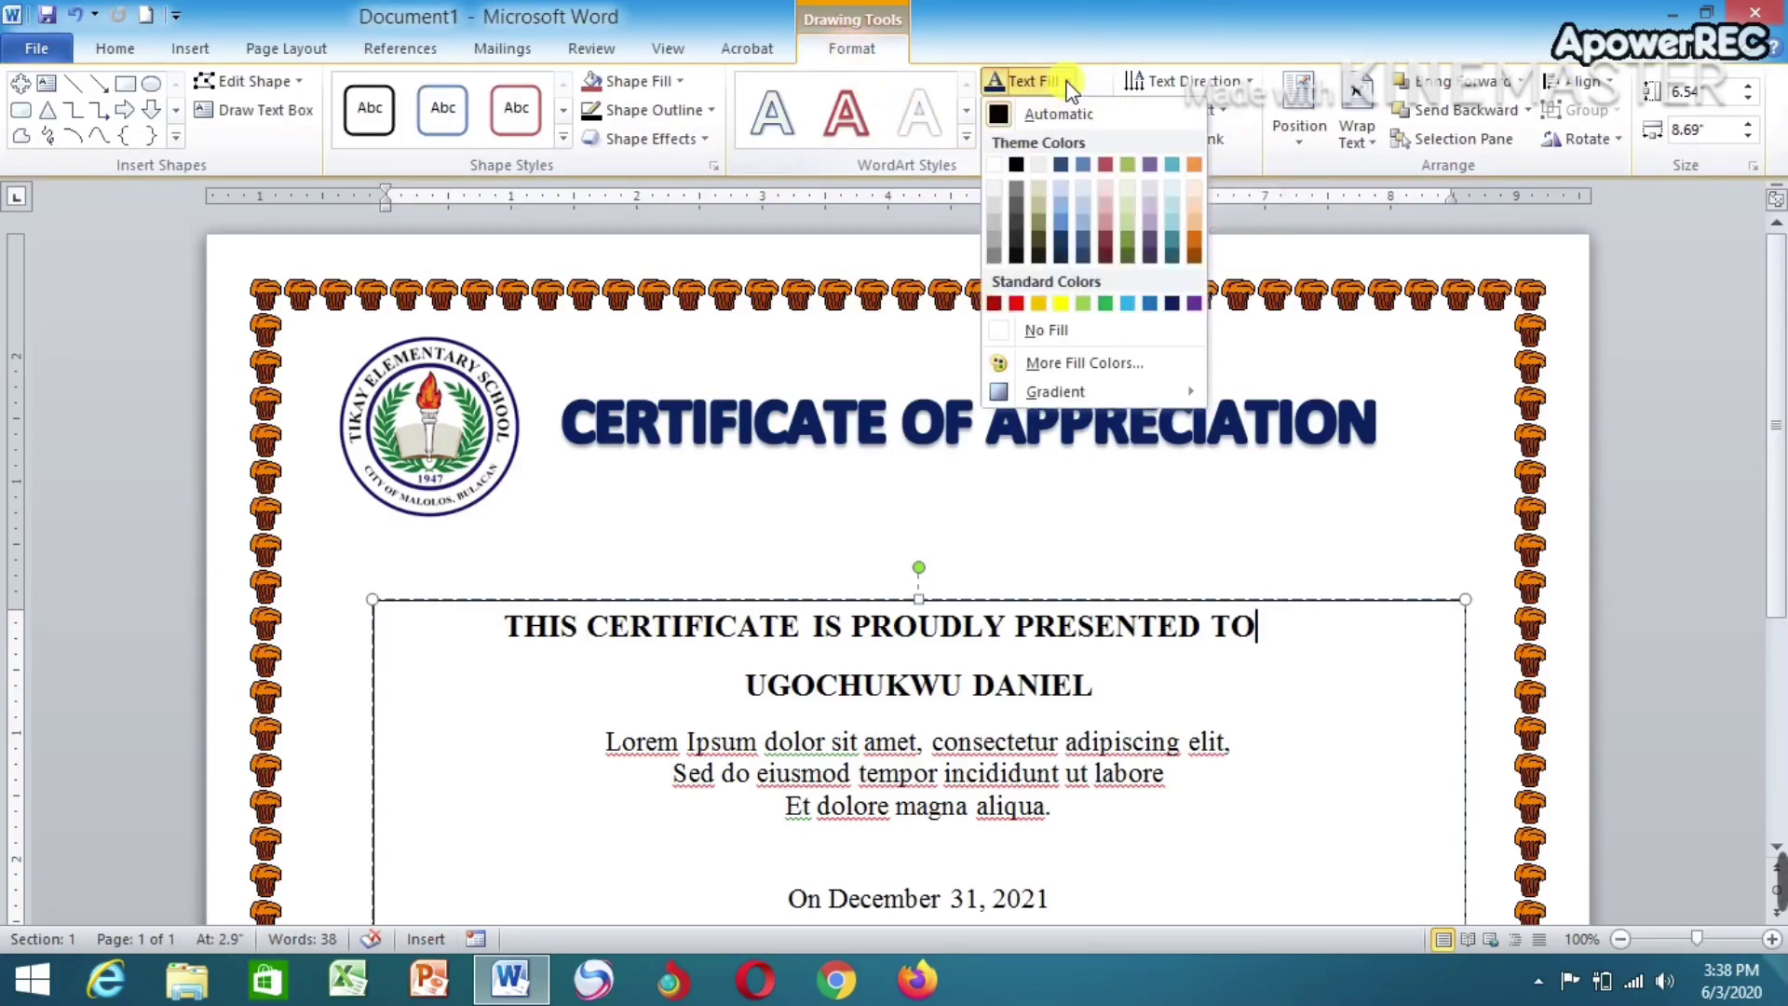
click(1024, 332)
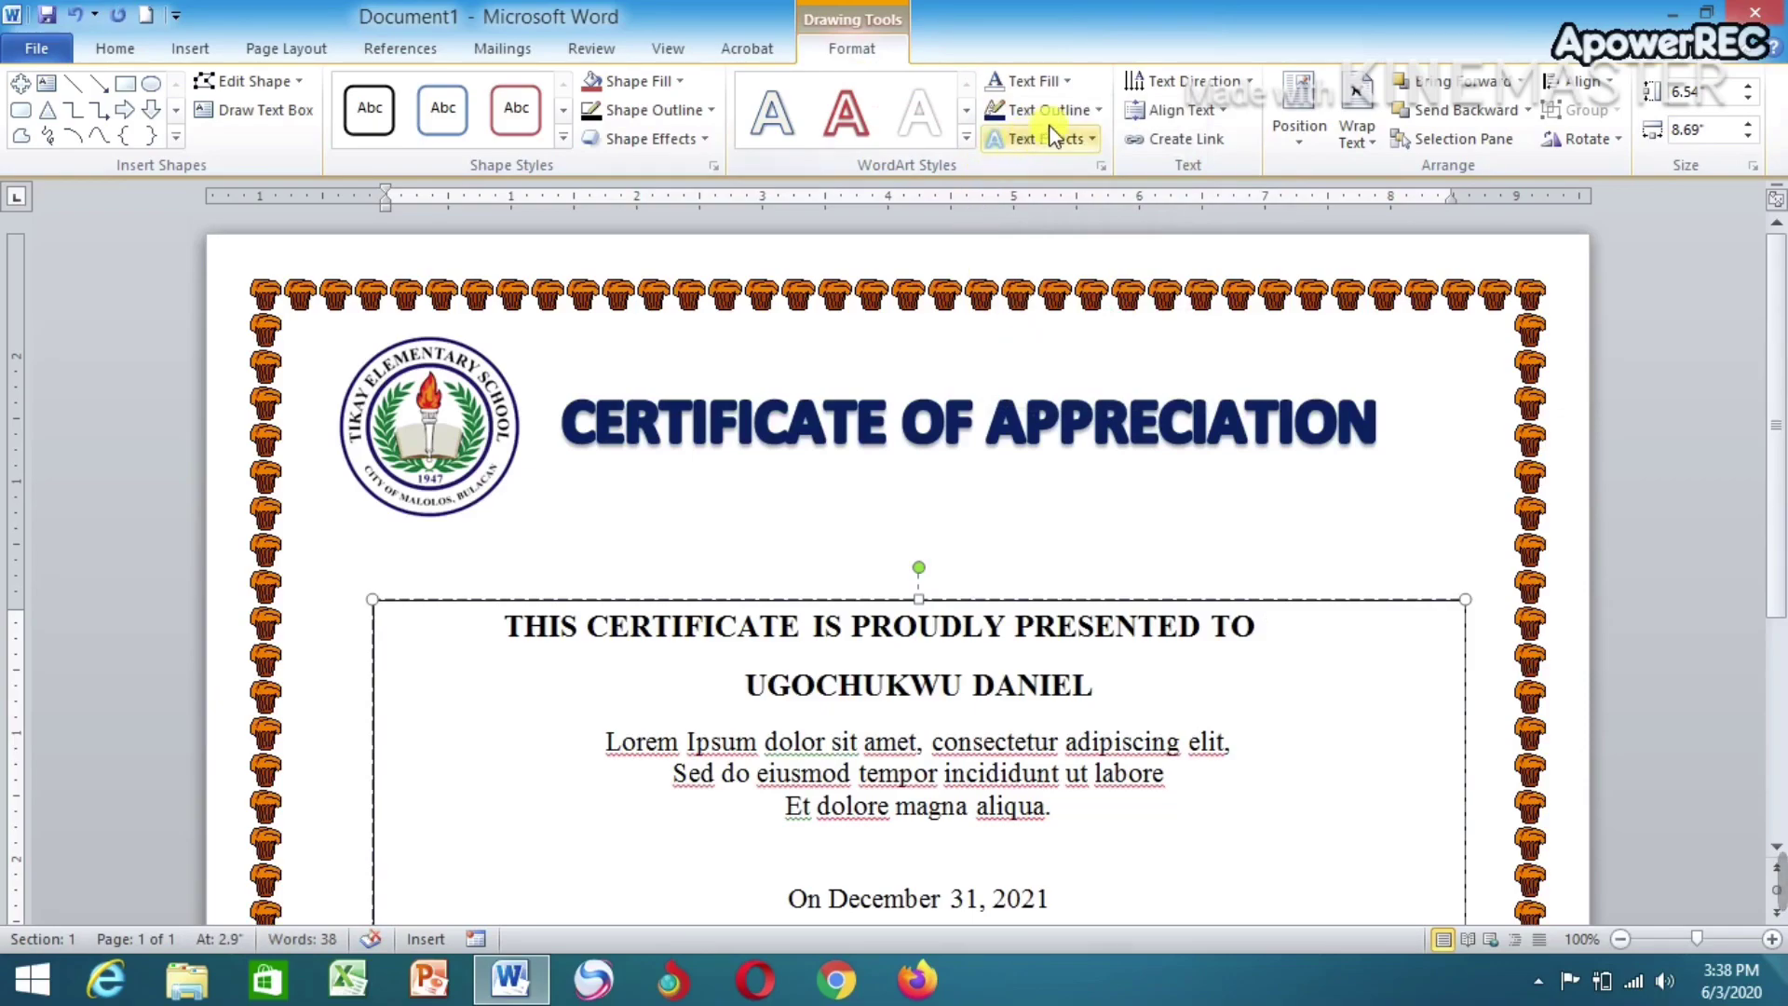
click(1090, 110)
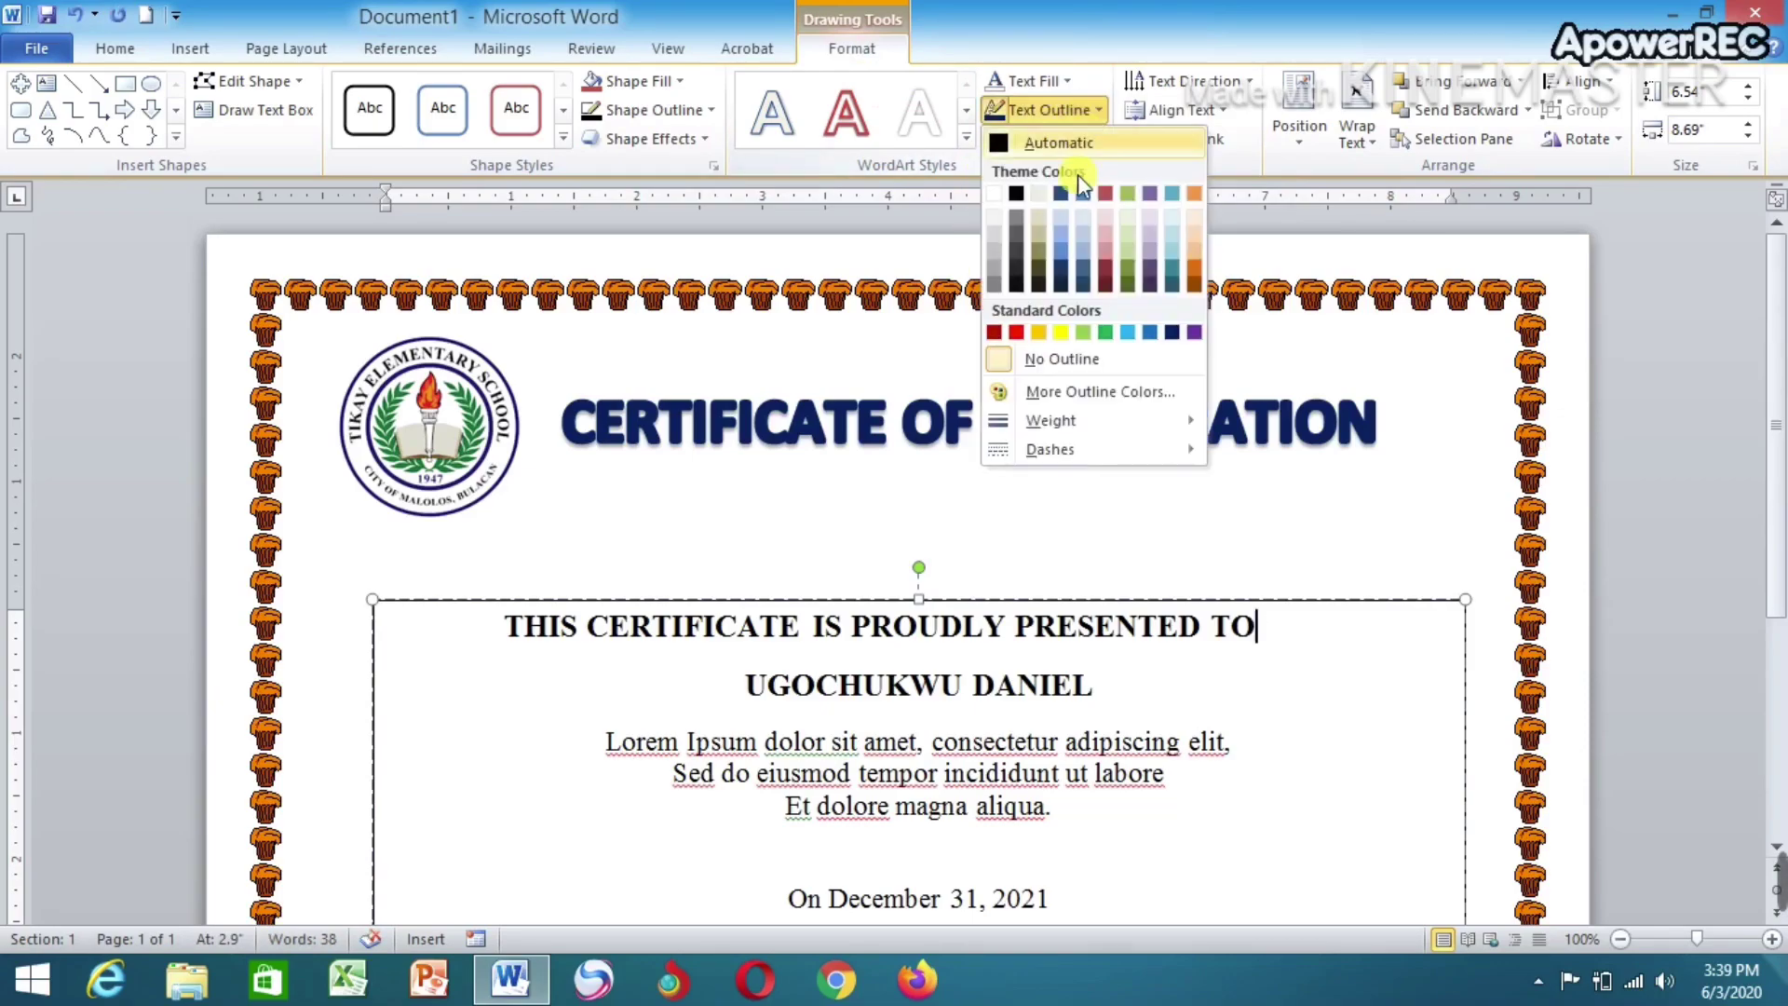
click(1058, 362)
Set the certificate text box's Shape Outline to No Outline so its border disappears
click(1205, 575)
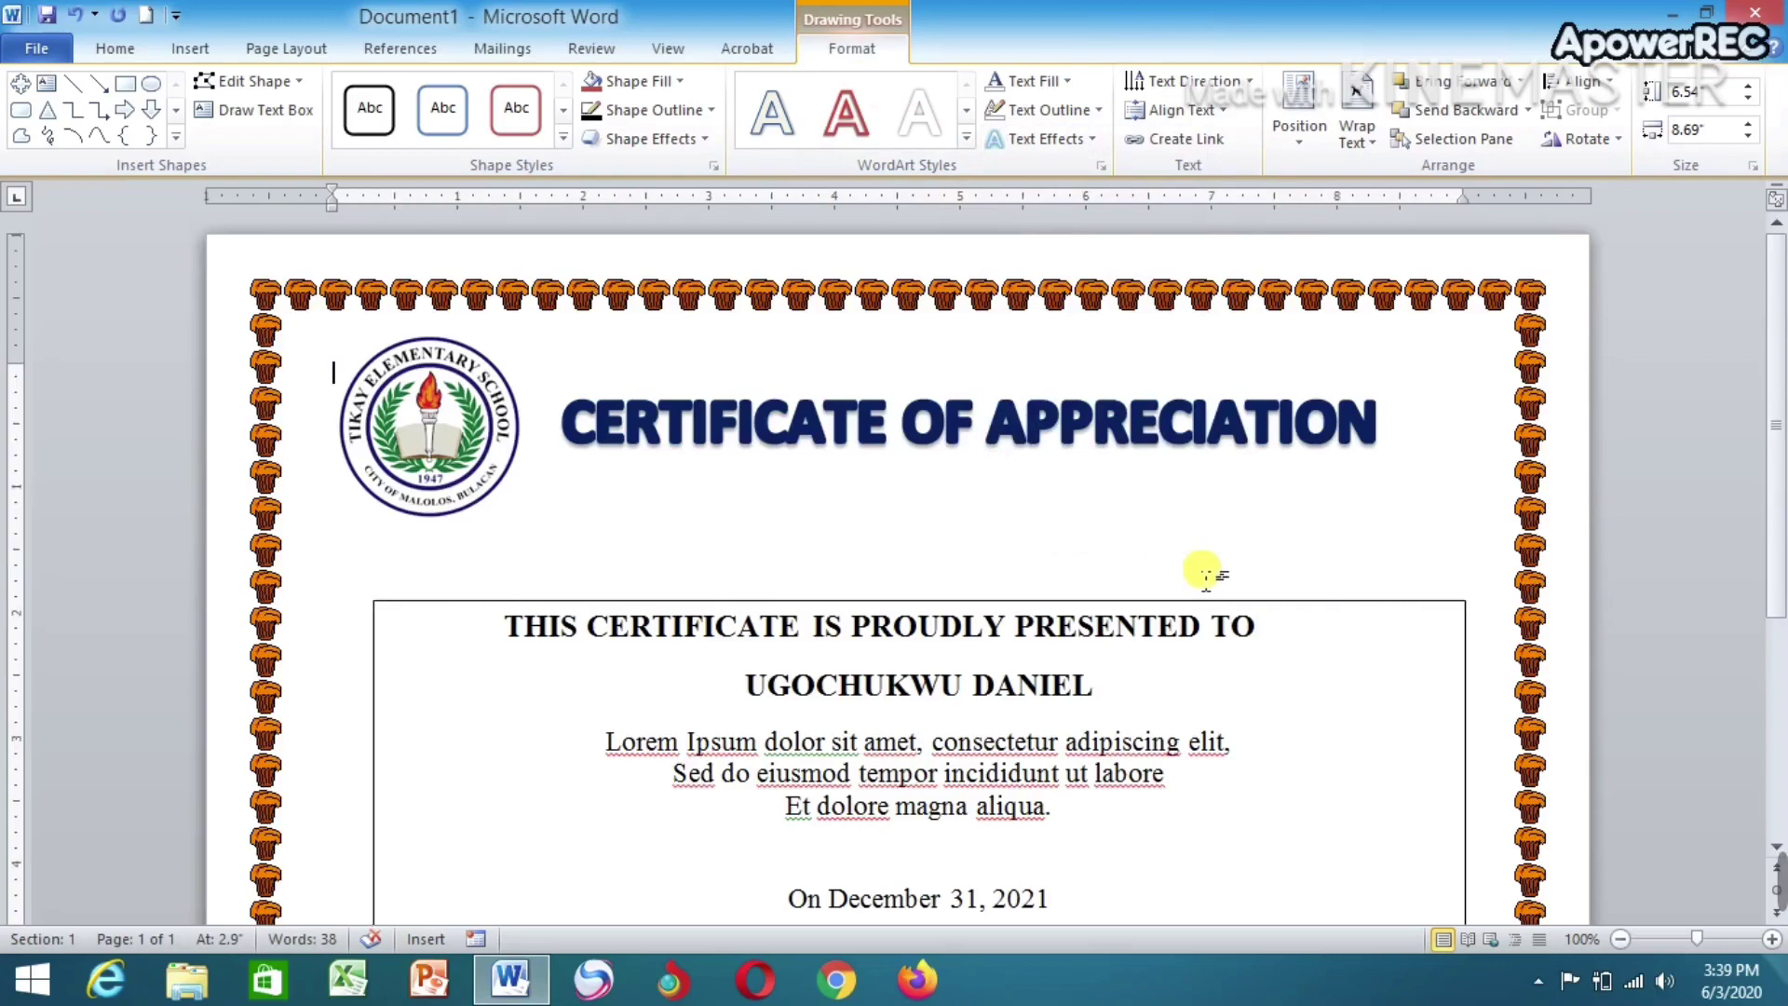
click(1327, 619)
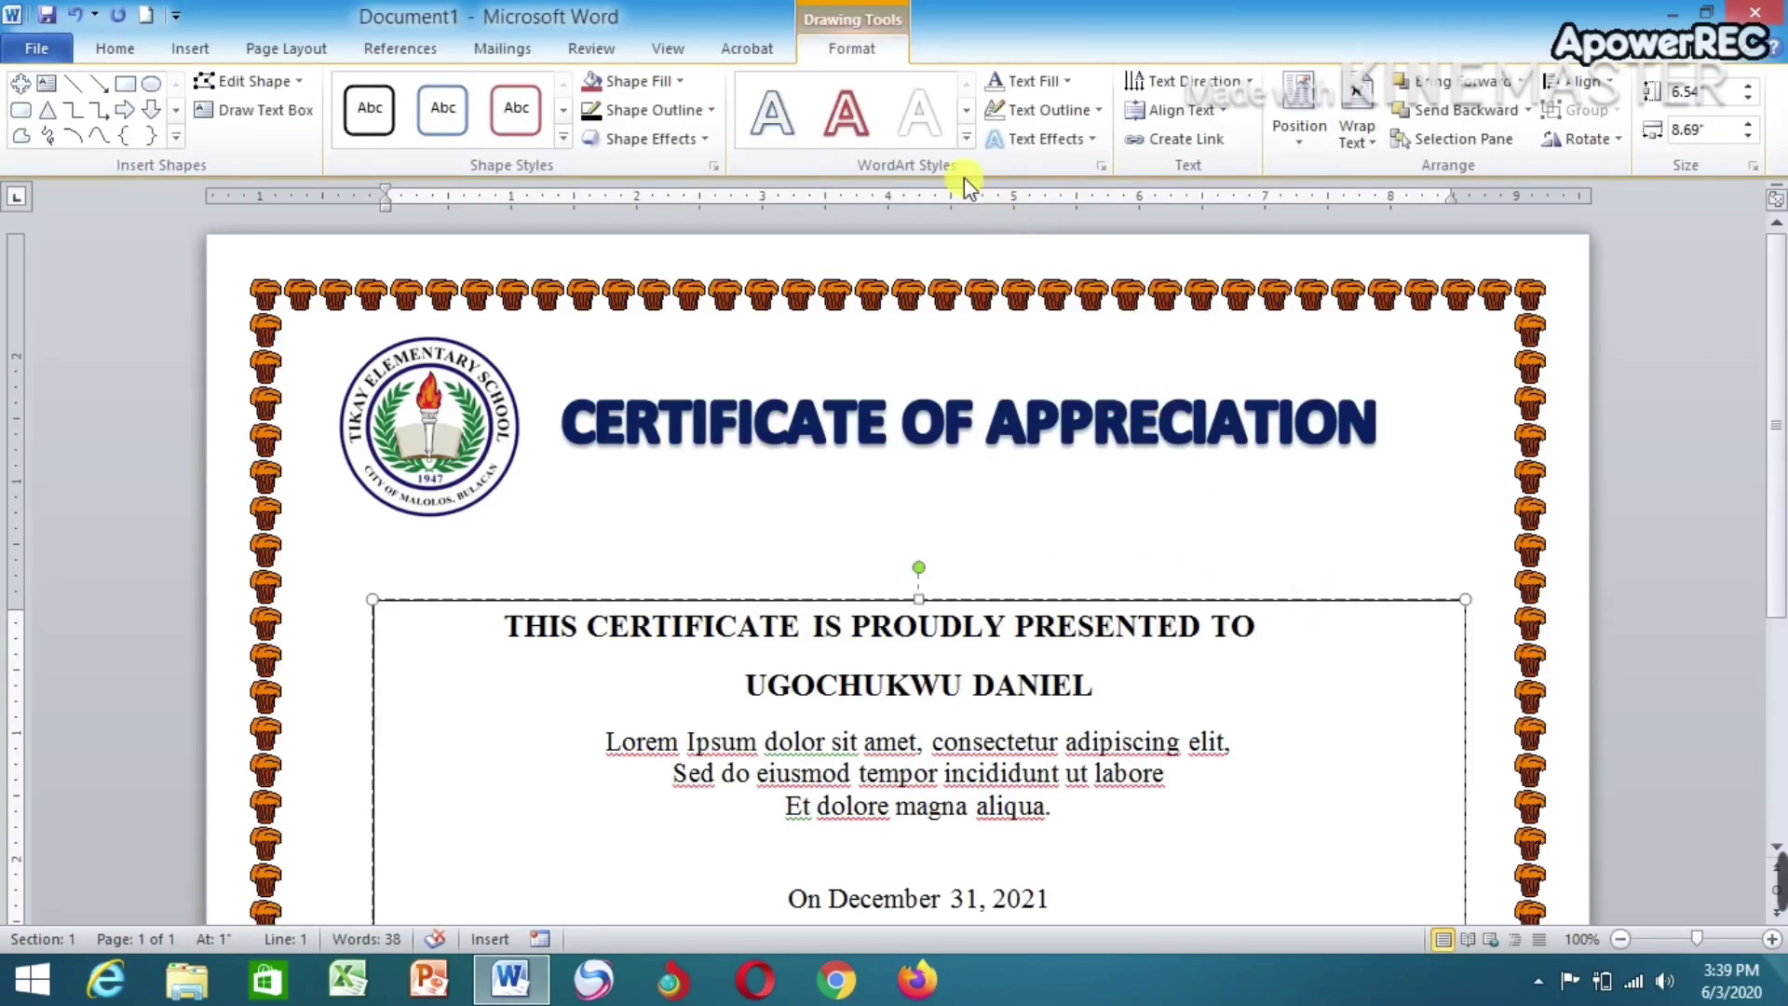
click(717, 112)
click(622, 330)
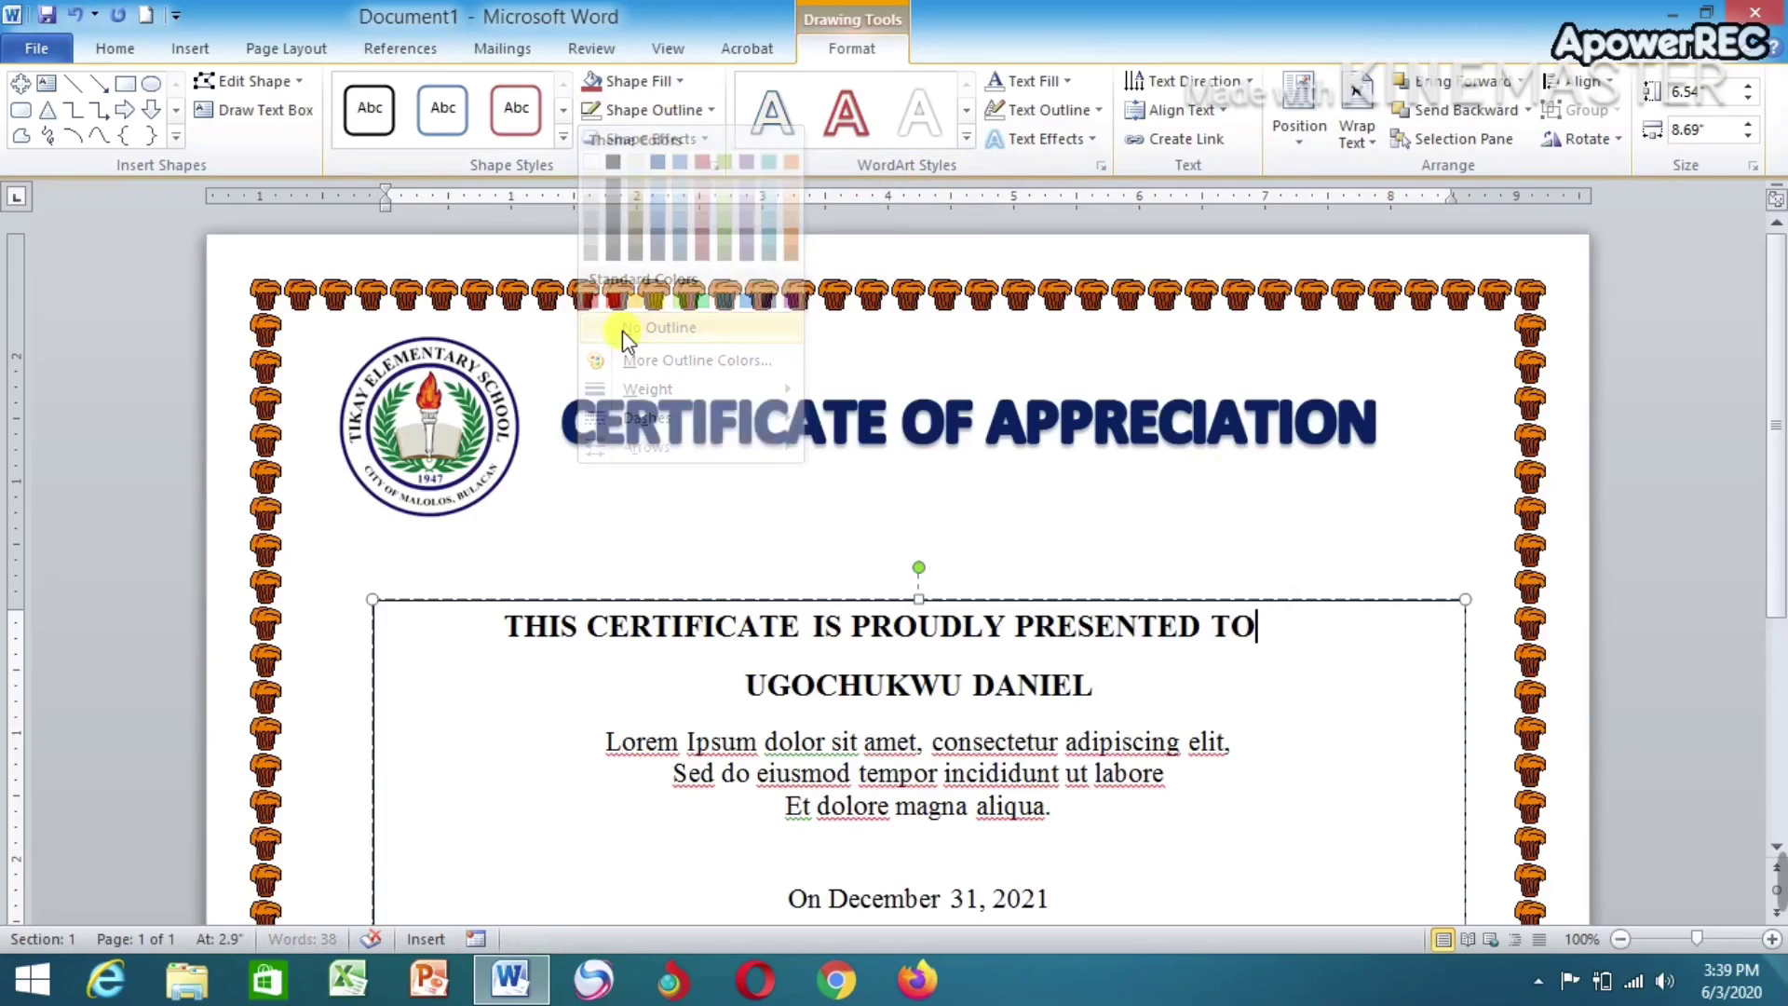
click(1032, 521)
scroll(1341, 636, down, 3)
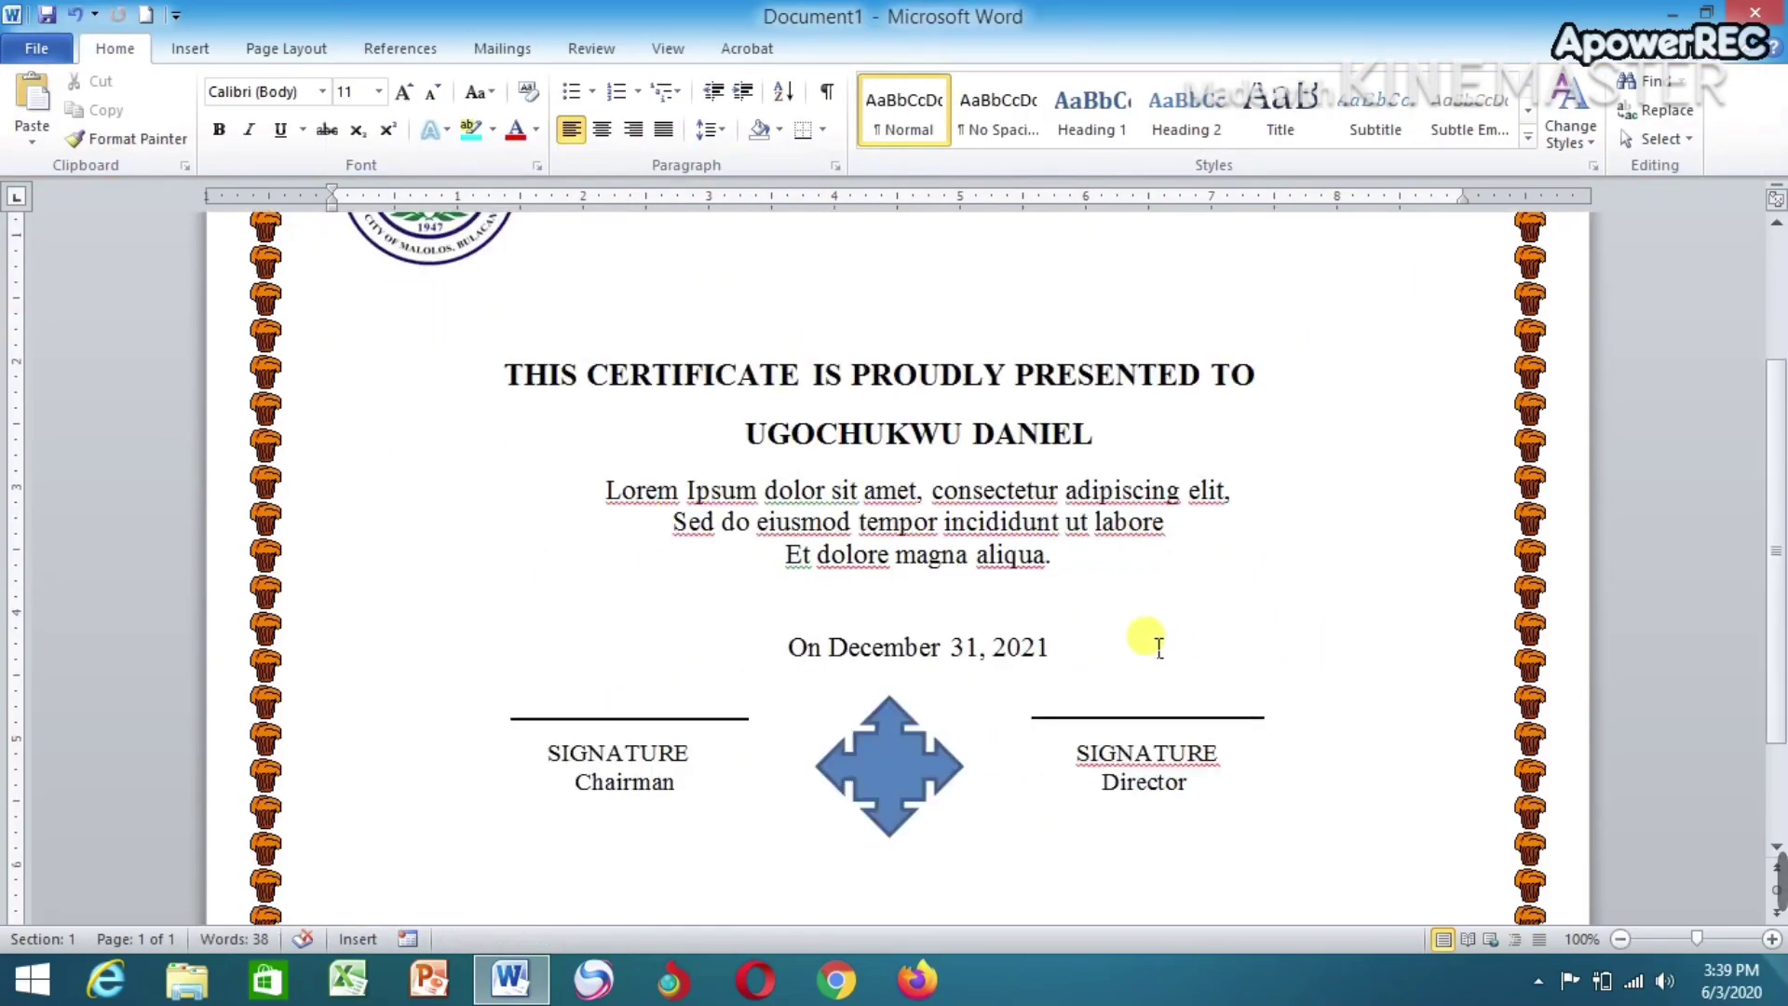
Select the three Lorem Ipsum lines and review the font size choices
drag(1061, 559, 622, 486)
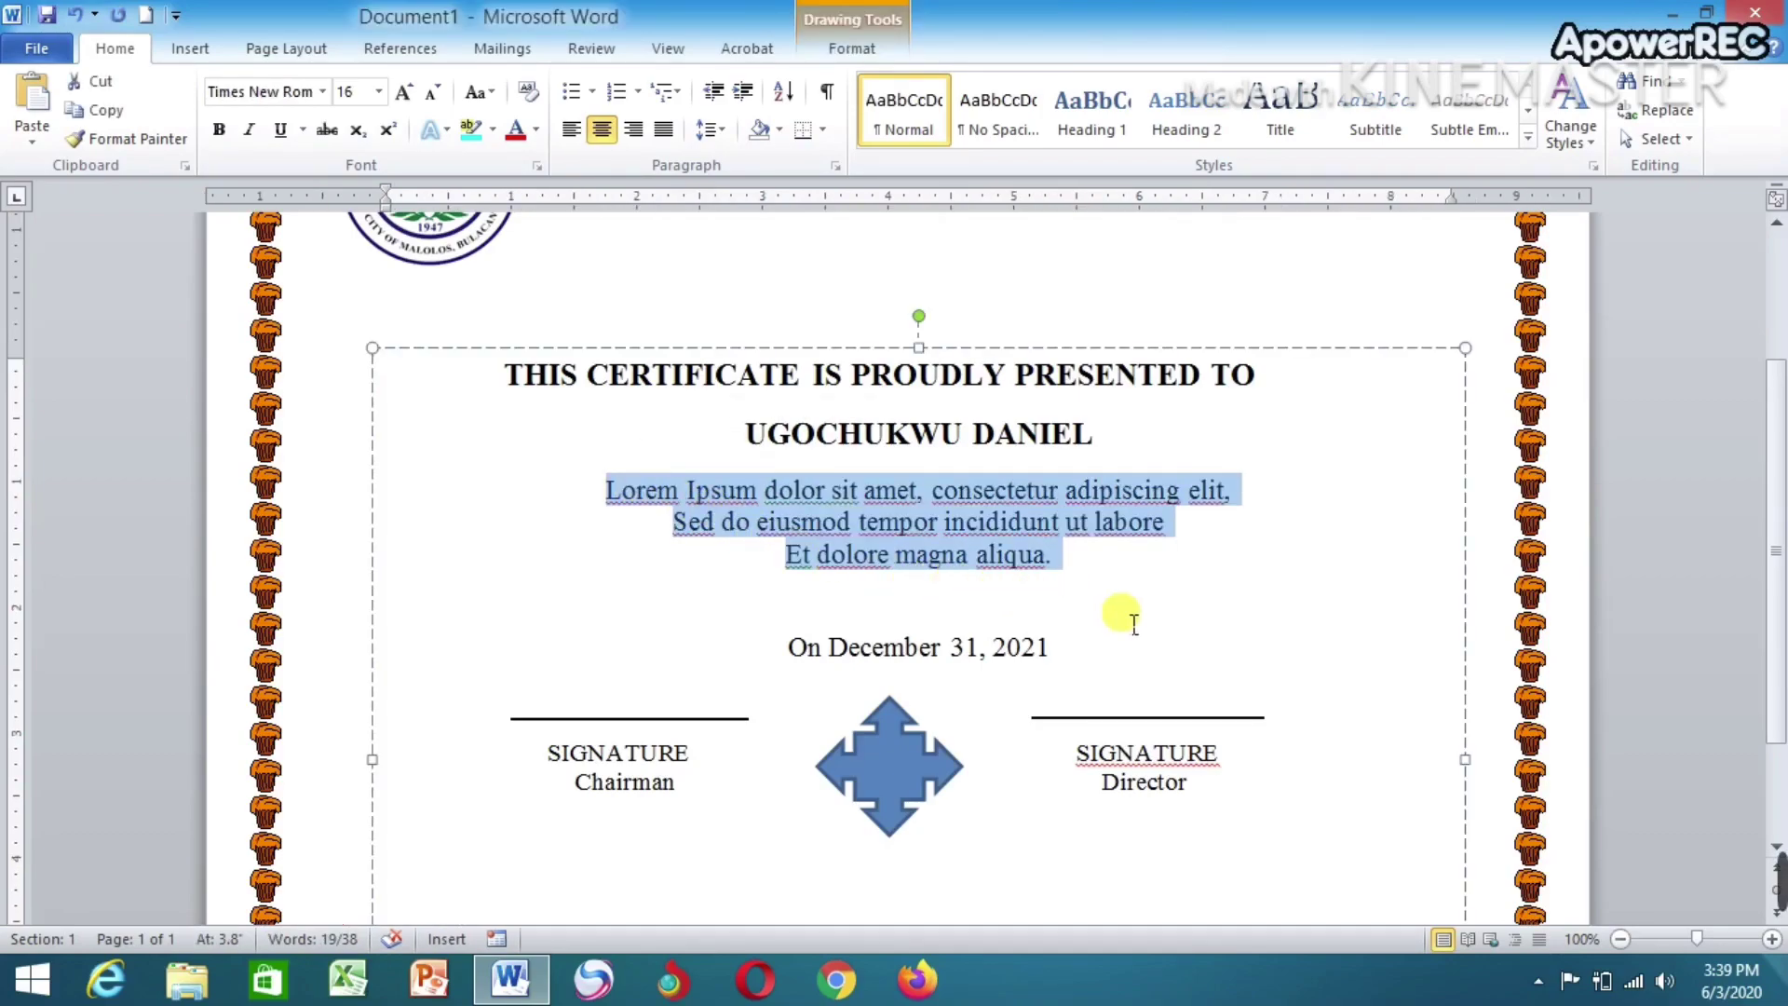
click(380, 97)
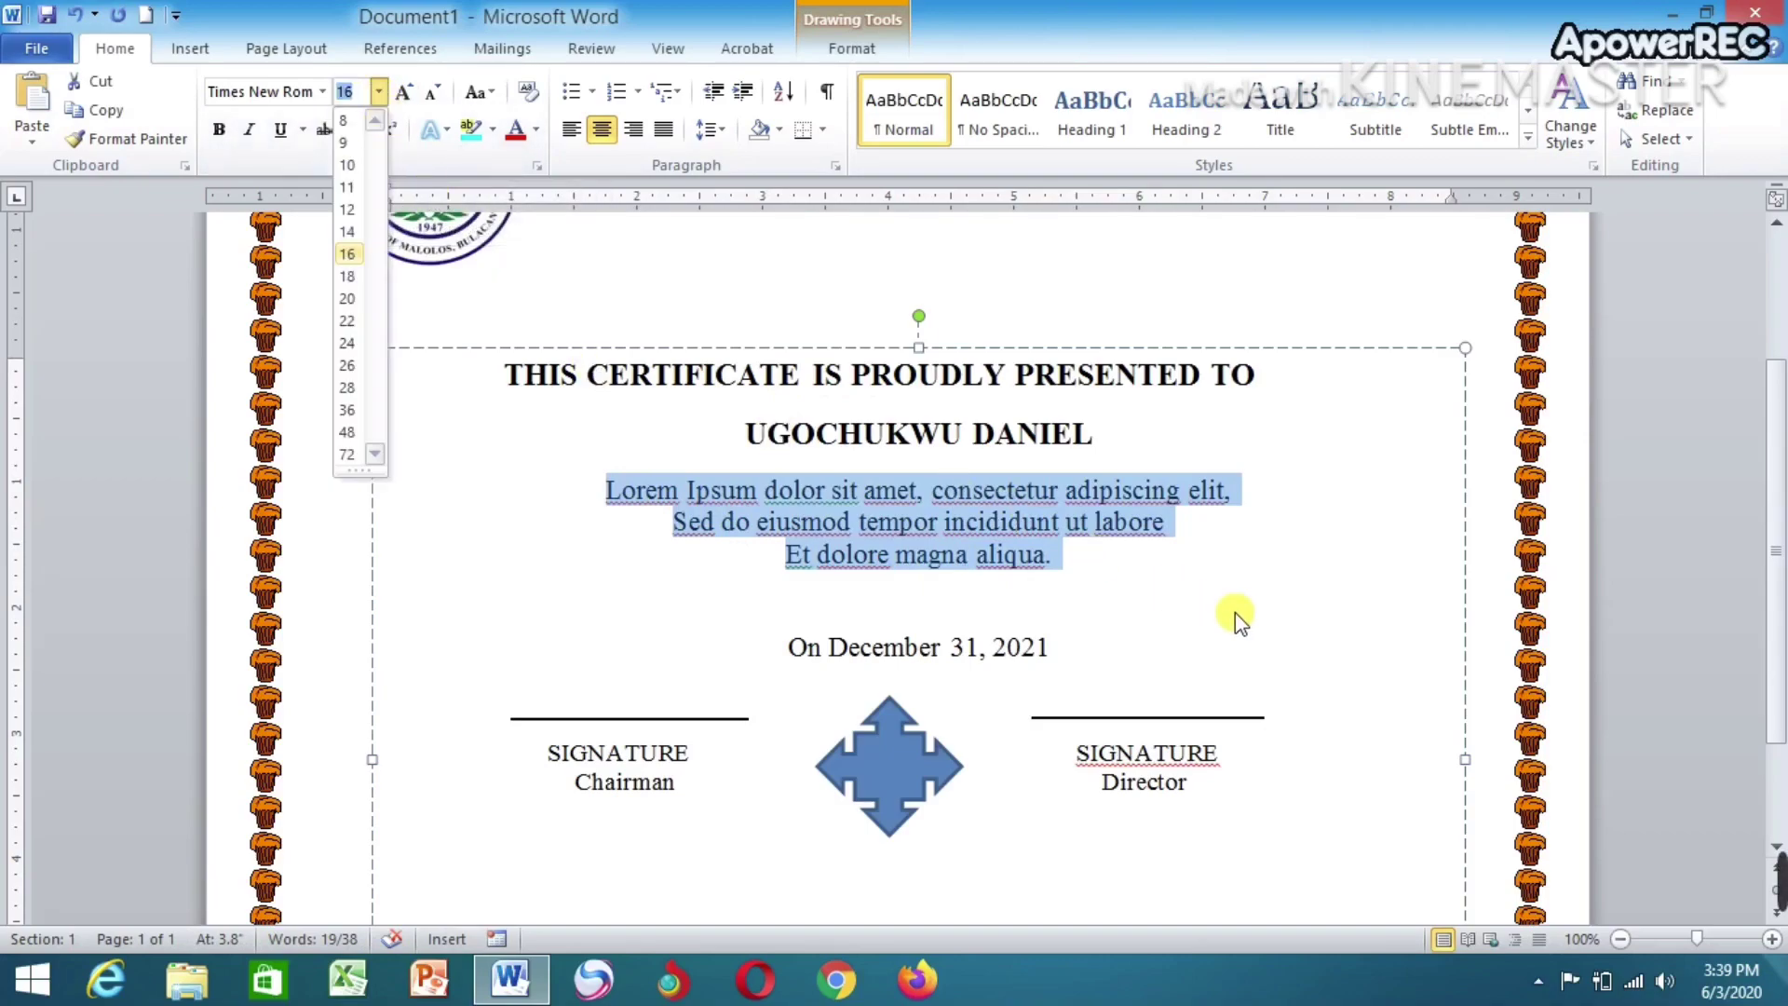
click(1303, 666)
Shift the arrow emblem slightly right to centre it between the signatures
scroll(1309, 670, down, 3)
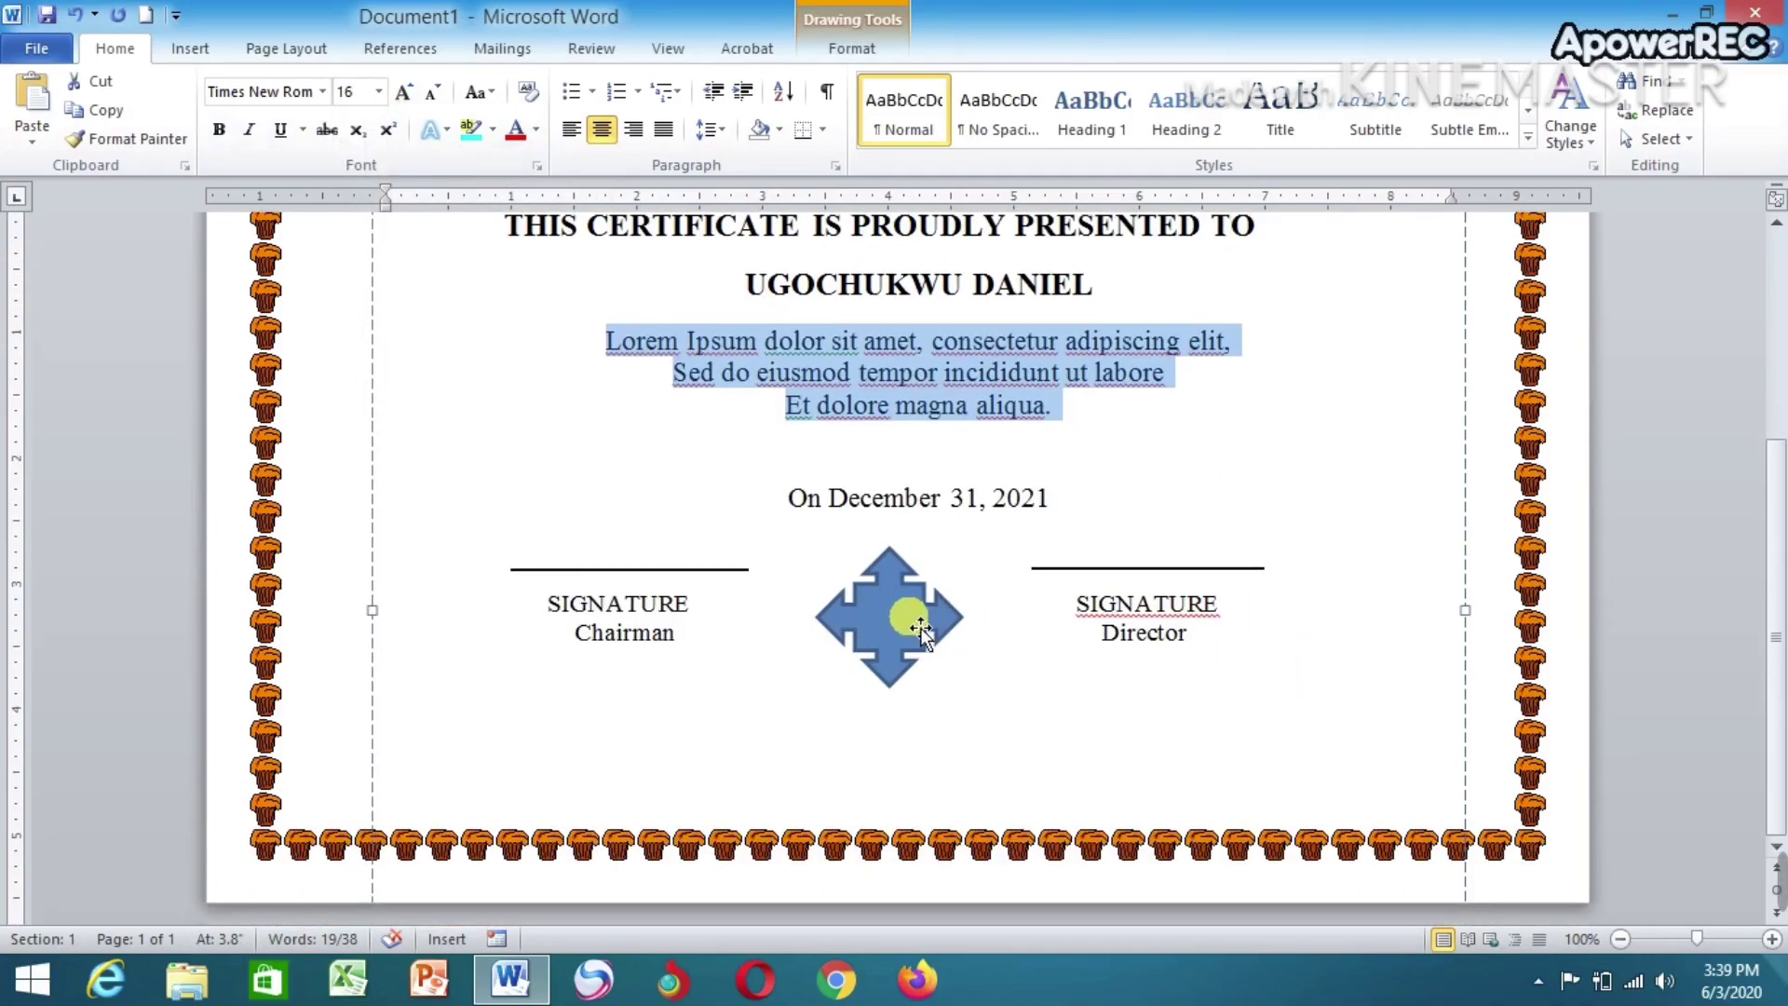
drag(919, 630, 933, 624)
click(1377, 600)
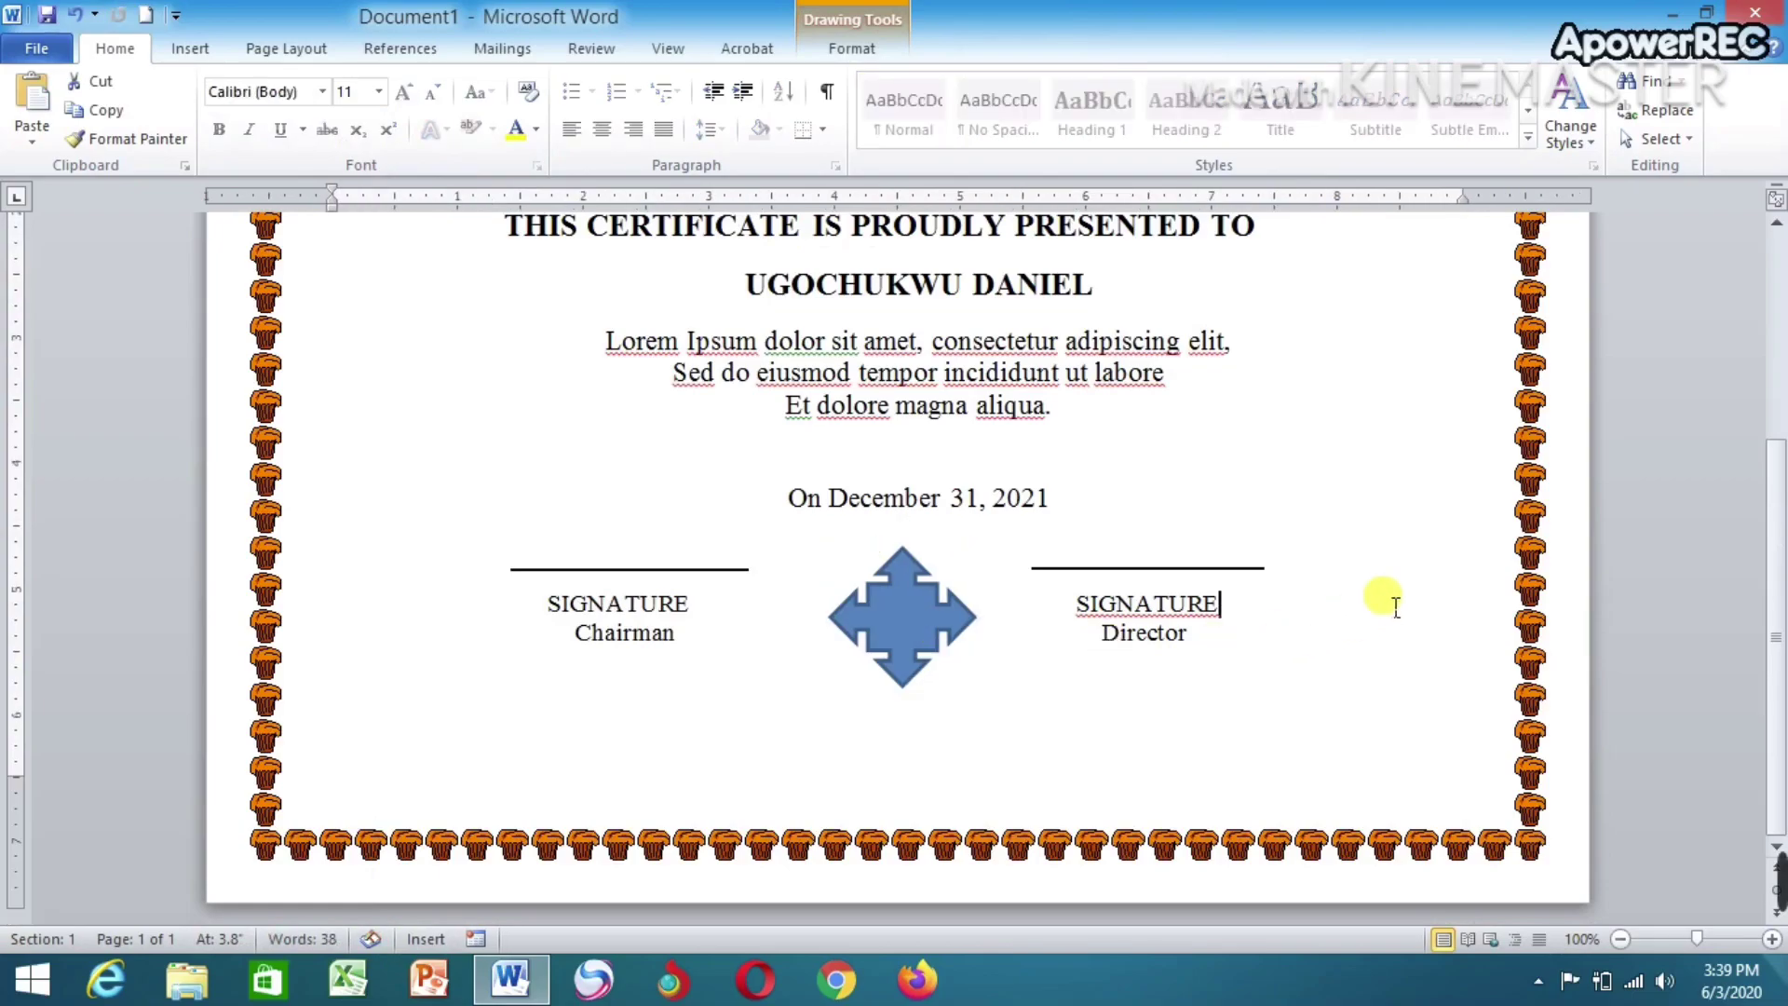
scroll(1407, 582, up, 3)
Check the layout by selecting the title box and body text box in turn
click(1296, 419)
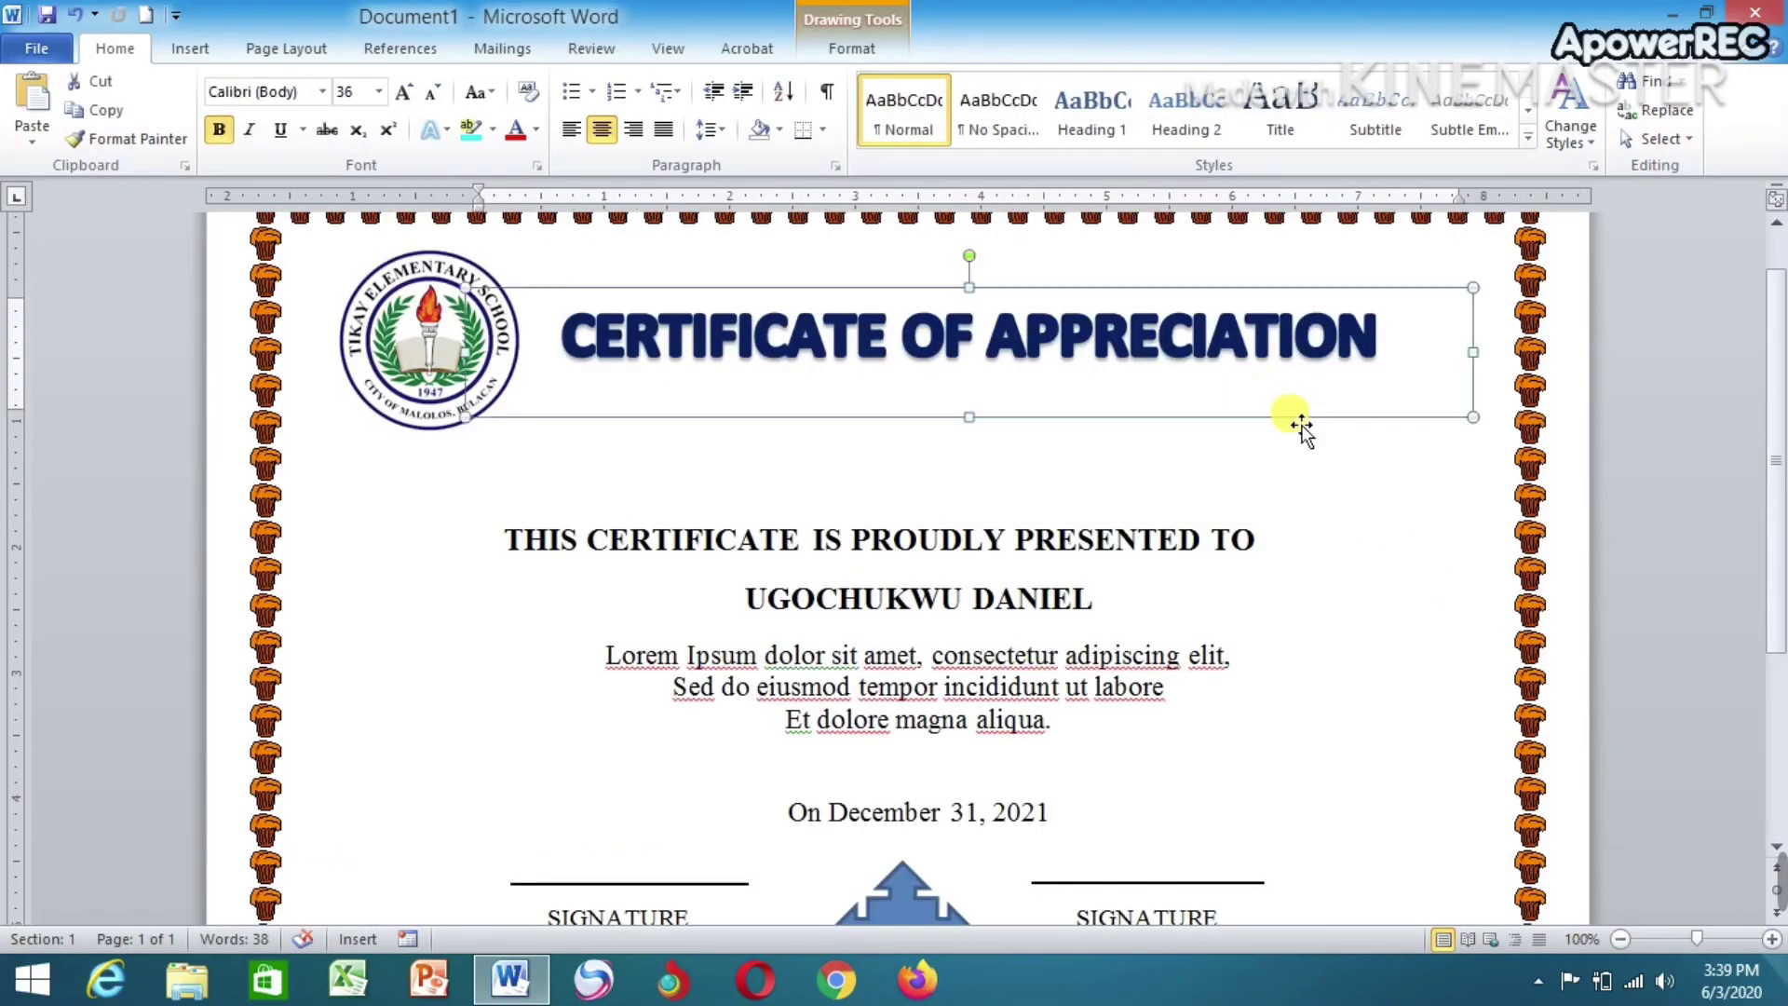
scroll(1490, 550, down, 3)
scroll(1416, 447, up, 1)
scroll(1118, 391, up, 1)
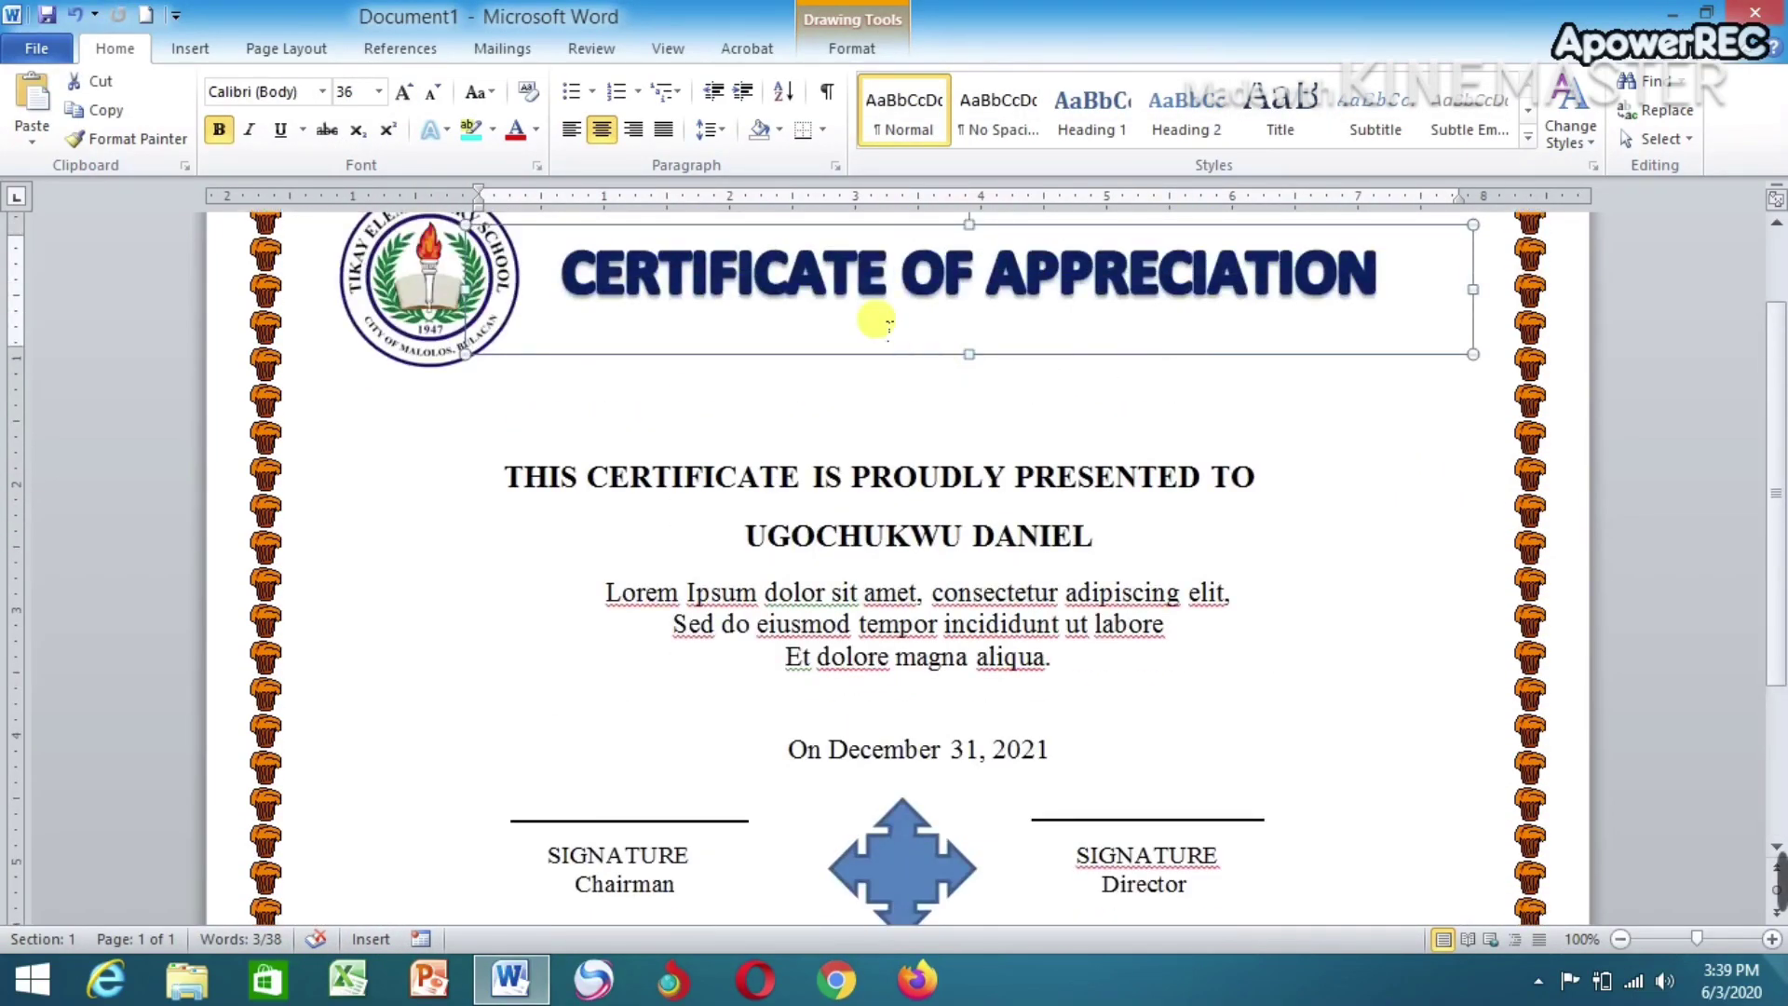
click(1462, 517)
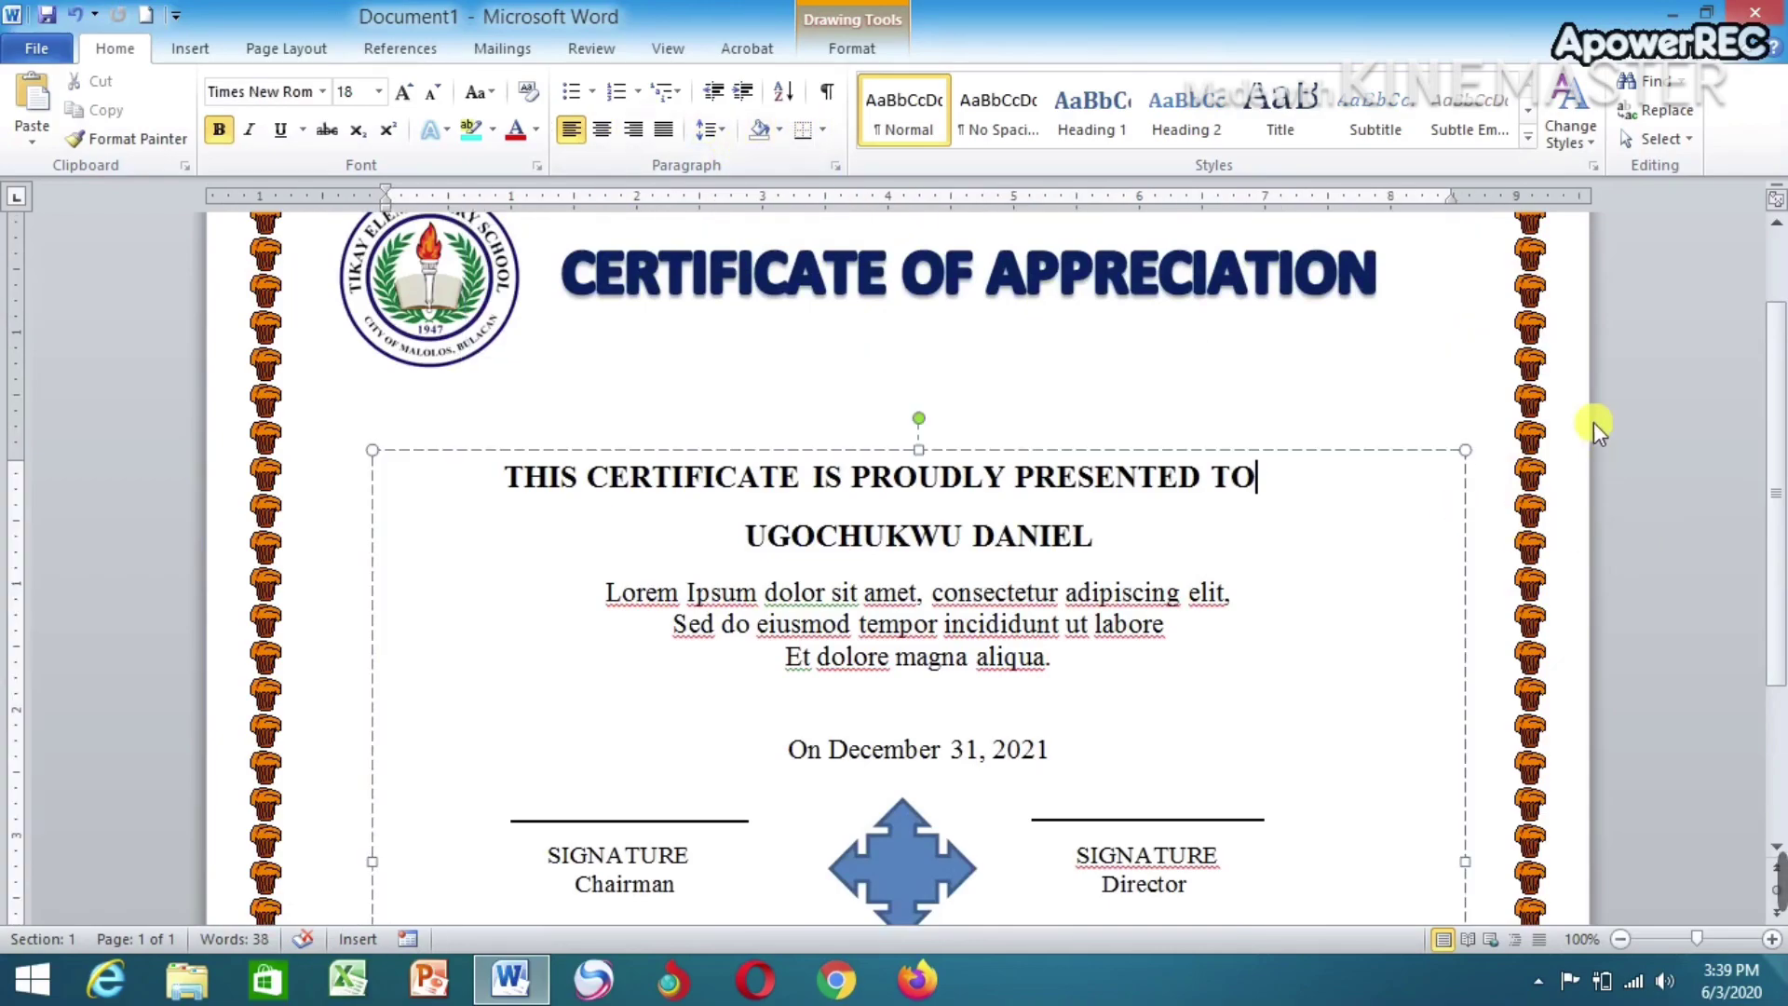
click(1501, 357)
scroll(1537, 386, down, 3)
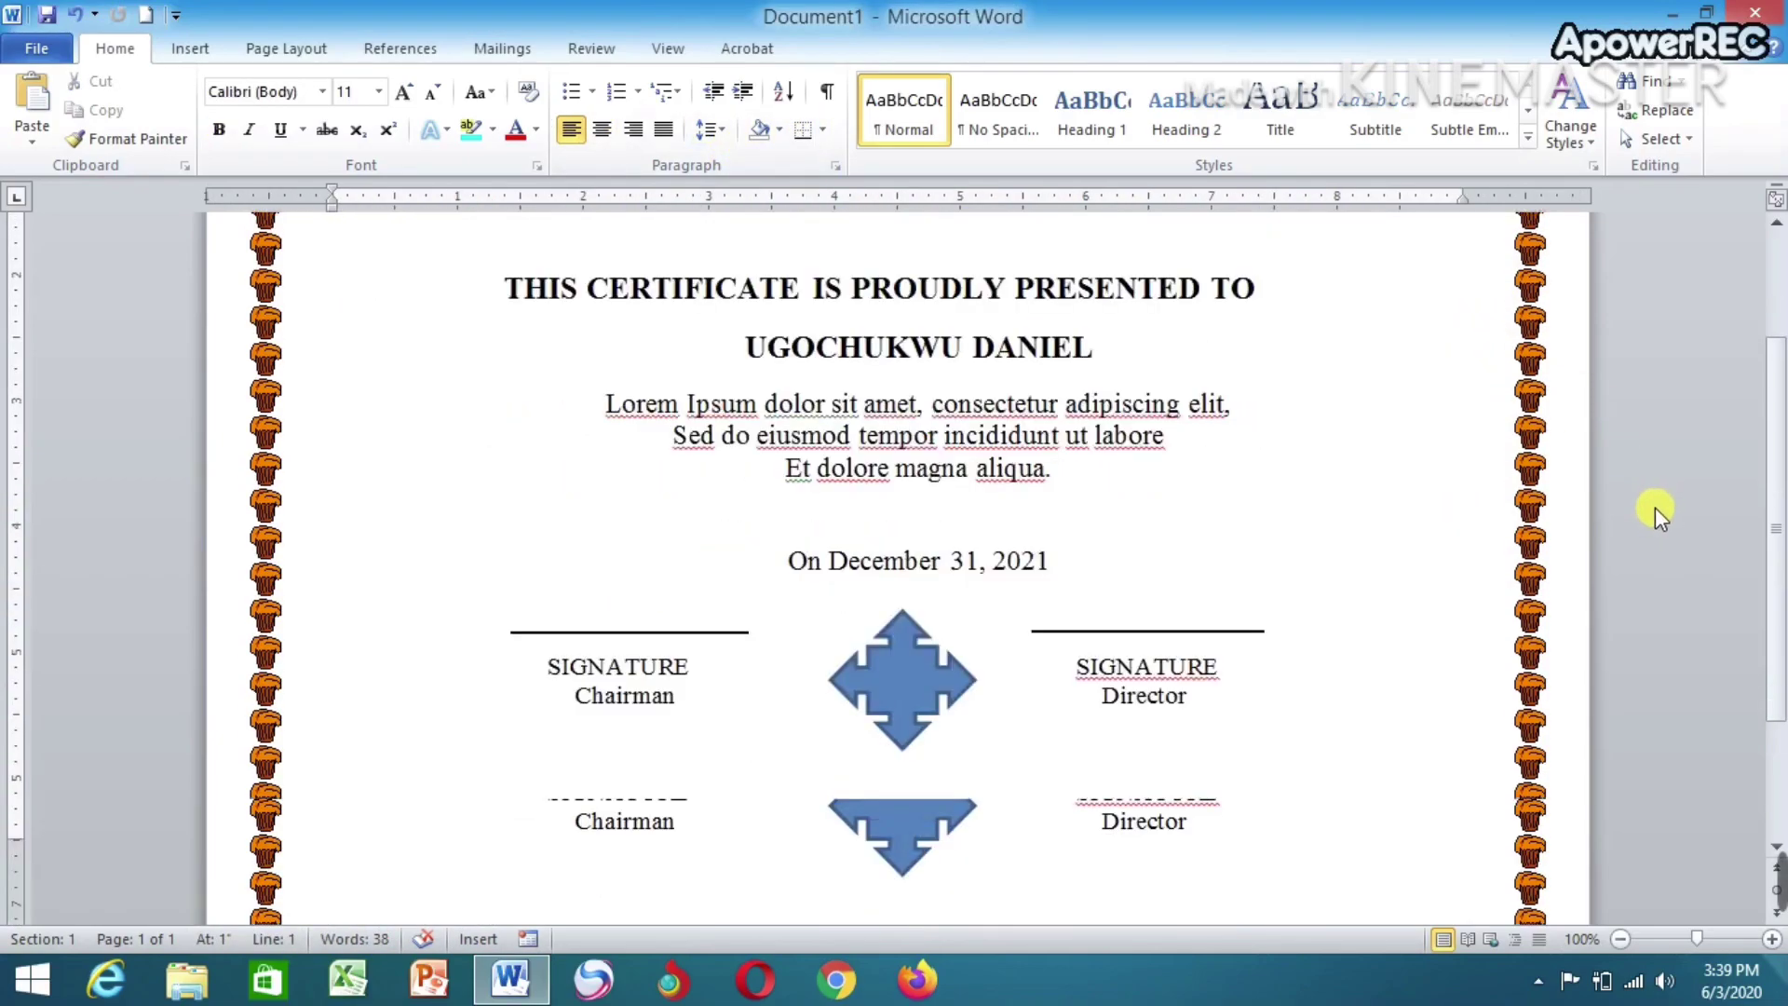
scroll(1183, 469, up, 2)
scroll(1229, 471, down, 3)
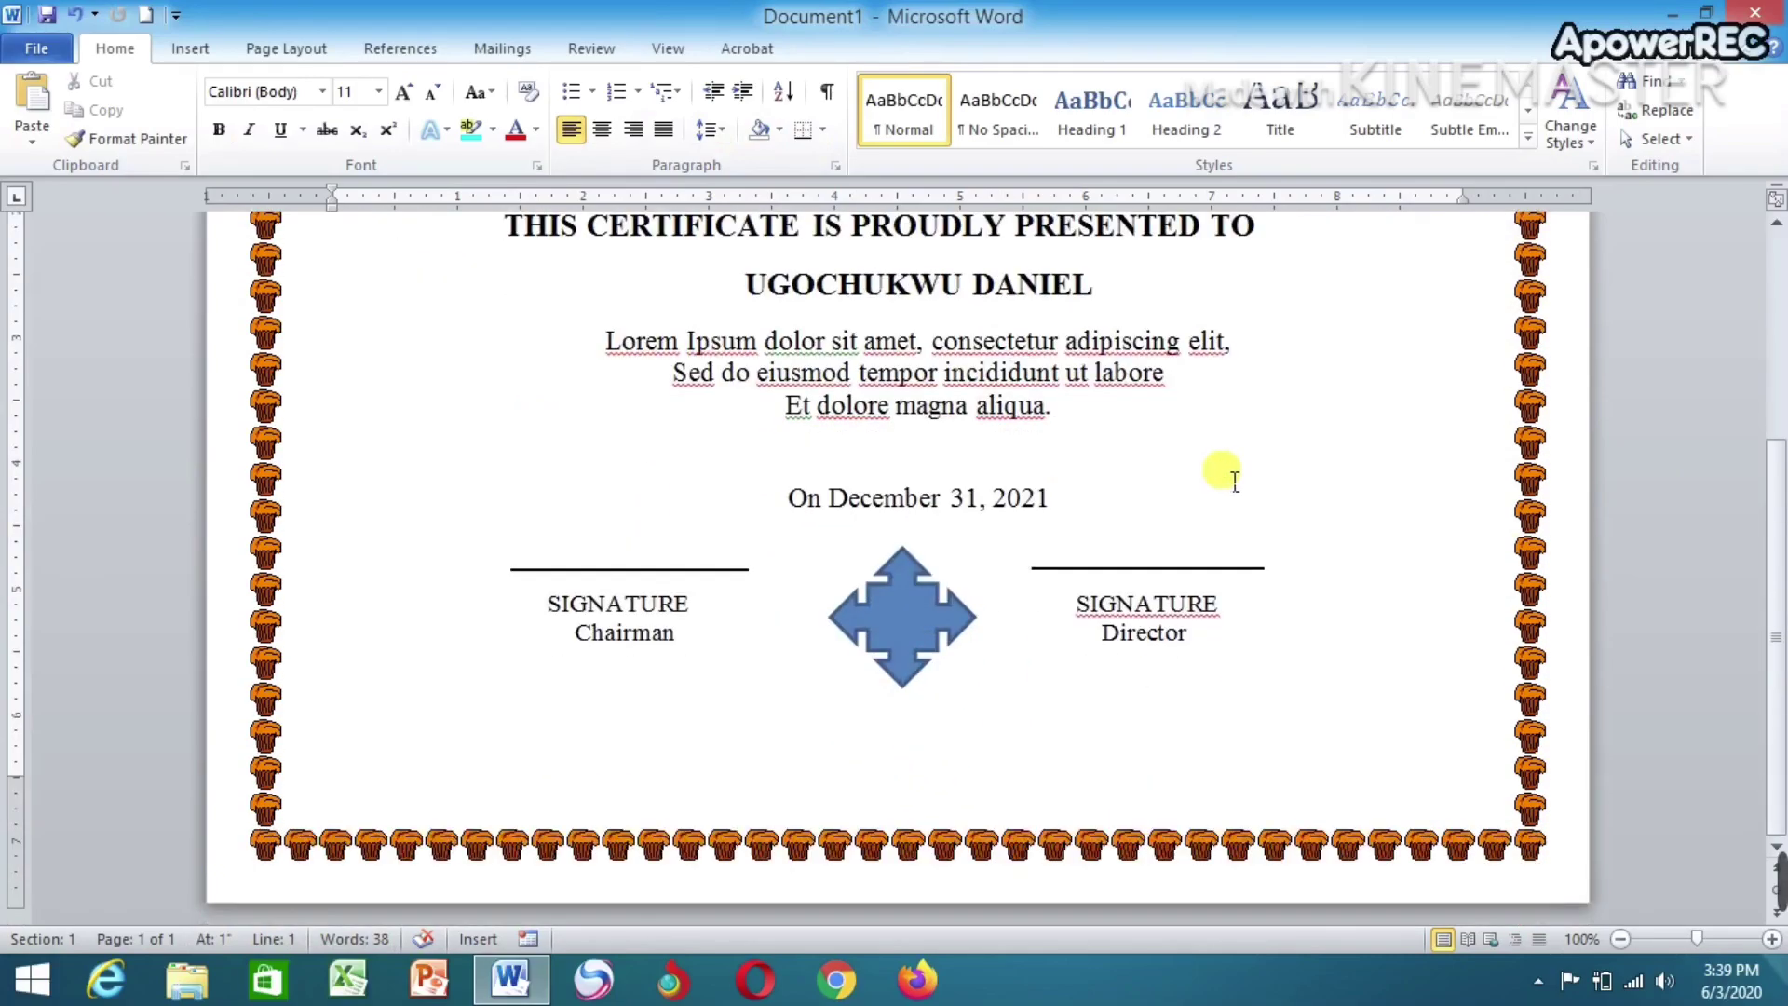
scroll(1241, 475, up, 4)
scroll(1253, 484, up, 1)
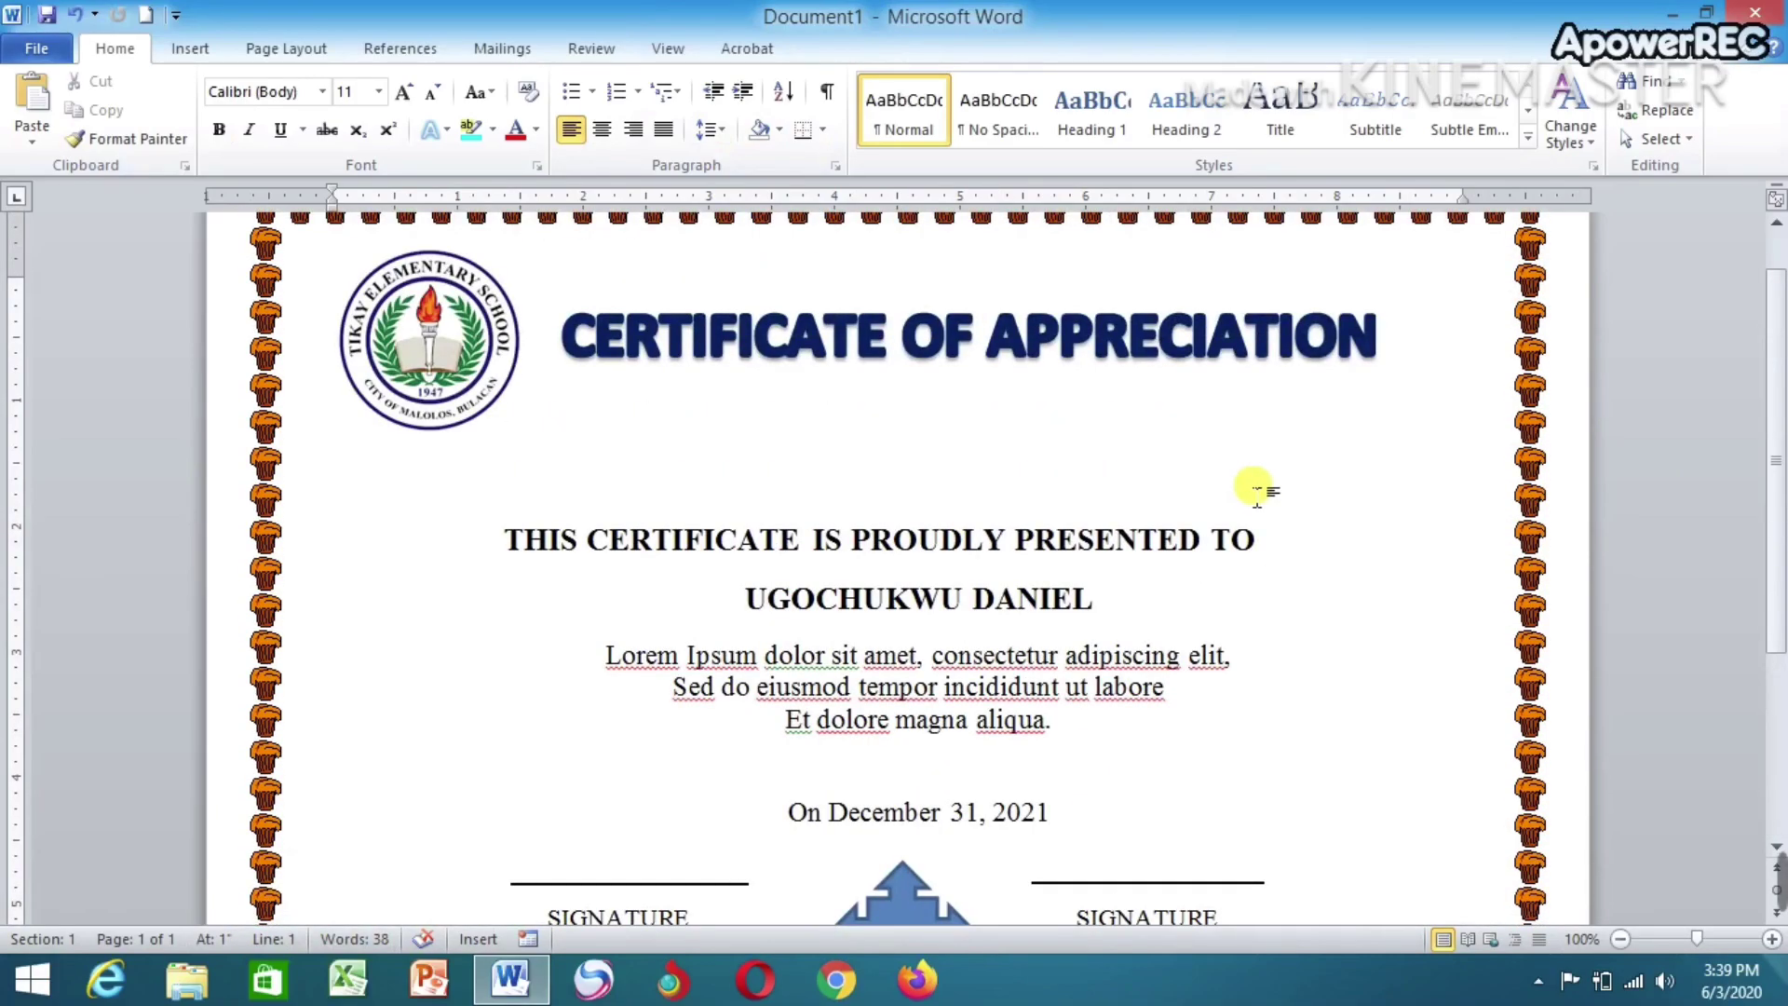
scroll(1256, 491, down, 2)
Zoom out to 64% and move the certificate text box upward
drag(1696, 940, 1670, 935)
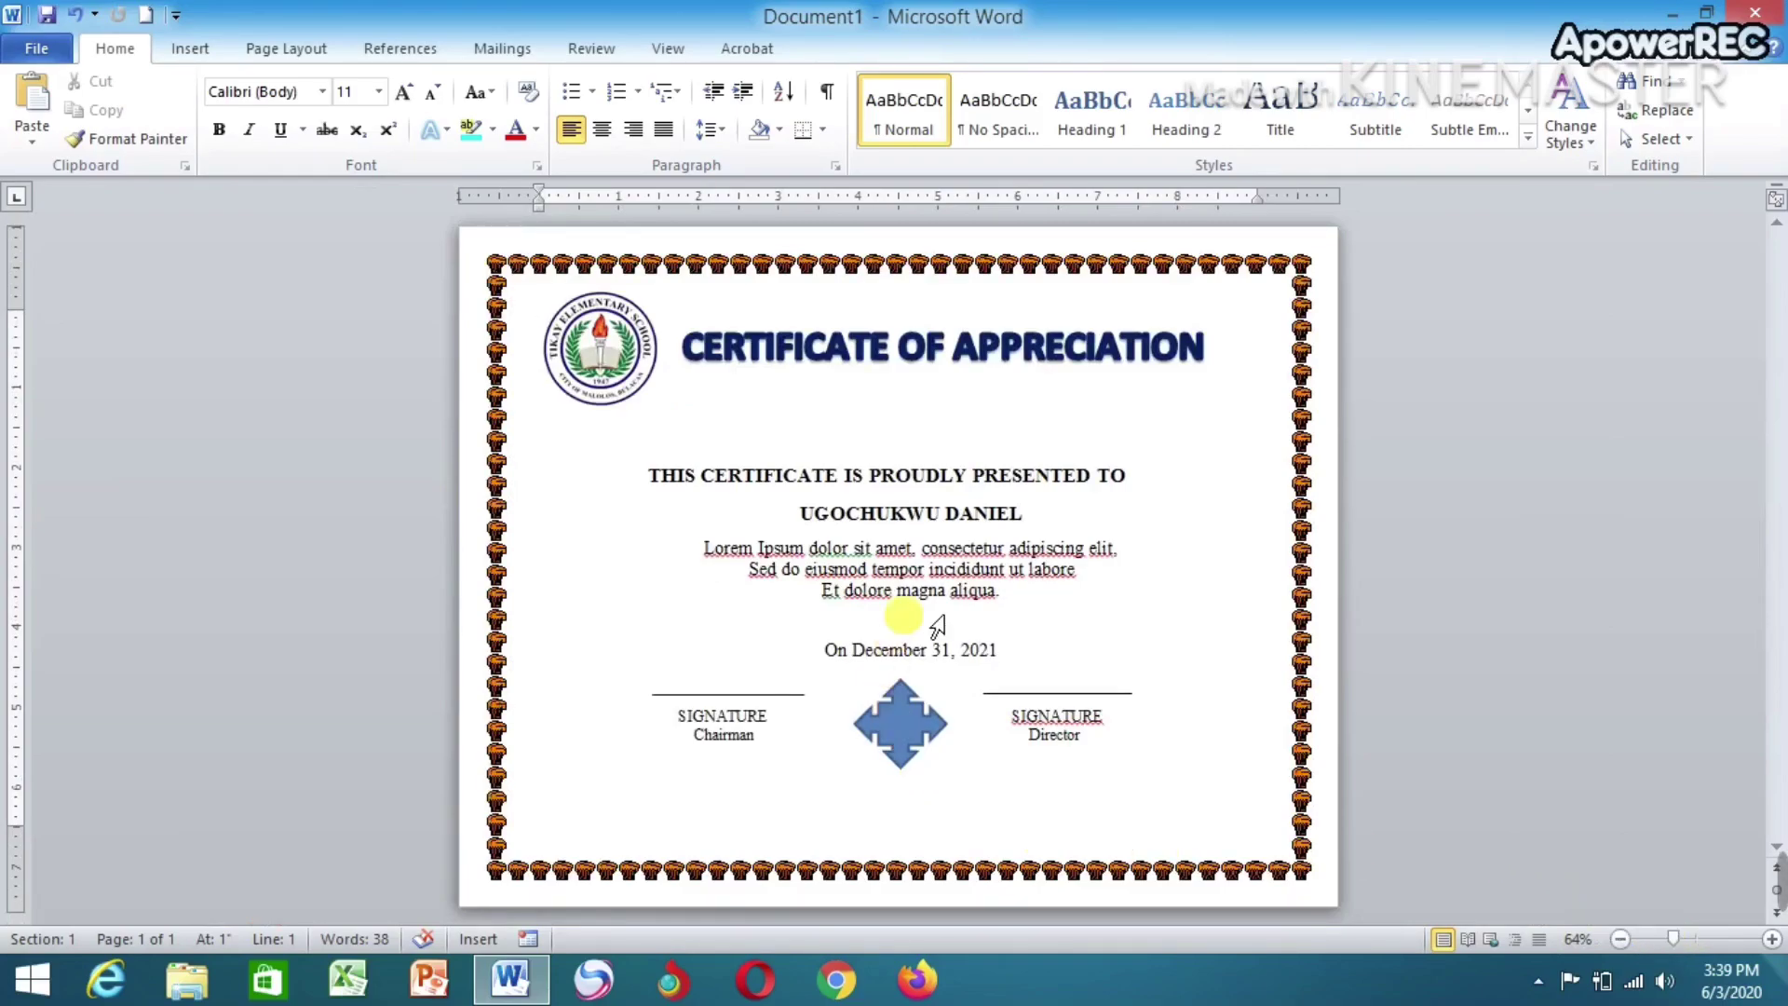
click(924, 569)
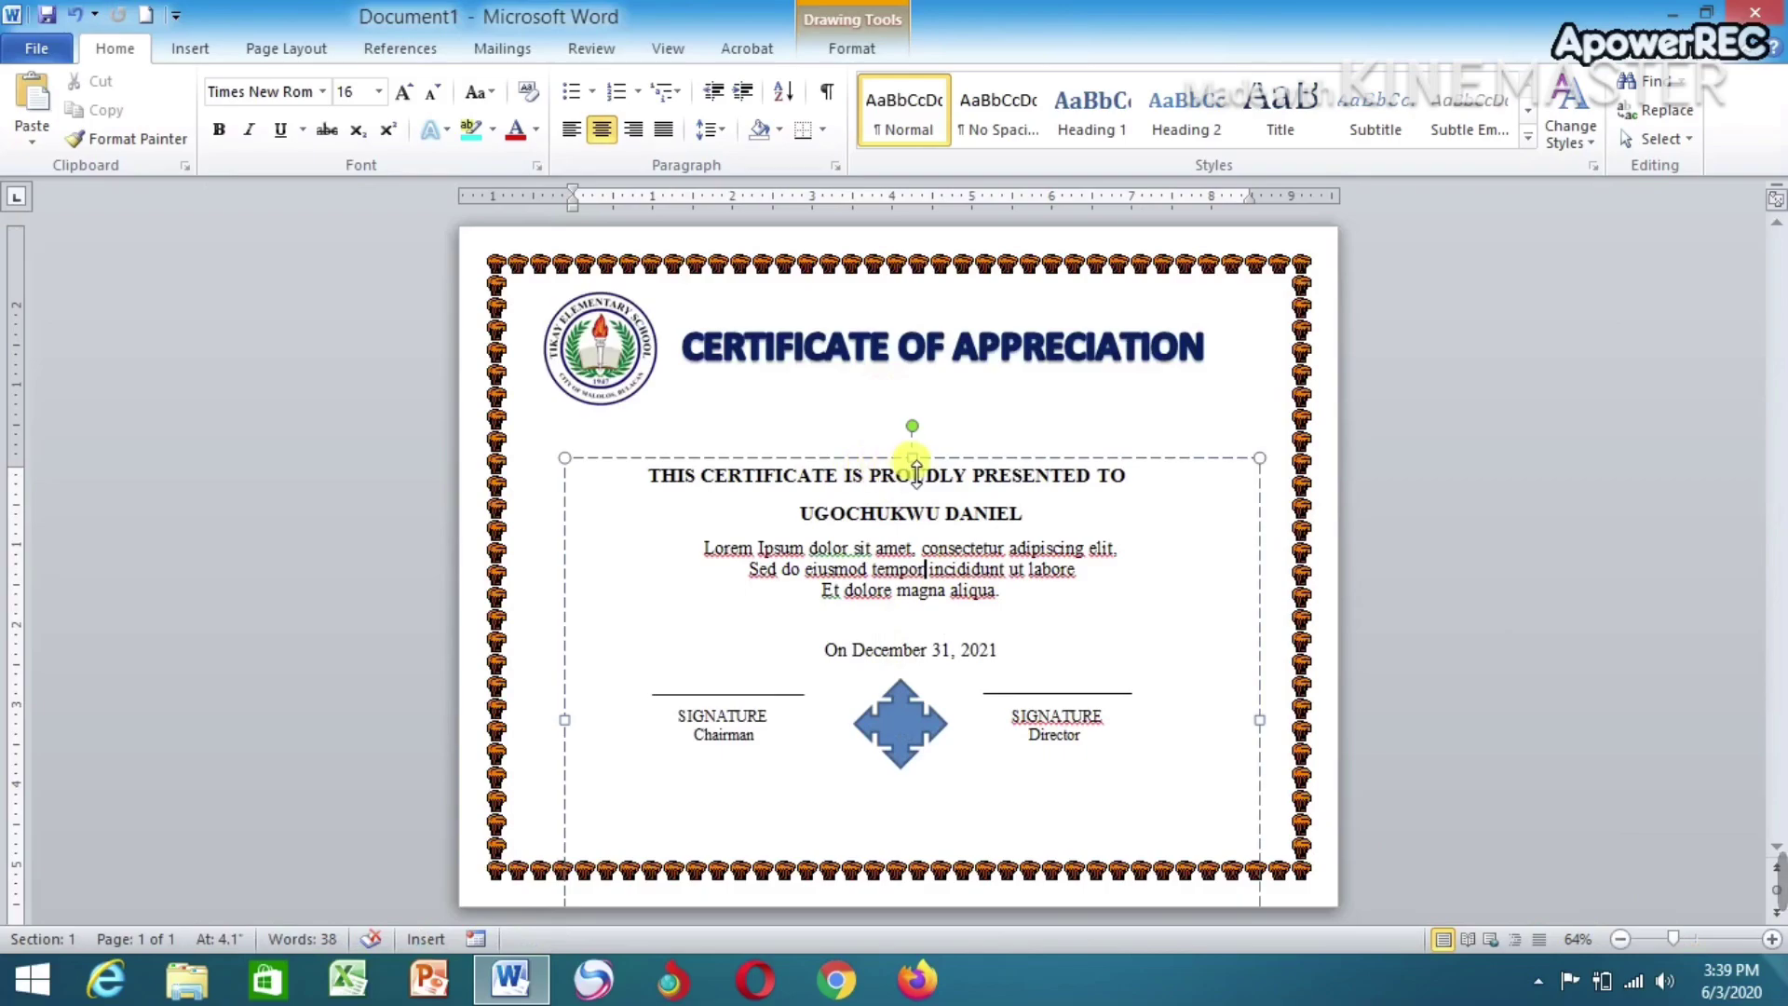
drag(916, 460, 915, 440)
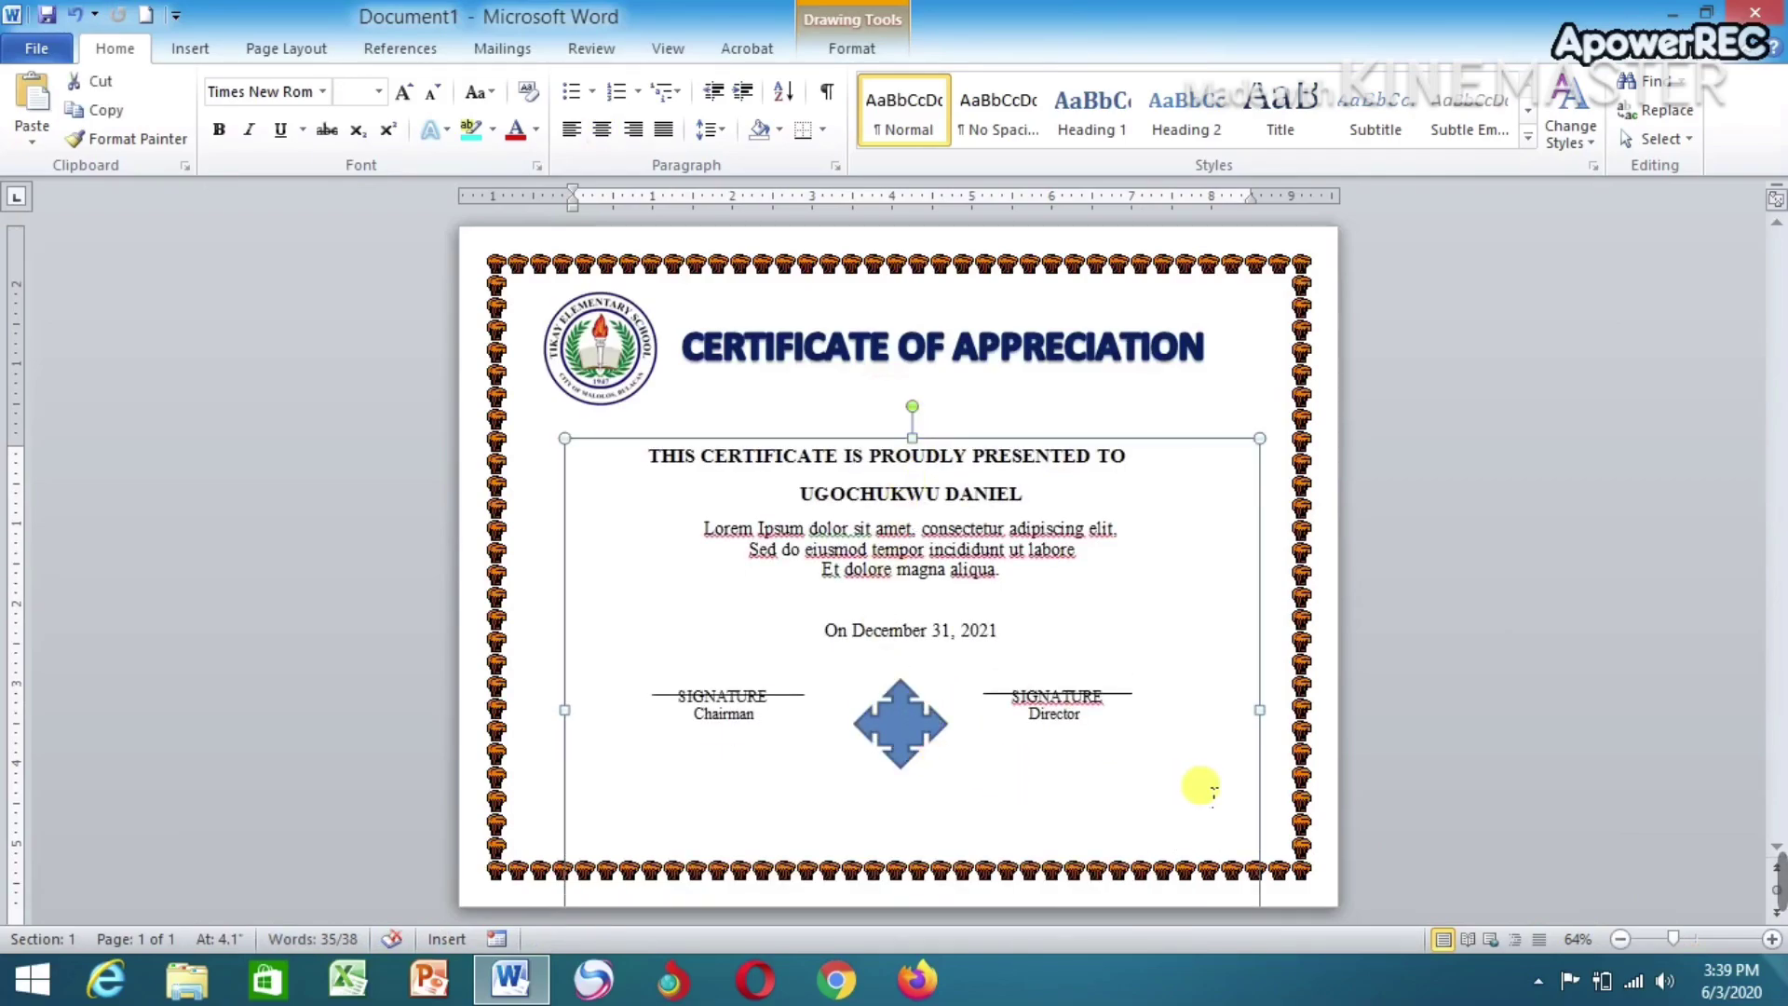
click(1236, 717)
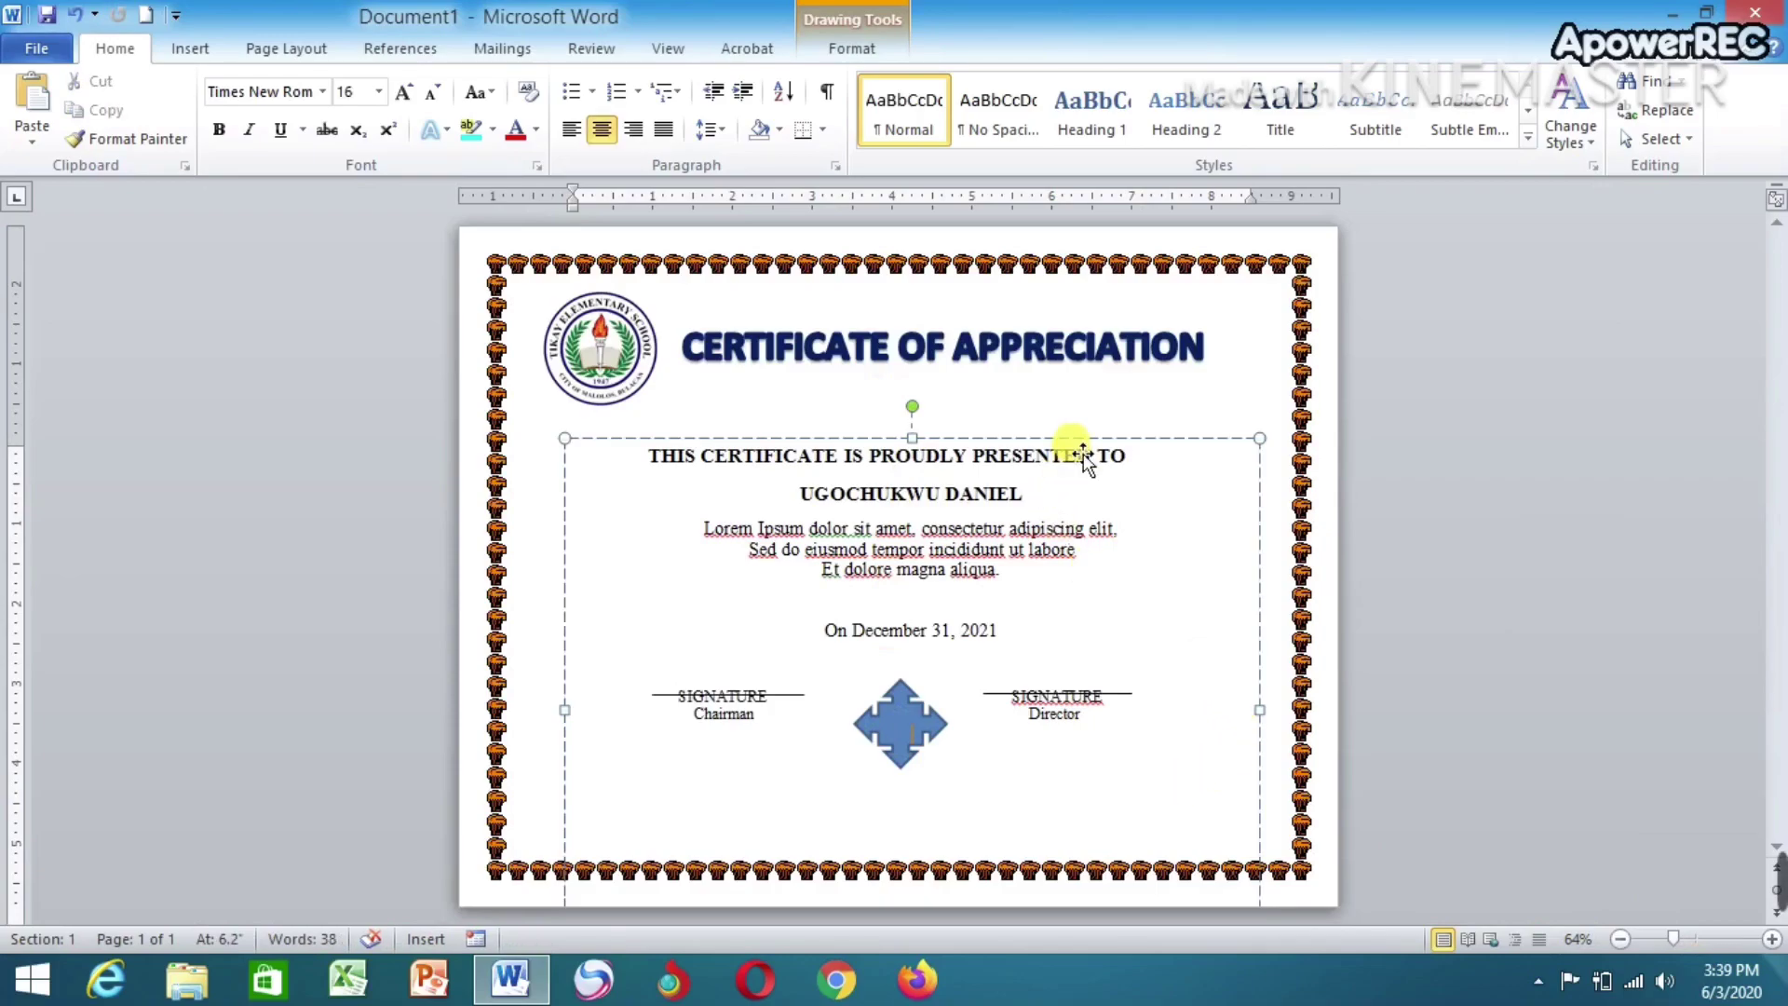
drag(1080, 449, 1080, 420)
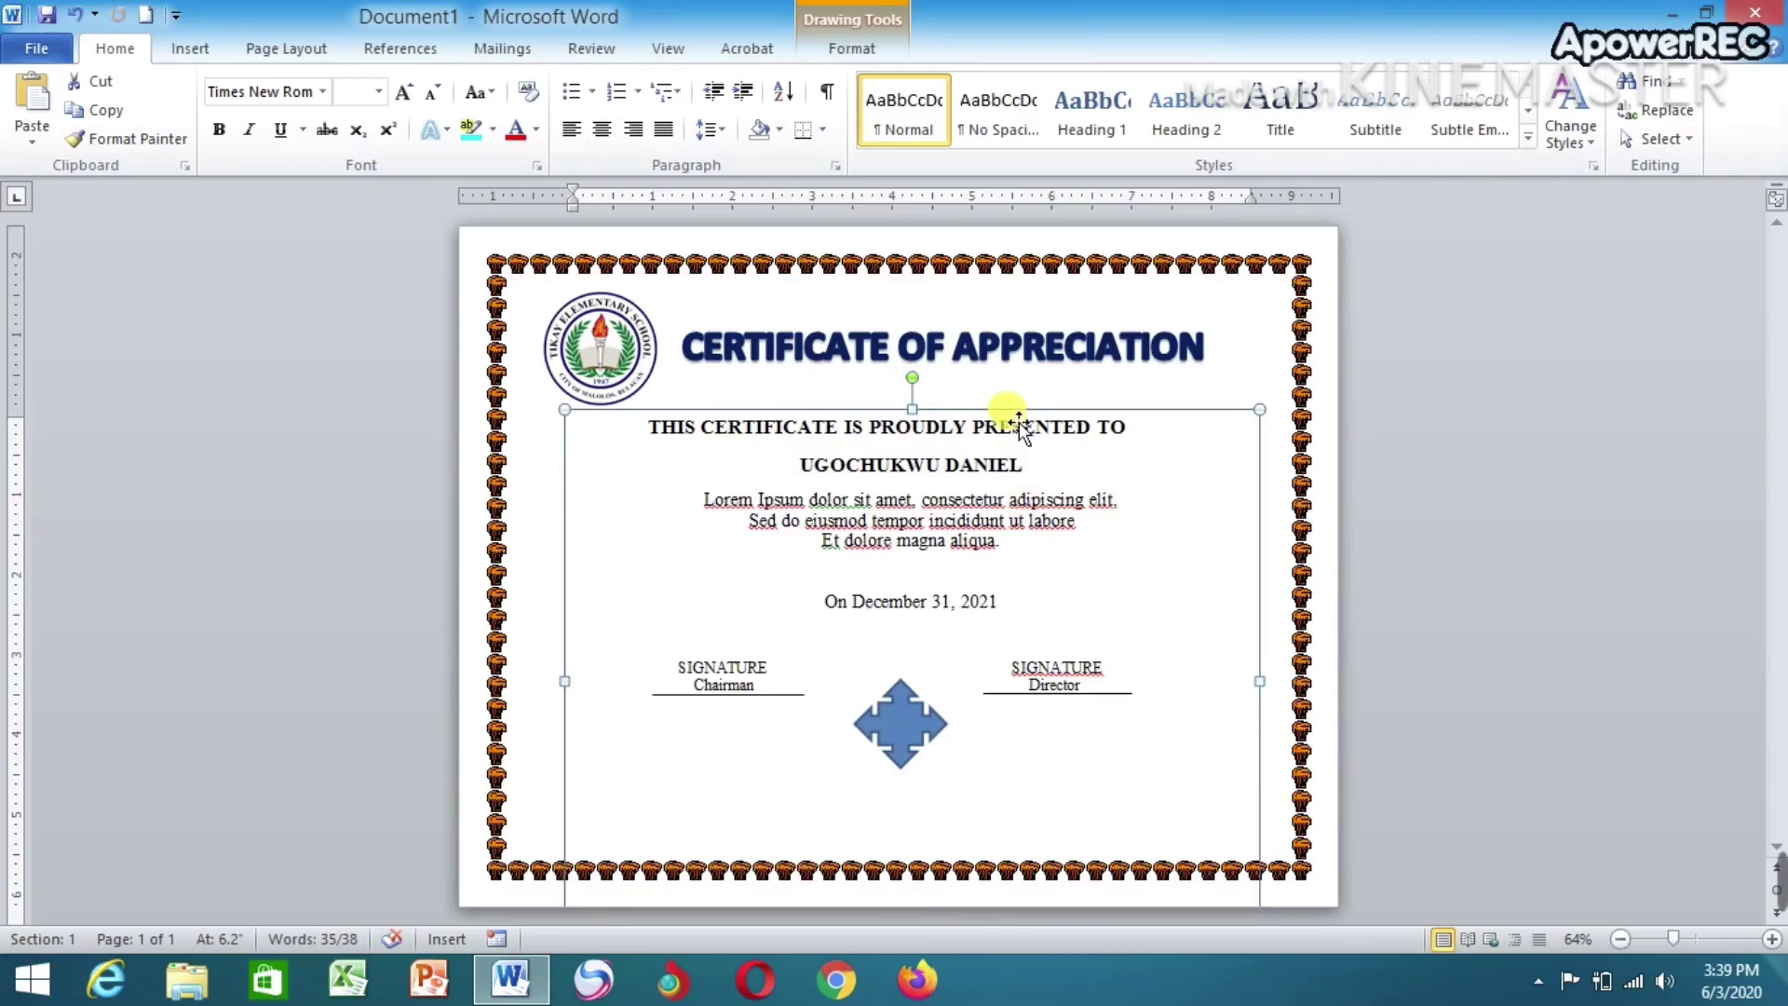
drag(1018, 422, 1027, 438)
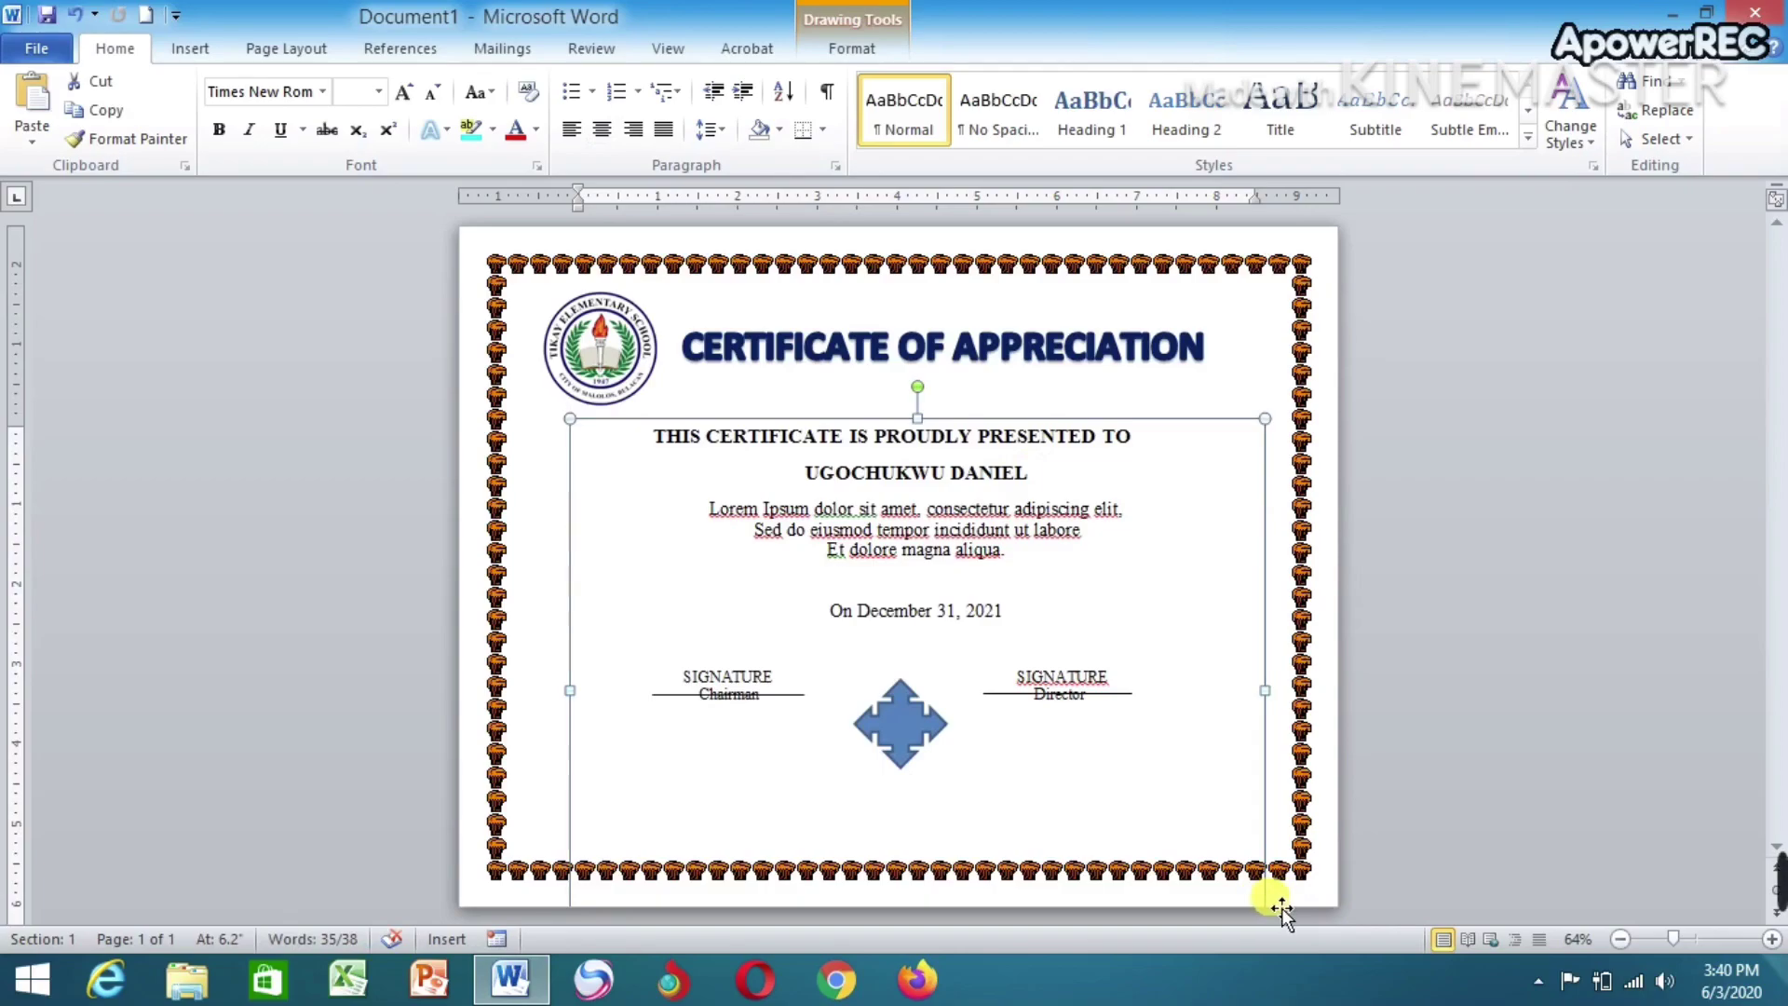
drag(1281, 911, 1250, 840)
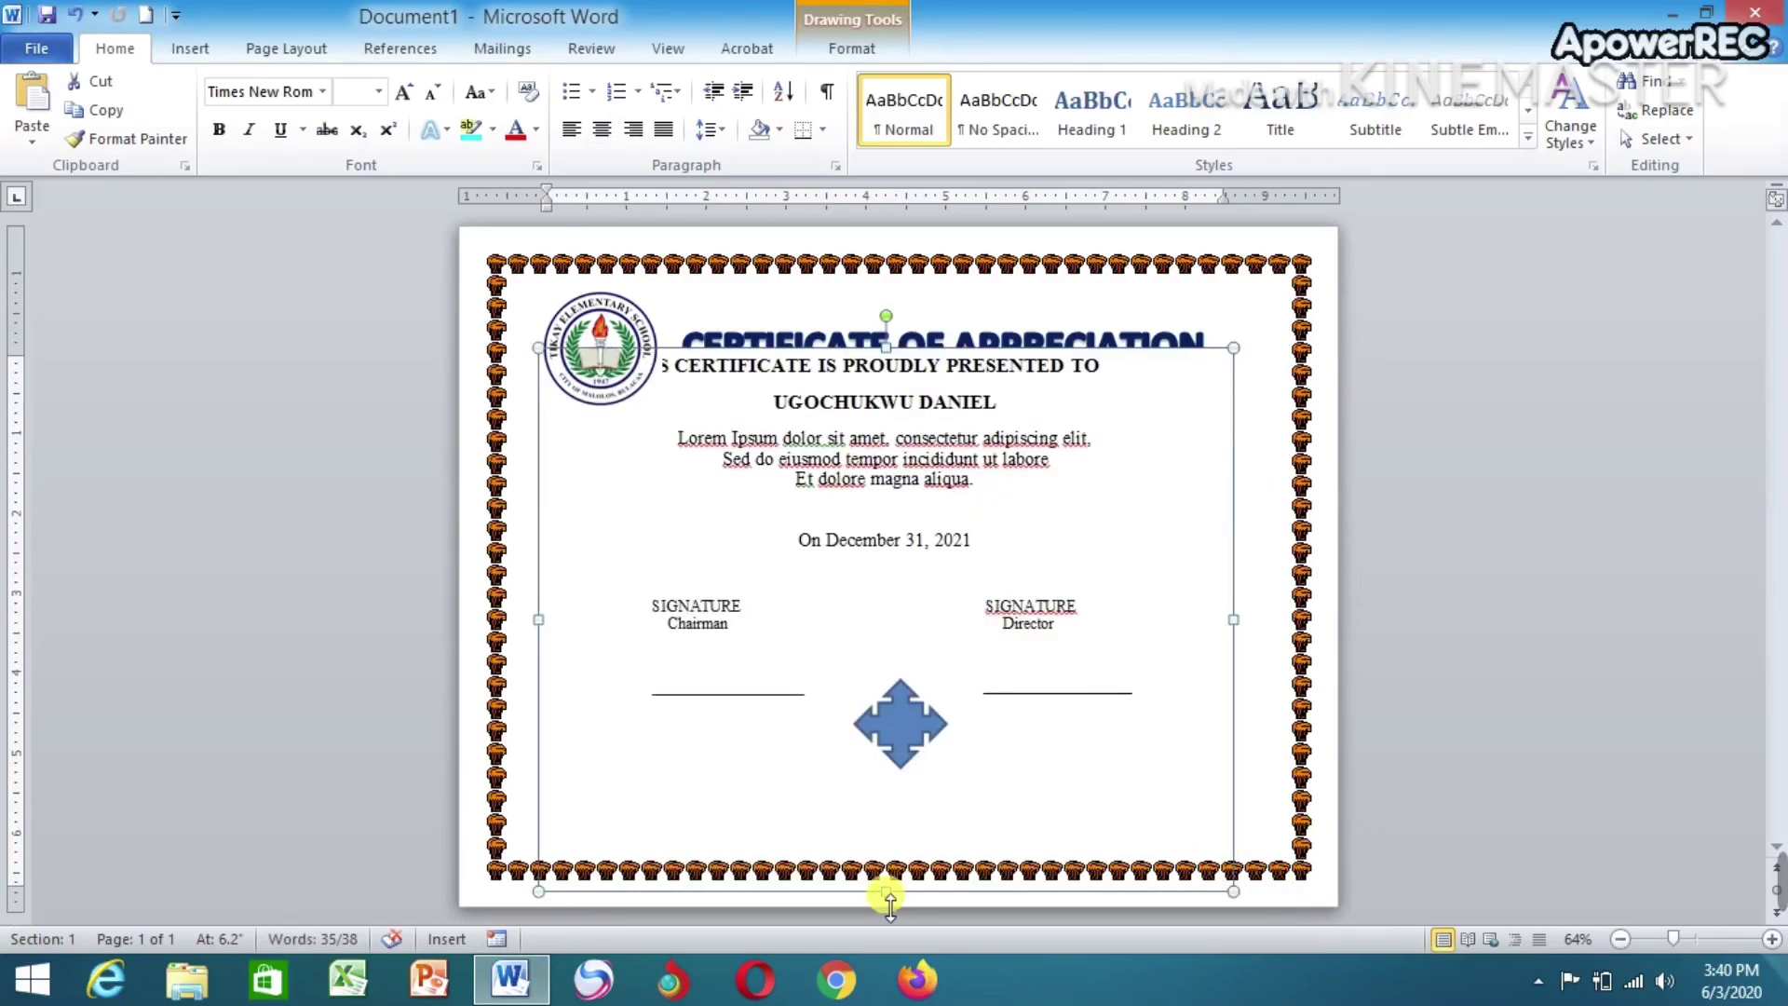
Shorten the text box from its bottom edge, then place it below the title, shifted right
drag(889, 892, 893, 825)
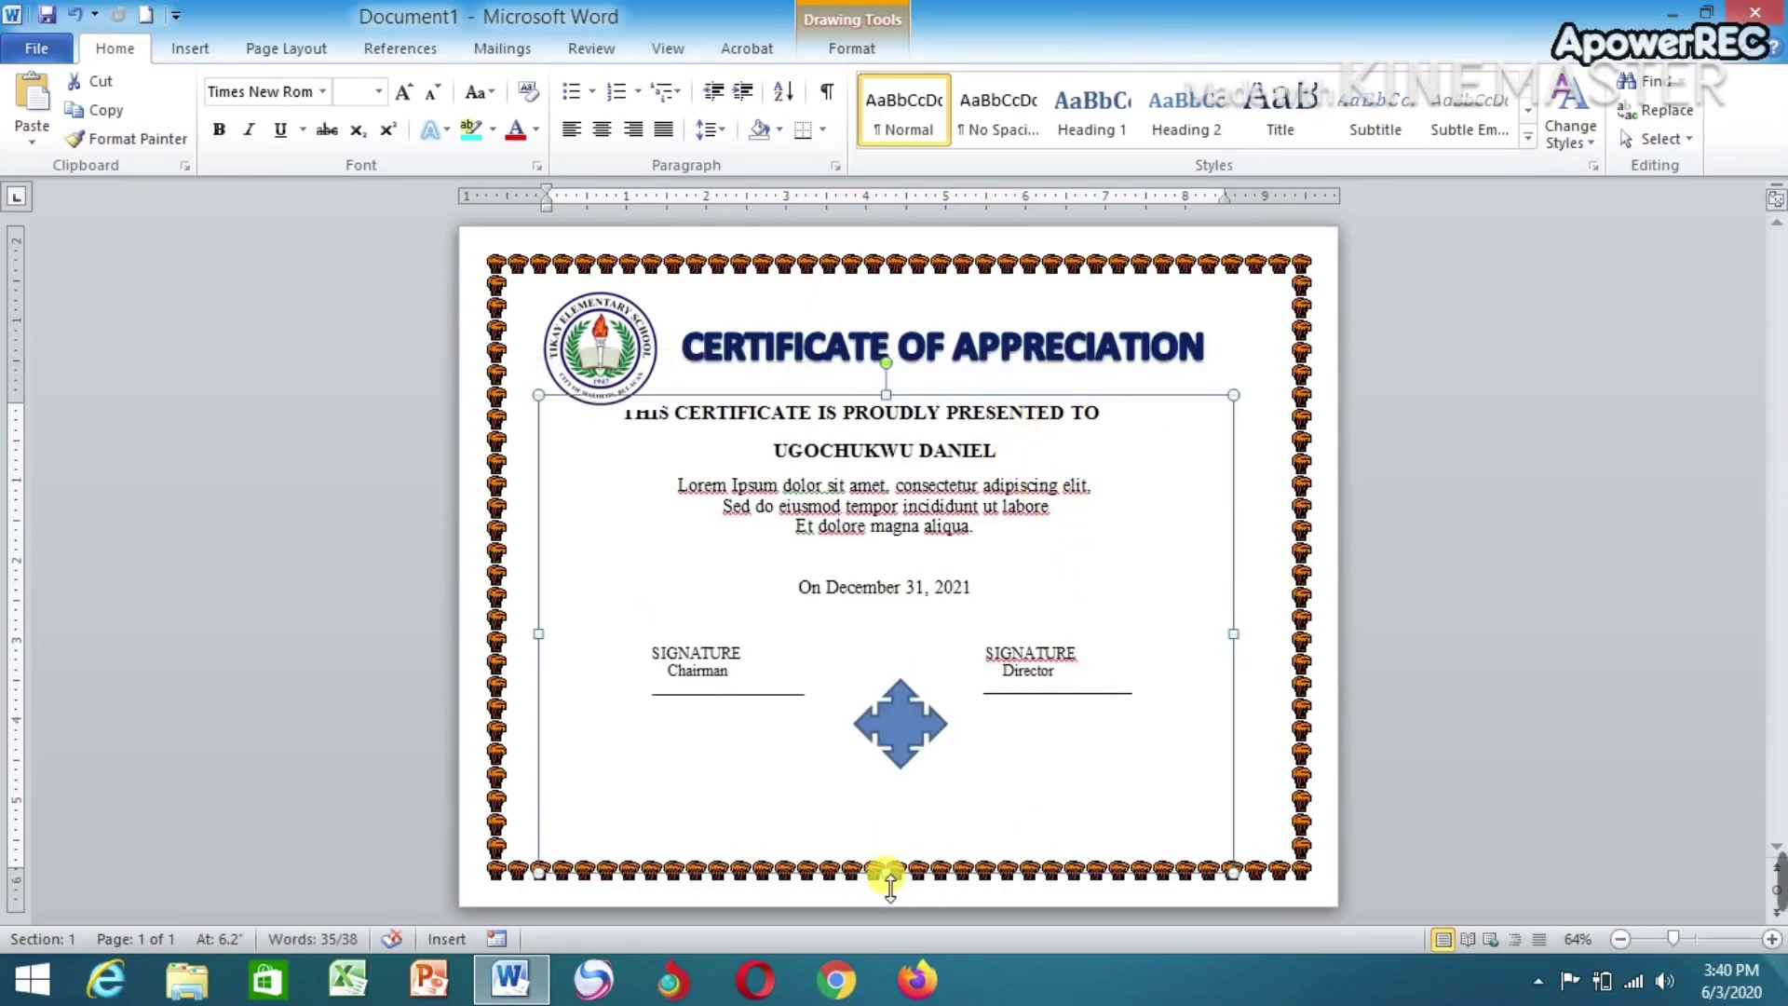
drag(889, 872, 894, 825)
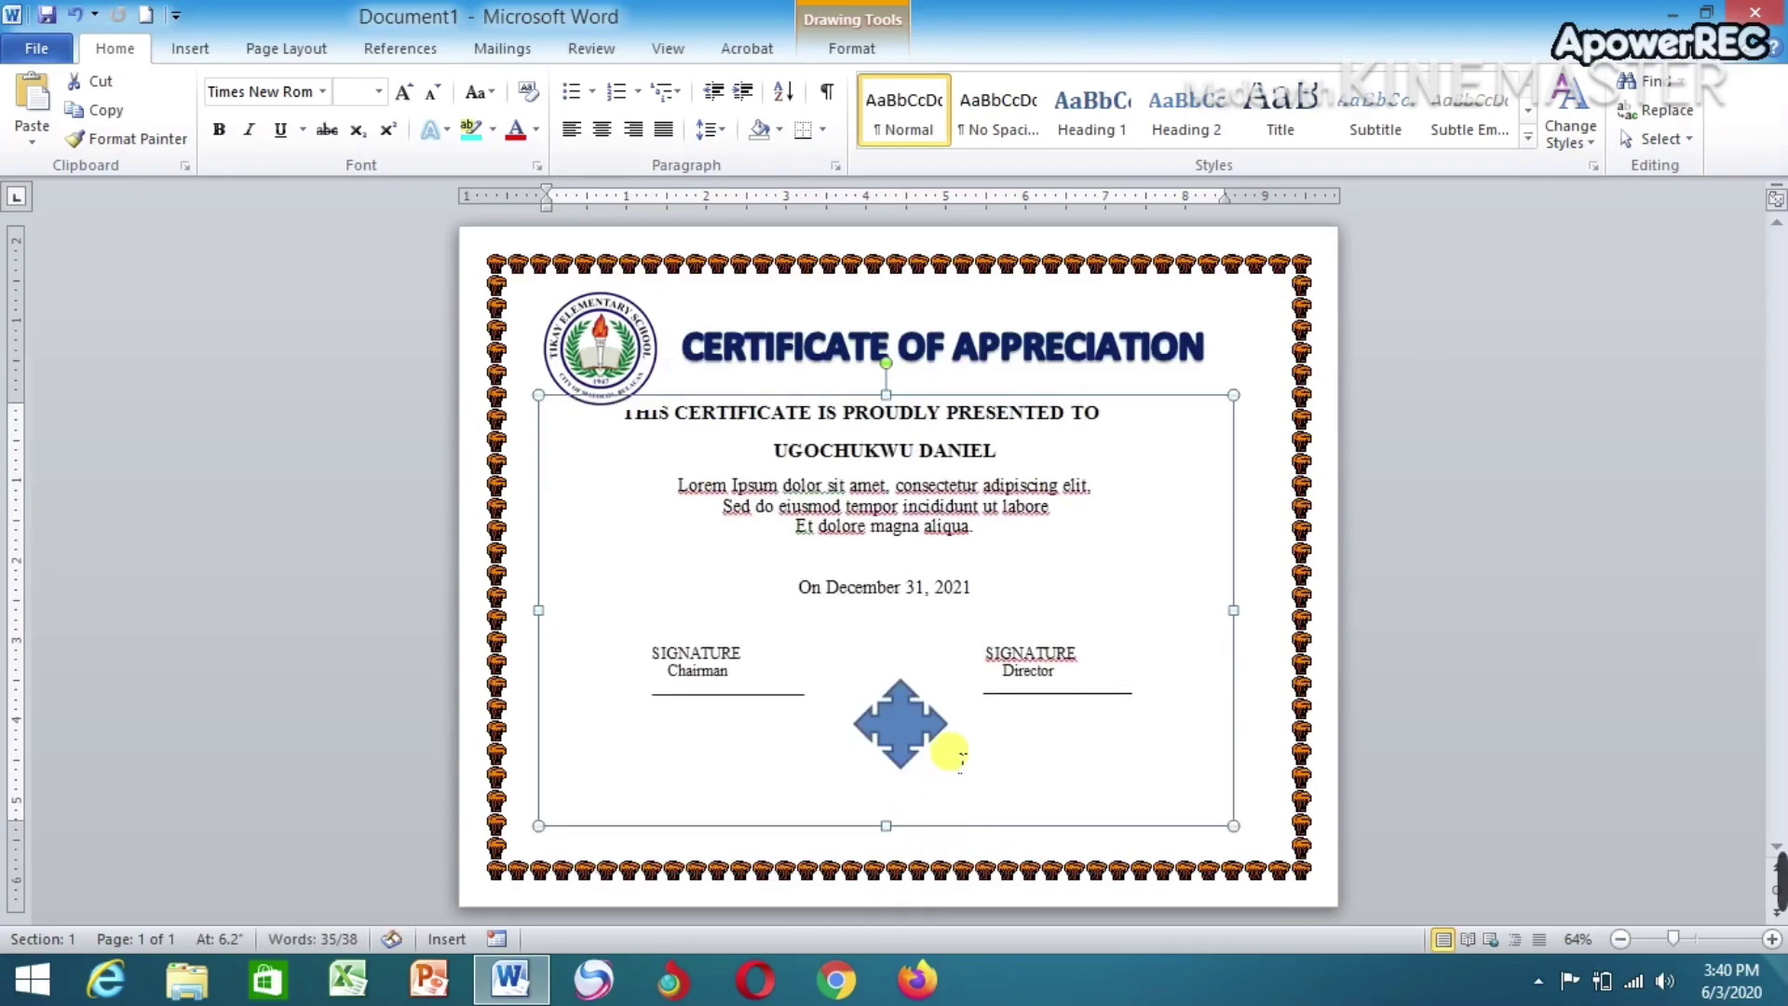
drag(985, 404, 978, 440)
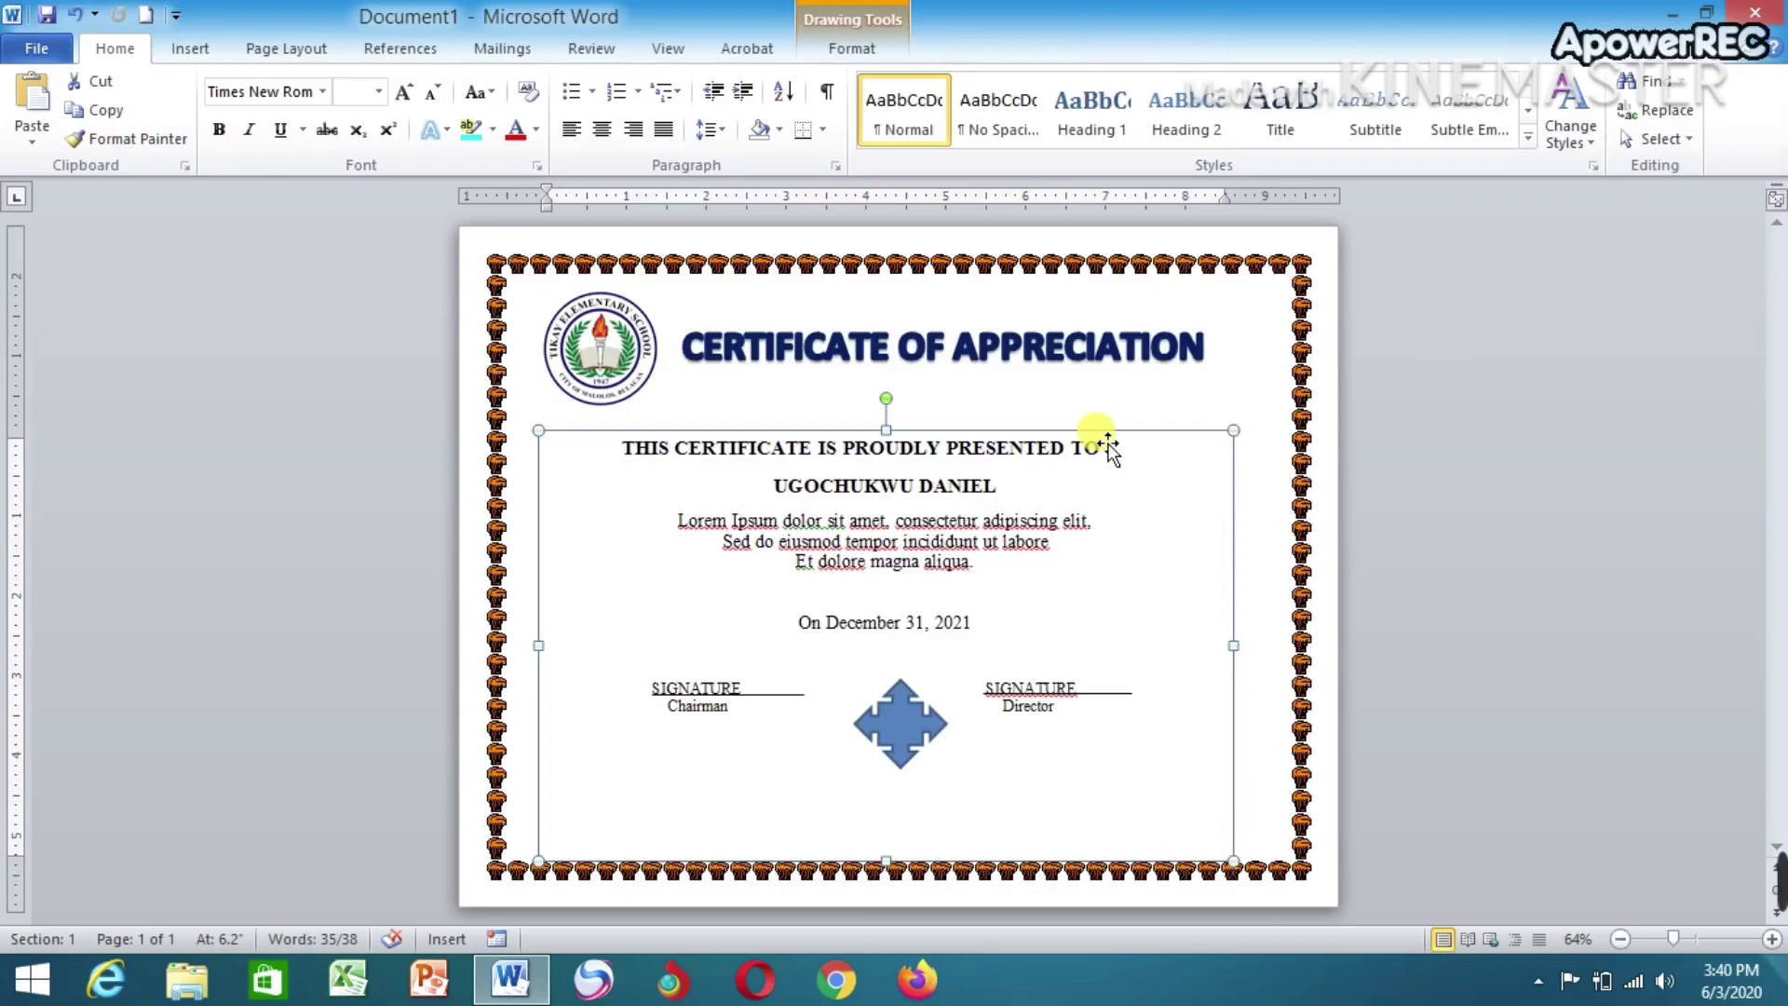
drag(1108, 445, 1122, 445)
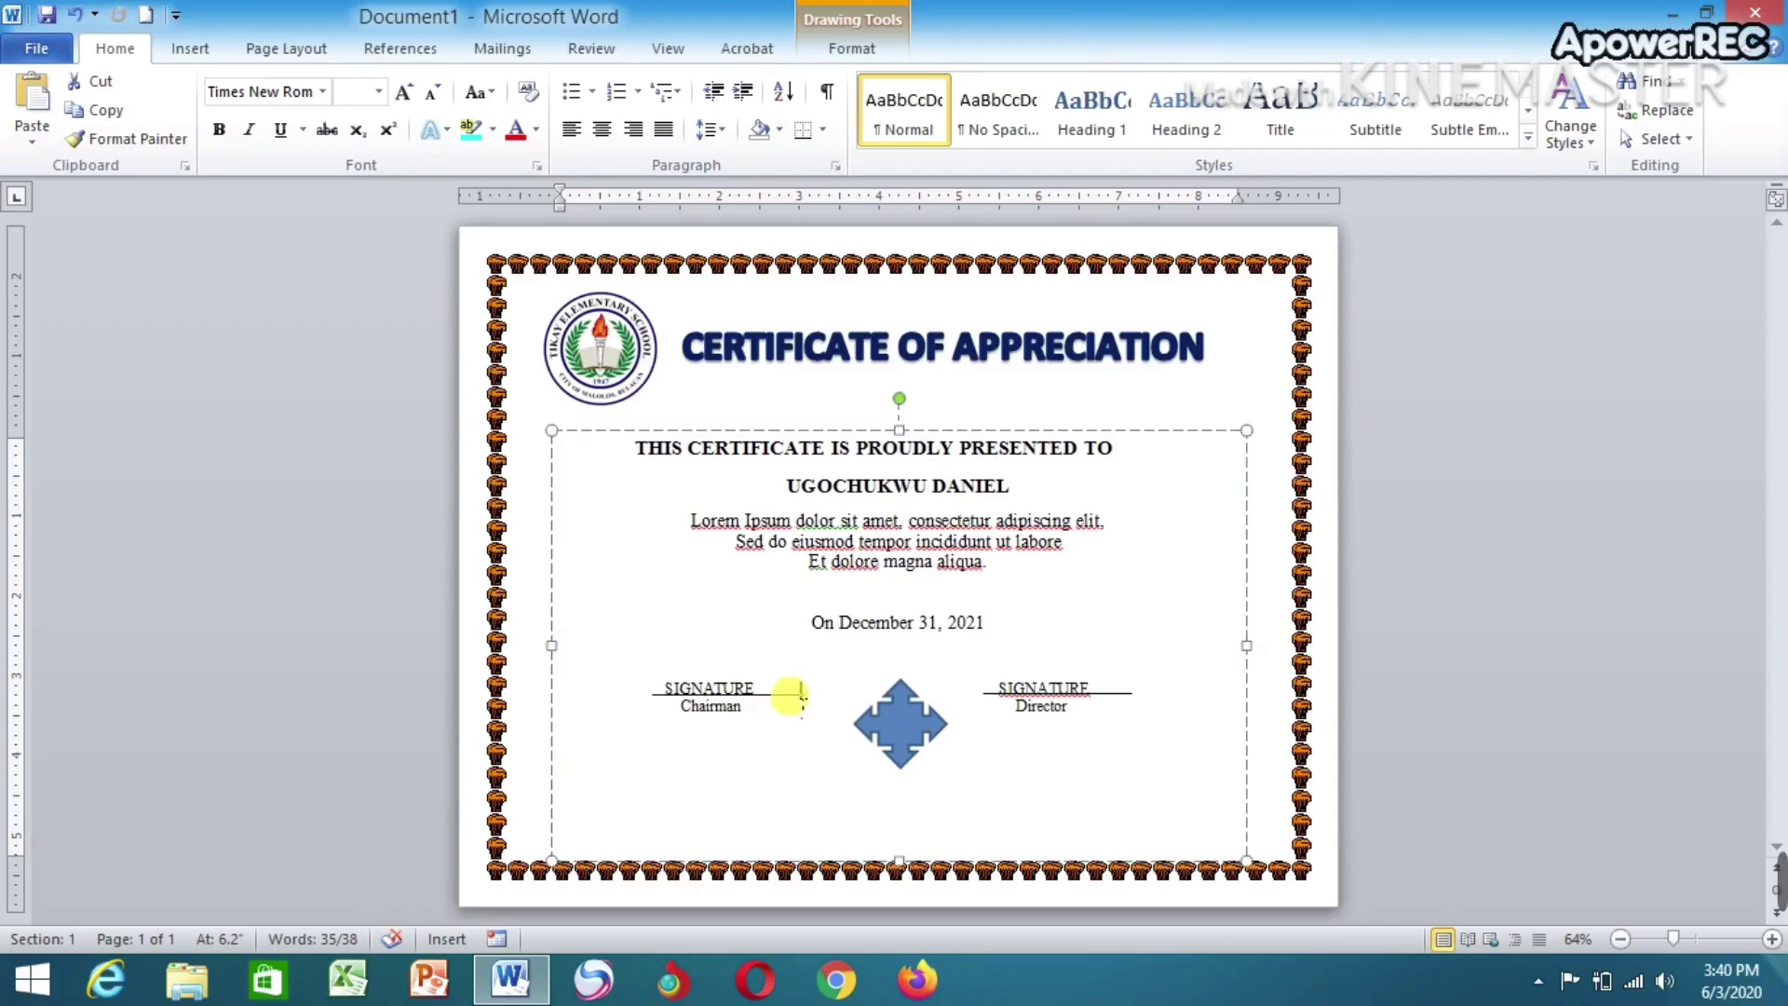
Raise the Chairman and Director lines above their SIGNATURE labels, then check the title box
drag(801, 693, 779, 681)
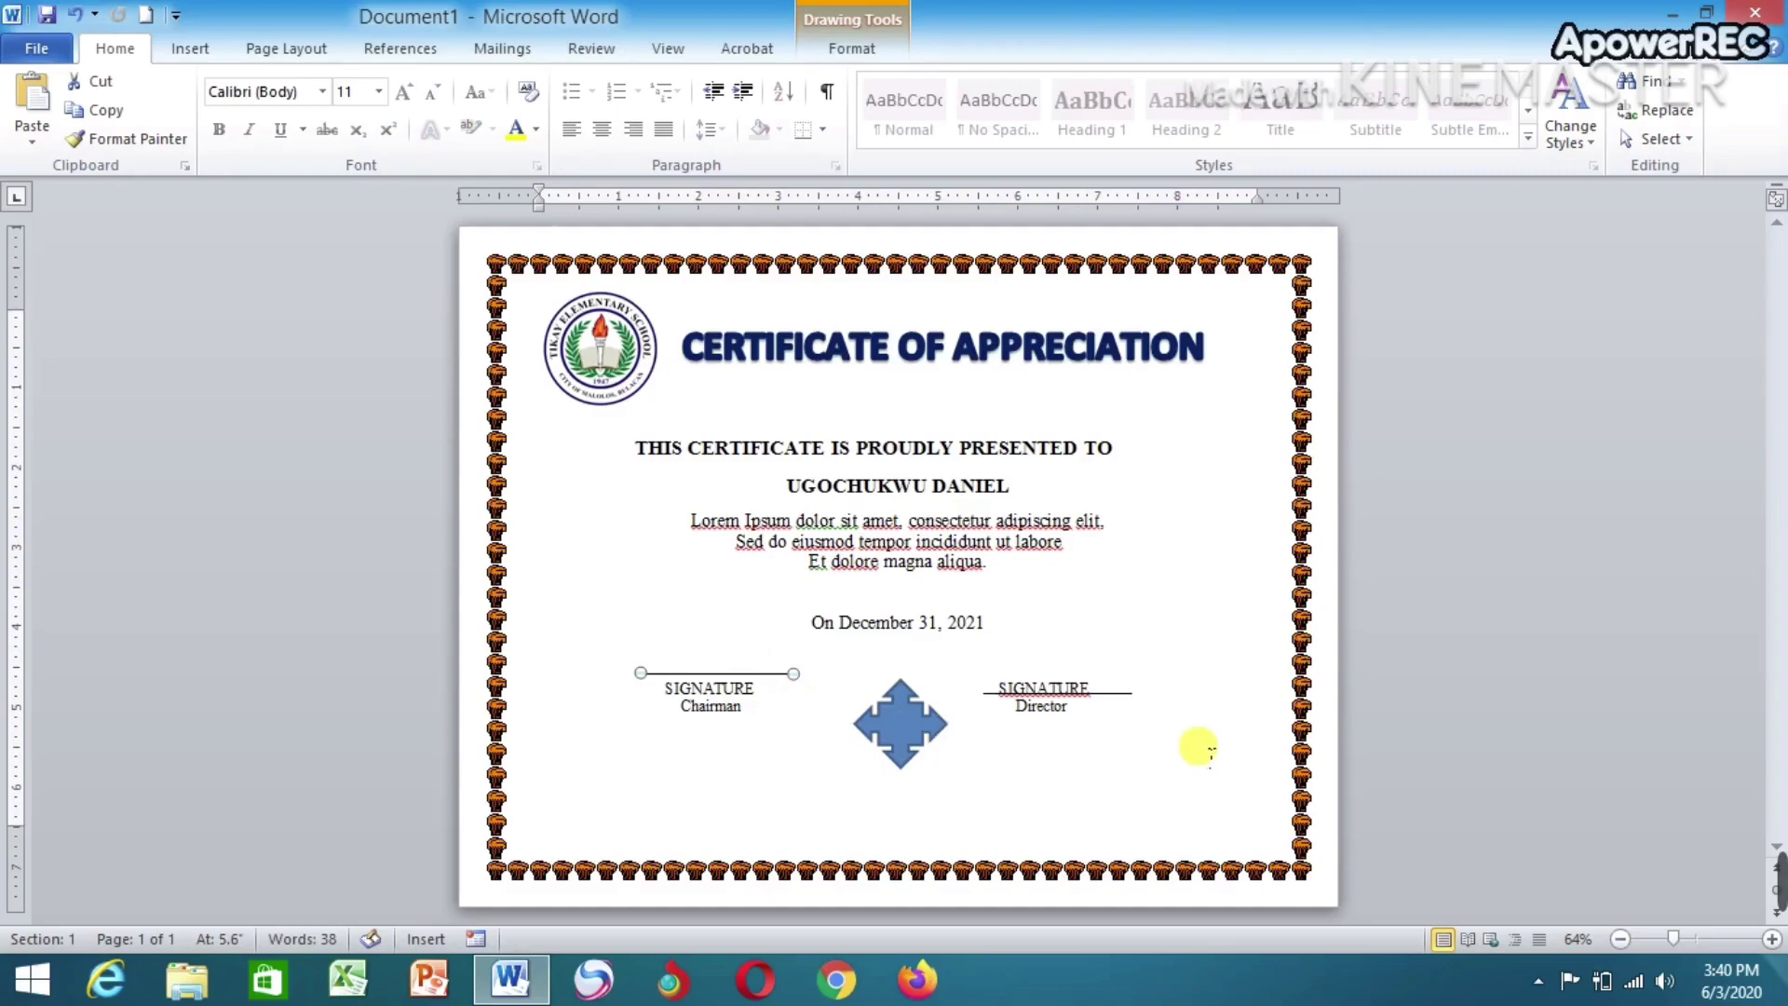
click(1114, 696)
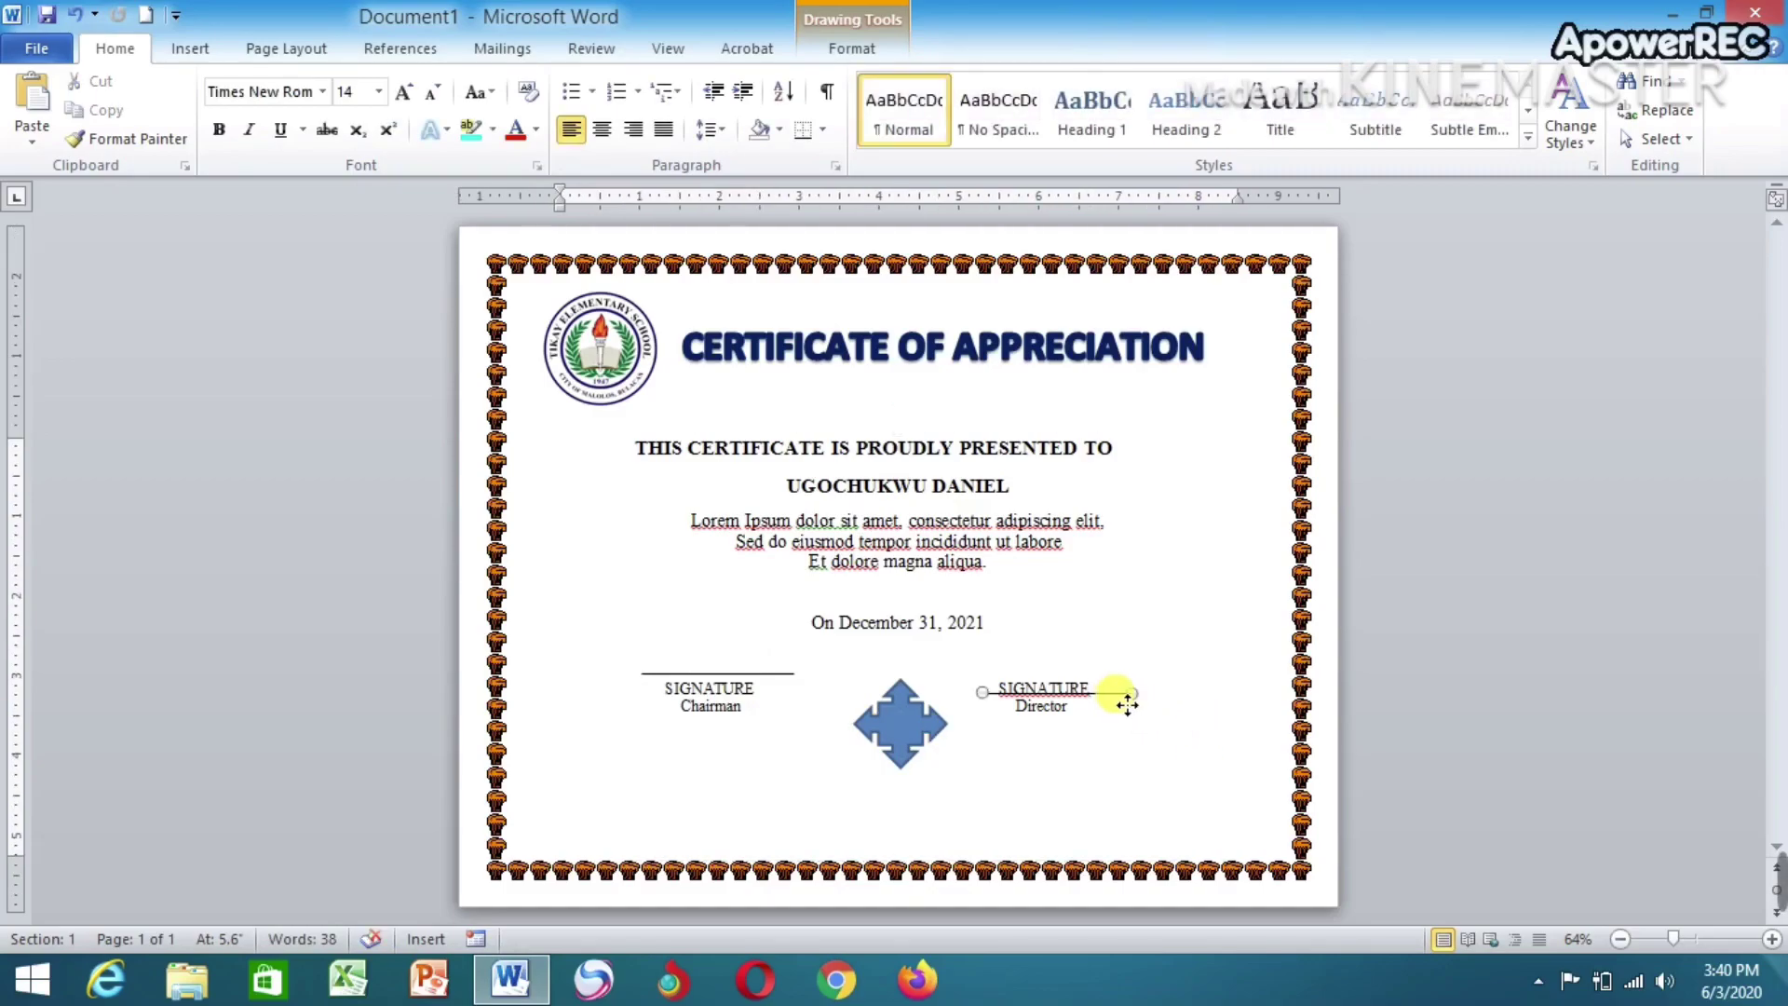
drag(1124, 695, 1128, 681)
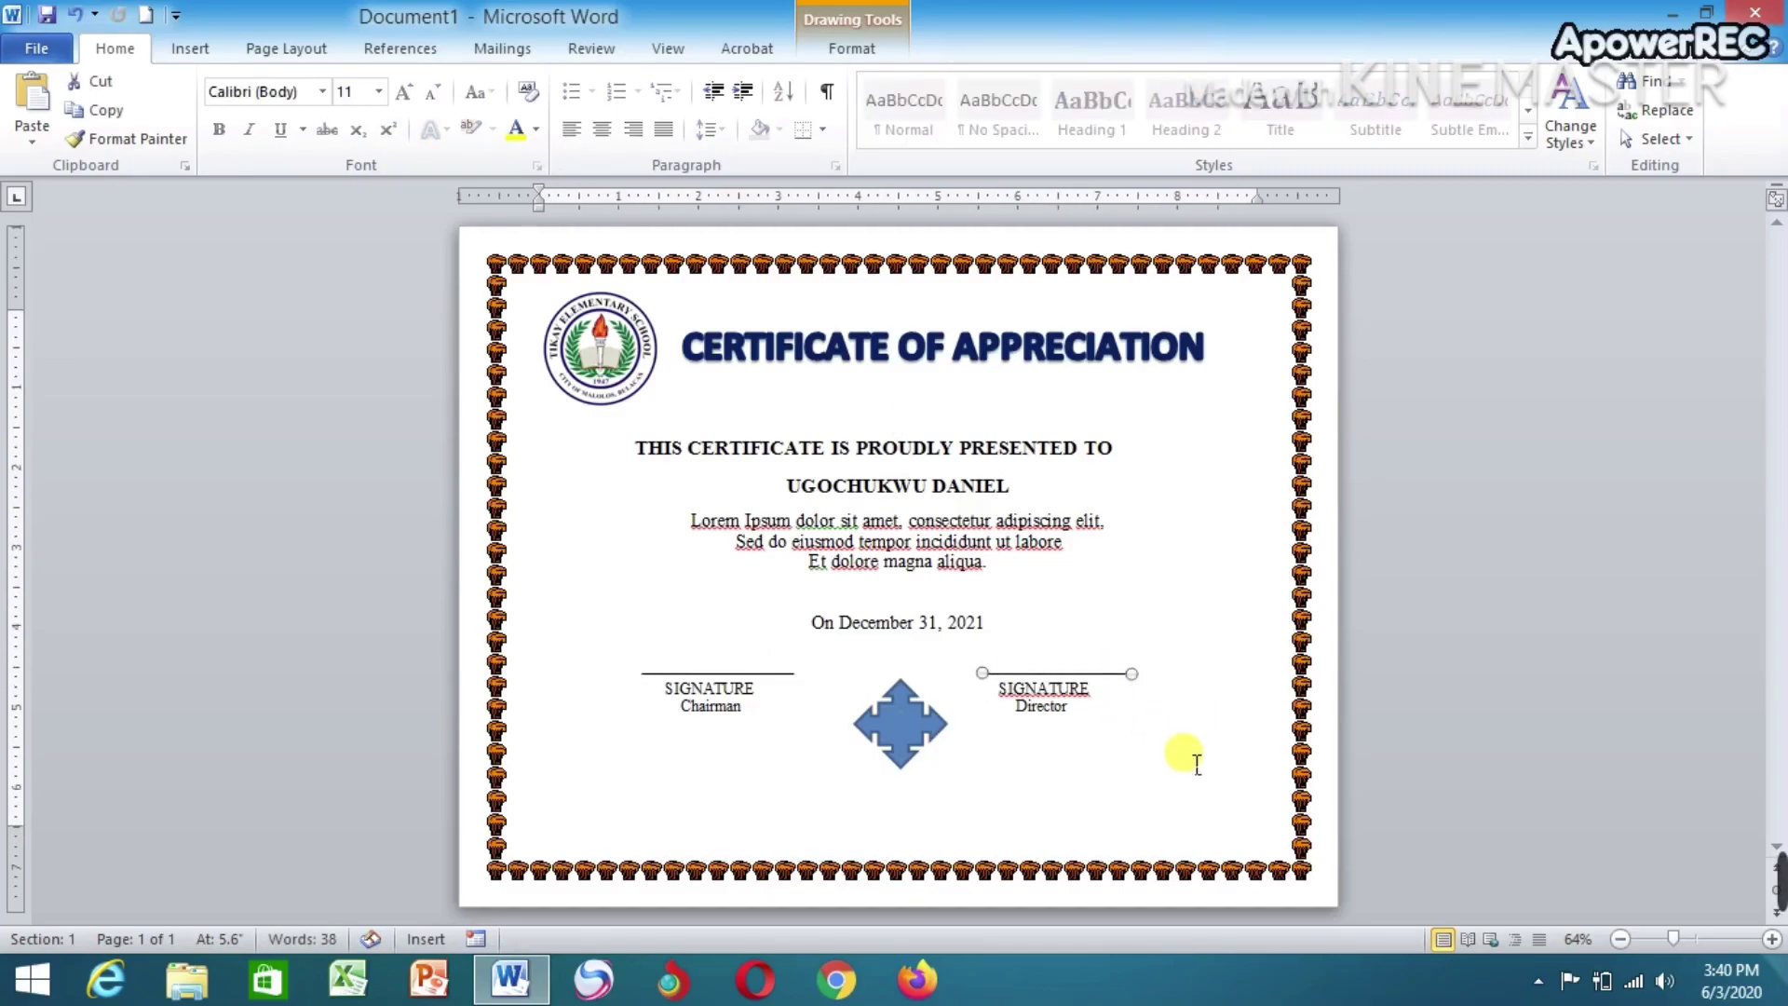
click(1195, 765)
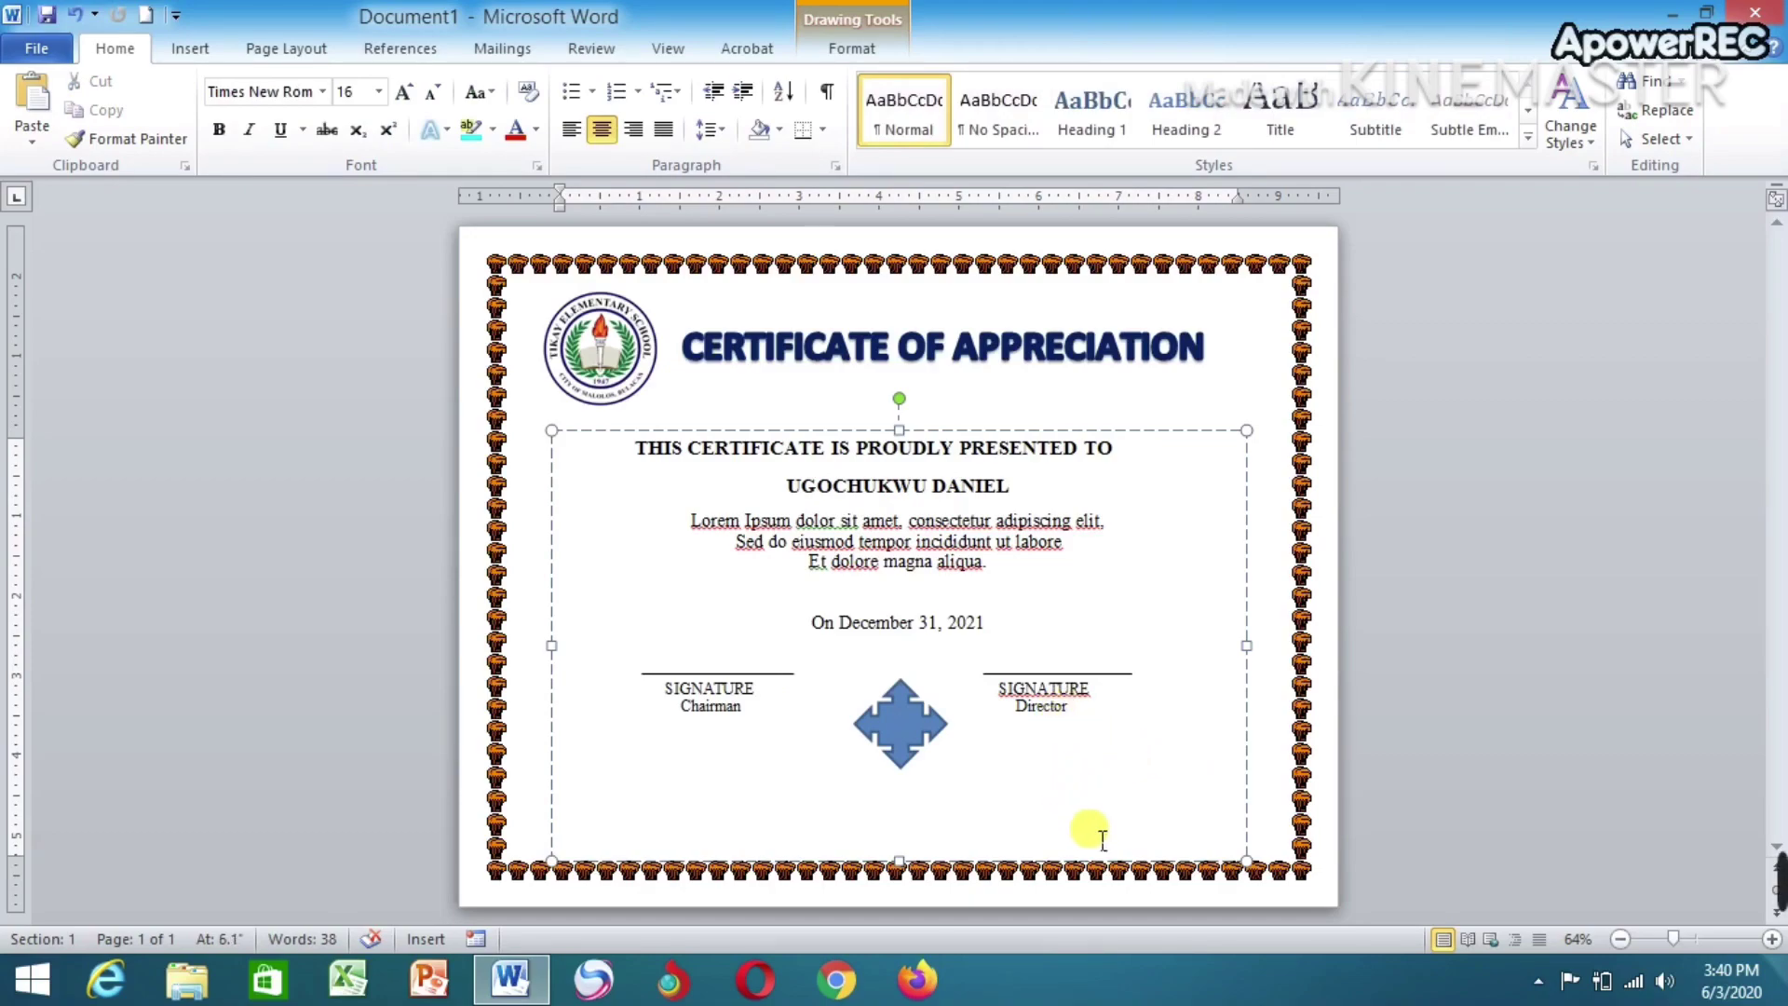
click(1266, 371)
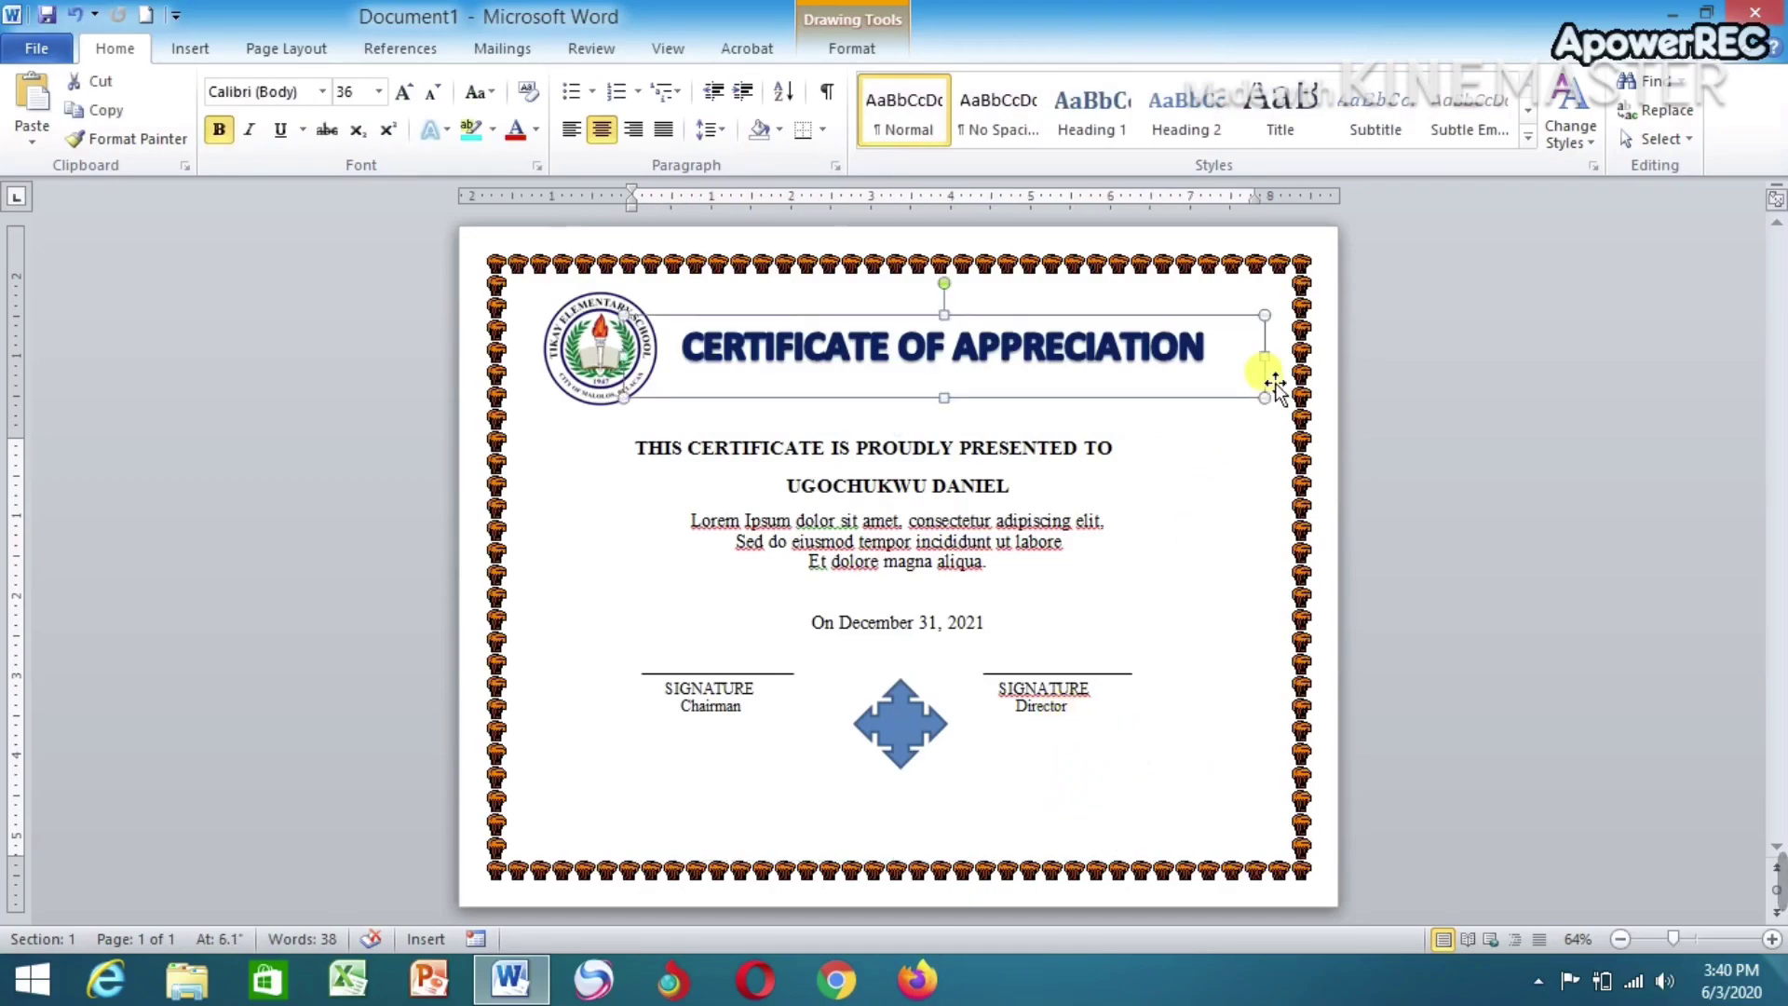
click(1278, 710)
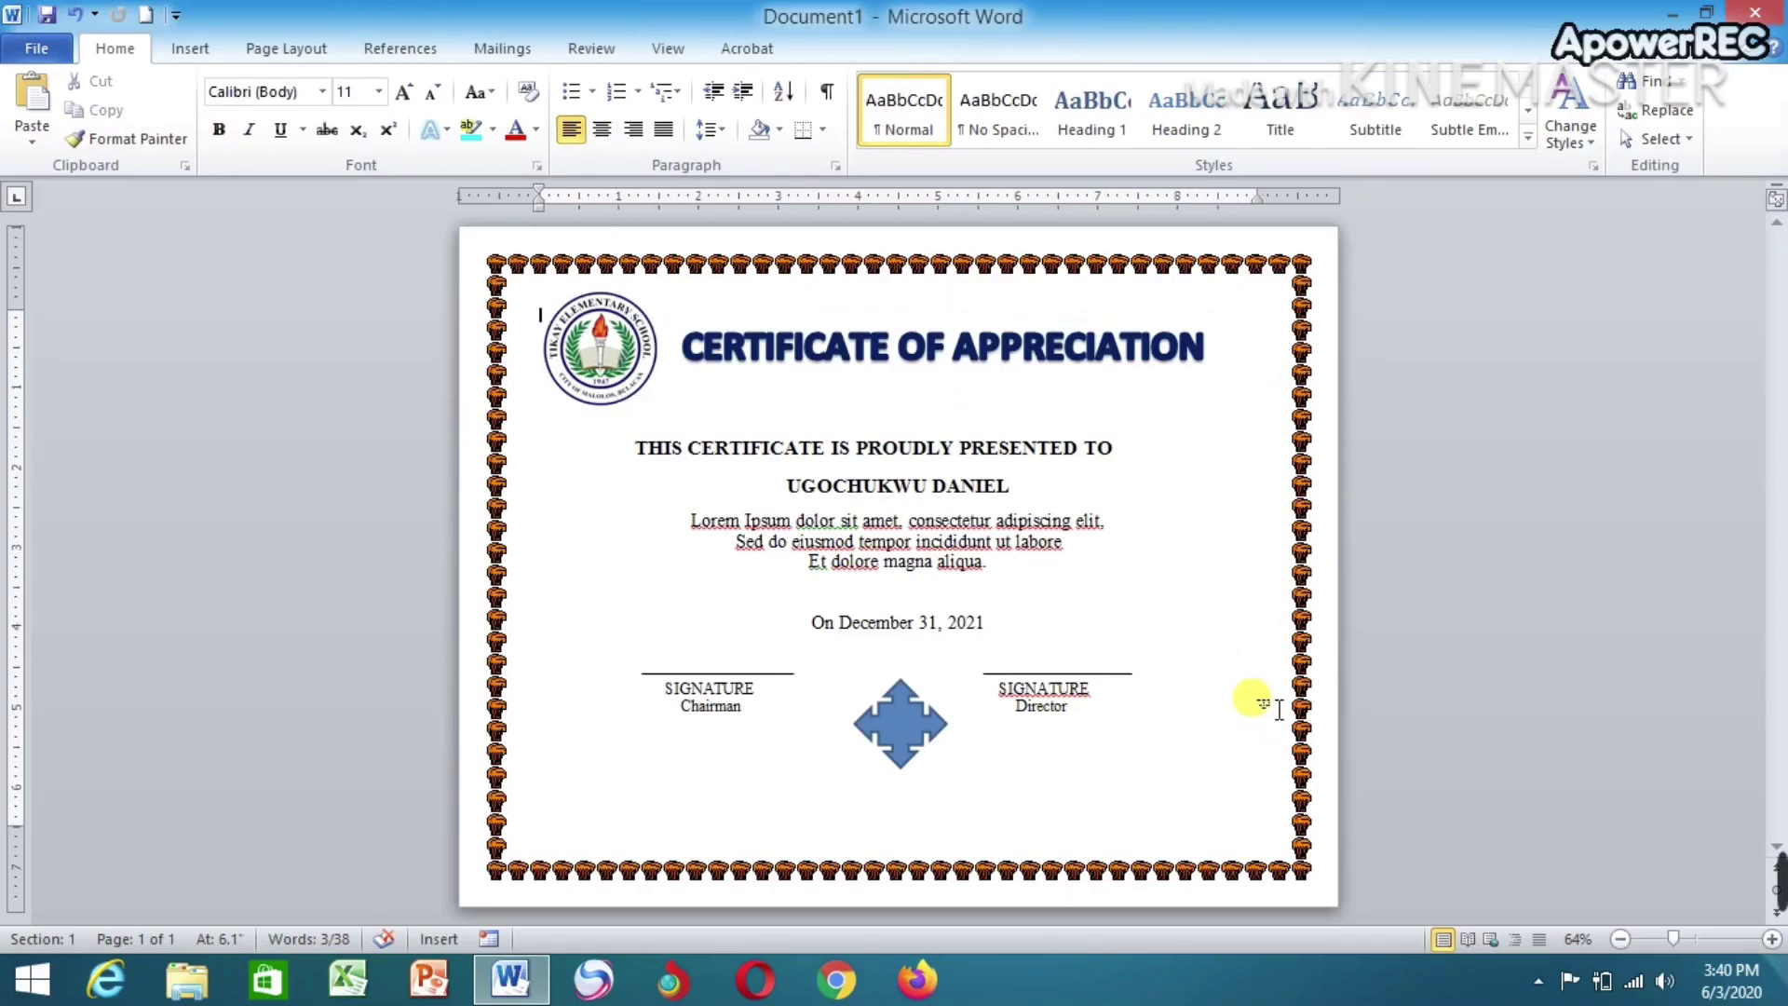